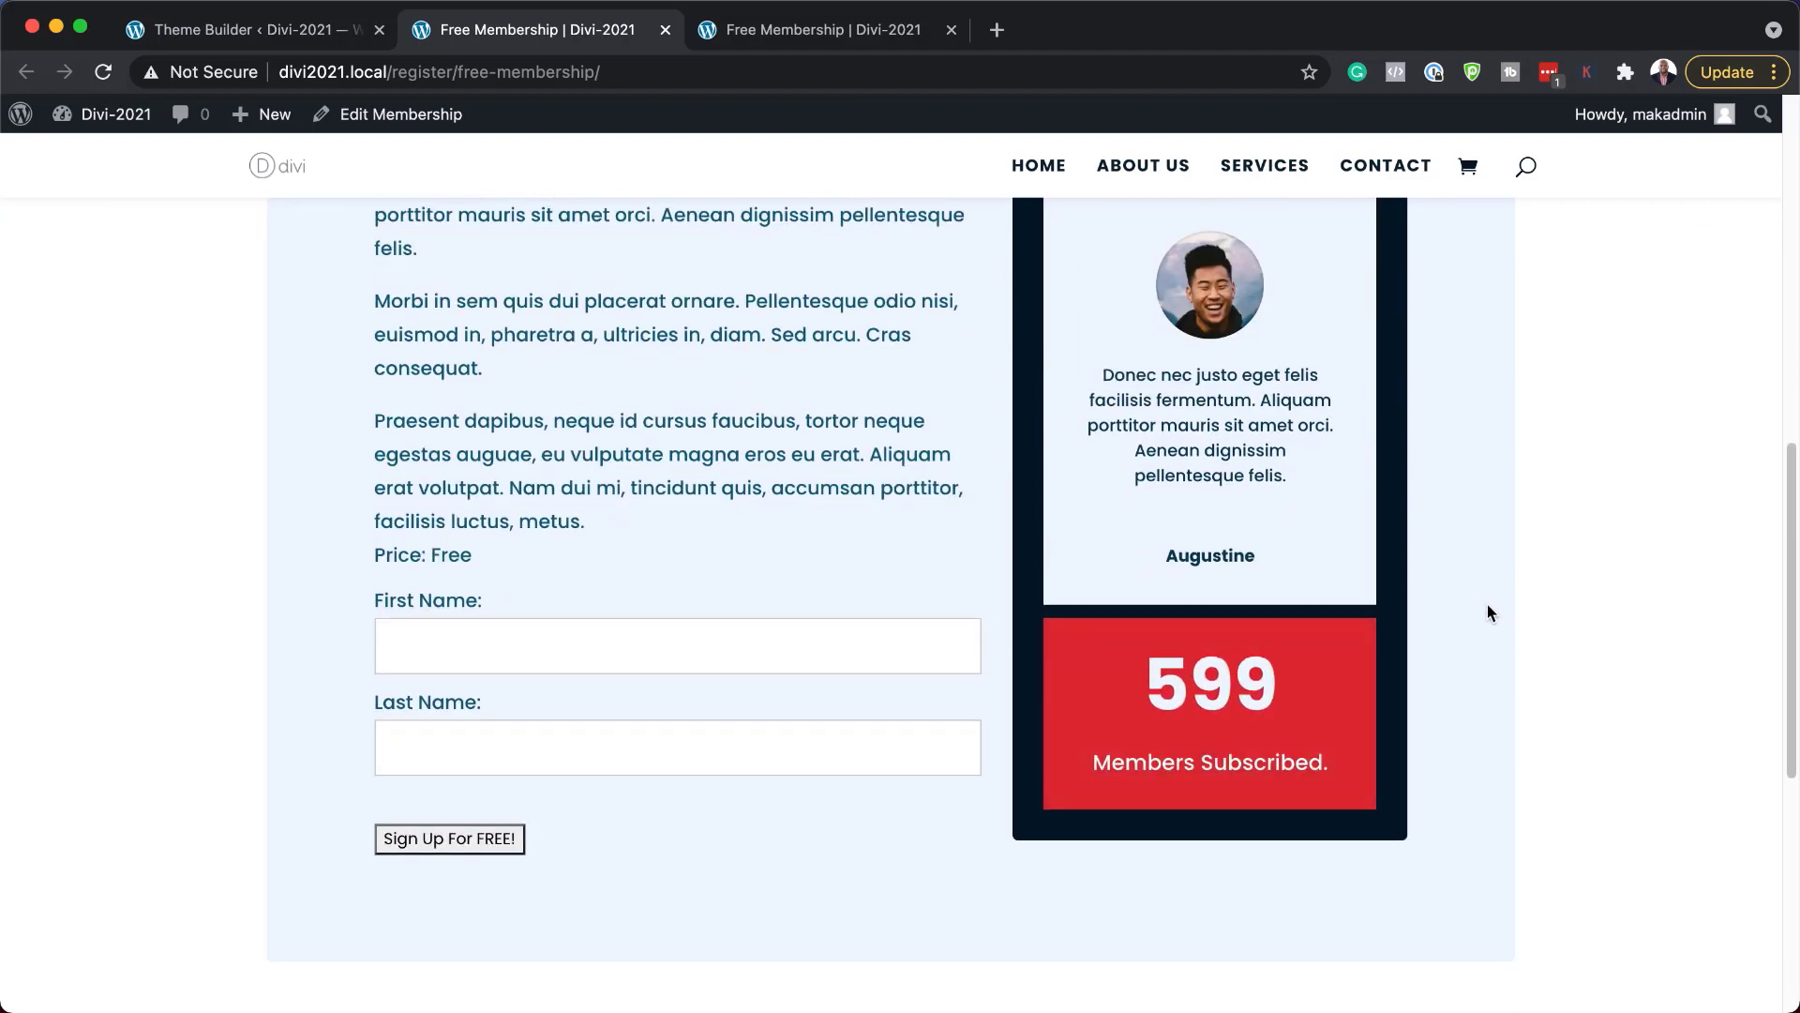
Review the published Free Membership page from its header through the description, sidebar and sign-up form
scroll(1487, 613, up, 10)
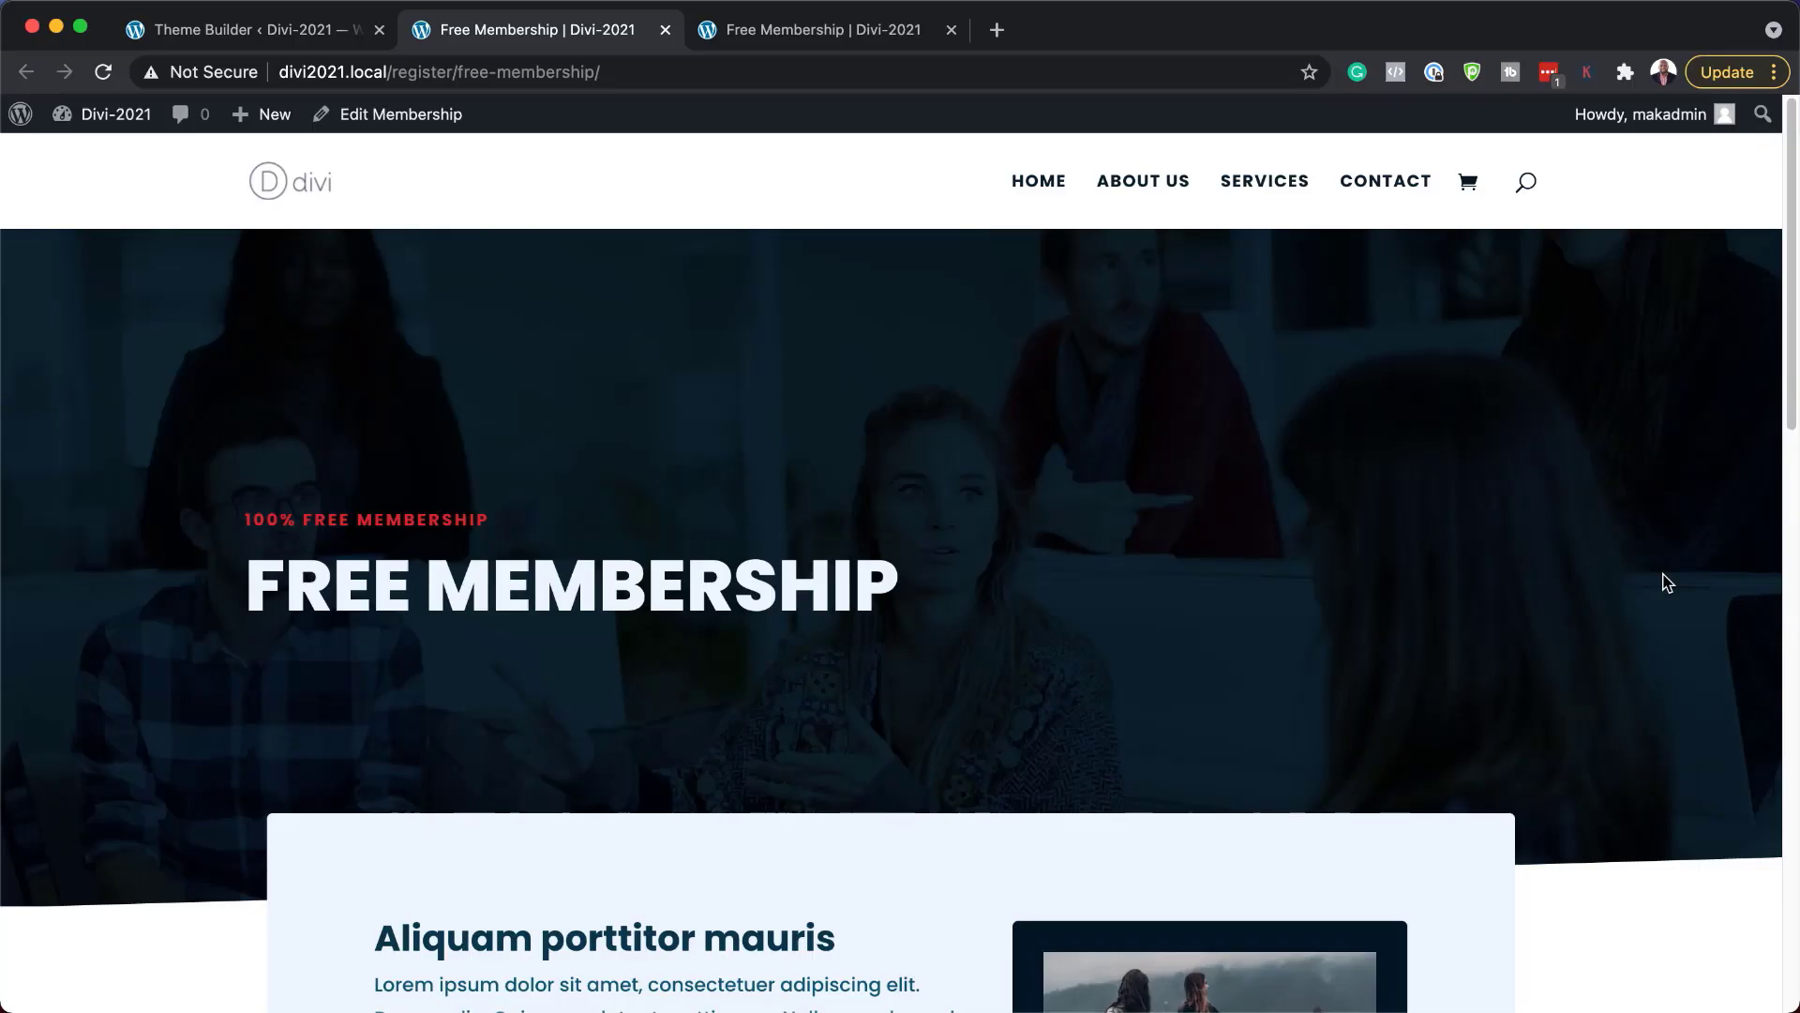
scroll(1605, 521, down, 5)
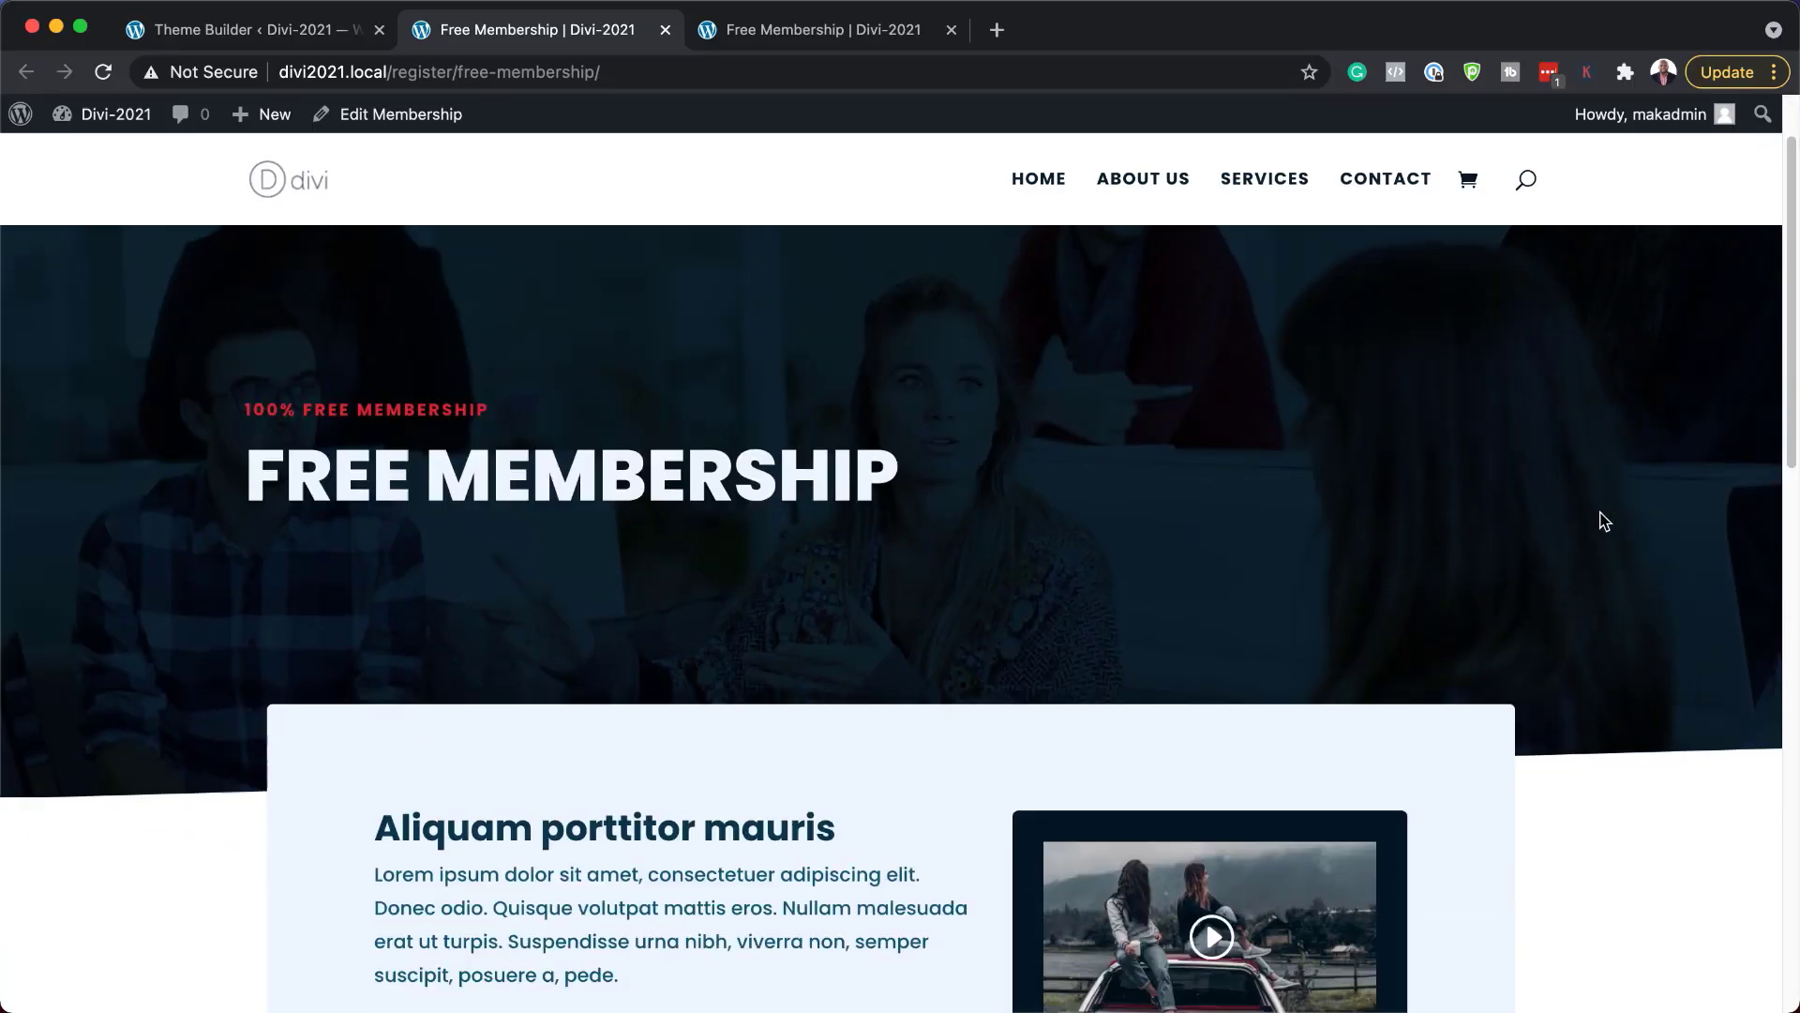
scroll(1602, 522, down, 5)
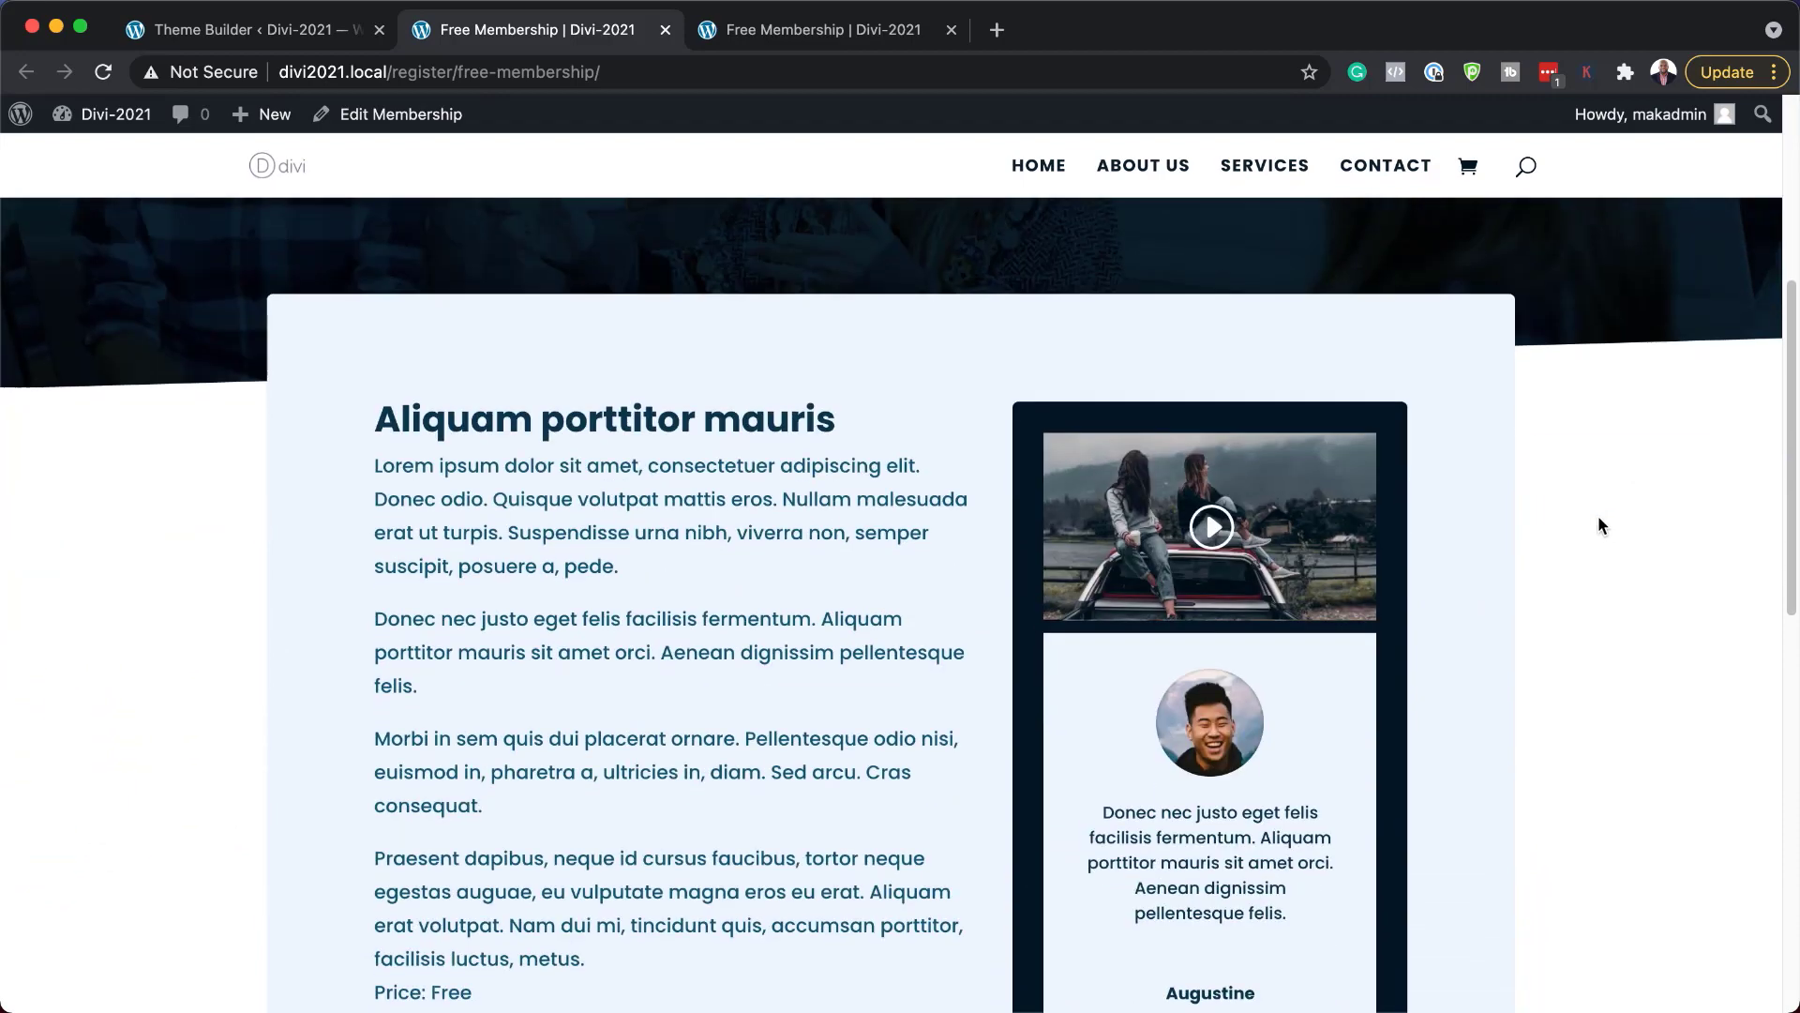
scroll(1599, 520, down, 4)
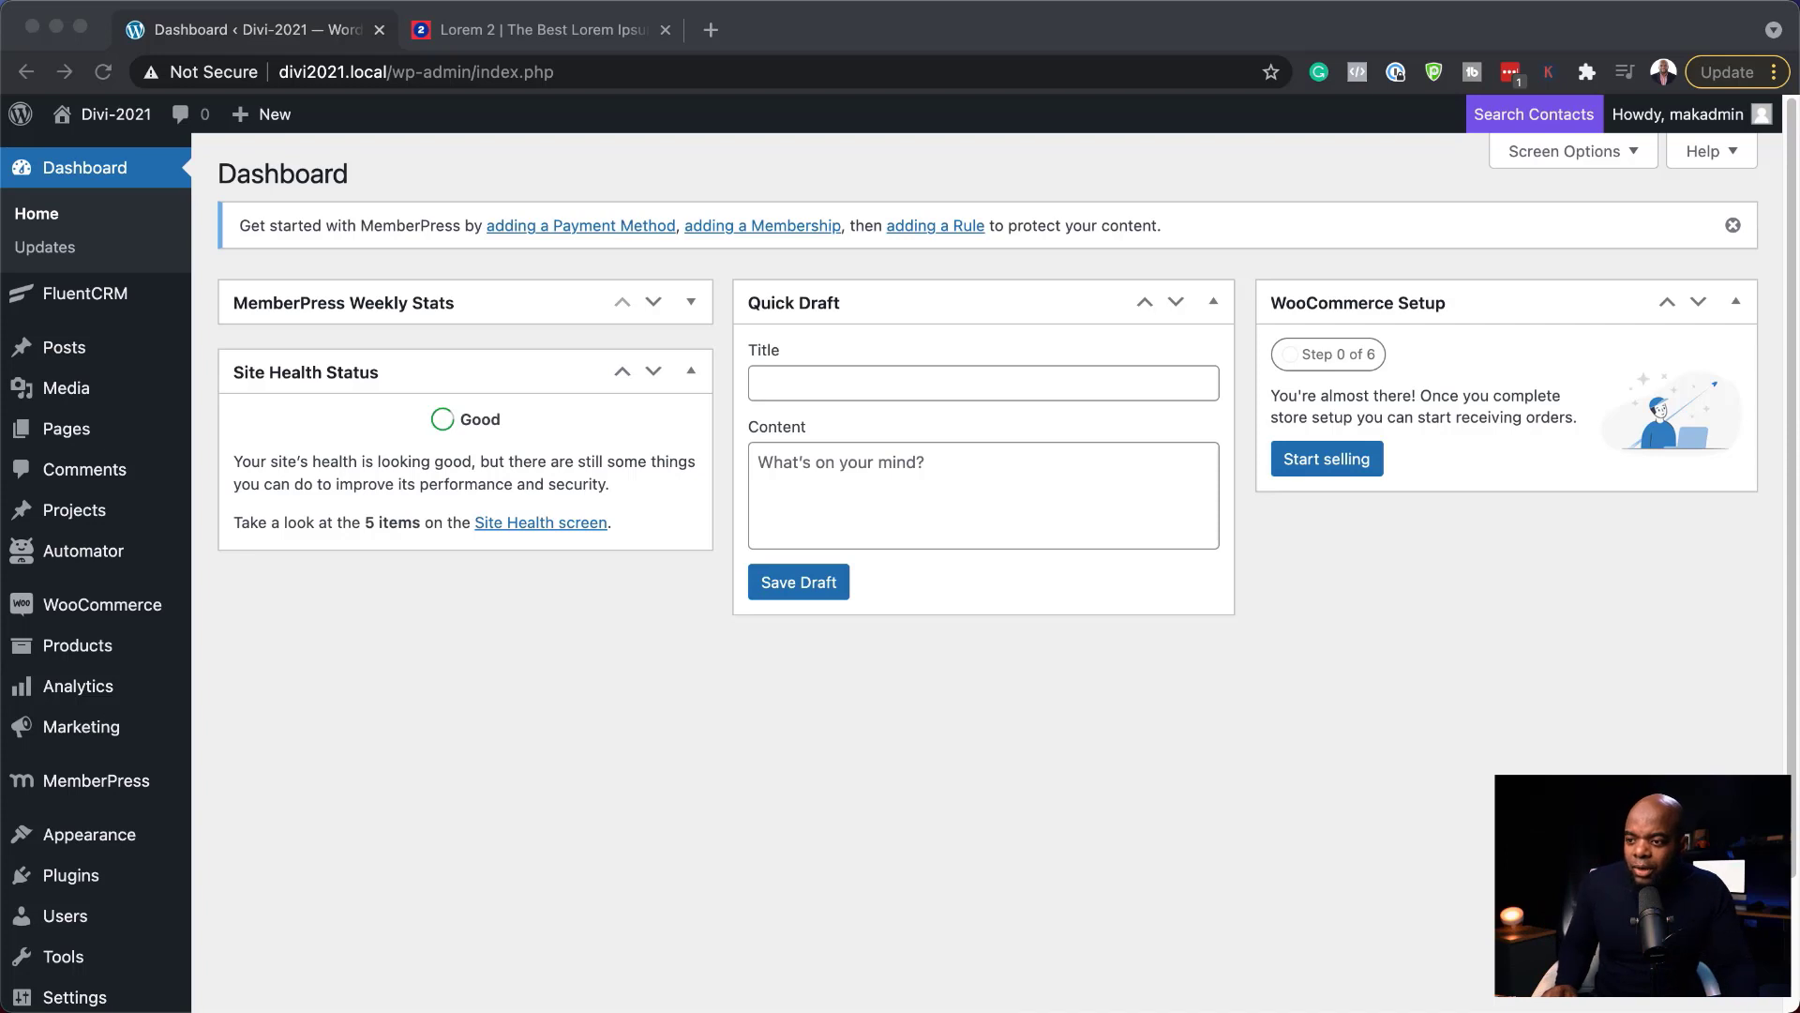
Create a new MemberPress membership titled "Free Membership"
click(117, 785)
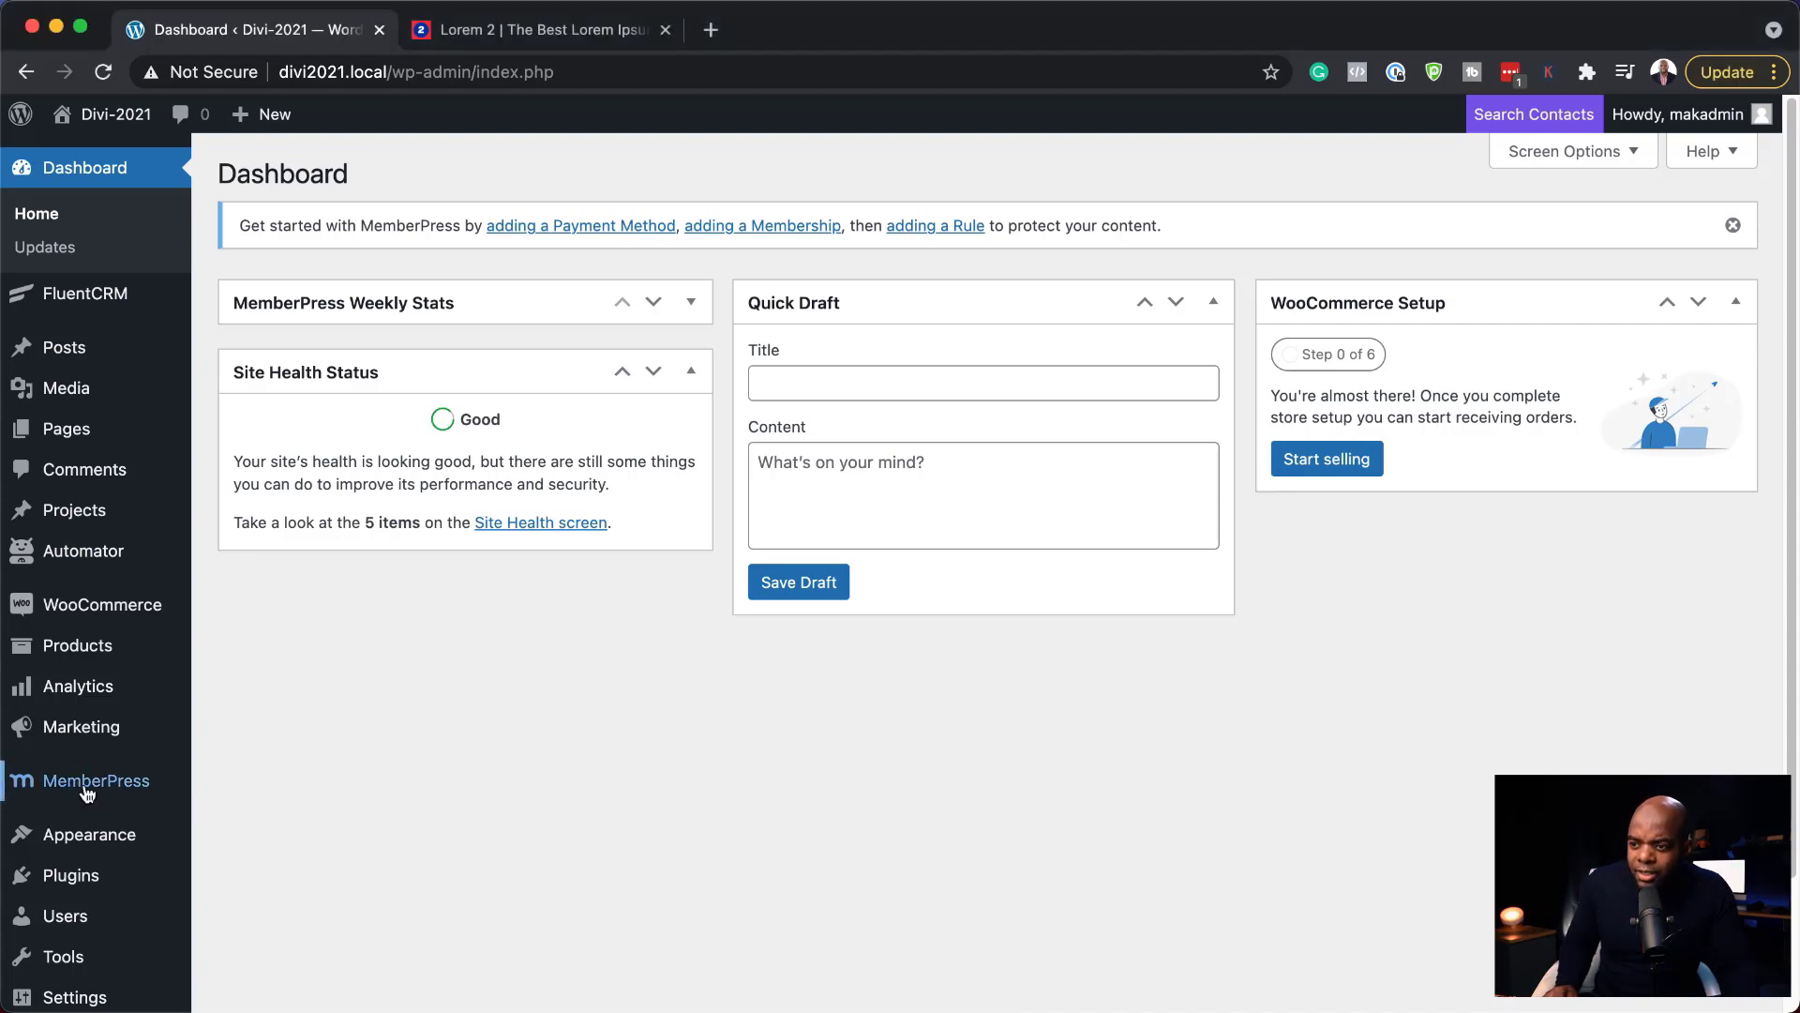
mouse_move(169, 781)
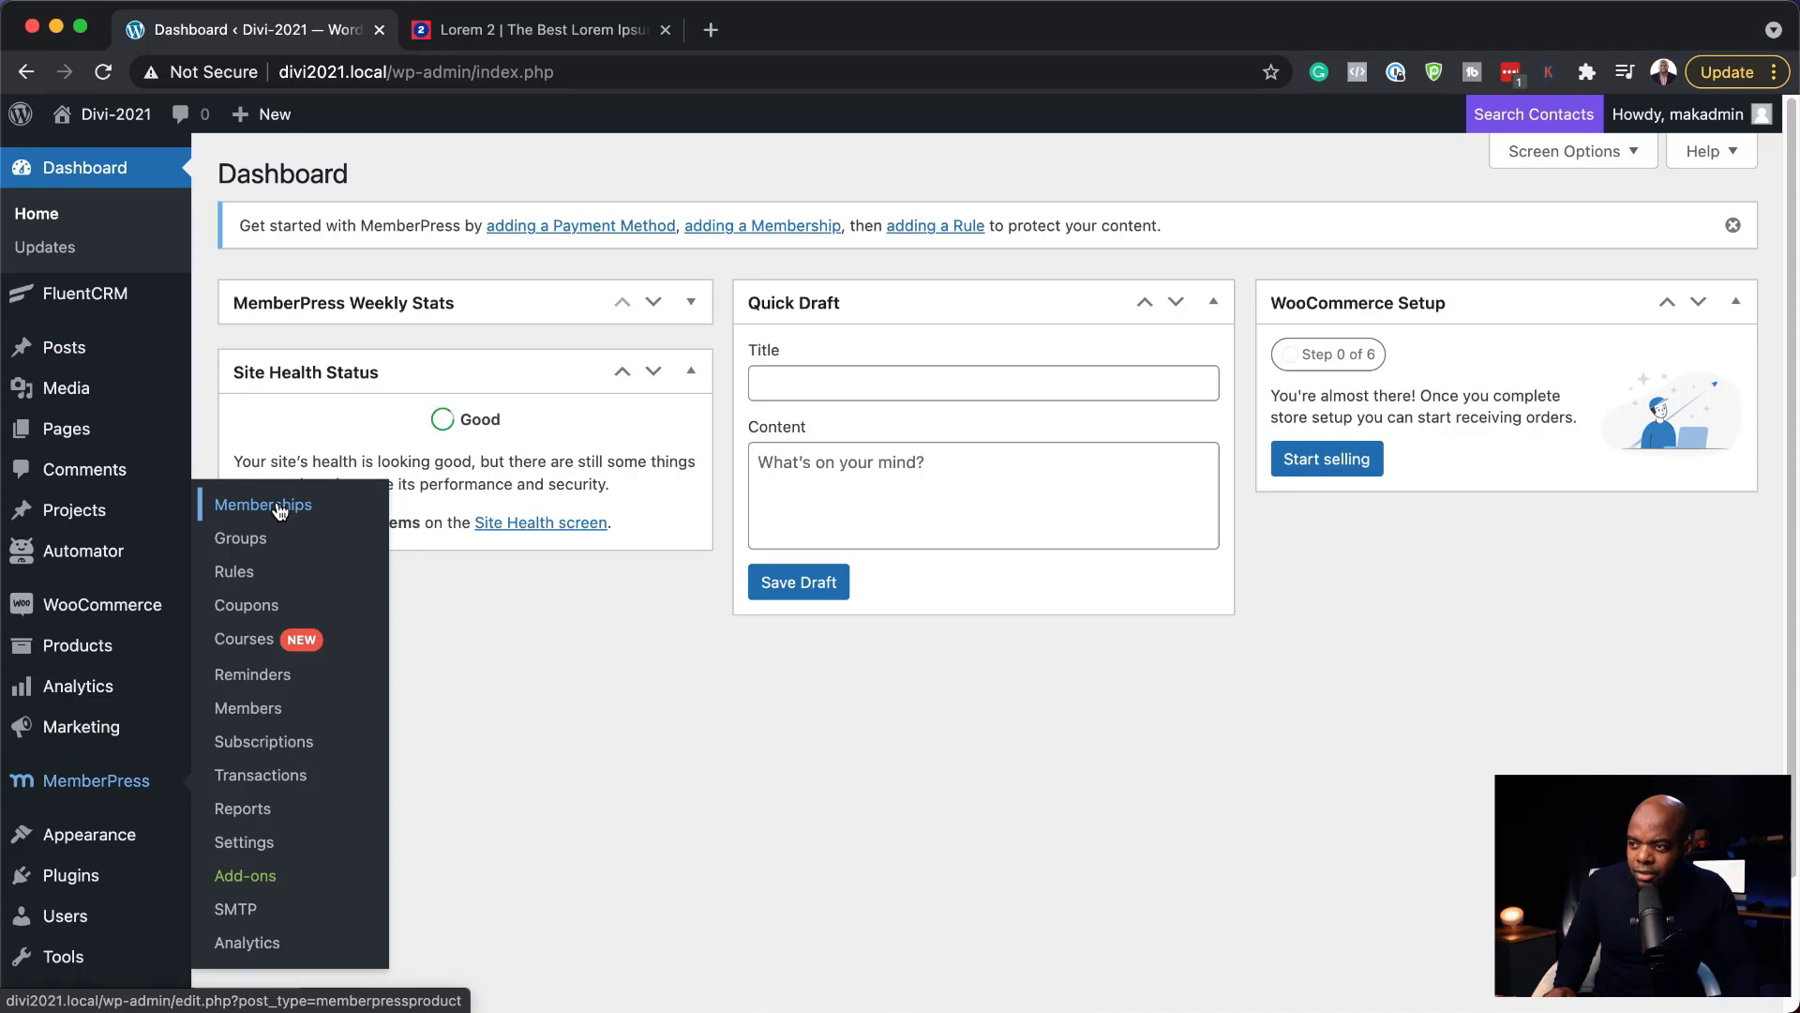
click(280, 510)
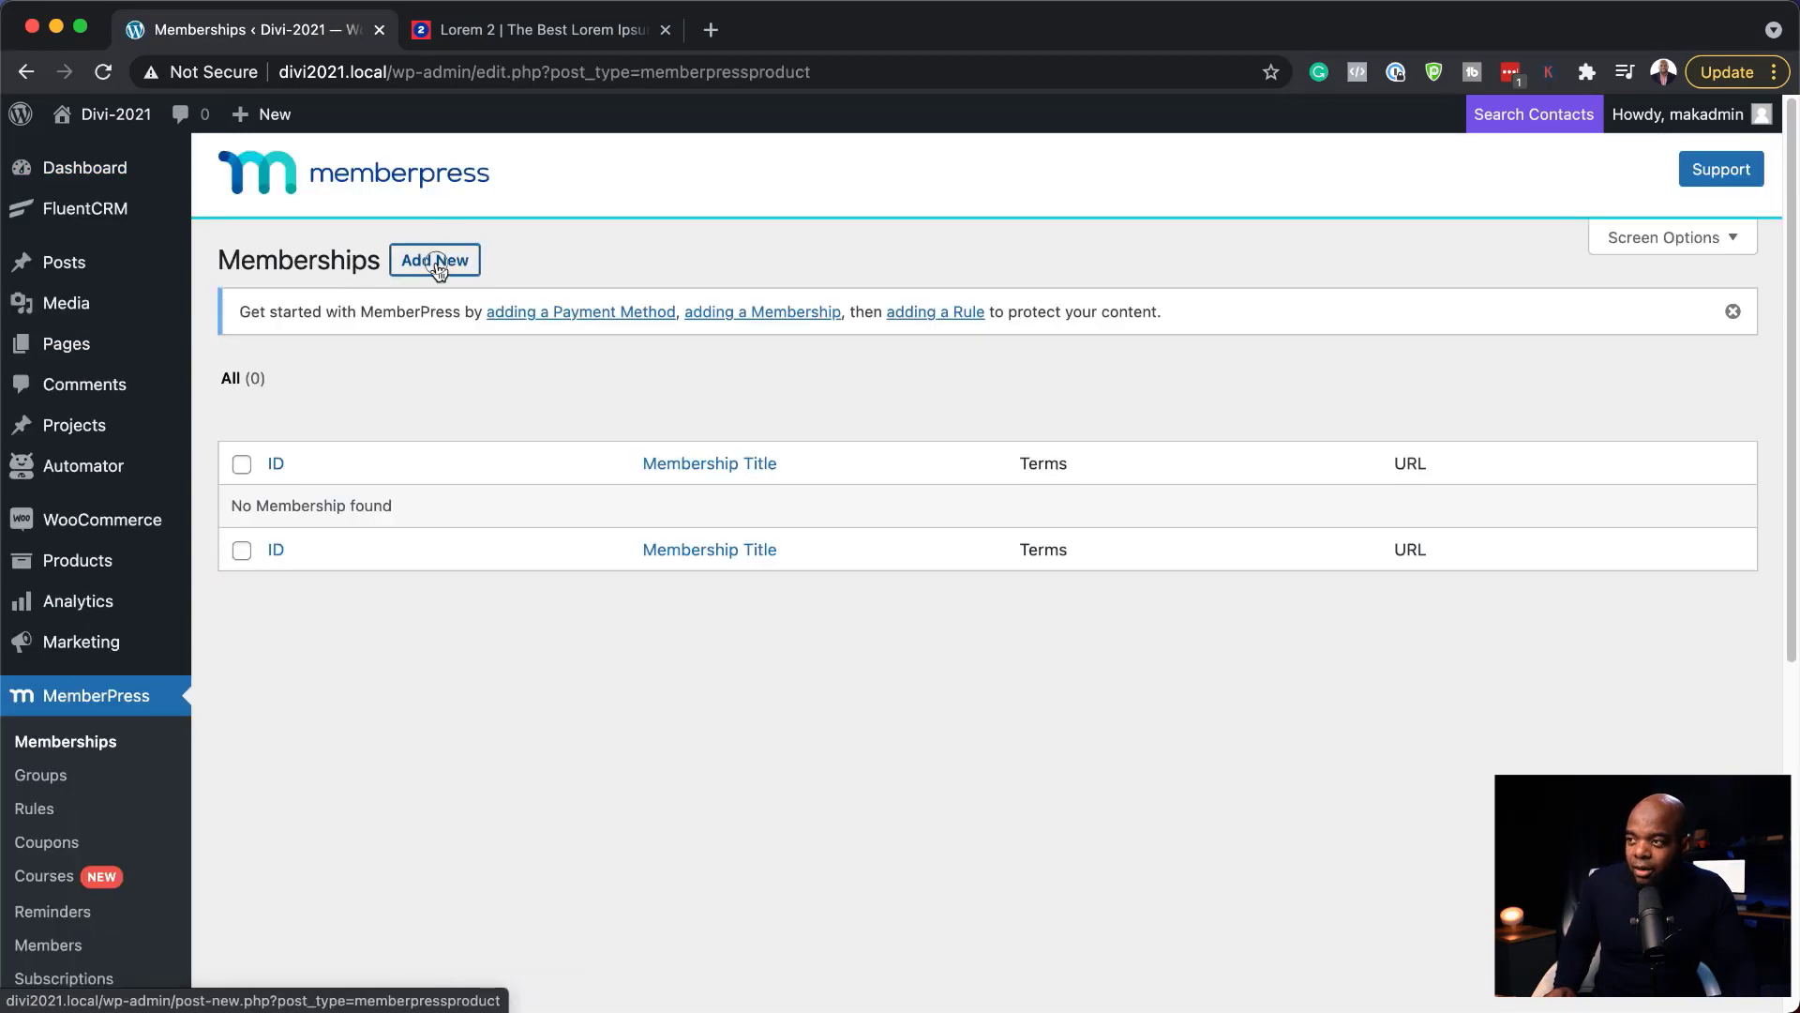
click(437, 263)
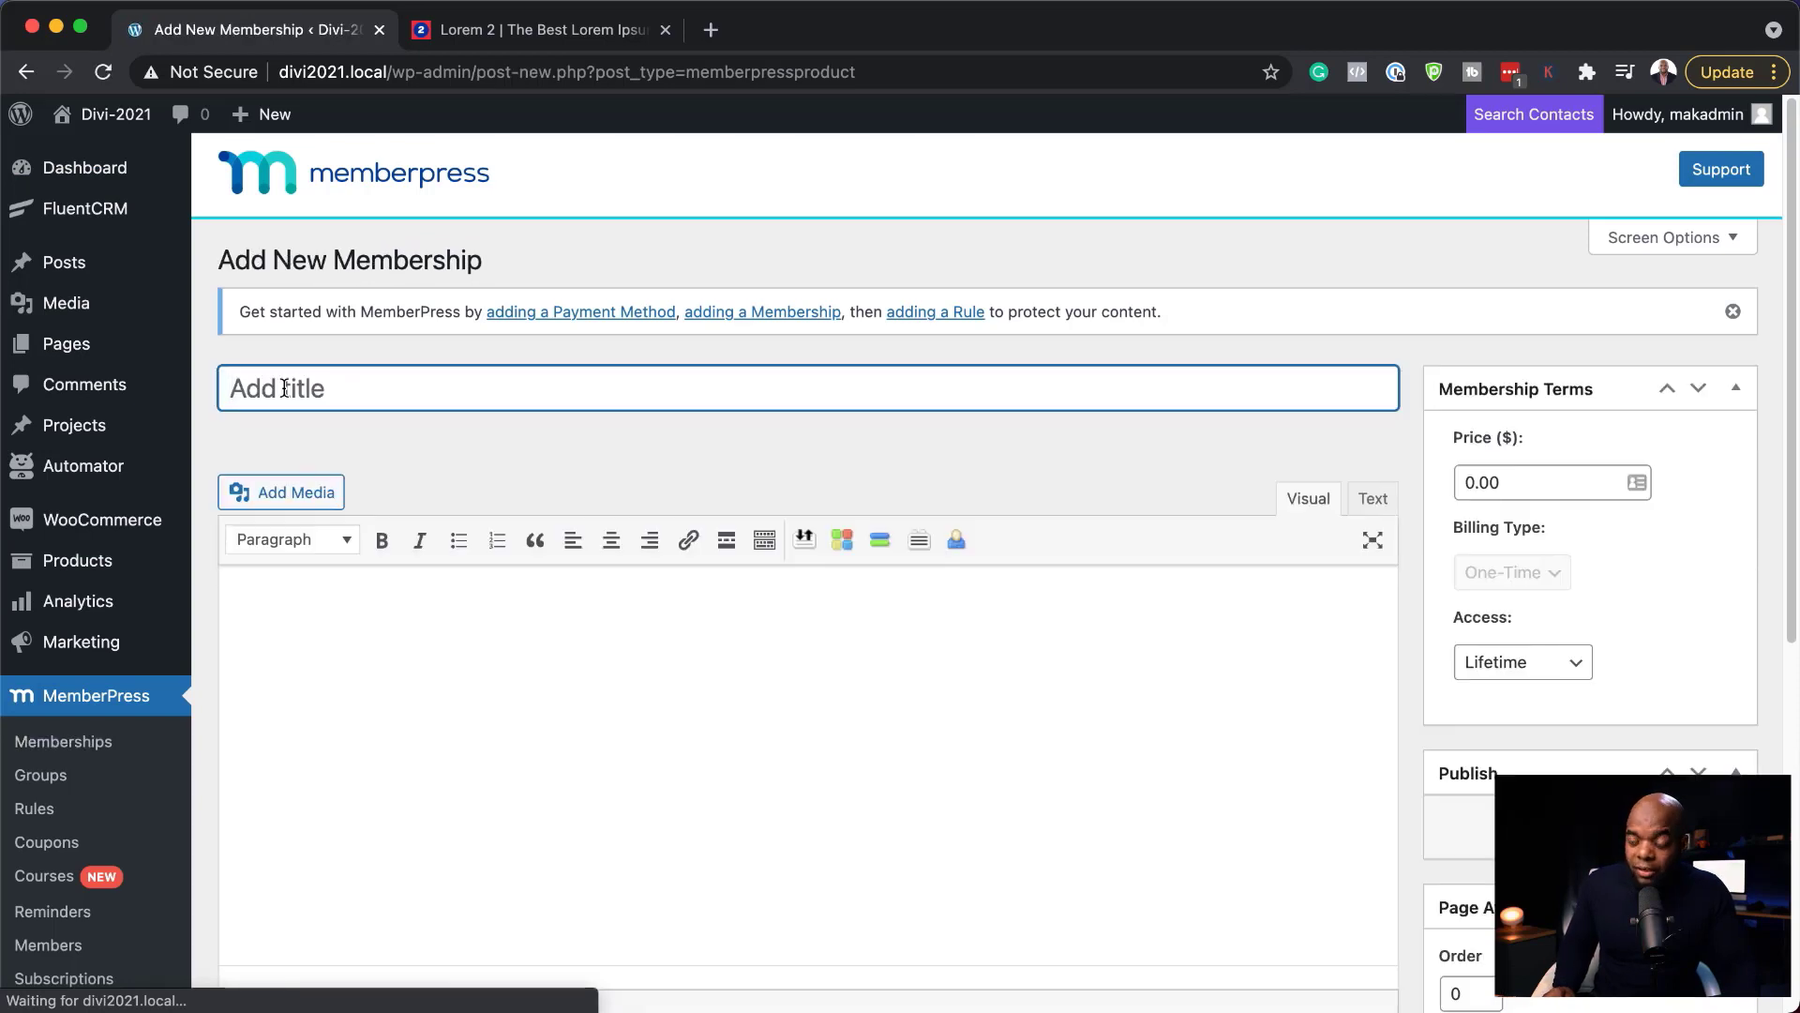
text(Free Membership)
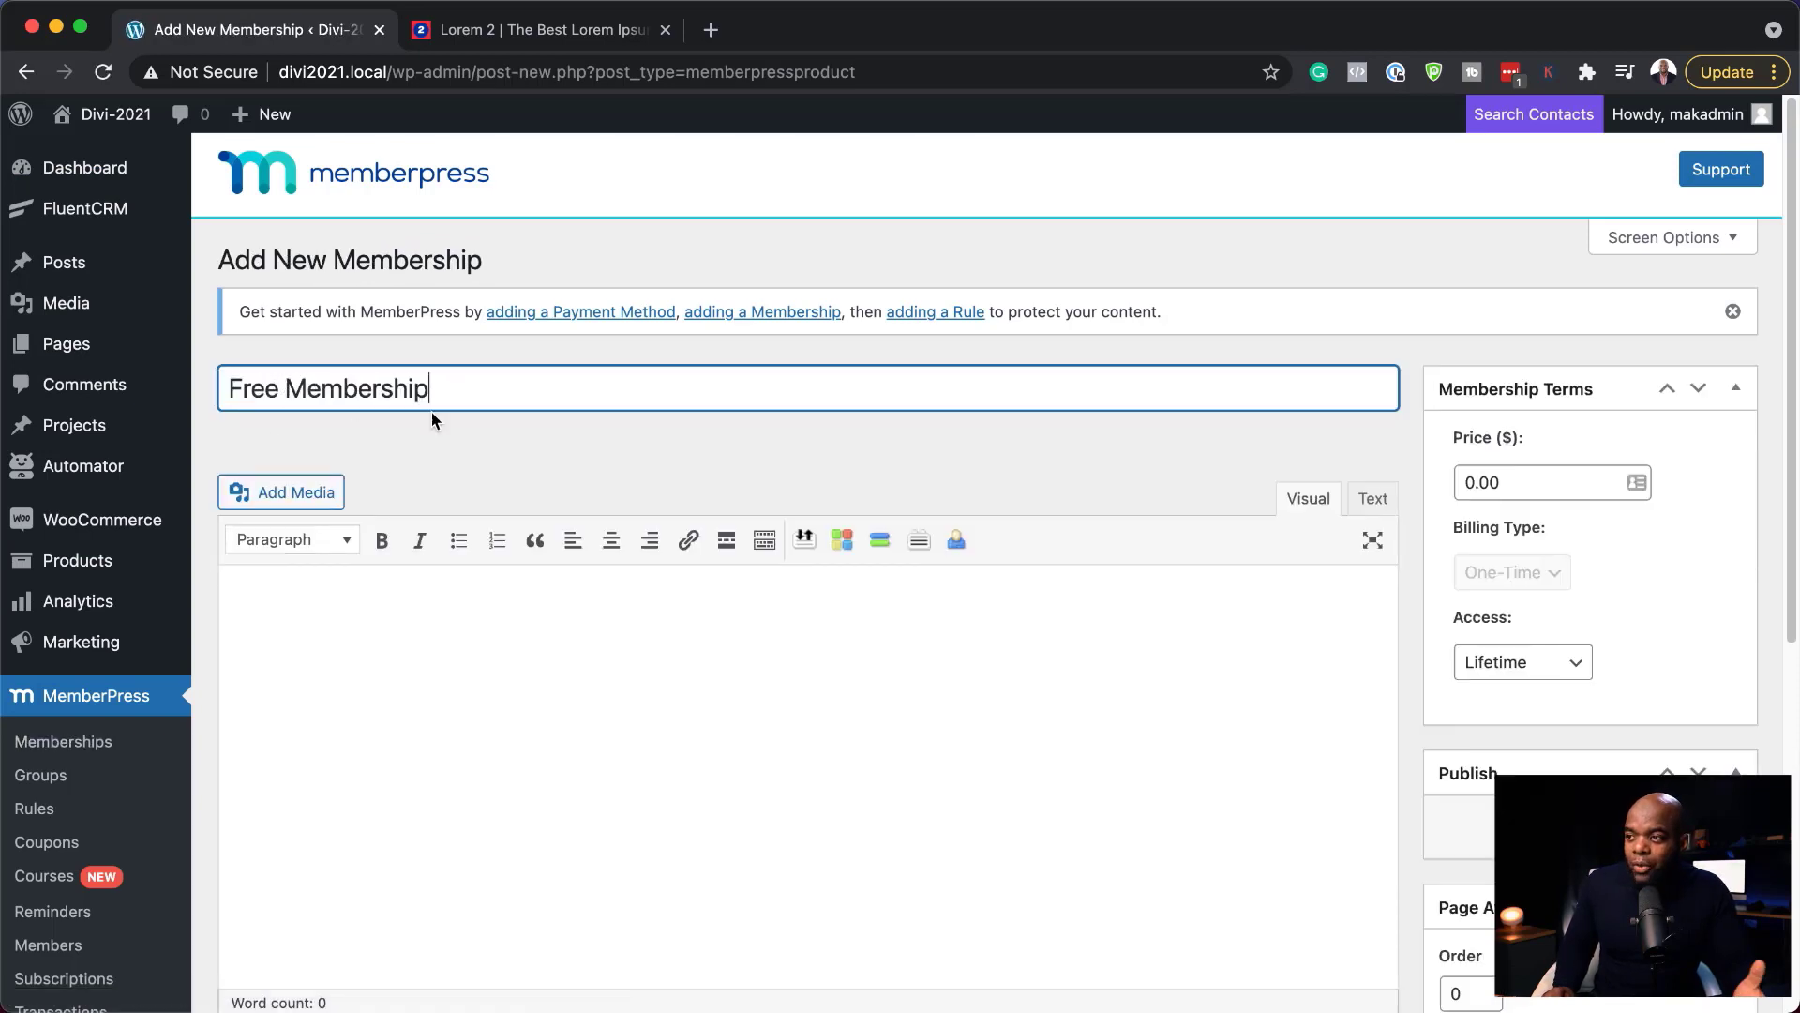
Fill the membership description with four lorem ipsum paragraphs, headed by "Aliquam porttitor mauris" formatted as Heading 1
click(338, 639)
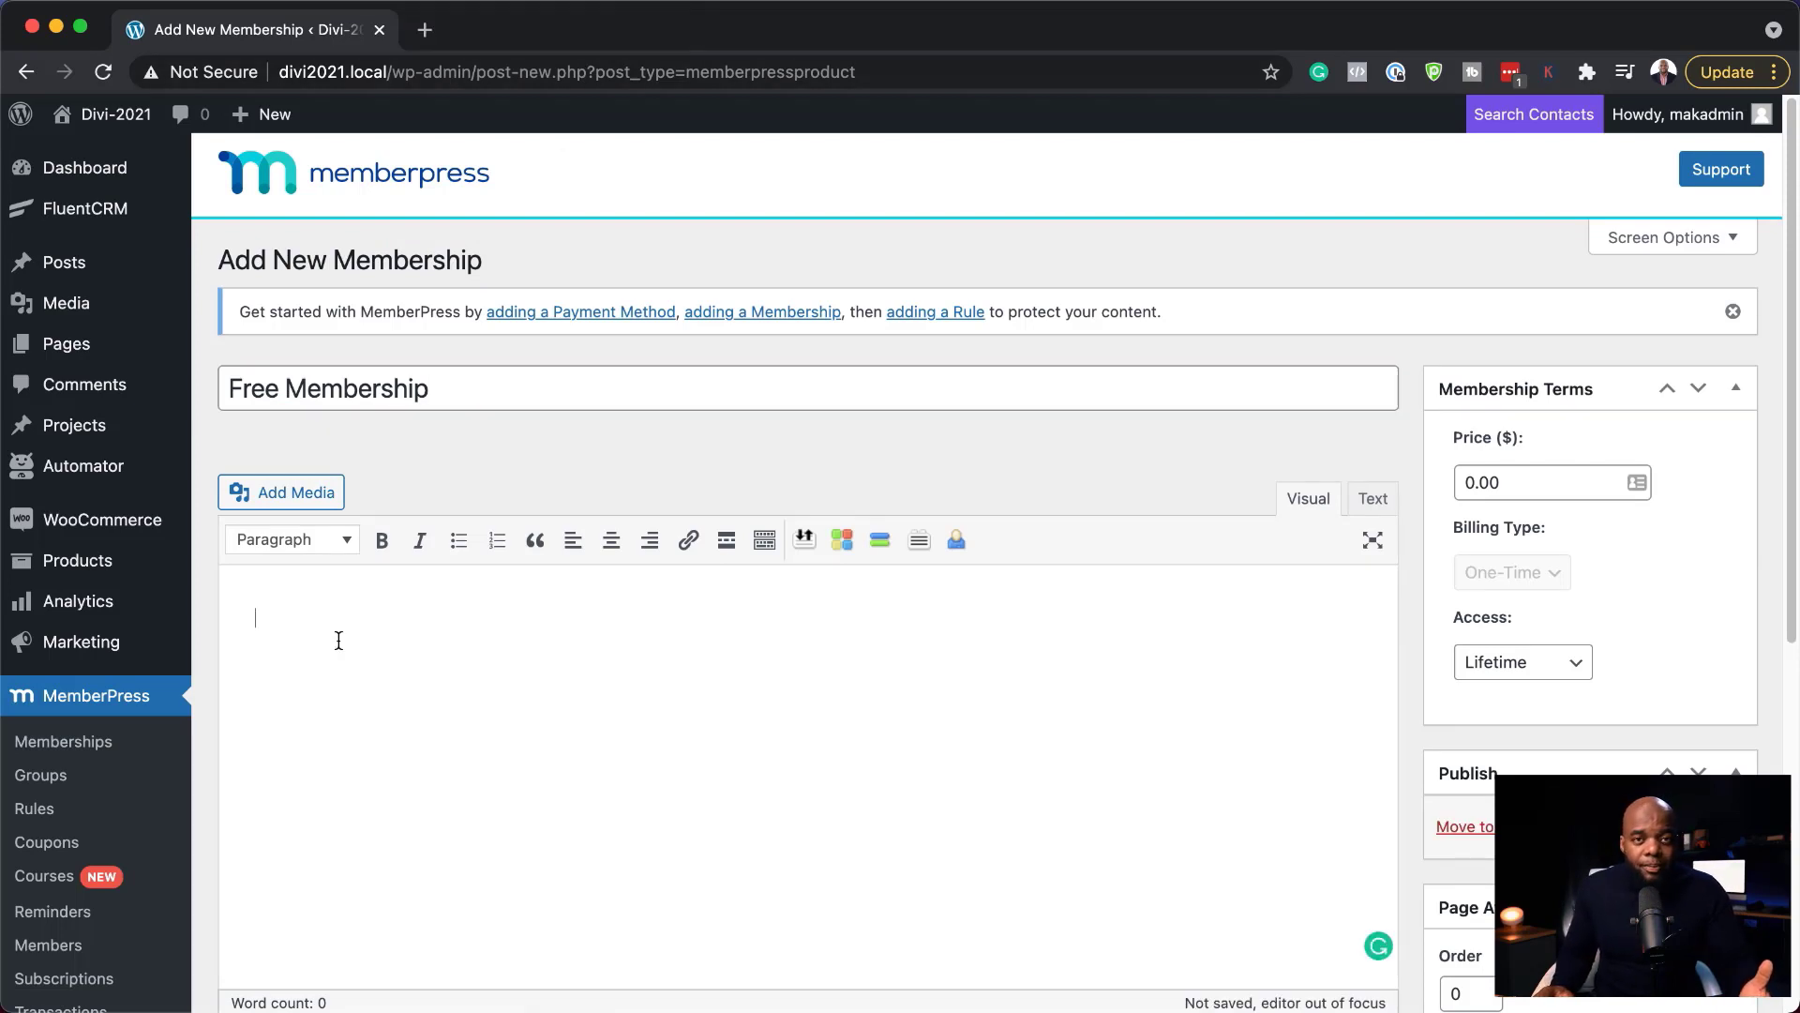
text(Lorem ipsum dolor sit amet, consectetuer adipiscing elit. Donec odio. Quisque volutpat mattis eros. Nullam malesuada erat ut turpis. Suspendisse urna nibh, viverra non, semper suscipit, posuere a, pede. Donec nec justo eget felis facilisis fermentum. Aliquam porttitor mauris sit amet orci. Aenean dignissim pellentesque felis. Morbi in sem quis dui placerat ornare. Pellentesque odio nisi, euismod in, pharetra a, ultricies in, diam. Sed arcu. Cras consequat. Praesent dapibus, neque id cursus faucibus, tortor neque egestas auguae, eu vulputate magna eros eu erat. Aliquam erat volutpat. Nam dui mi, tincidunt quis, accumsan porttitor, facilisis luctus, metus.)
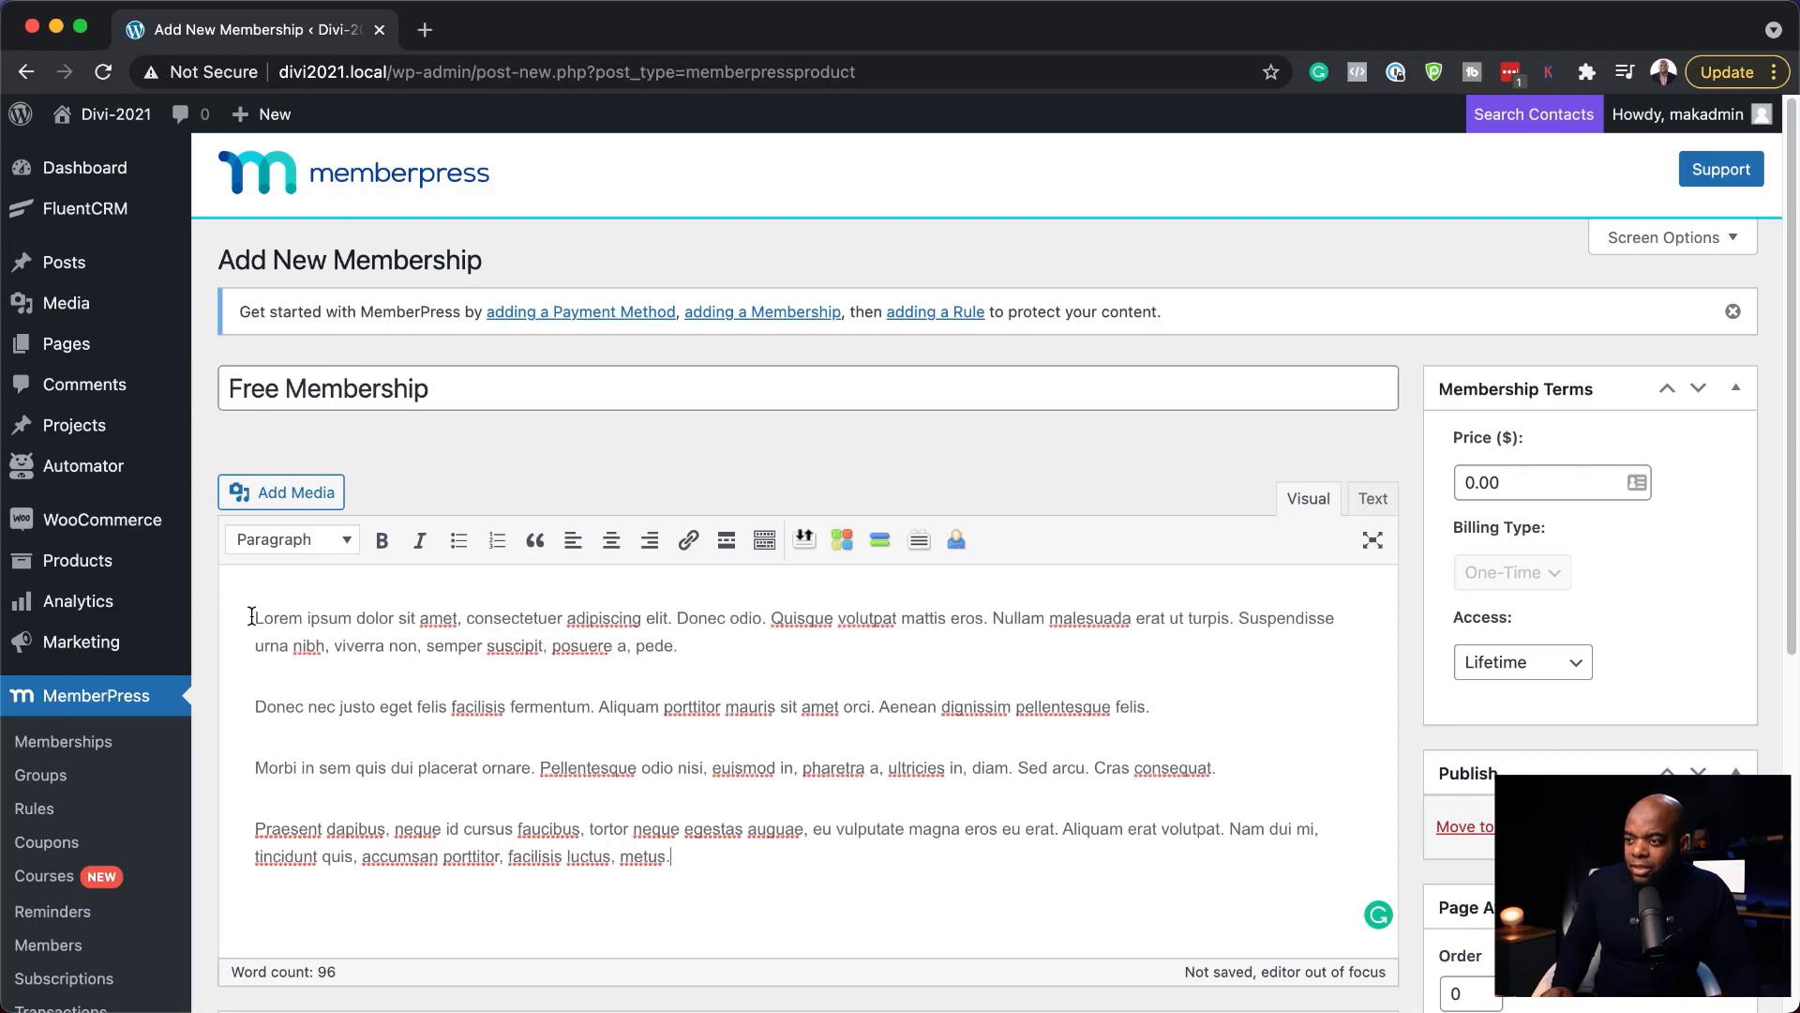
scroll(253, 616, down, 1)
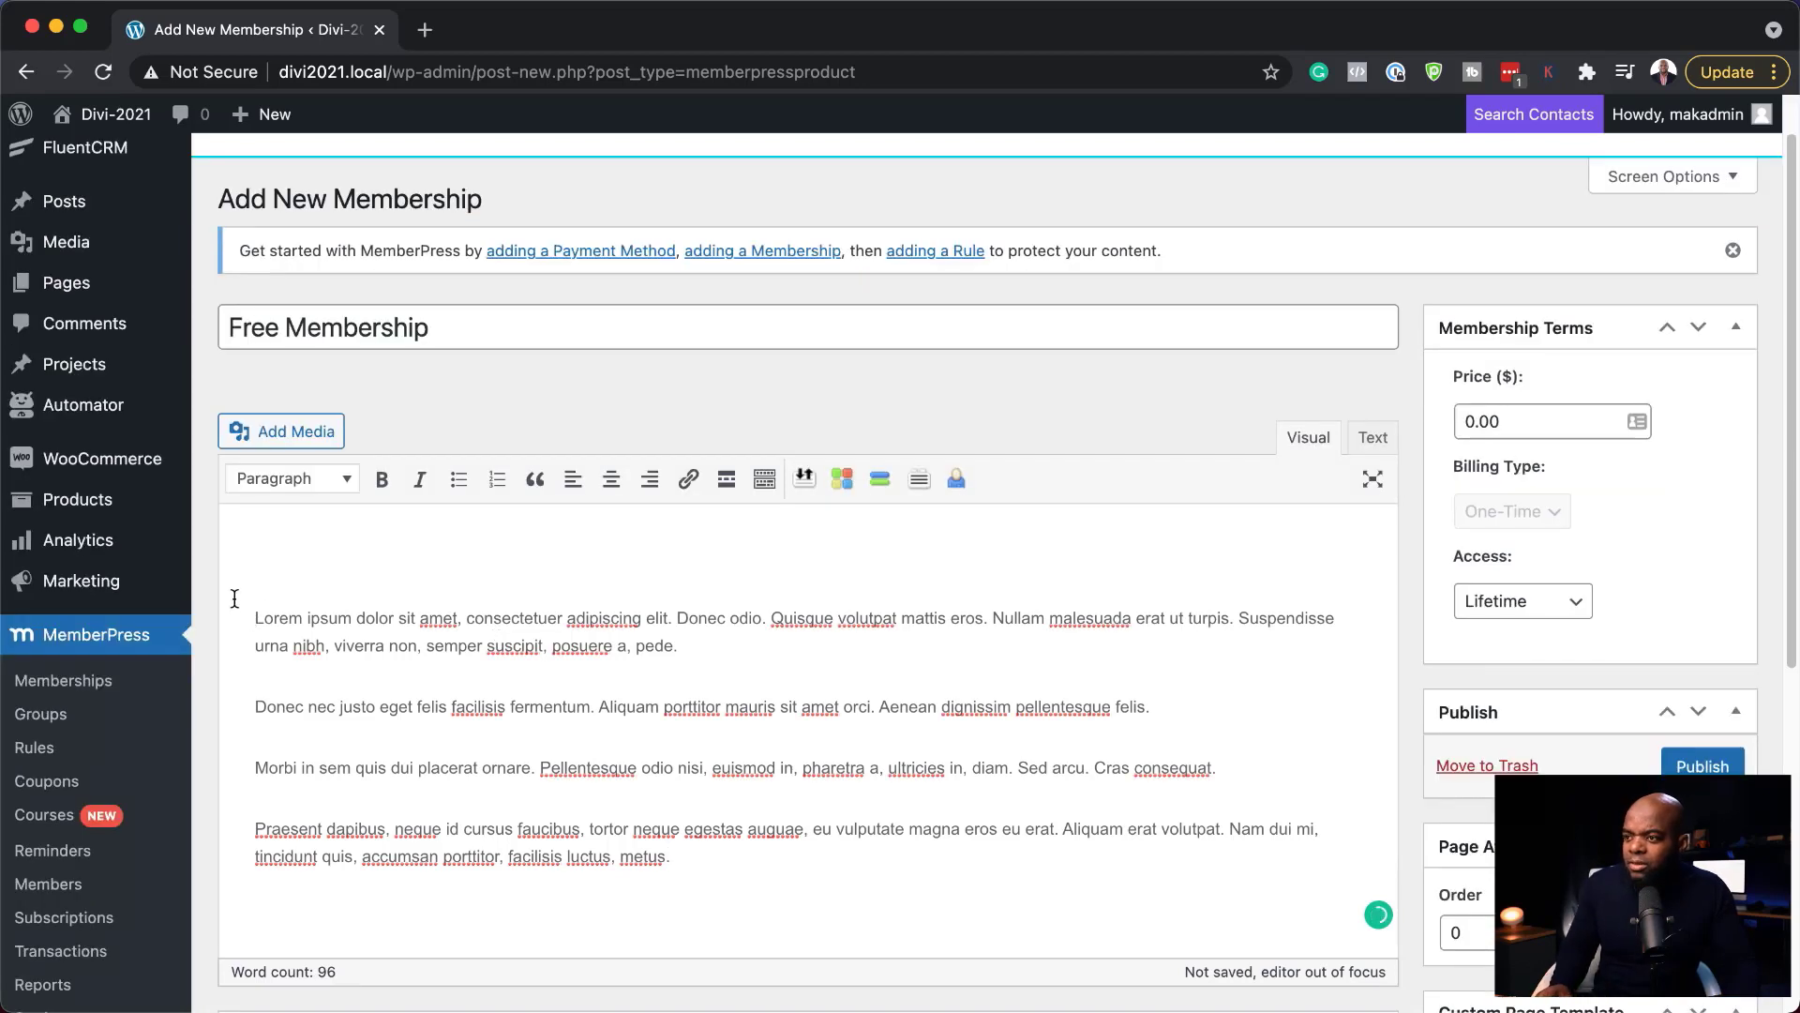
text(Aliquam porttitor mauris)
drag(434, 551, 259, 542)
click(319, 481)
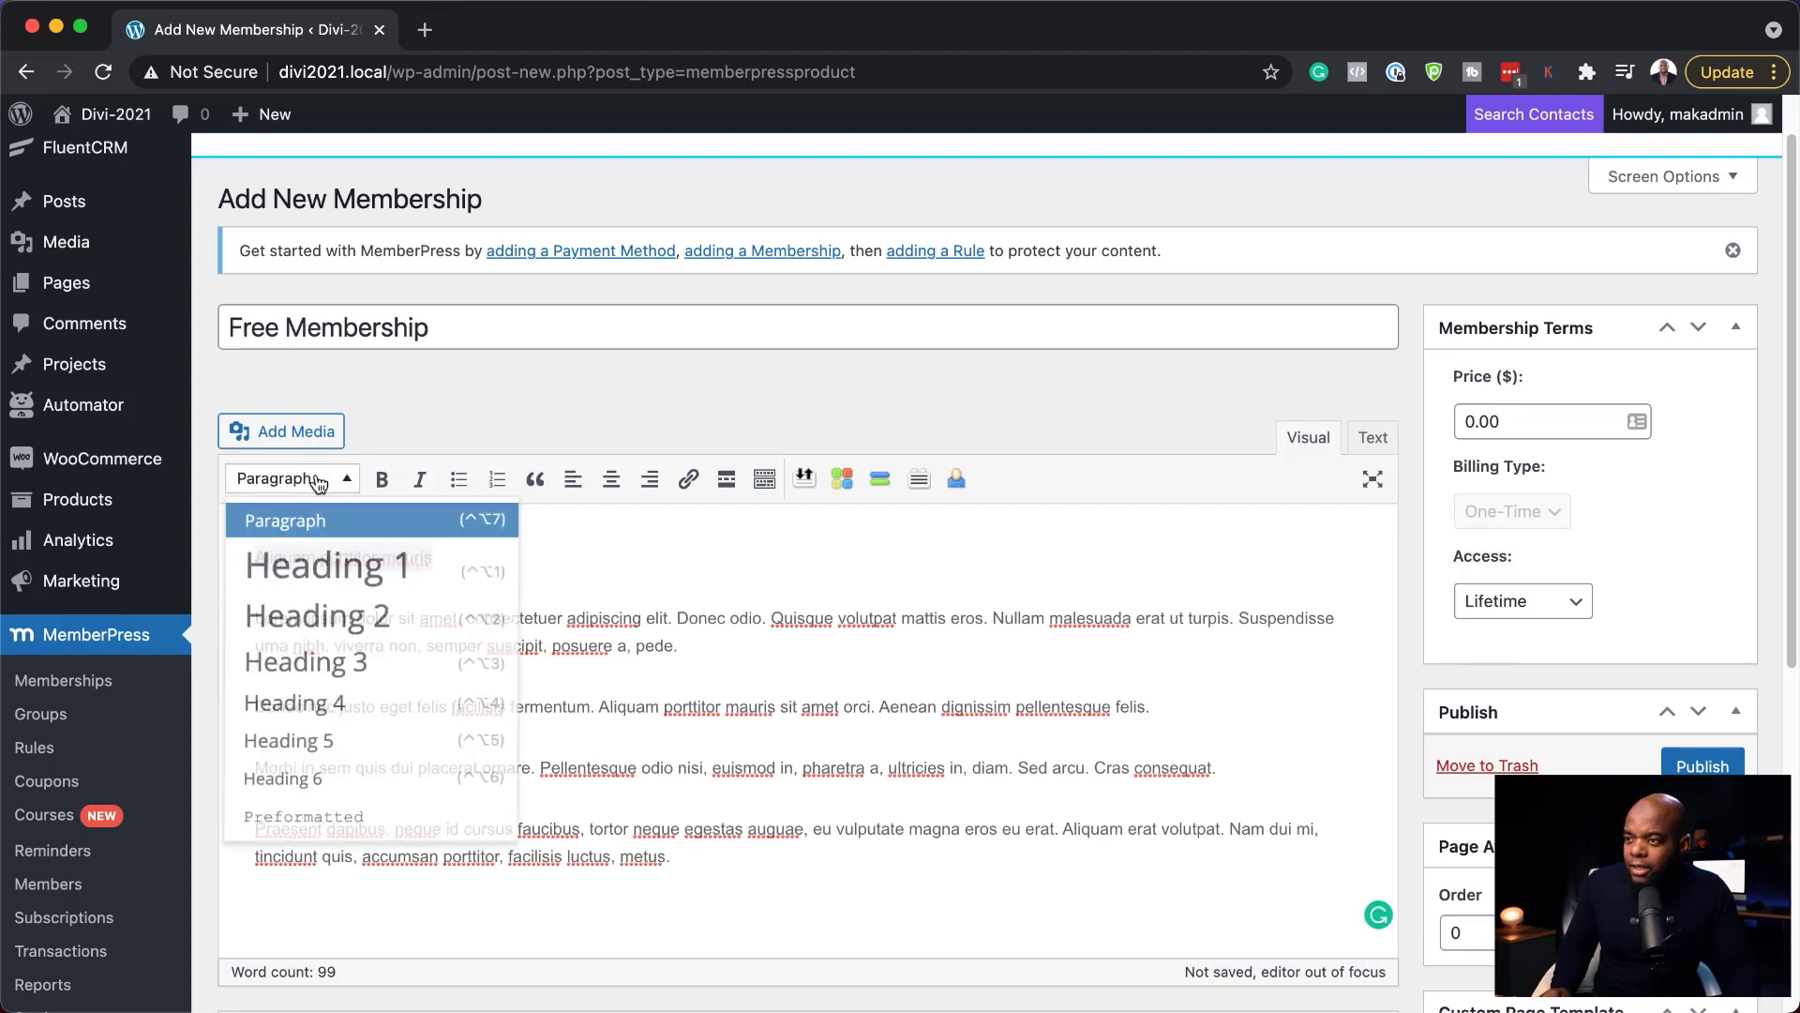
click(360, 569)
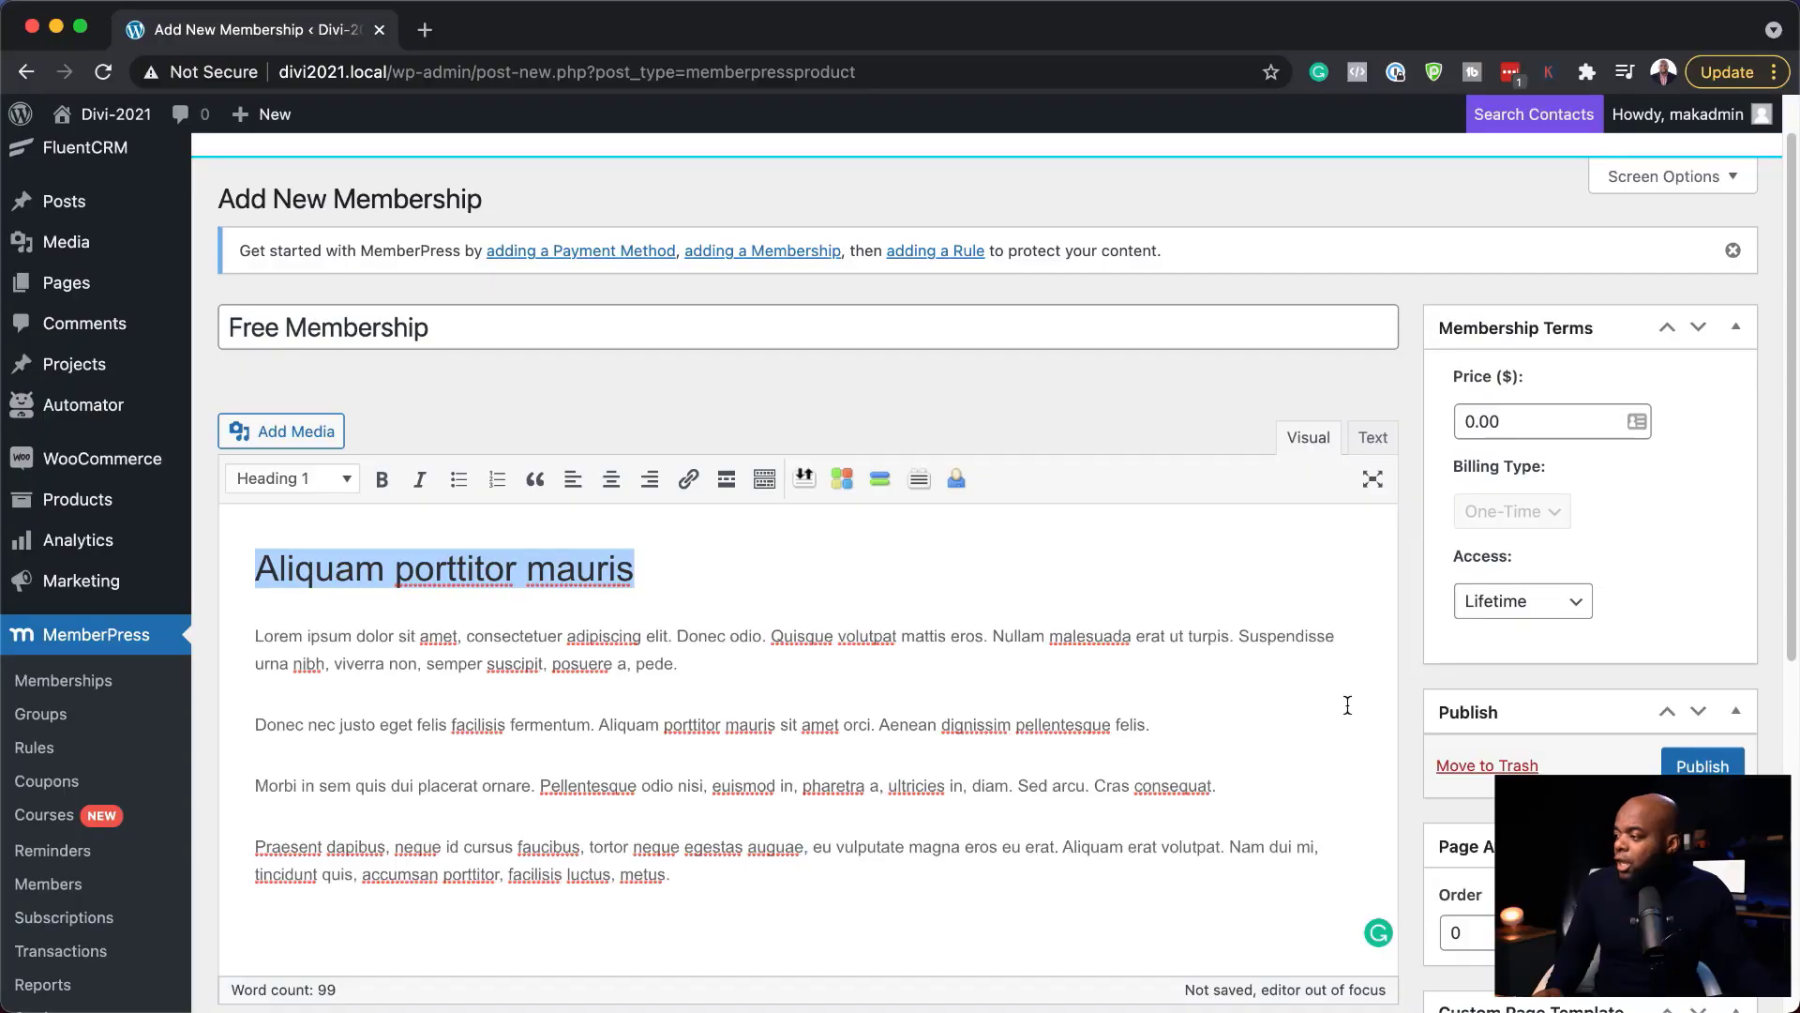
Set the office meeting photo workplace-1245776_1280.jpg from the media library as the membership's featured image
scroll(806, 563, down, 5)
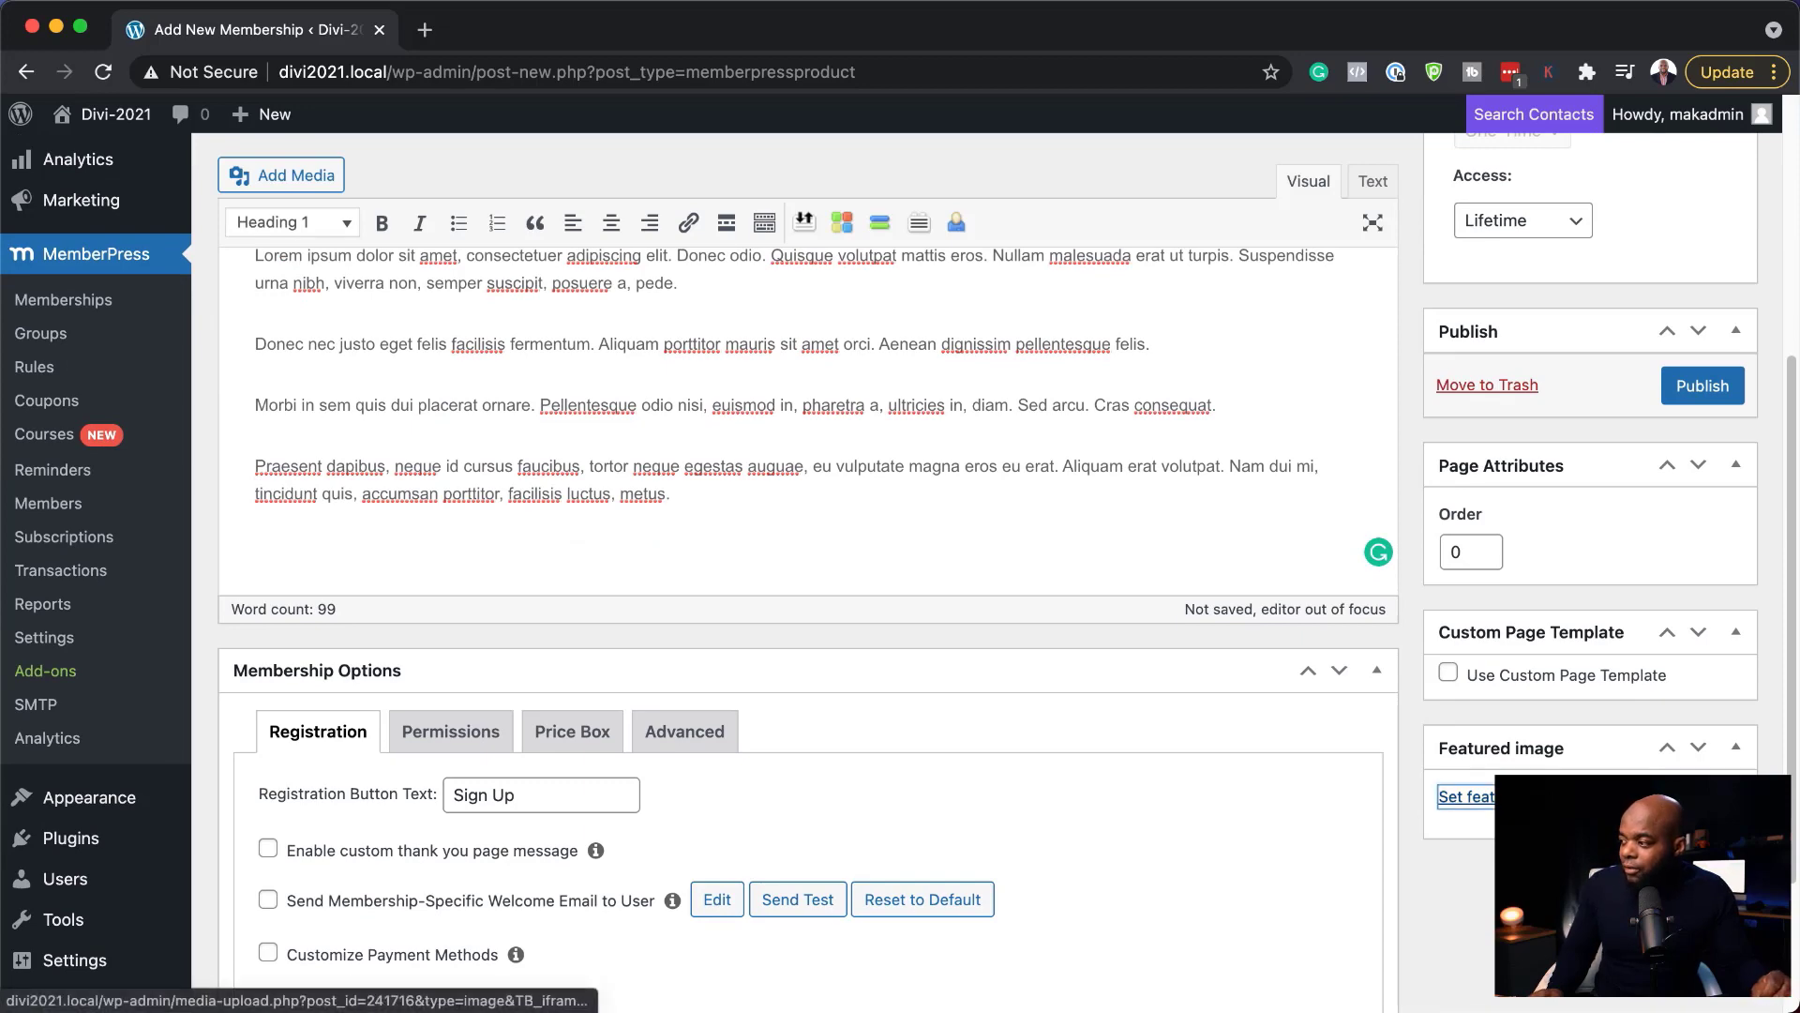
click(1467, 796)
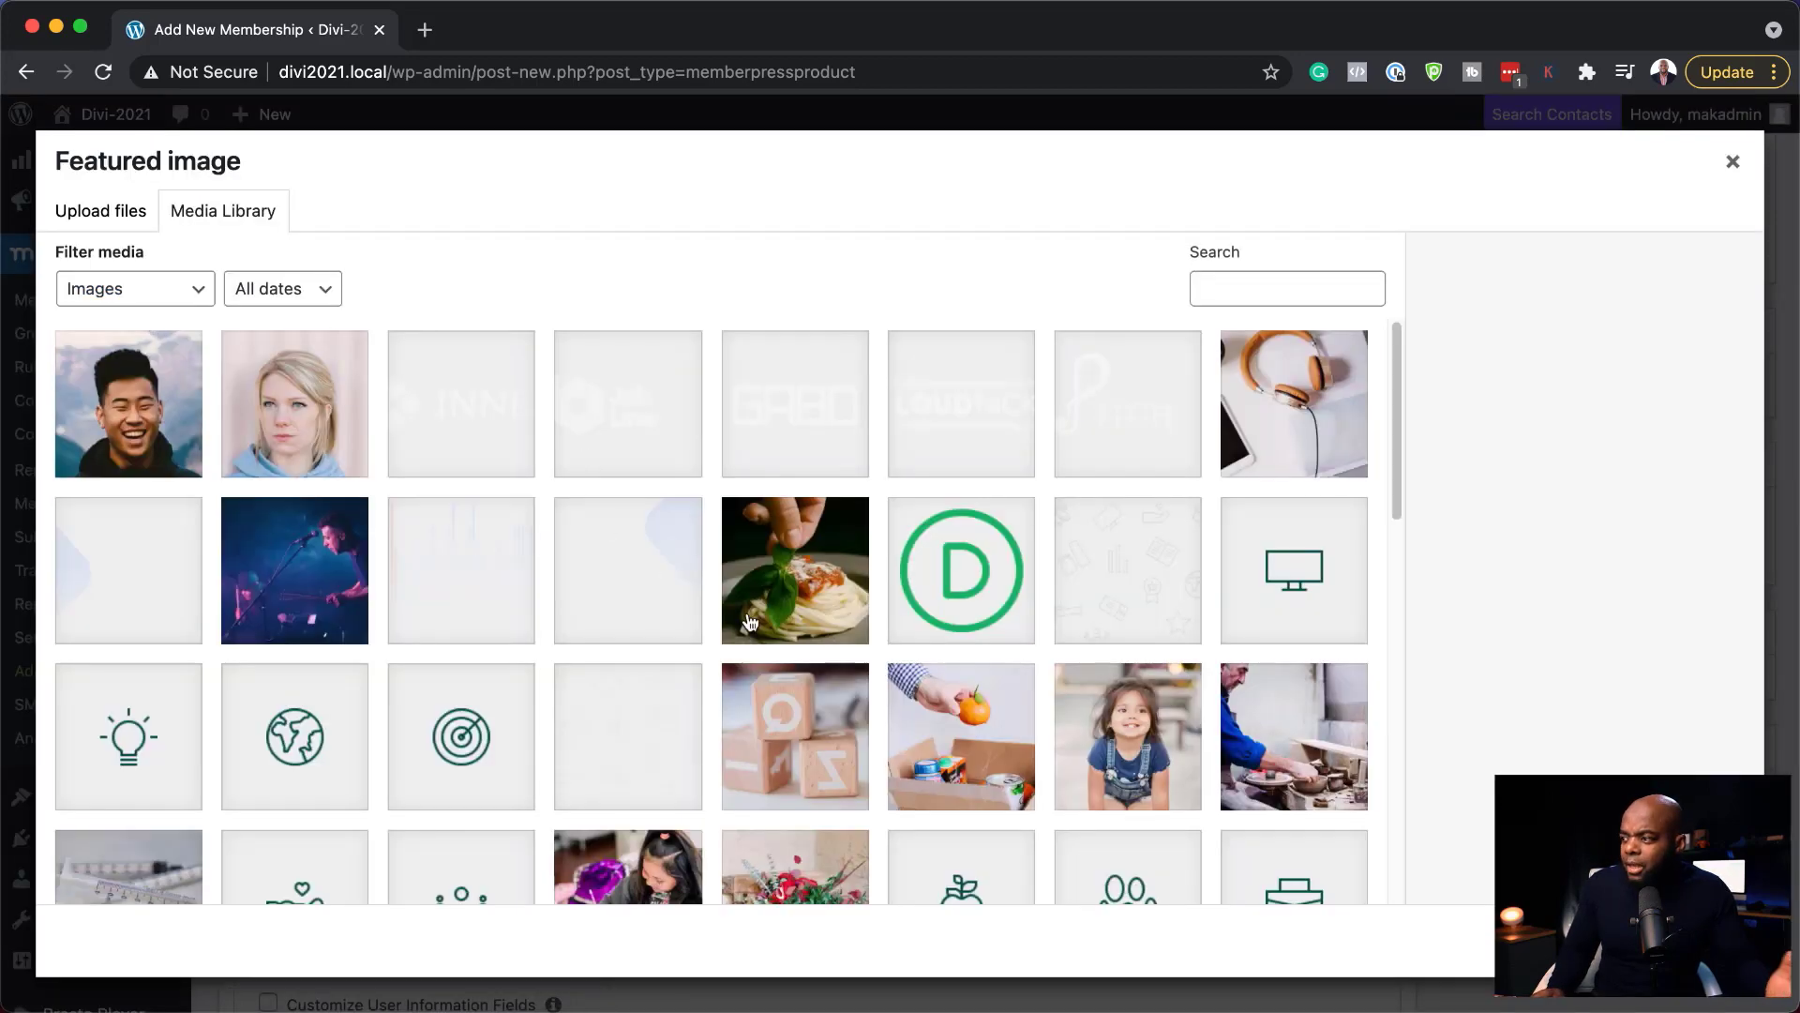
scroll(750, 622, down, 3)
scroll(750, 621, down, 4)
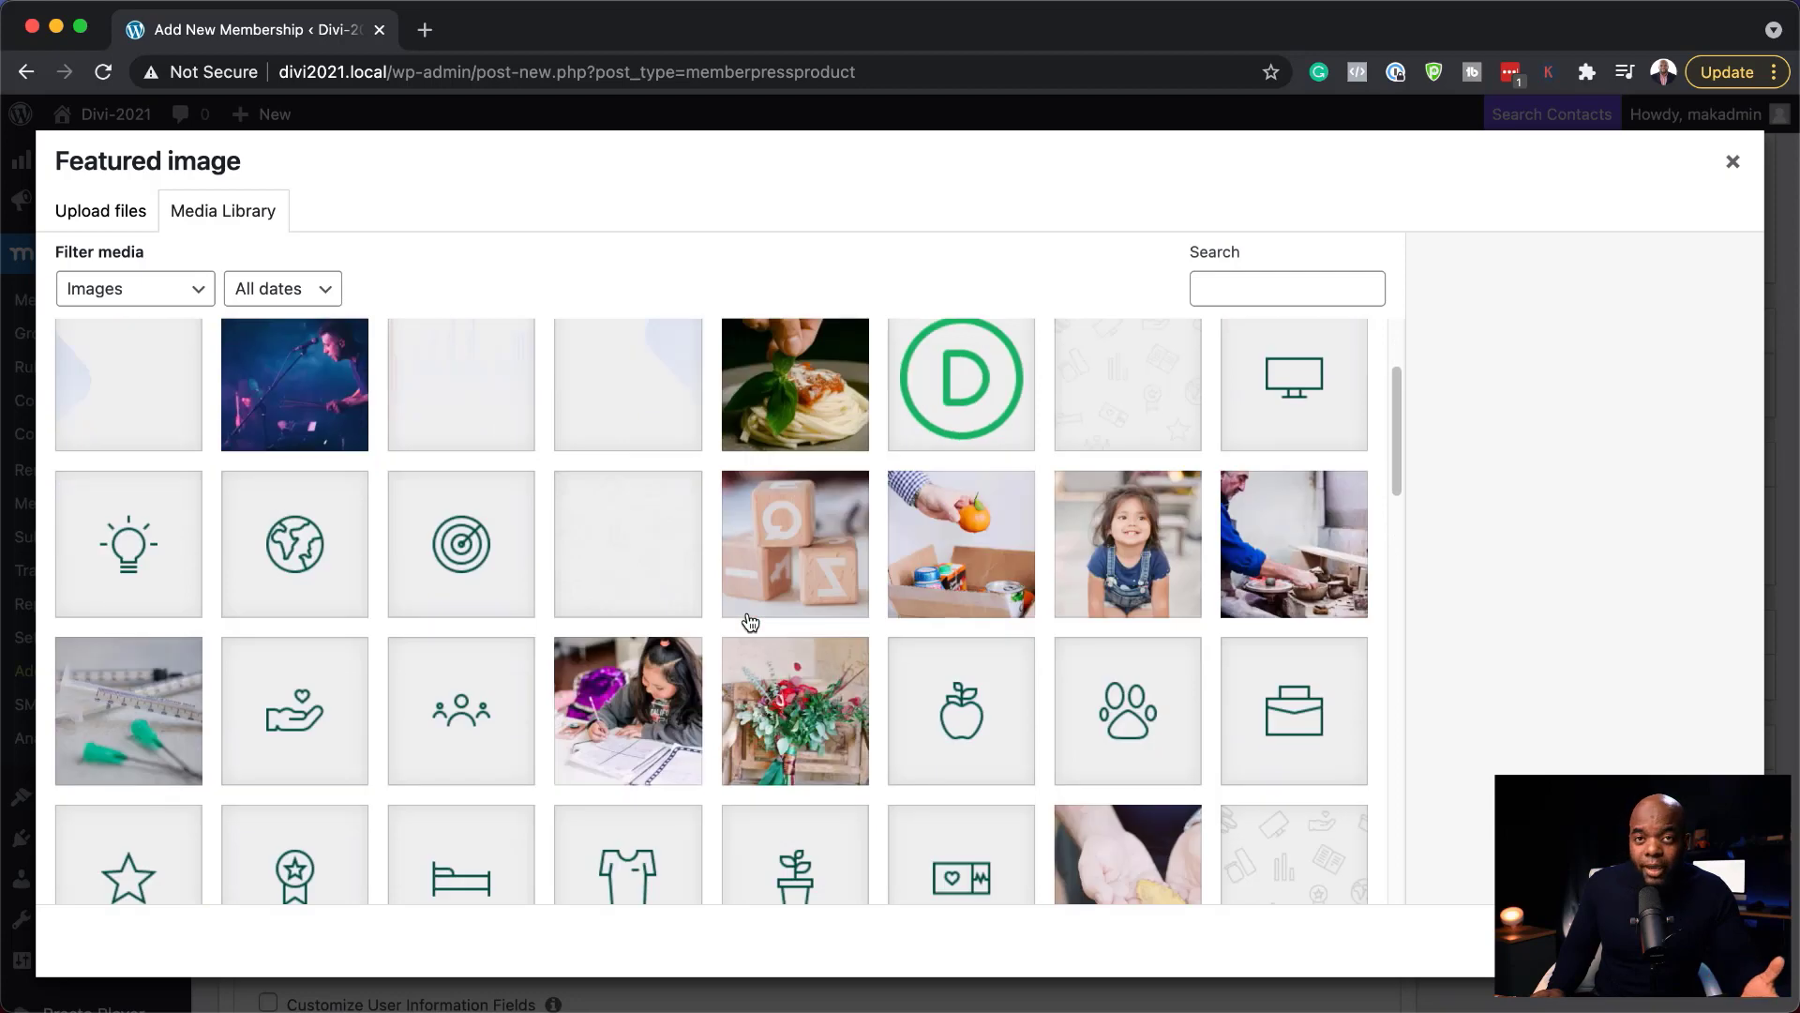
click(118, 221)
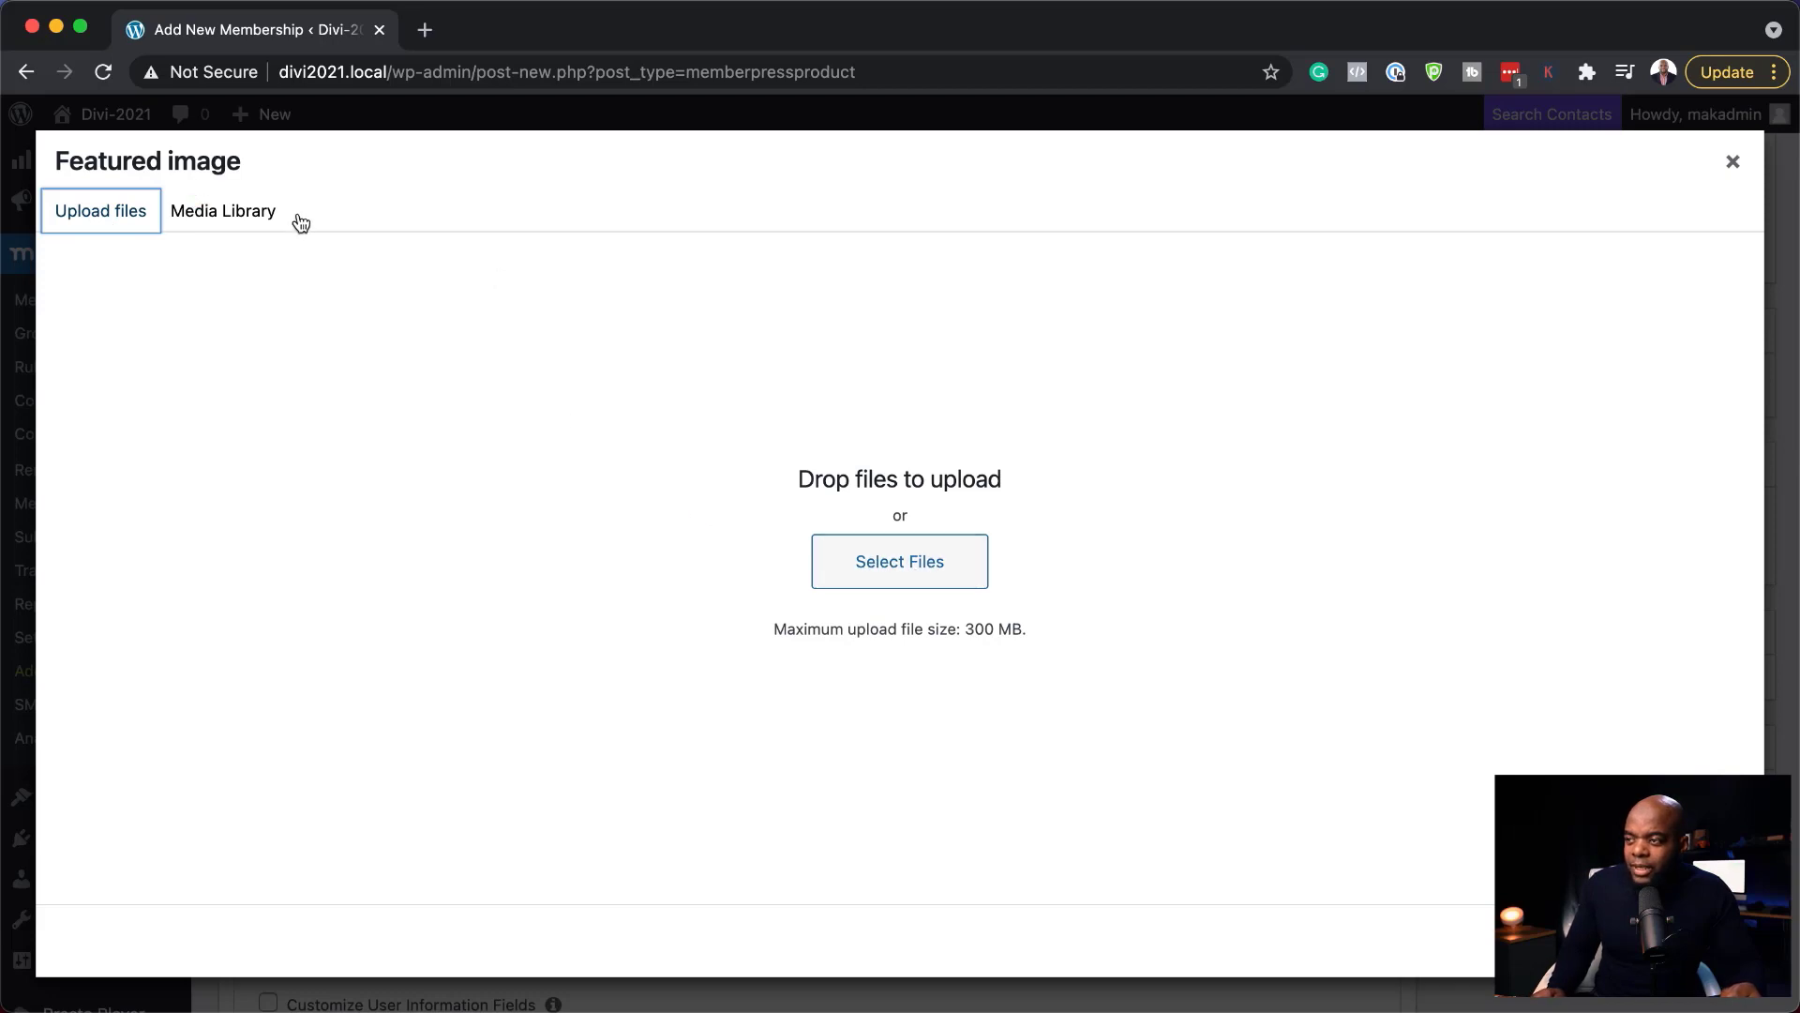
click(250, 218)
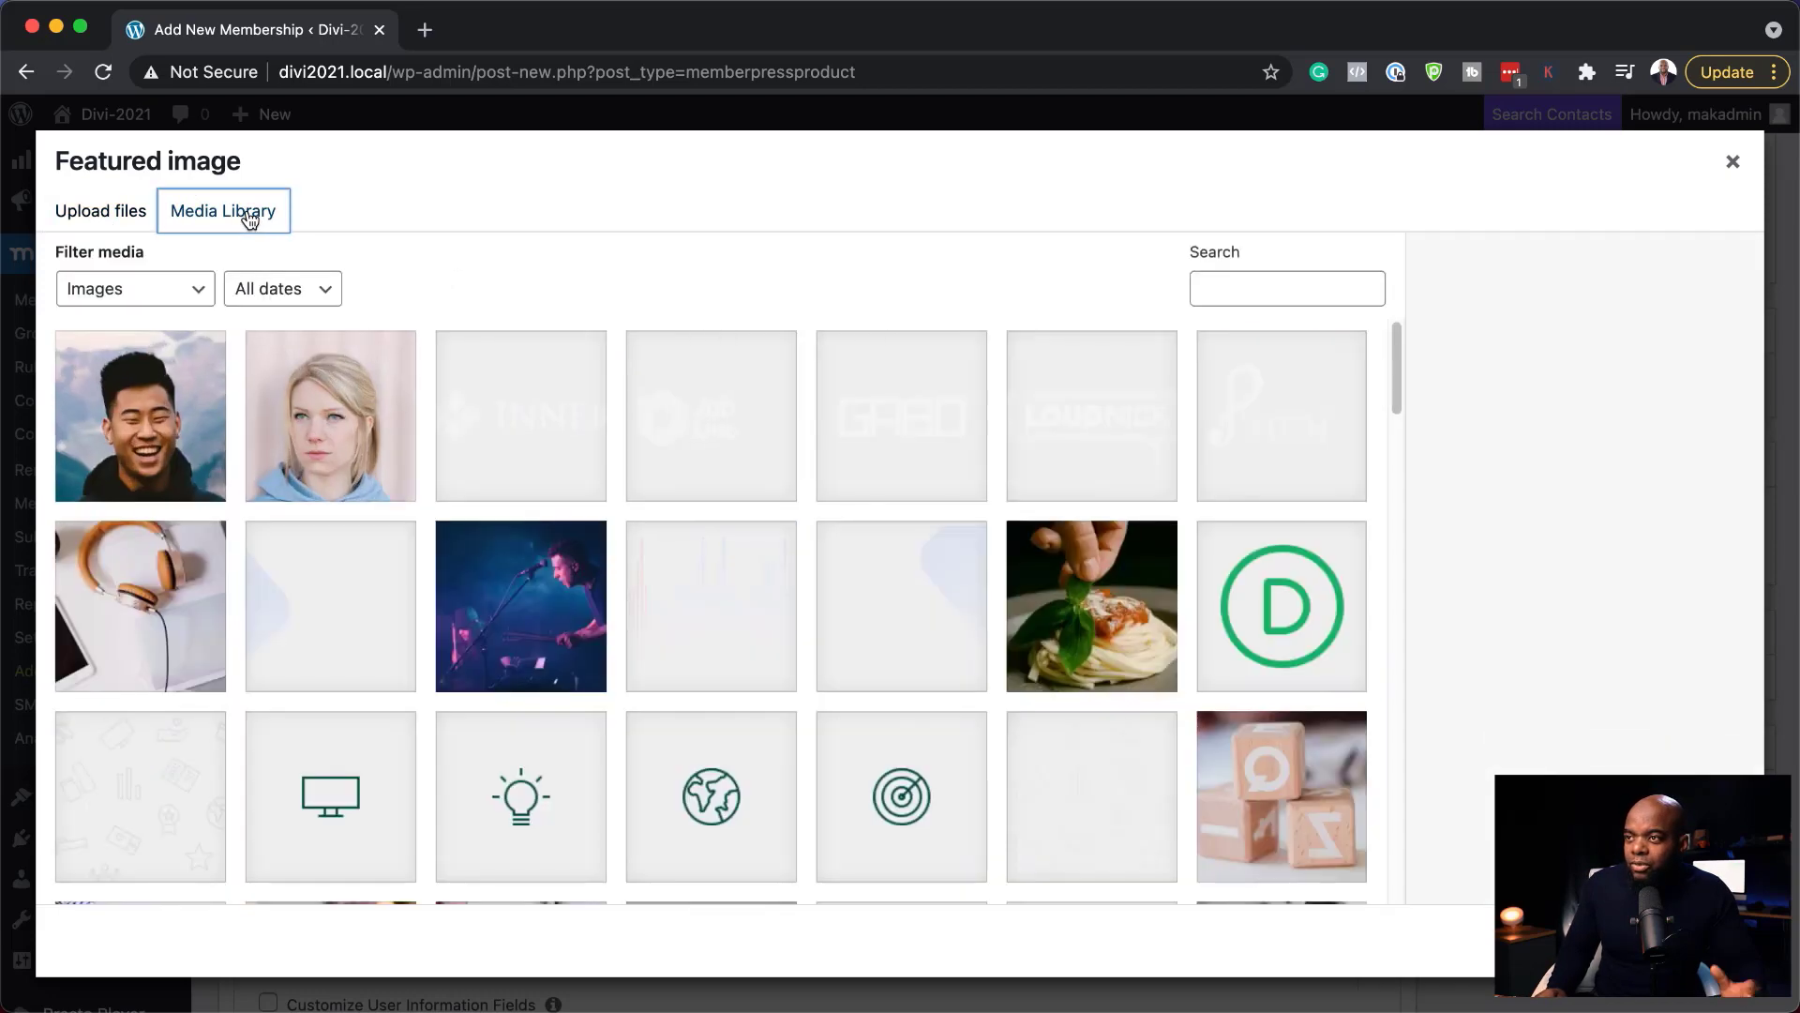
scroll(837, 536, down, 5)
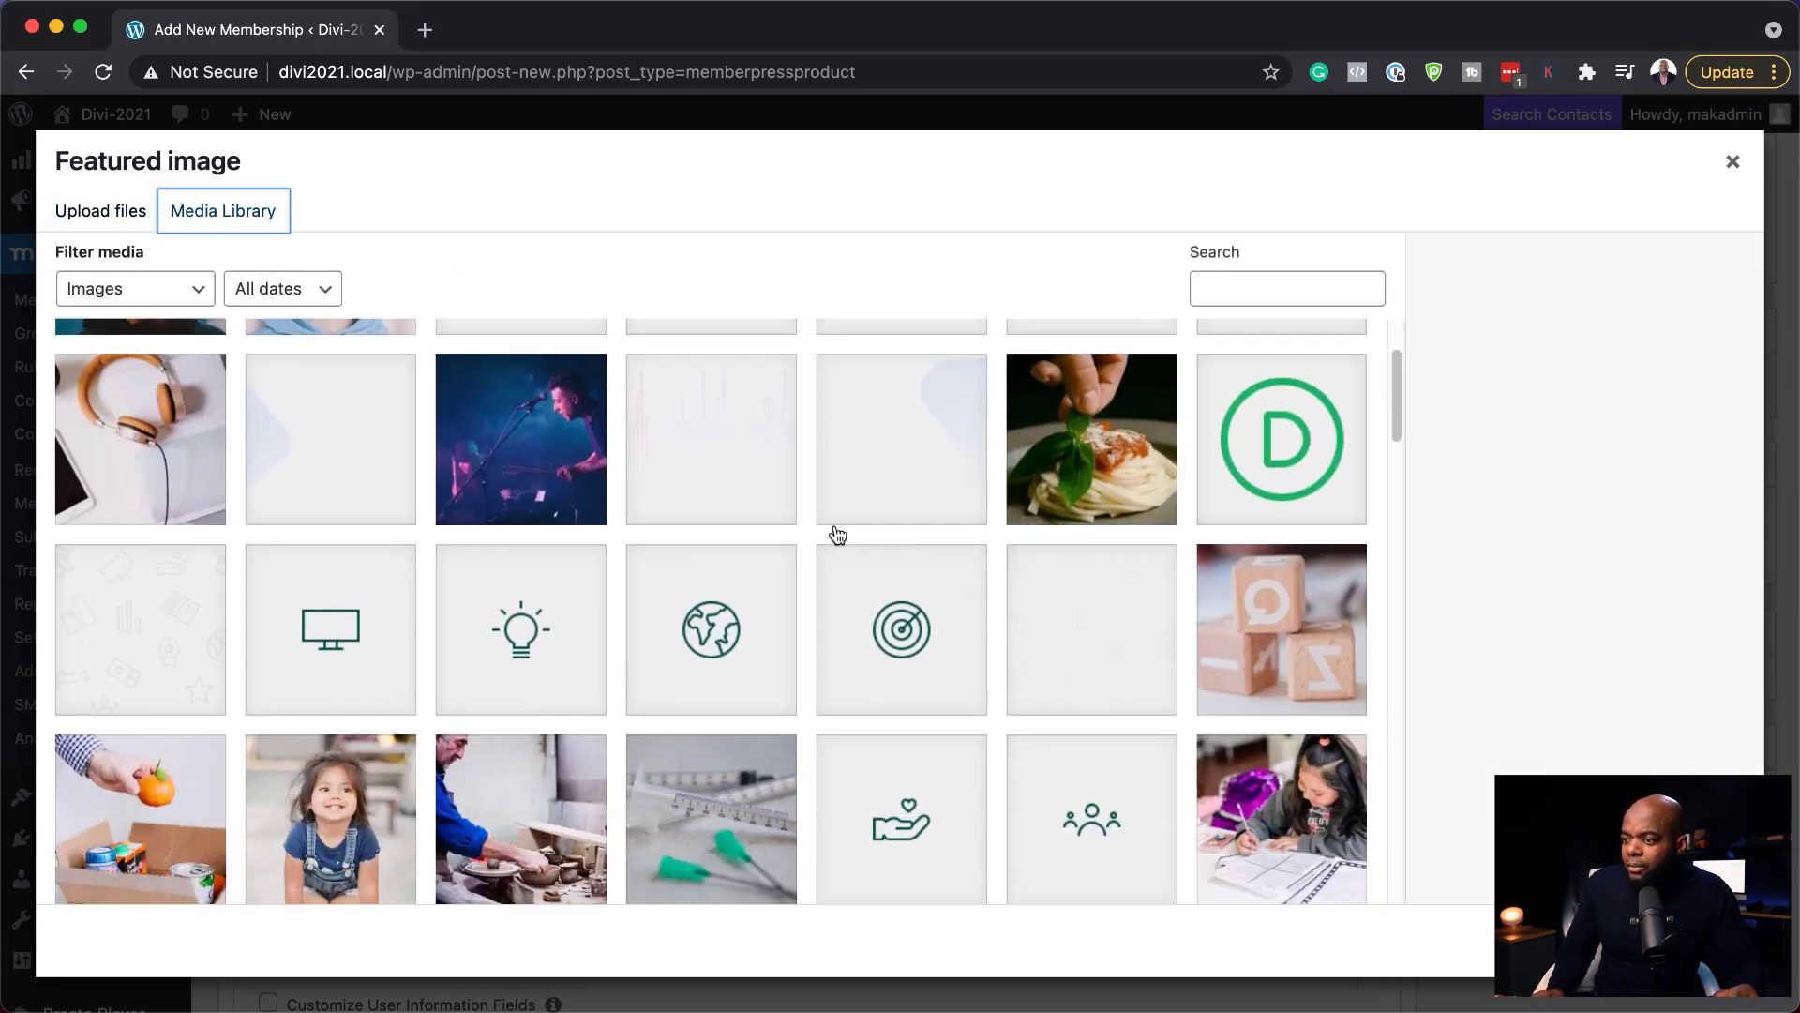
scroll(837, 534, down, 10)
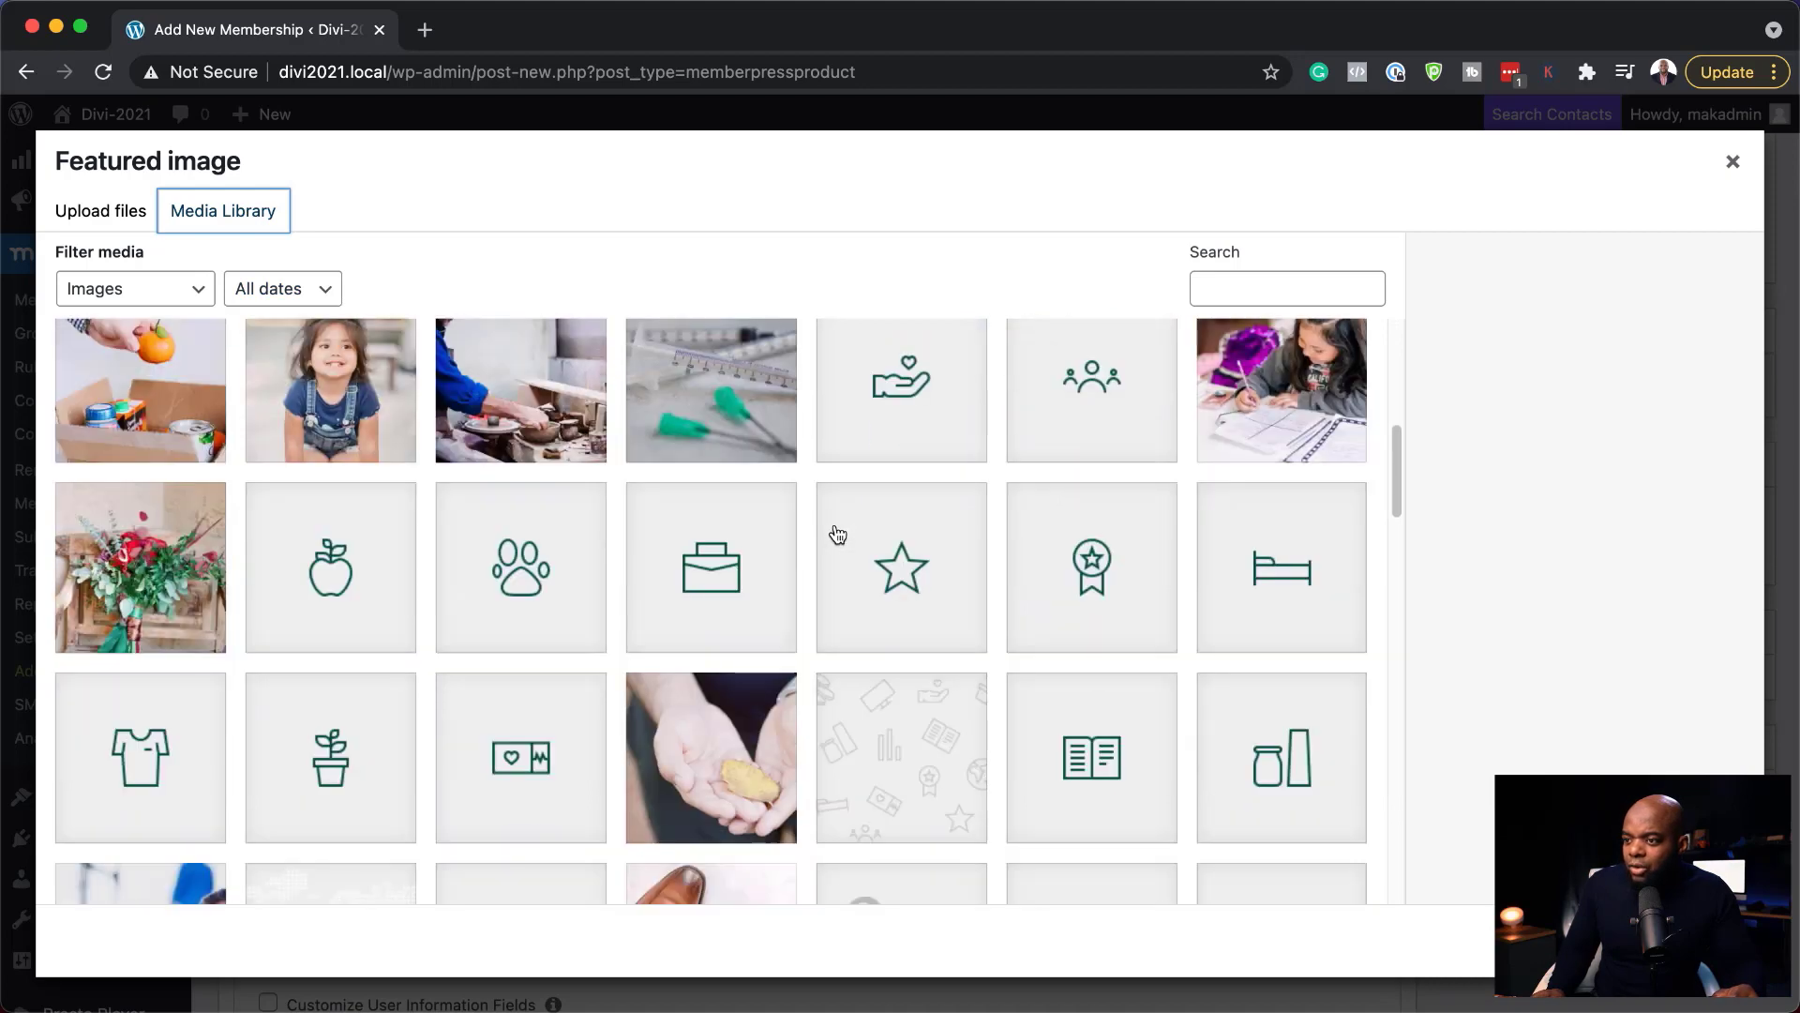
scroll(838, 535, down, 8)
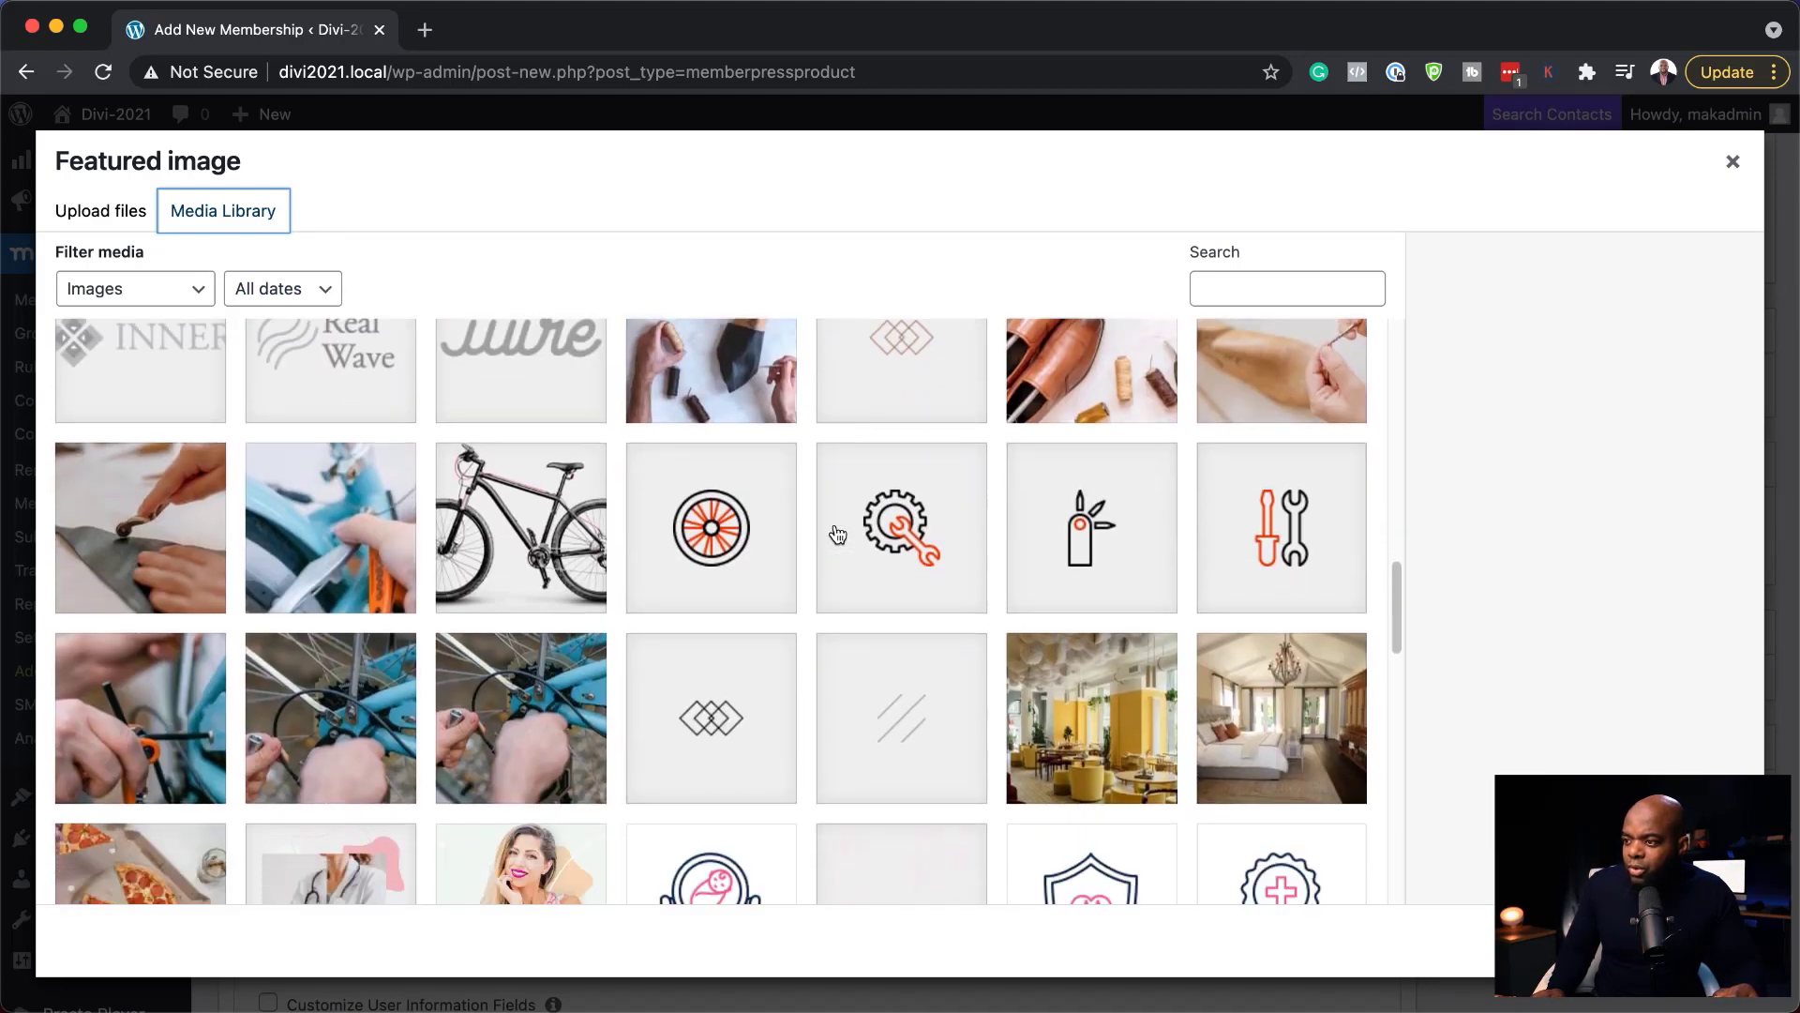
scroll(837, 534, down, 12)
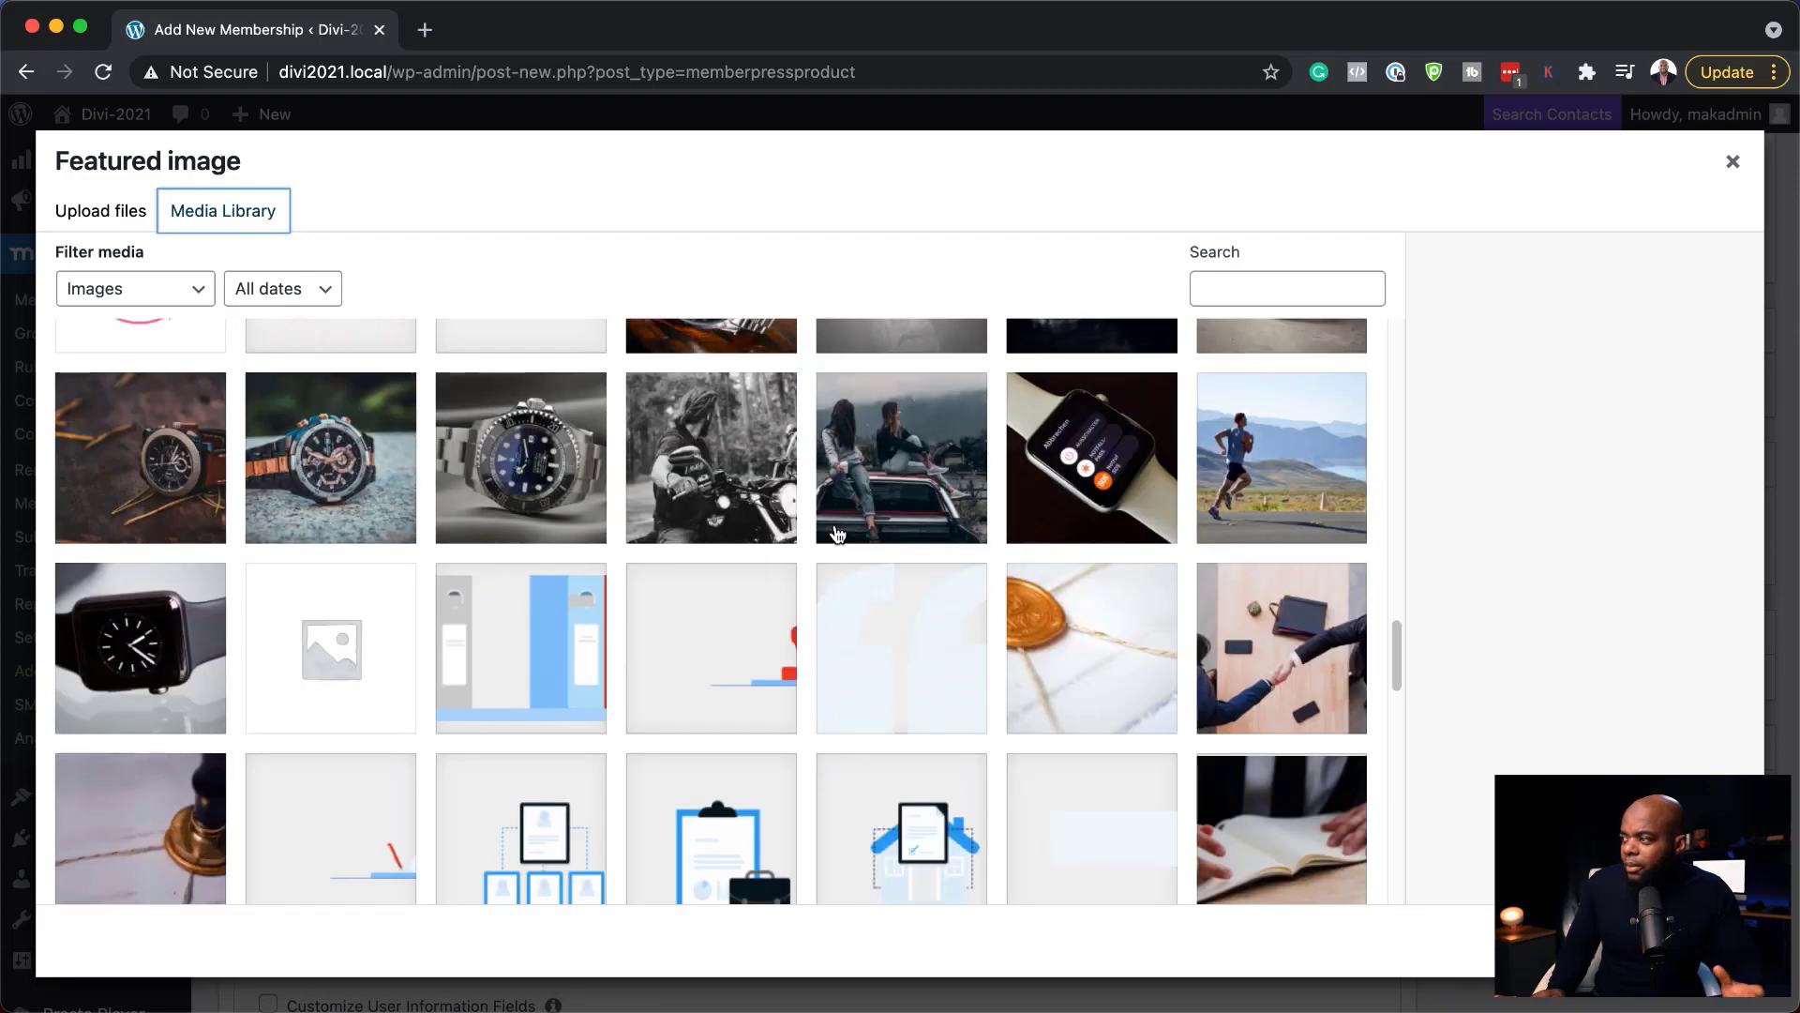
scroll(837, 535, down, 15)
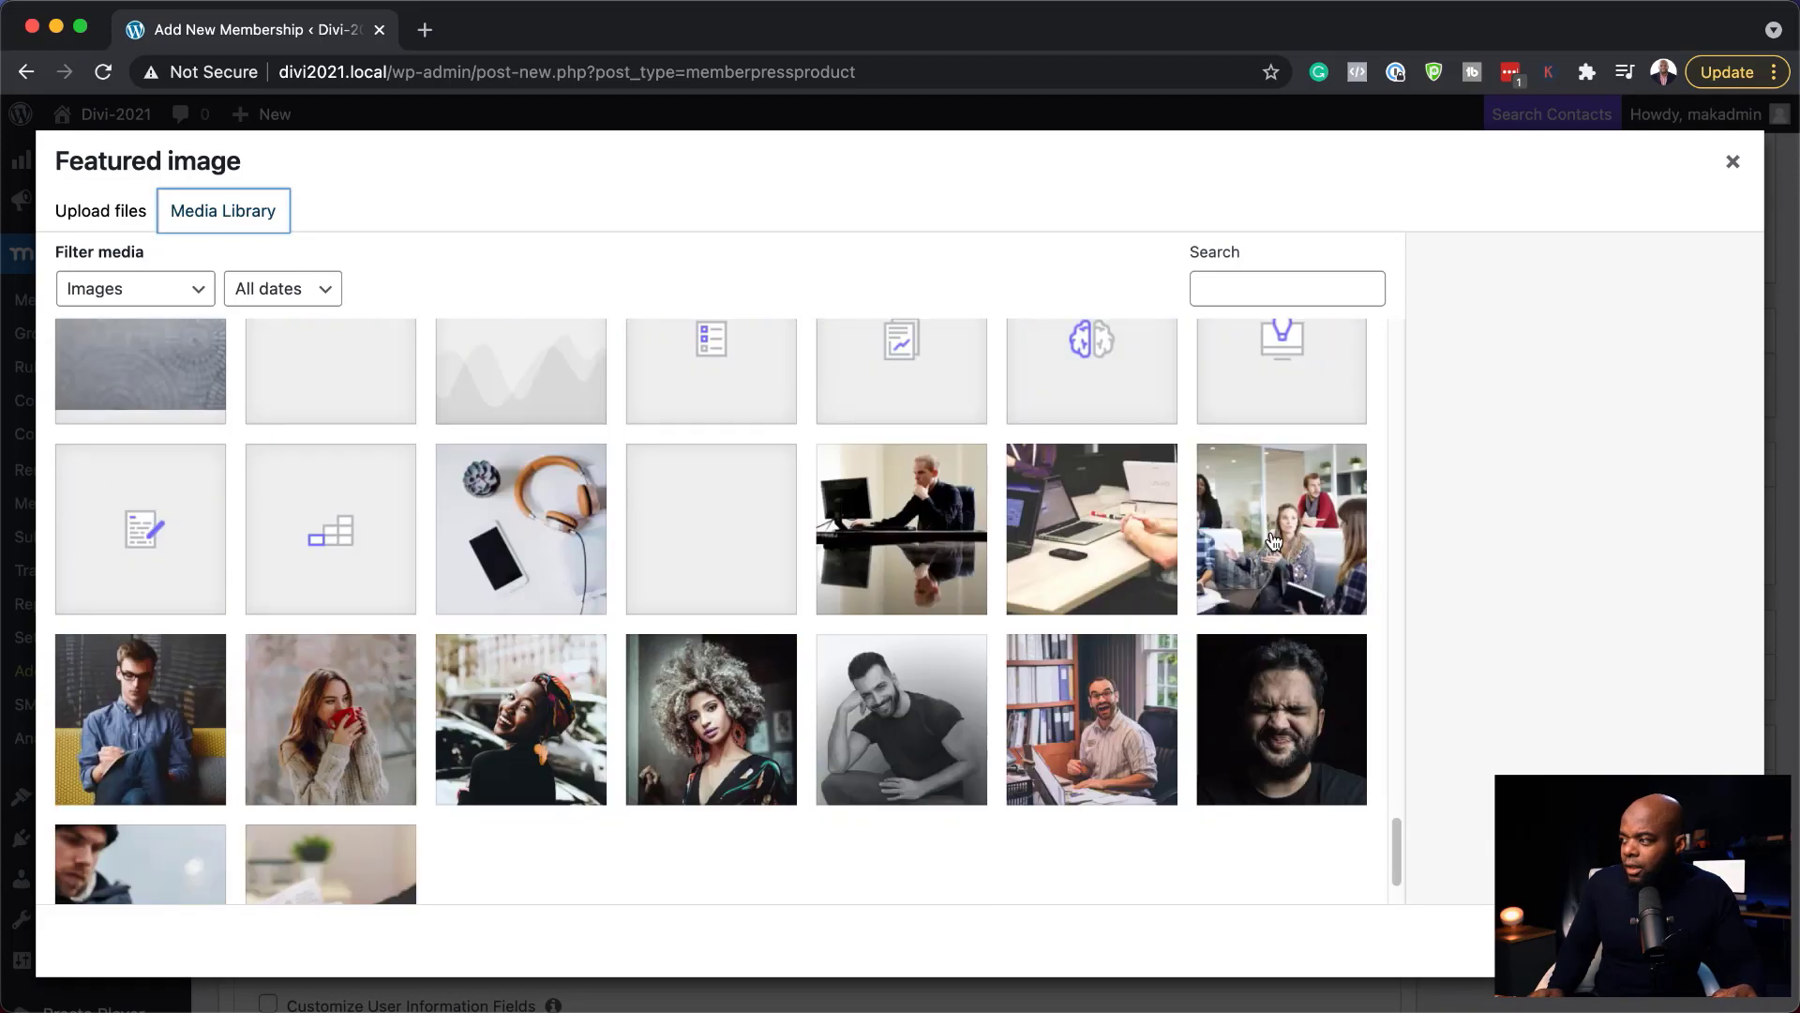
click(1274, 541)
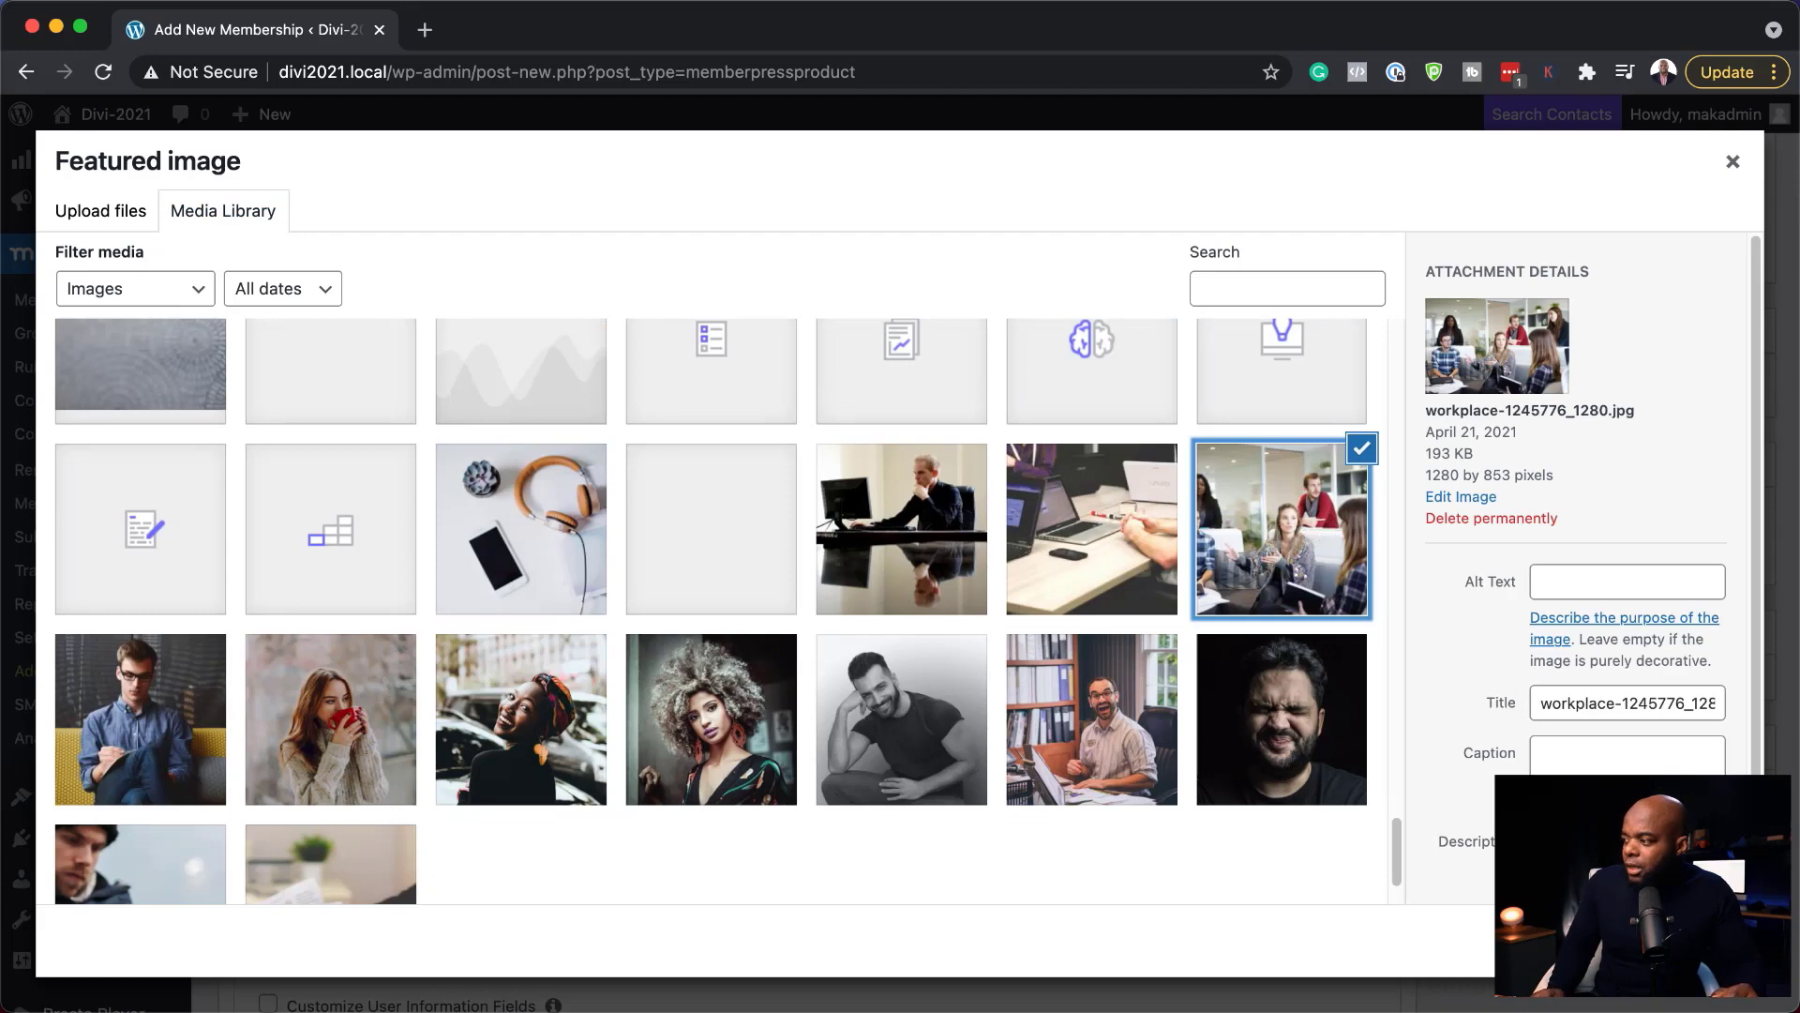
click(1664, 940)
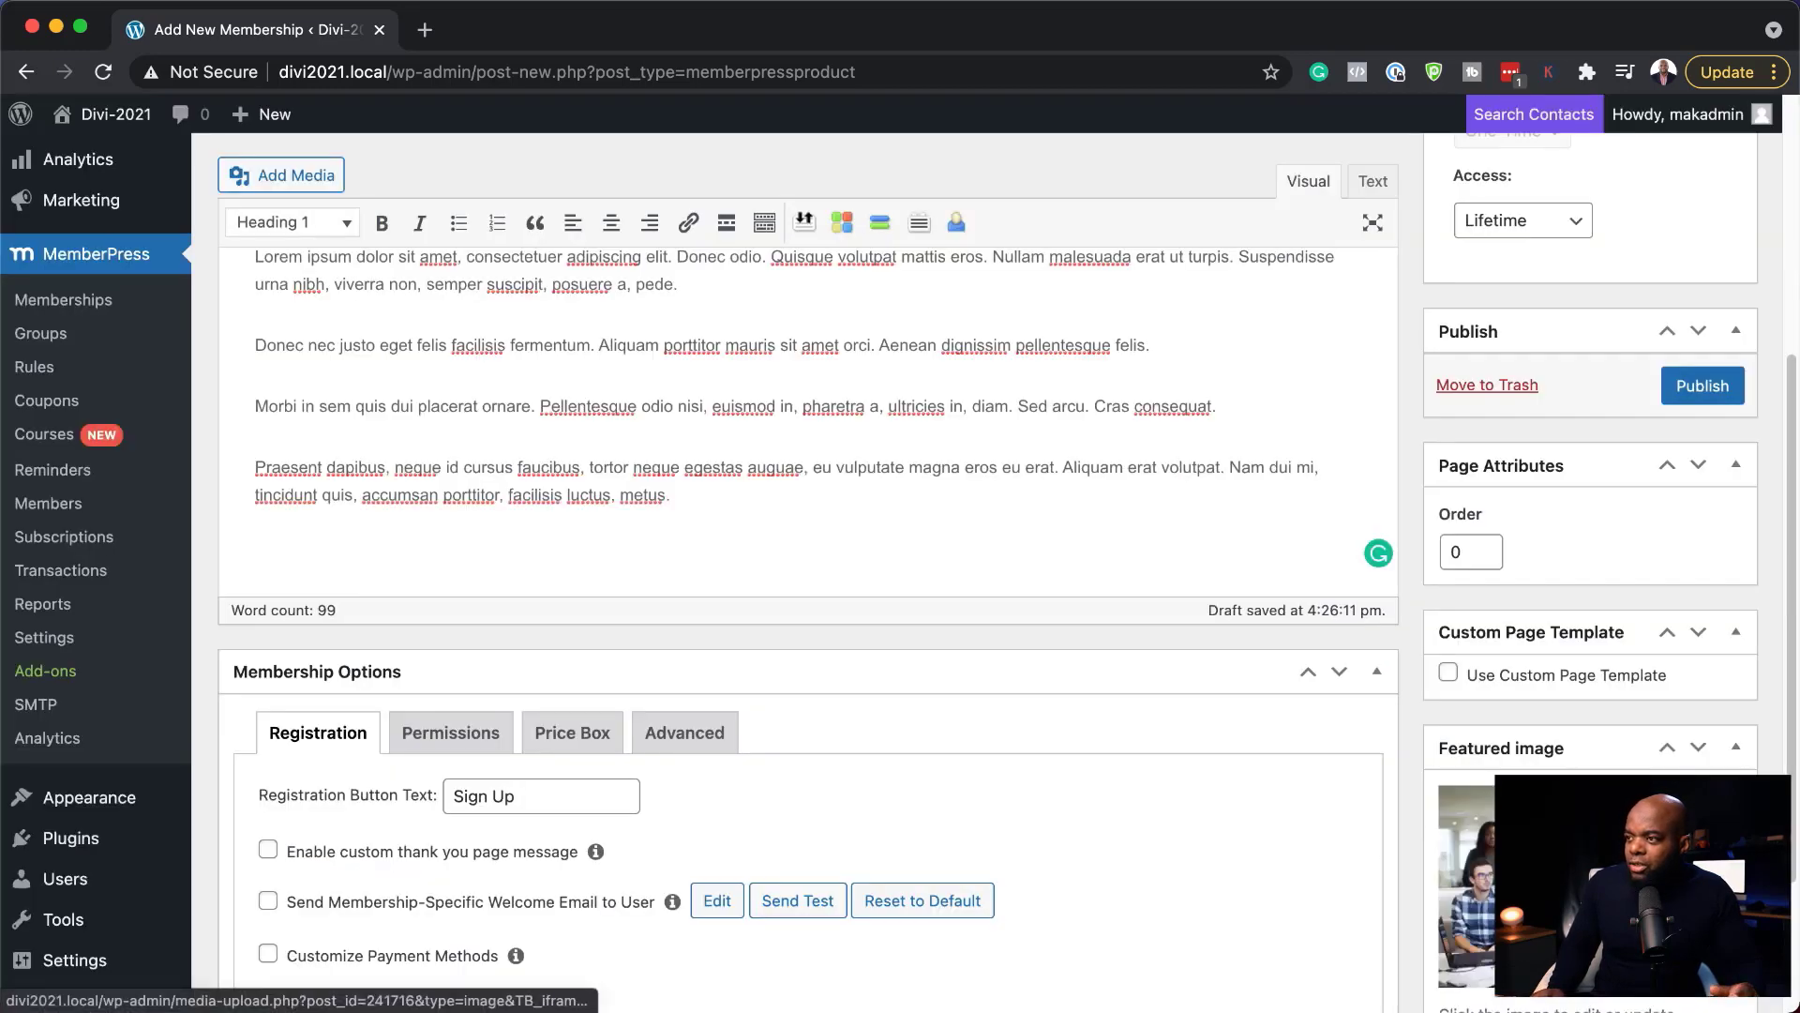
Set the membership's registration button text to "Sign Up For FREE!"
scroll(1197, 893, down, 4)
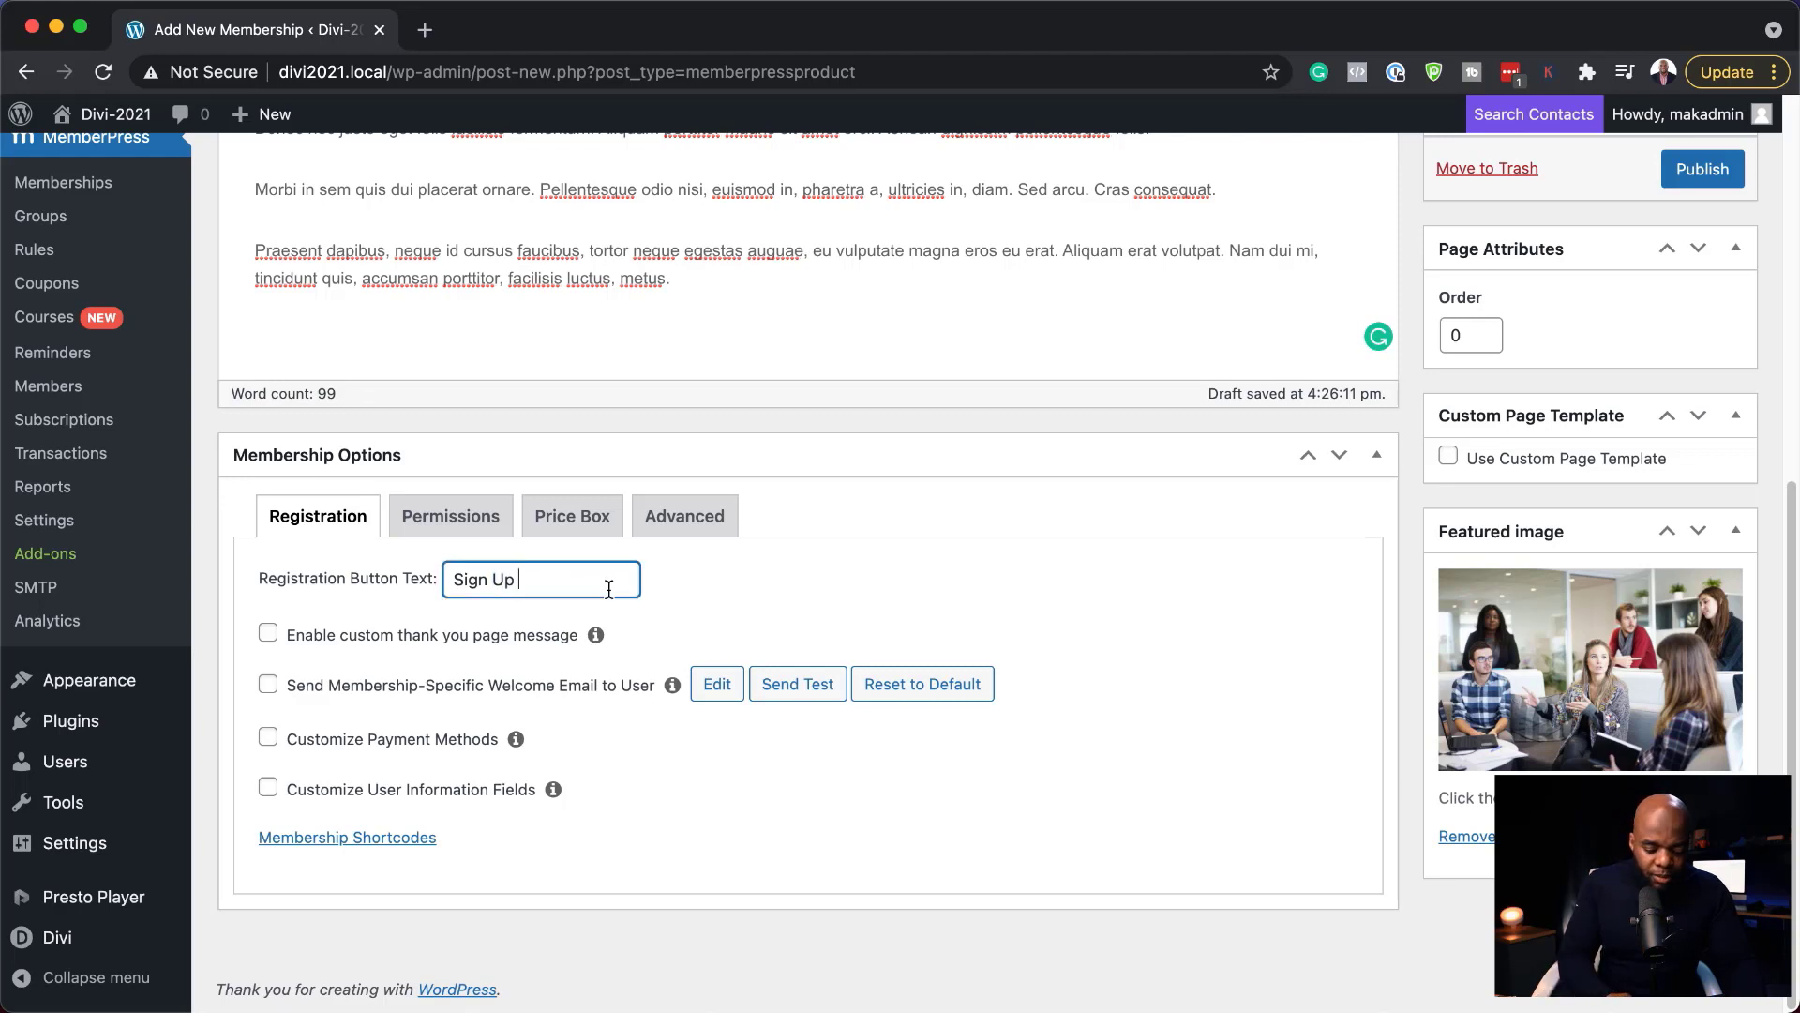
text(f)
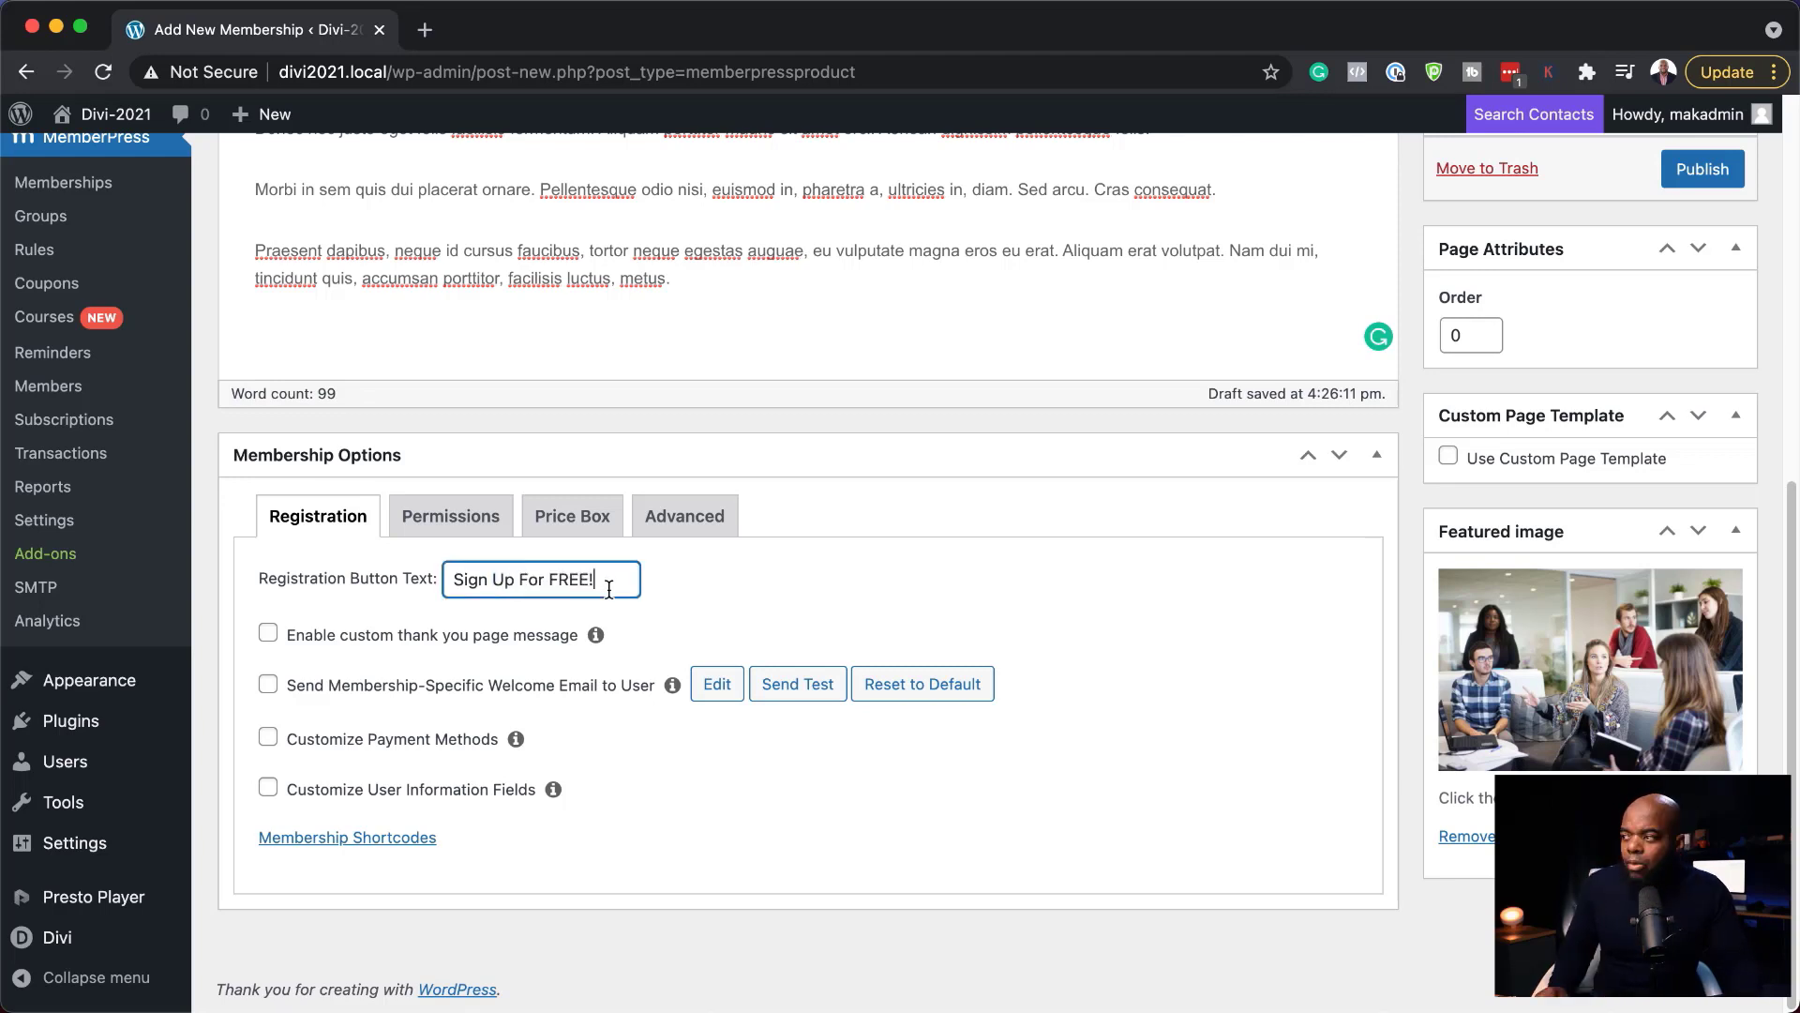
Examine the membership's price box and advanced options, then return to its registration options
click(572, 516)
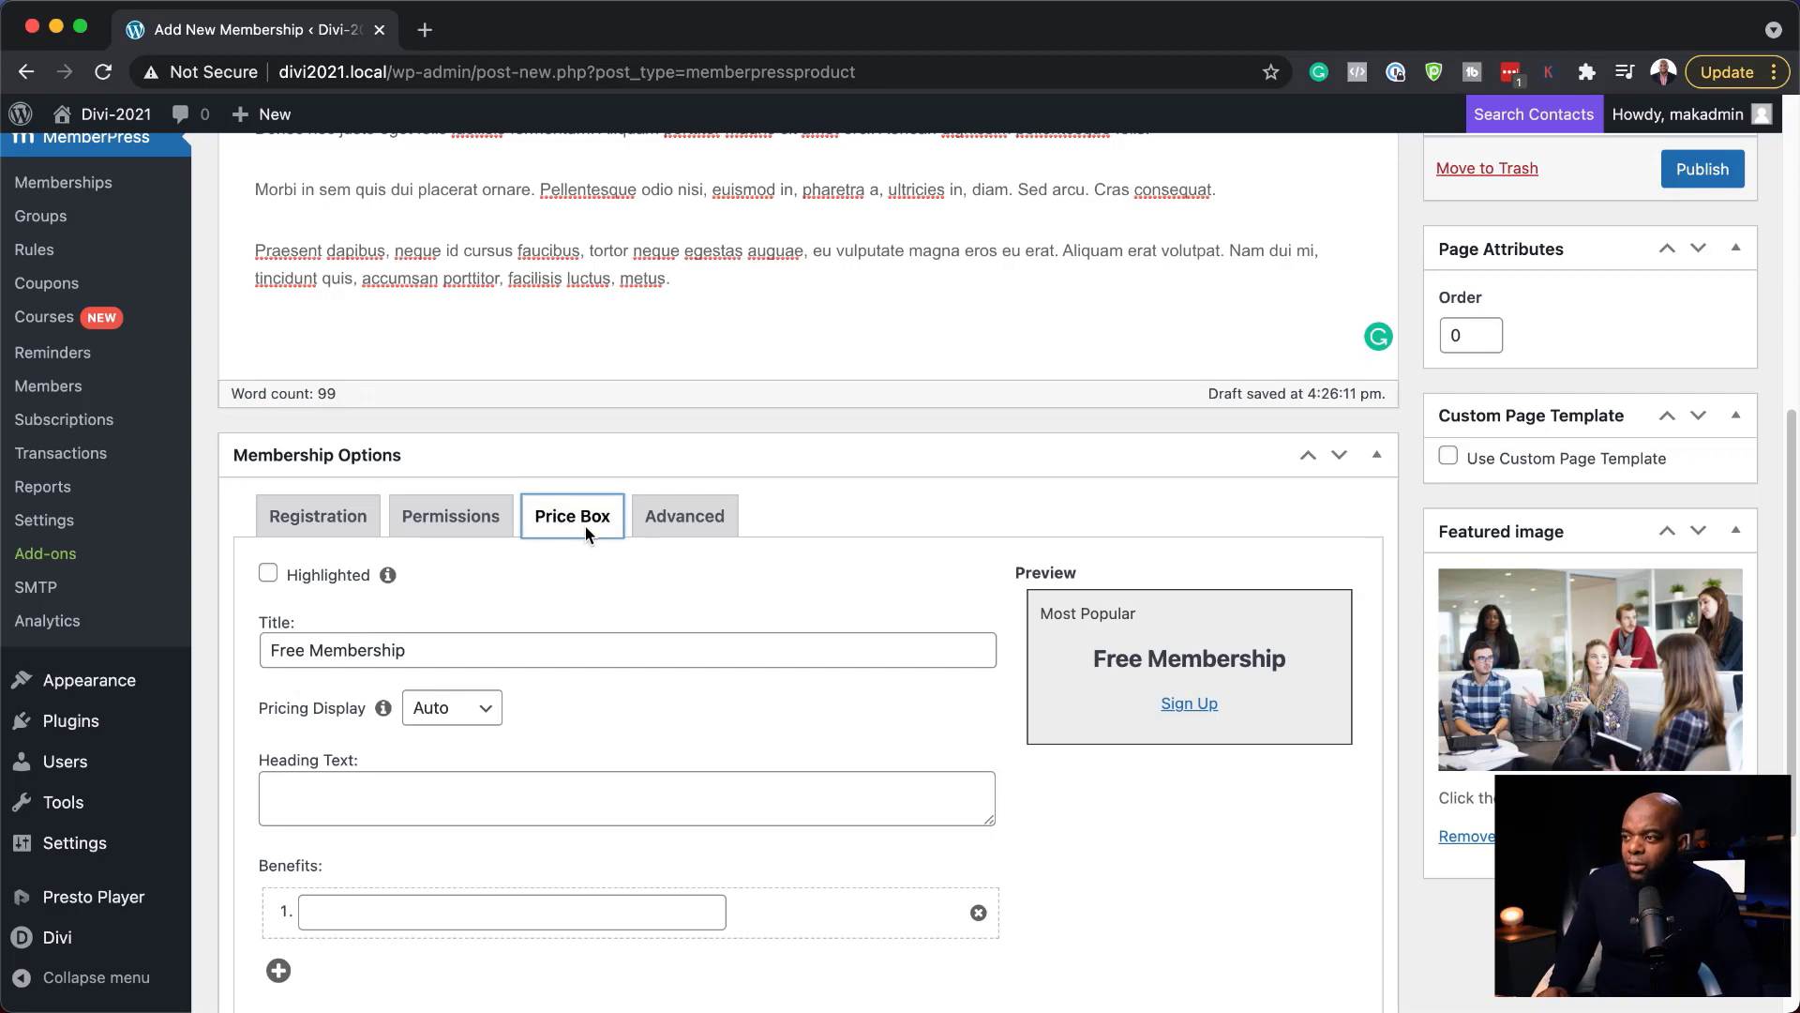
scroll(546, 800, down, 3)
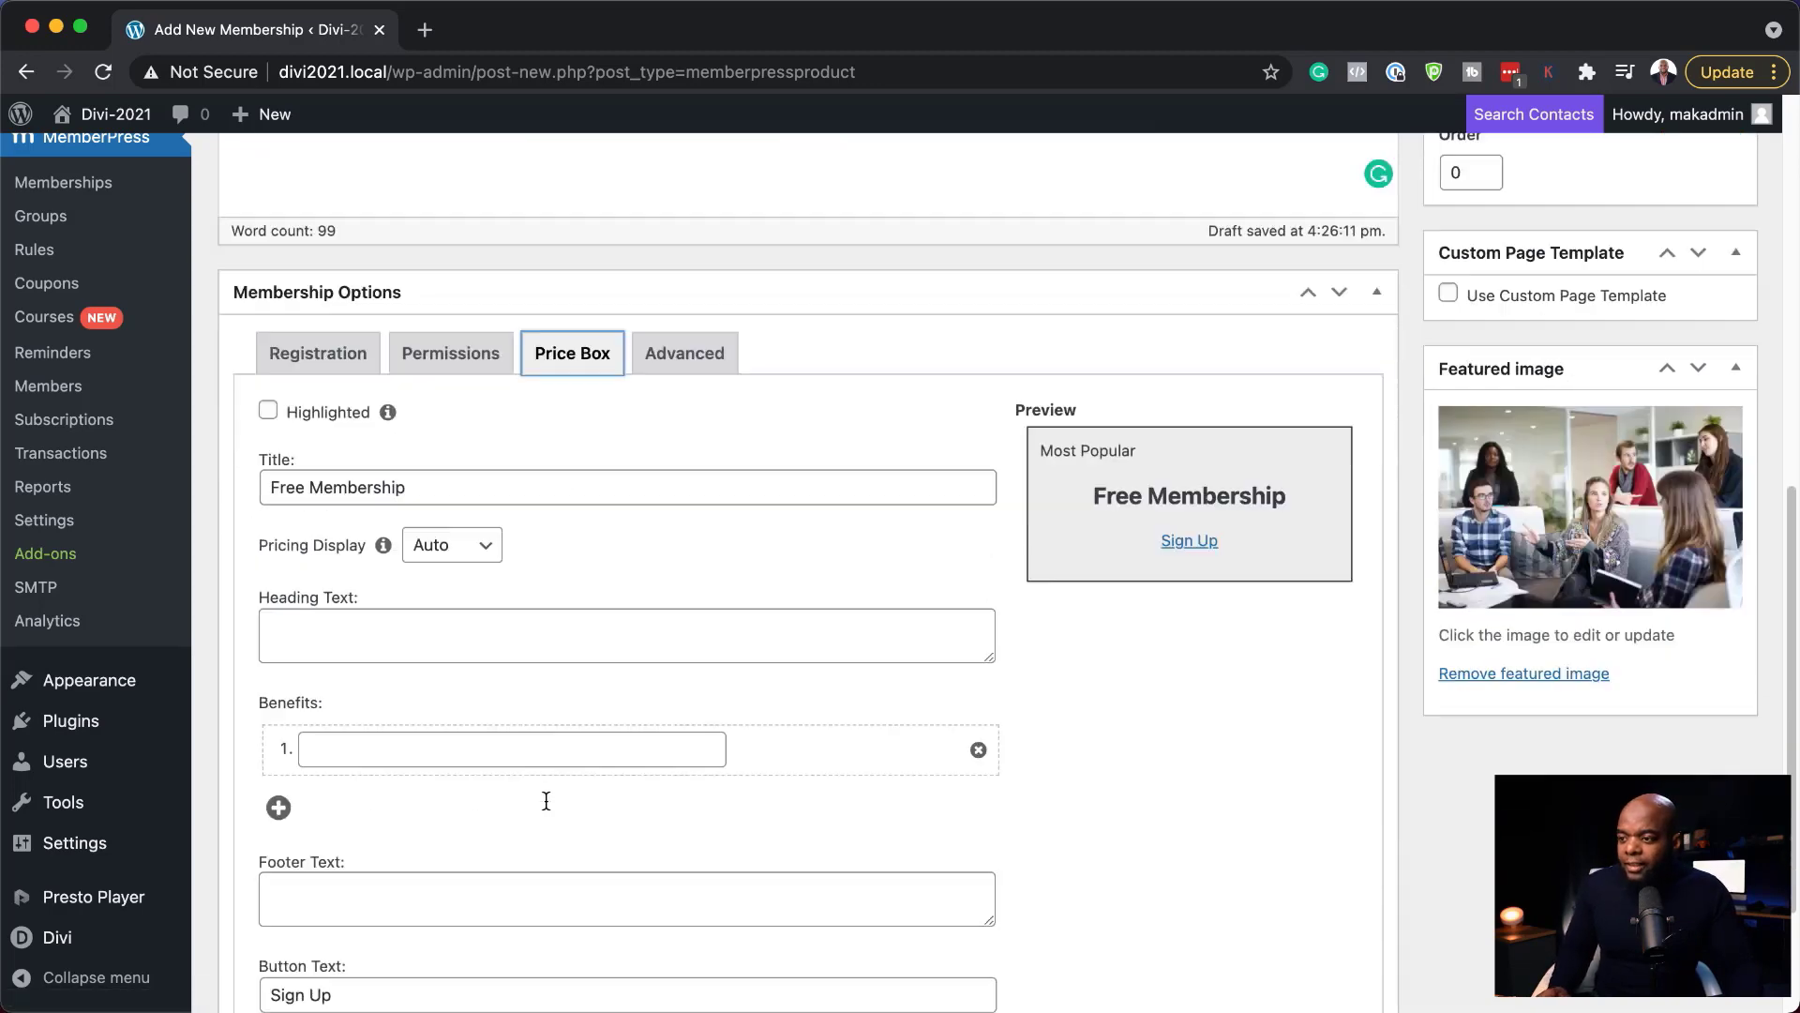
scroll(546, 800, down, 2)
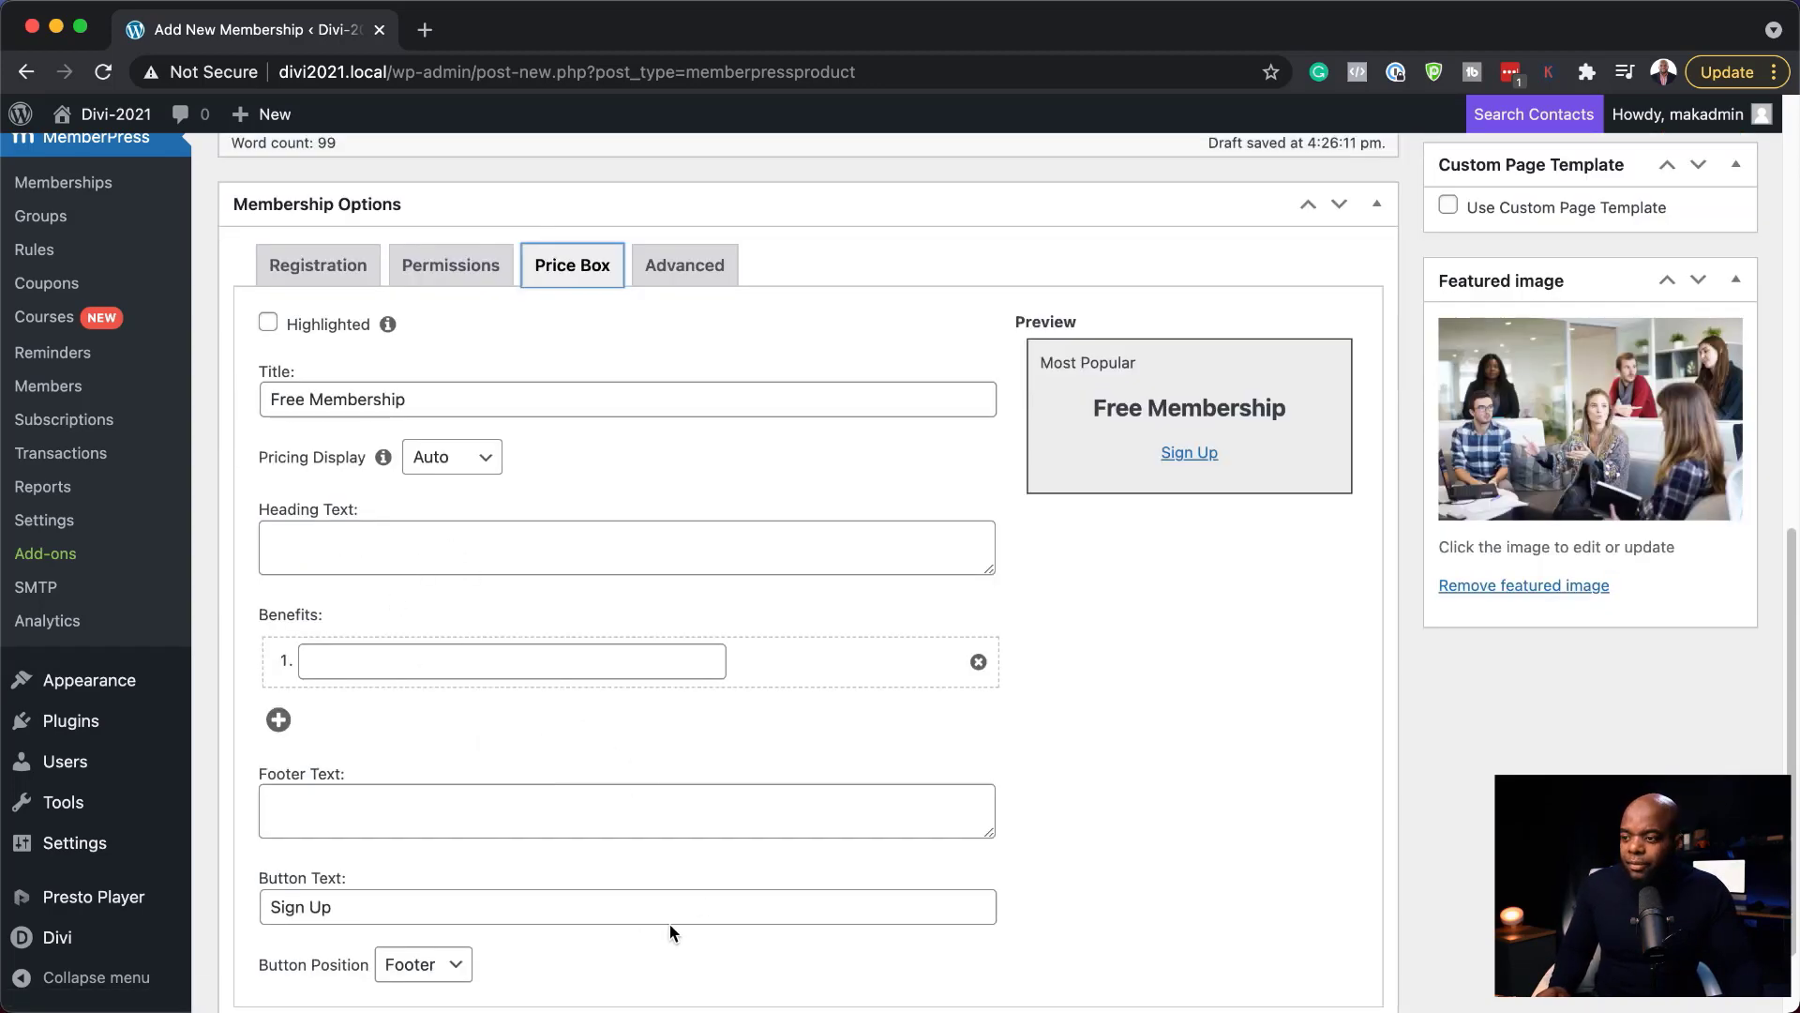
scroll(669, 919, up, 10)
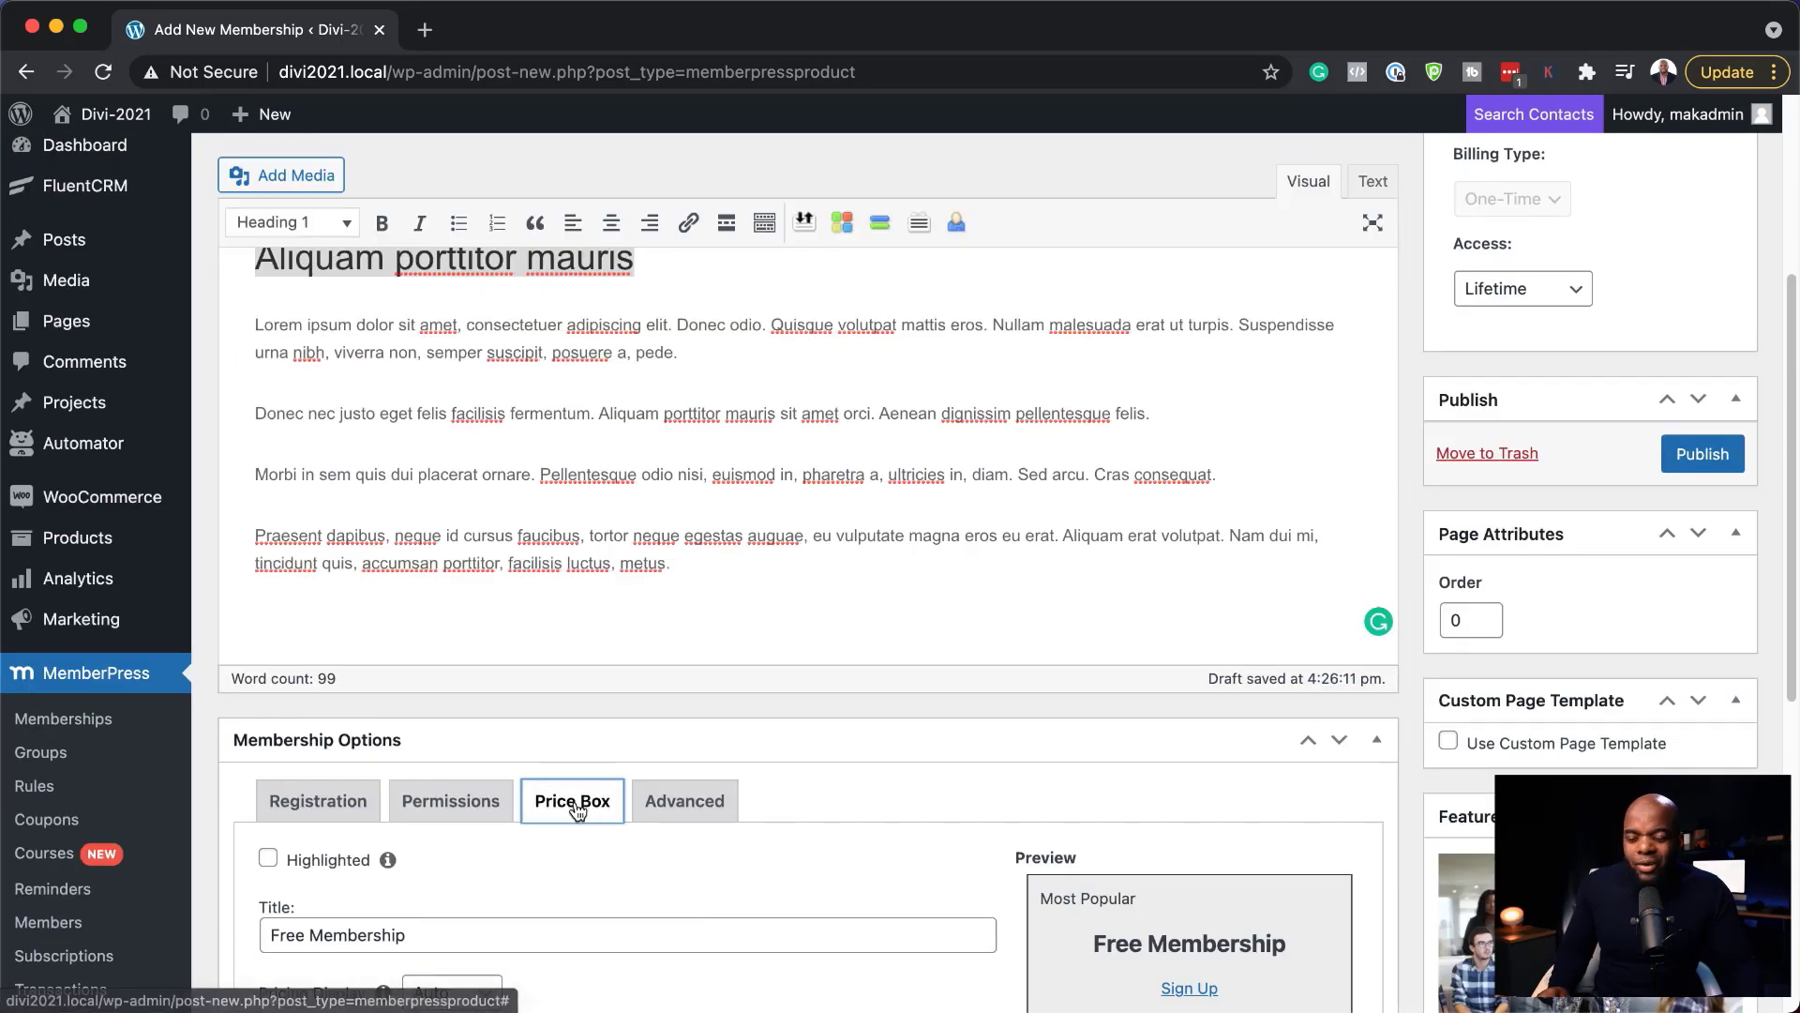
click(701, 807)
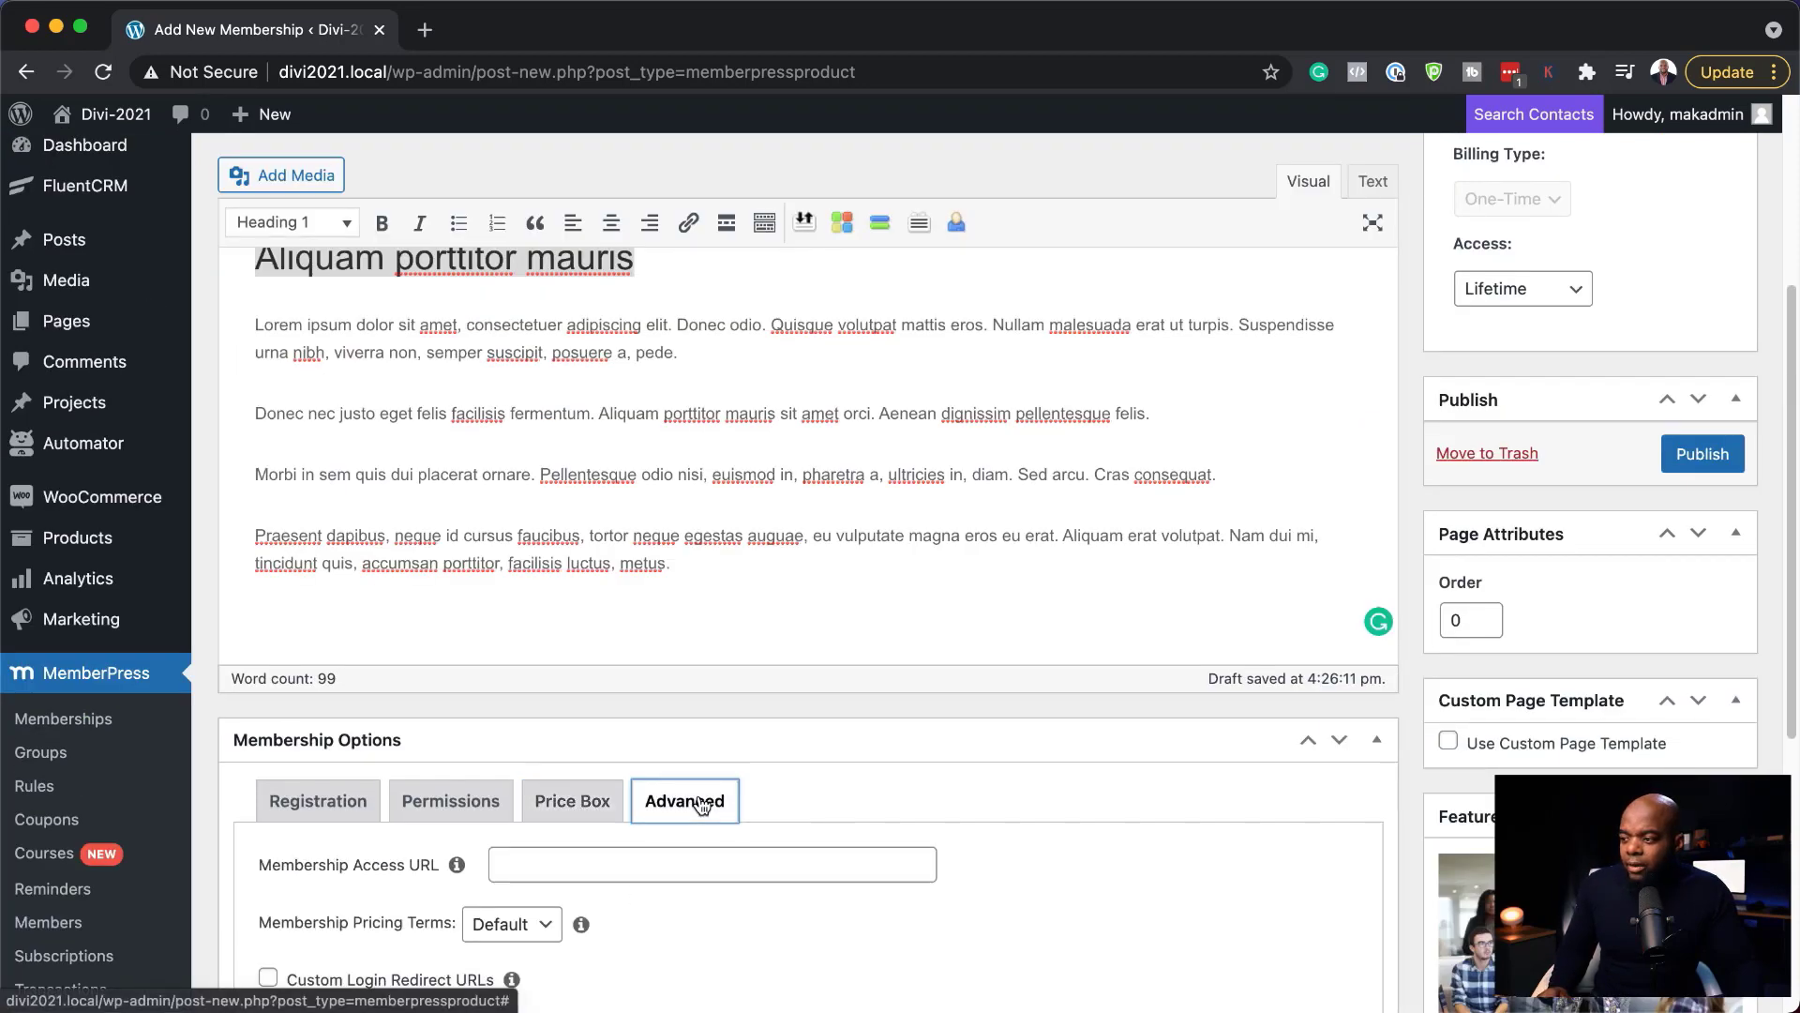
scroll(872, 740, down, 3)
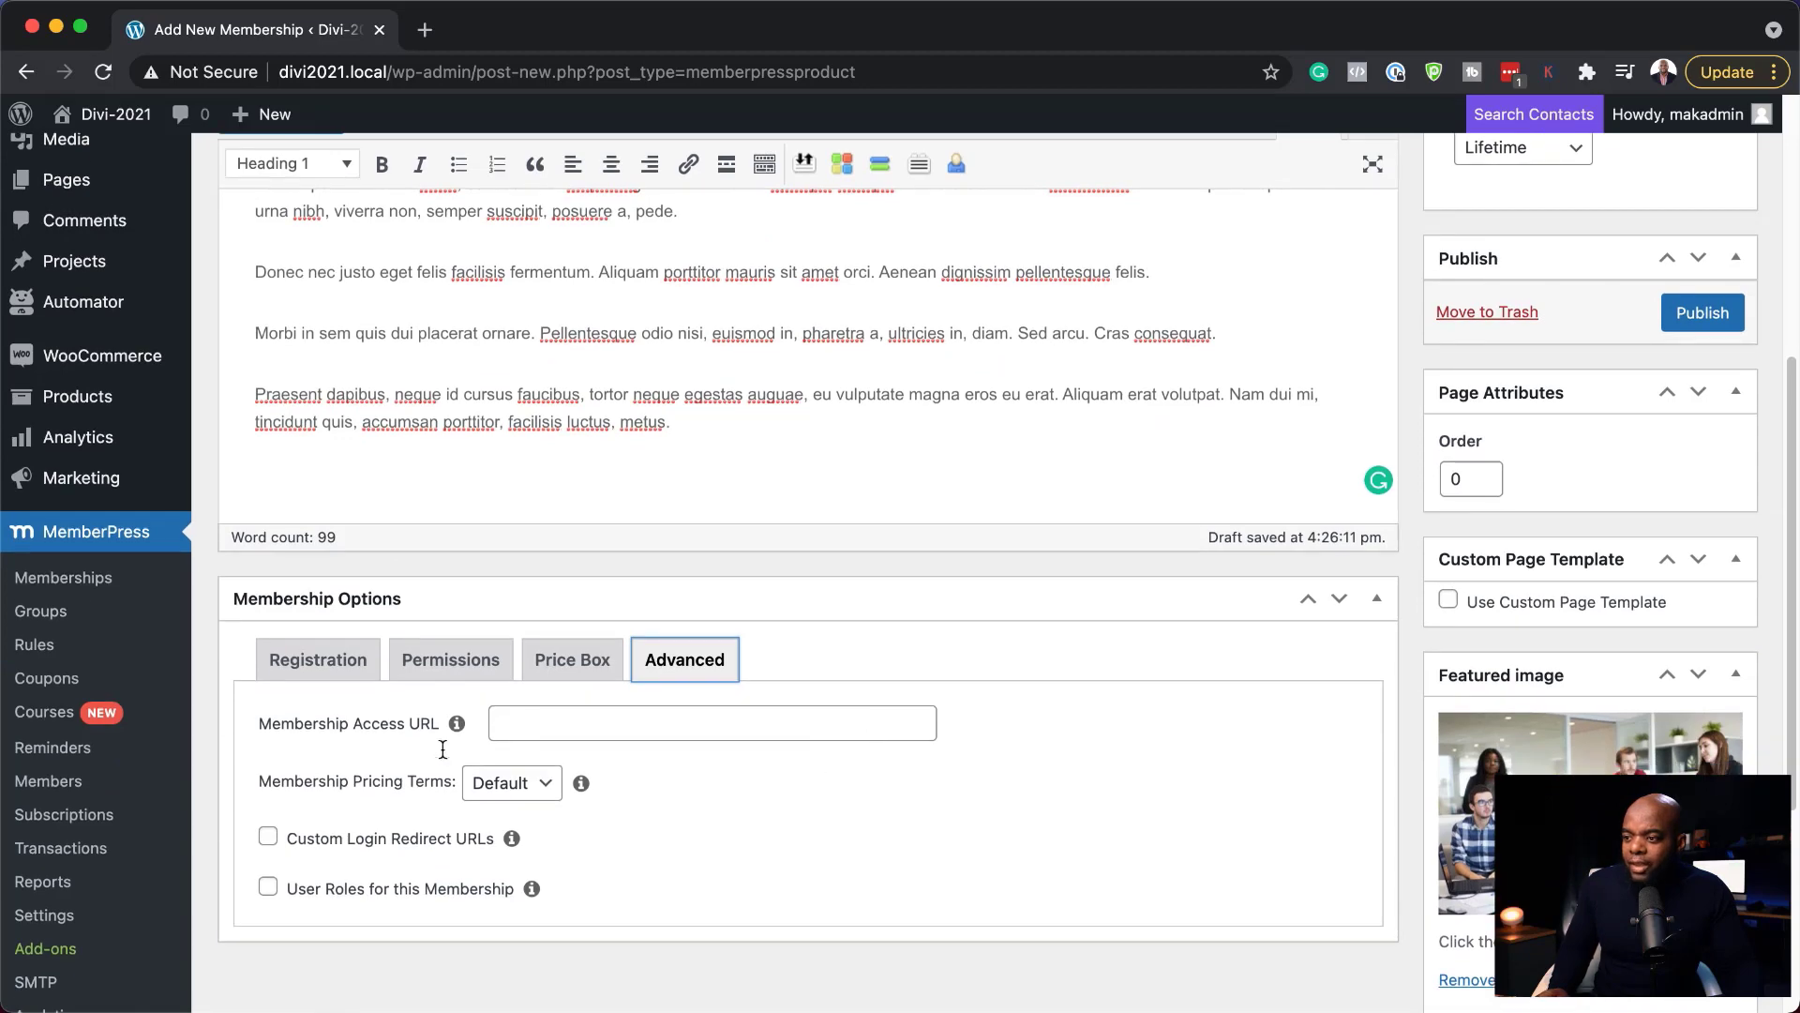
click(352, 667)
scroll(982, 788, down, 5)
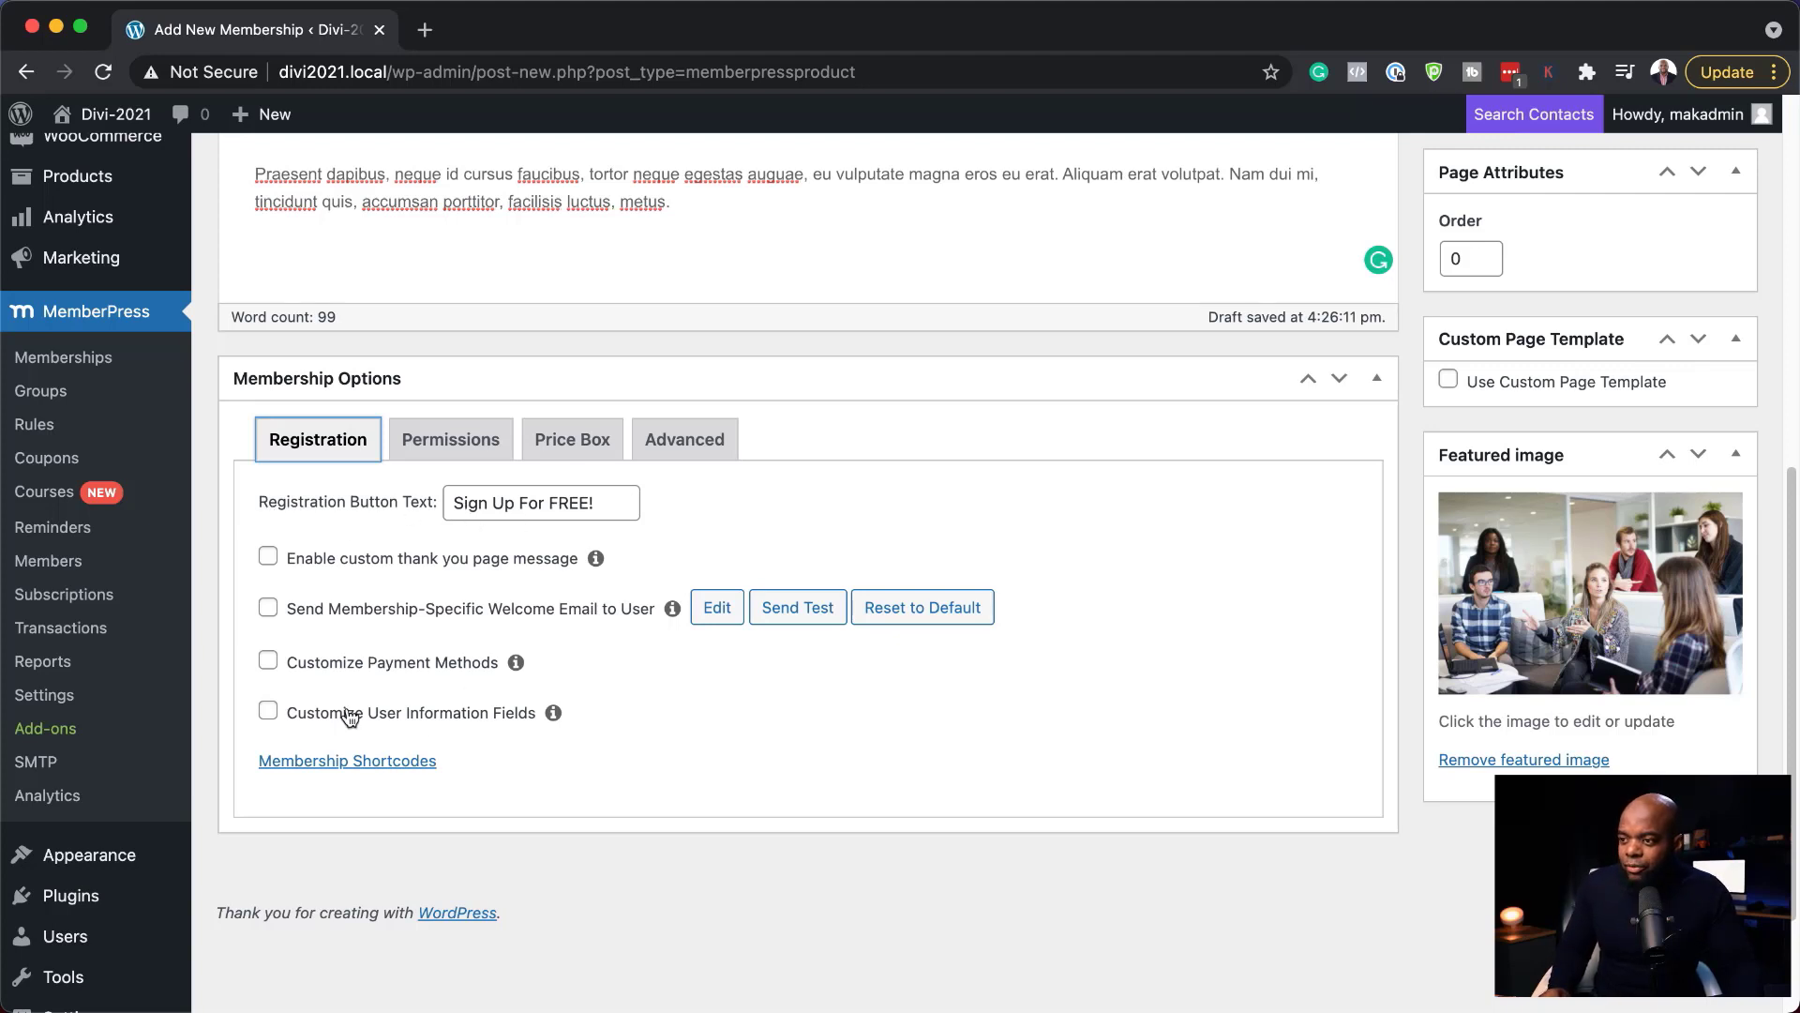
Publish the free membership and review its public registration page from the title to the footer
scroll(1234, 795, up, 7)
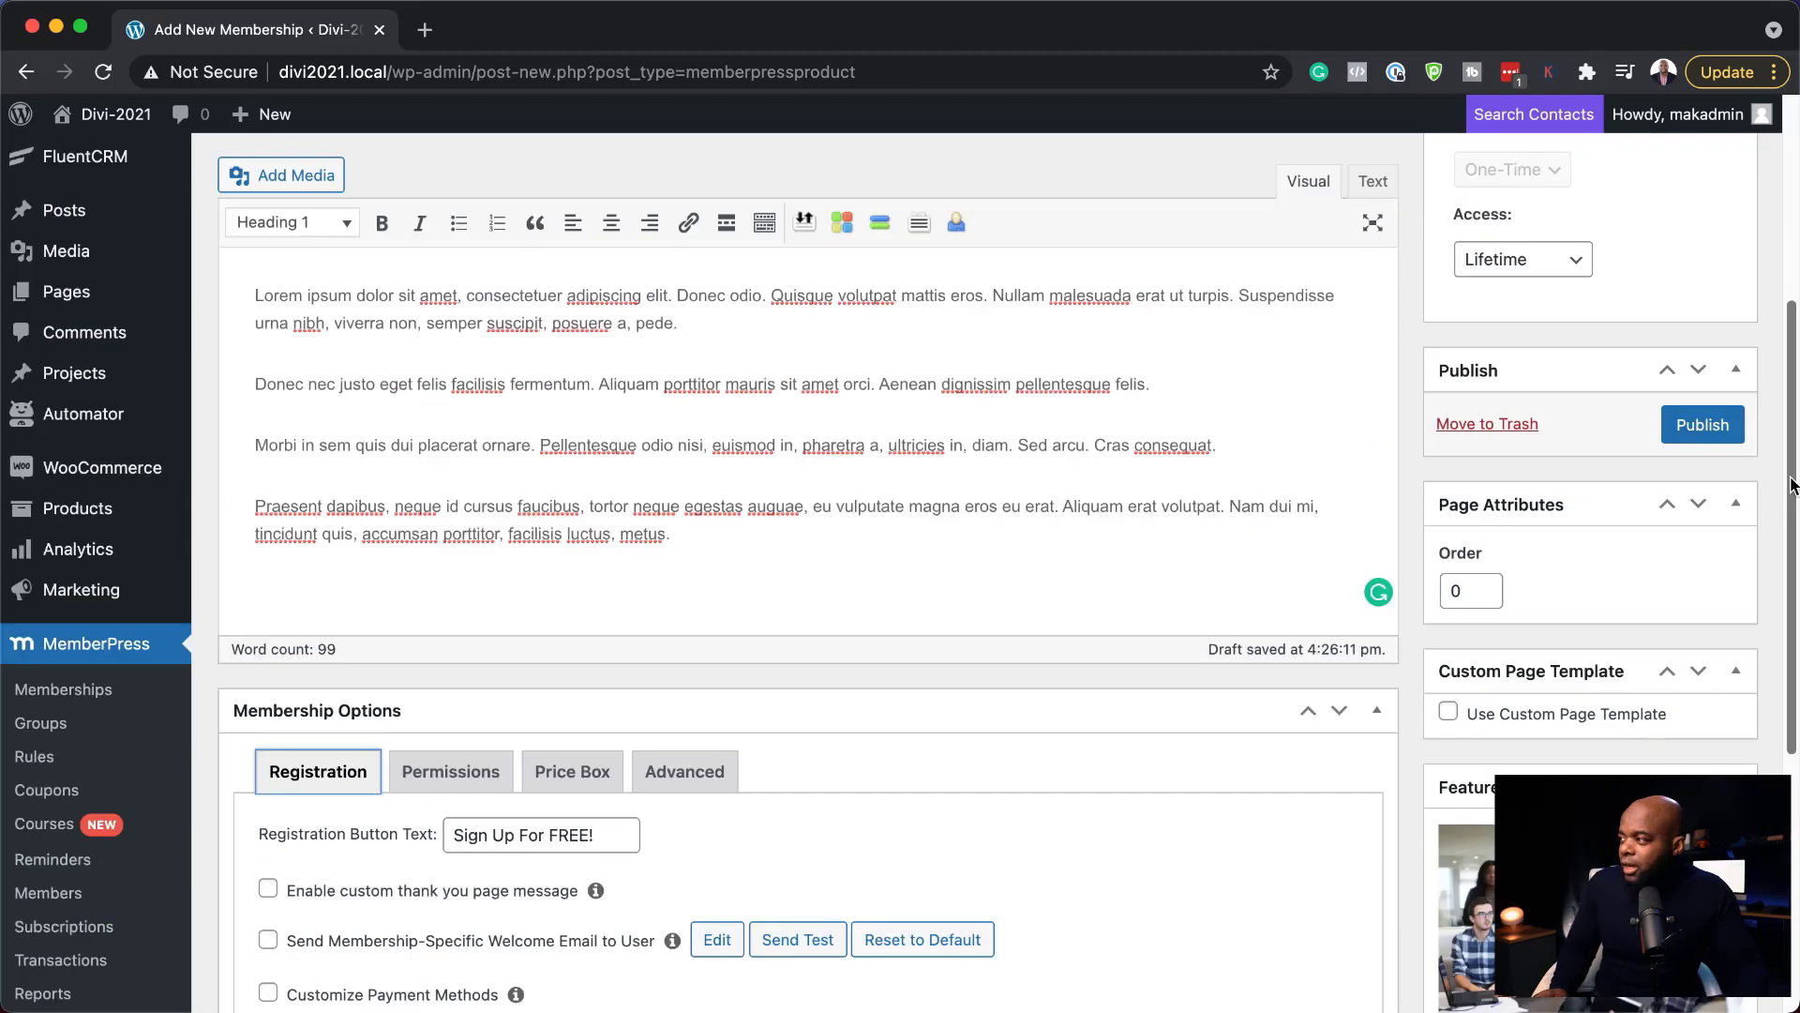
click(1705, 424)
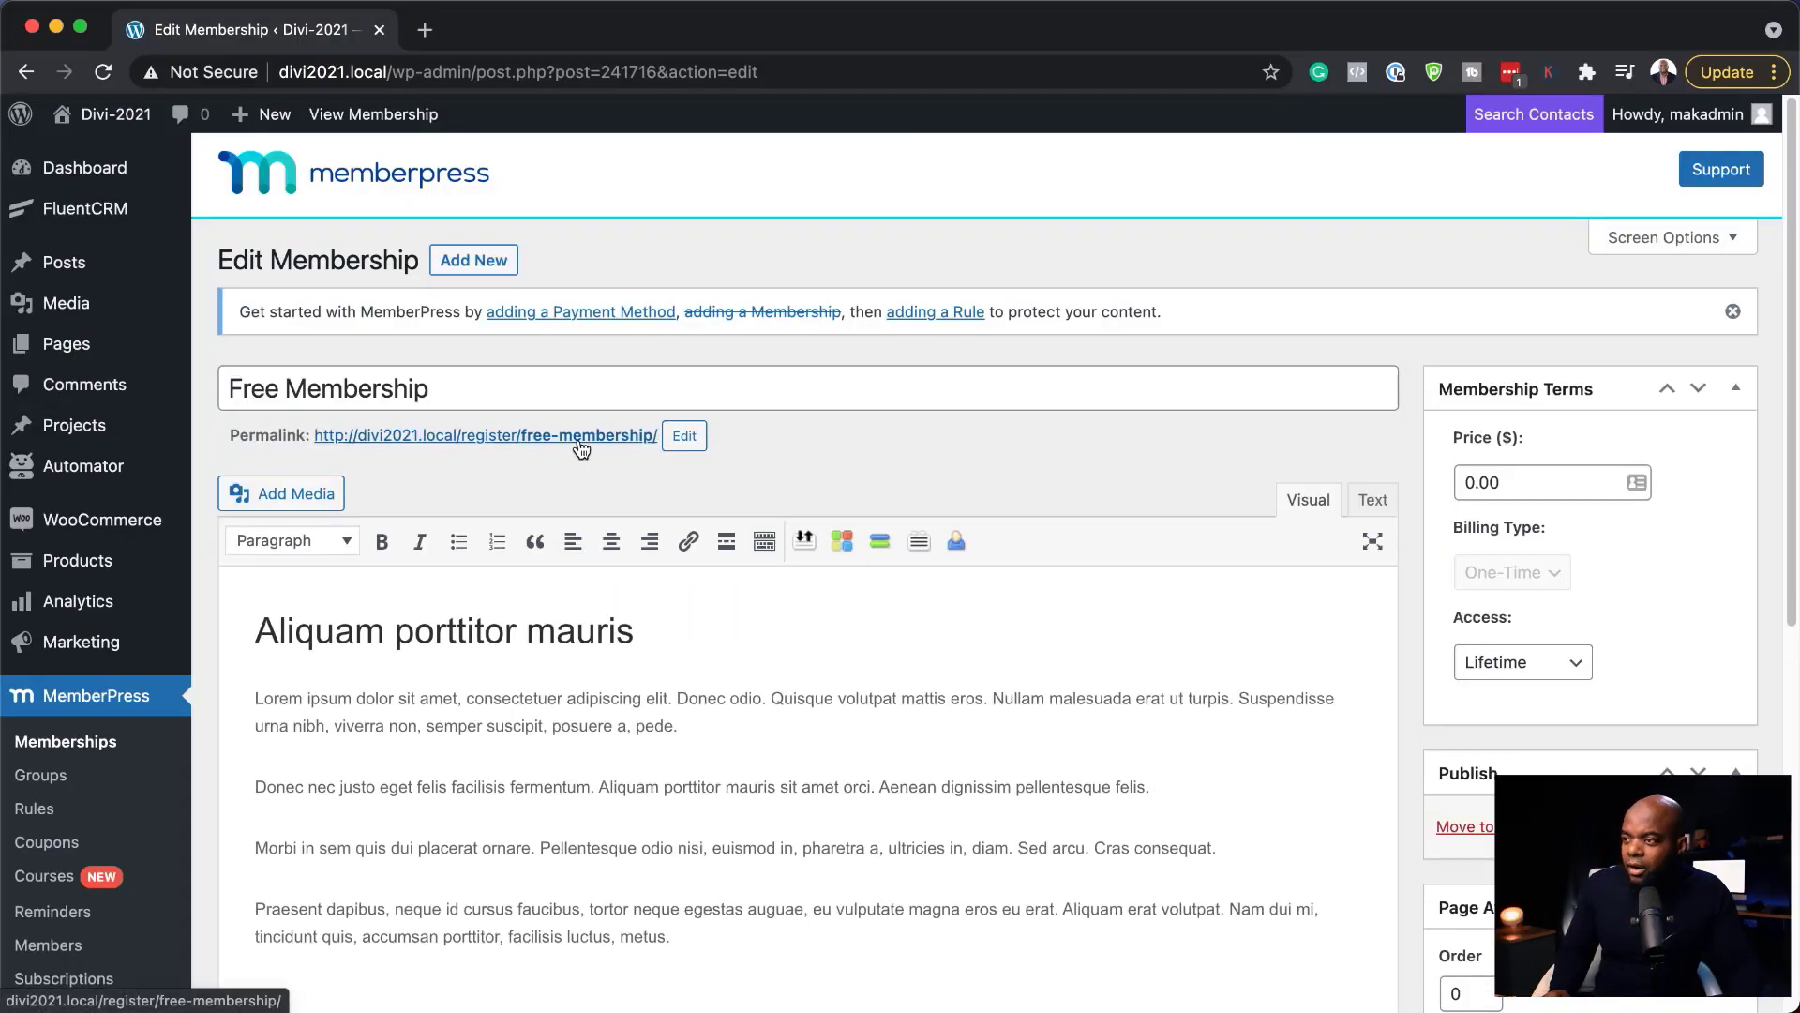
click(581, 437)
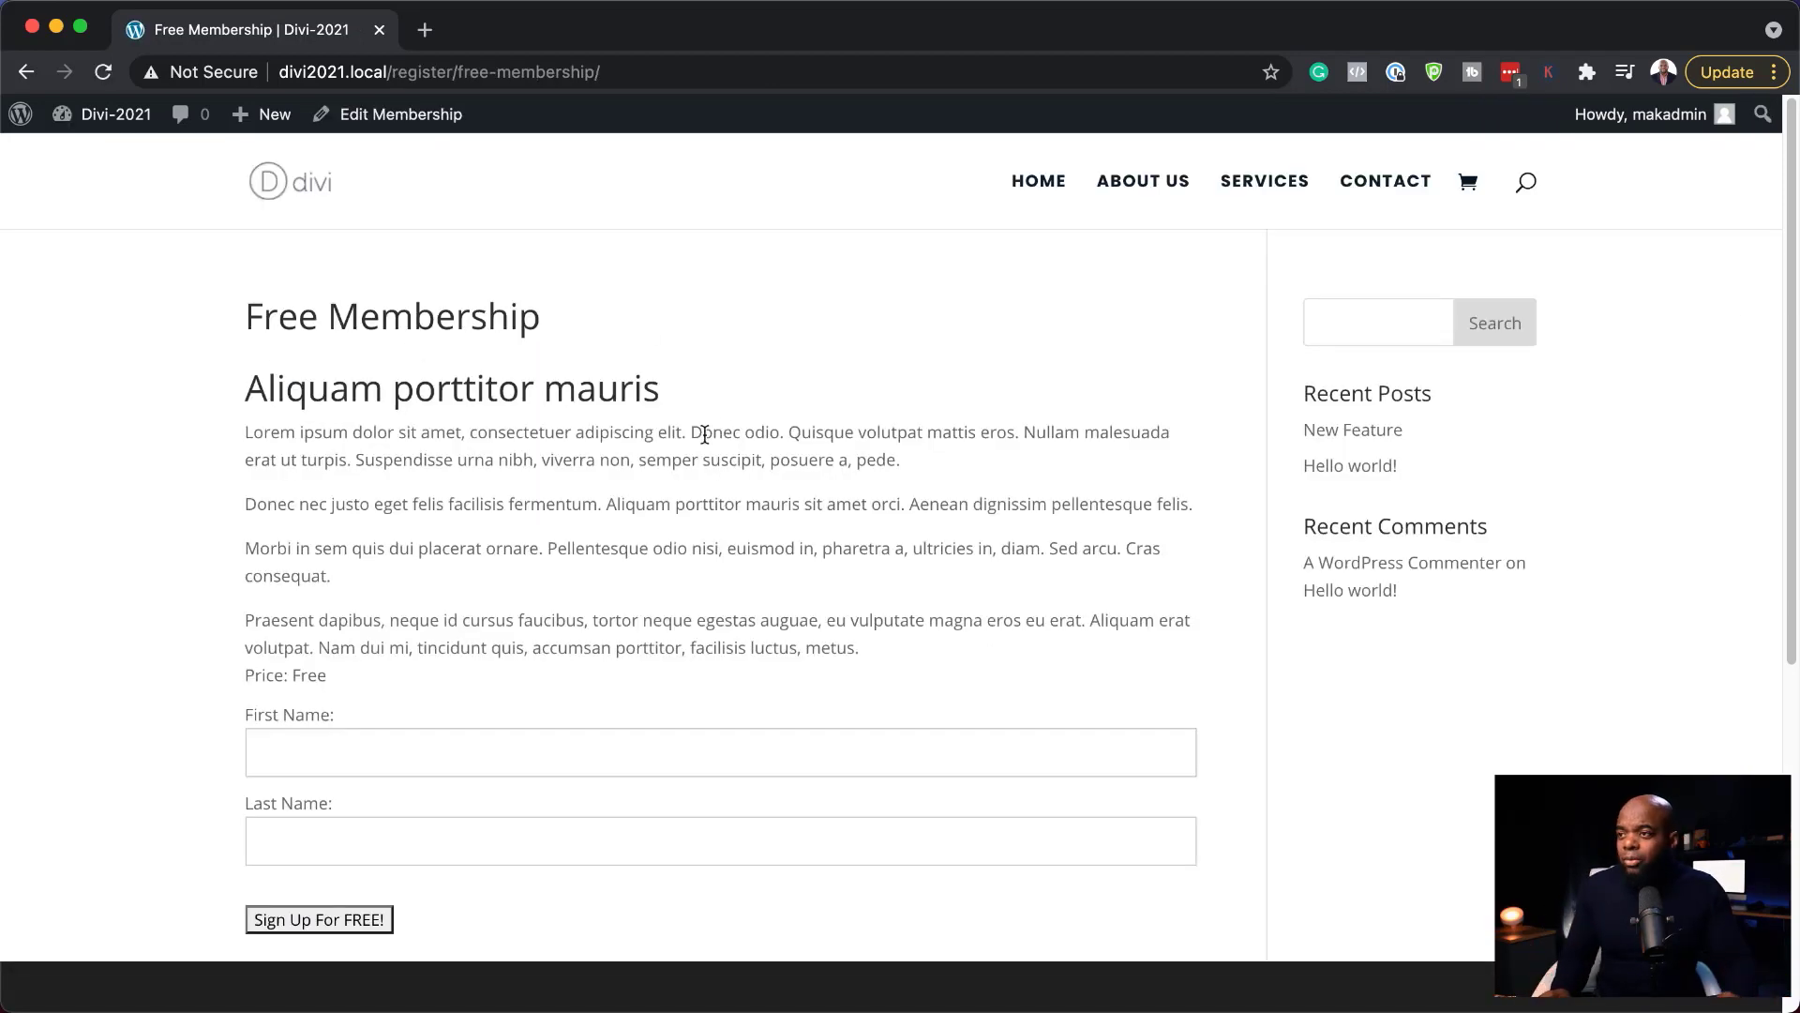
drag(252, 317, 623, 312)
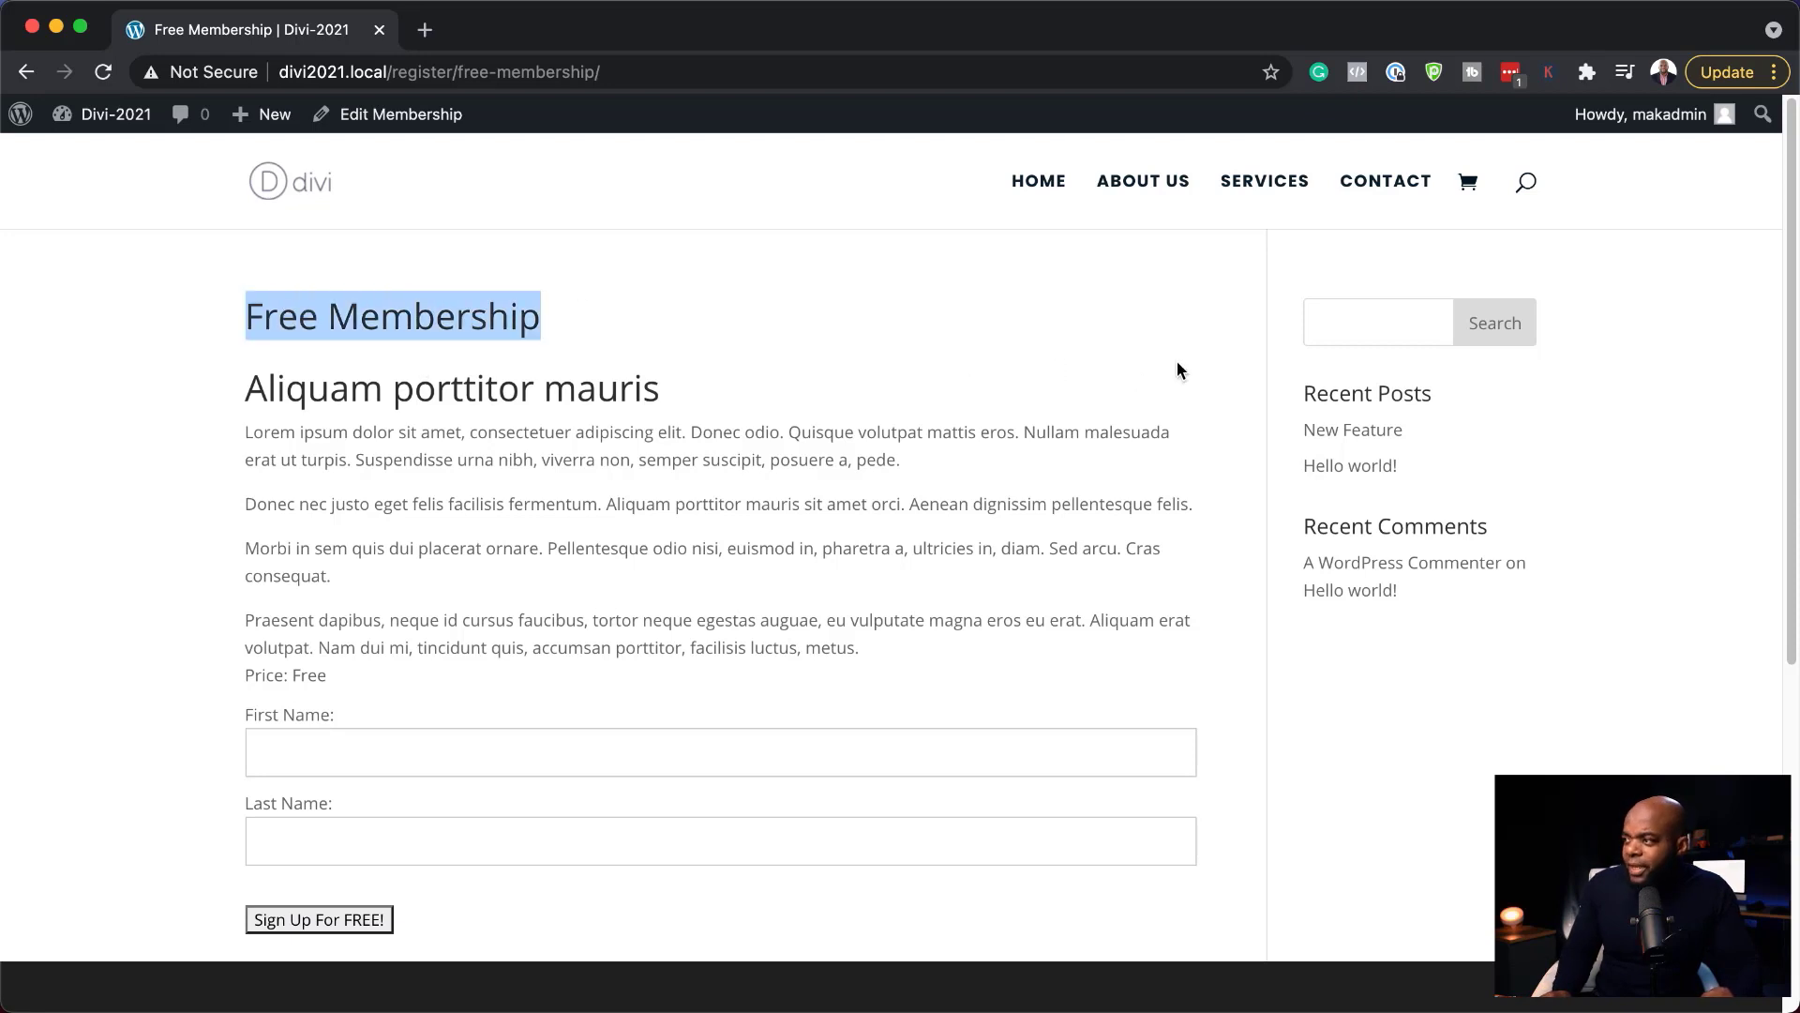
scroll(1144, 600, down, 5)
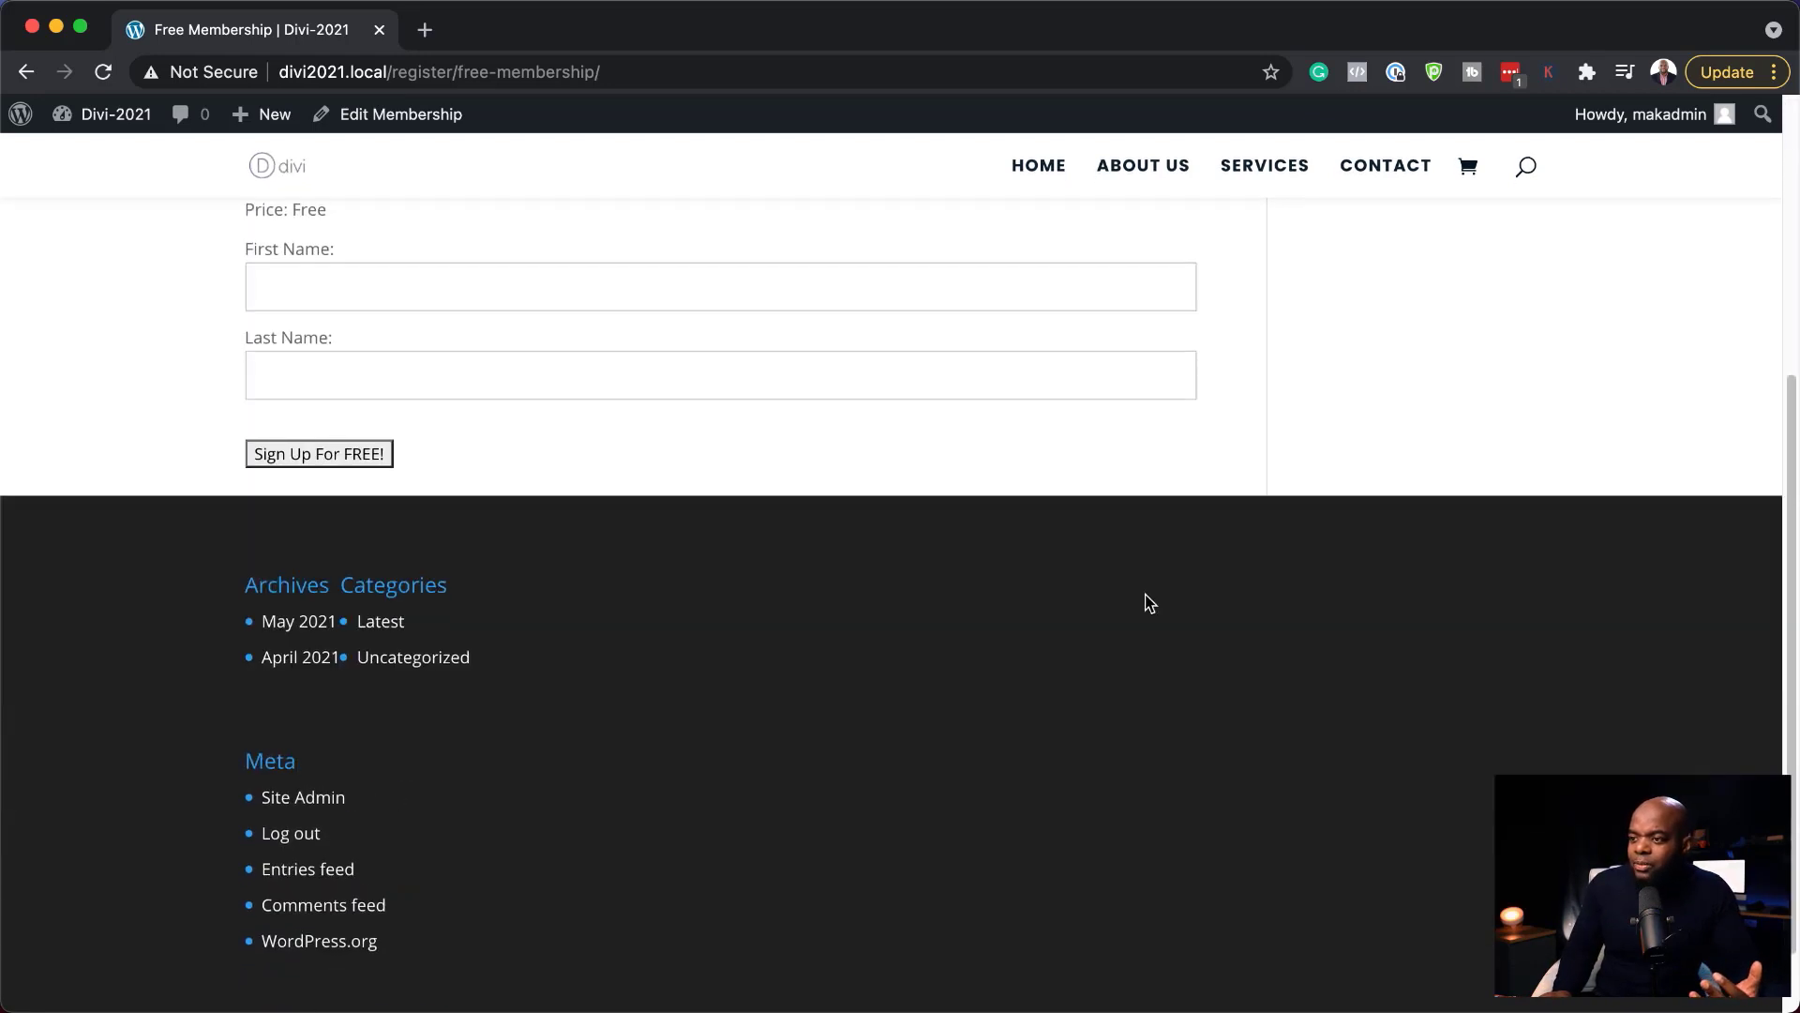
scroll(1150, 603, up, 5)
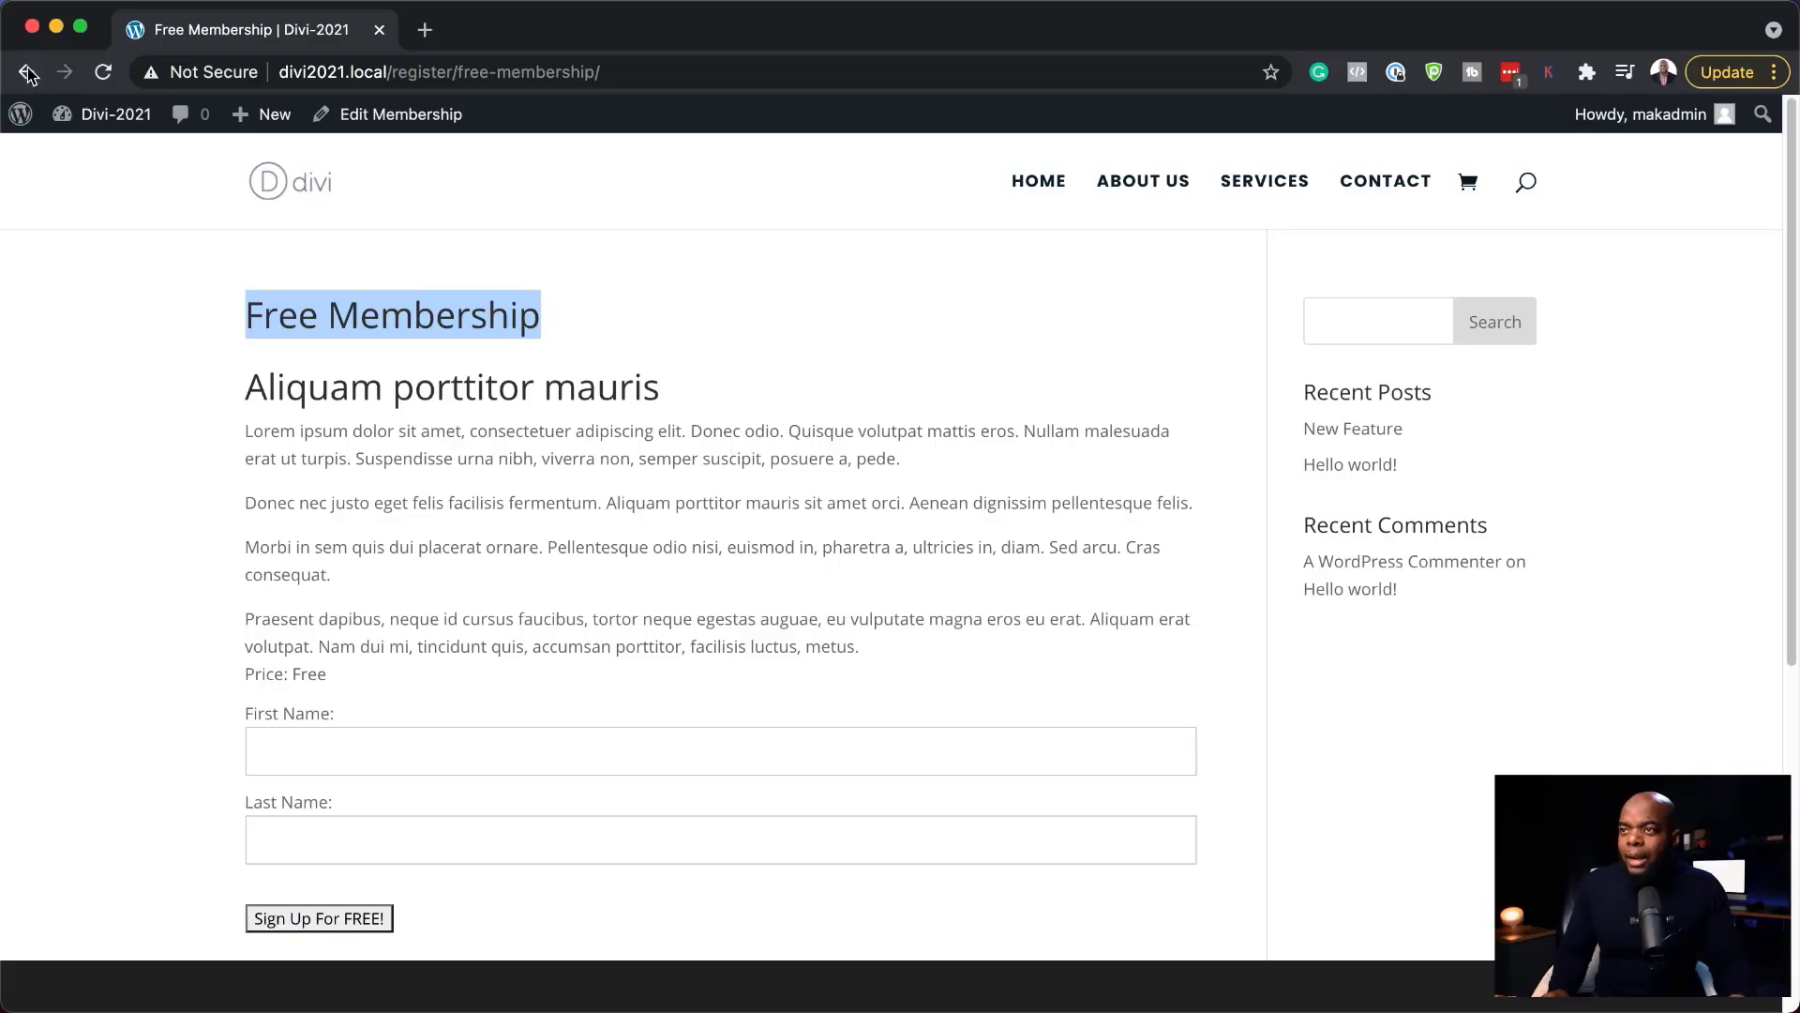
Open the site dashboard in a separate tab placed before the membership page, and go to the Divi Theme Builder
mouse_move(115, 122)
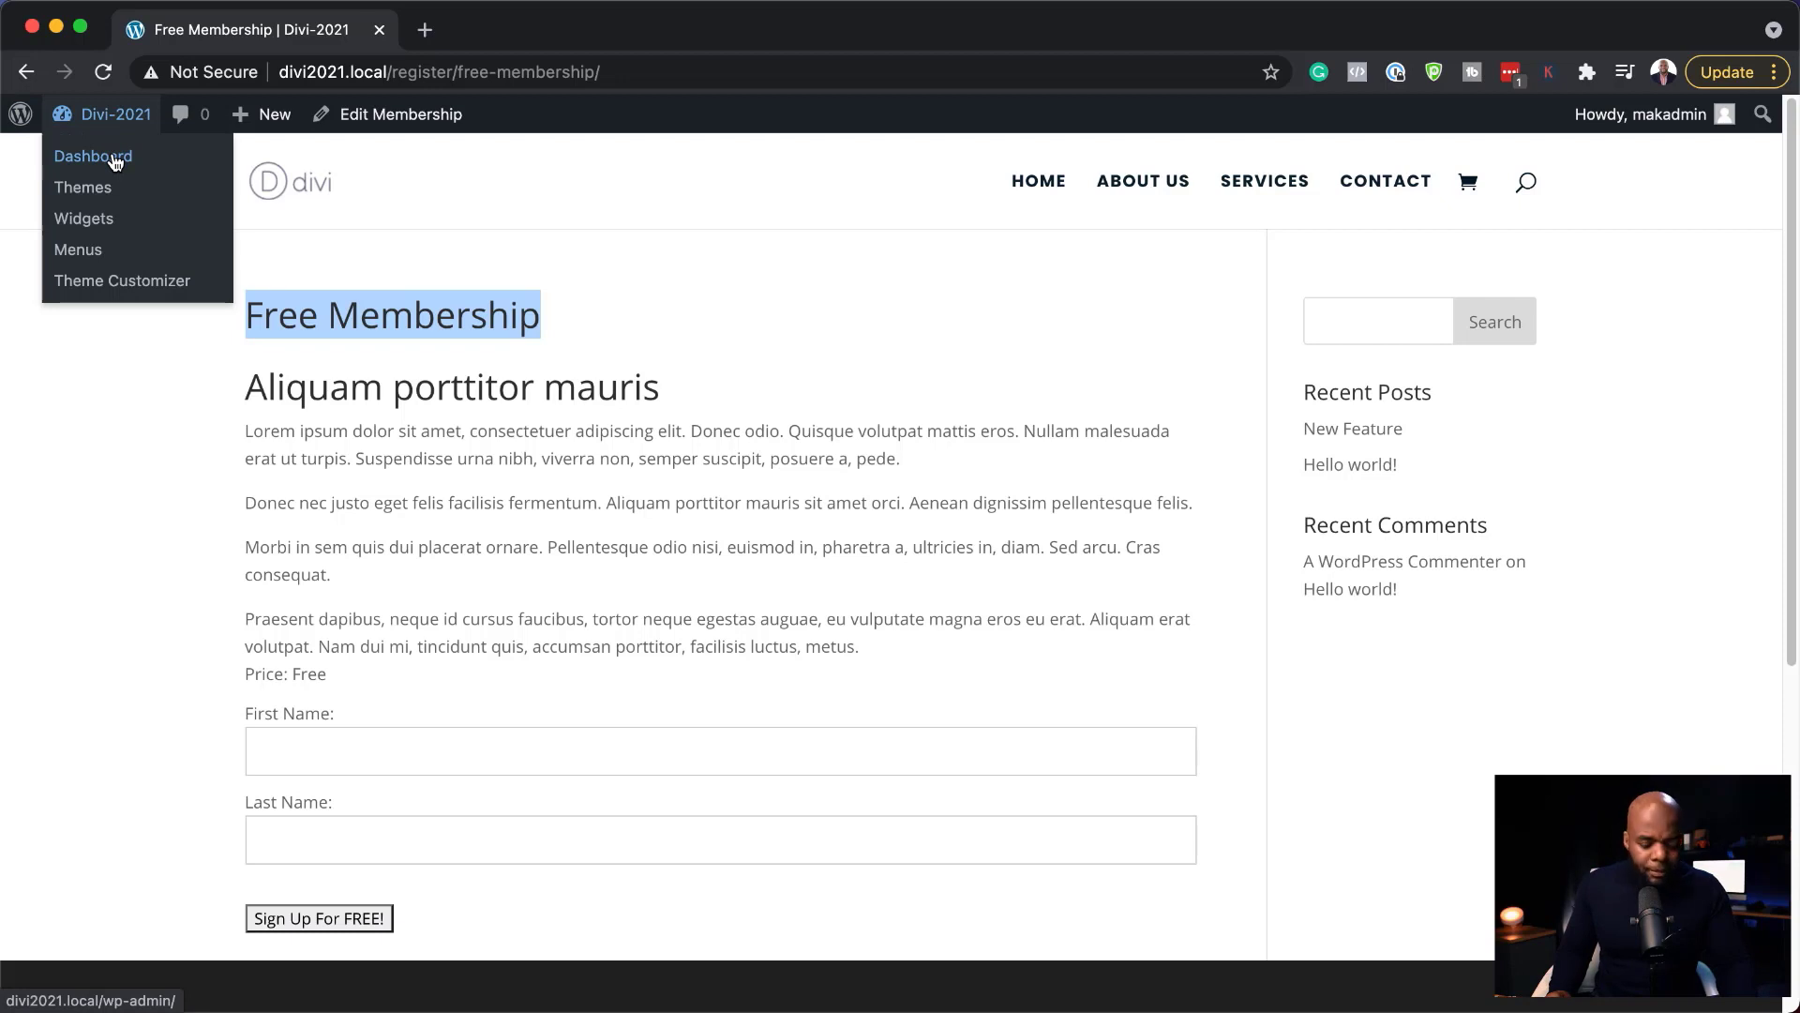
super+click(115, 157)
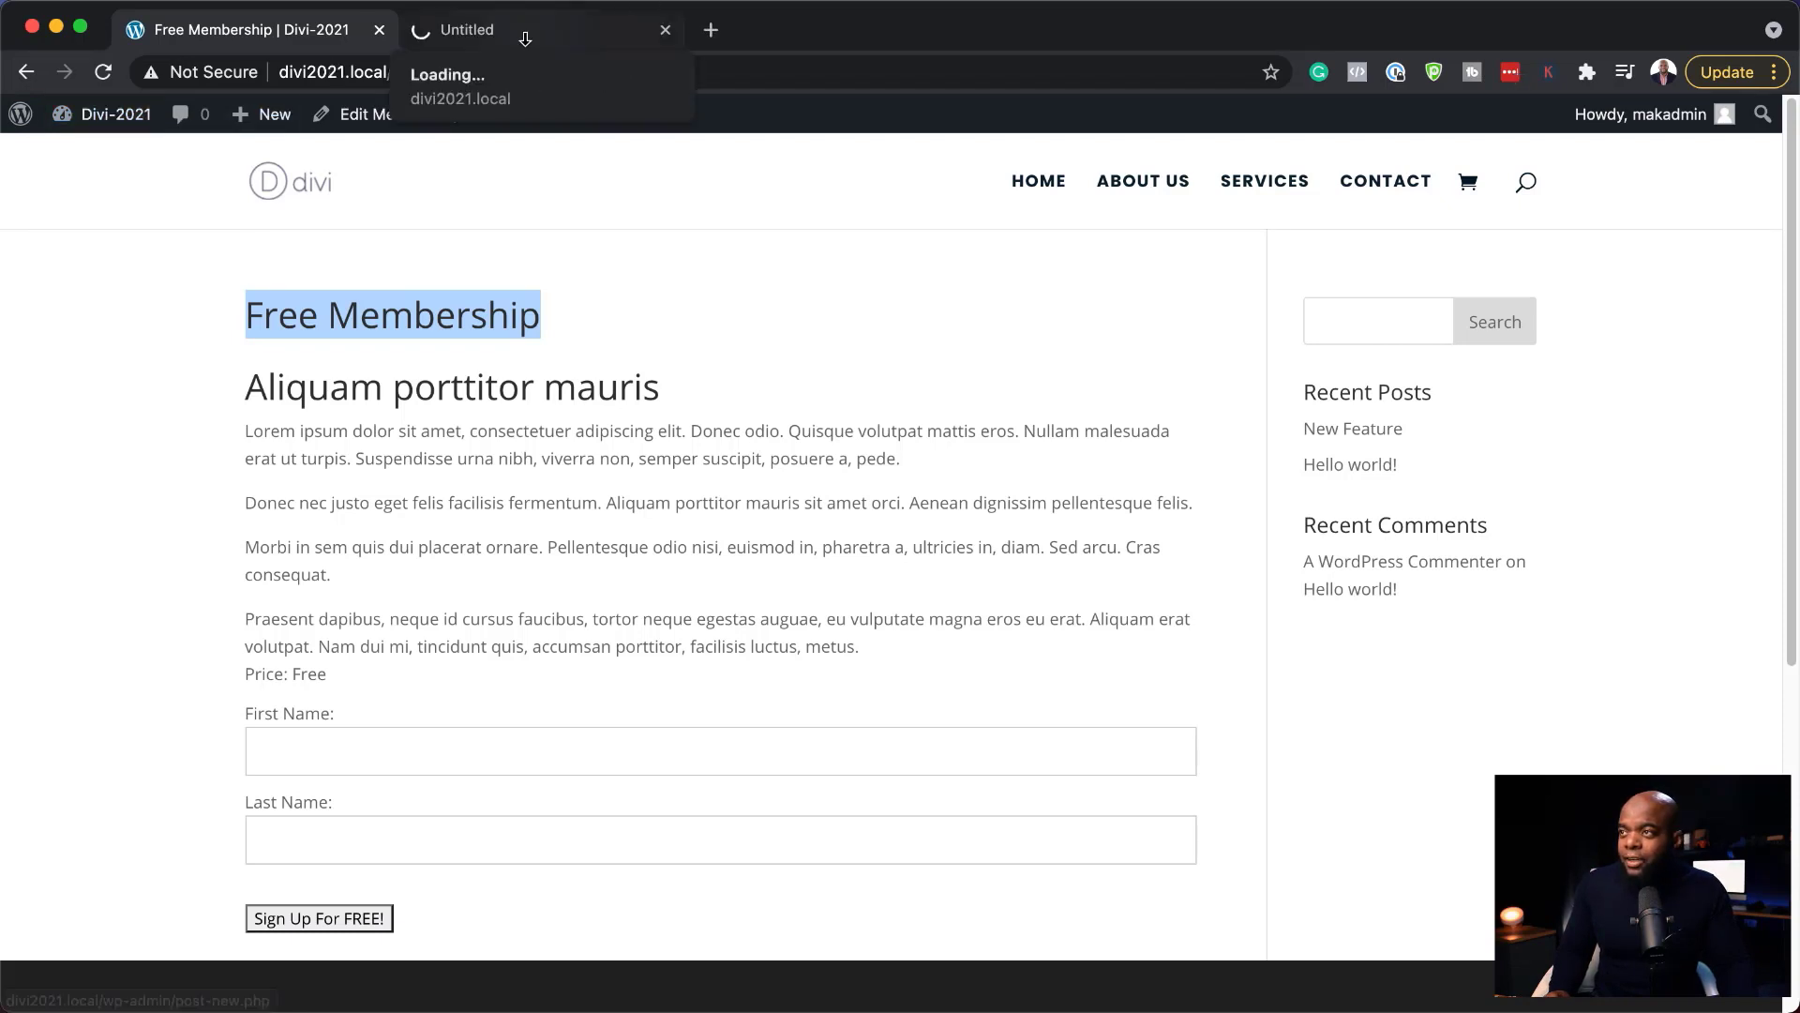
drag(522, 36, 282, 36)
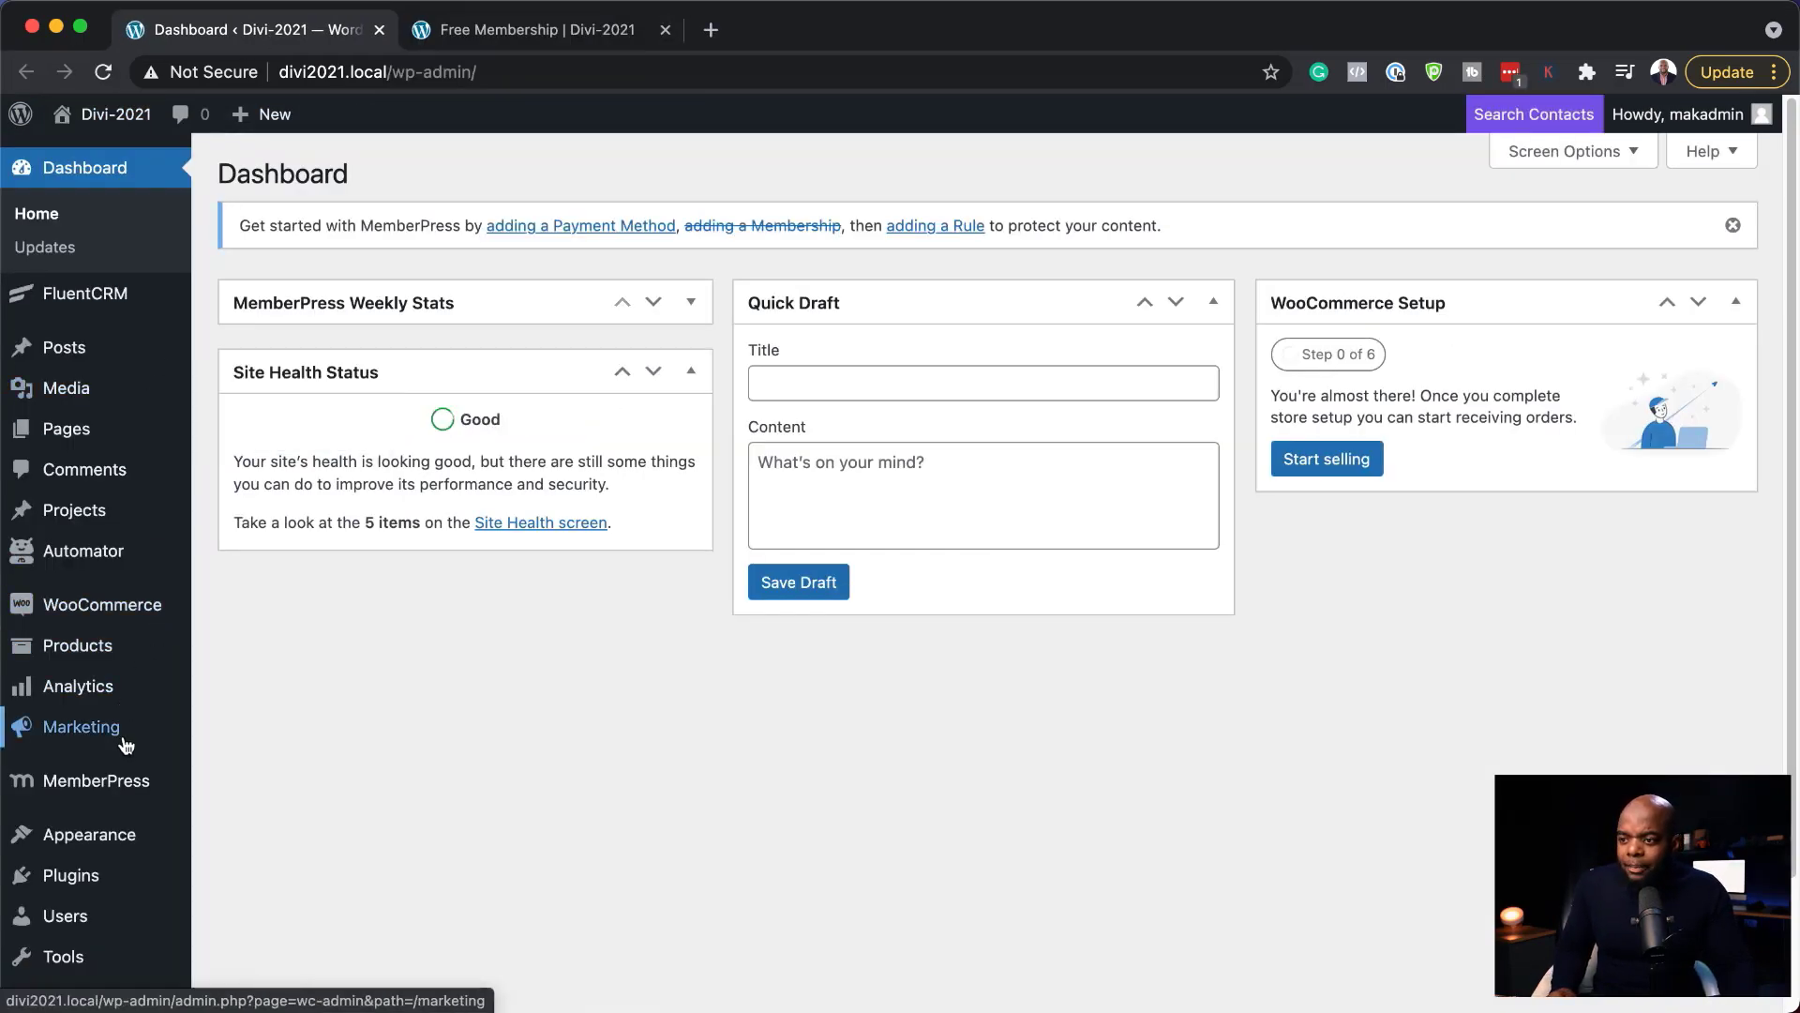
scroll(122, 741, down, 3)
mouse_move(91, 956)
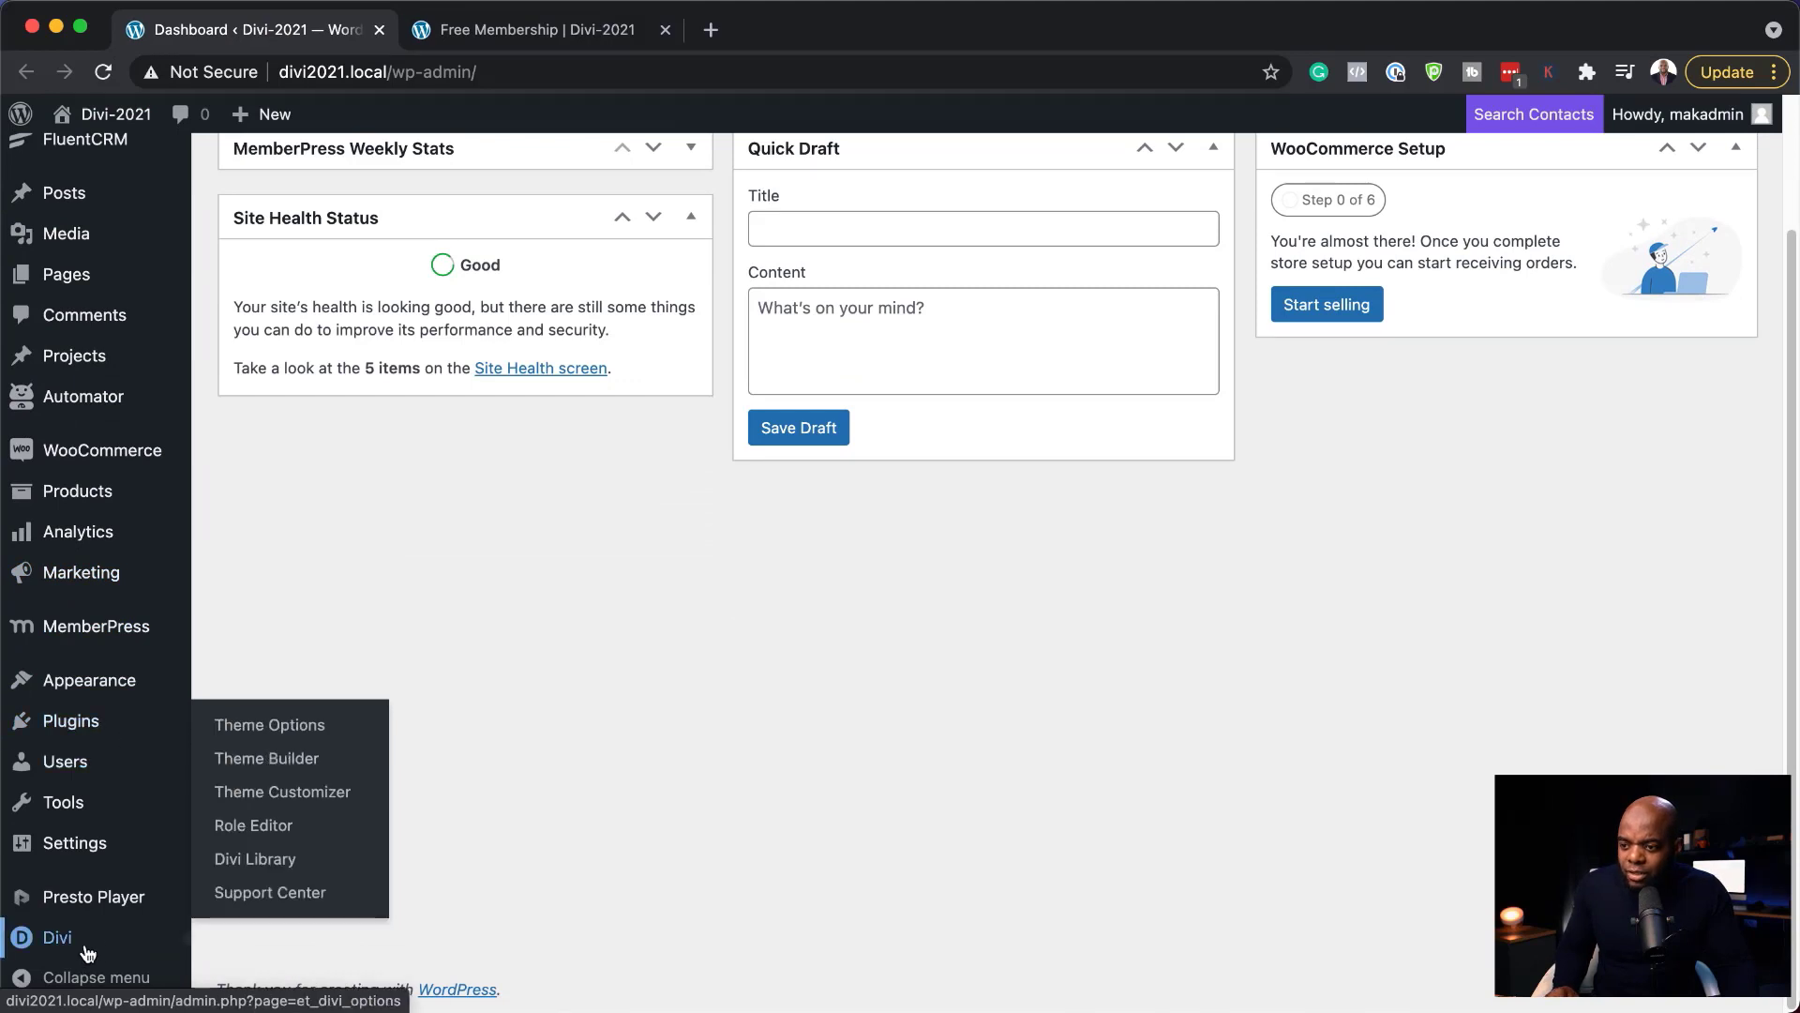
click(296, 769)
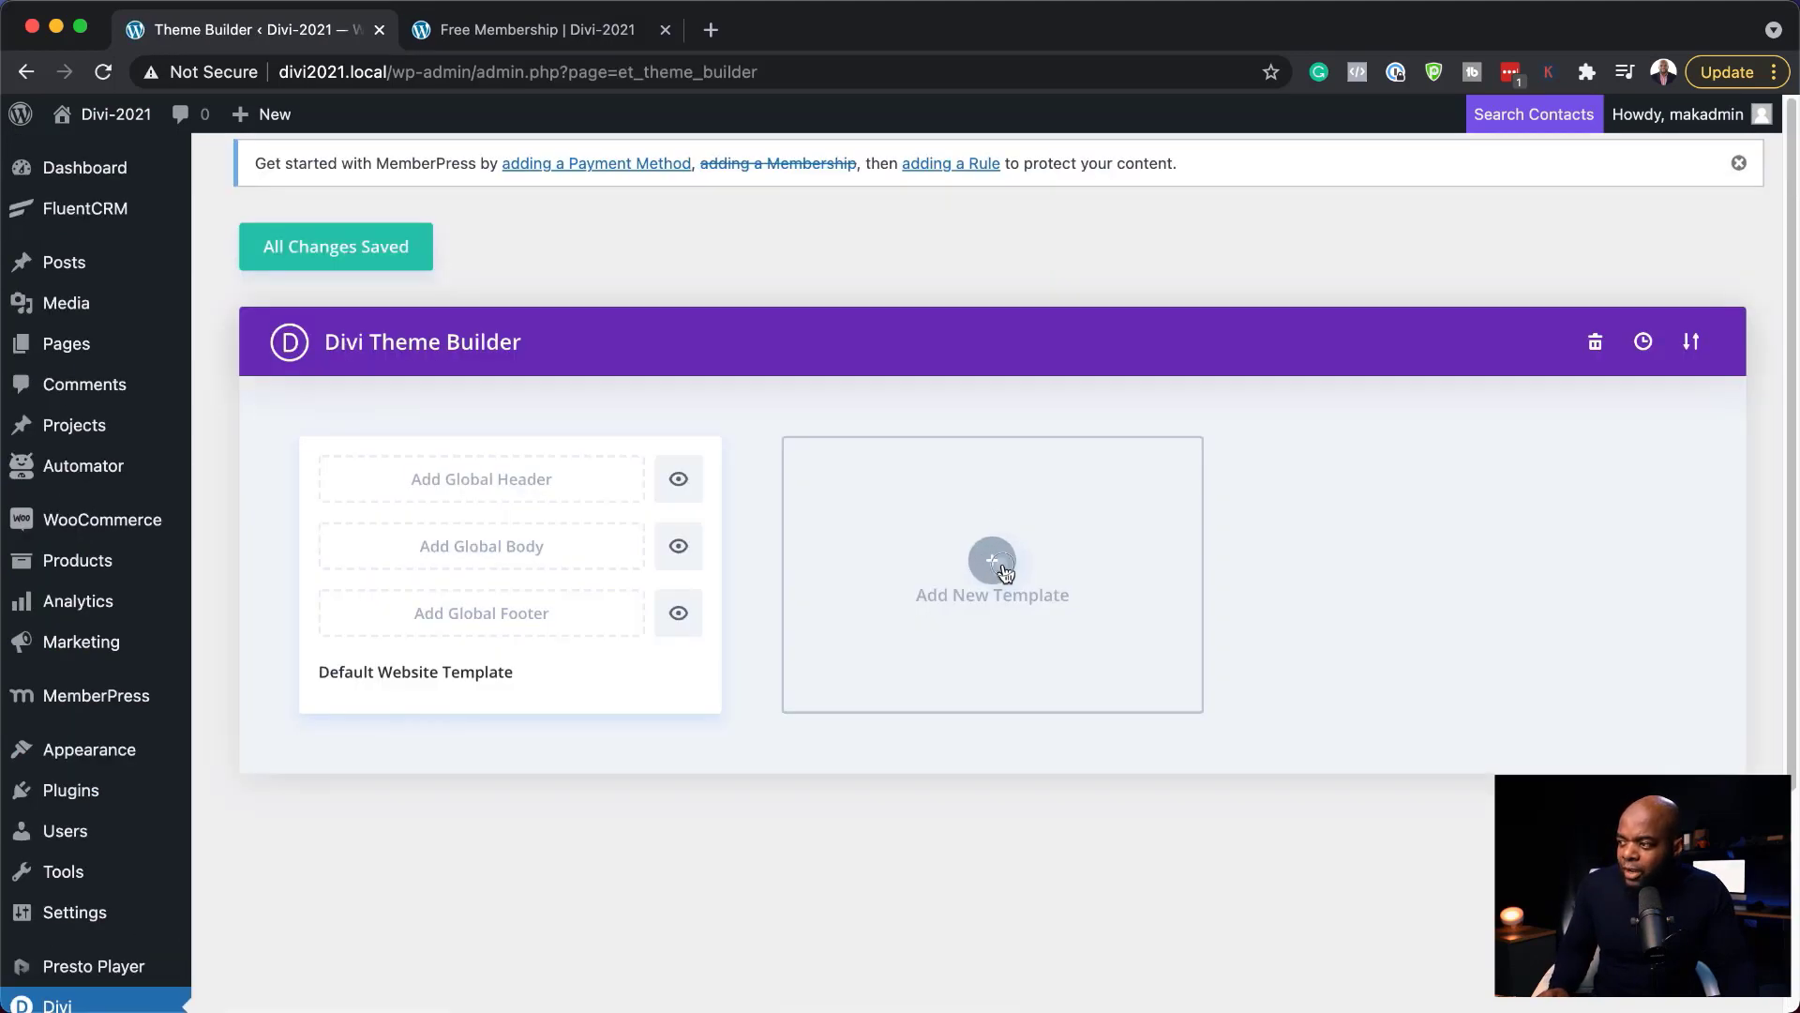
Create a new Theme Builder template assigned to All Memberships
click(994, 561)
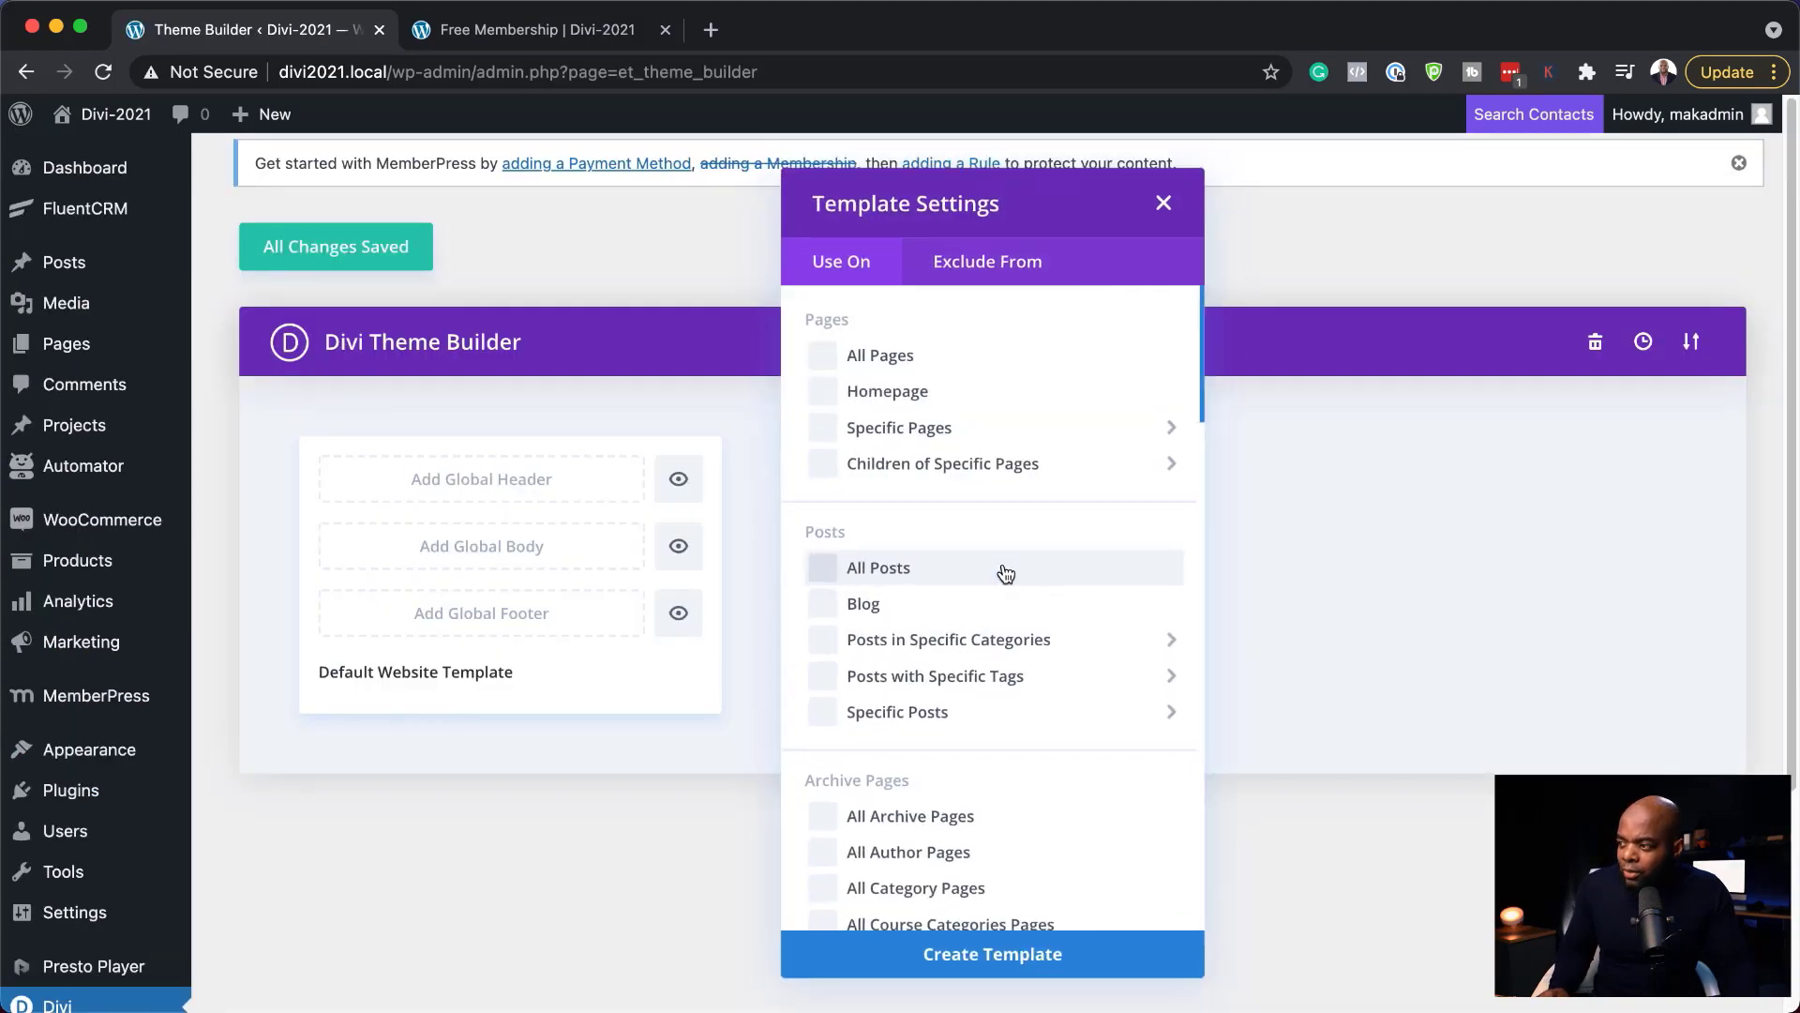
click(980, 638)
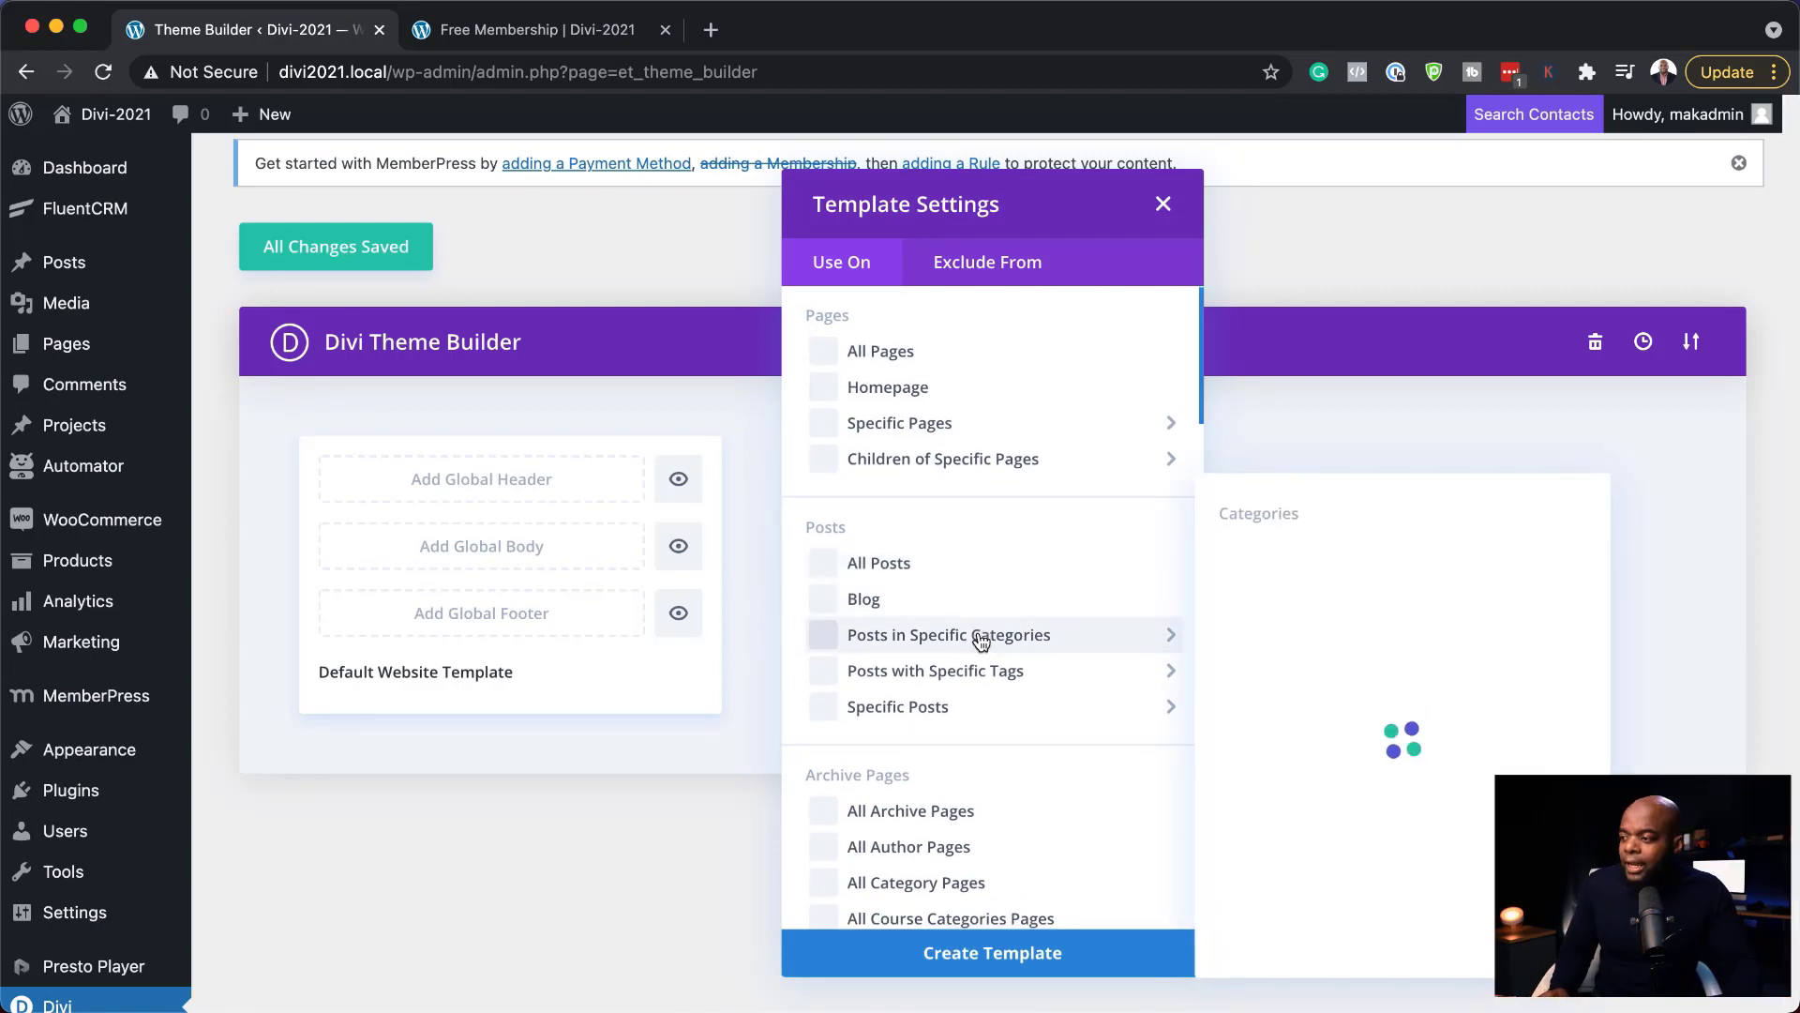
scroll(981, 638, down, 15)
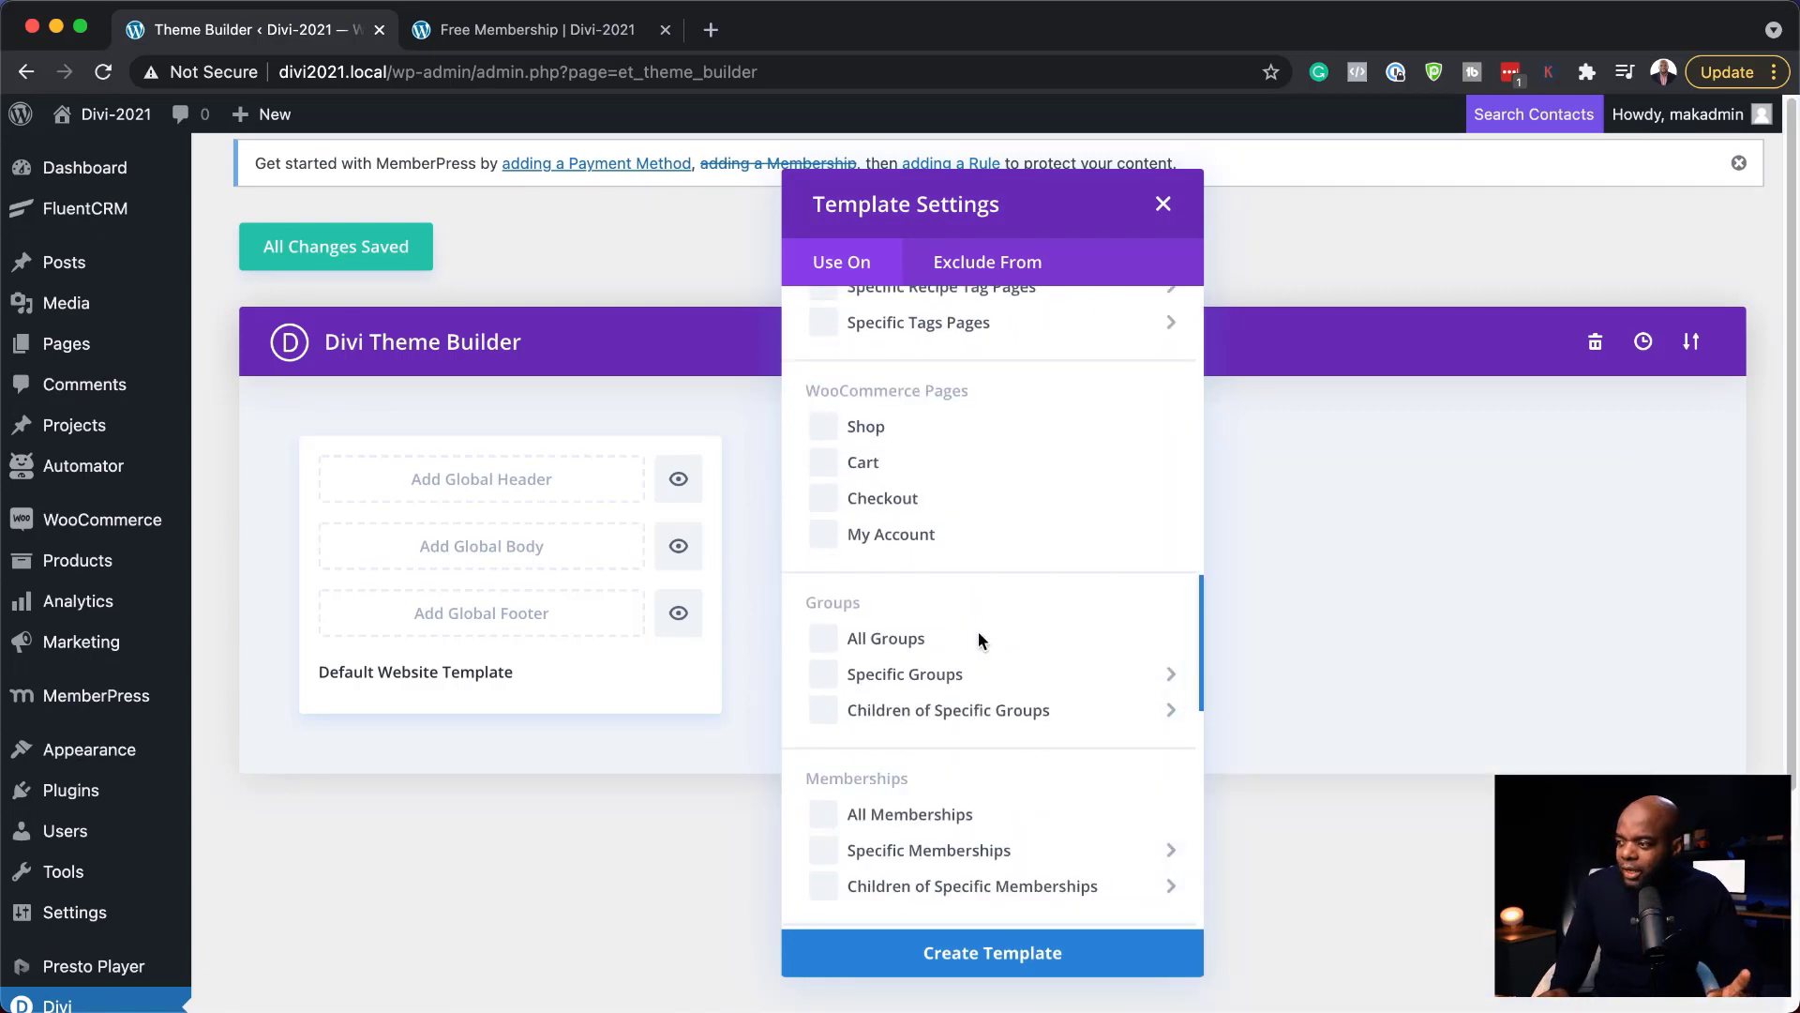
scroll(977, 638, down, 5)
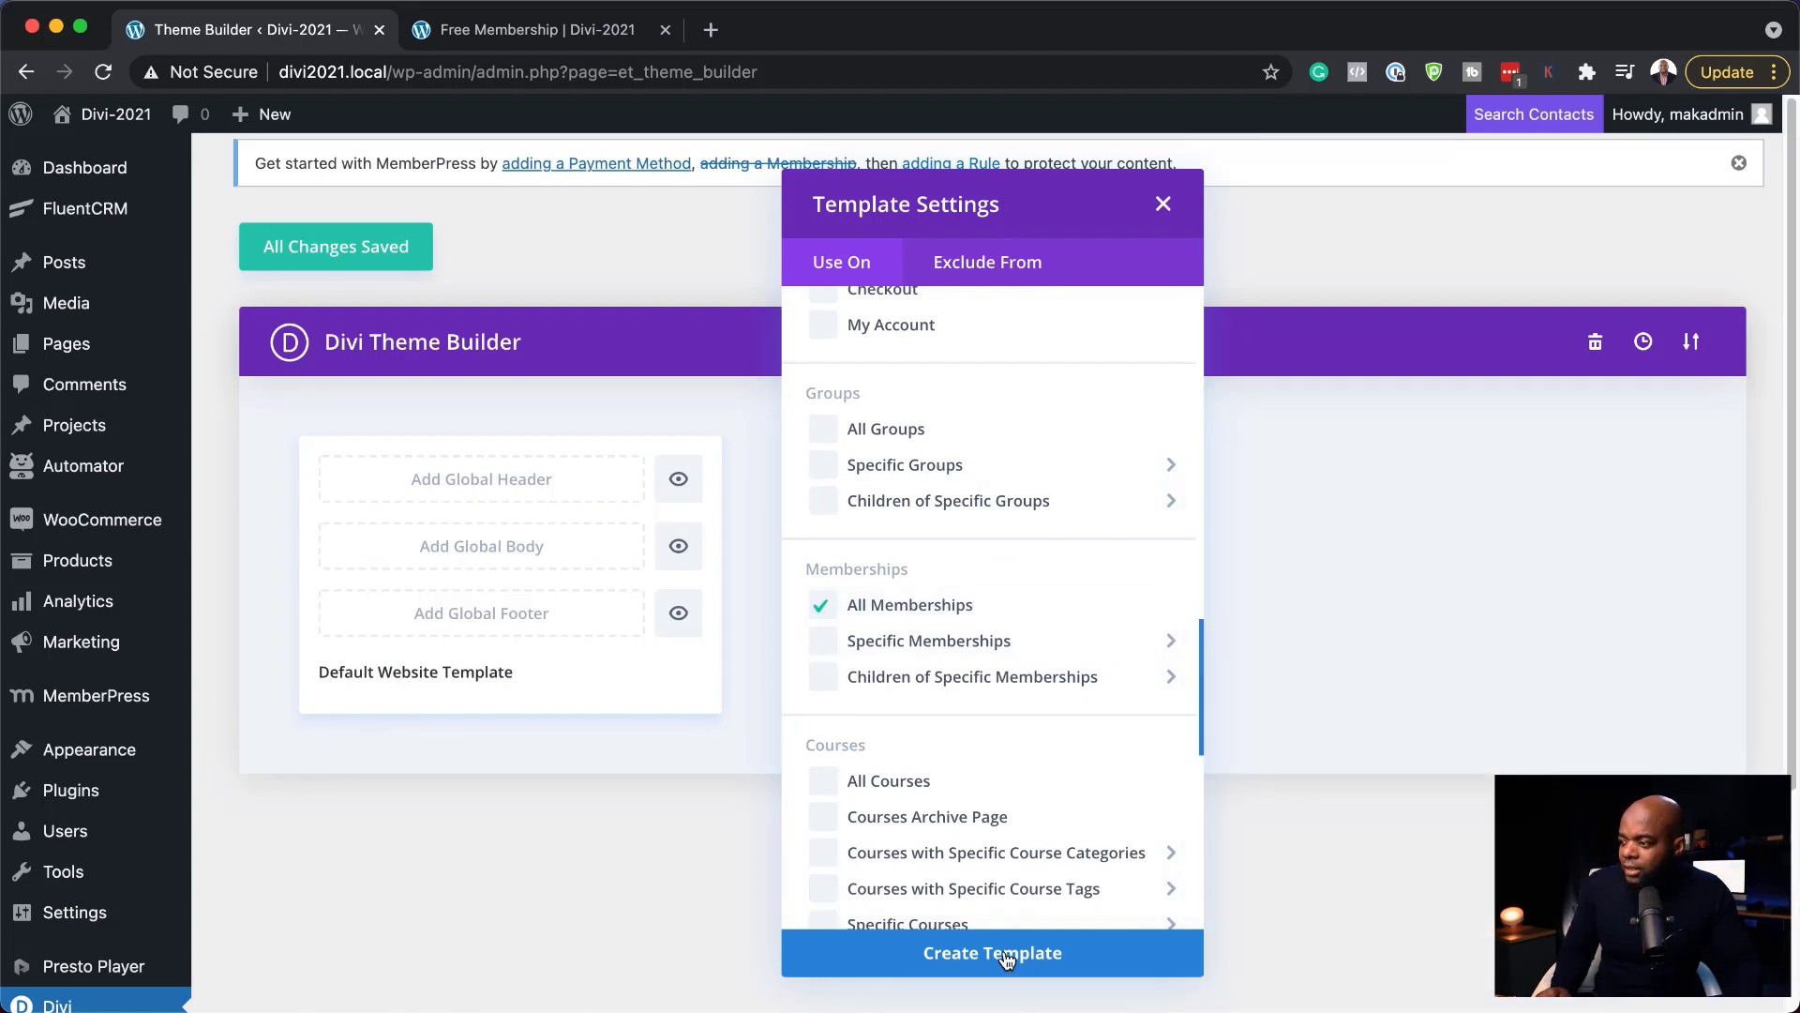
click(1006, 955)
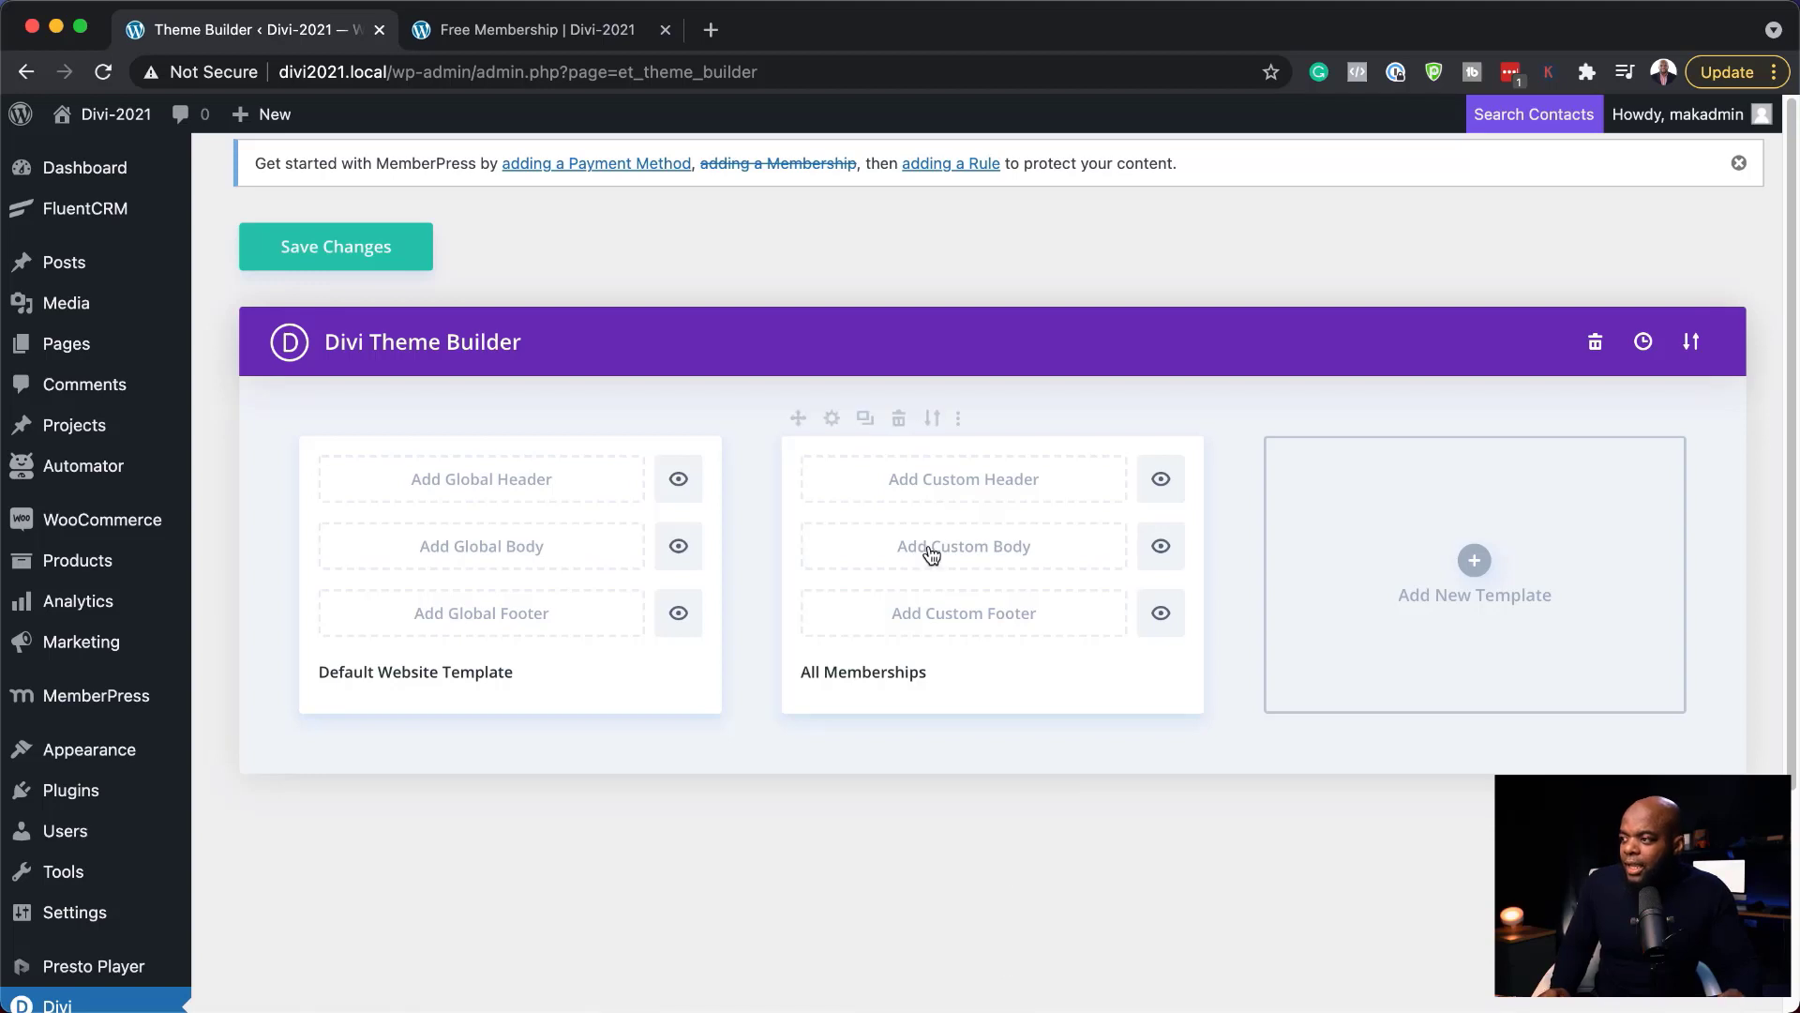
Build a custom body for the All Memberships template from scratch, with a single-column row containing a Post Content module
click(908, 561)
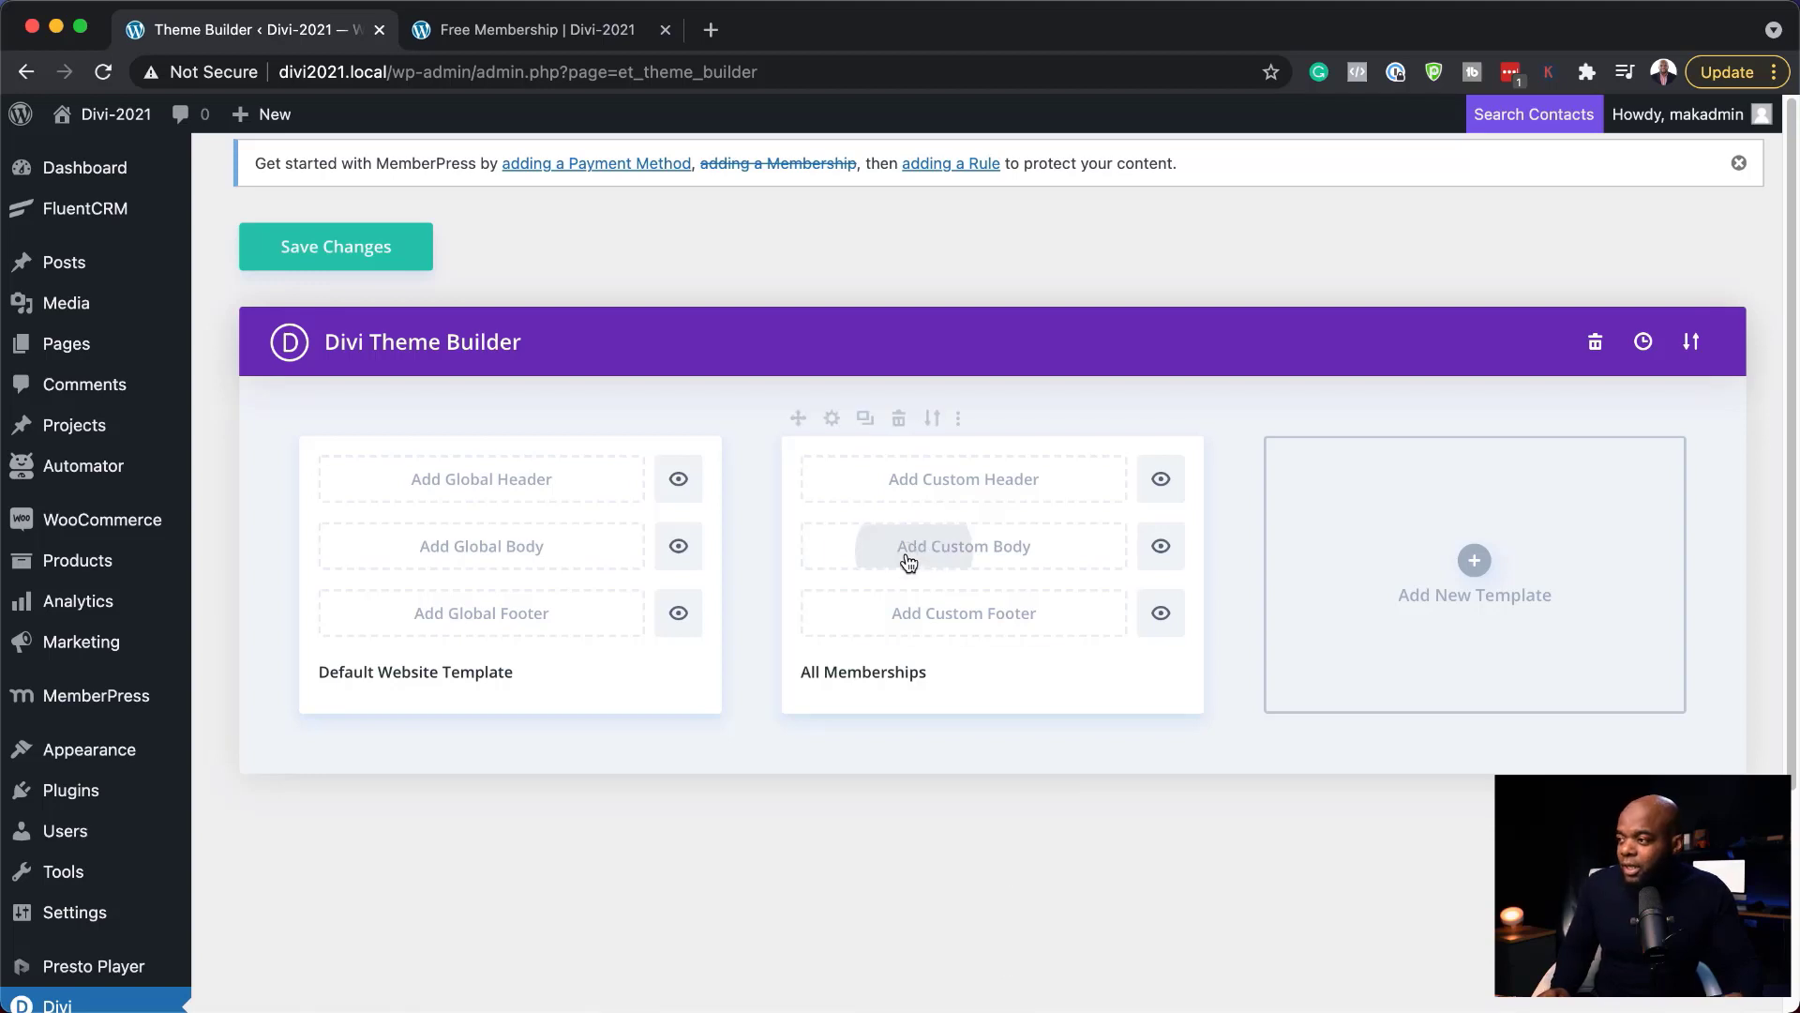
click(905, 575)
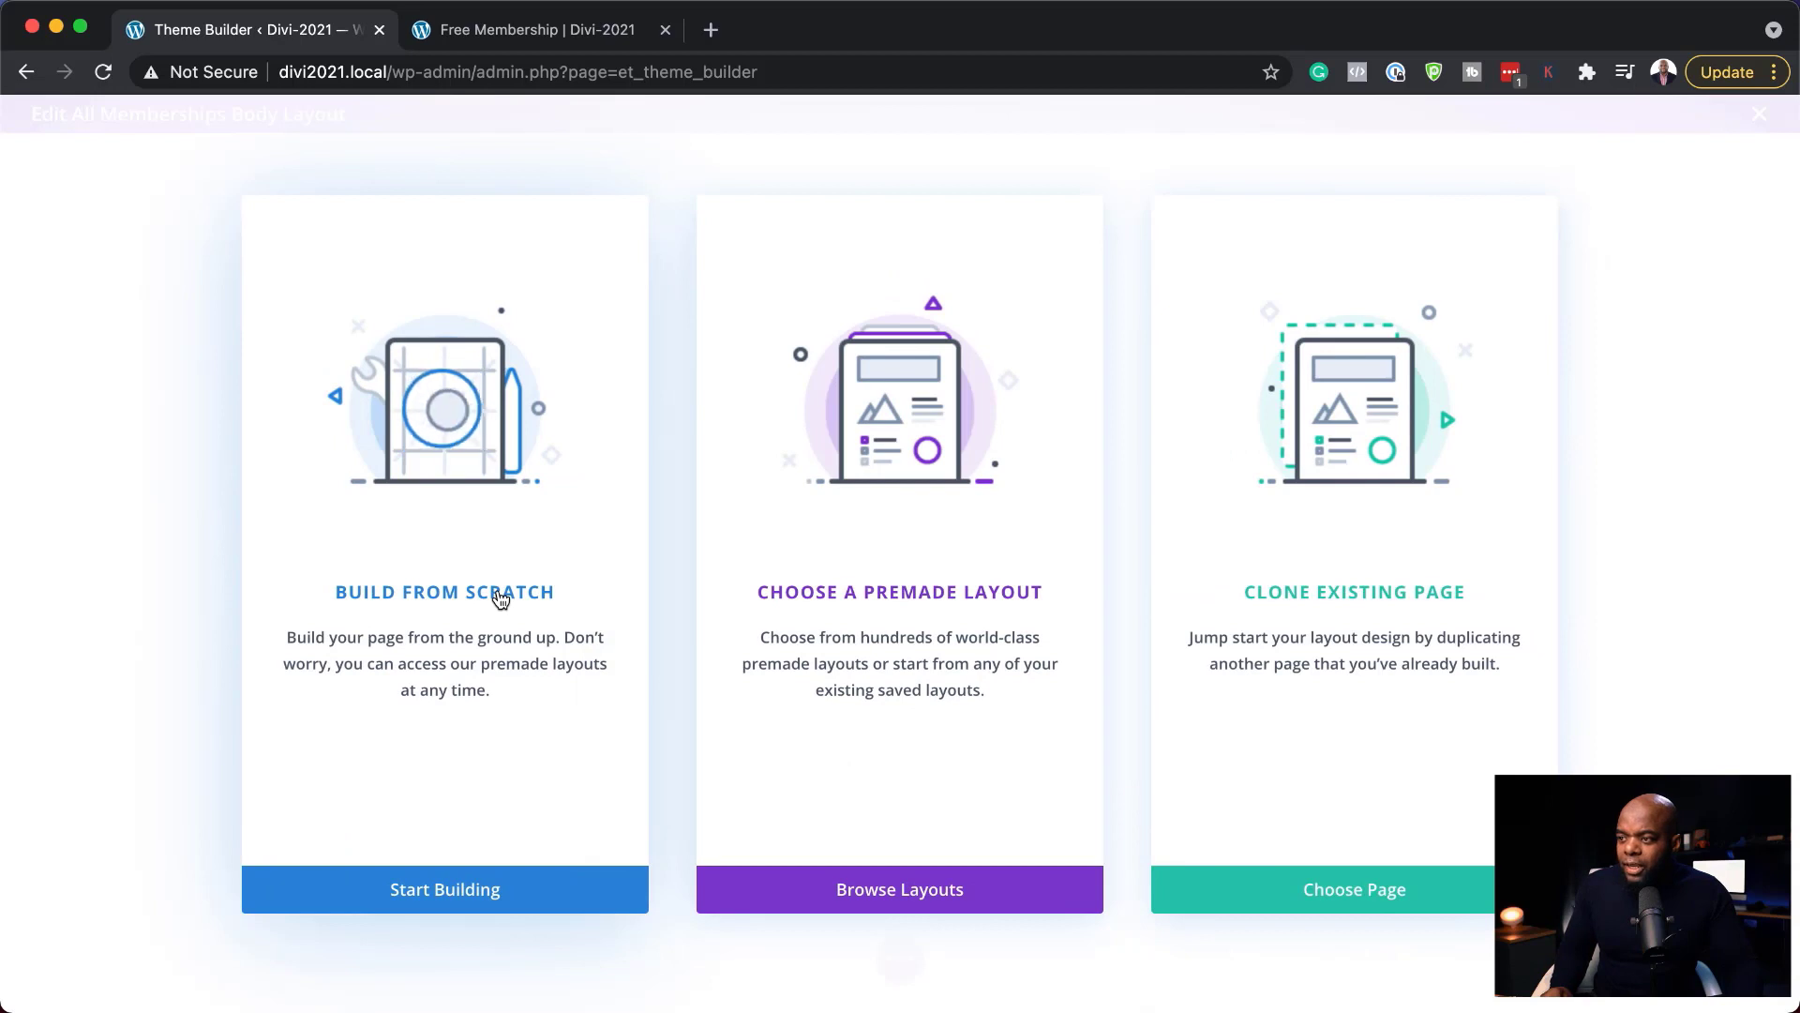
click(498, 590)
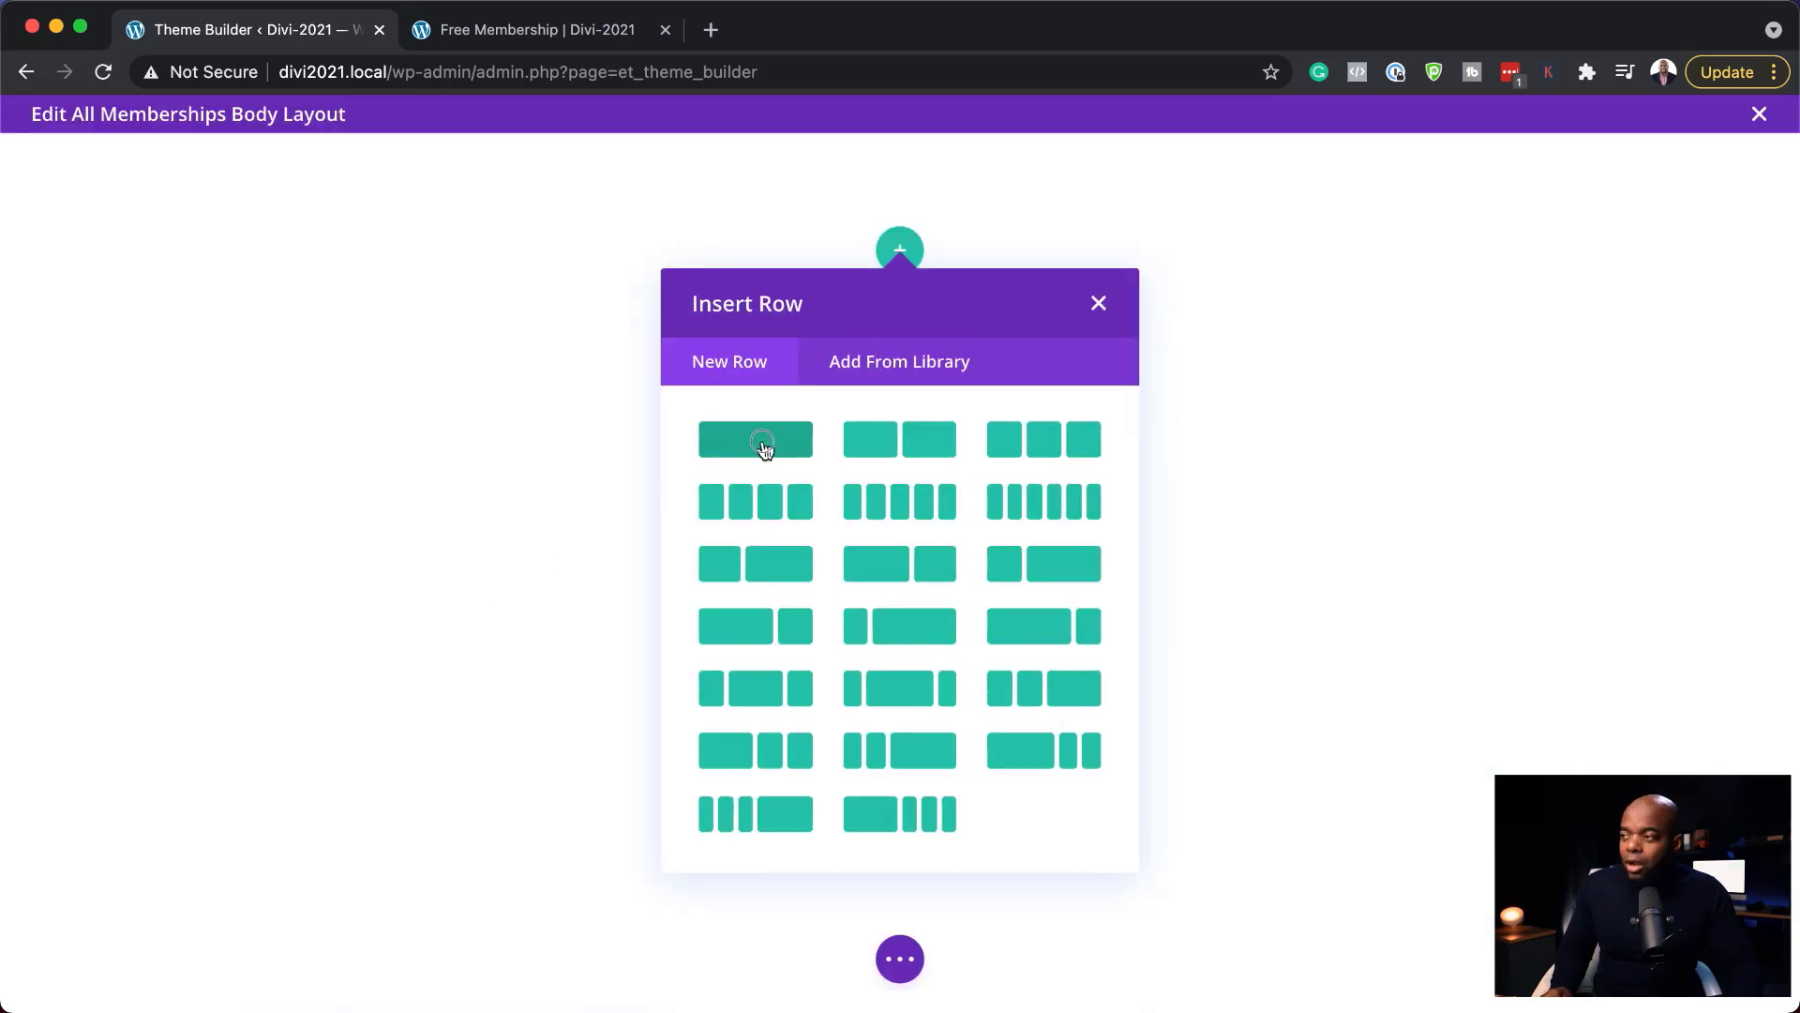
click(764, 446)
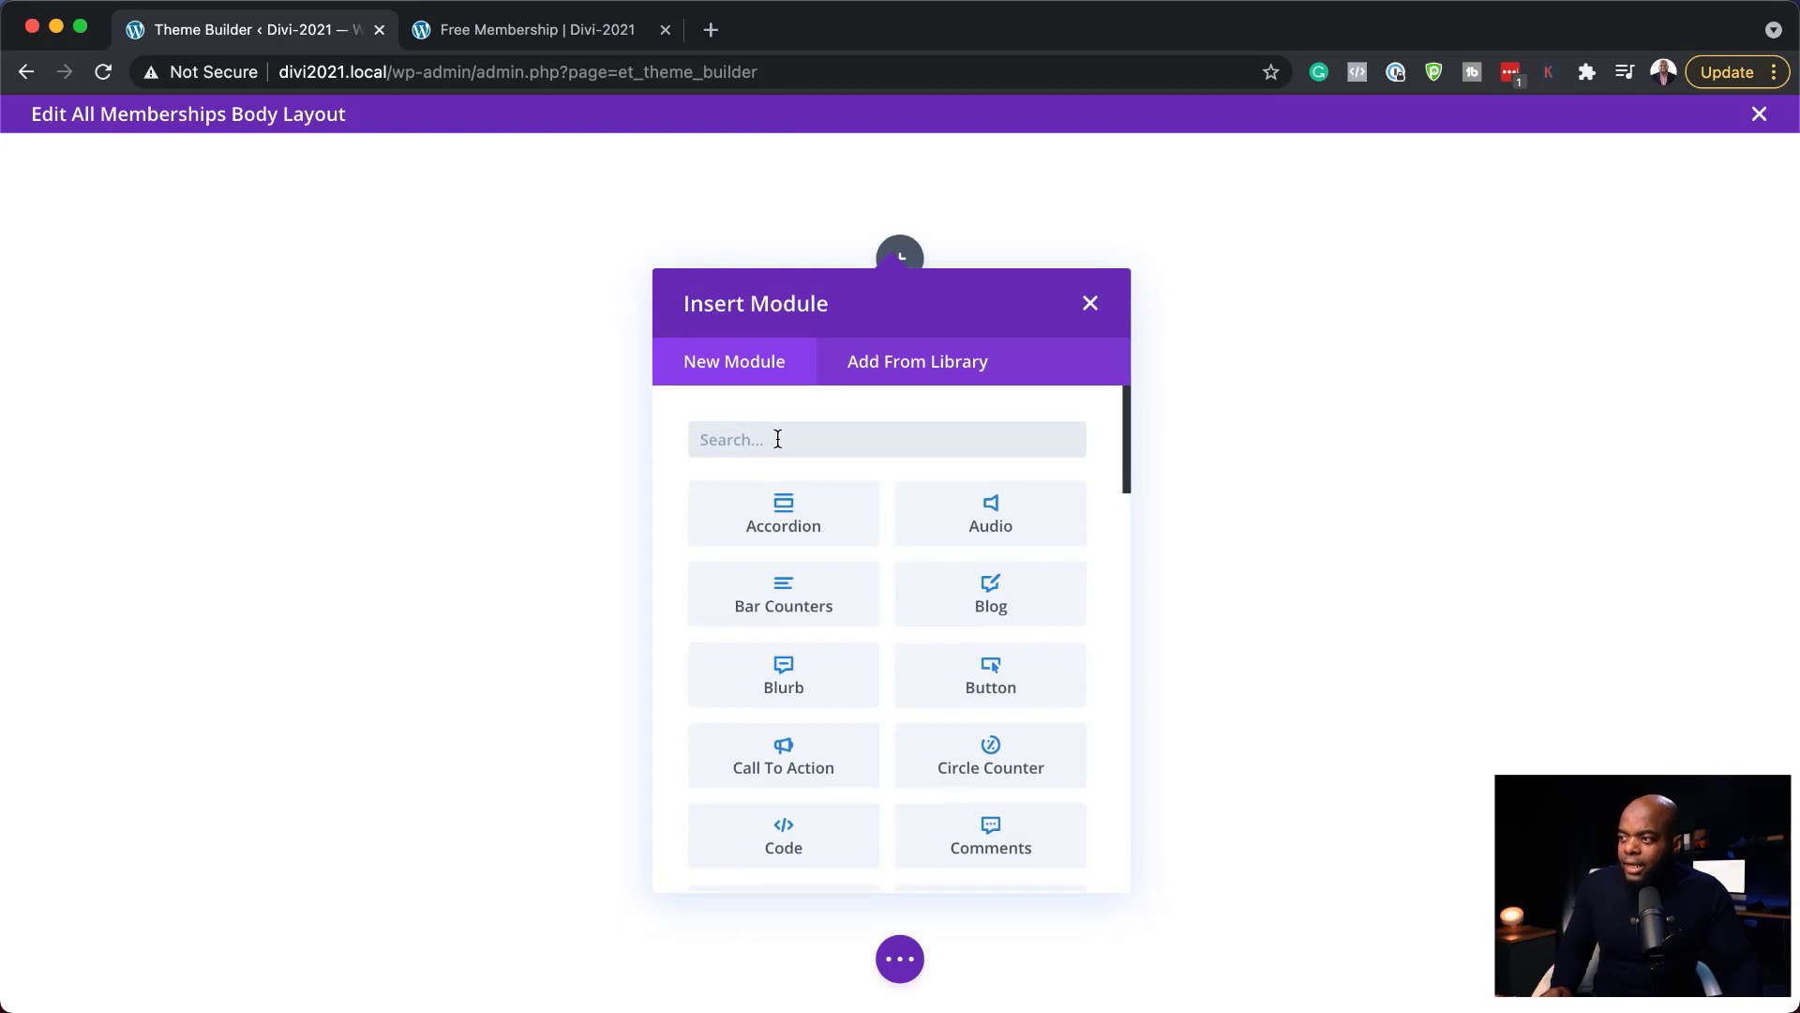
text(pos)
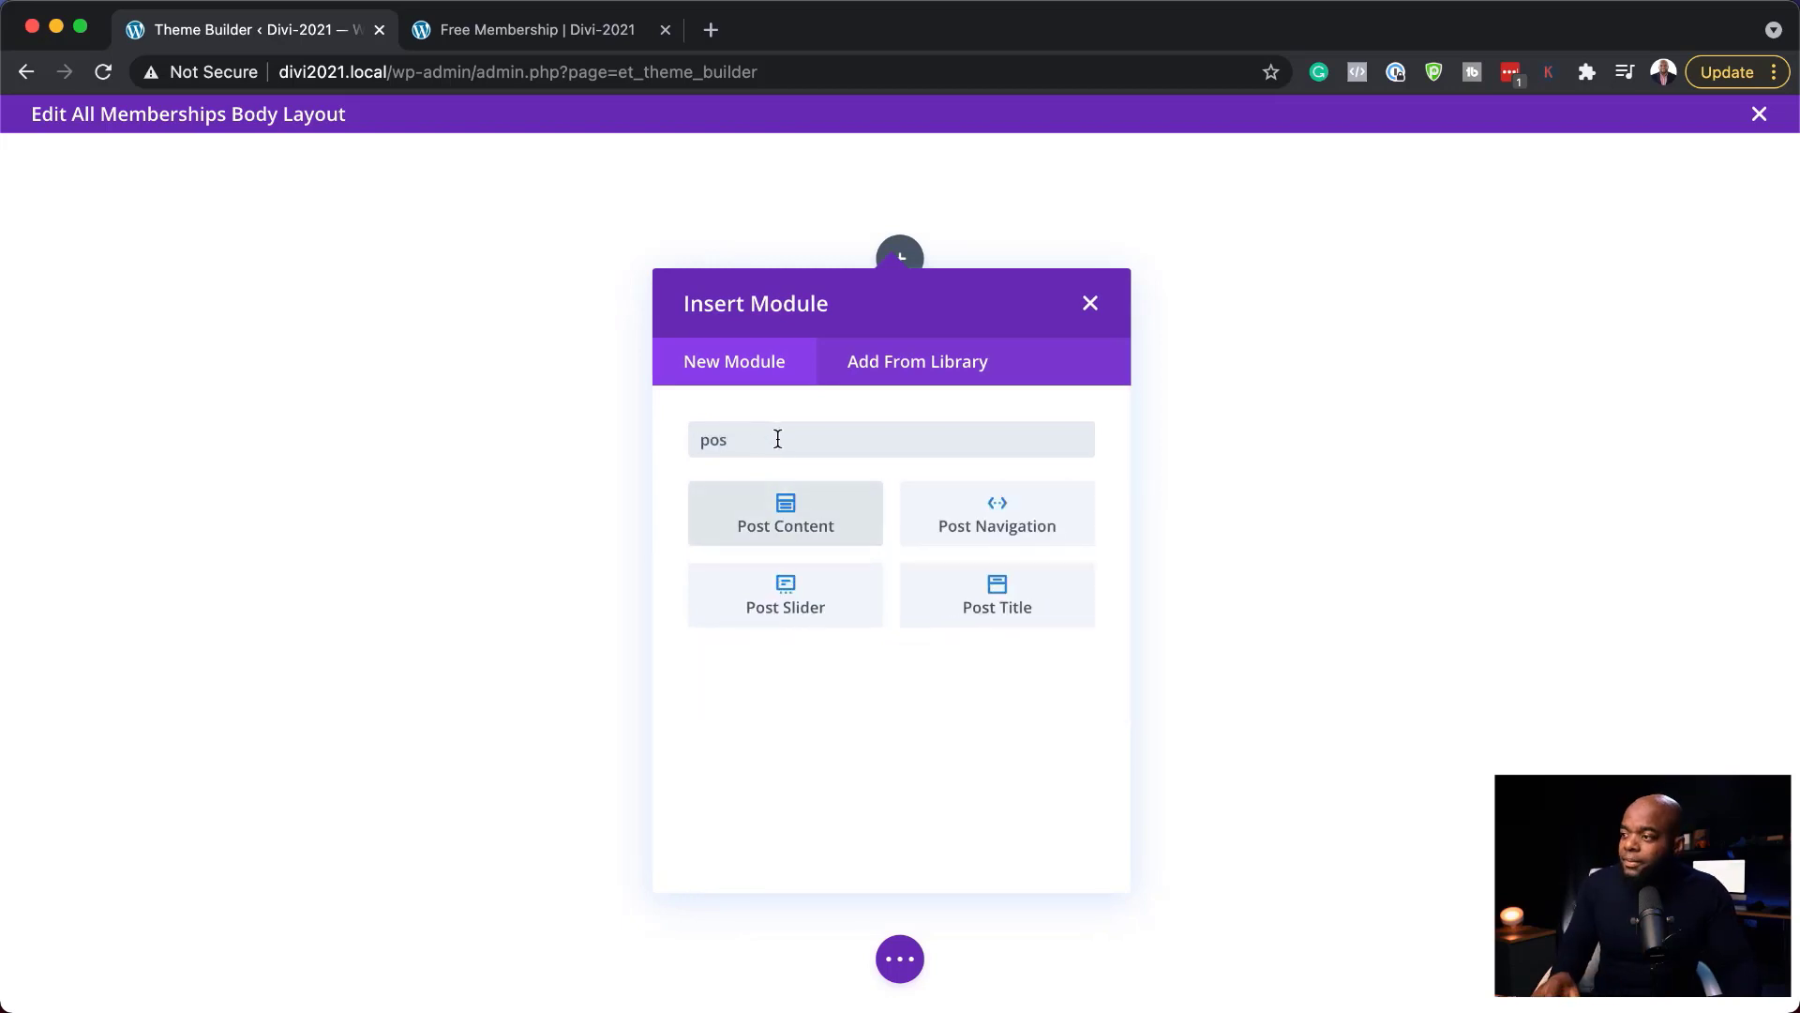
click(804, 523)
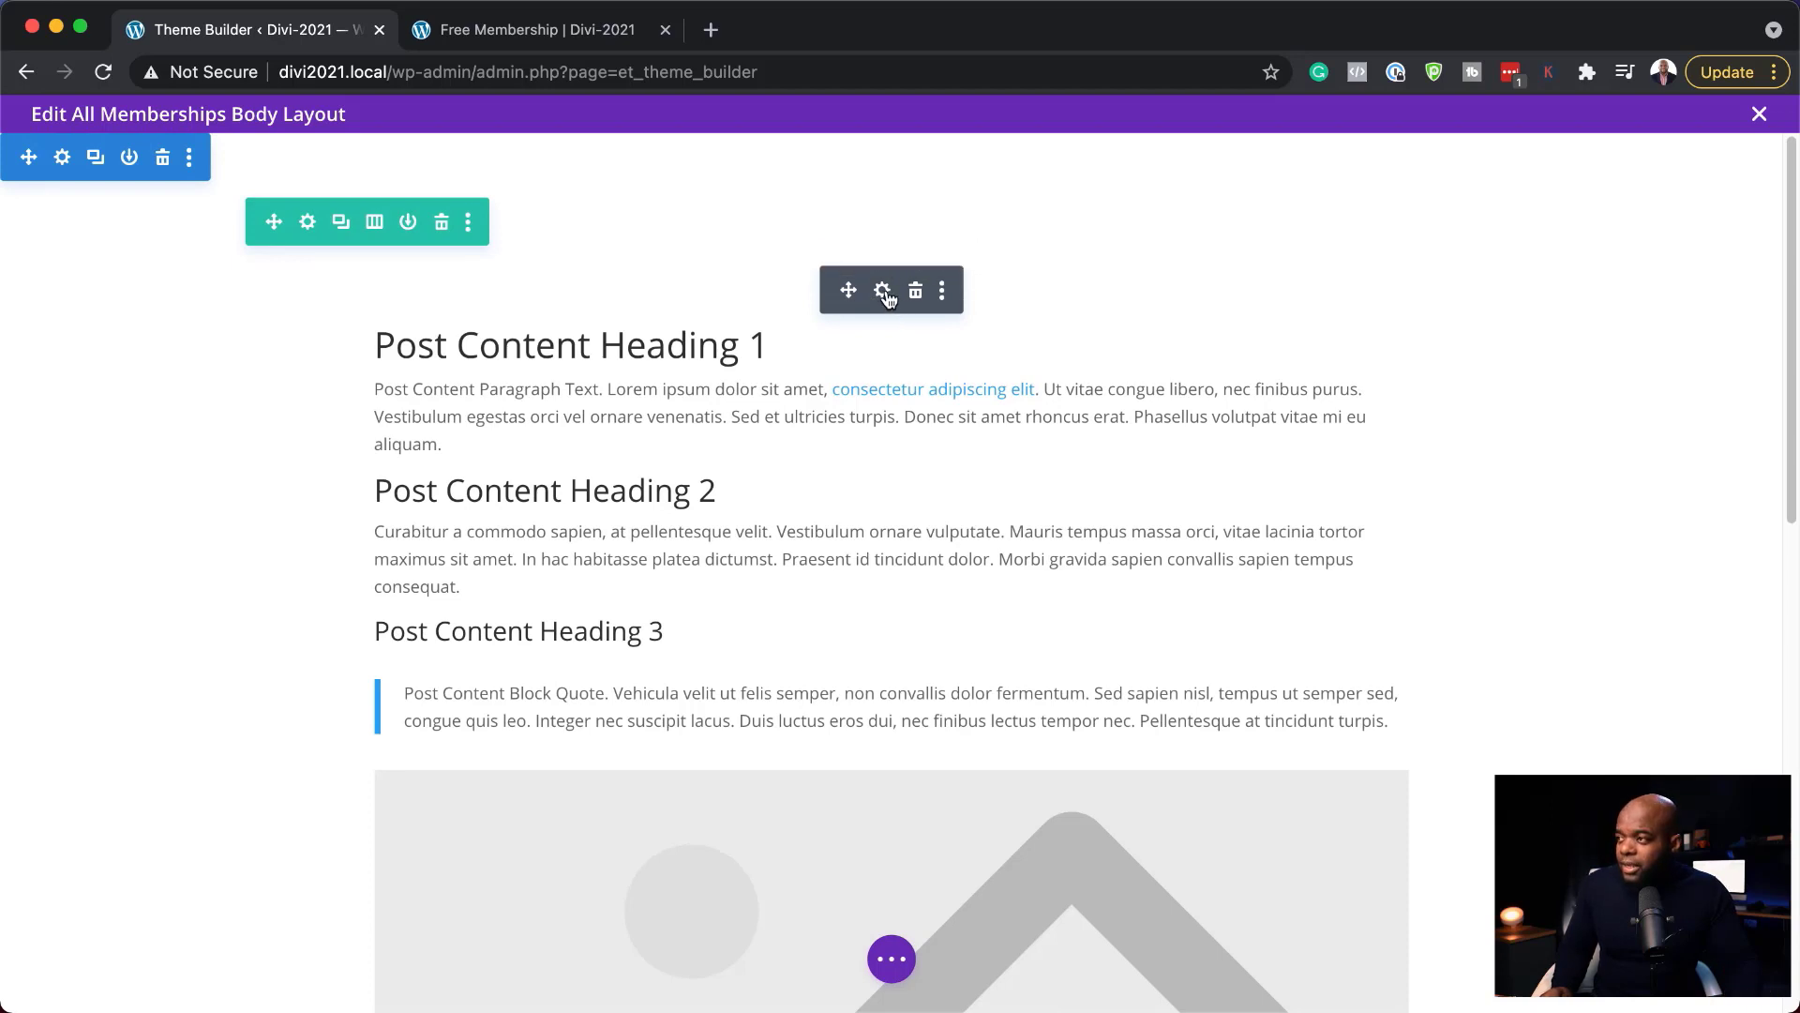
Set the Post Content module's background color to transparent
click(884, 291)
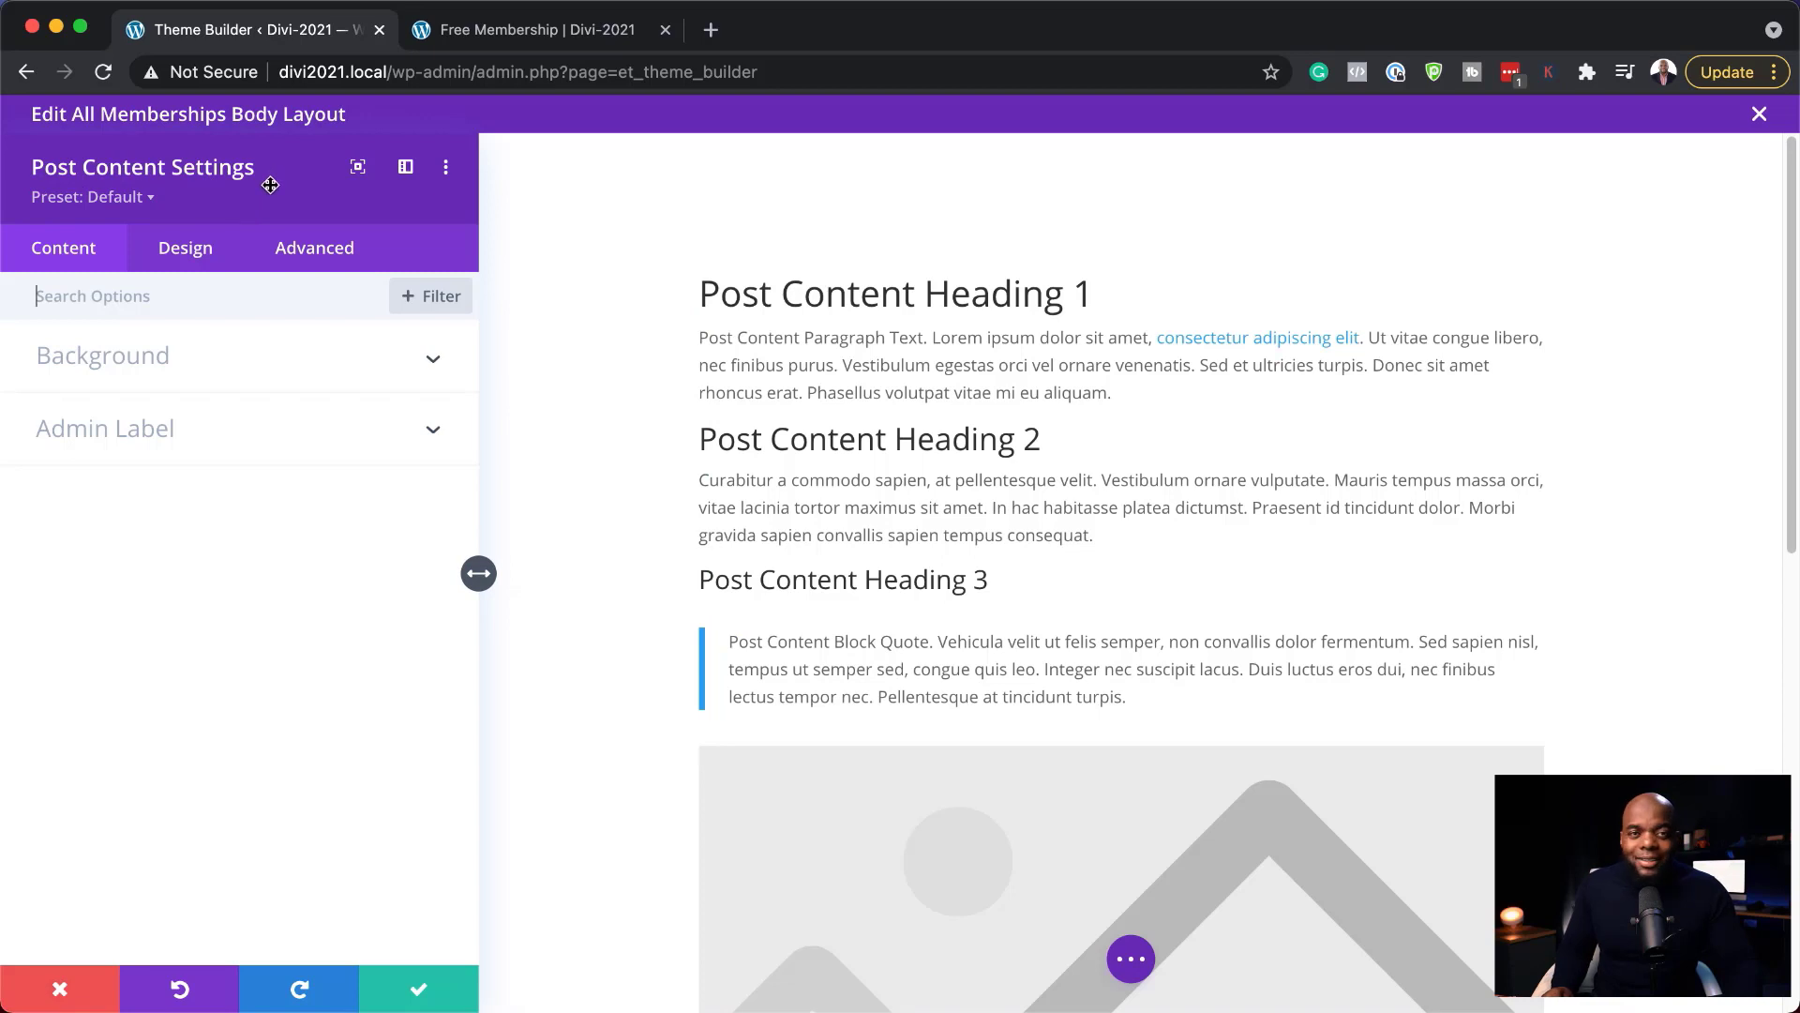
click(205, 266)
click(80, 255)
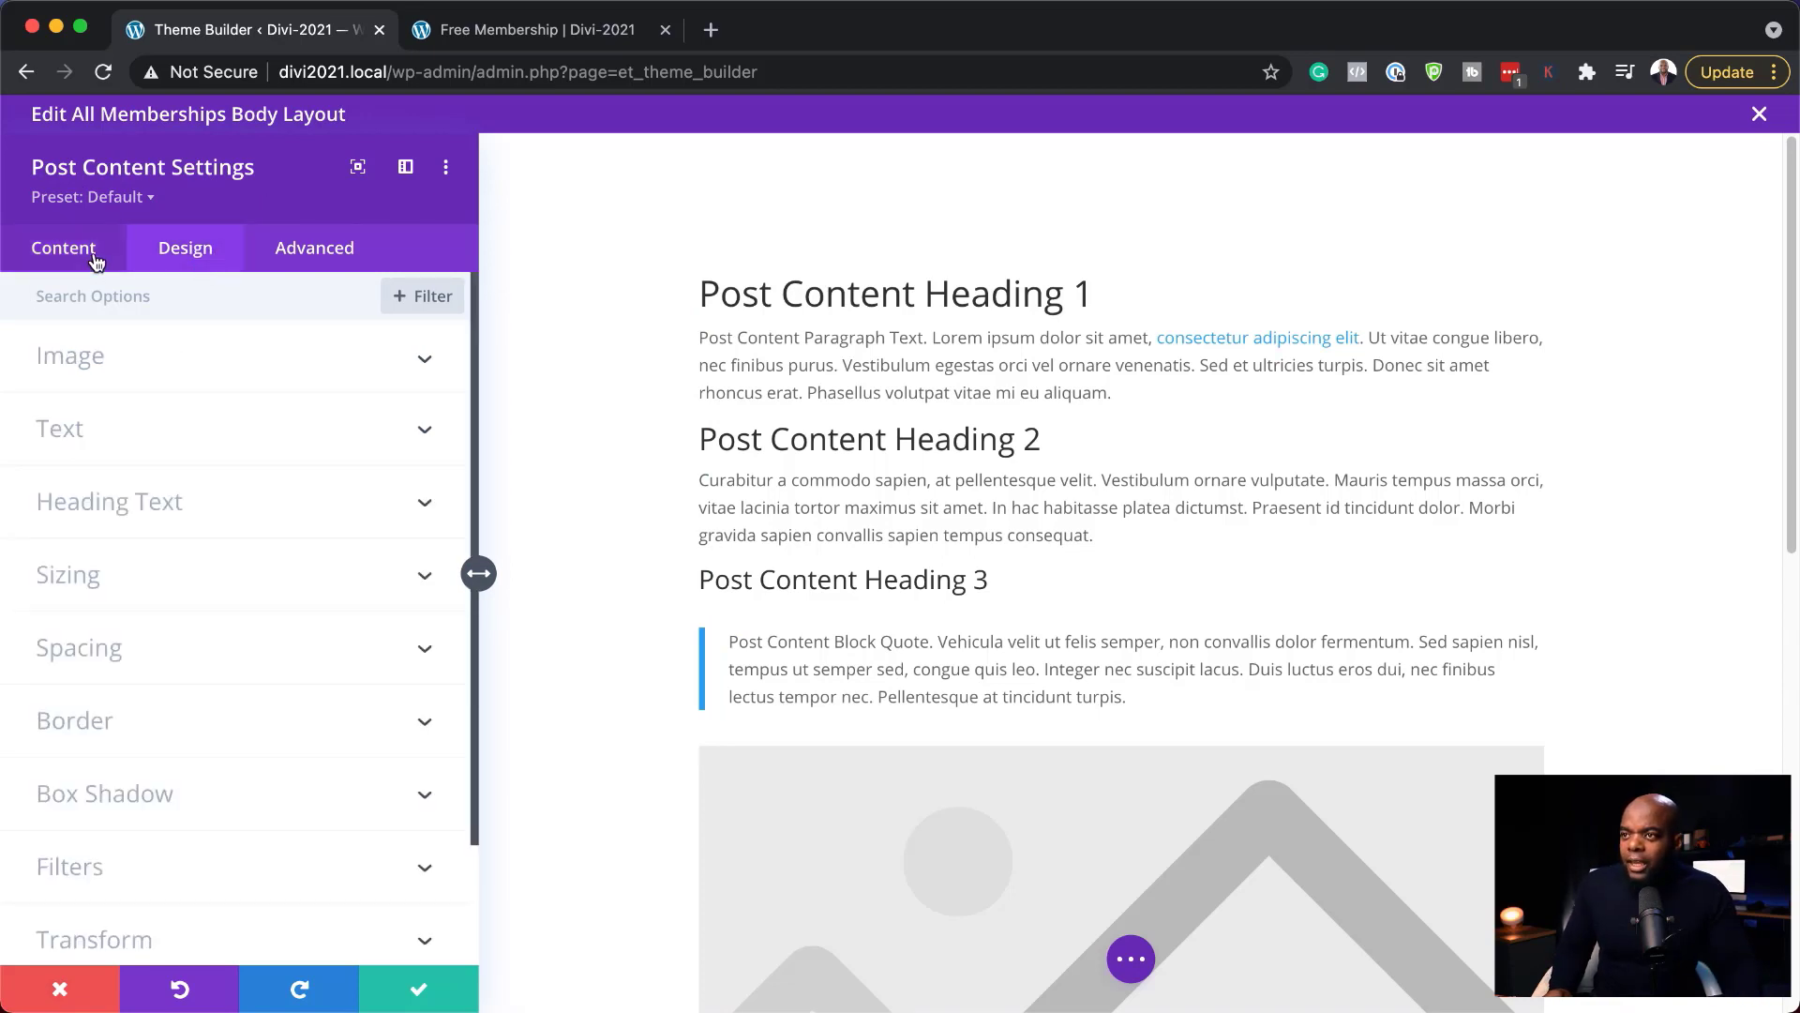
click(164, 362)
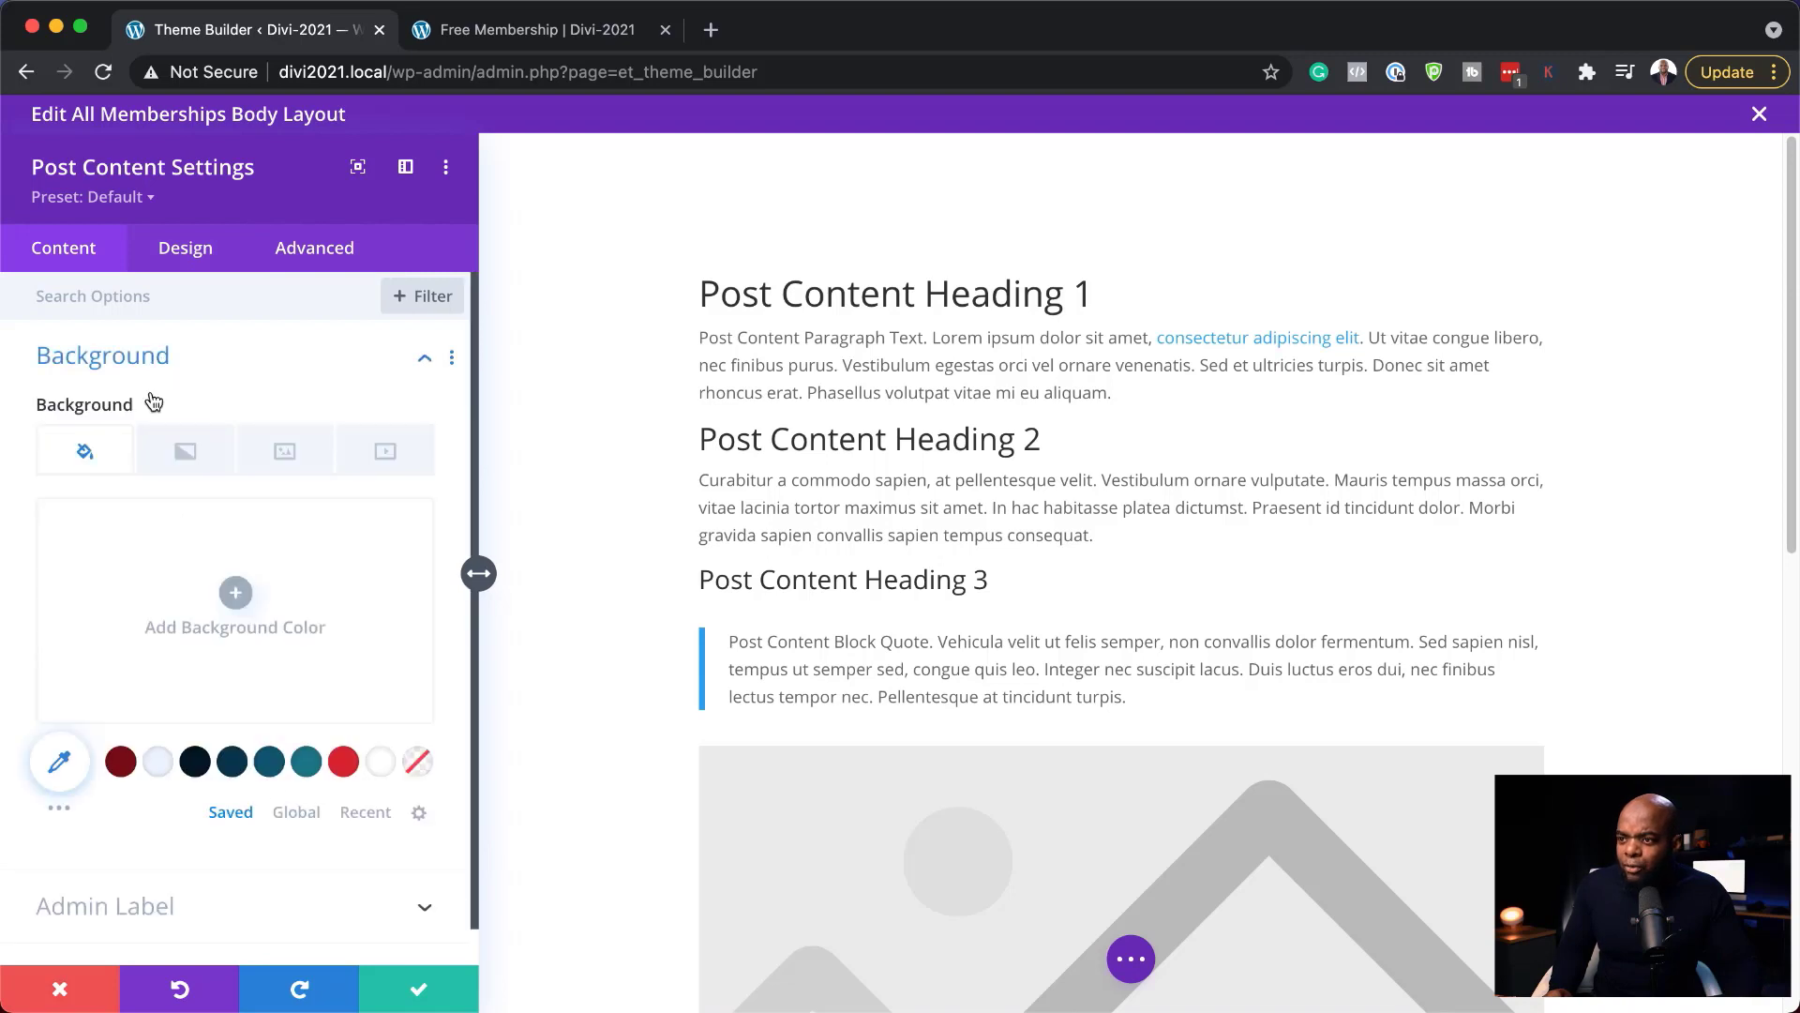
click(421, 767)
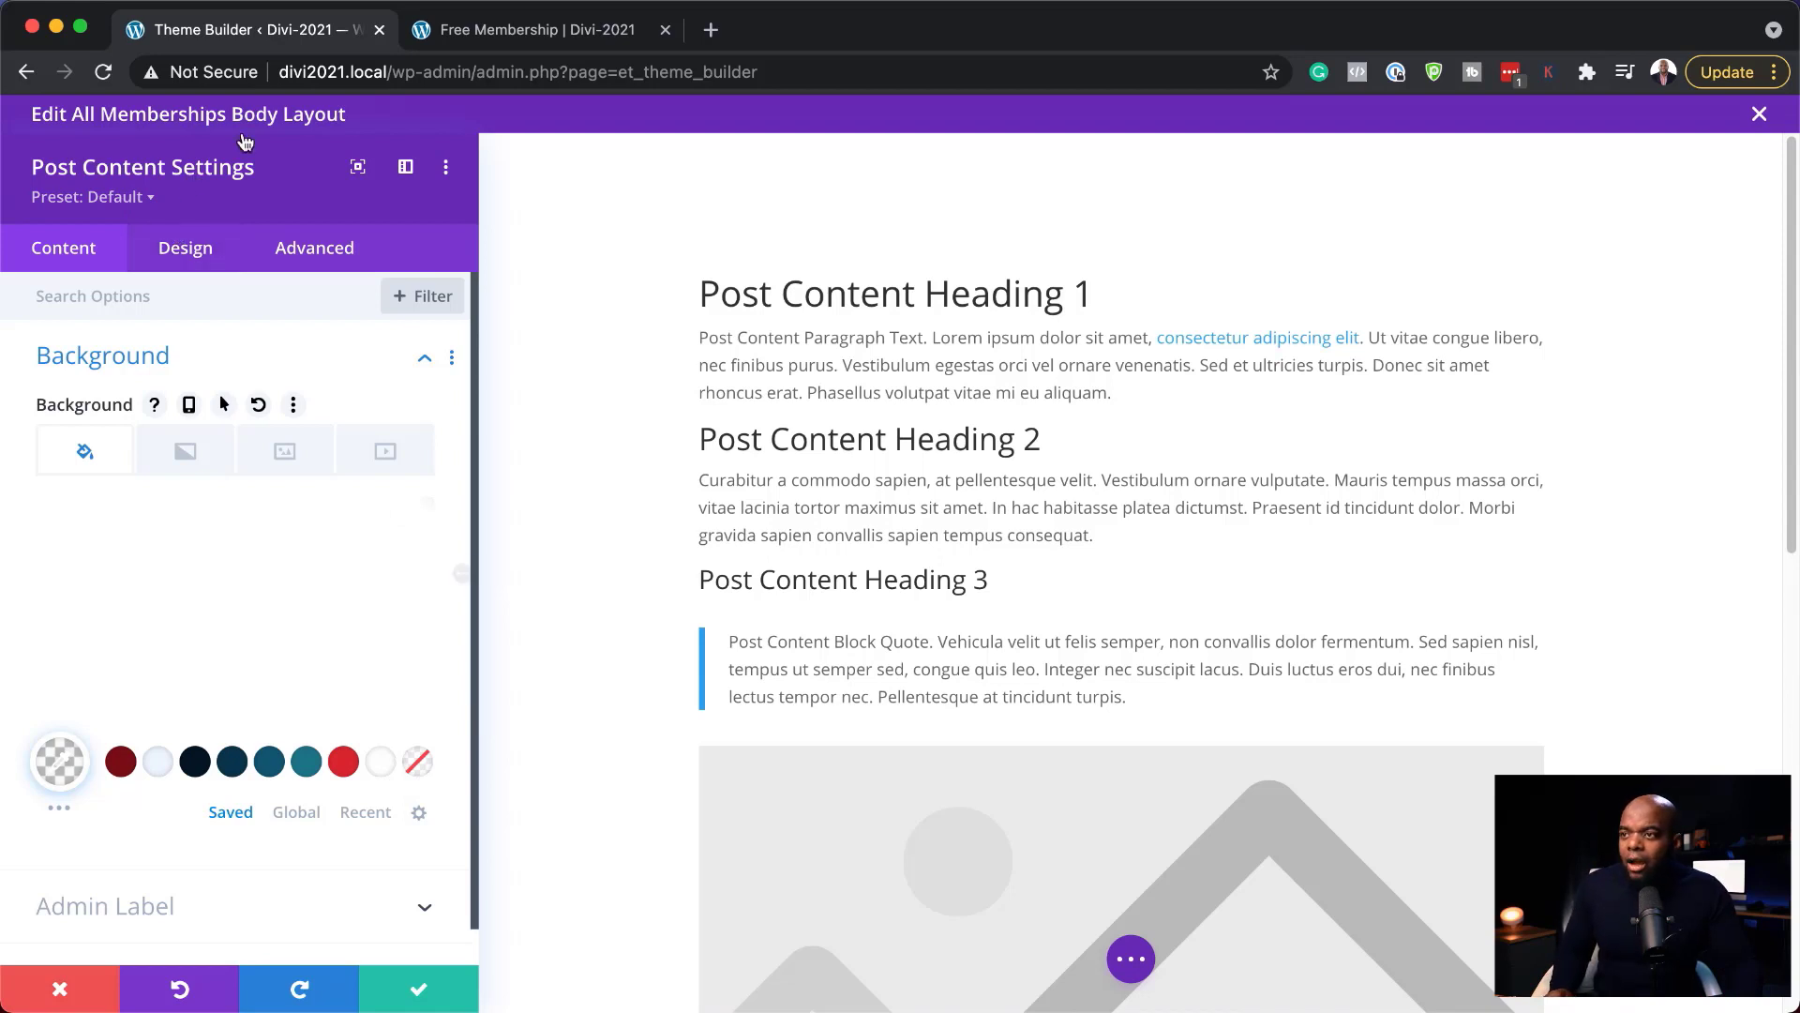
Set the Post Content module's body text to the Poppins font at 16px
click(186, 260)
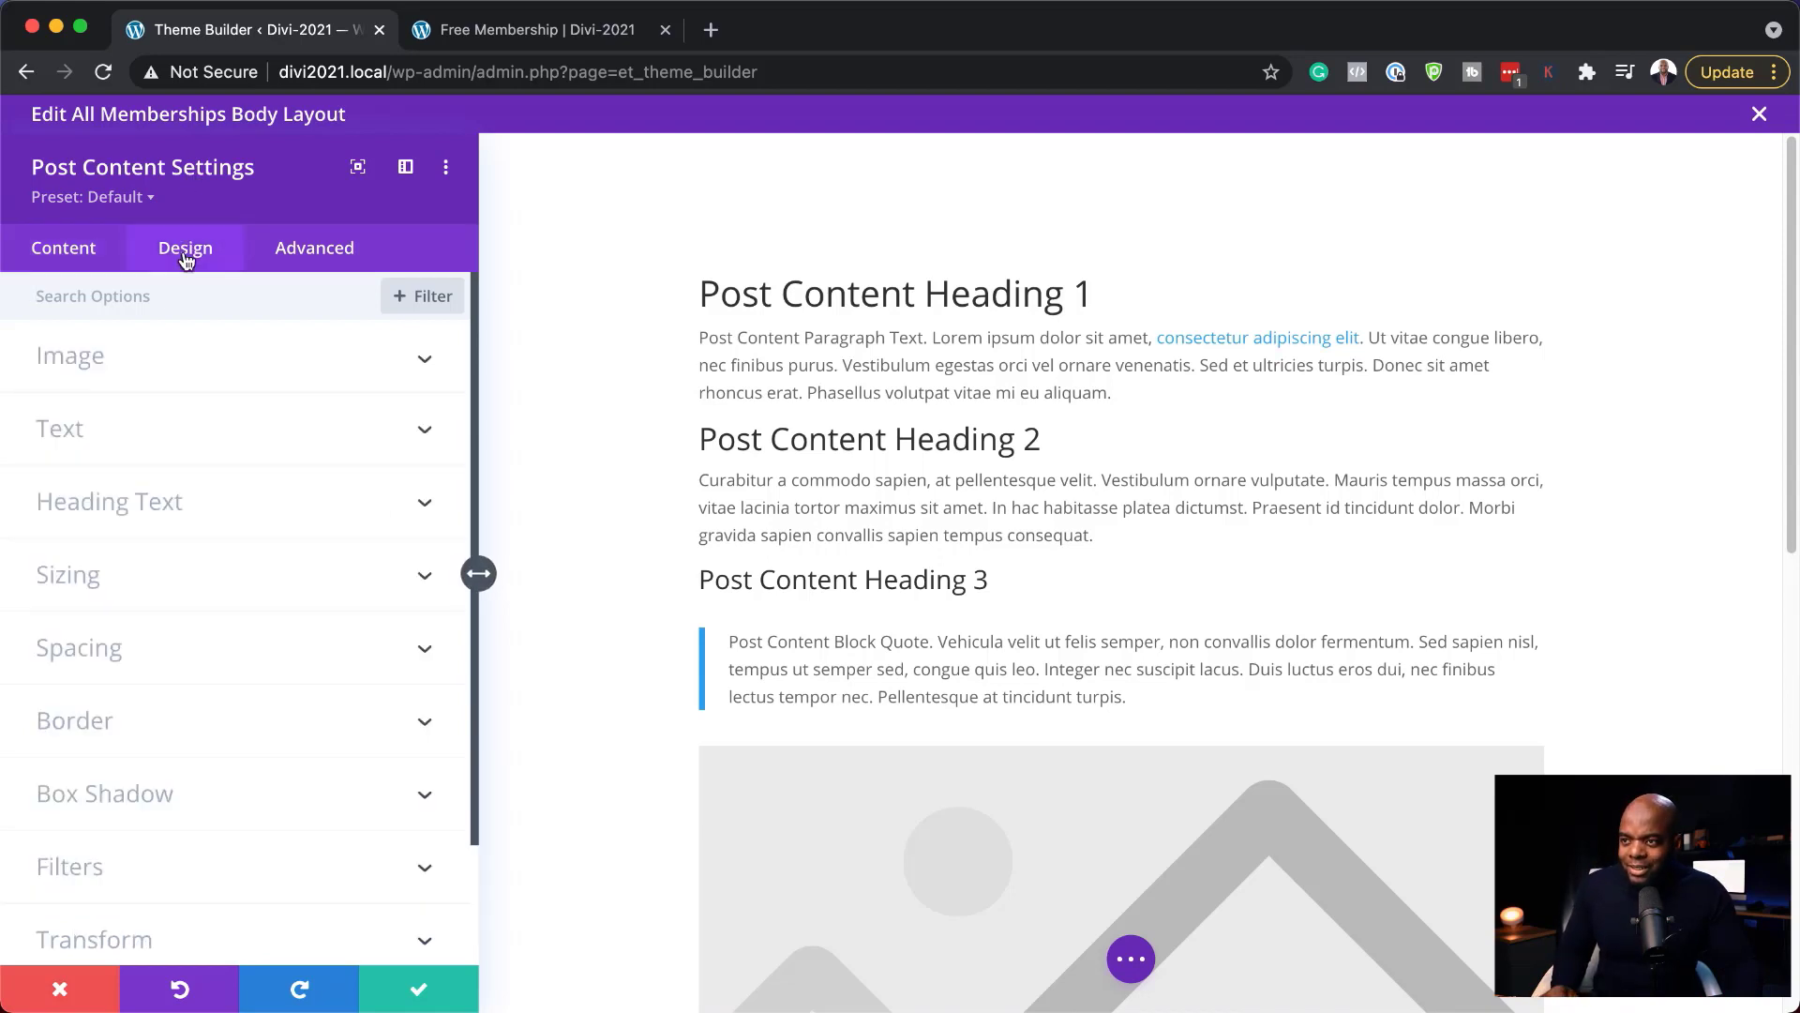
click(162, 447)
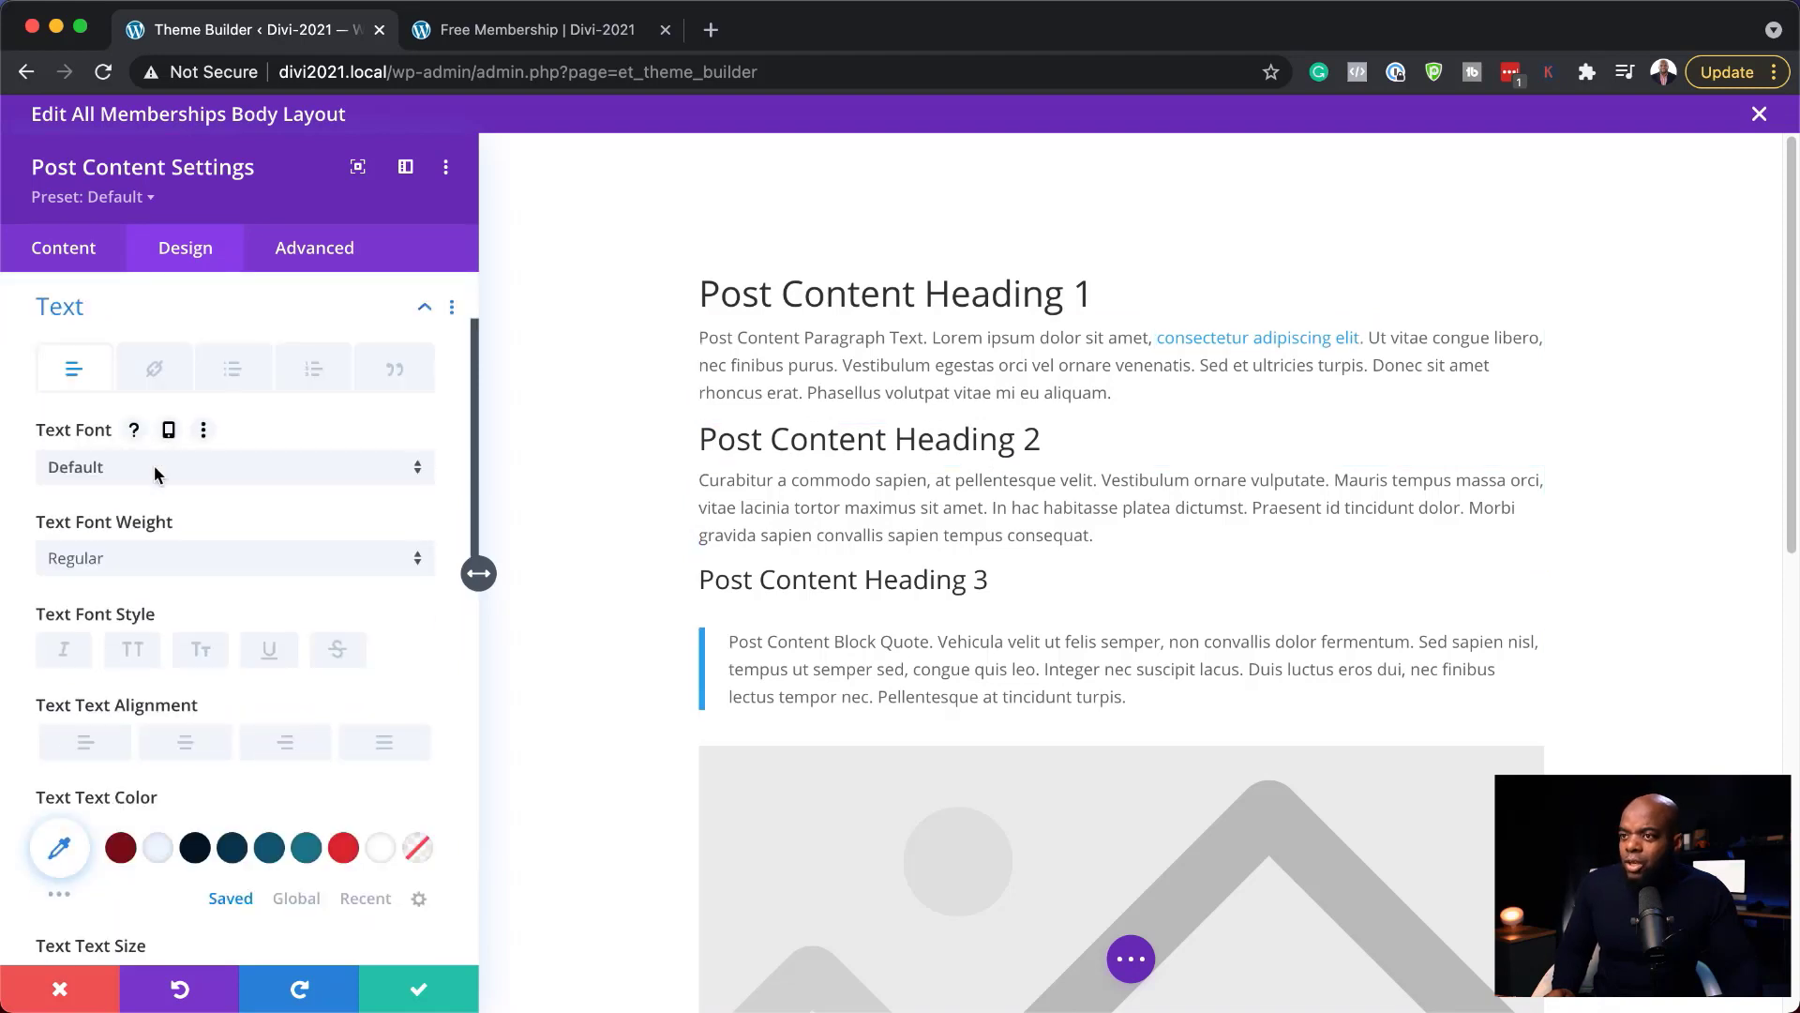
click(136, 480)
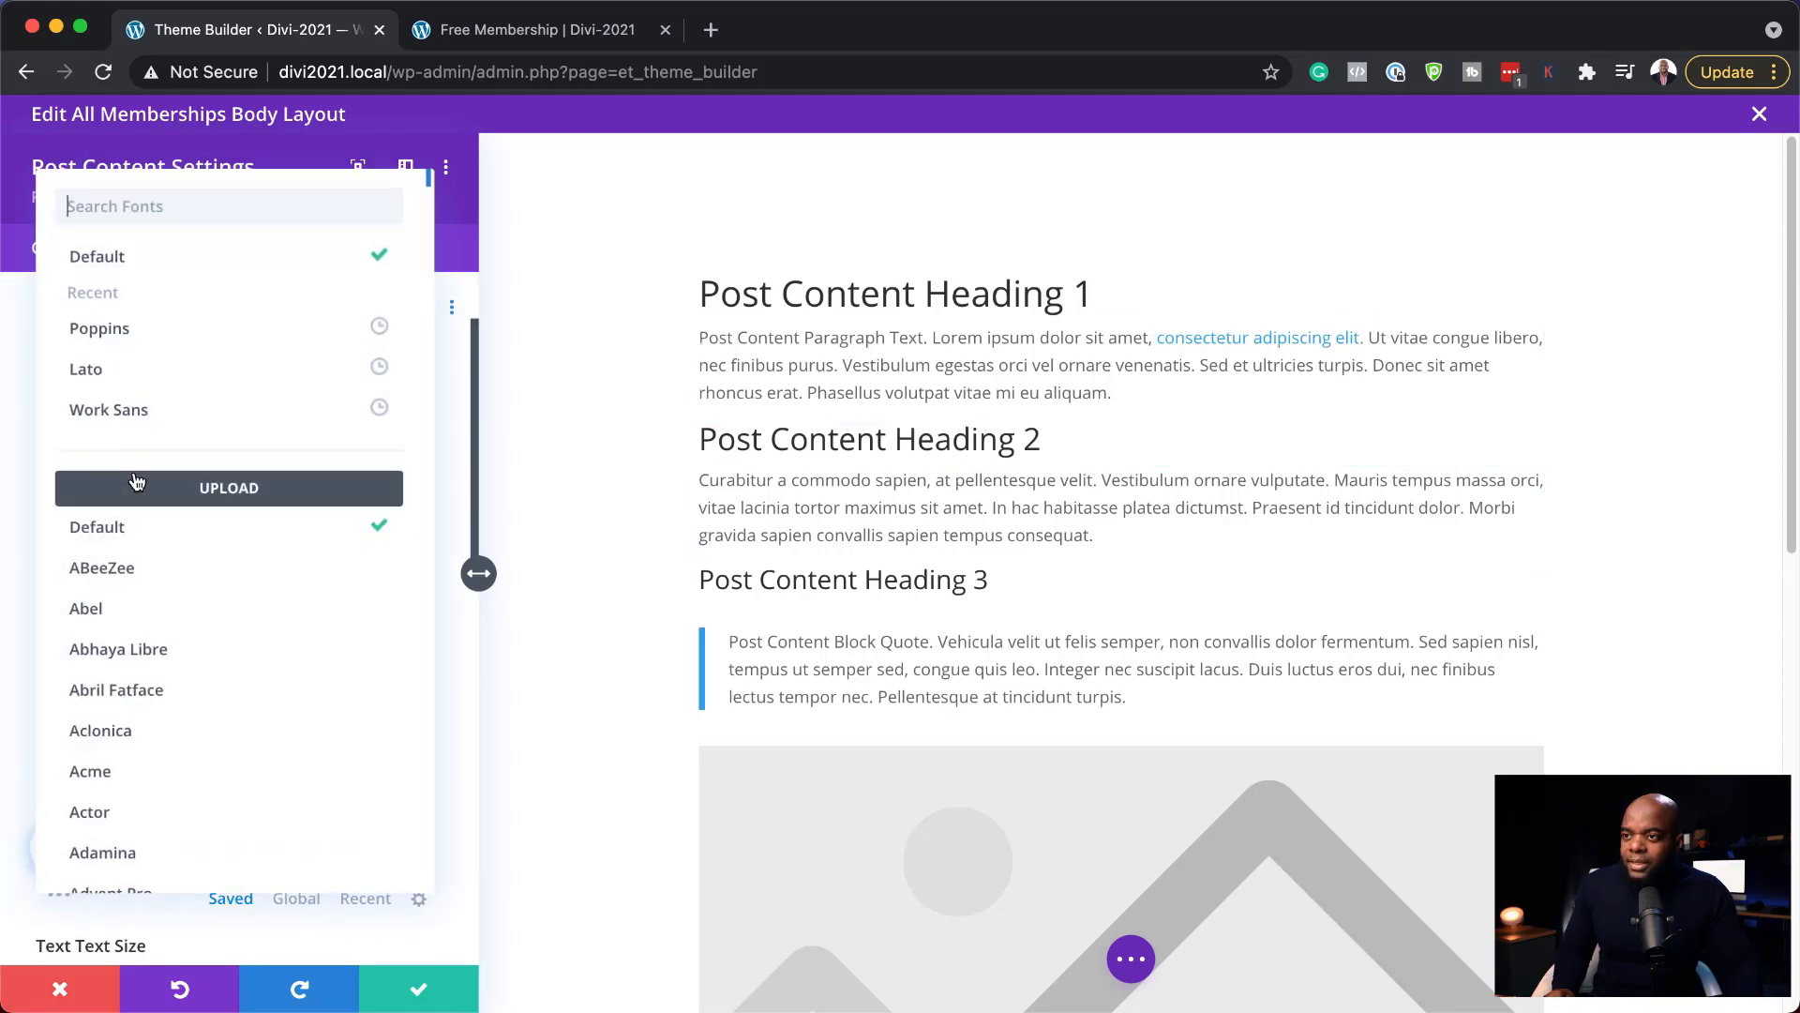
click(176, 331)
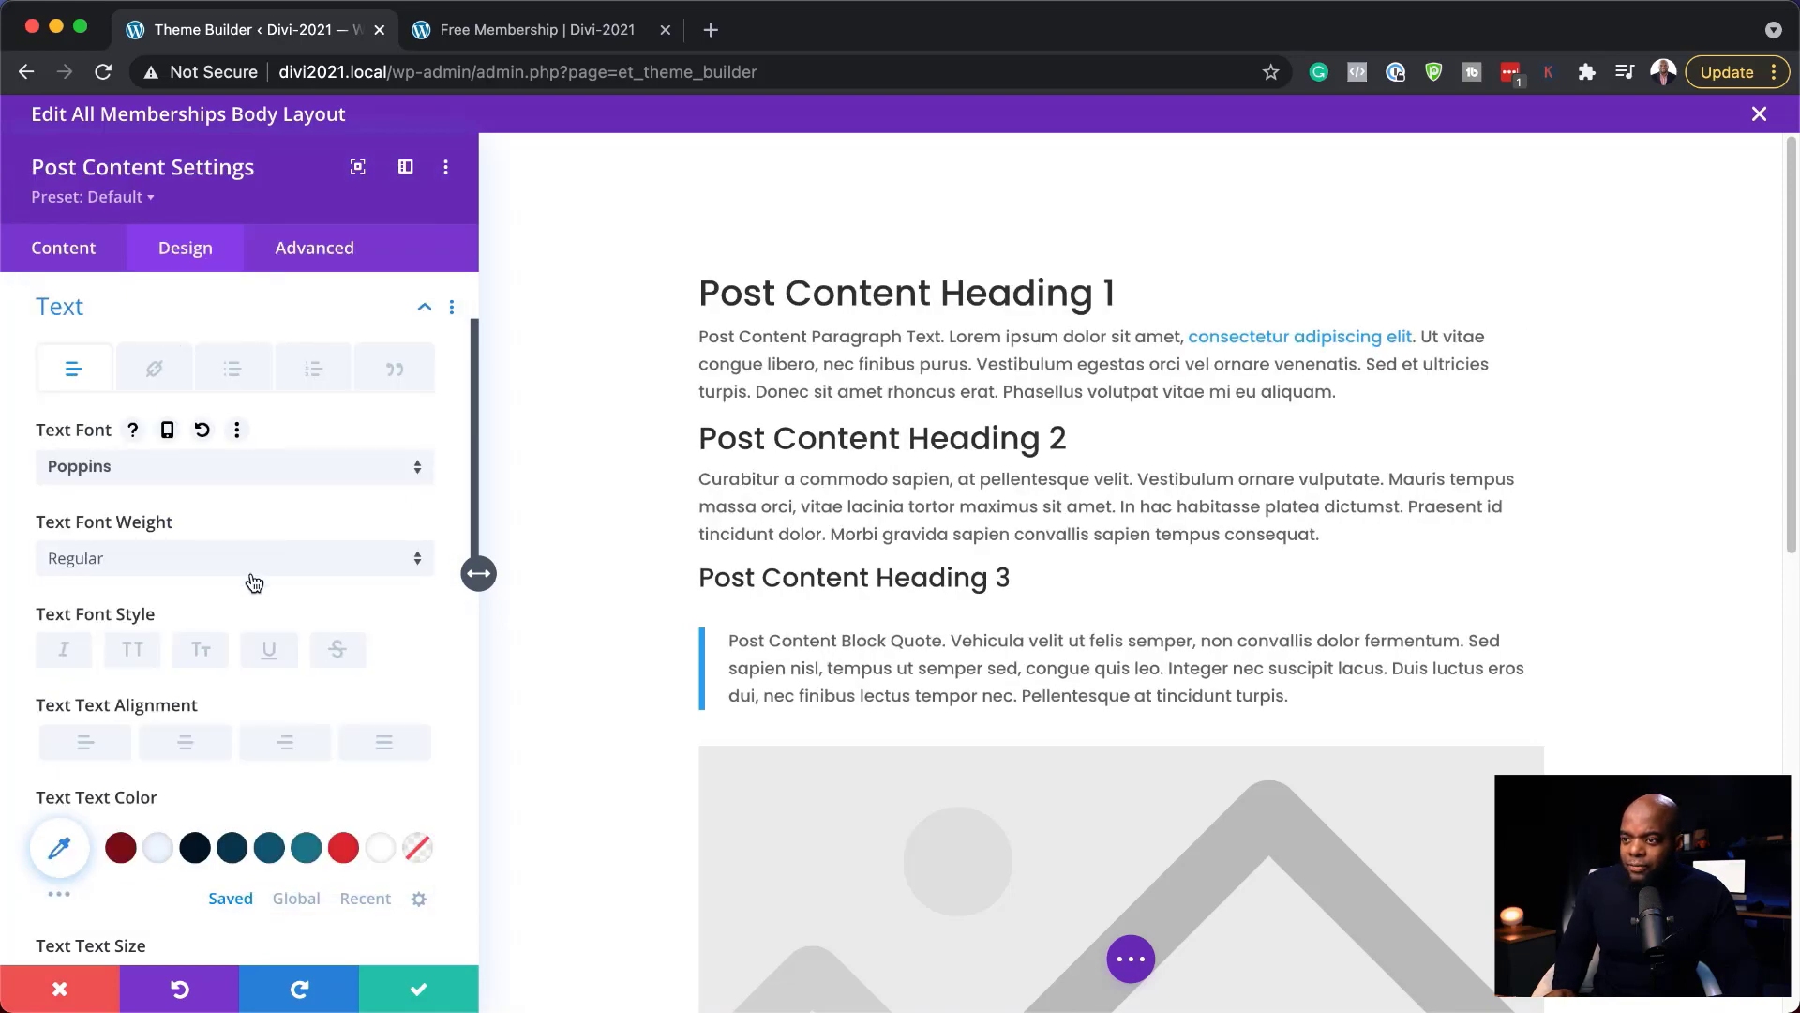
scroll(310, 807, down, 3)
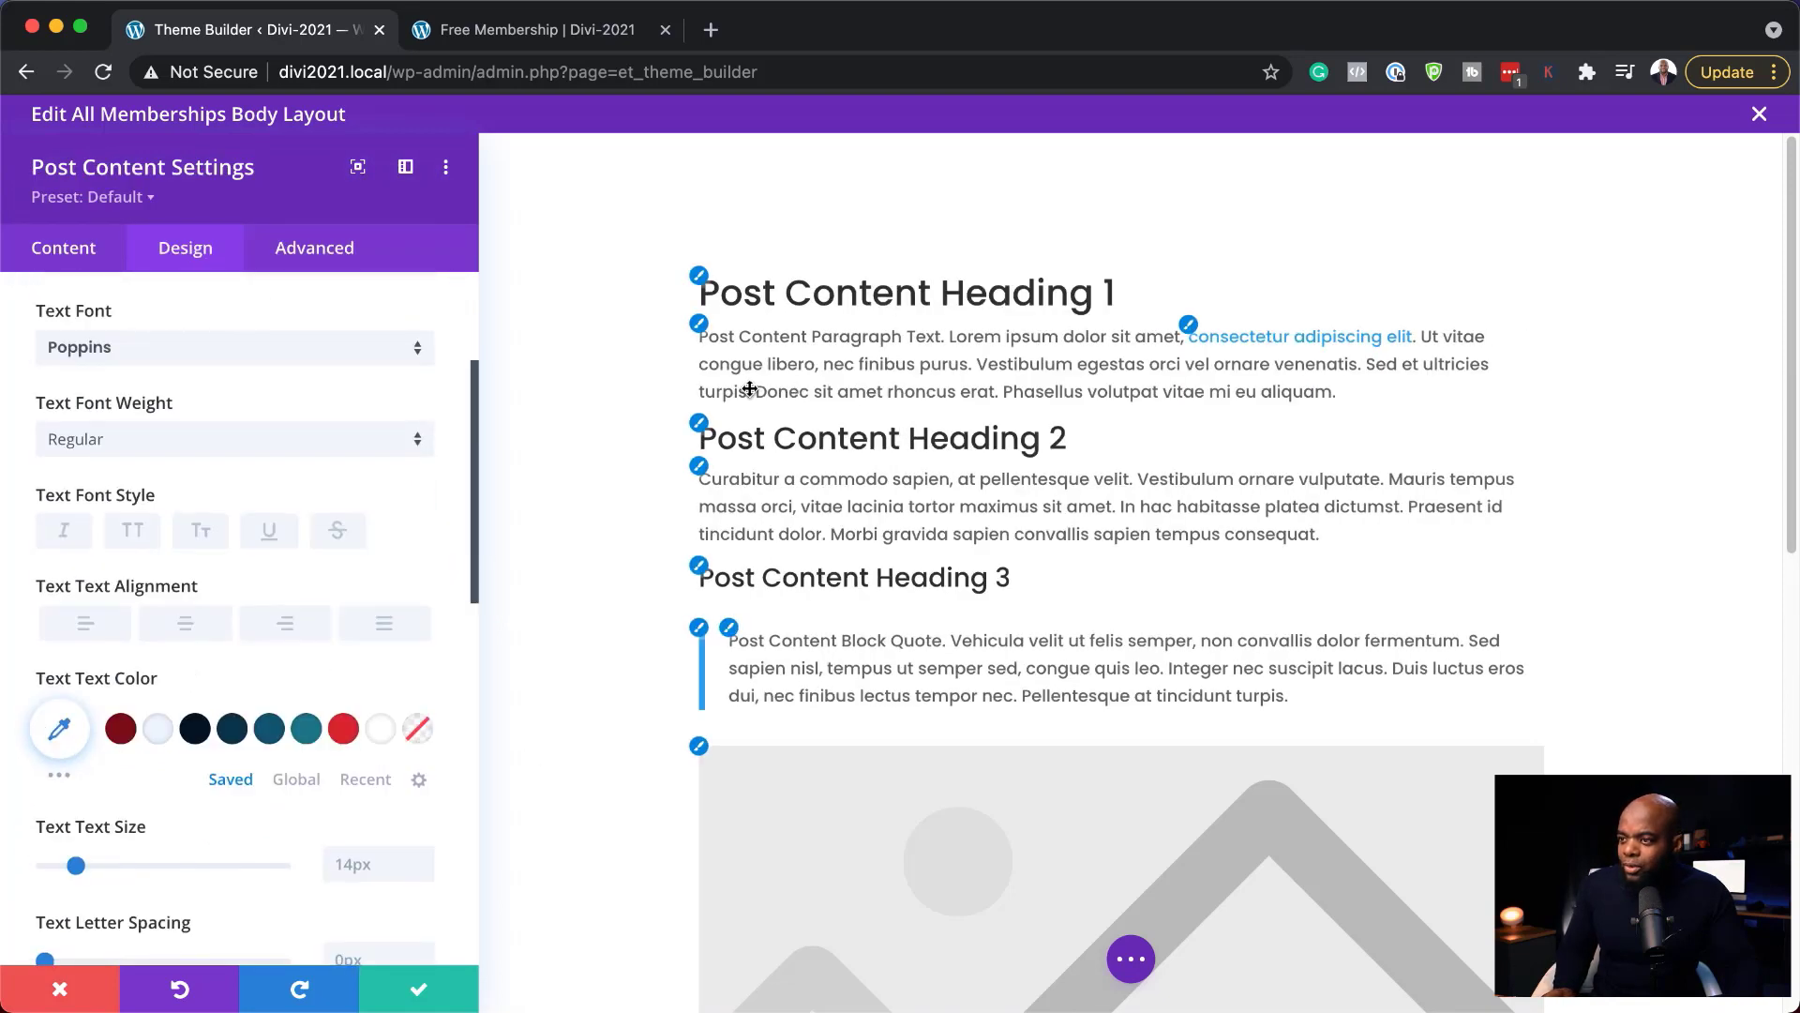
scroll(356, 722, down, 2)
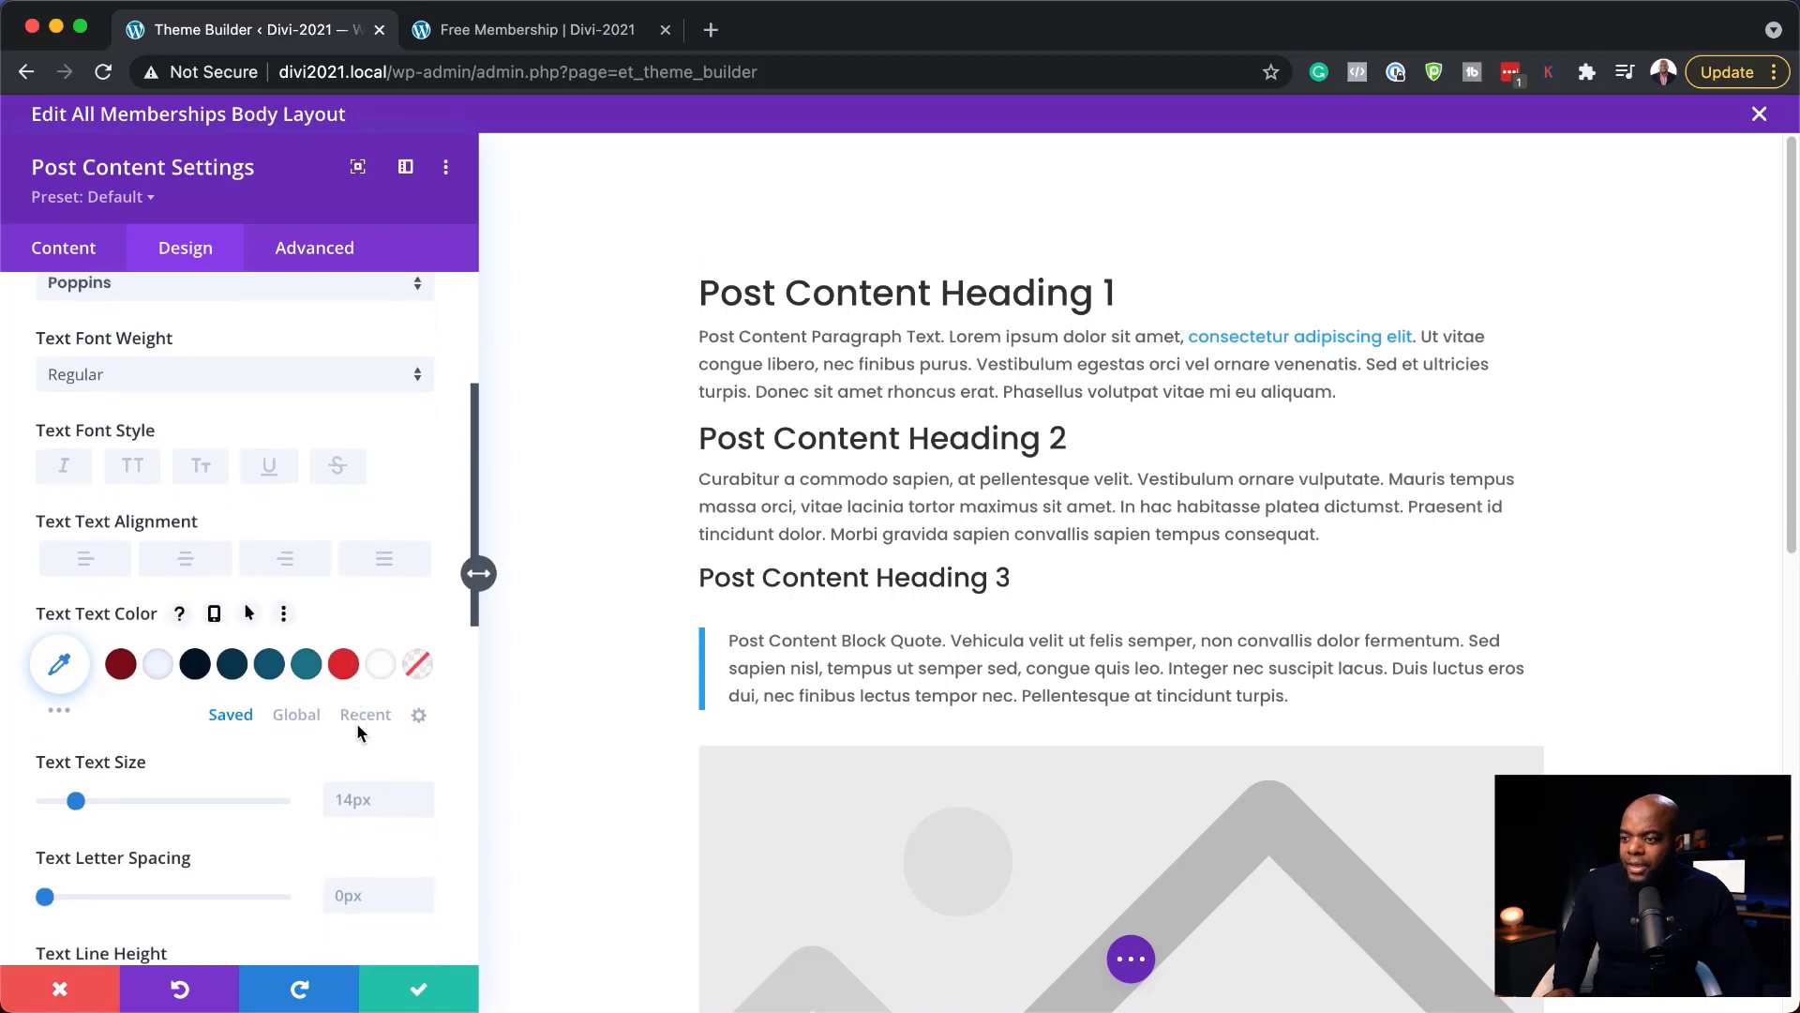
click(423, 799)
click(422, 799)
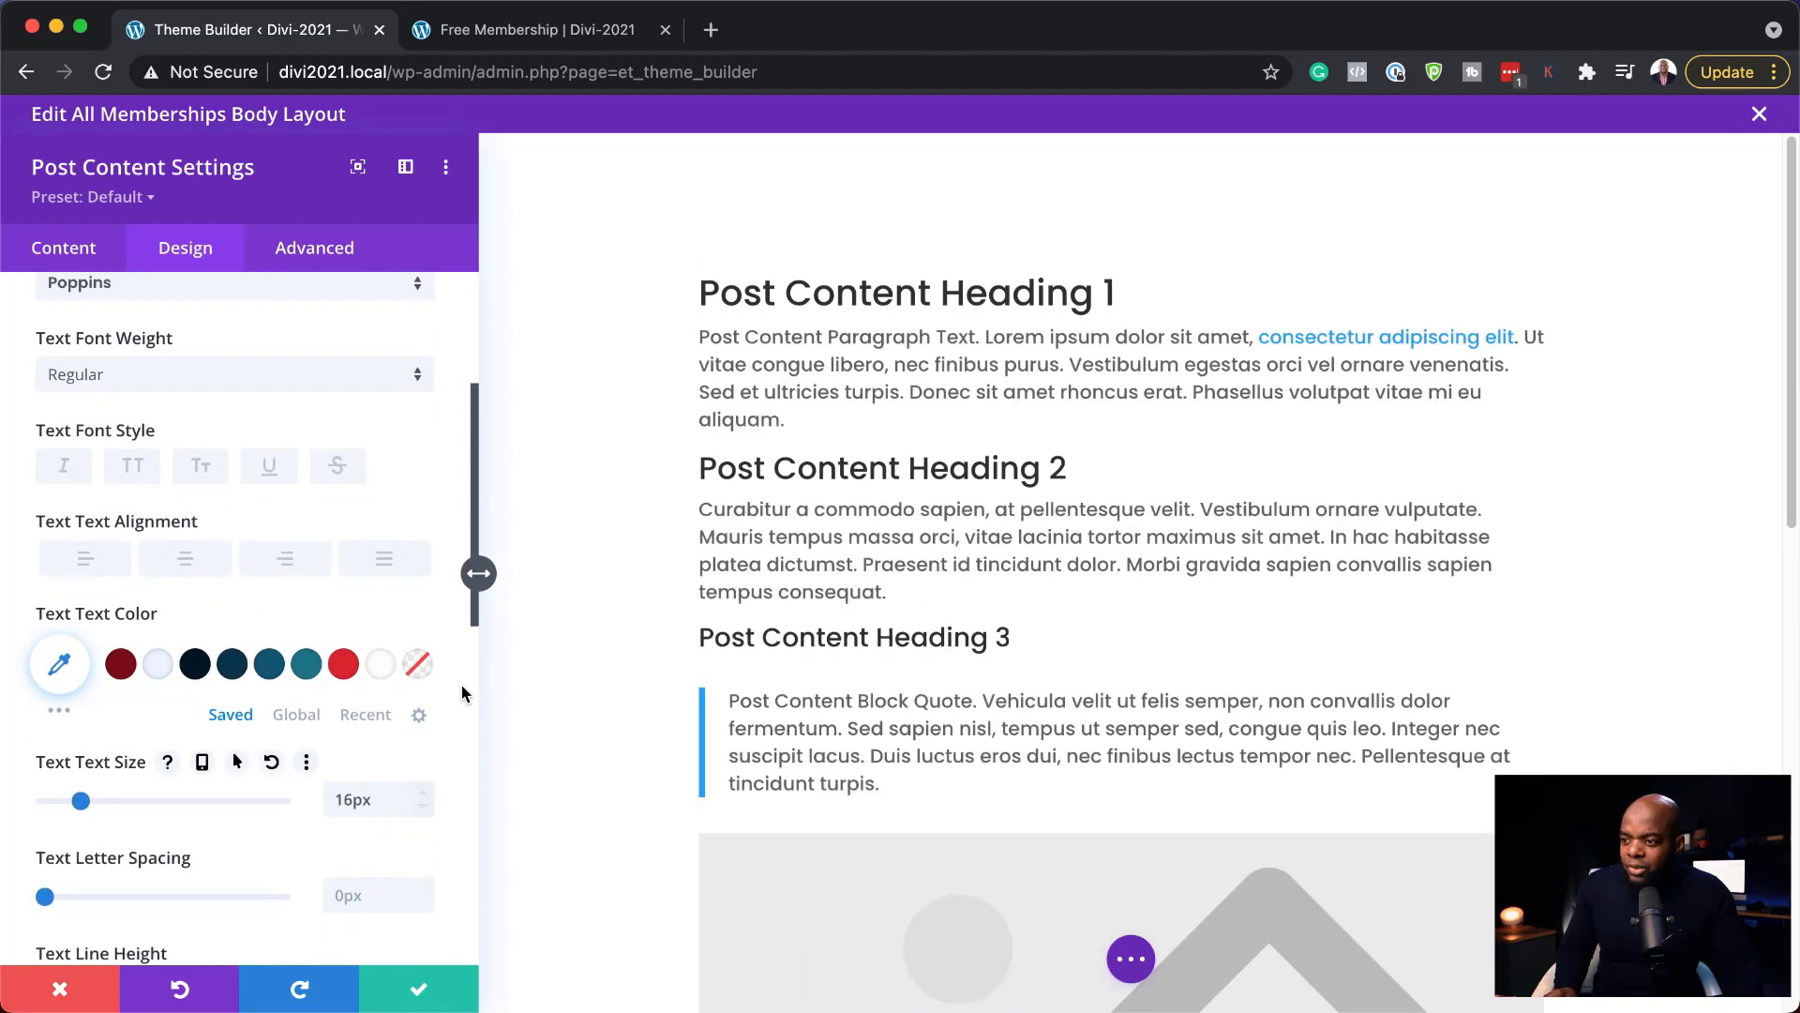
Set the Post Content body text's line height to 1.8em and its color to the saved dark teal-blue swatch
scroll(460, 690, down, 6)
click(350, 756)
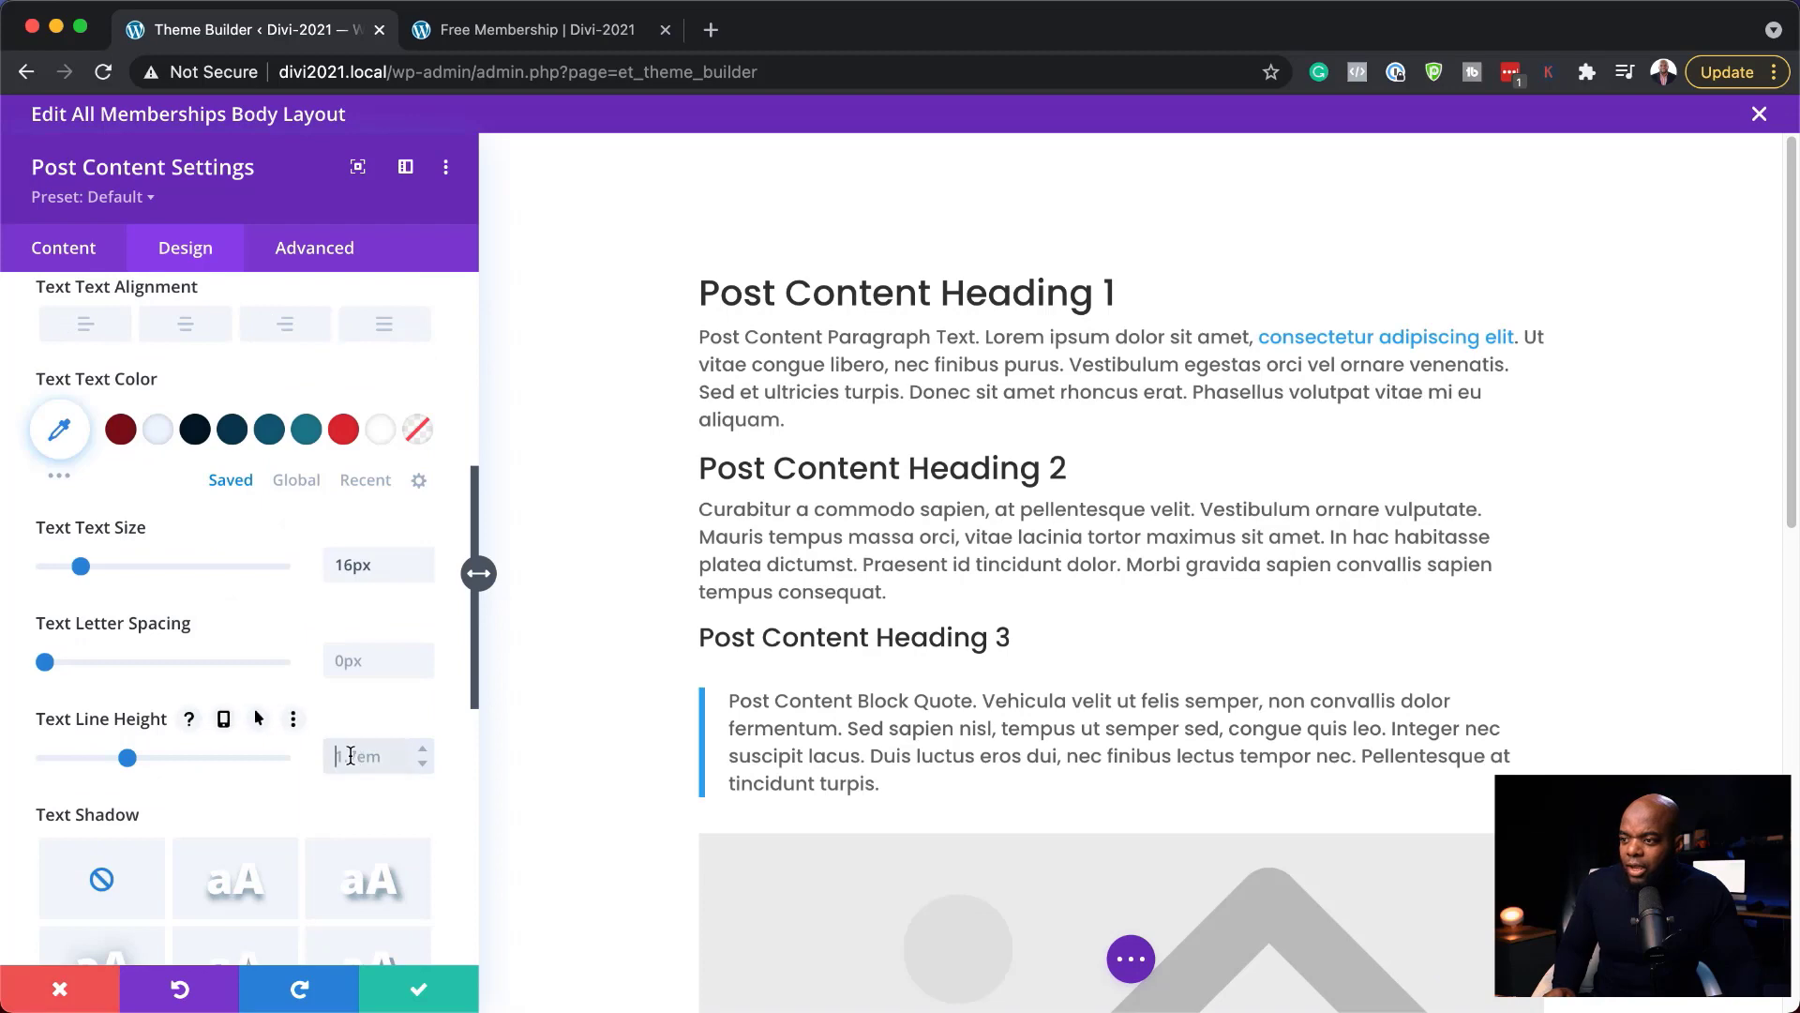
text(1)
click(424, 752)
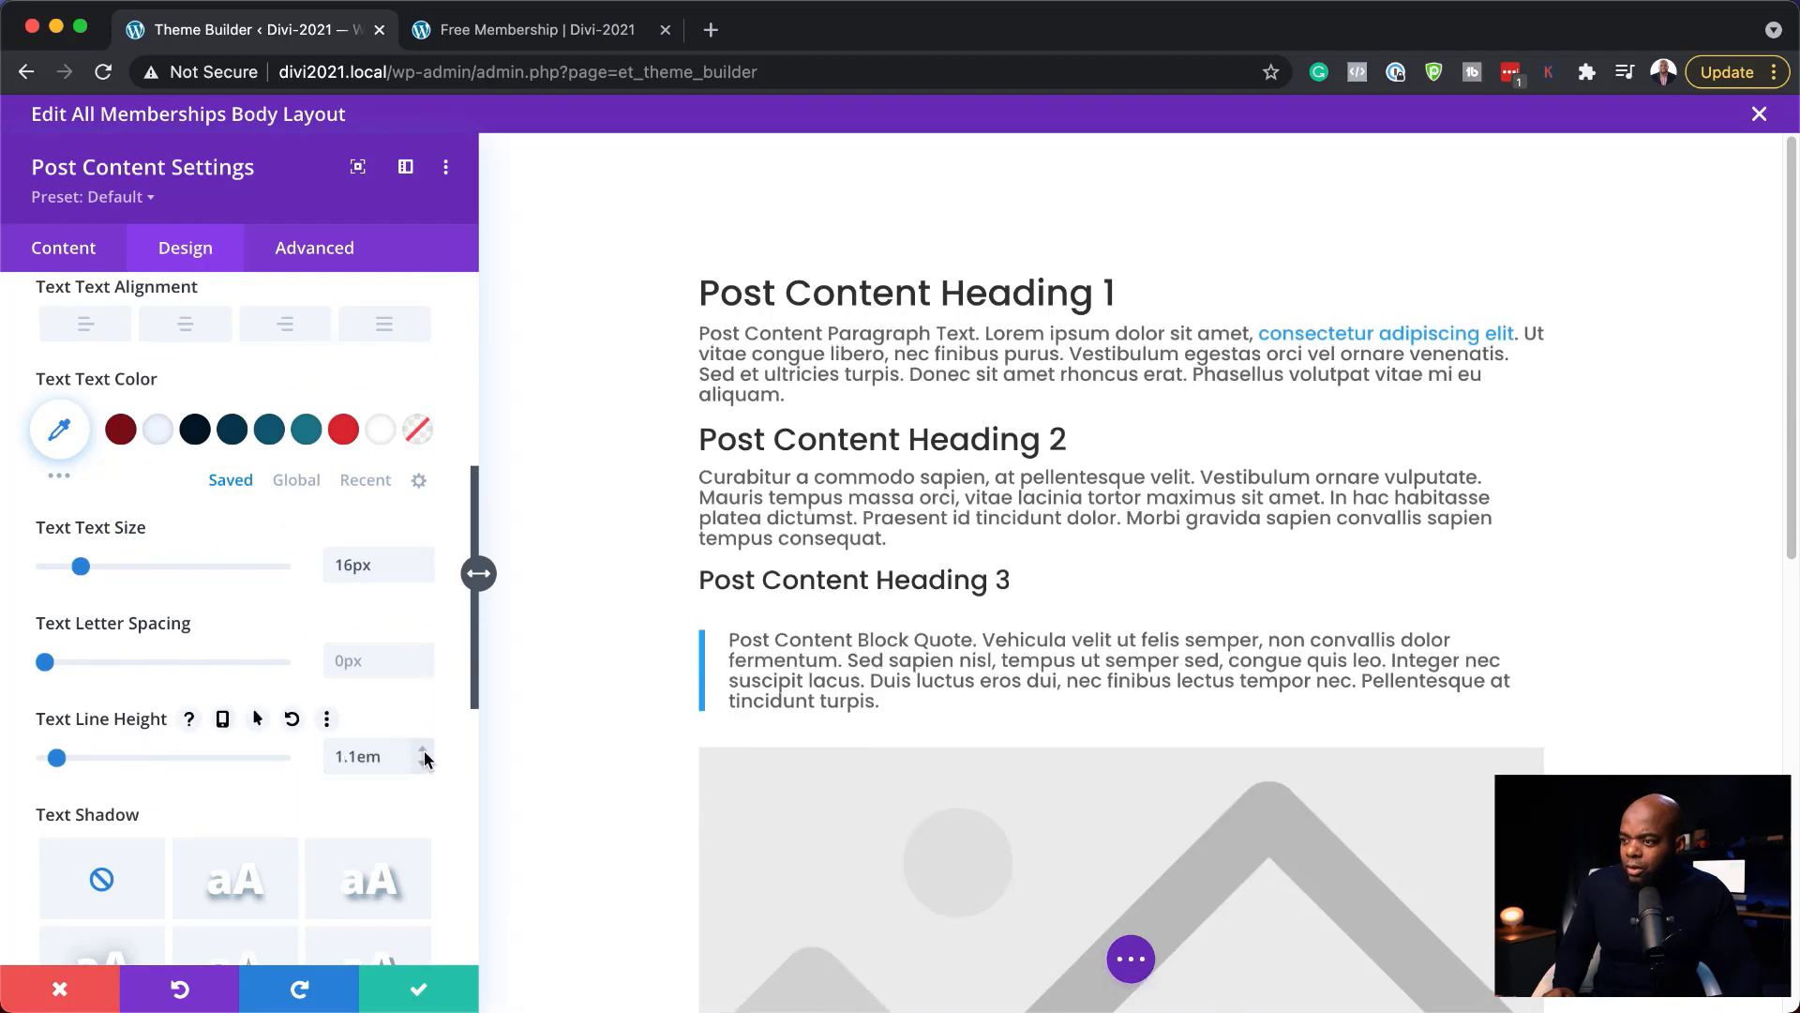
click(424, 752)
click(424, 752)
click(424, 752)
click(424, 752)
click(424, 752)
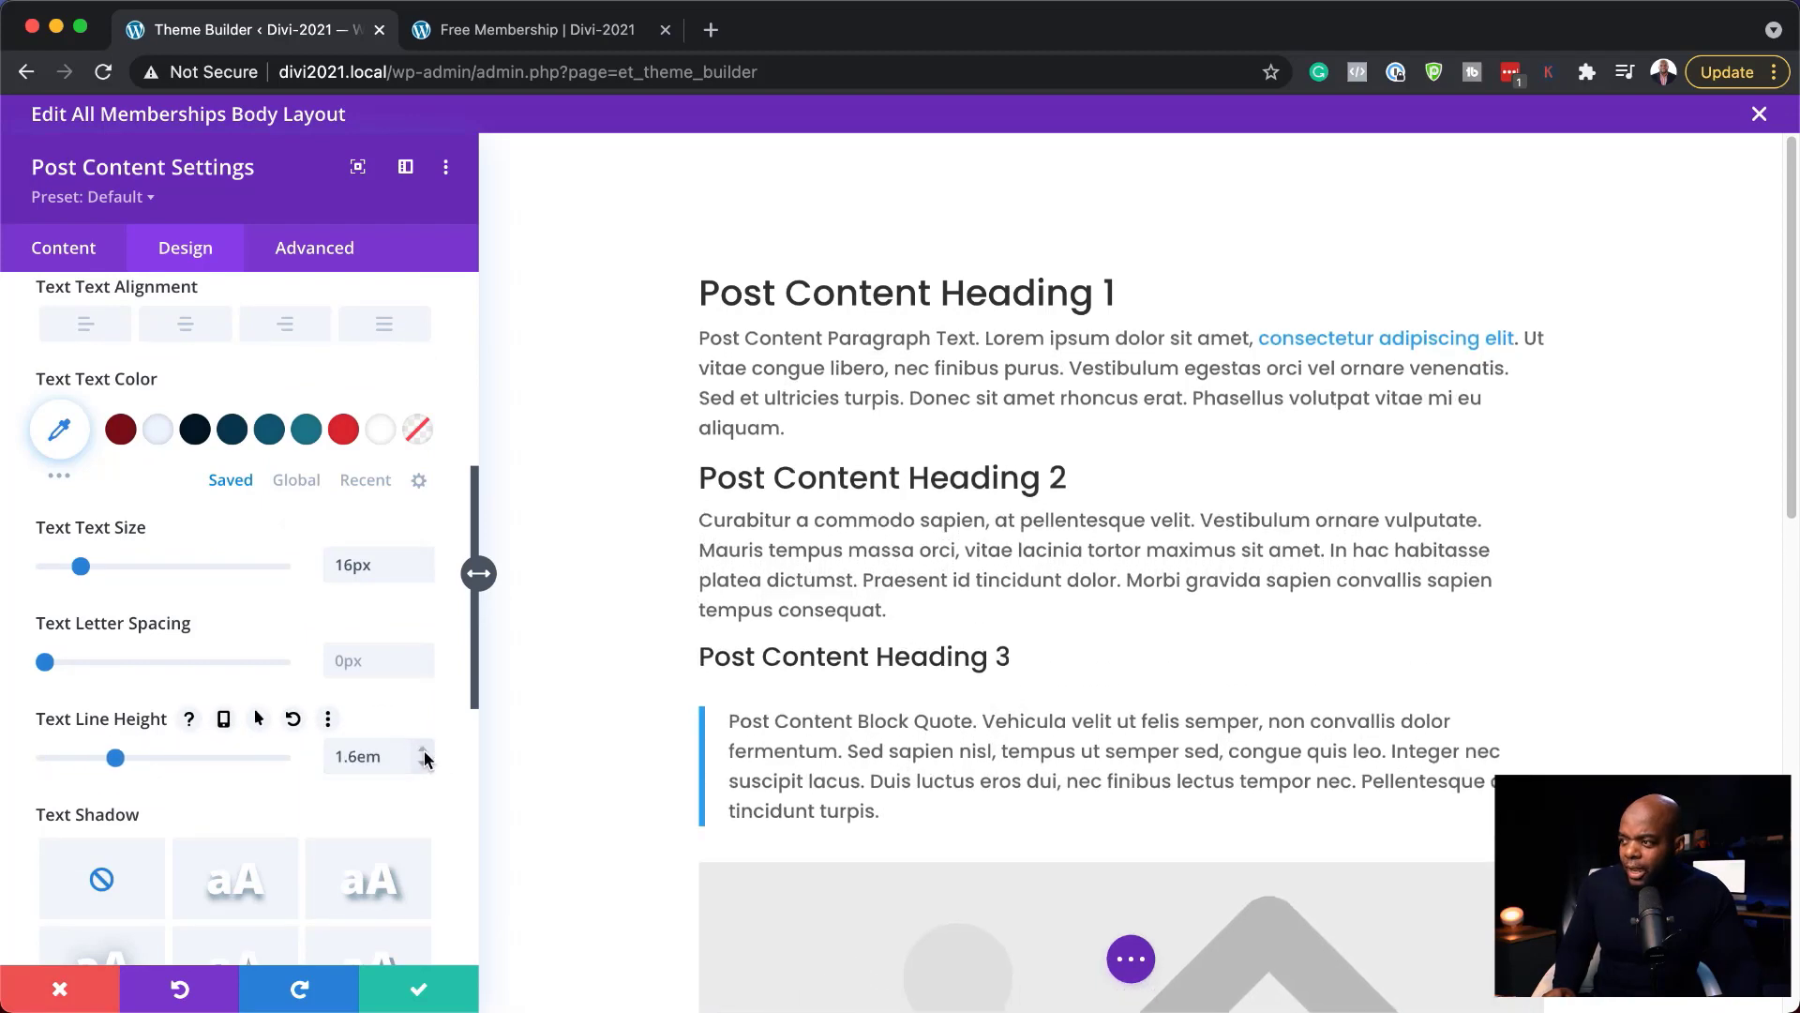
click(424, 756)
click(424, 754)
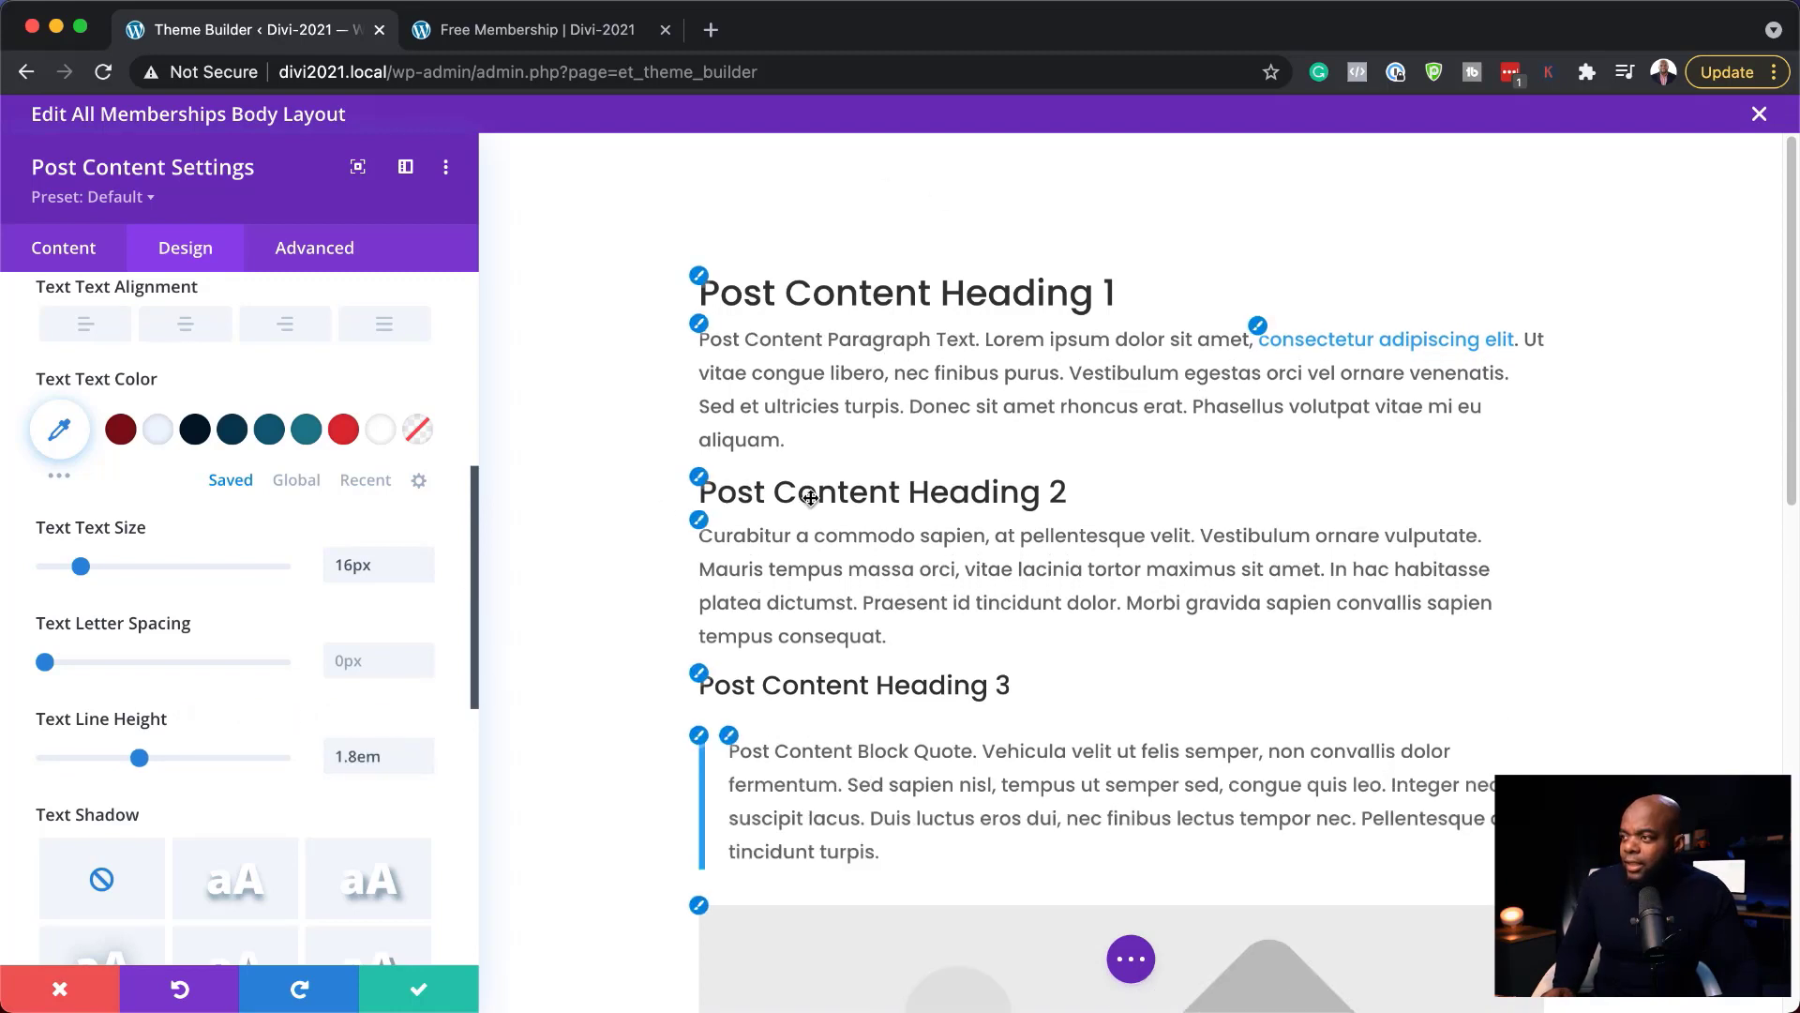
click(306, 432)
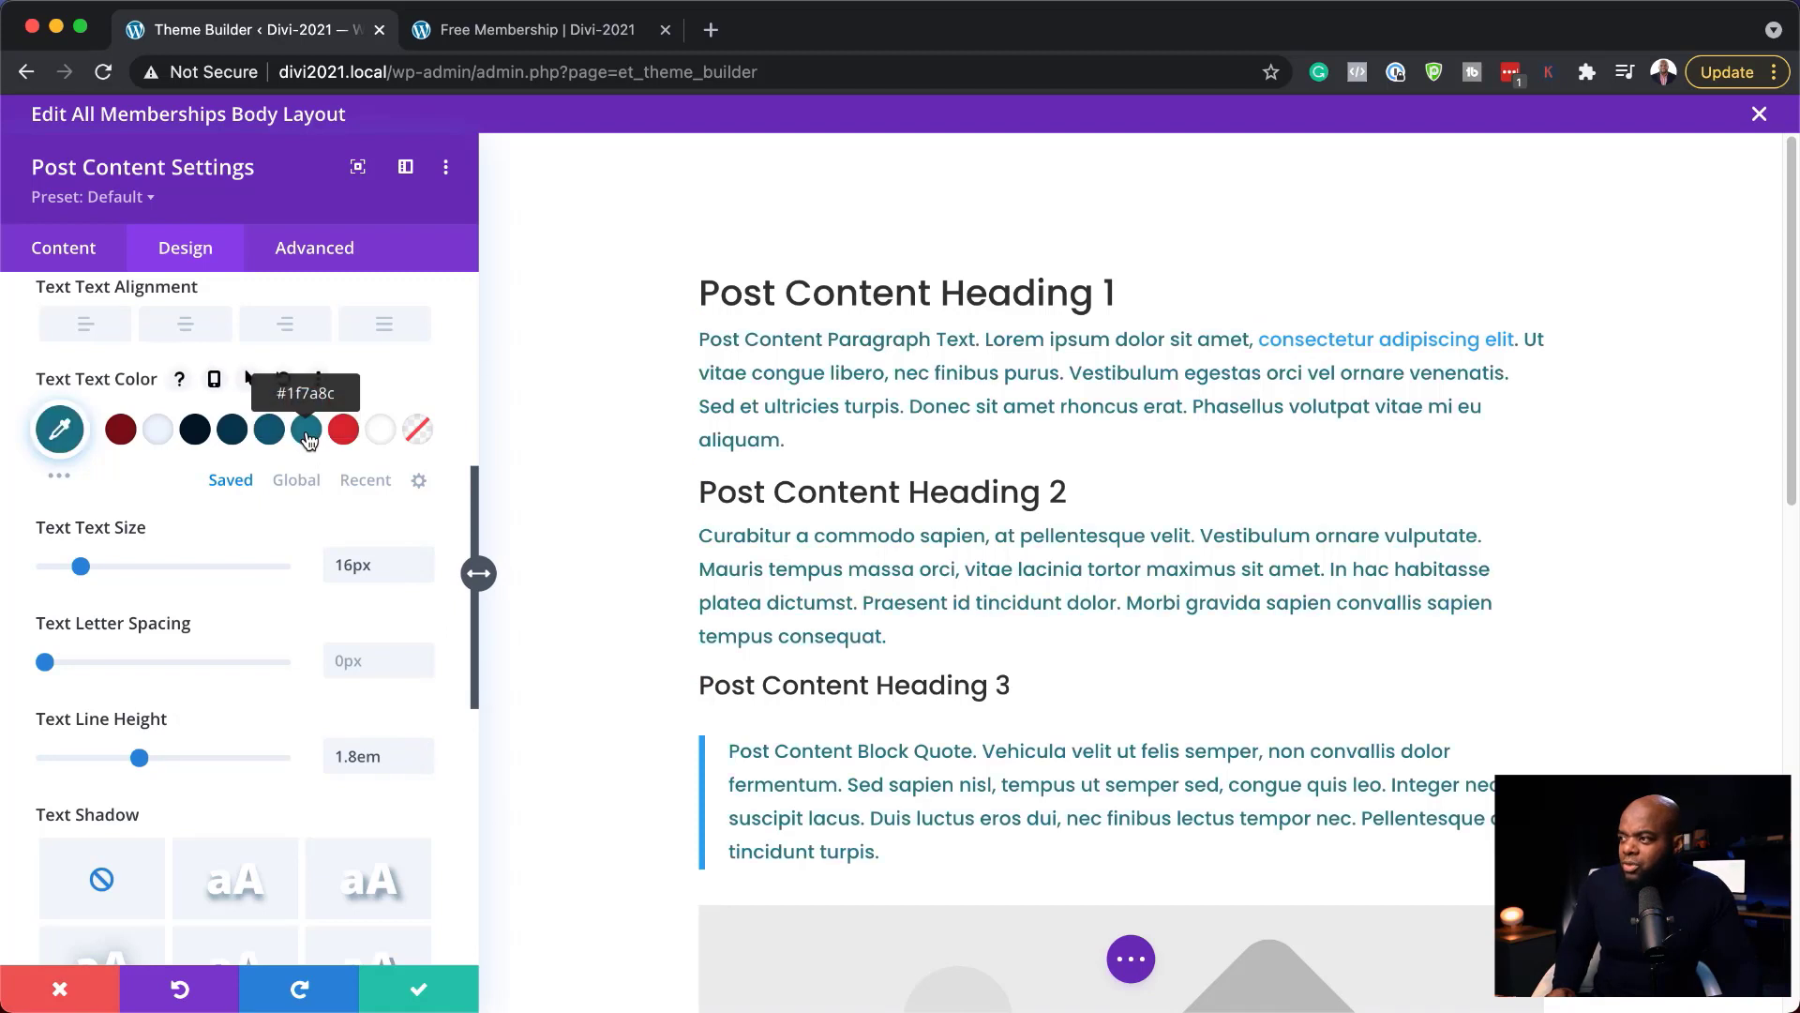
click(280, 438)
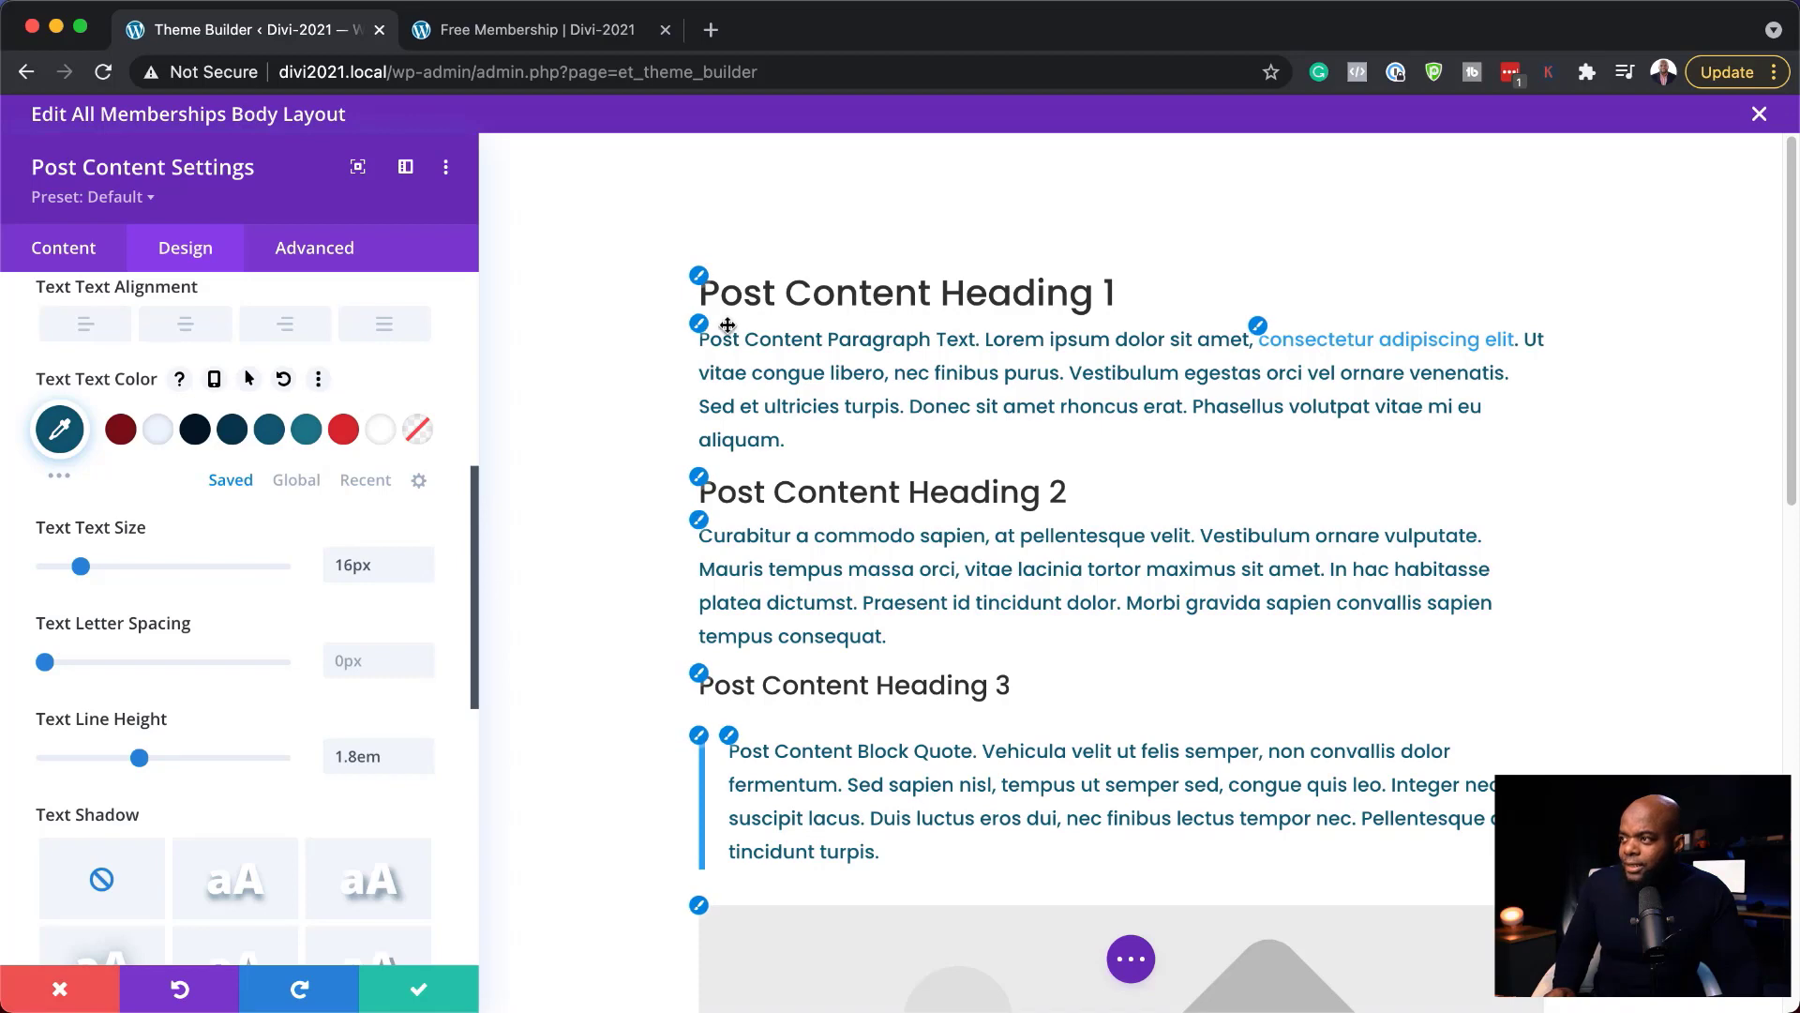
Set the Post Content module's Heading 1 text to the Poppins font with Bold weight
click(698, 277)
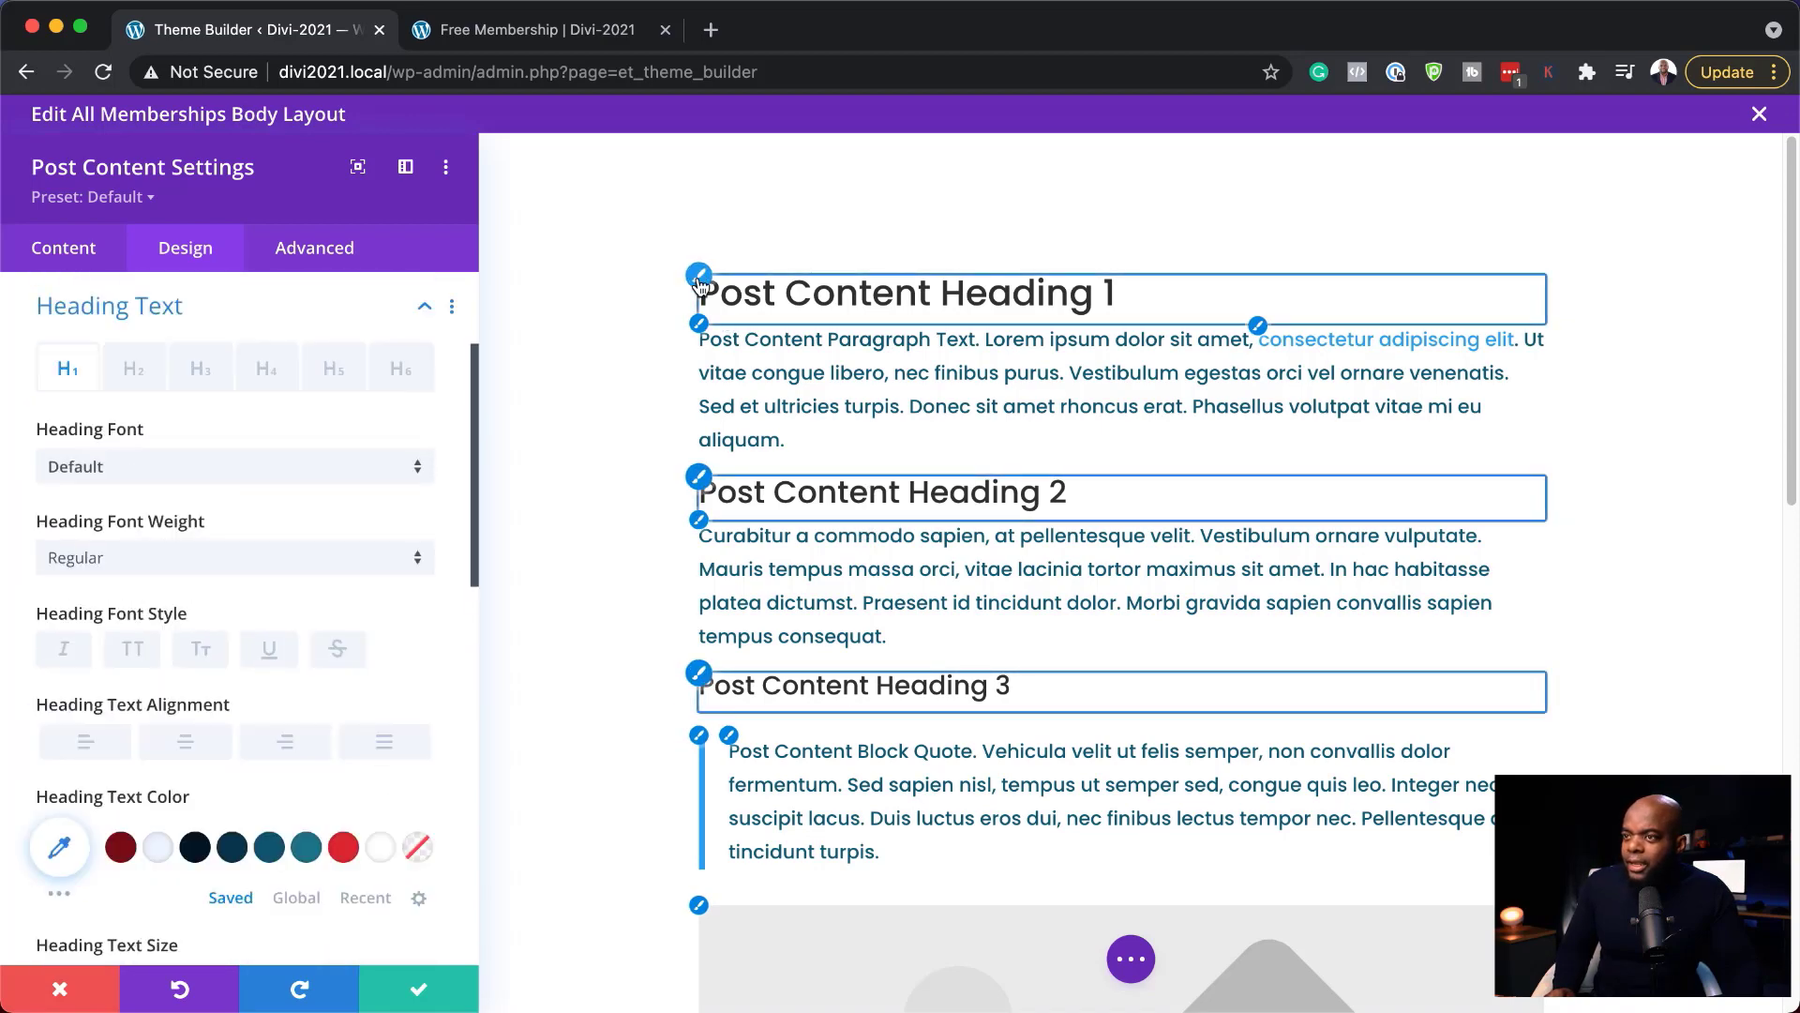
click(288, 480)
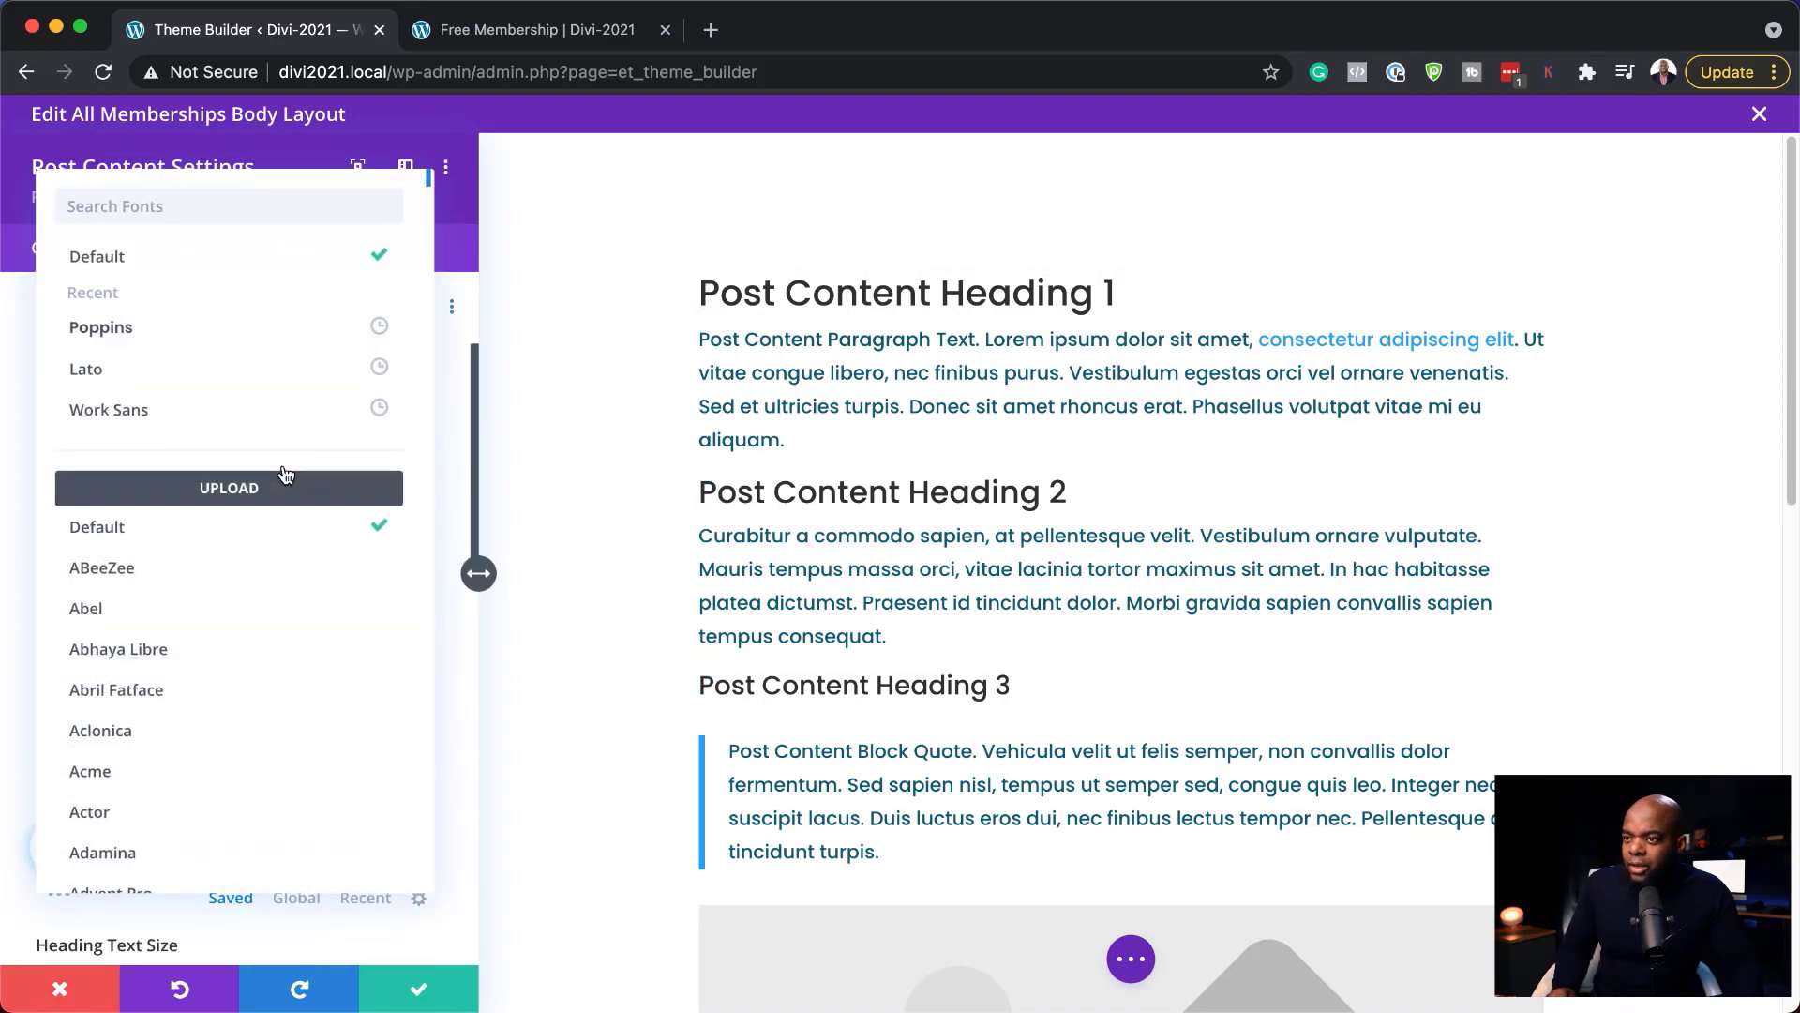
click(213, 324)
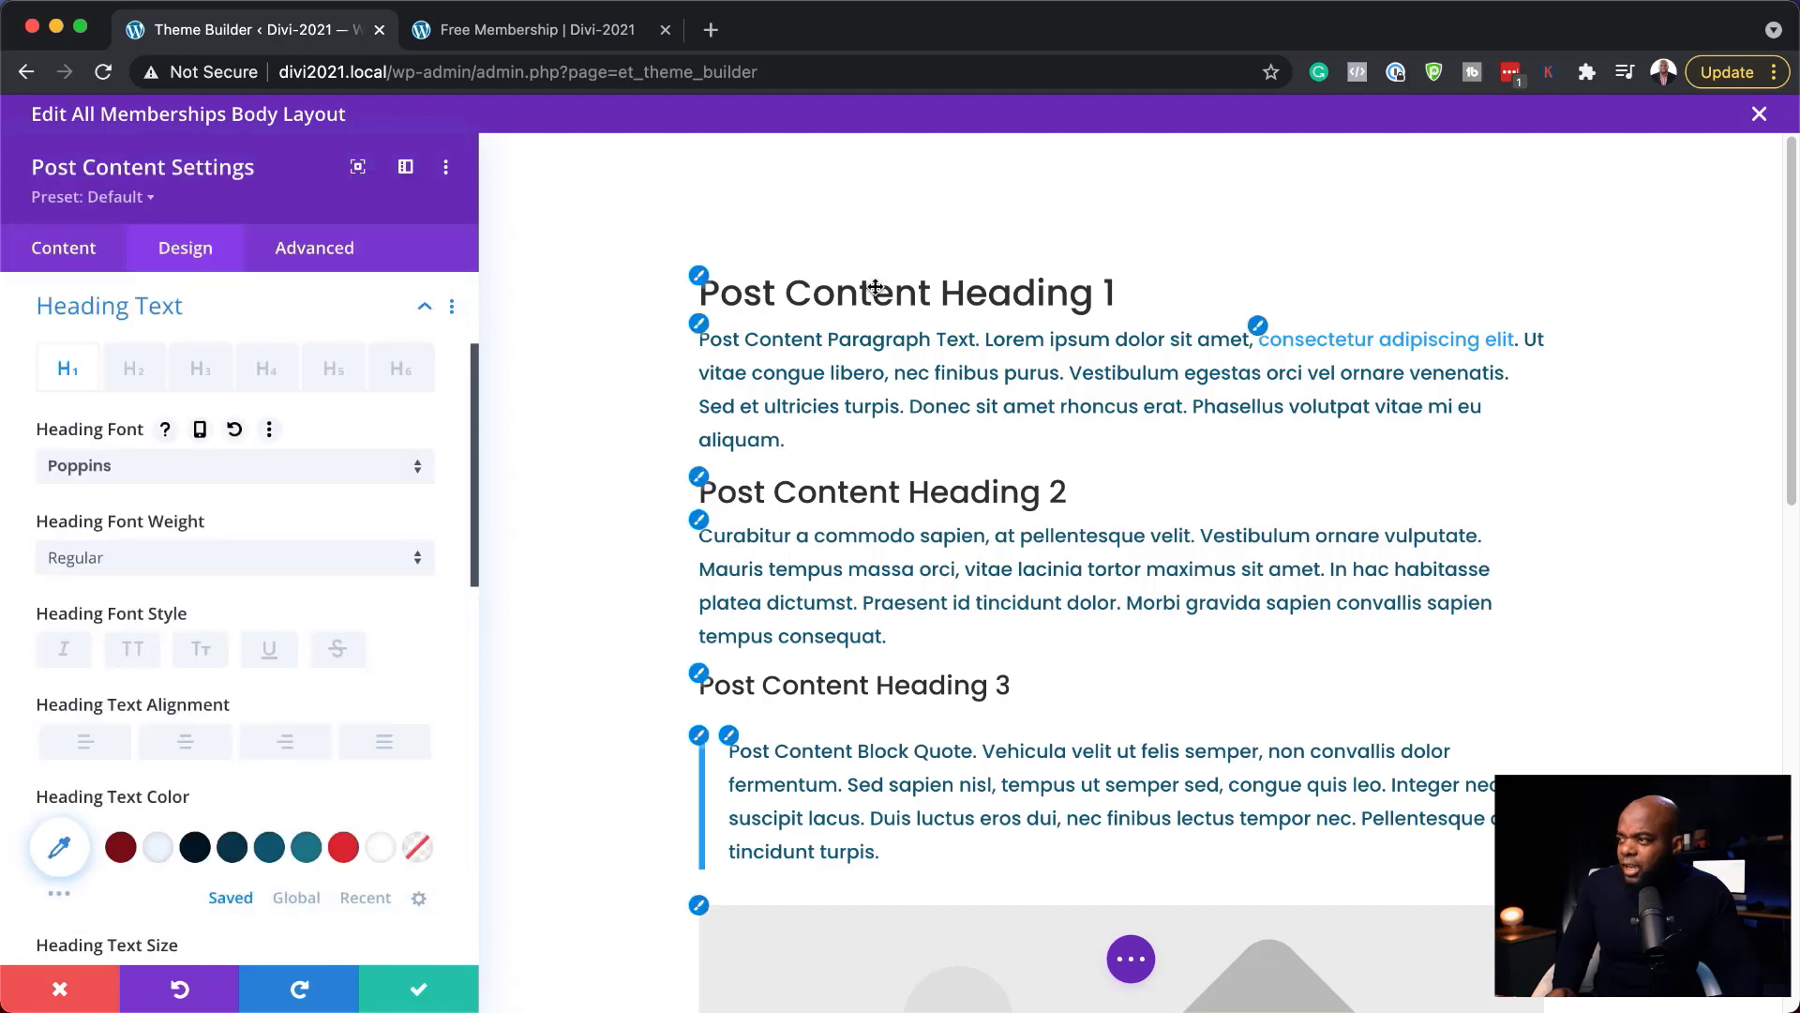
click(128, 558)
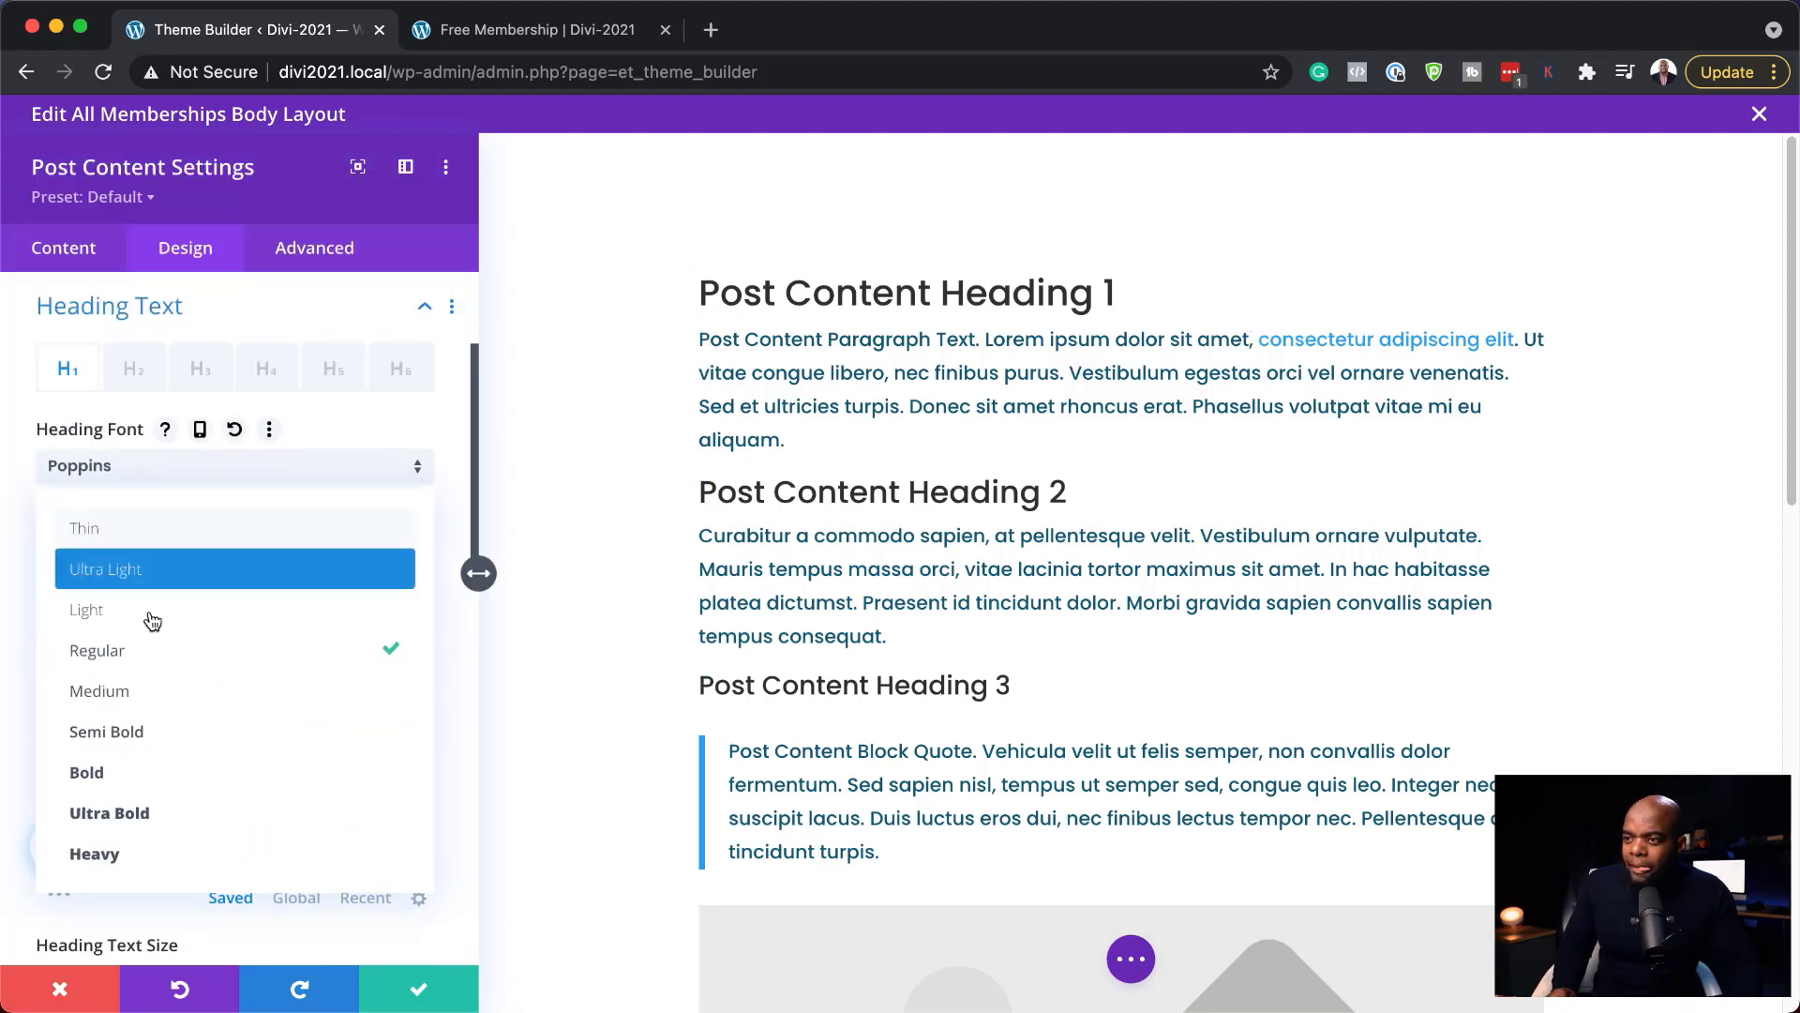
click(178, 779)
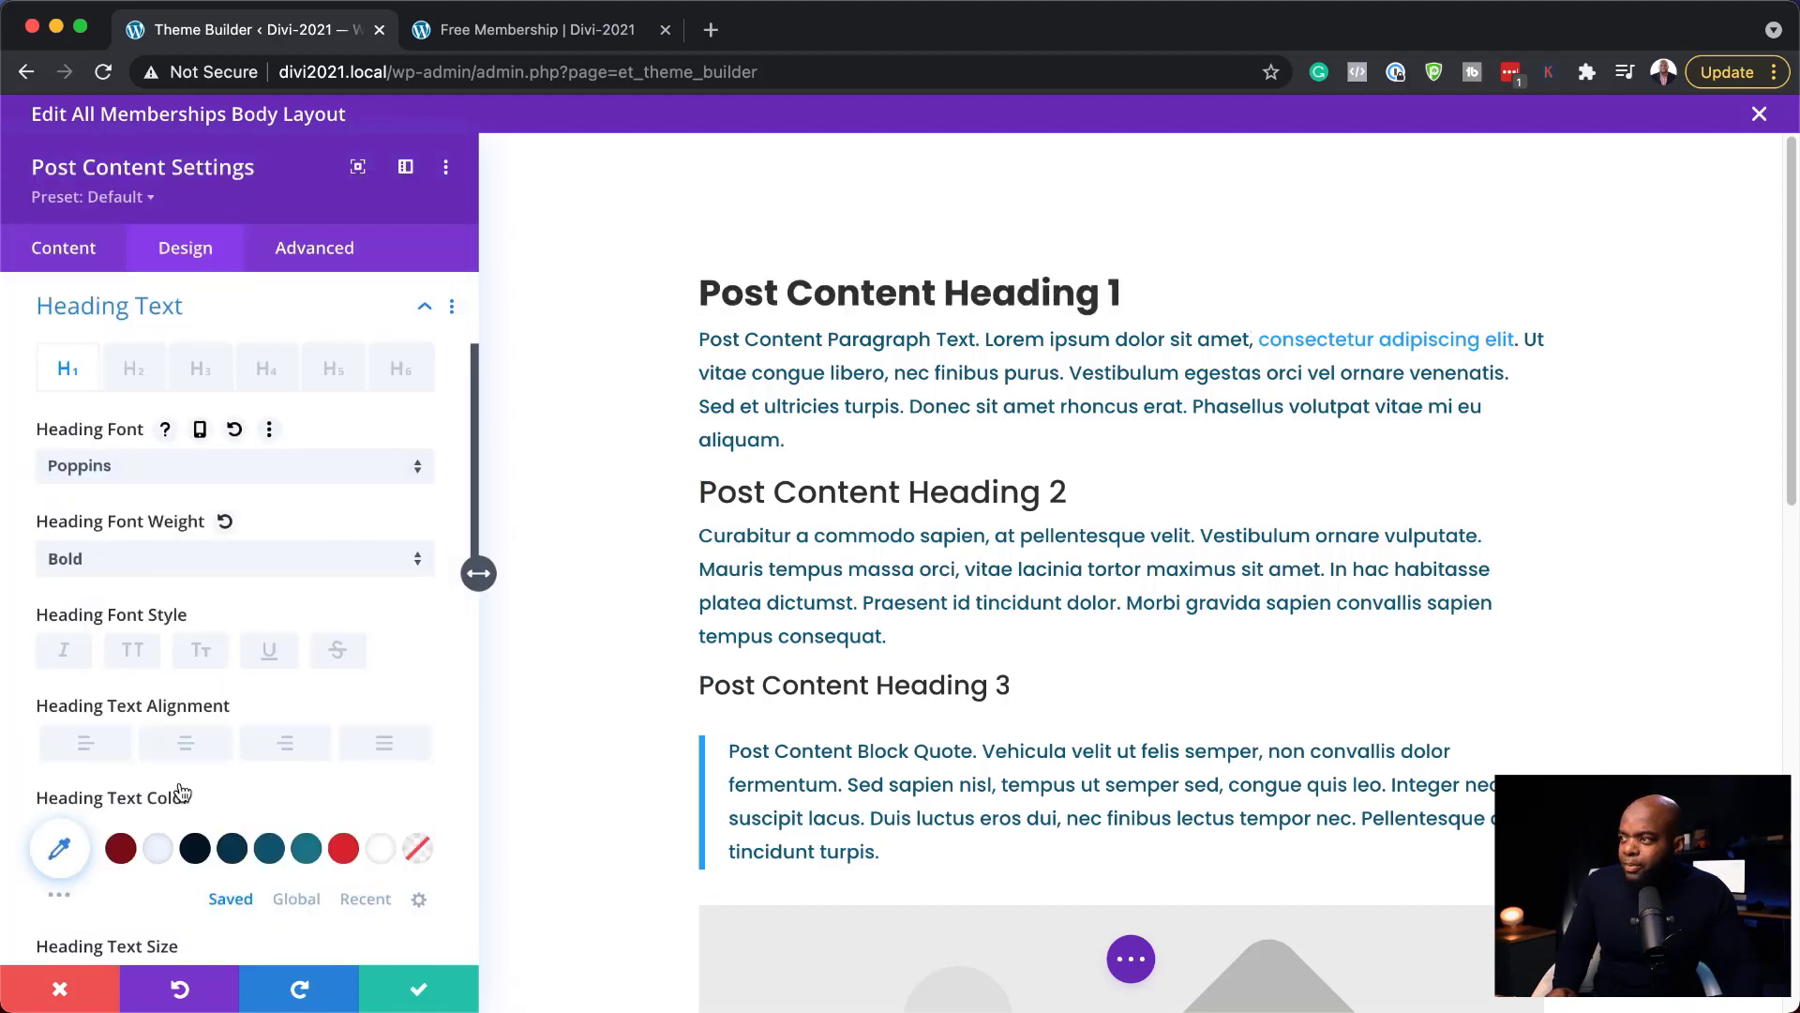
Make the Heading 2 text Bold and color it dark blue #0a3a4e
click(722, 487)
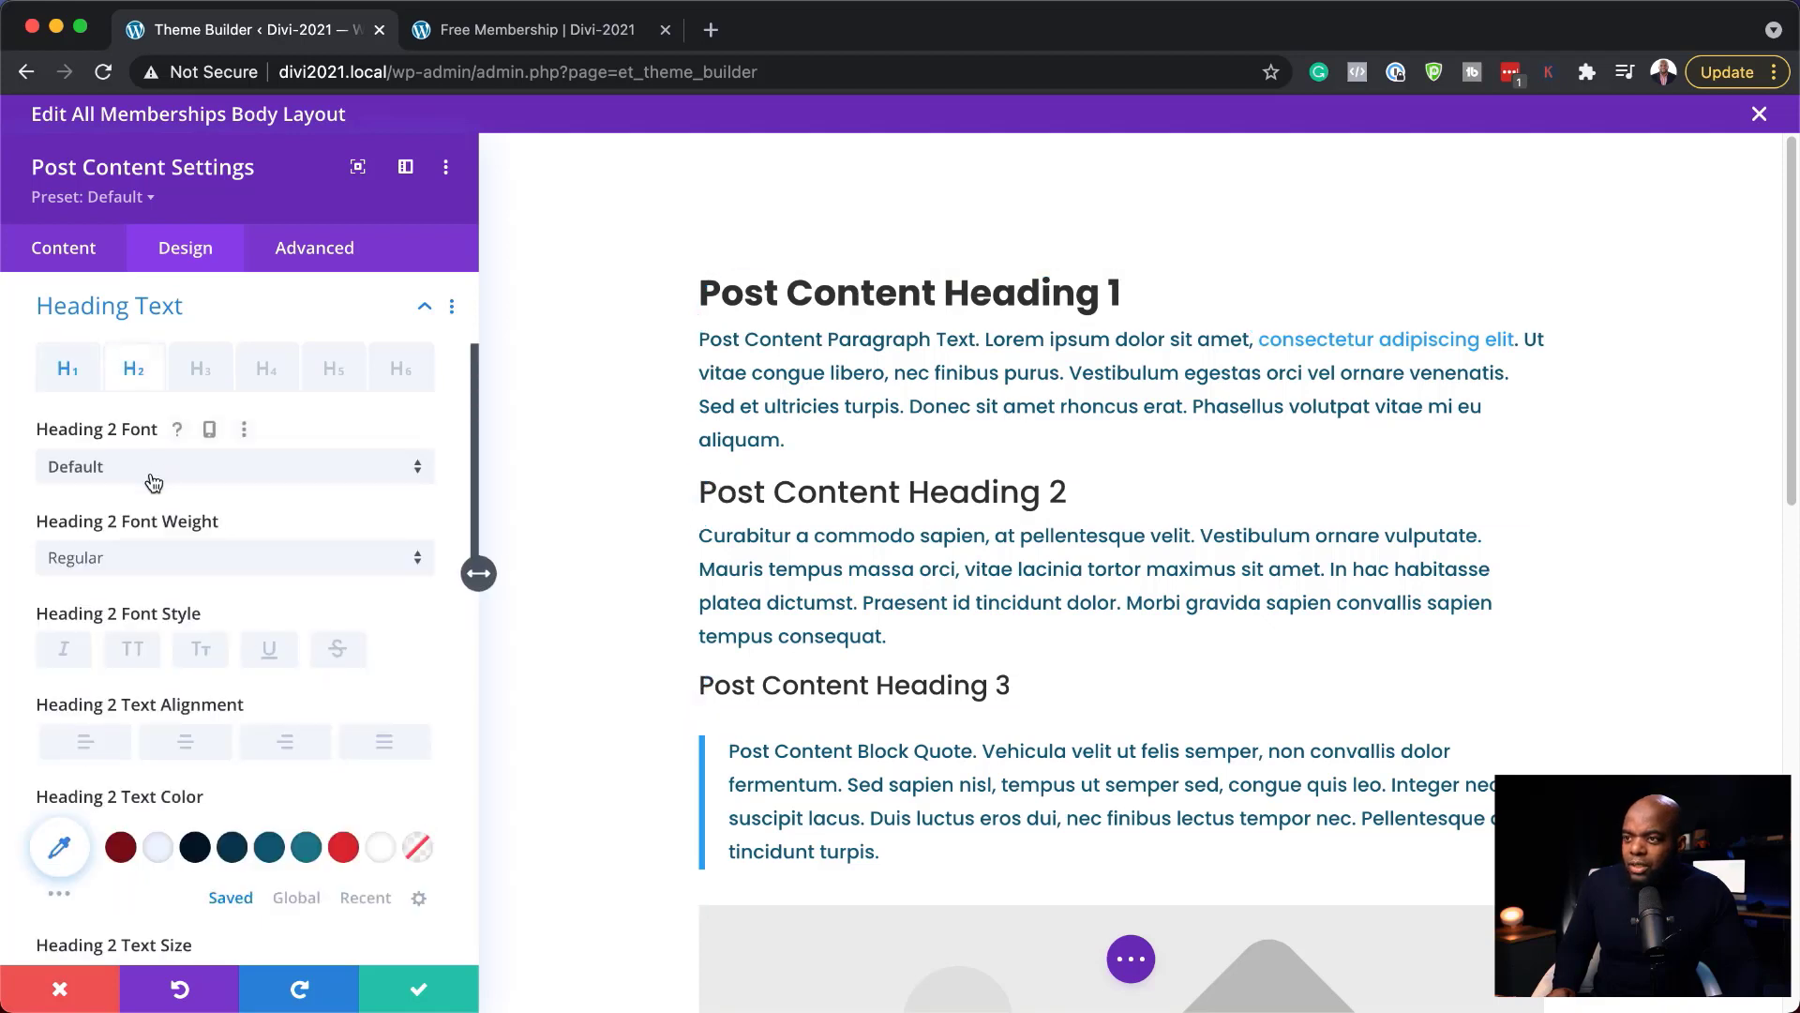
click(120, 558)
click(148, 699)
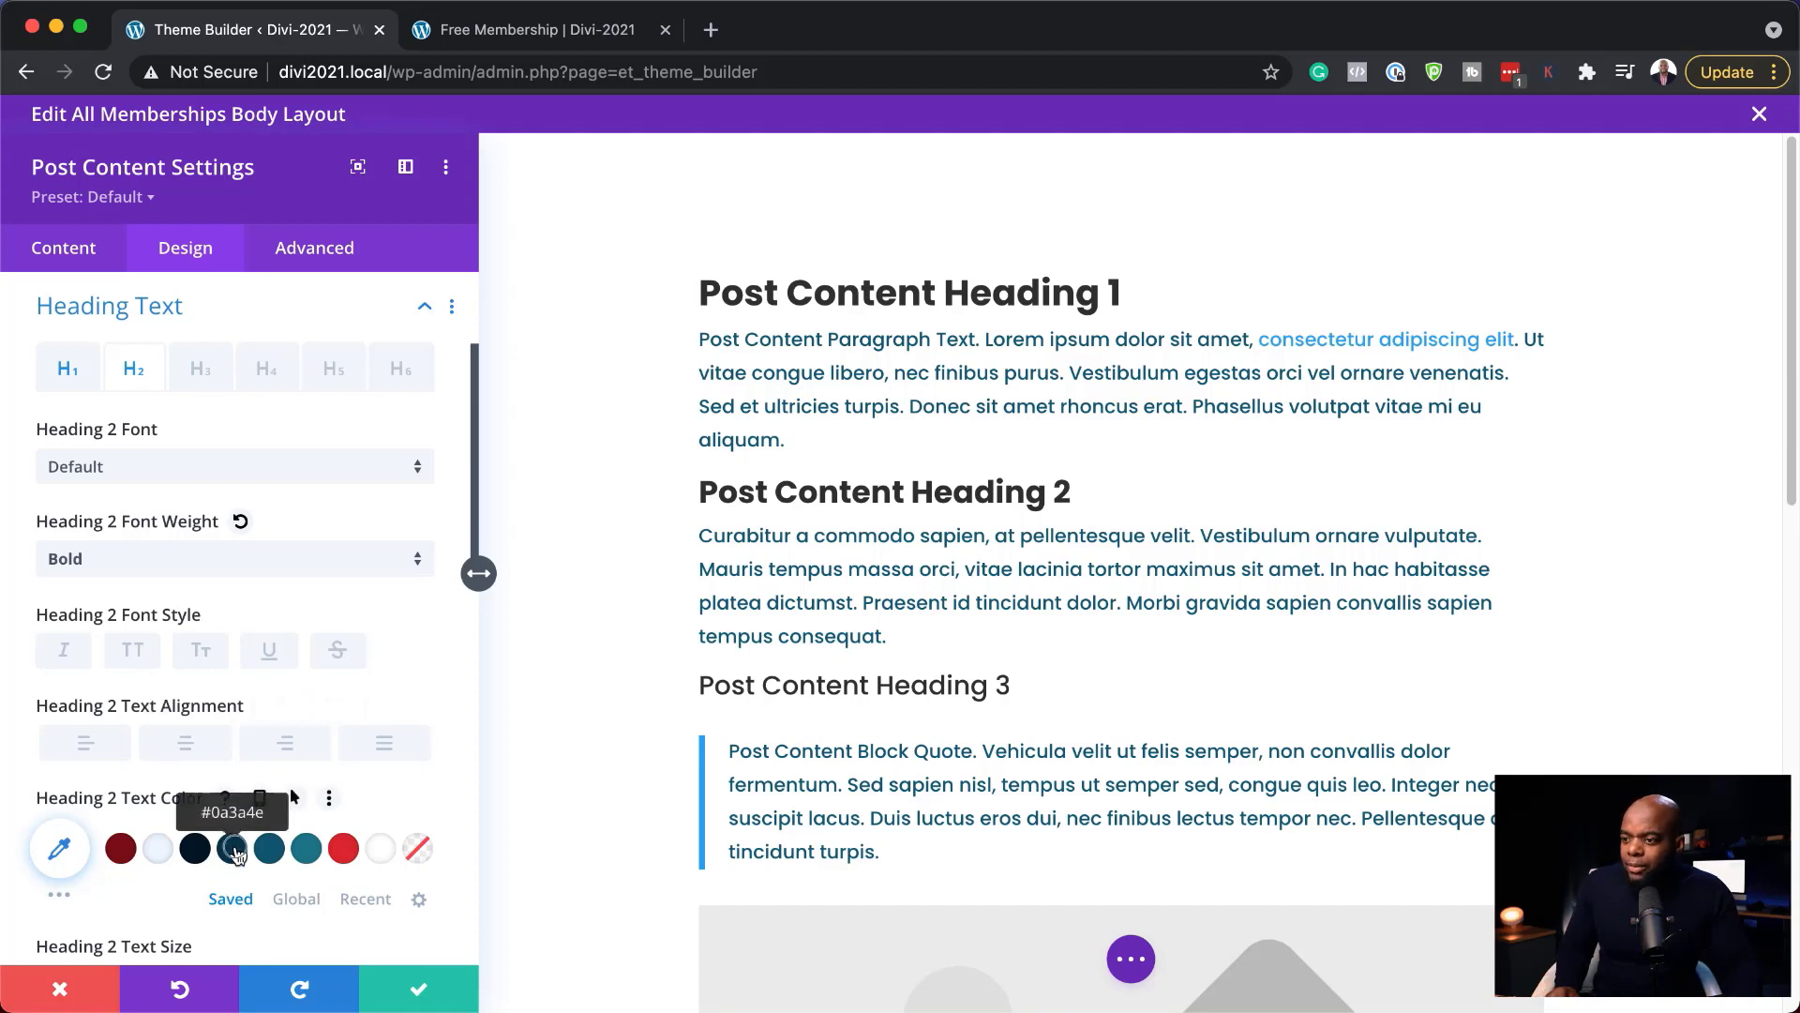
click(233, 849)
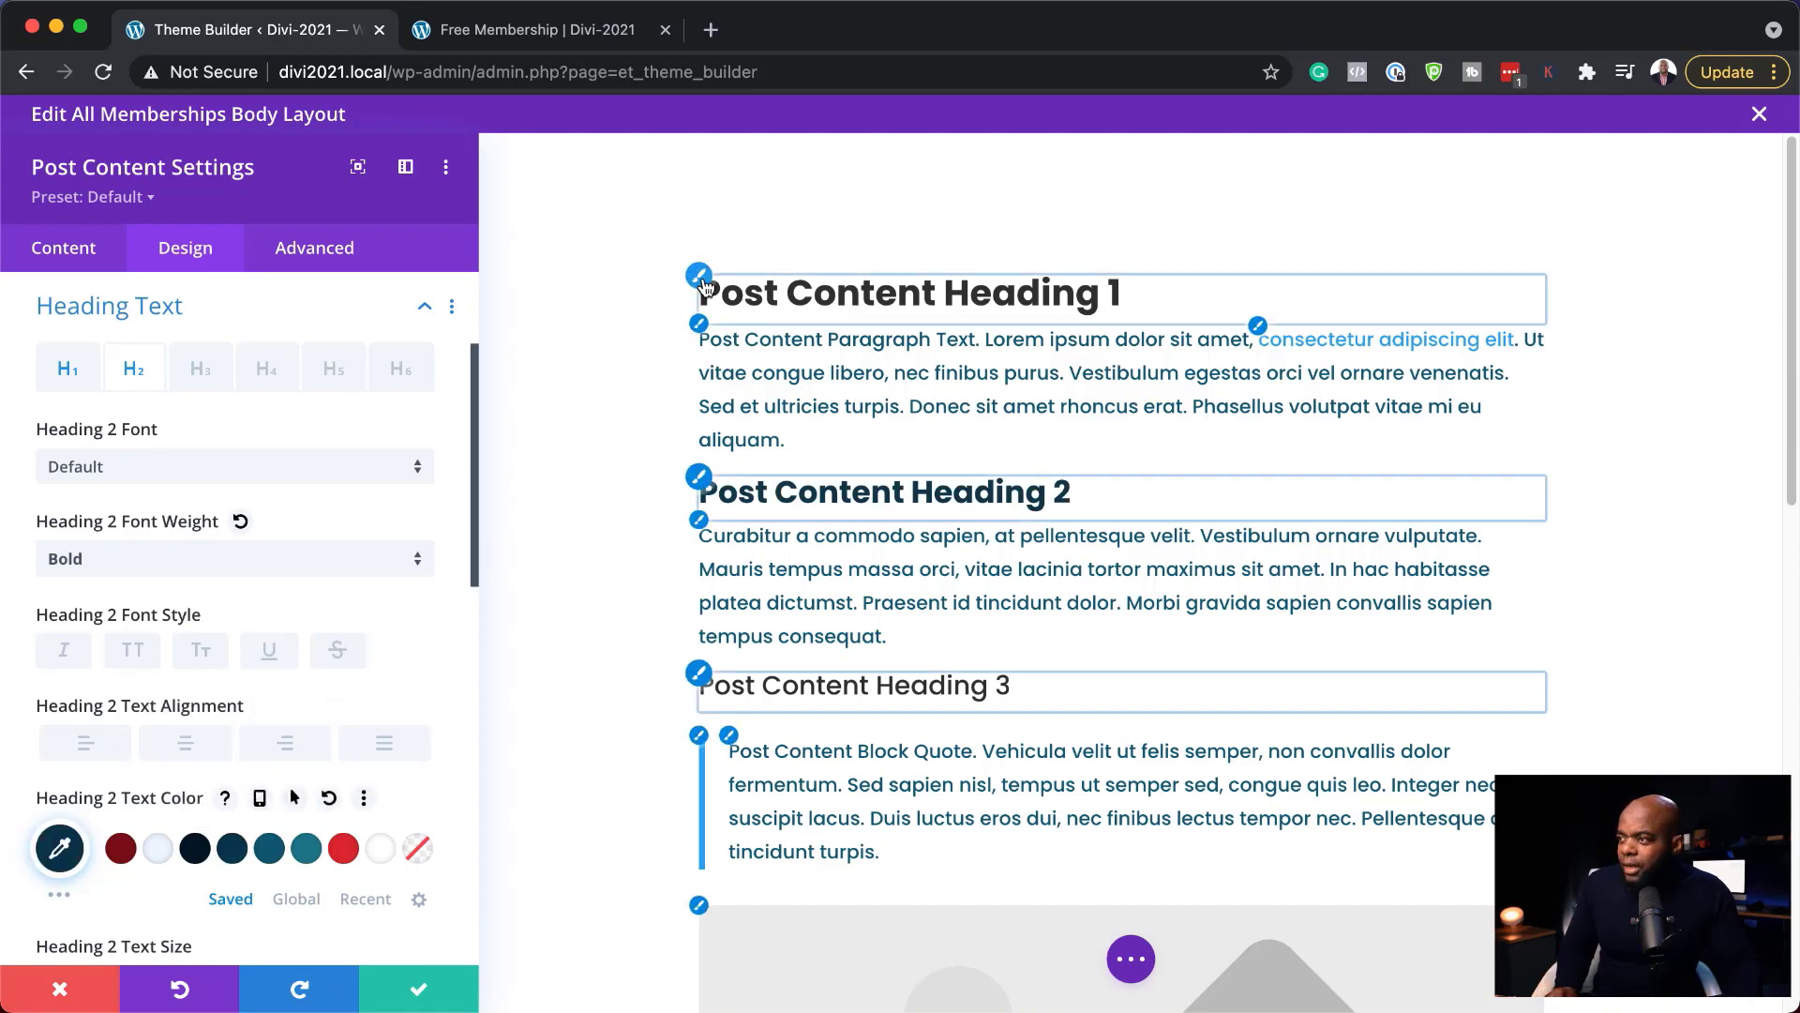
Color the Heading 1 text dark blue #0a3a4e and save the Post Content module settings
click(68, 367)
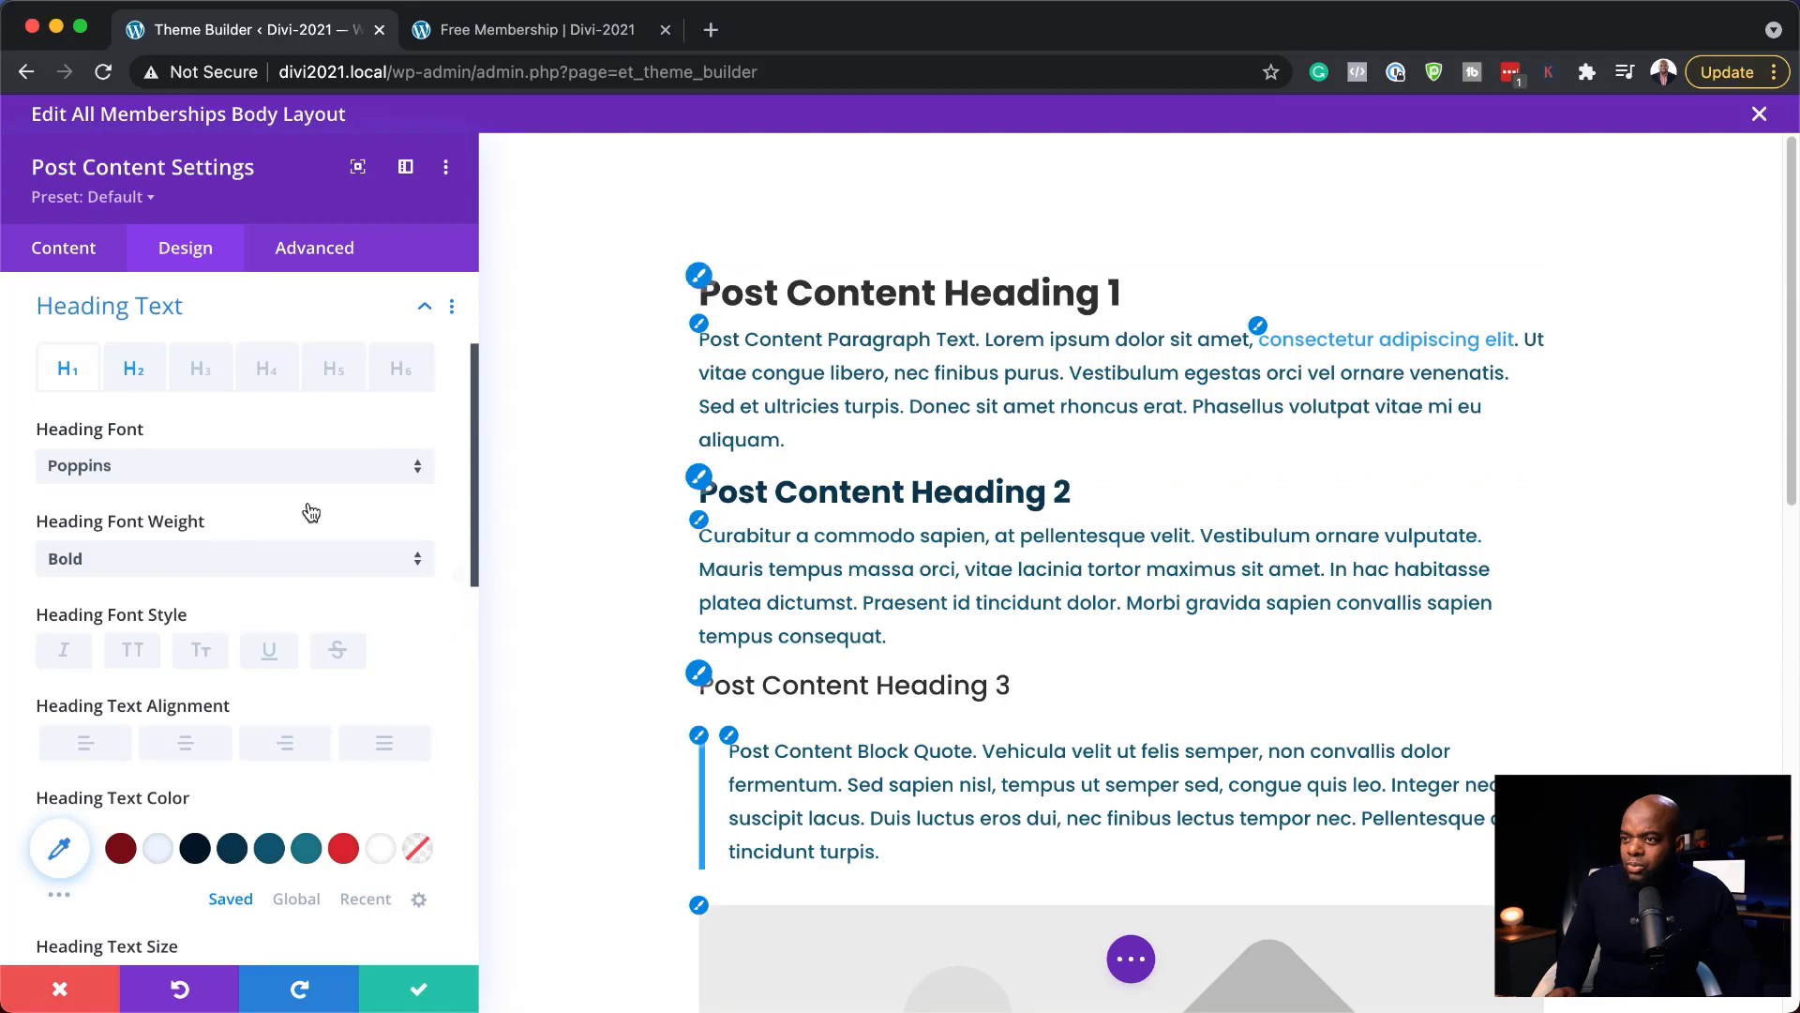
click(231, 848)
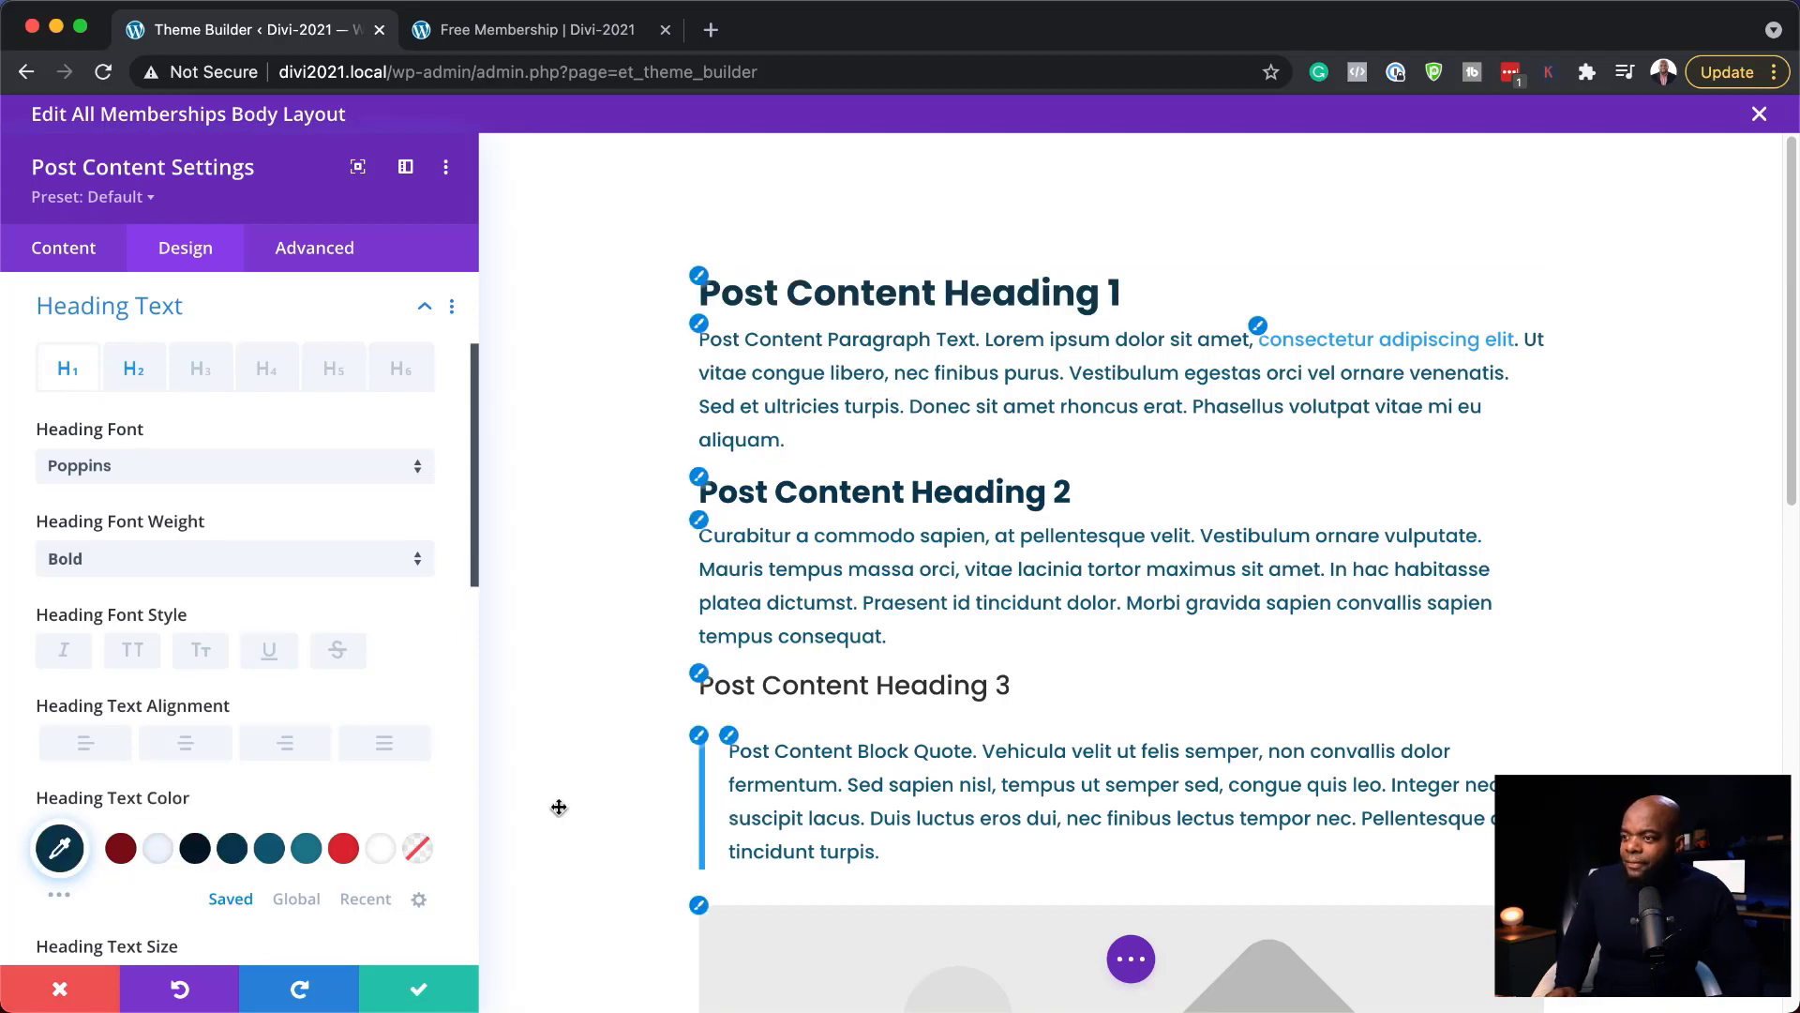
click(424, 995)
Give the row containing the Post Content module a pale blue background color from the saved swatches
click(298, 221)
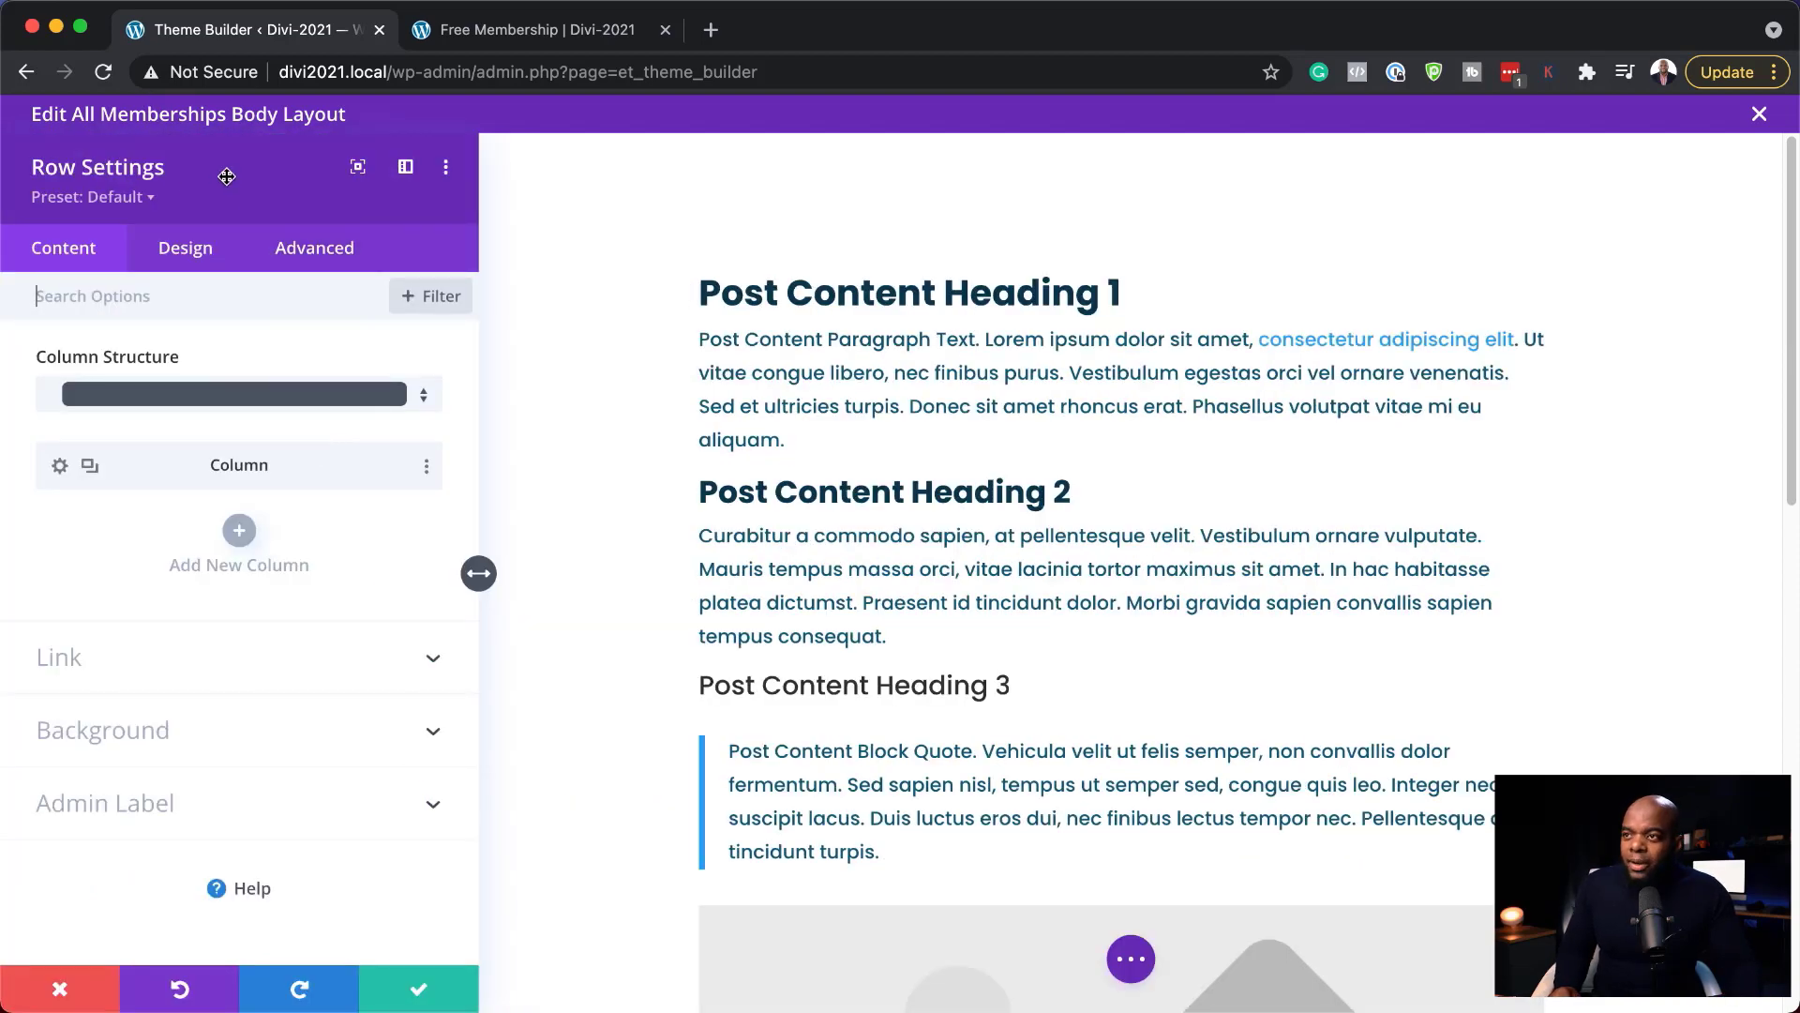
click(211, 740)
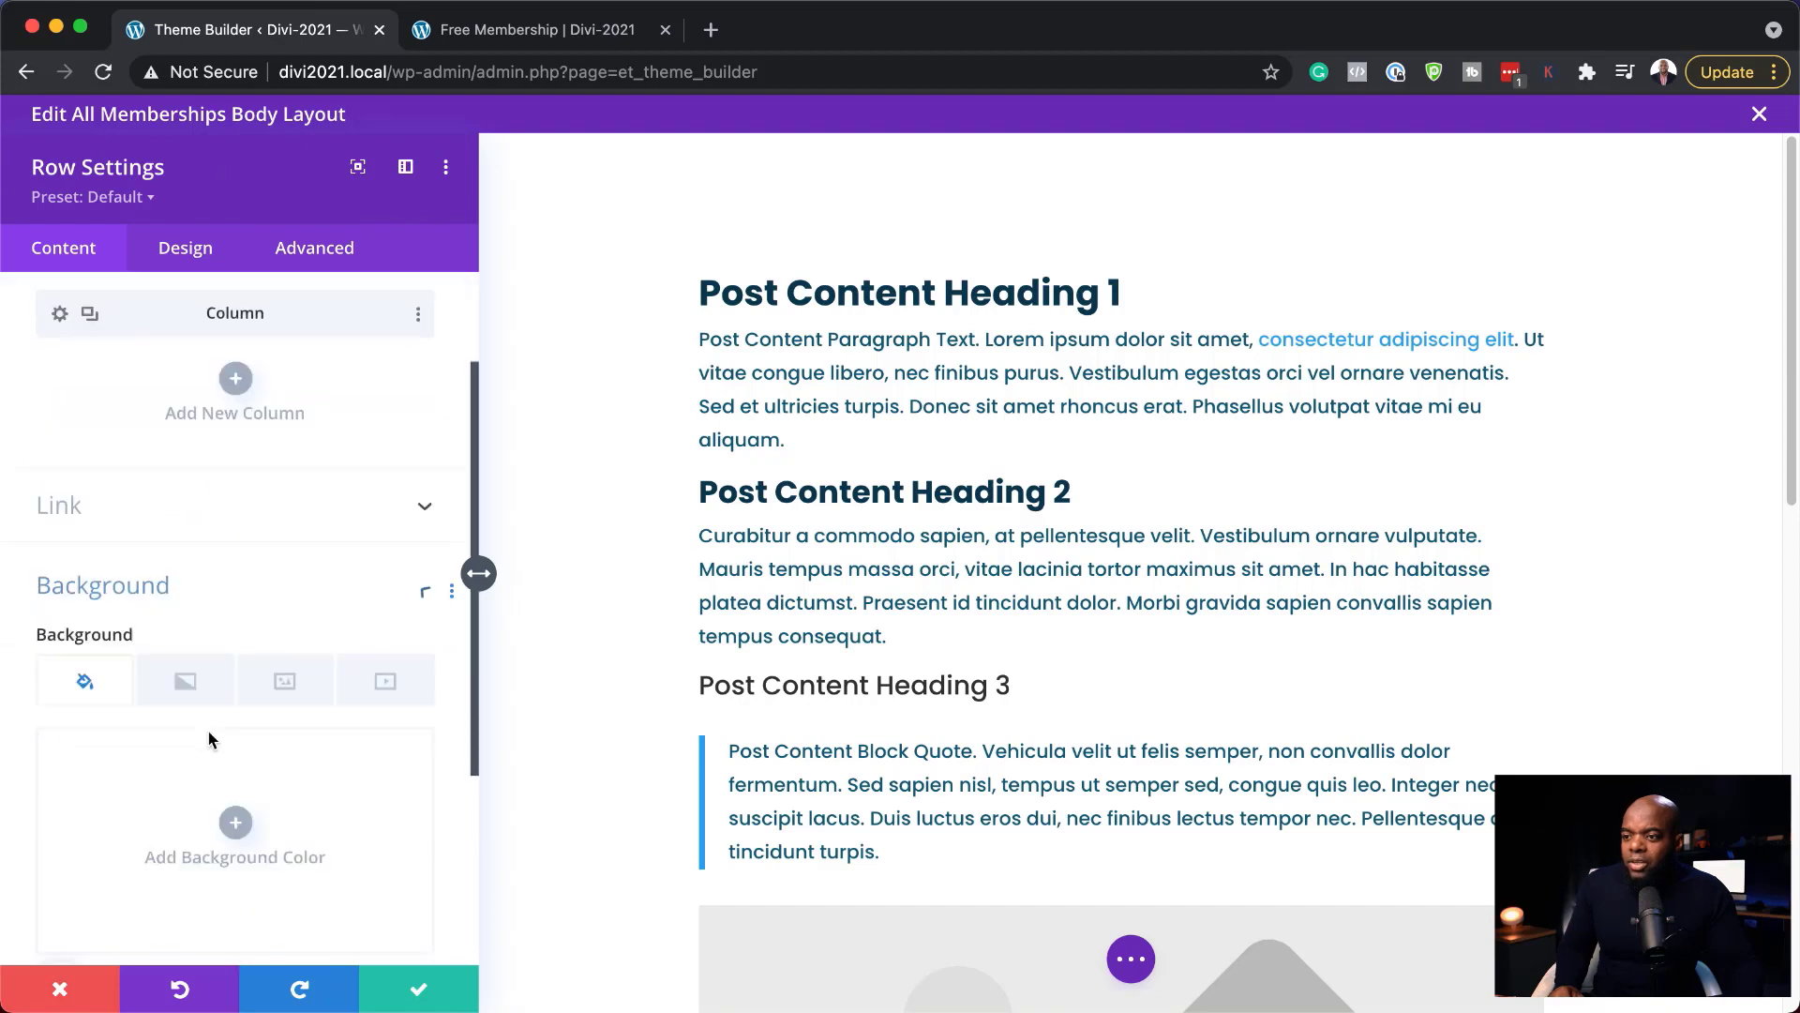
click(157, 764)
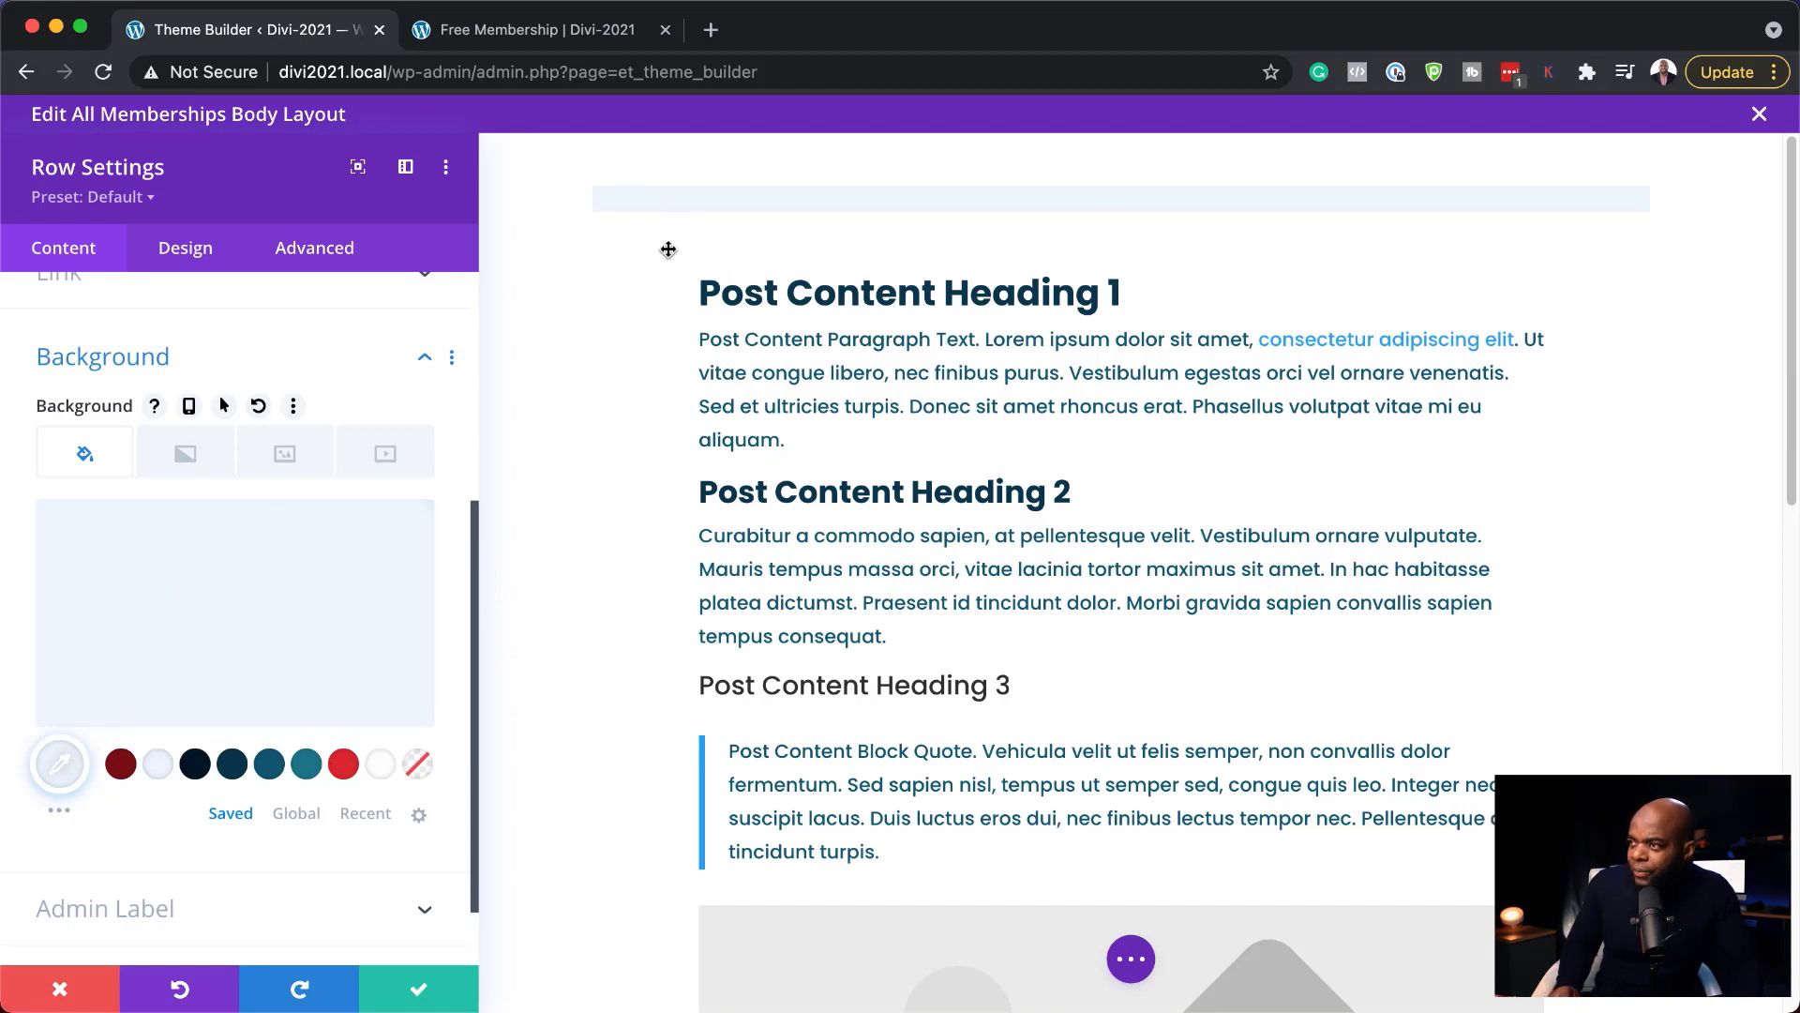
Set both the row's width and its max width to 70%
click(199, 256)
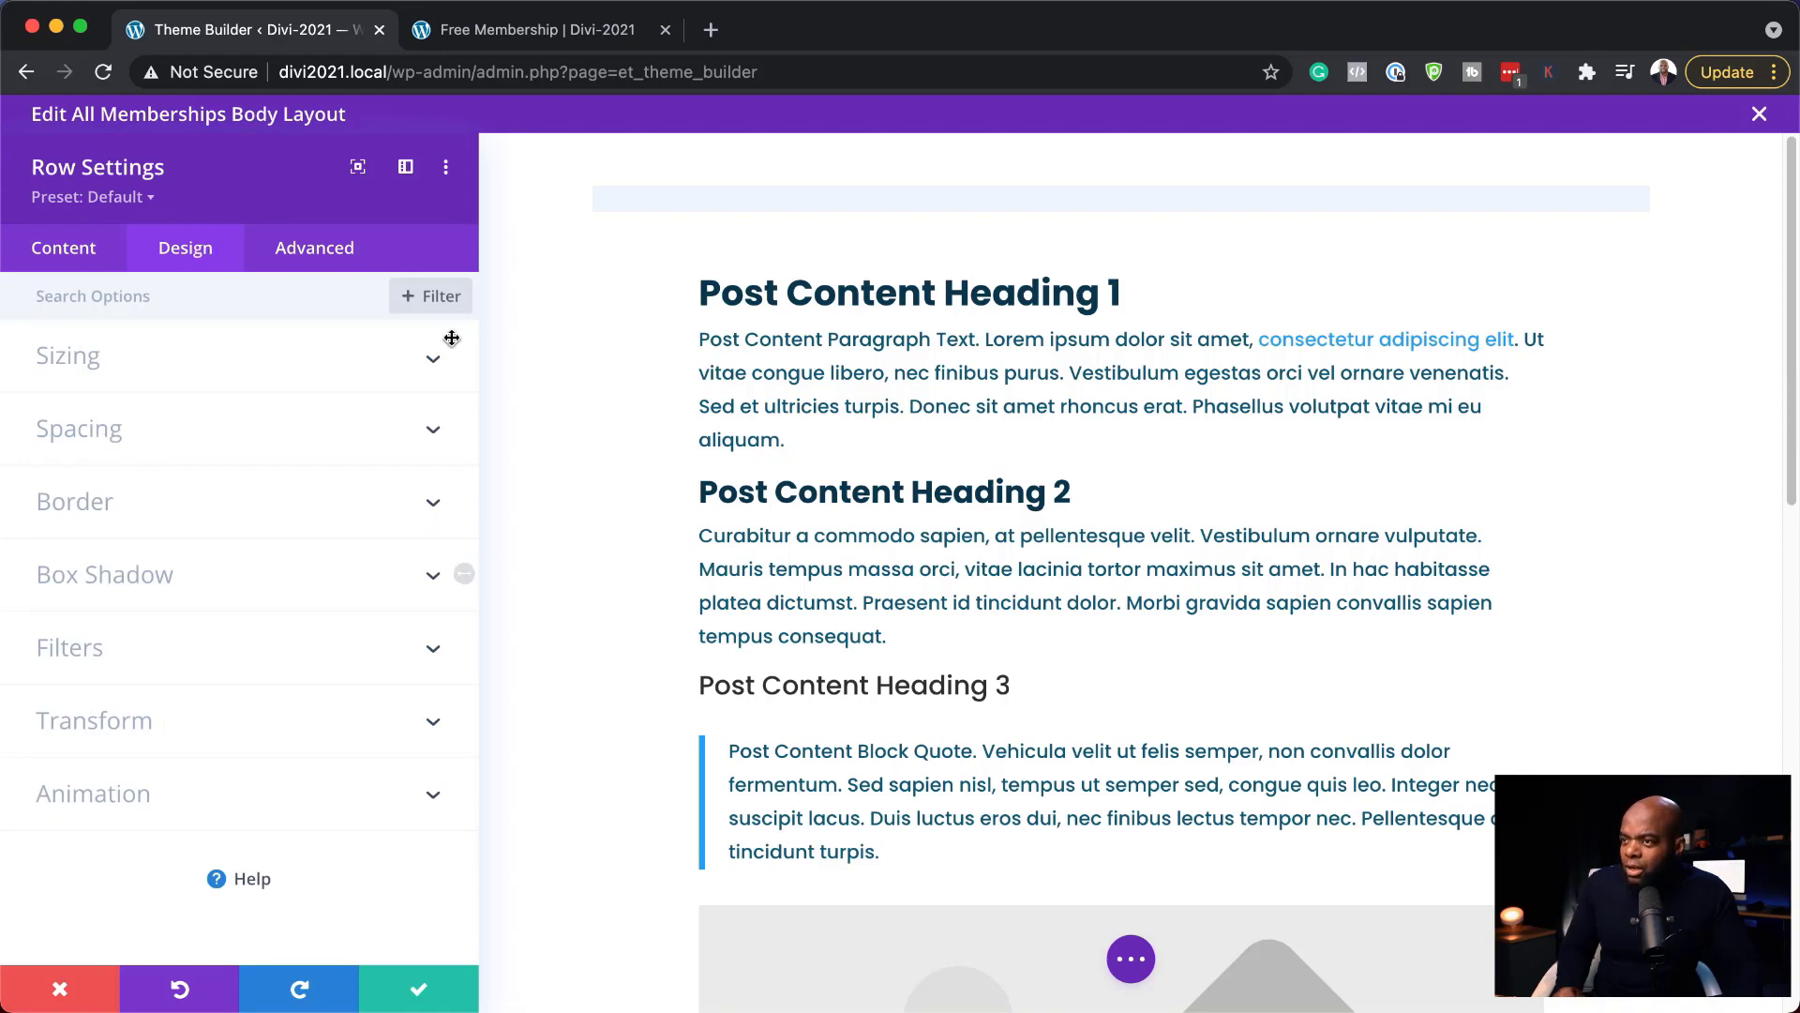
click(259, 379)
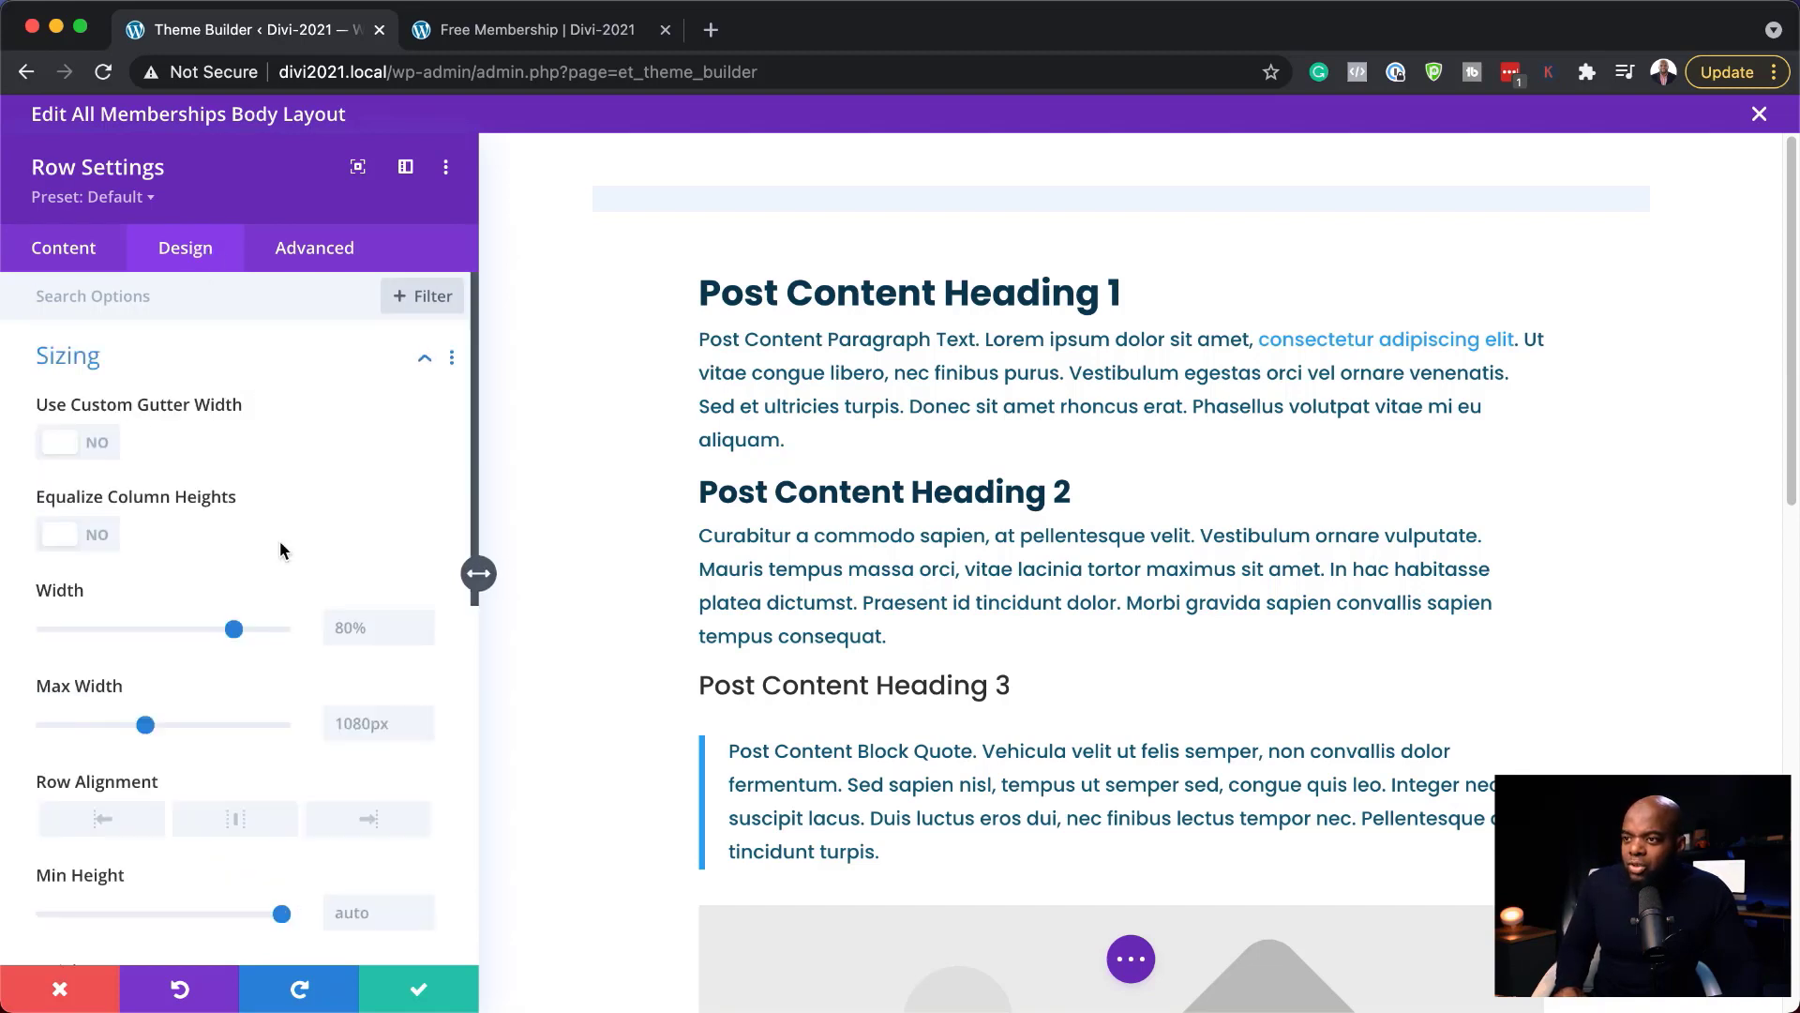
click(335, 630)
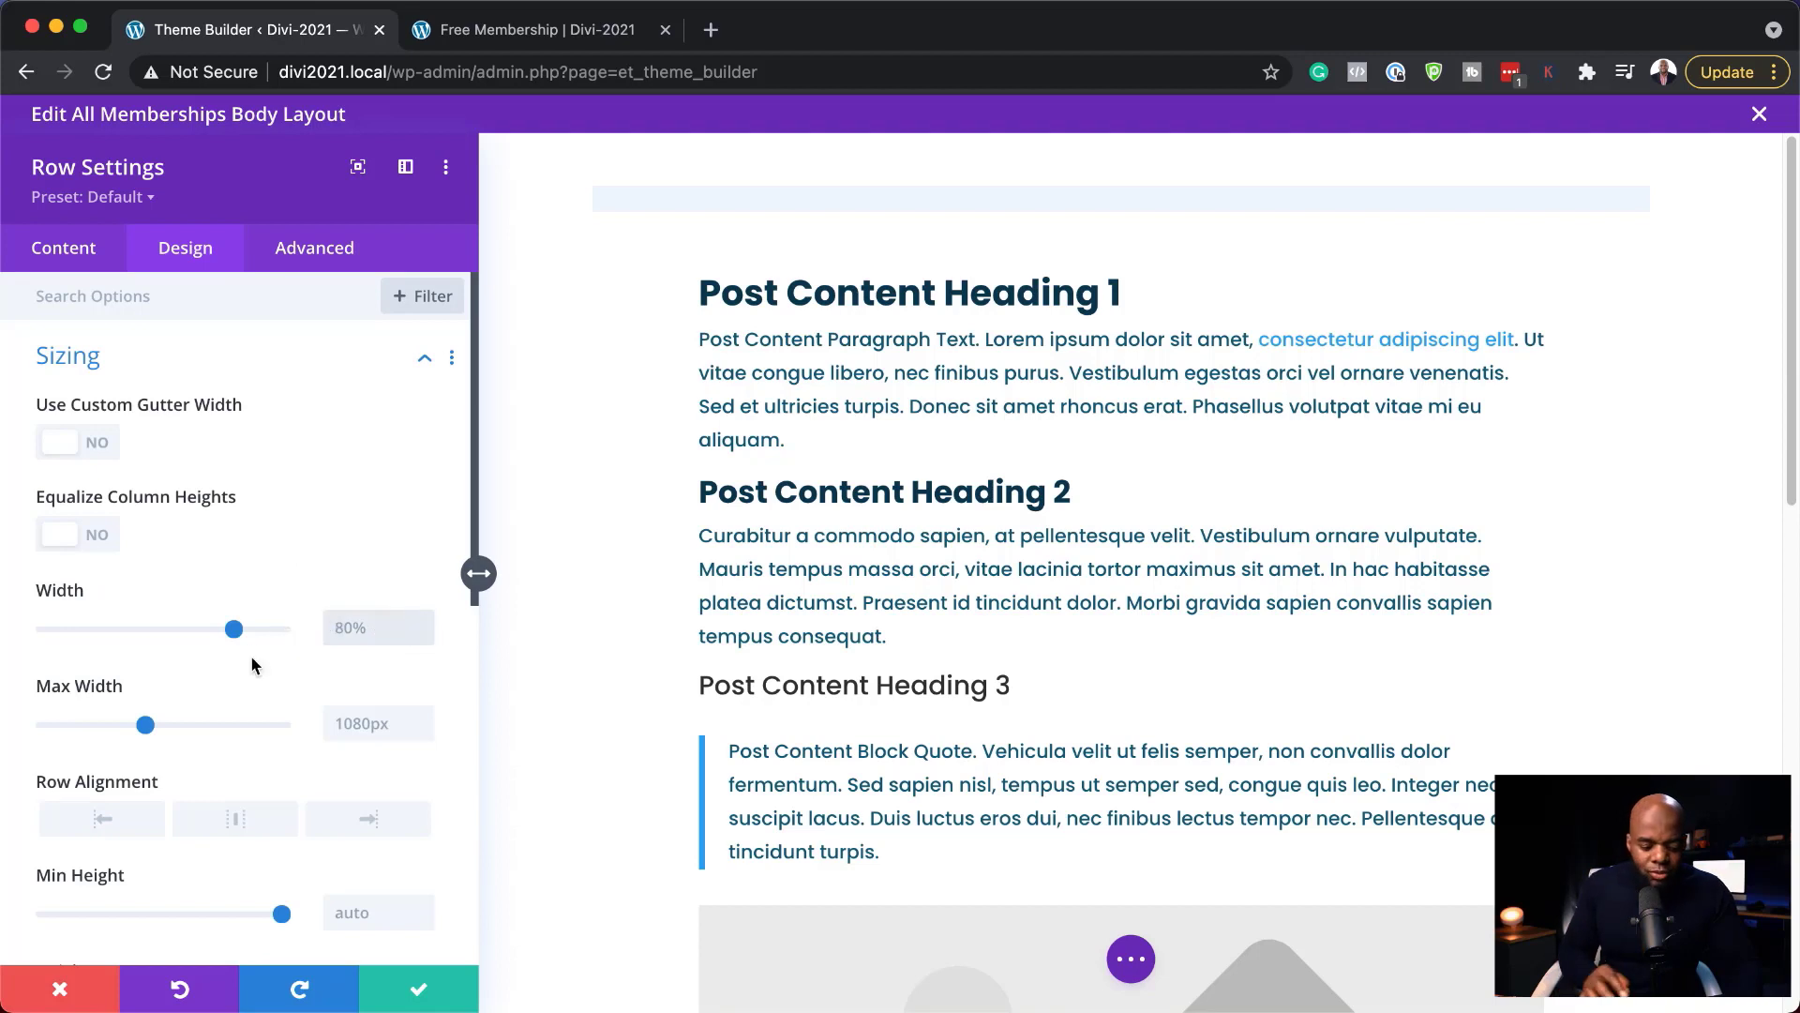
text(70%)
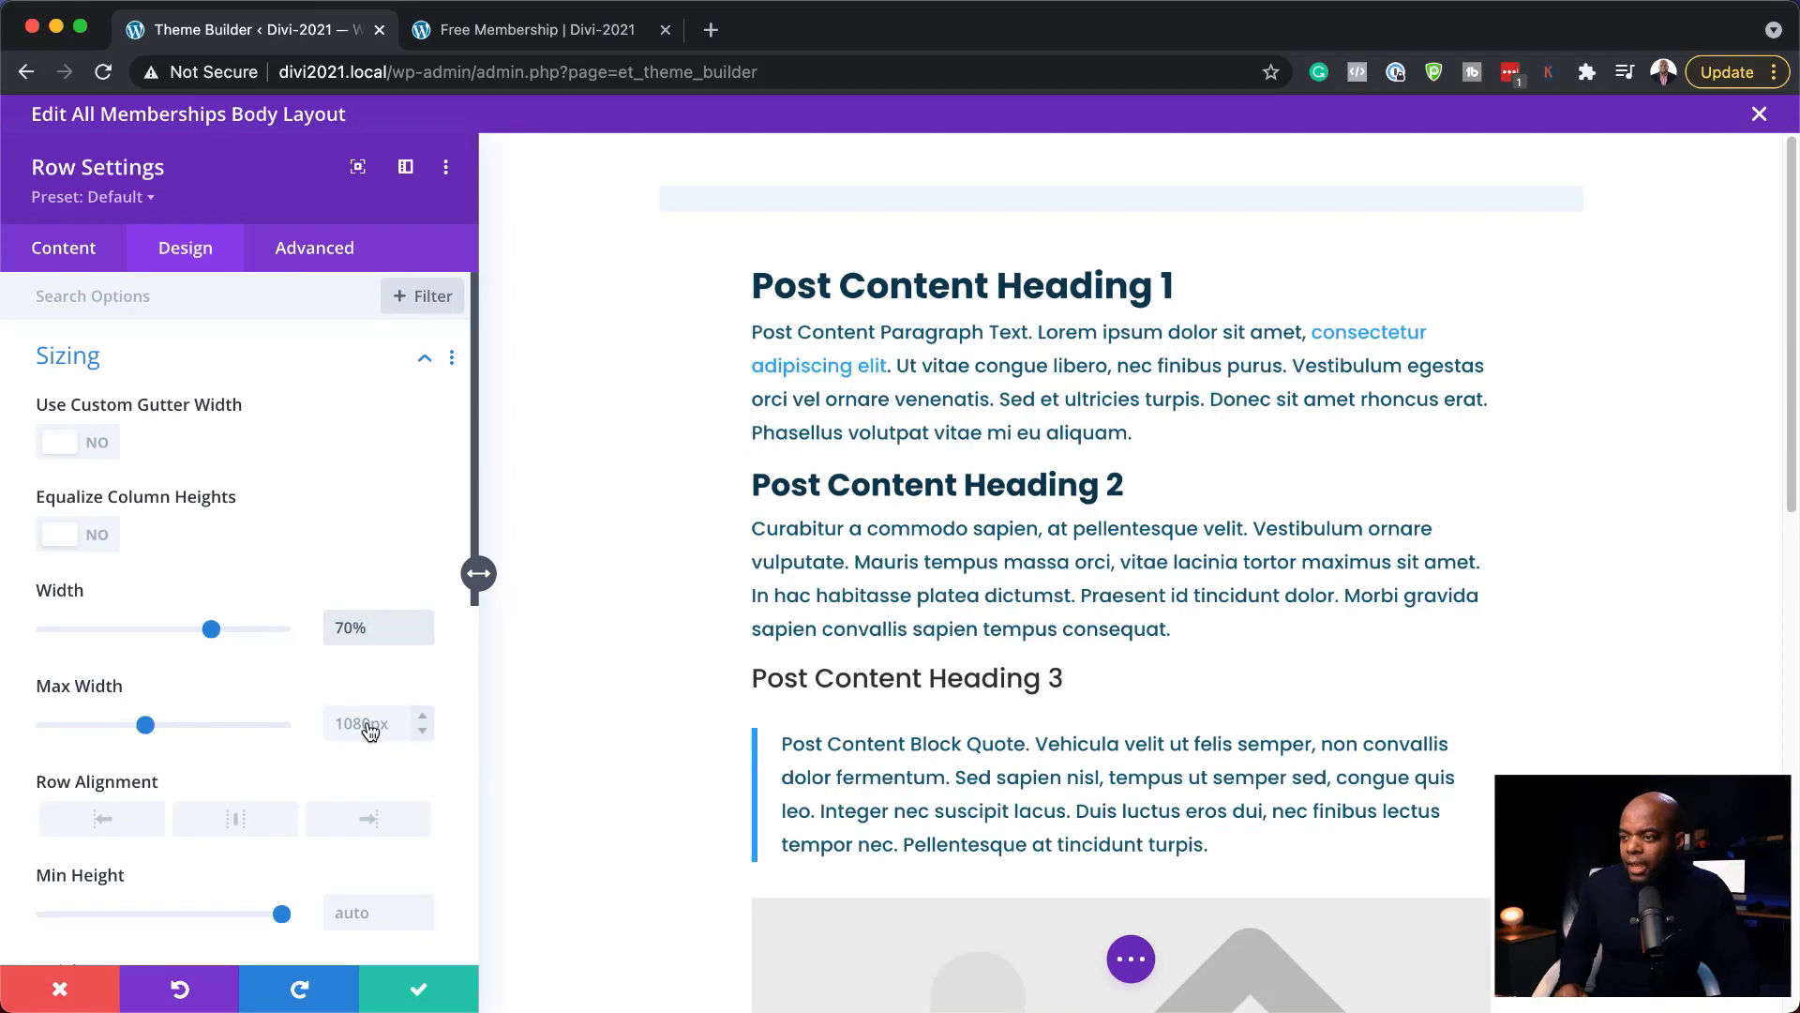
click(368, 723)
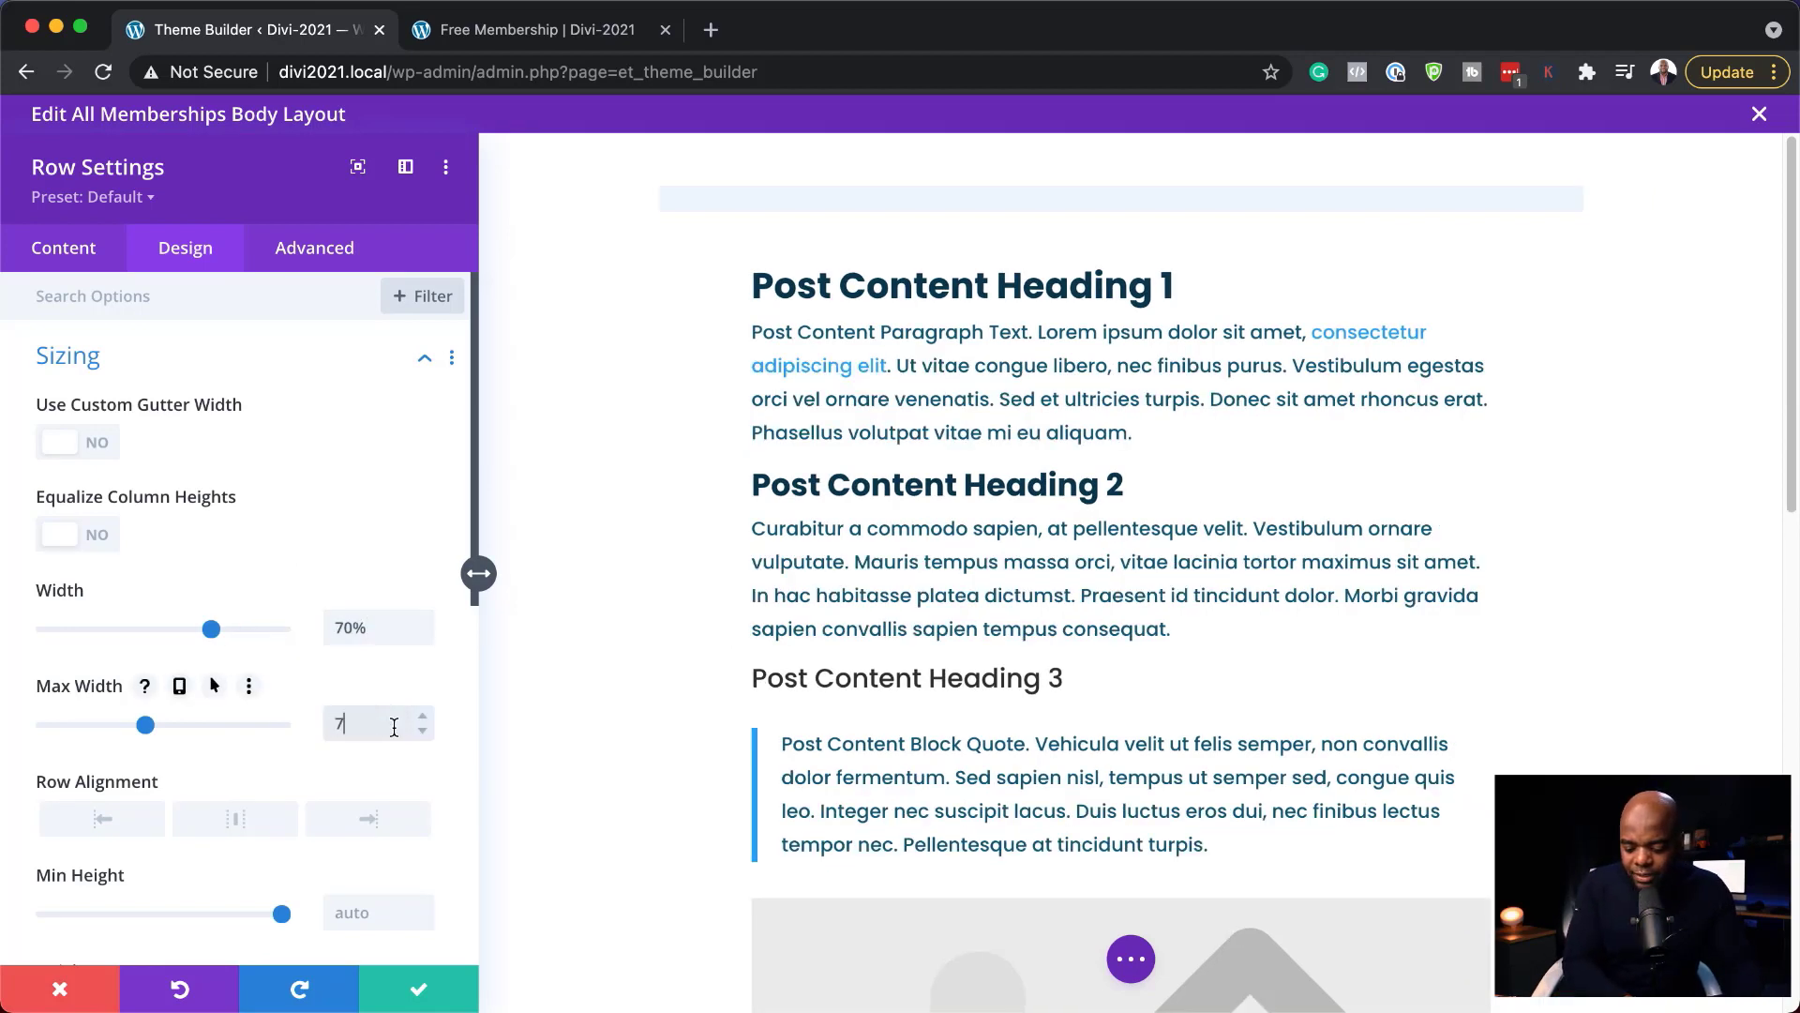
text(70%)
scroll(326, 805, down, 5)
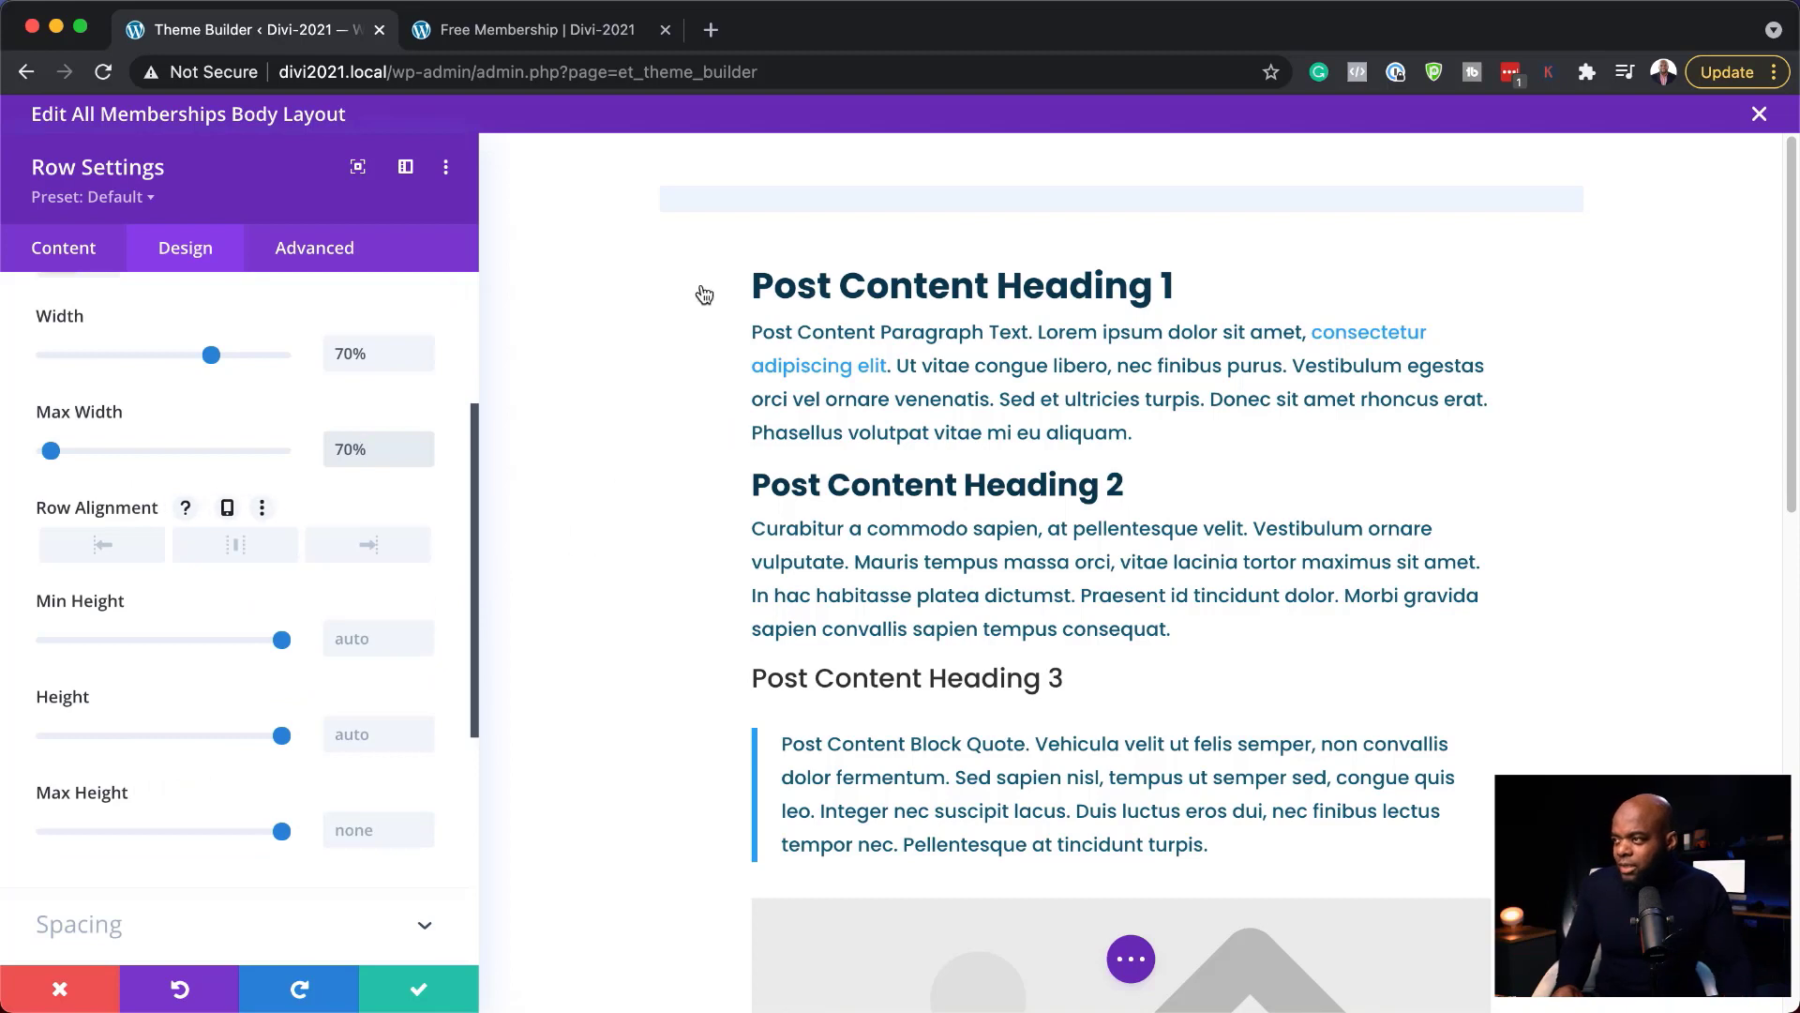
scroll(313, 650, up, 5)
scroll(313, 650, up, 1)
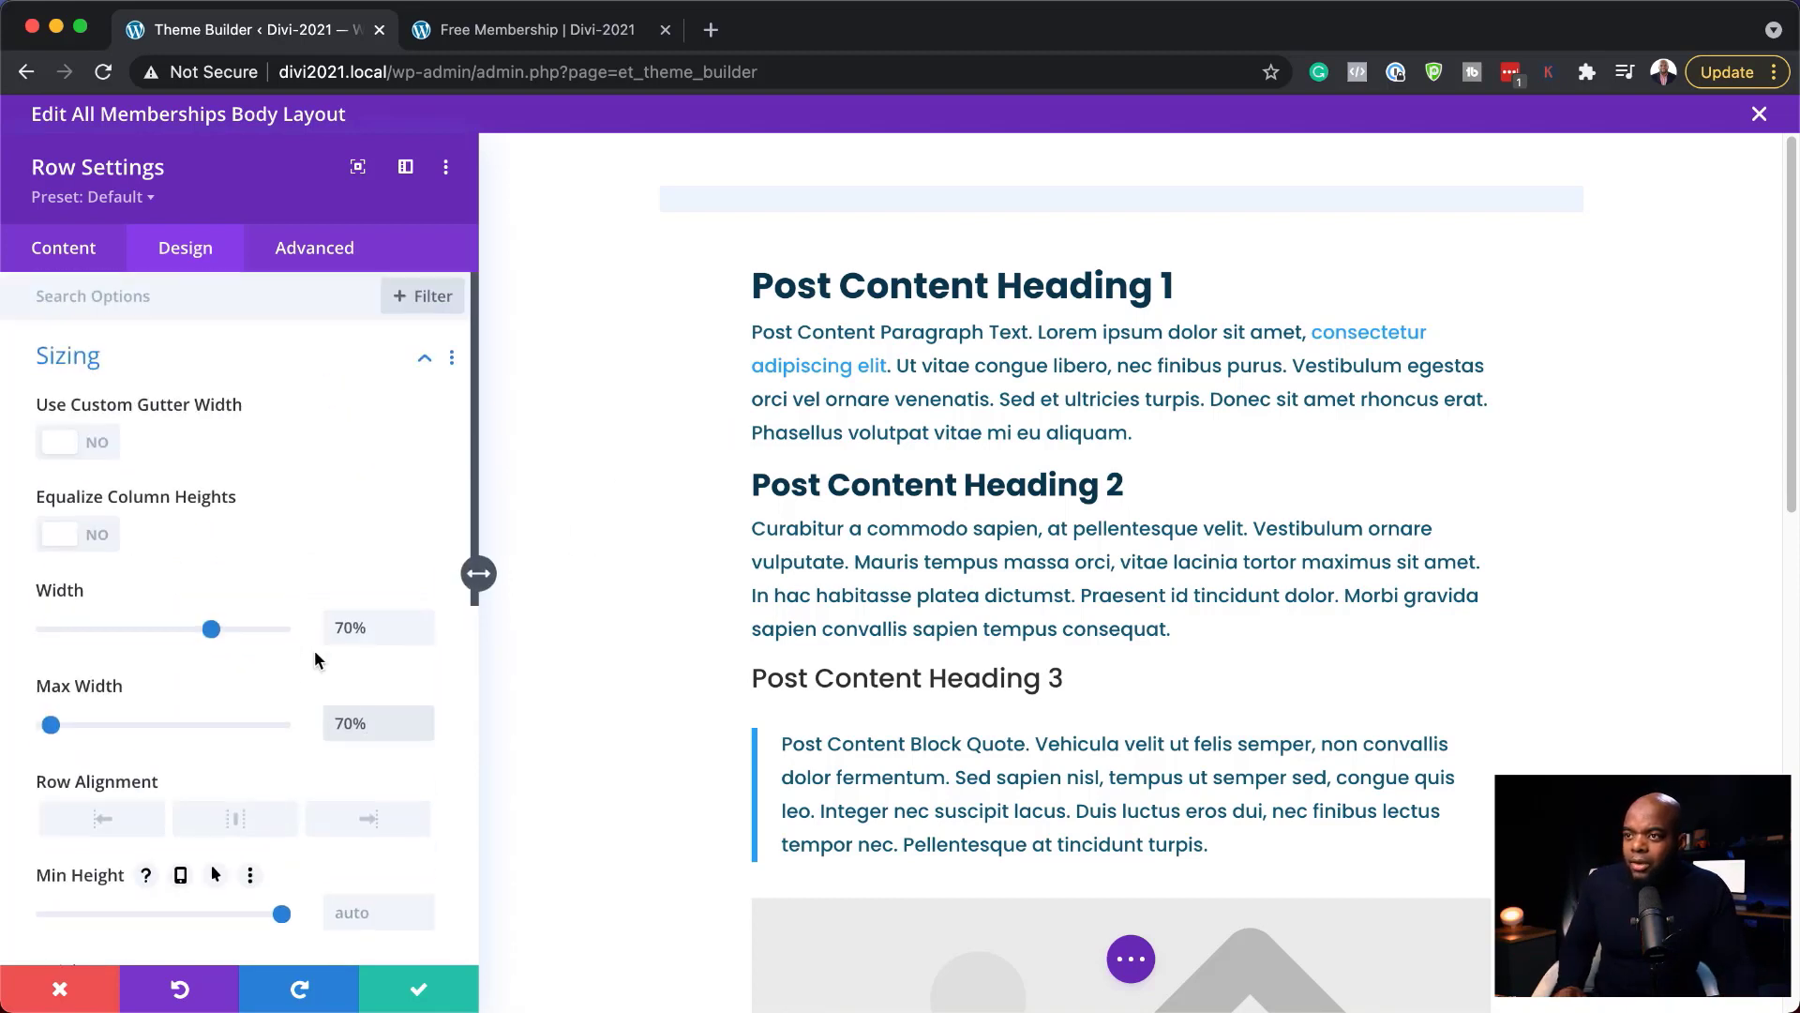
Set the row's padding to 6% on all four sides, linking top with bottom and left with right
scroll(314, 650, down, 10)
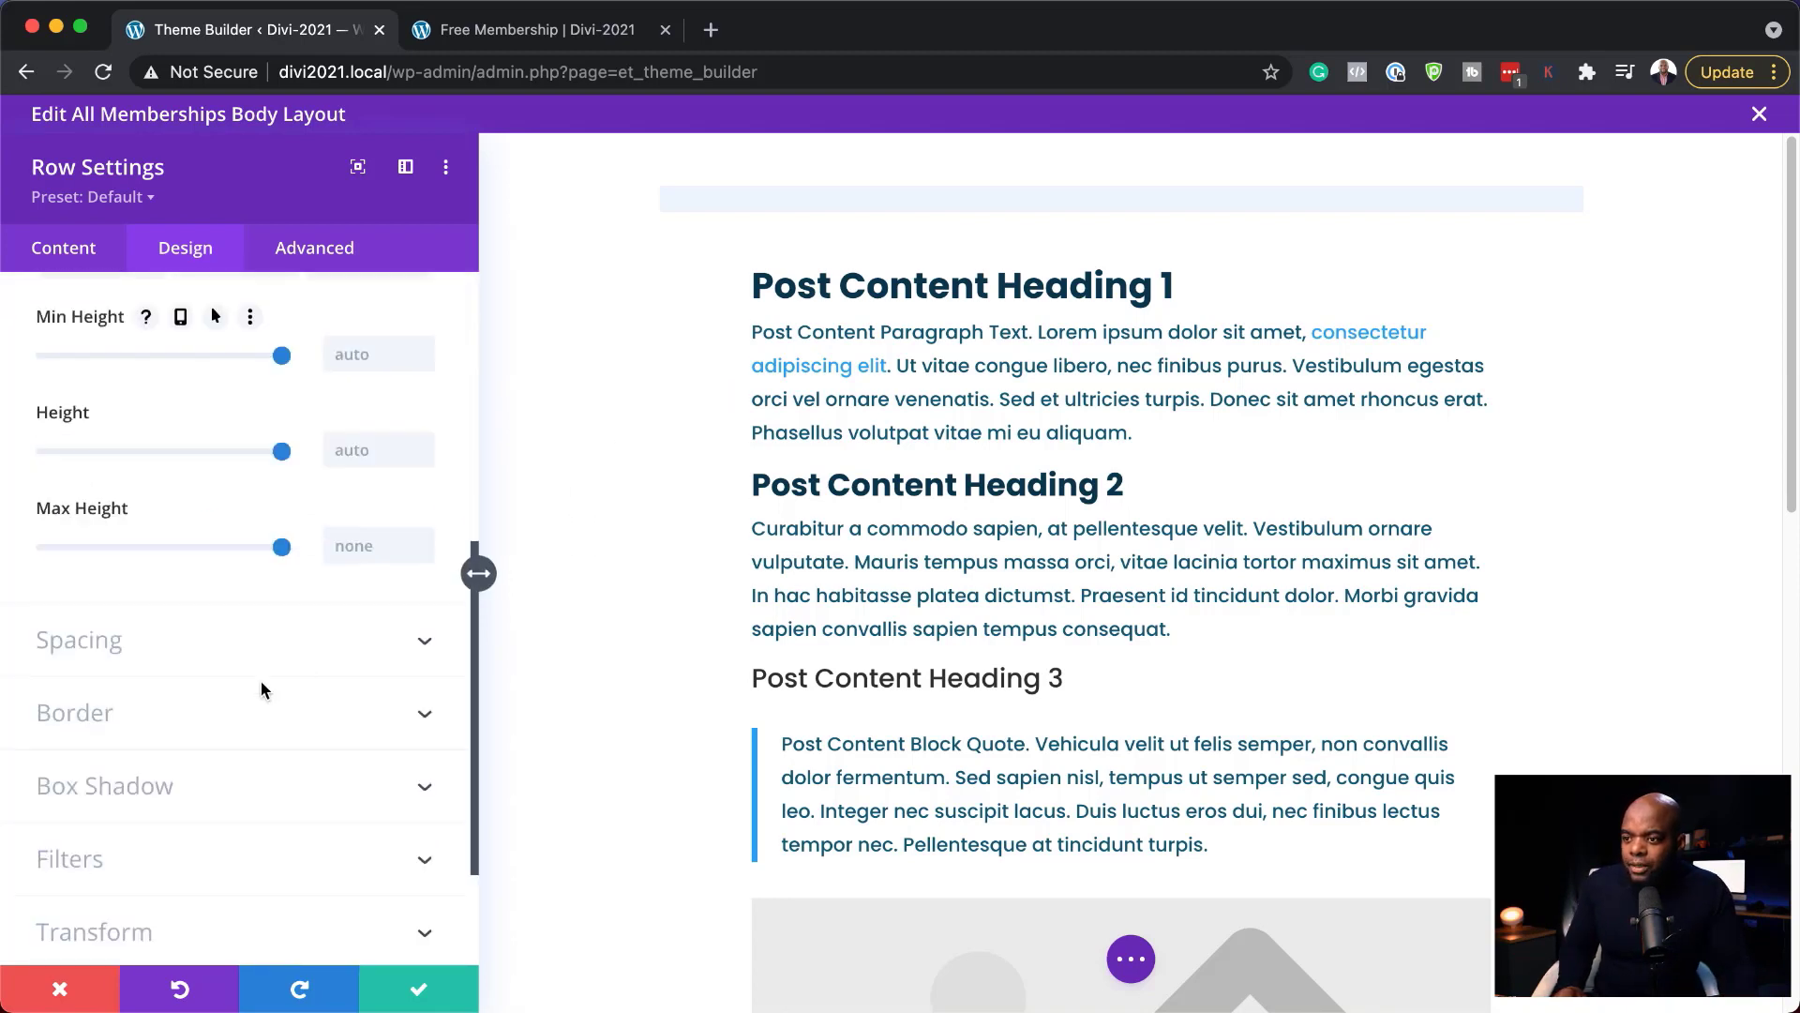
click(153, 645)
click(77, 510)
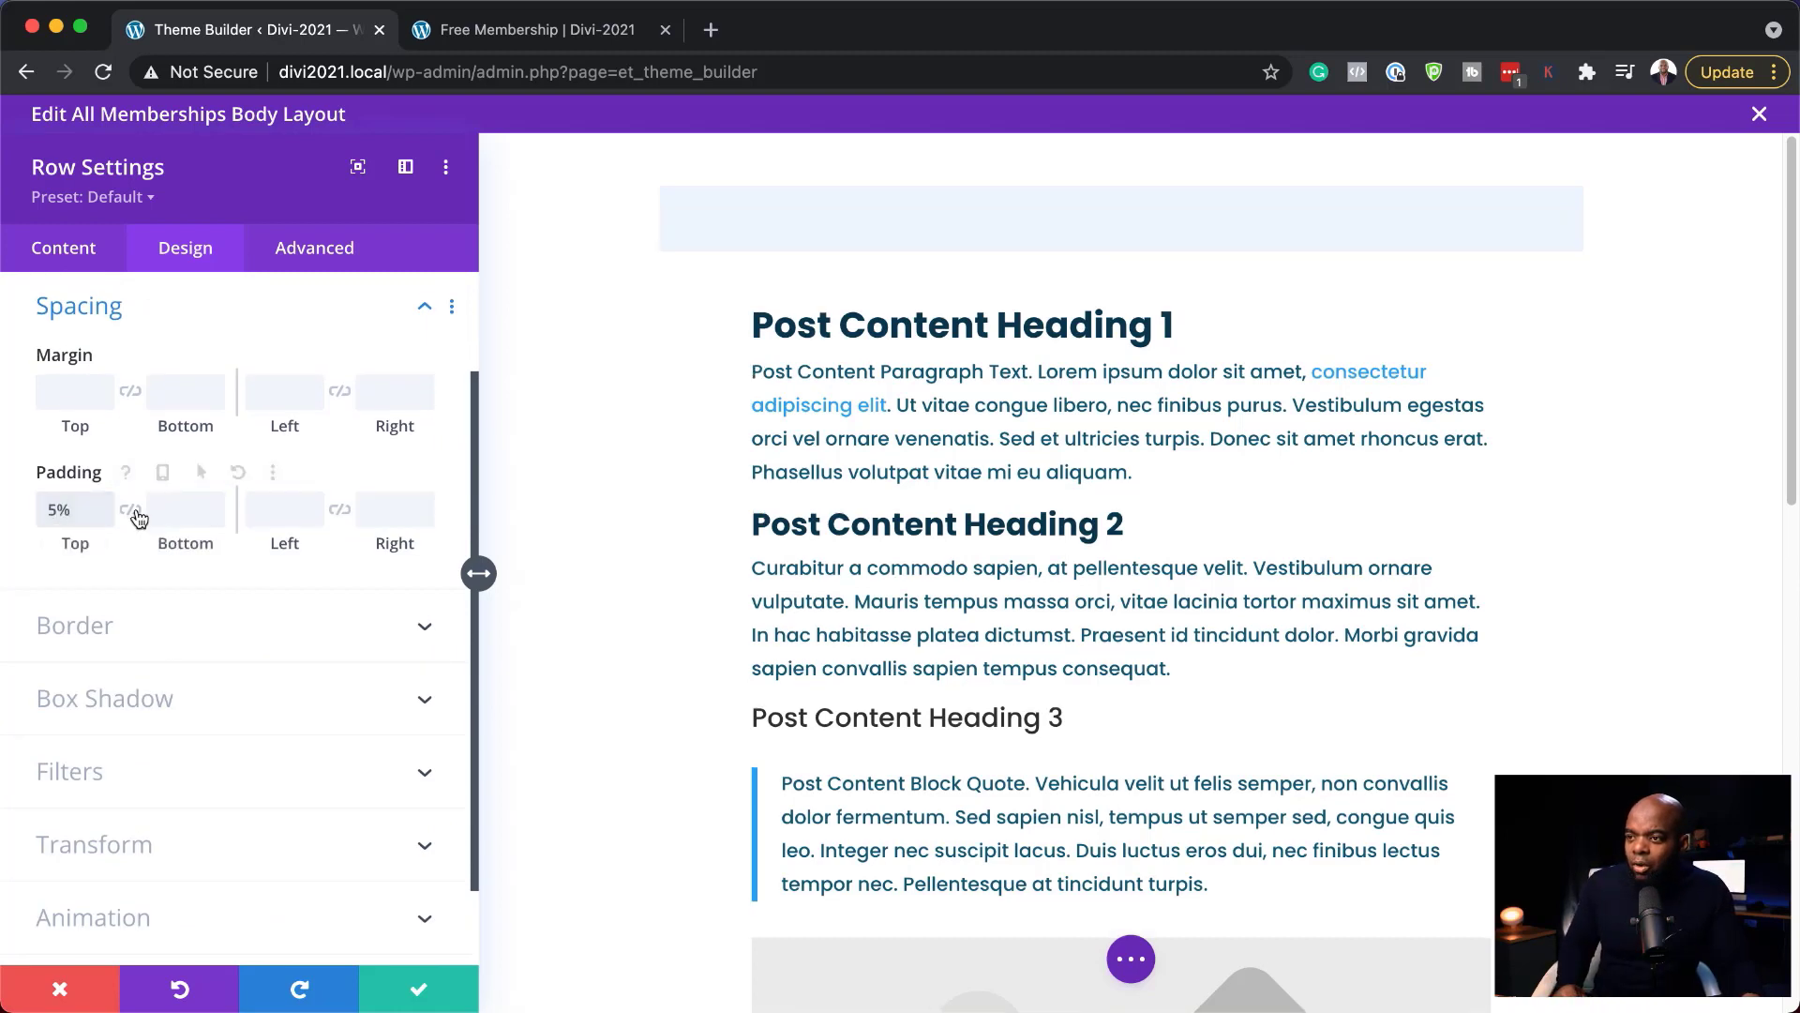
click(130, 509)
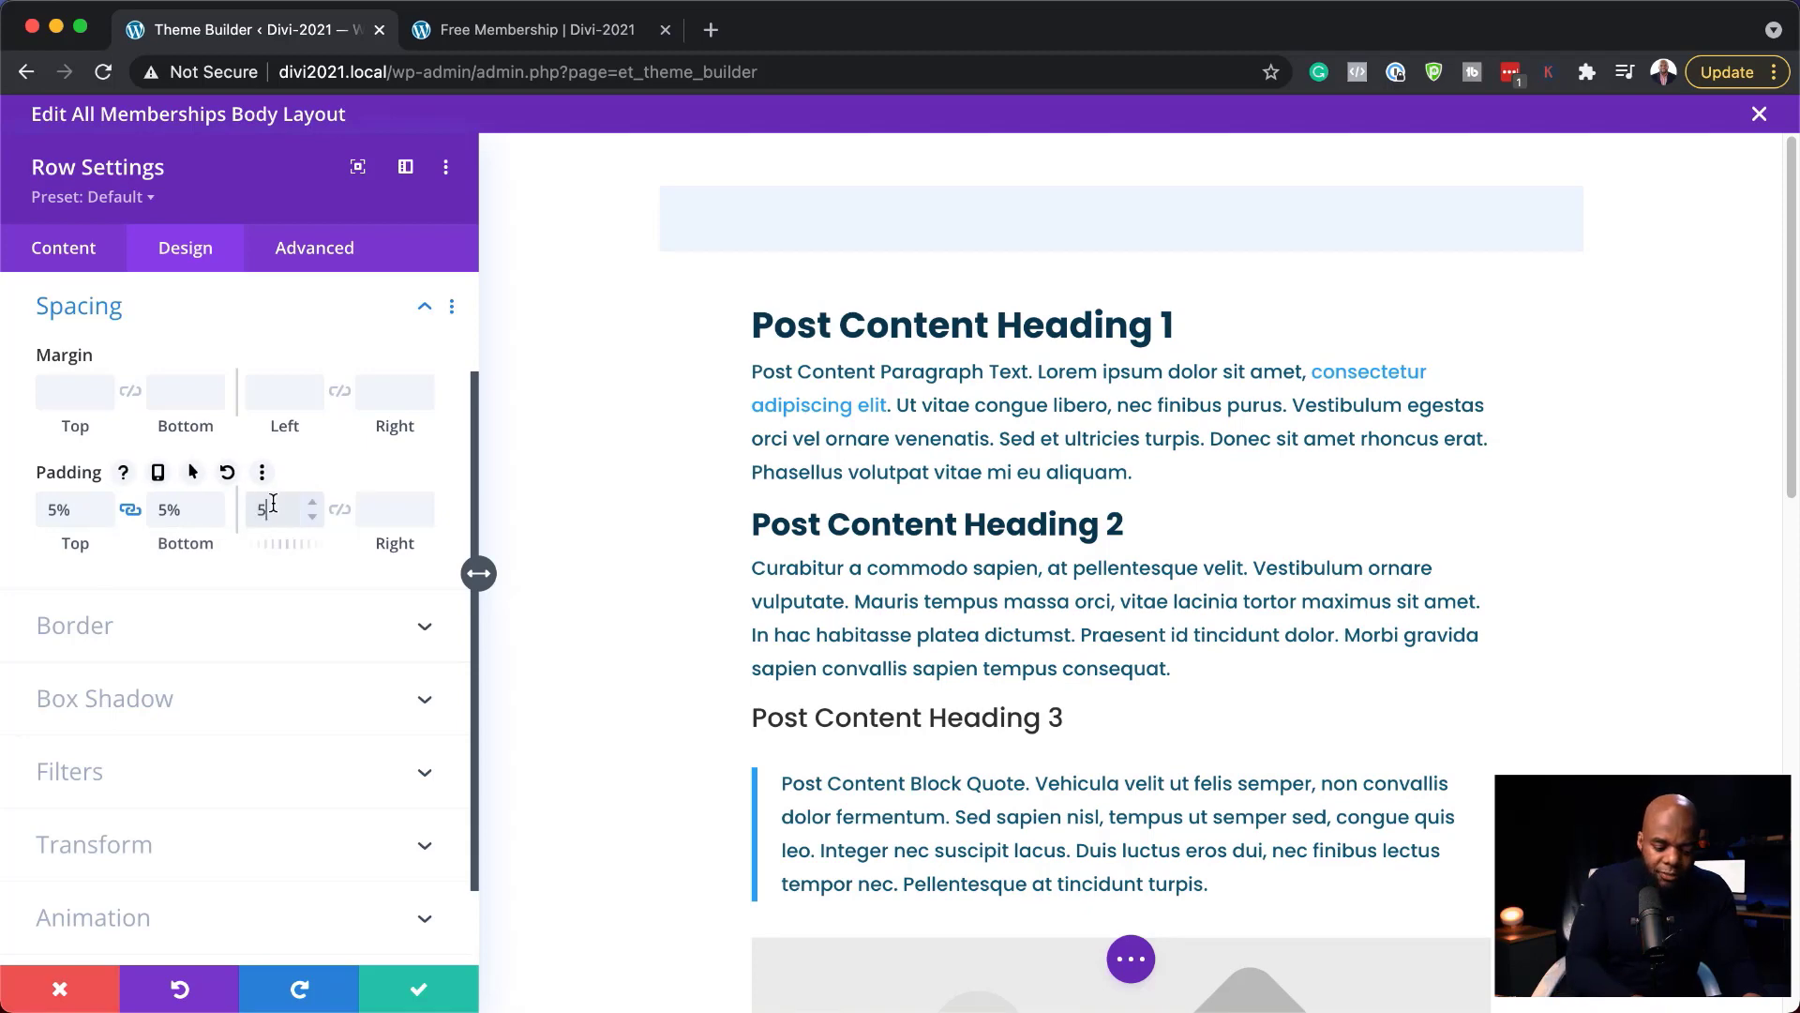
click(340, 509)
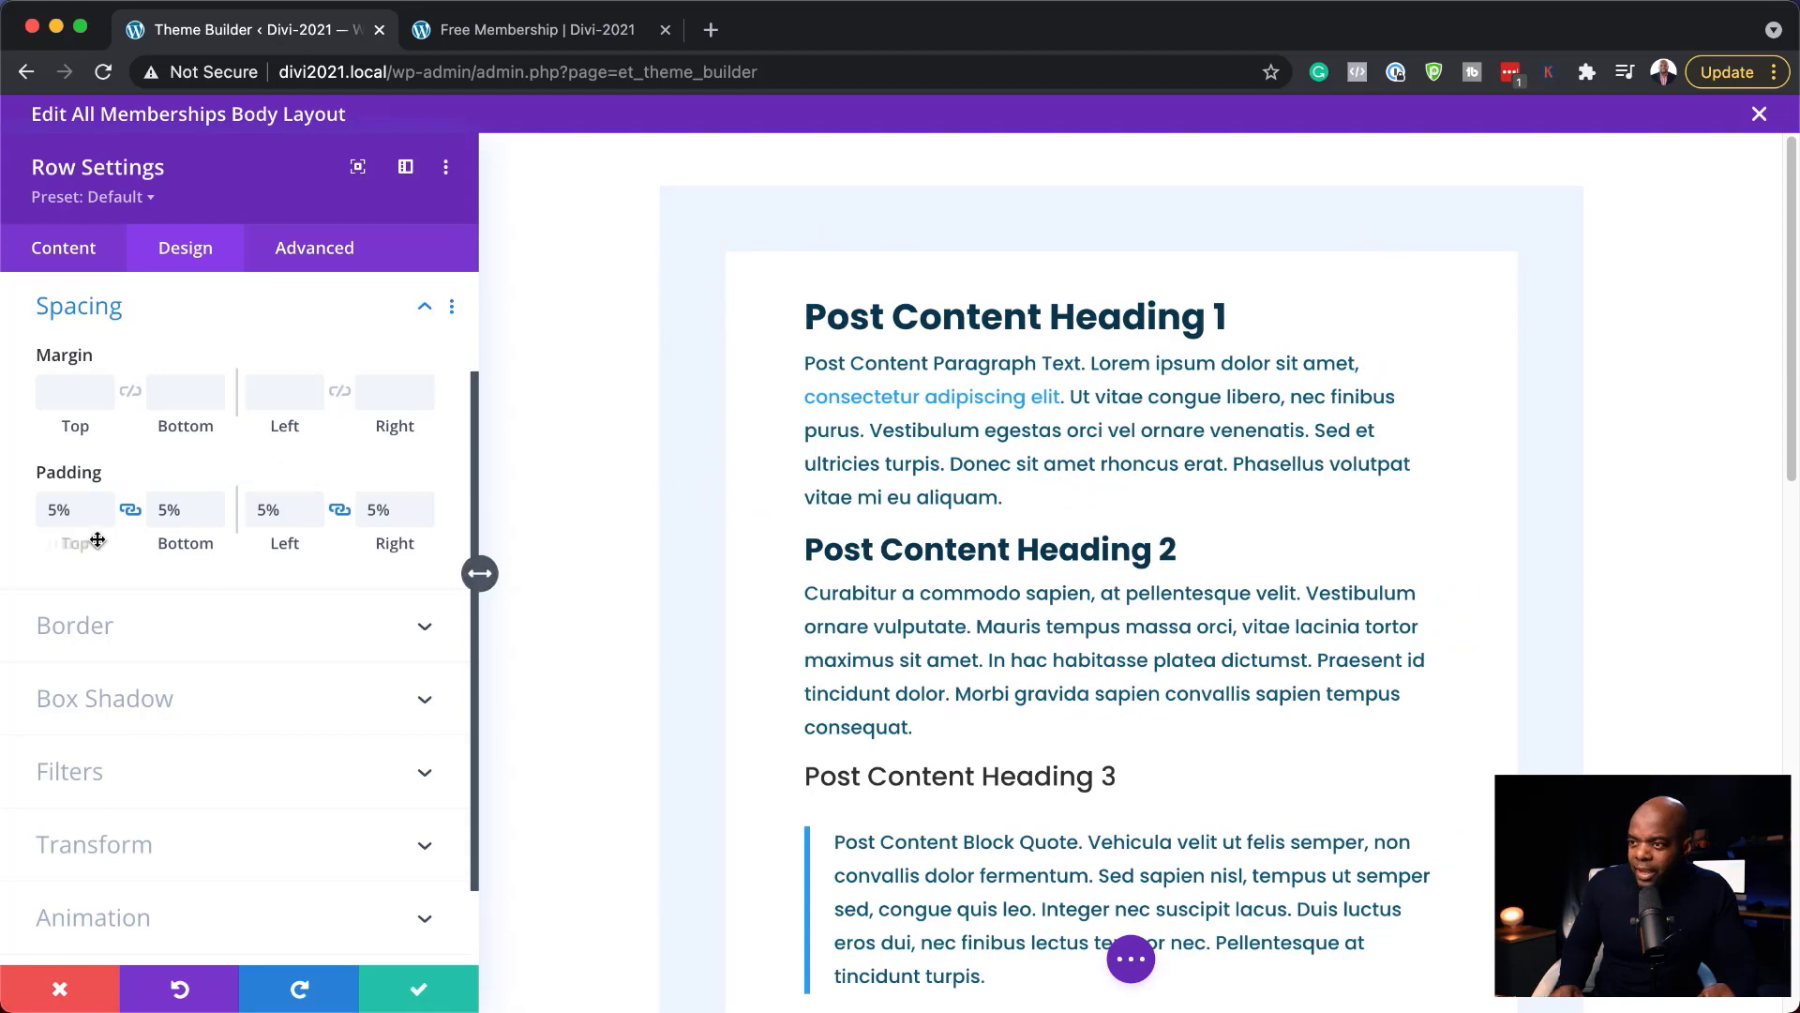
click(299, 548)
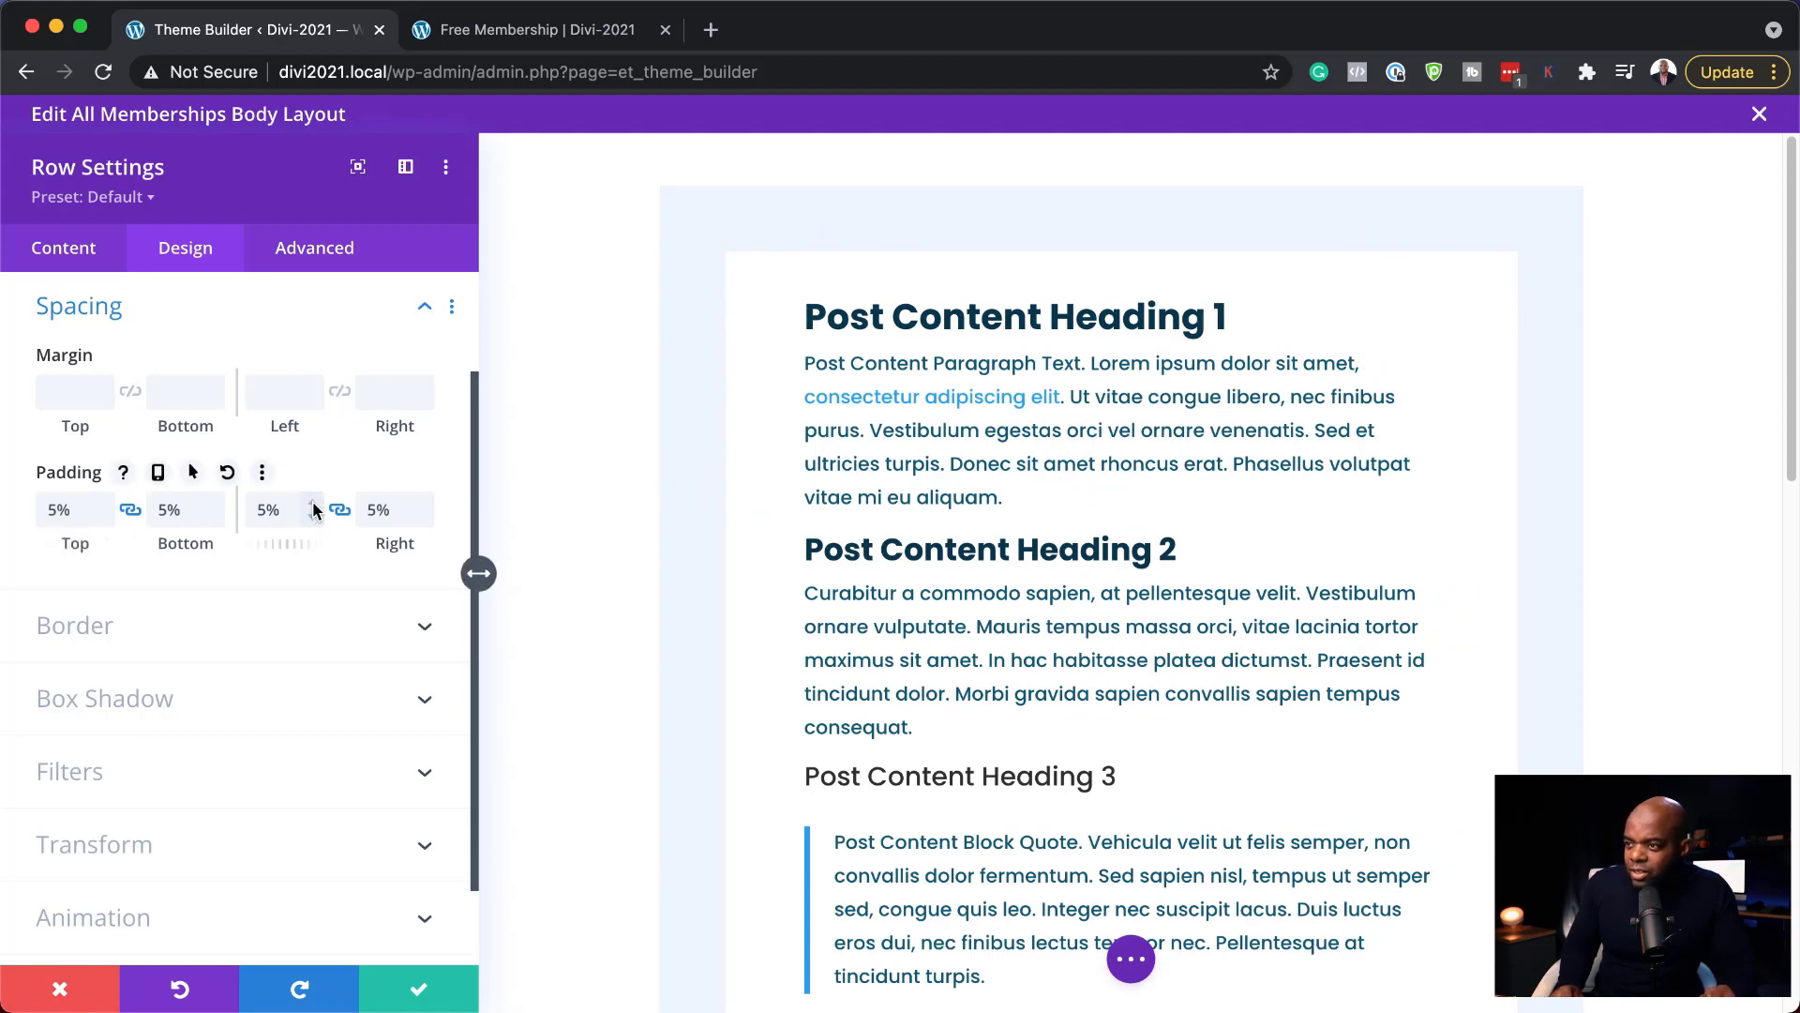
click(313, 507)
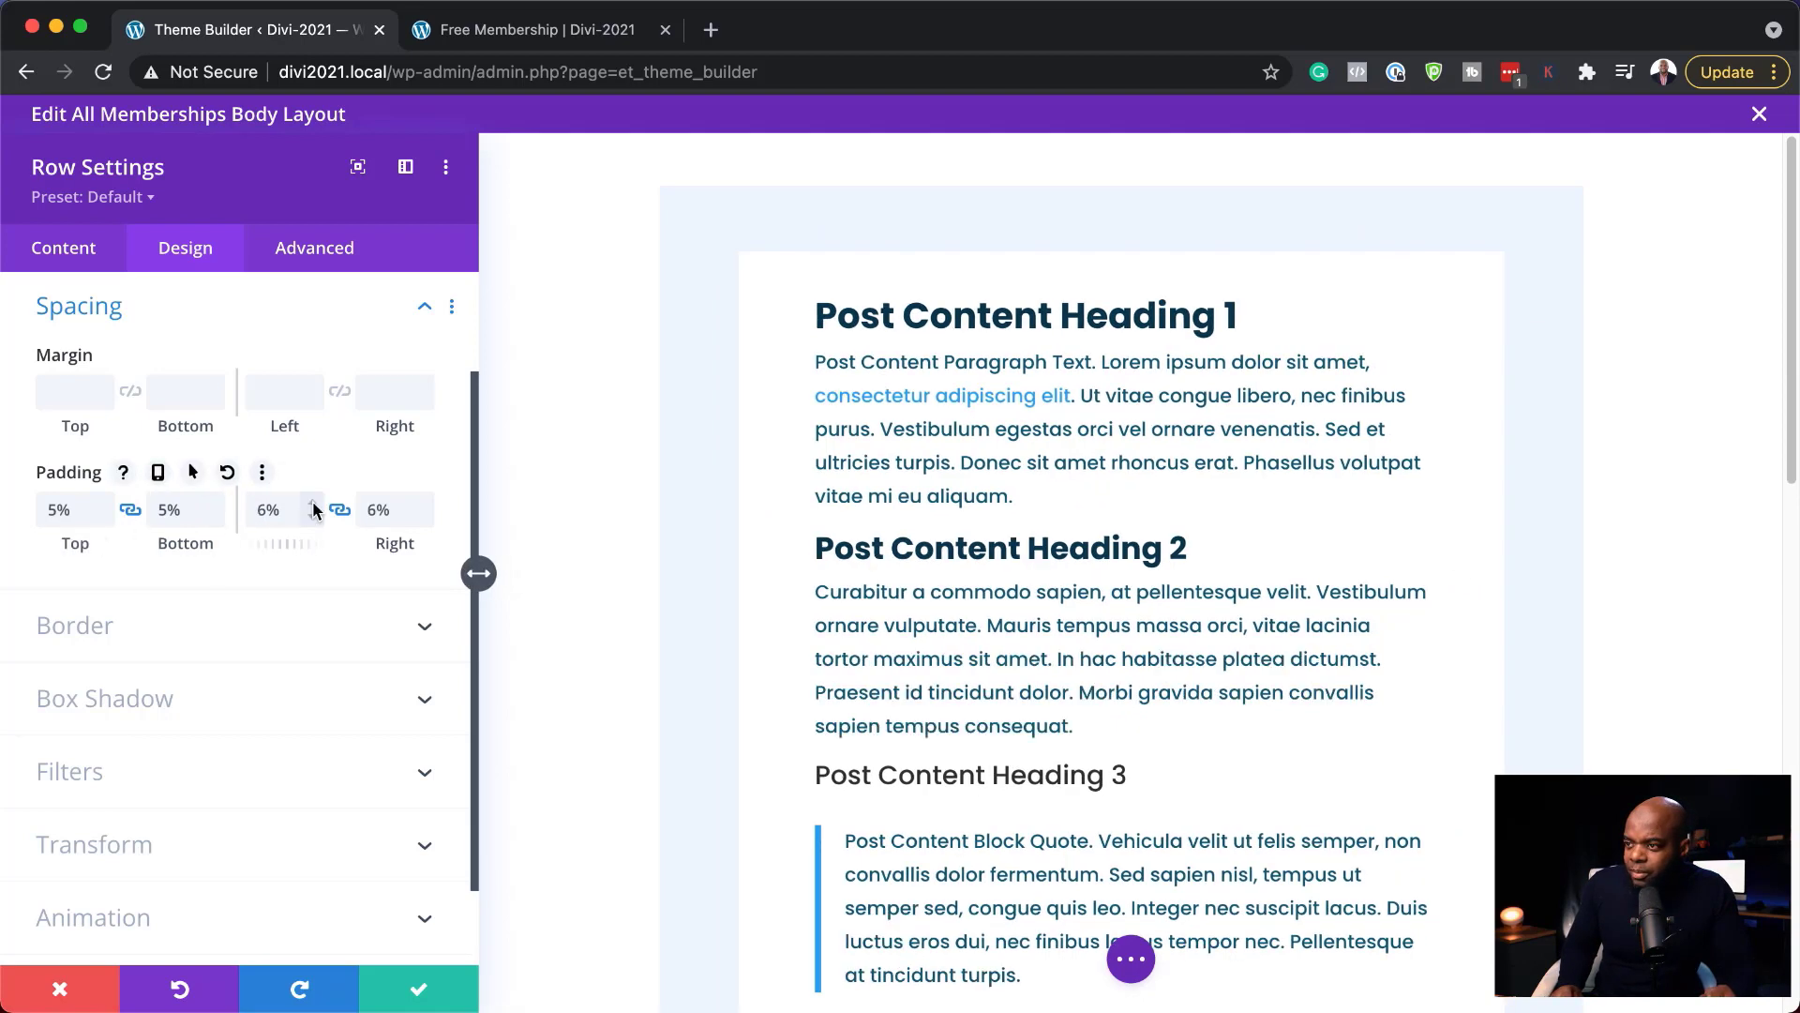
click(215, 507)
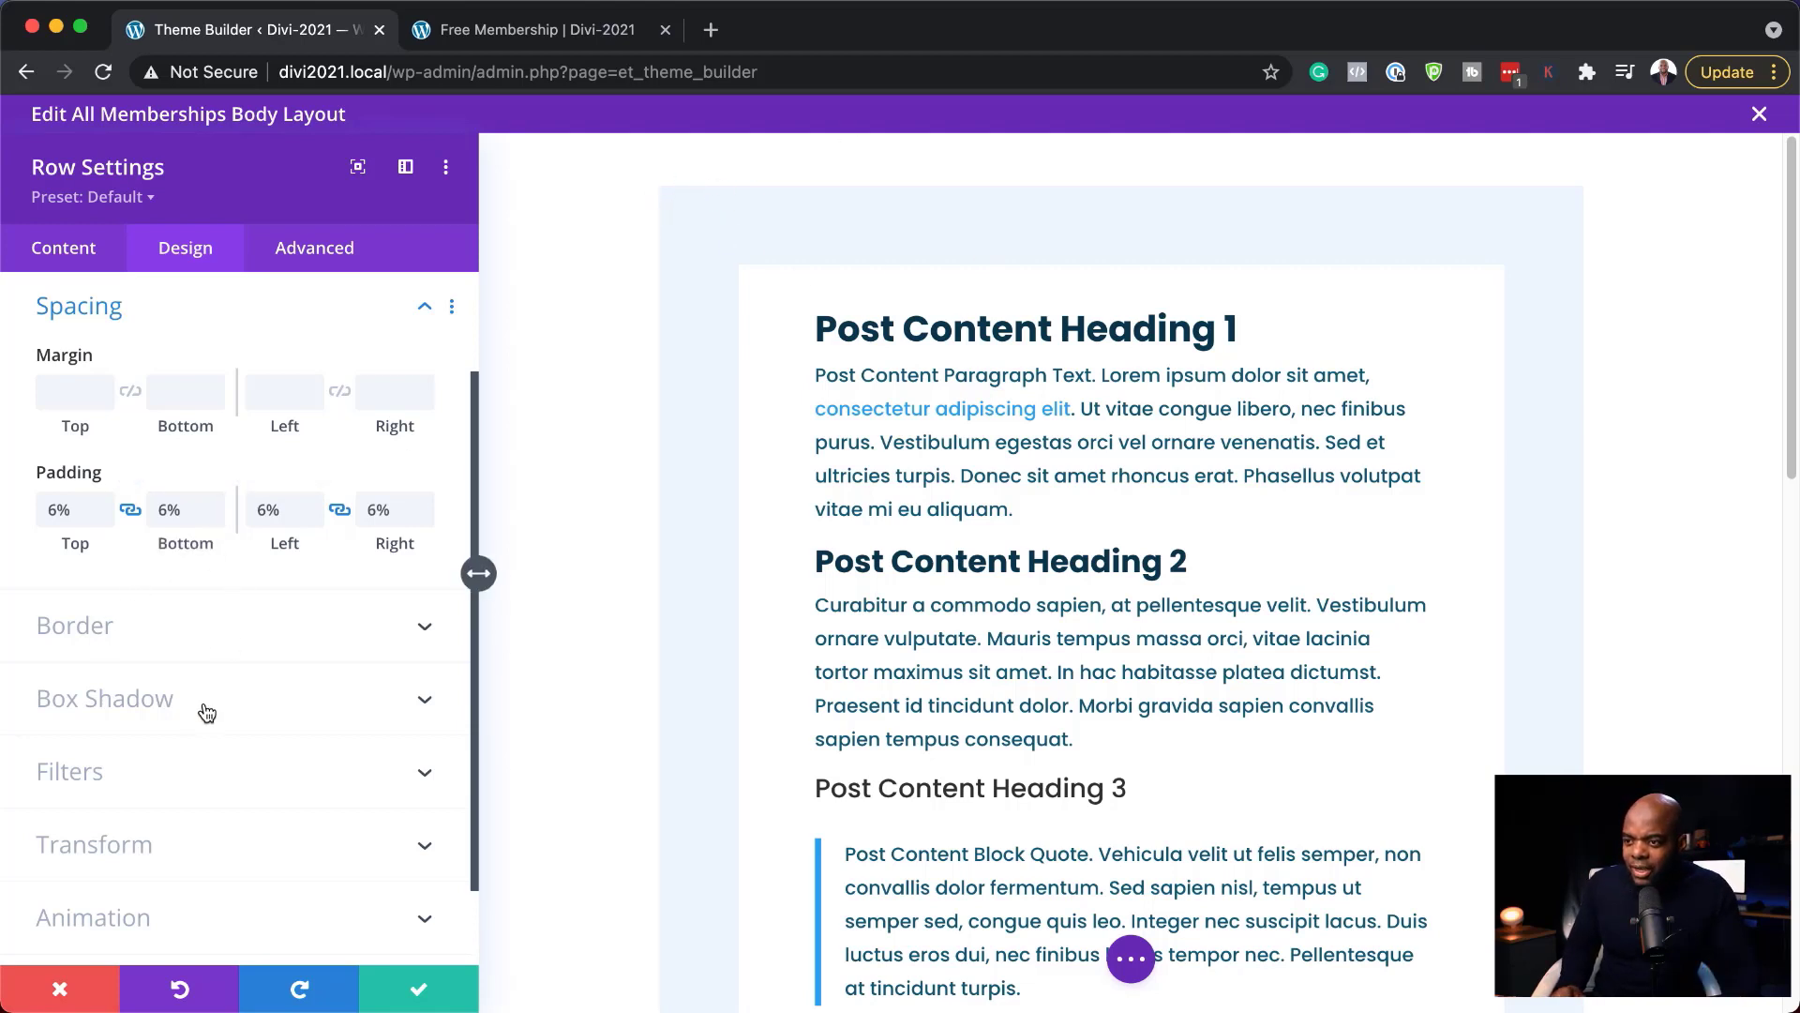
Round all four corners of the row to 5px and save the row settings
click(120, 642)
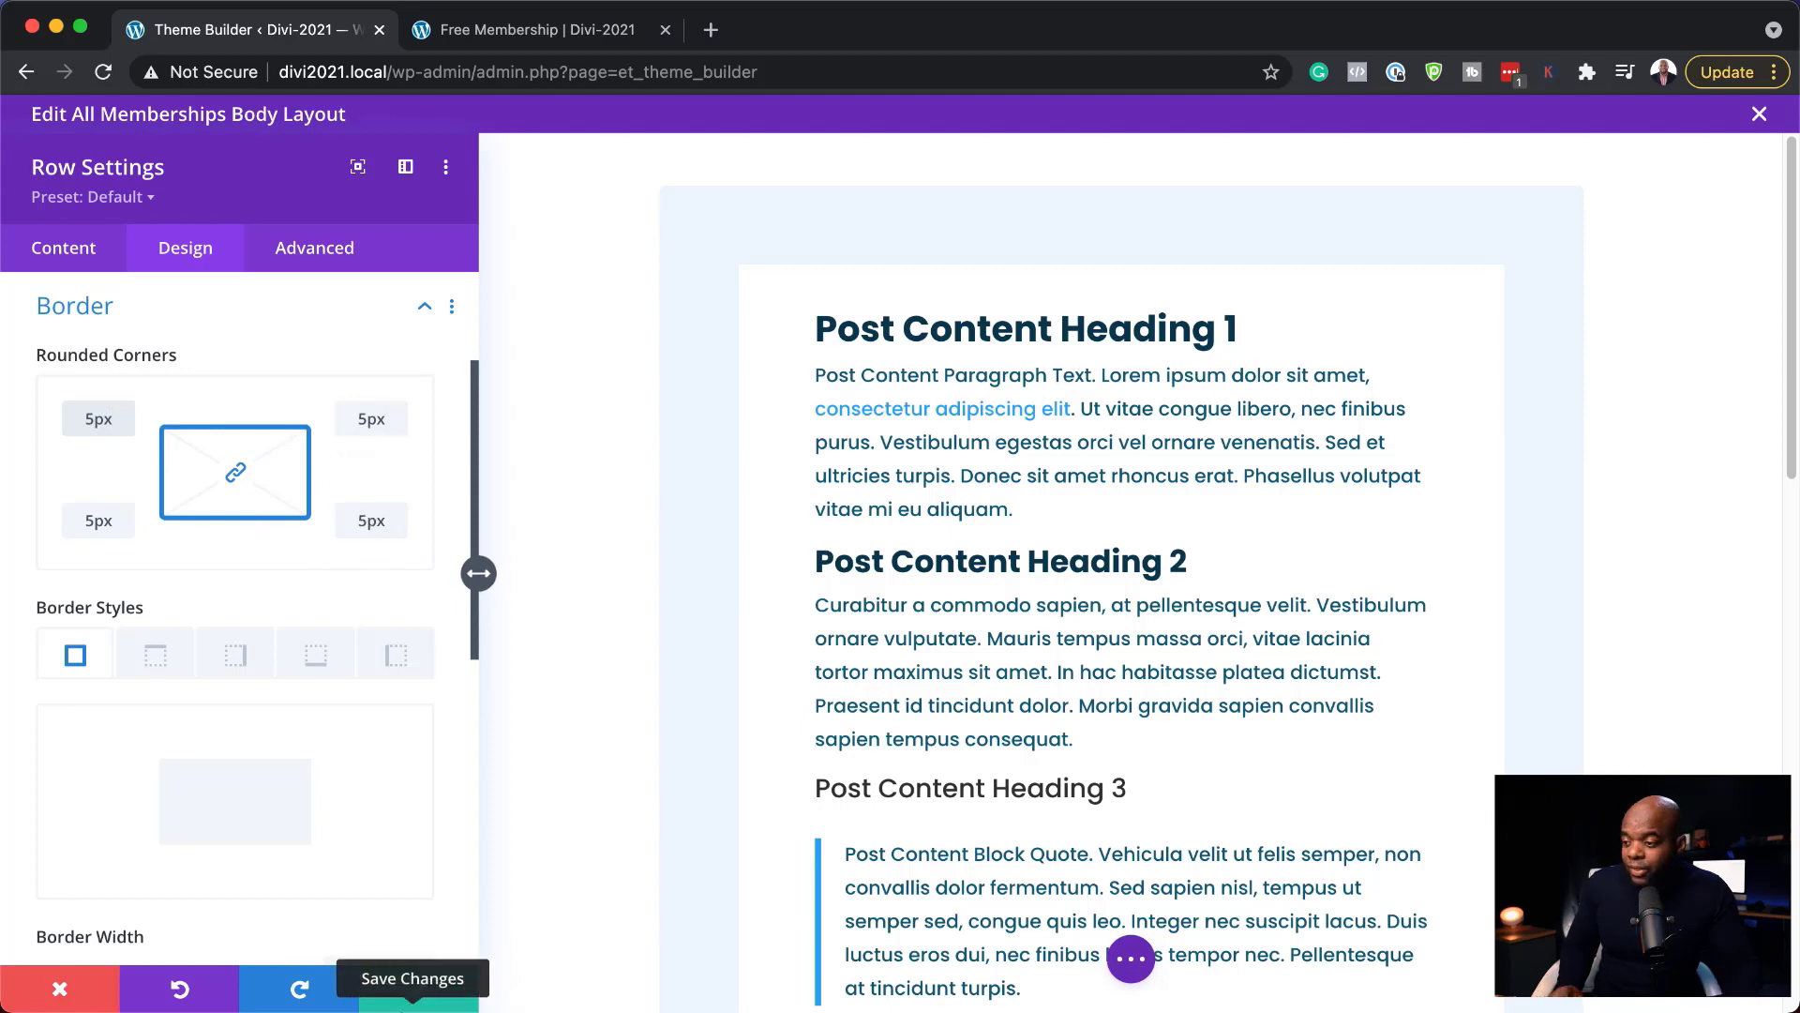
click(426, 991)
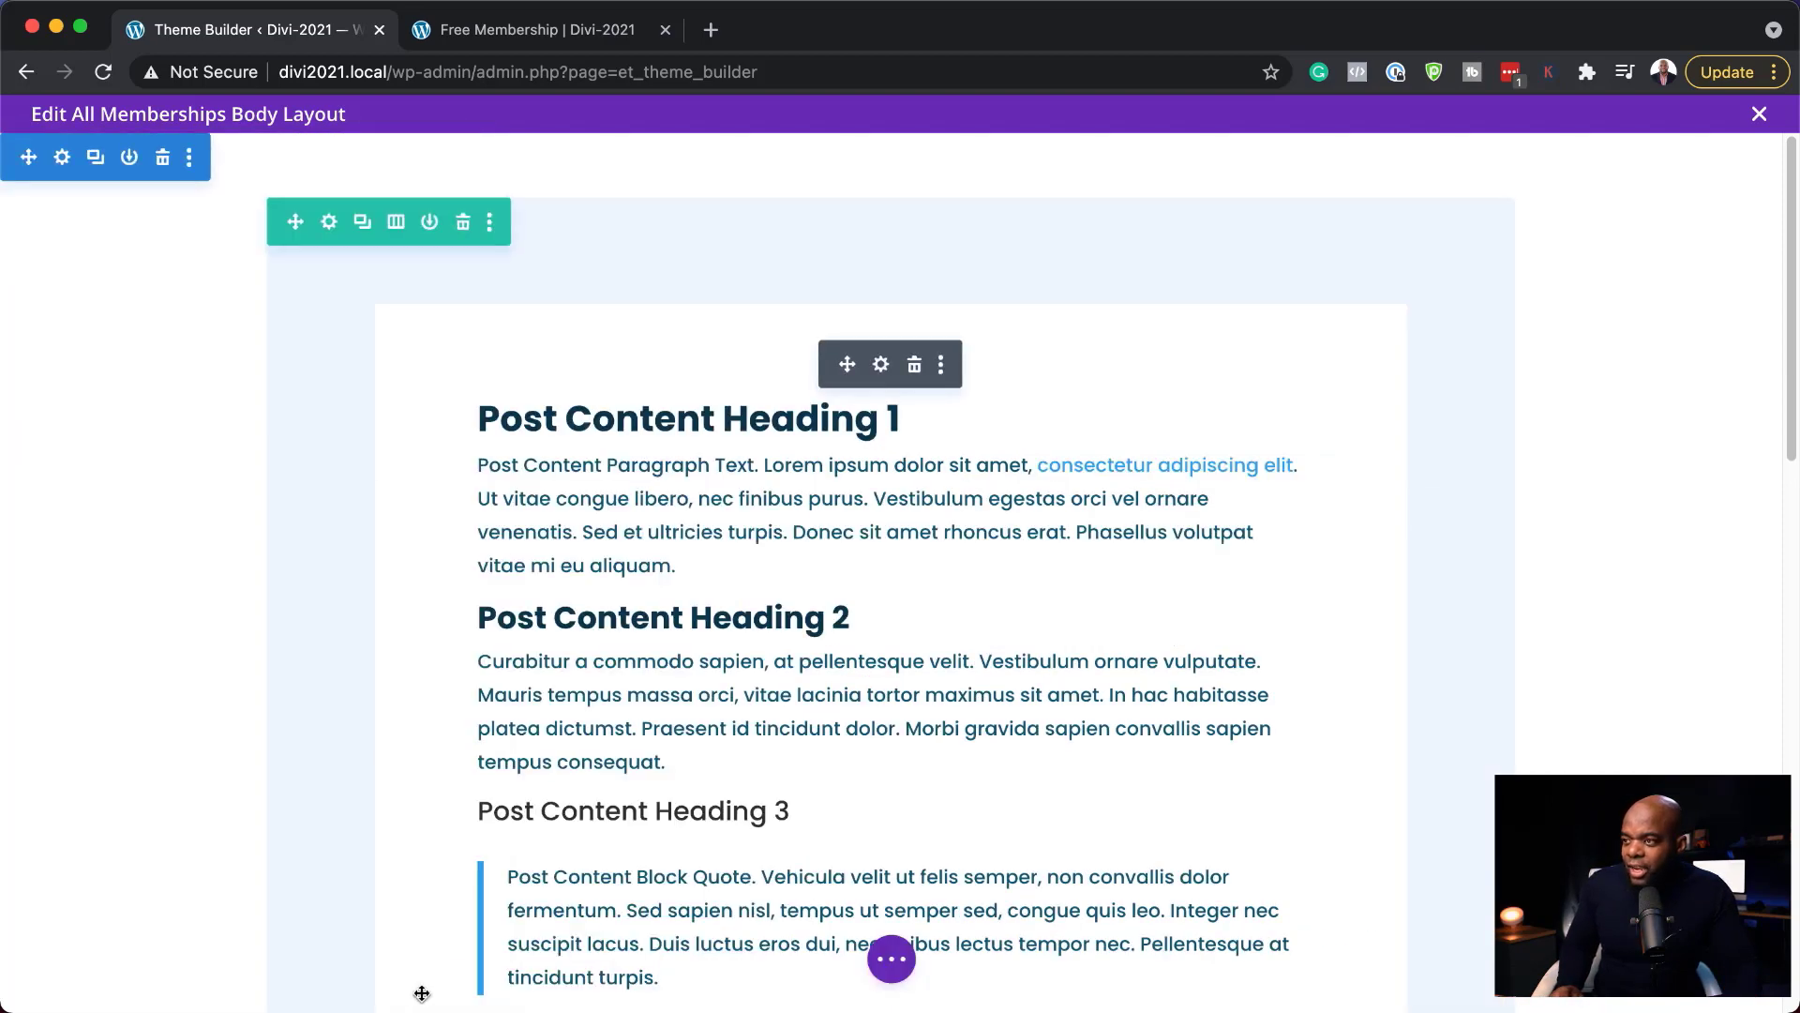
Add a regular section with a single-column row below the section that holds the Post Content module
scroll(1032, 735, down, 7)
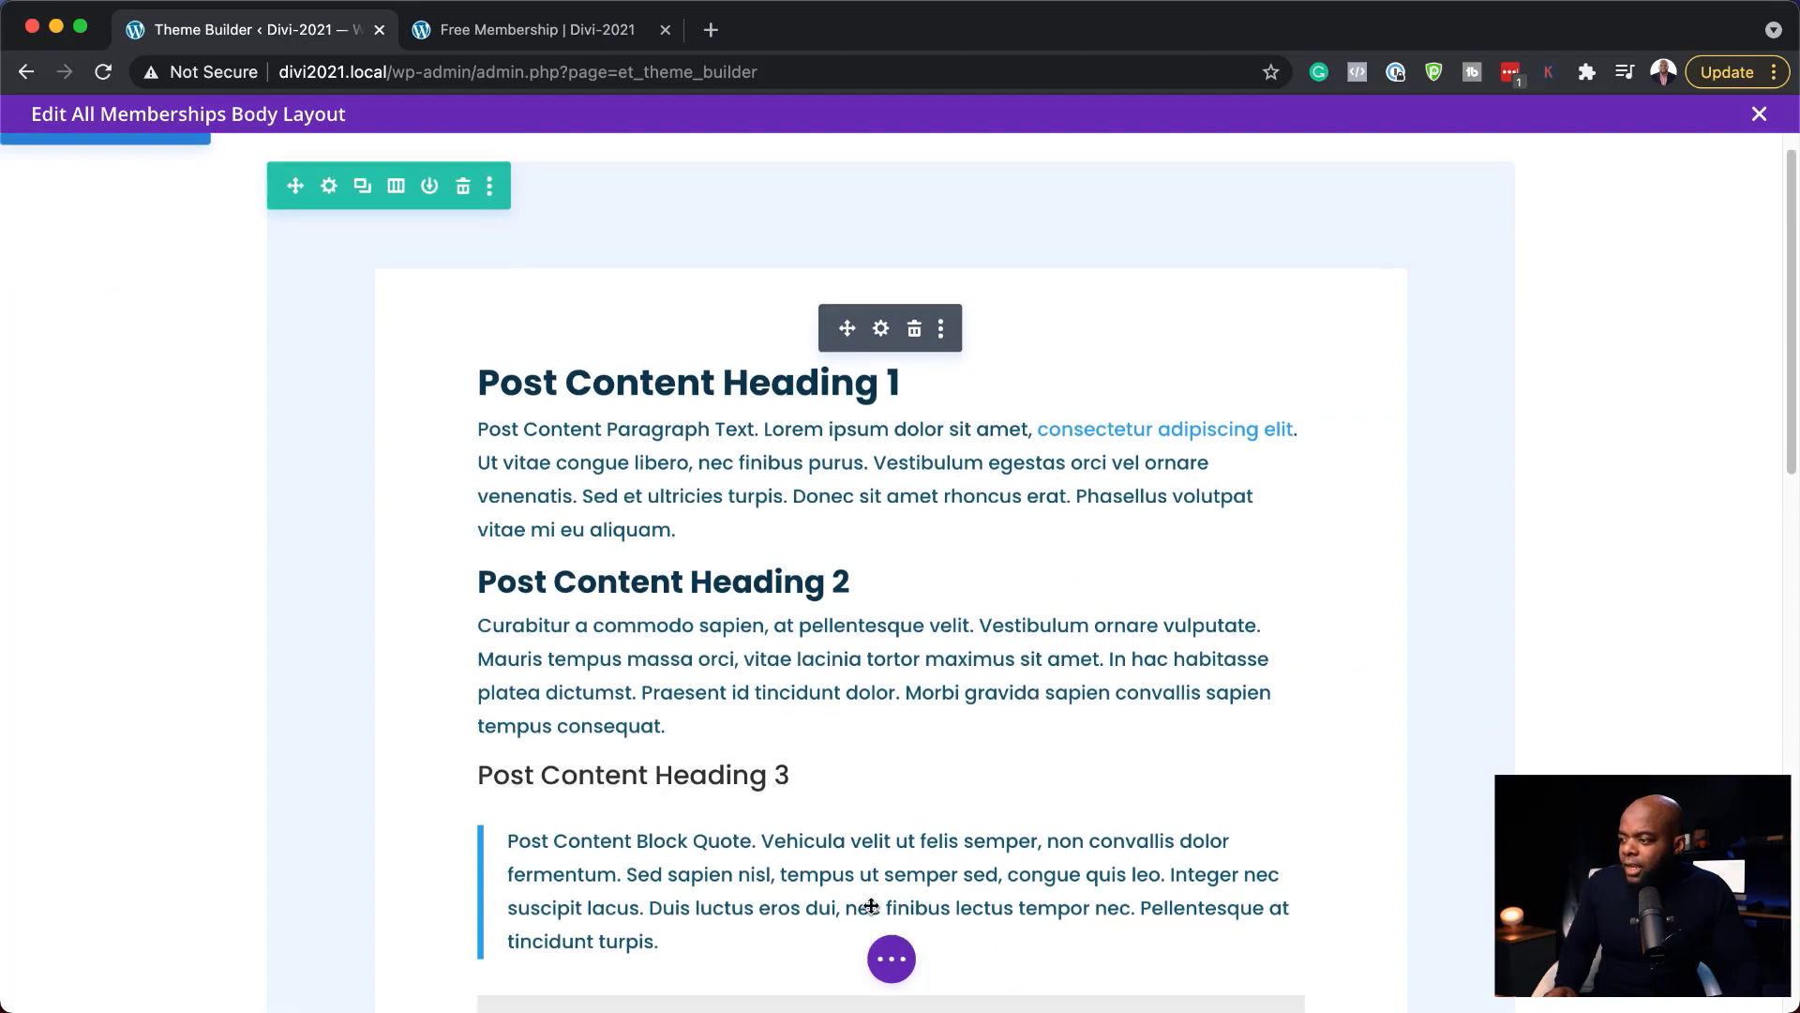
scroll(933, 781, down, 8)
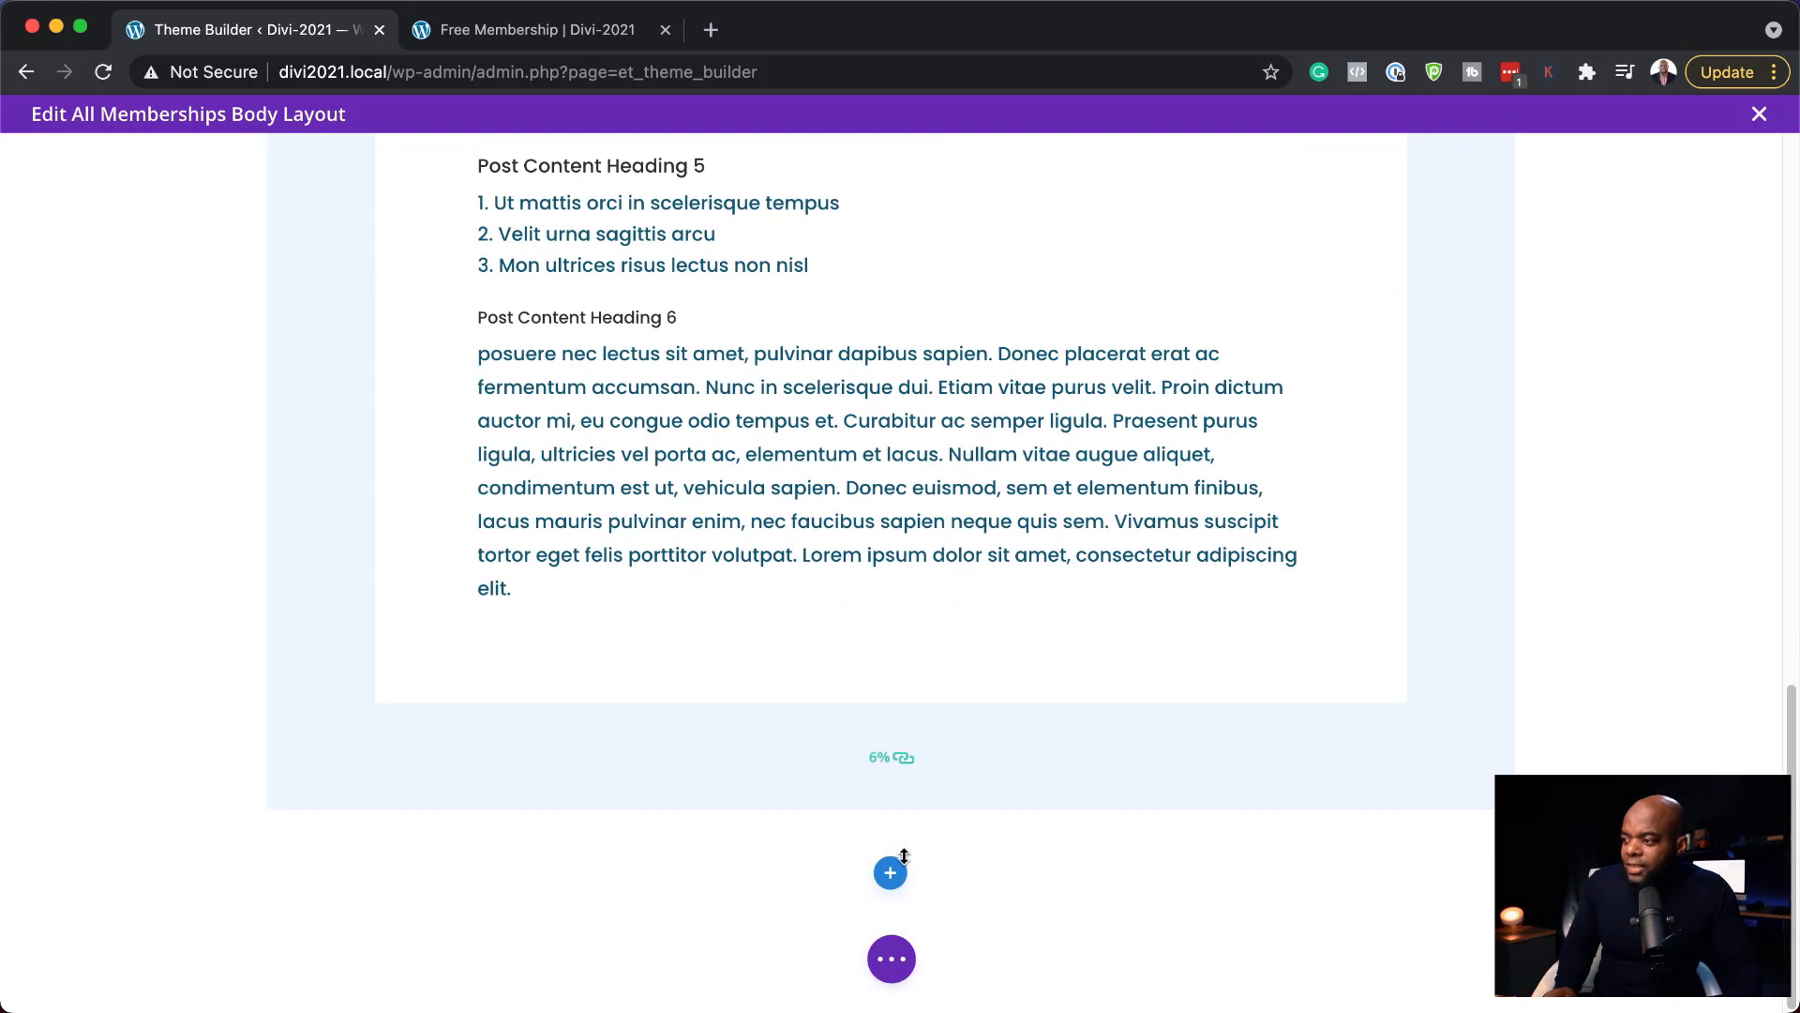
click(894, 874)
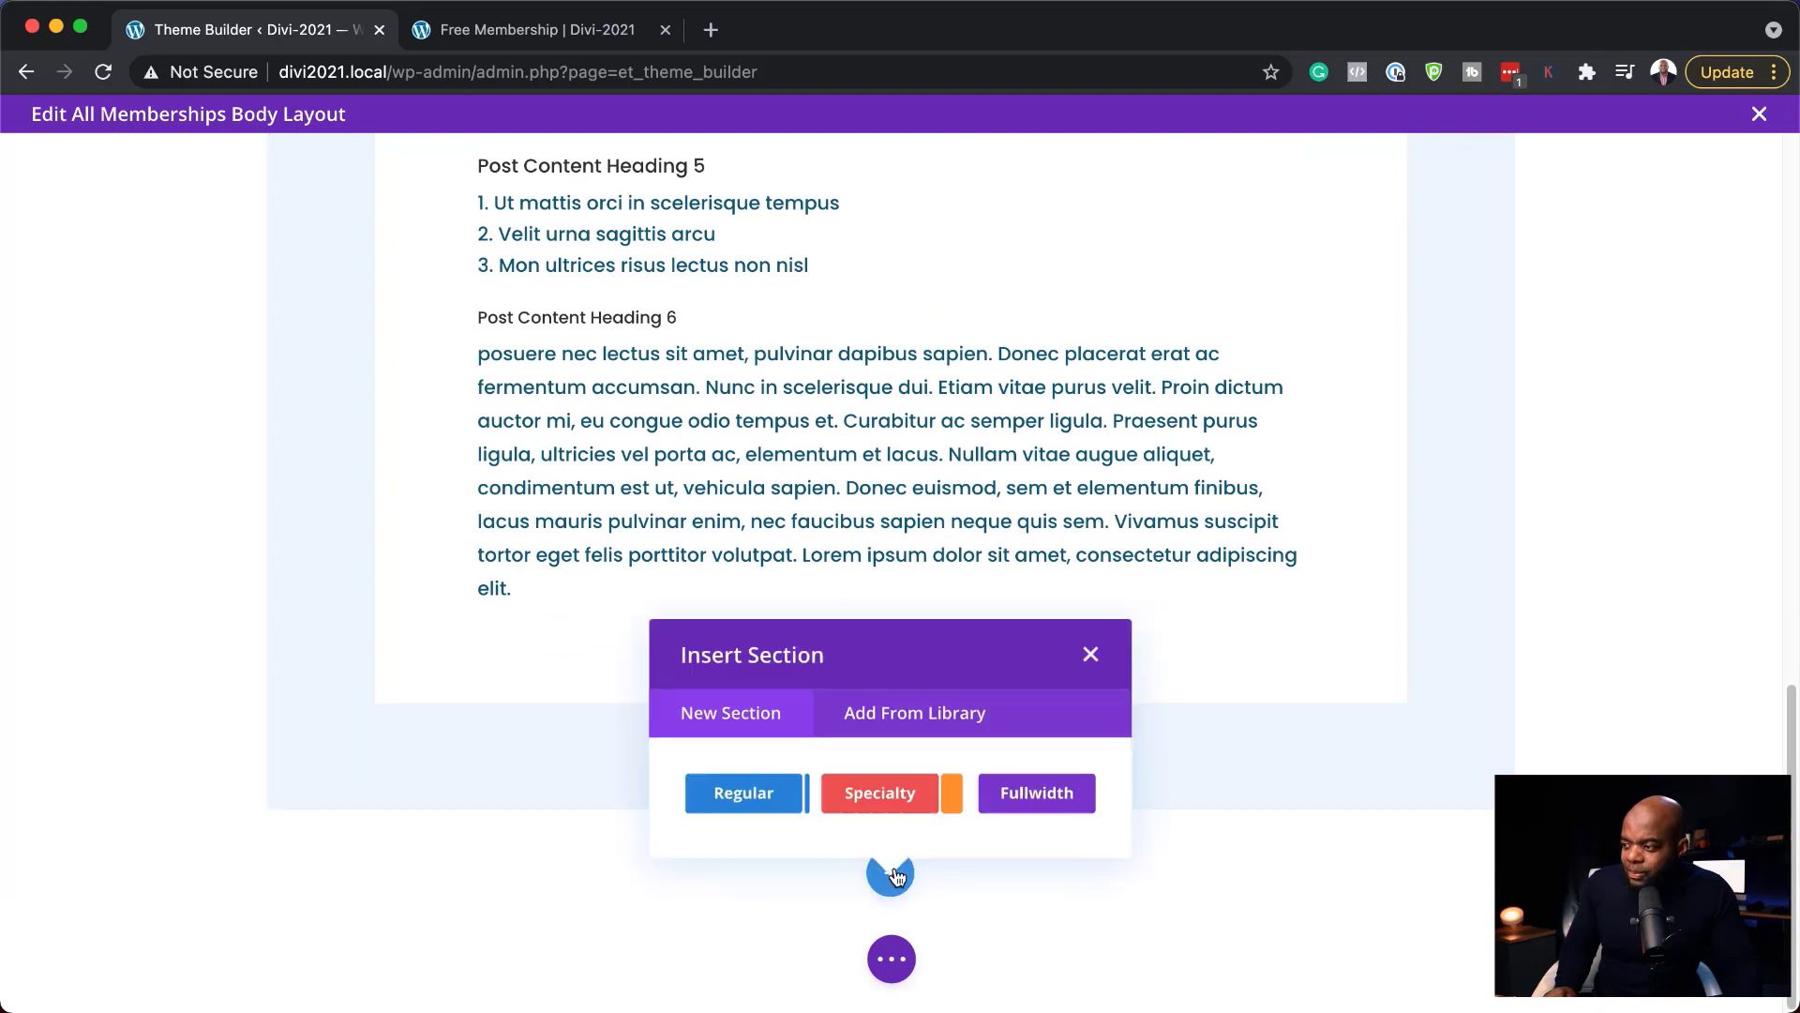
click(744, 793)
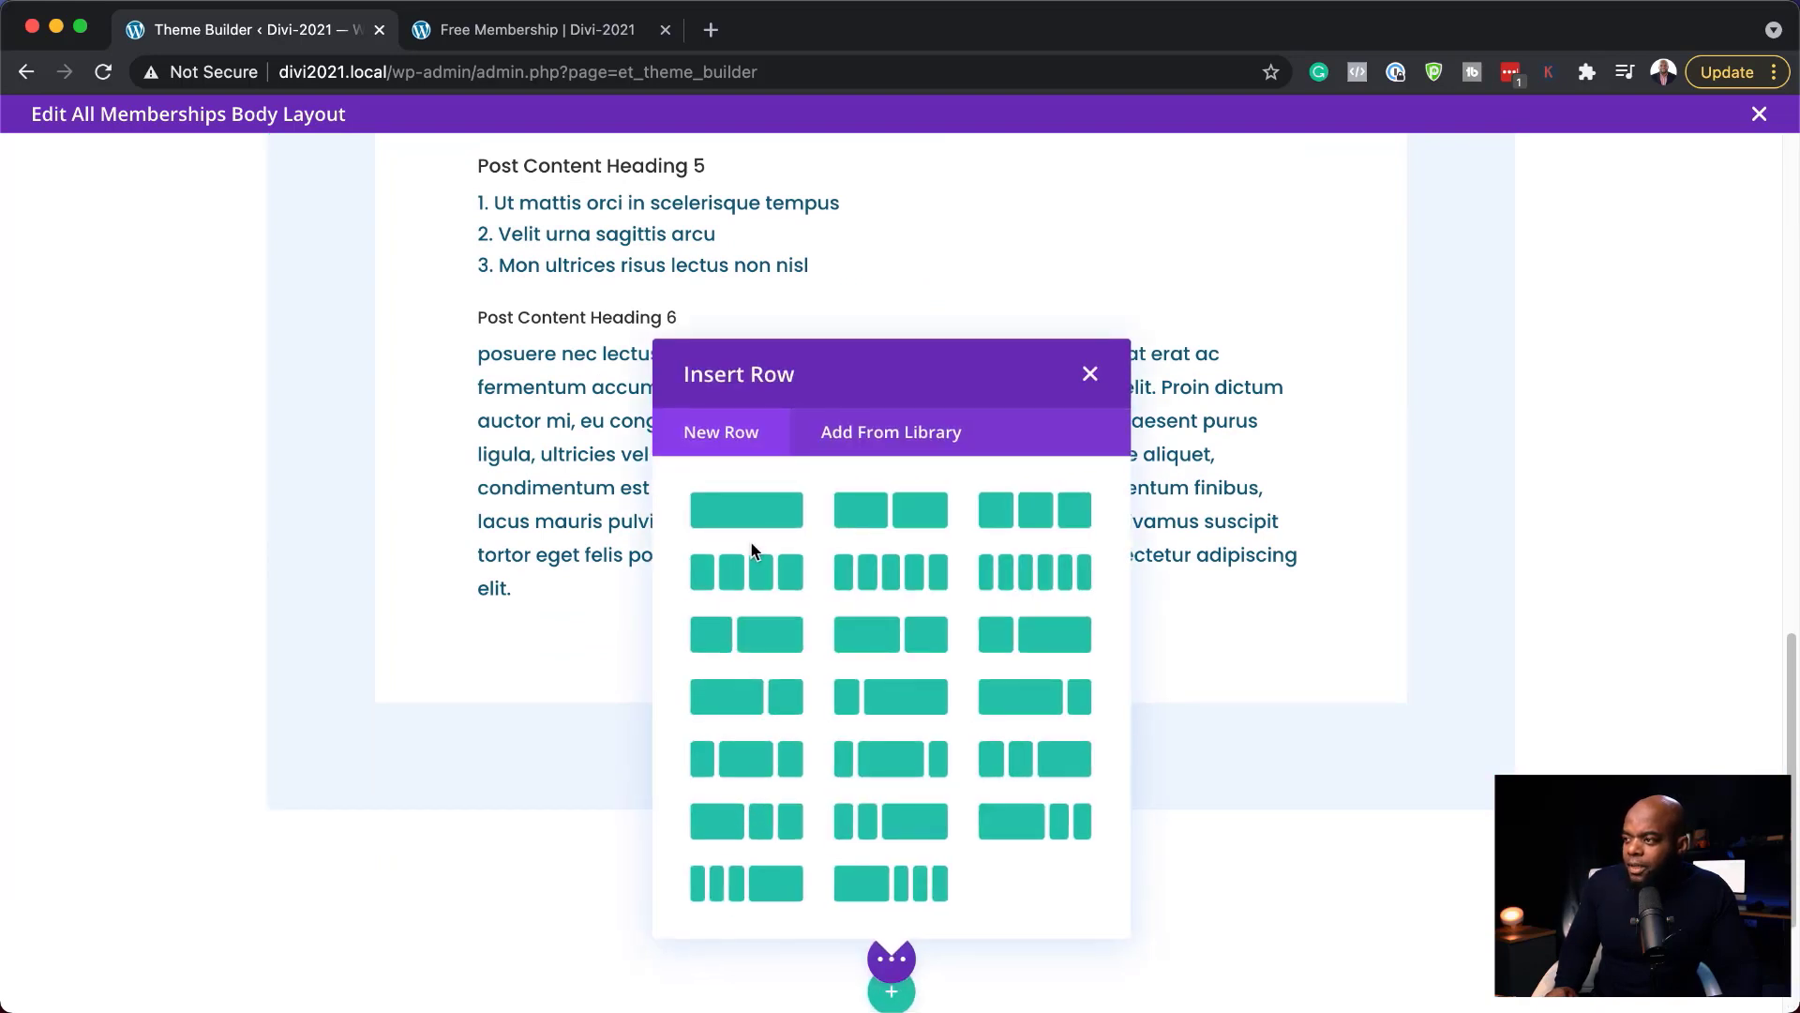
click(761, 521)
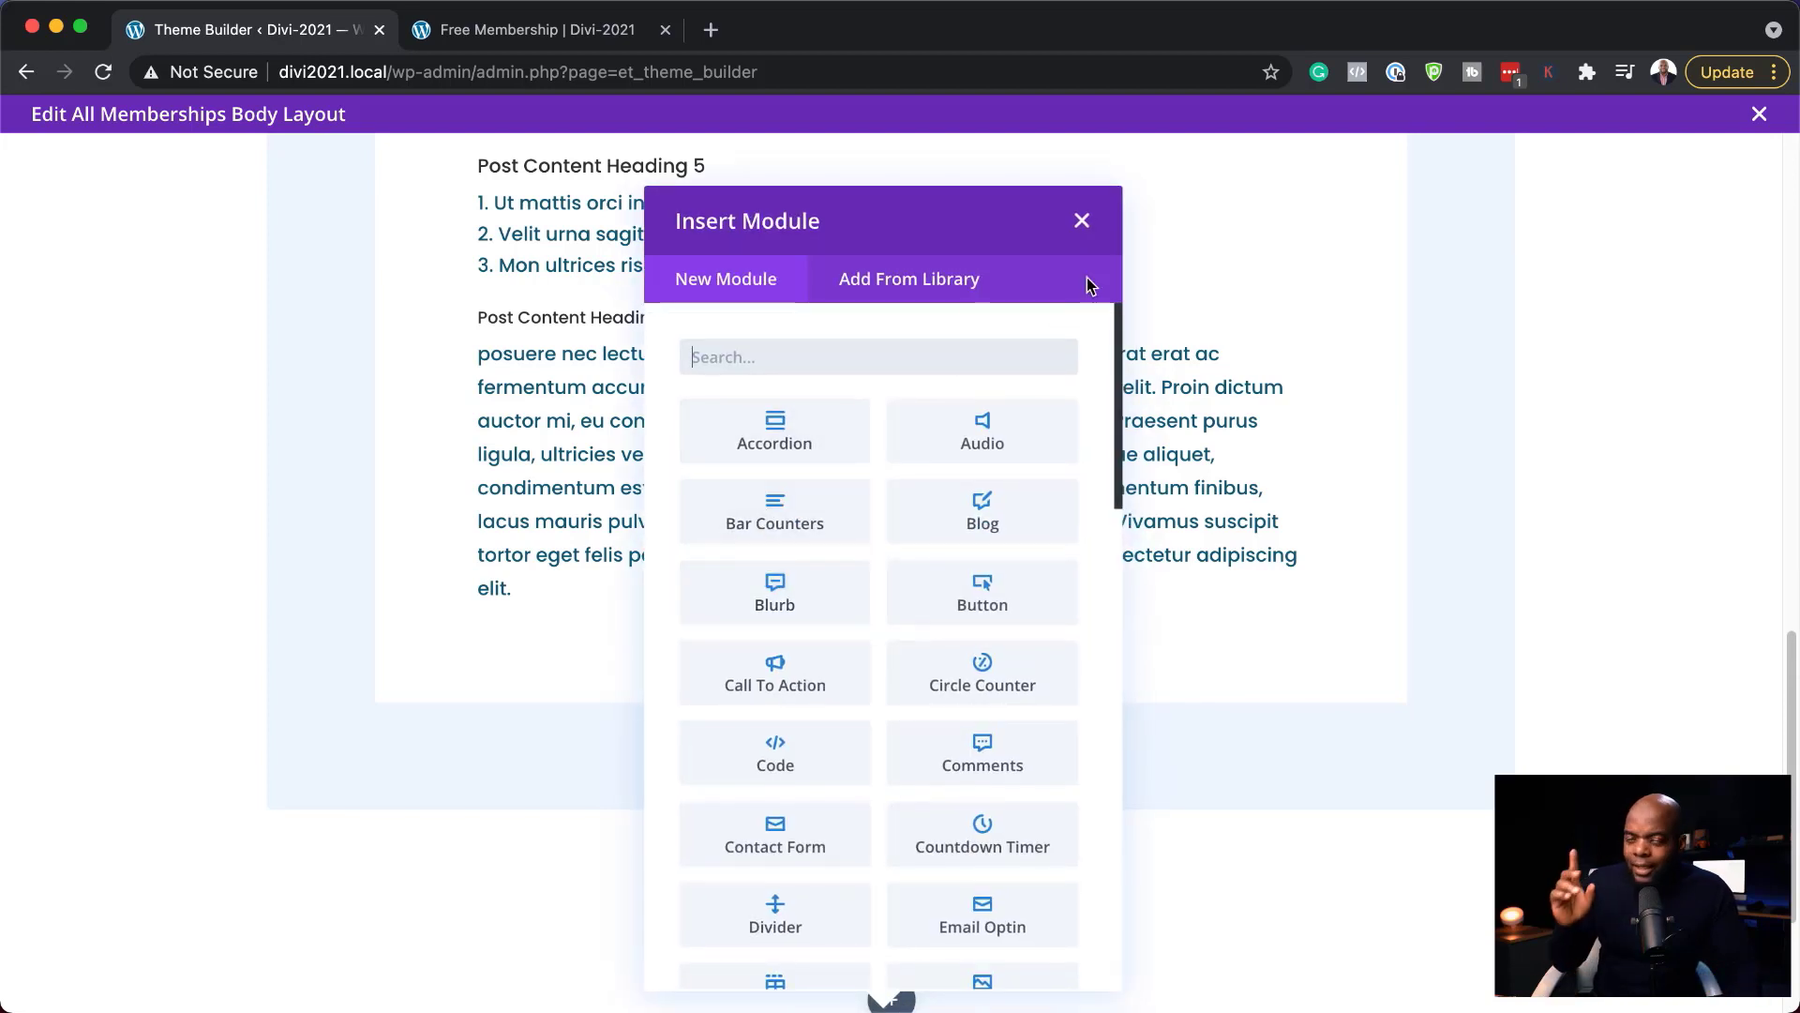
Insert a Text module in the new row and set its body to the dynamic Post/Archive Title
text(Text)
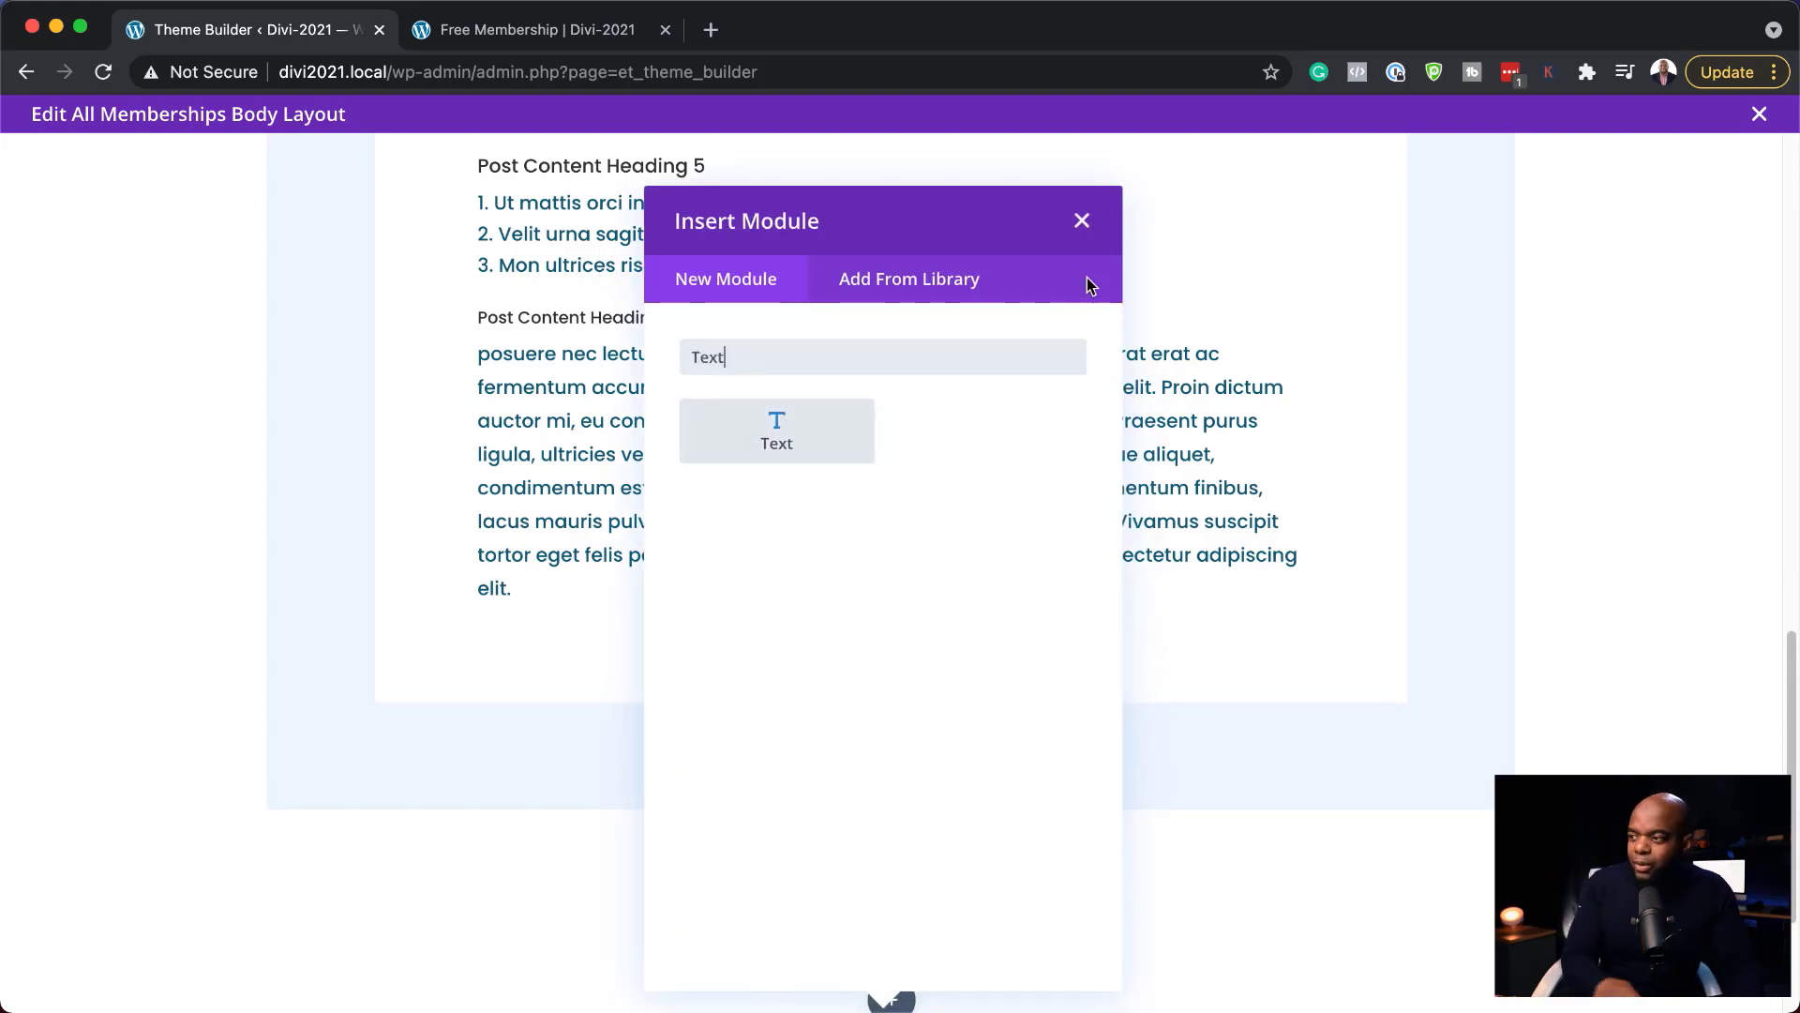
click(870, 429)
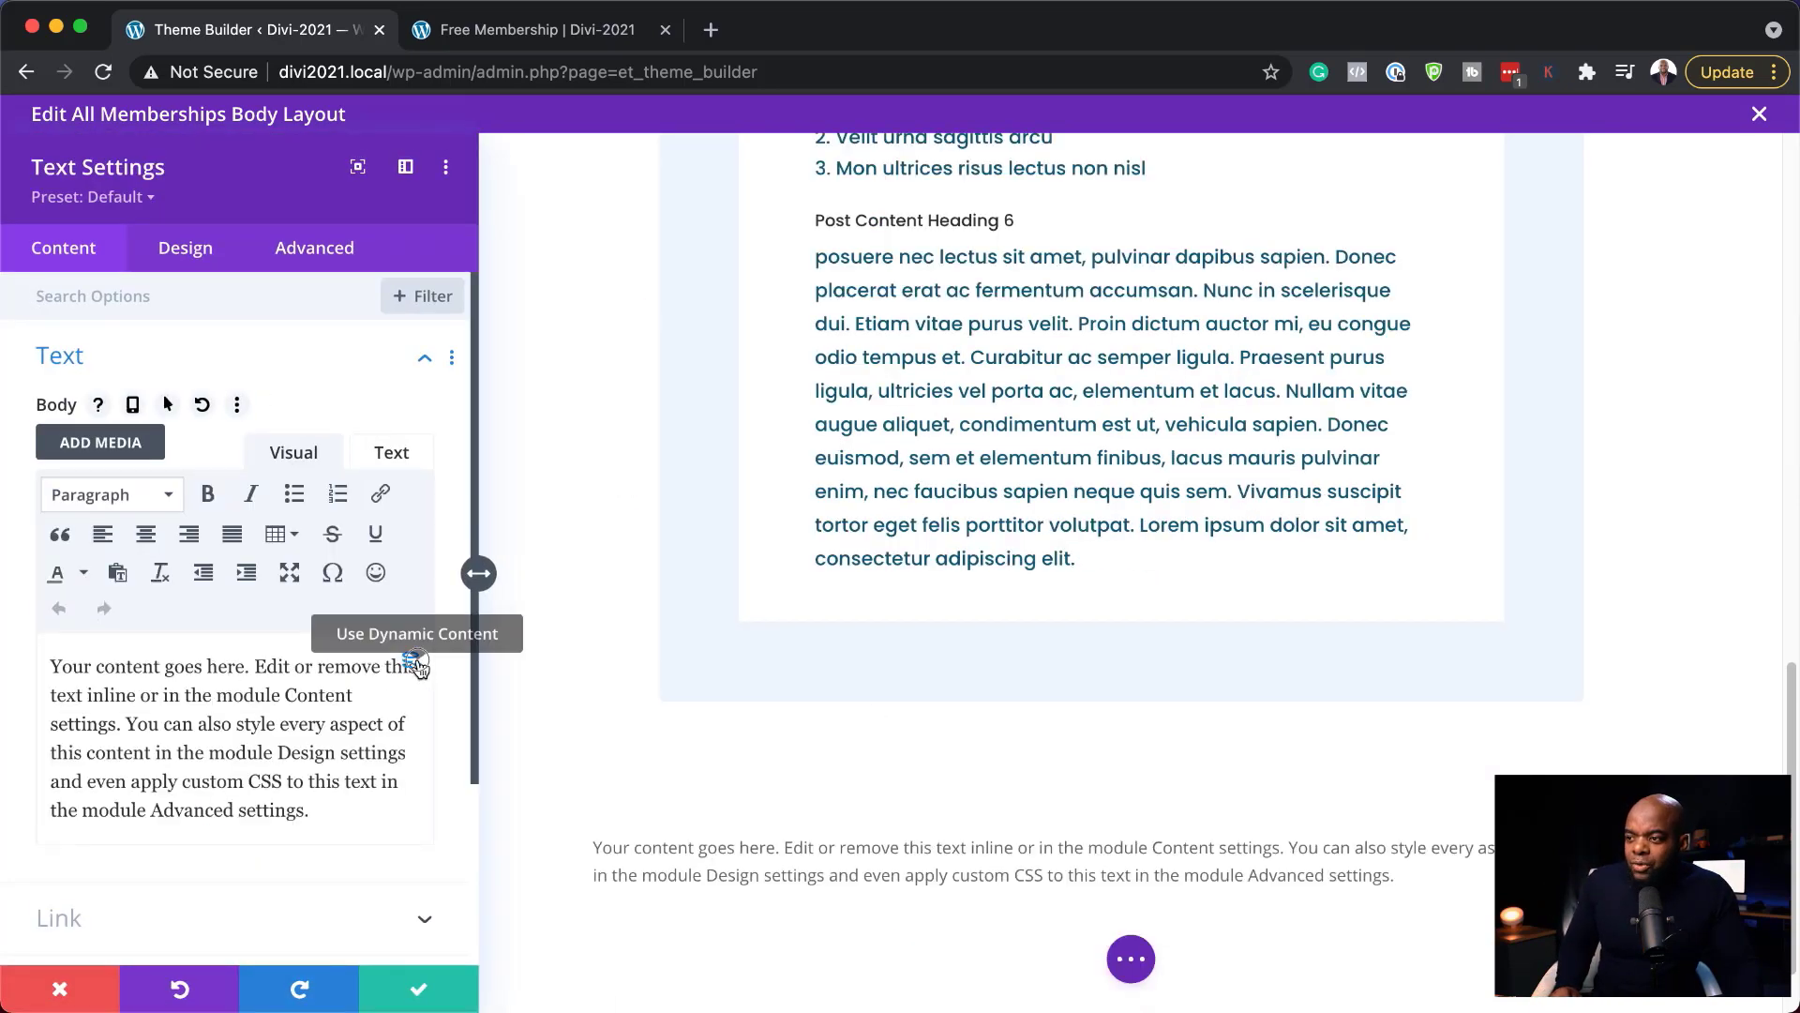
click(418, 665)
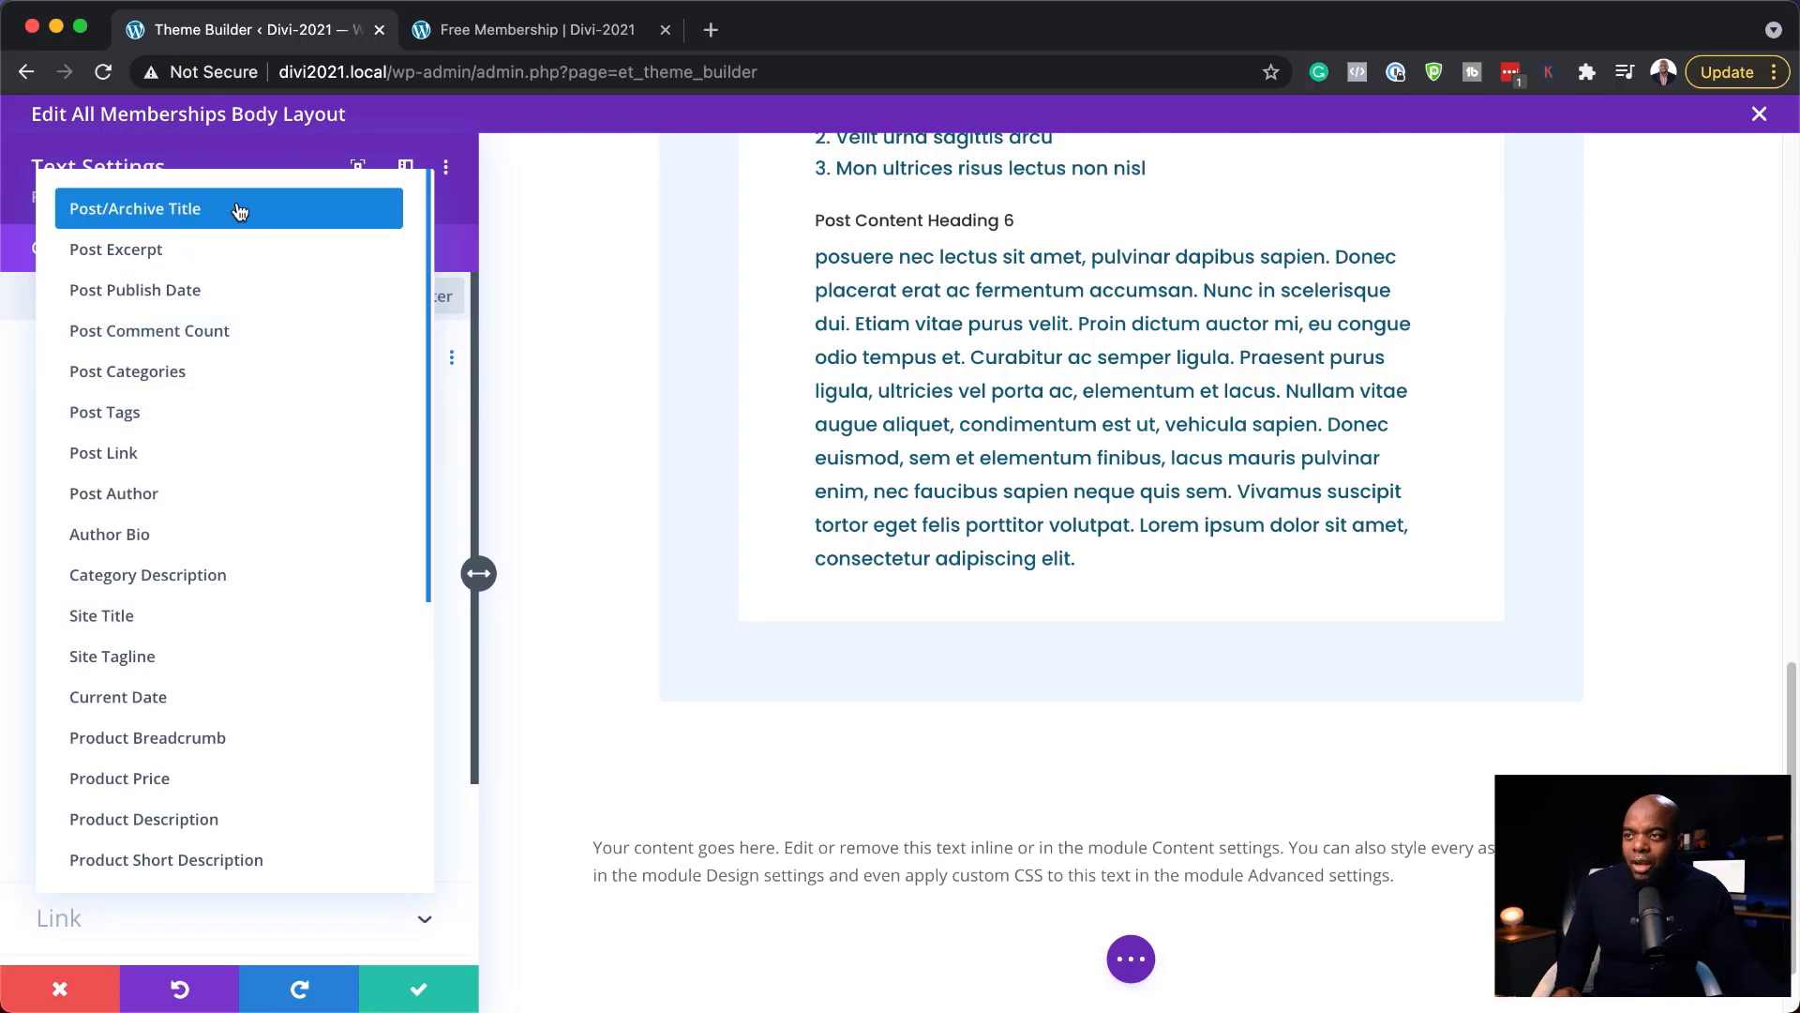
click(240, 211)
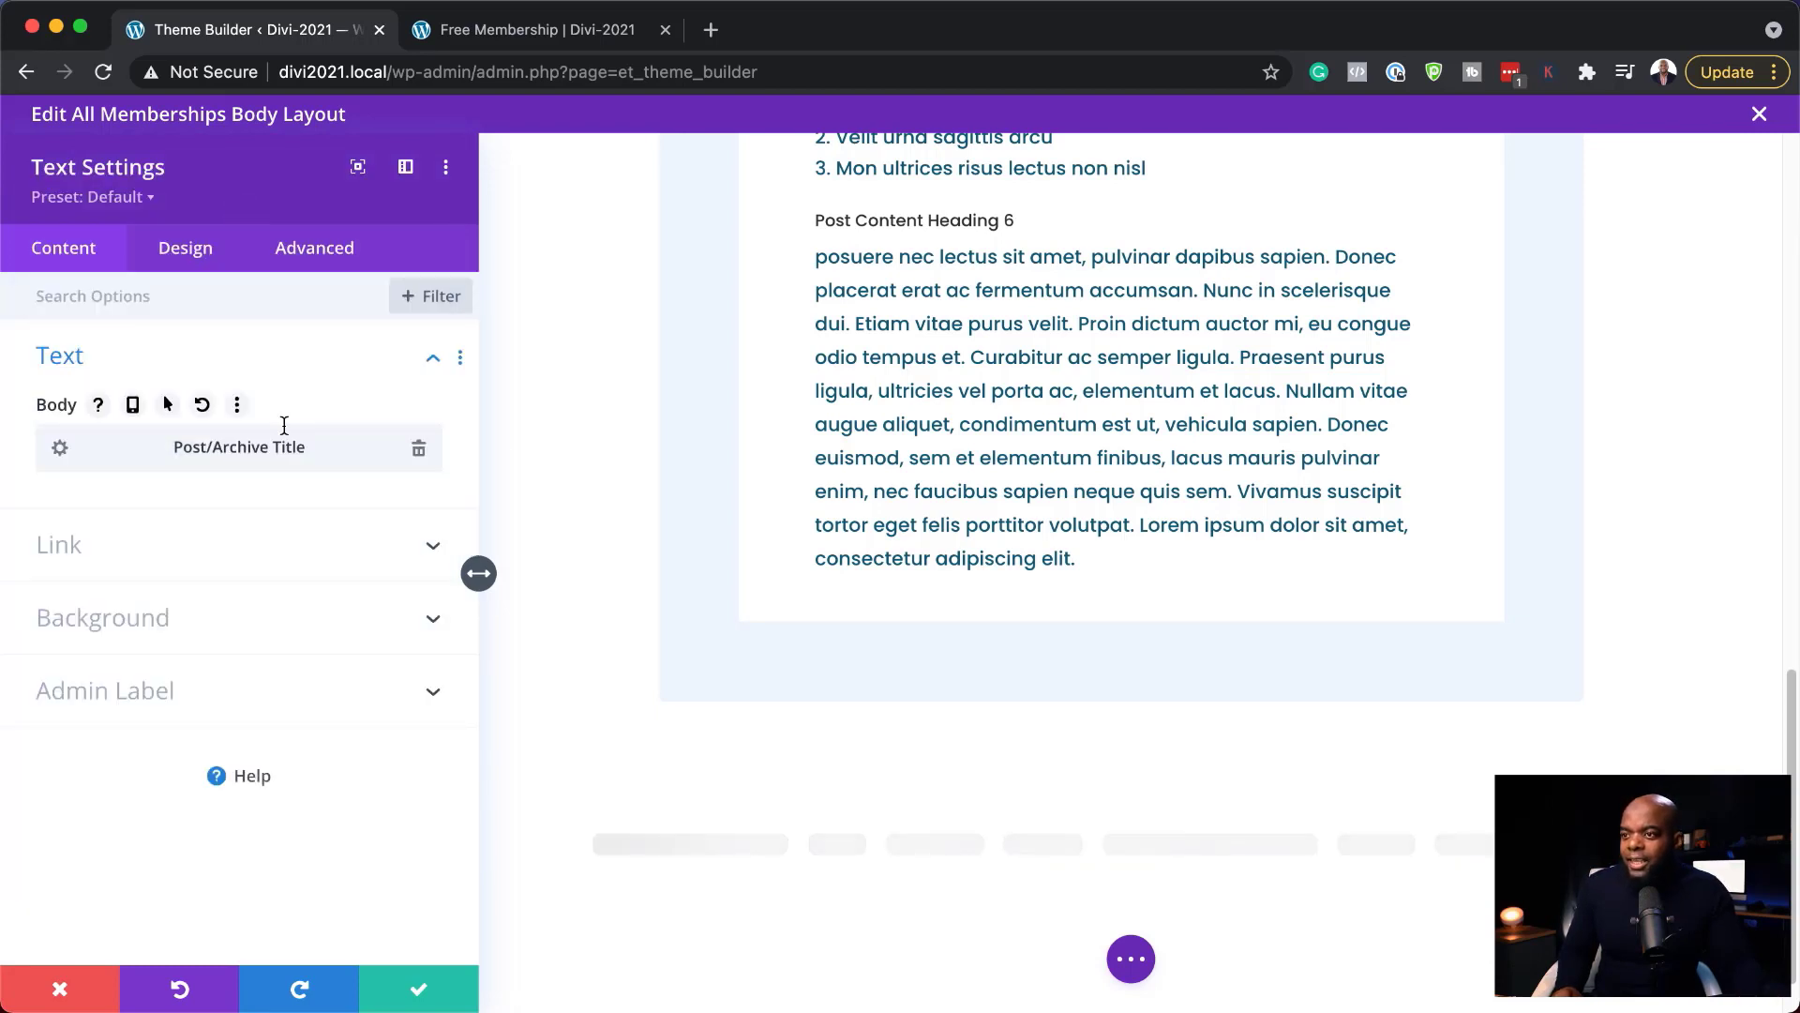
Style the title text with the Poppins font in Ultra Bold weight and uppercase
click(179, 253)
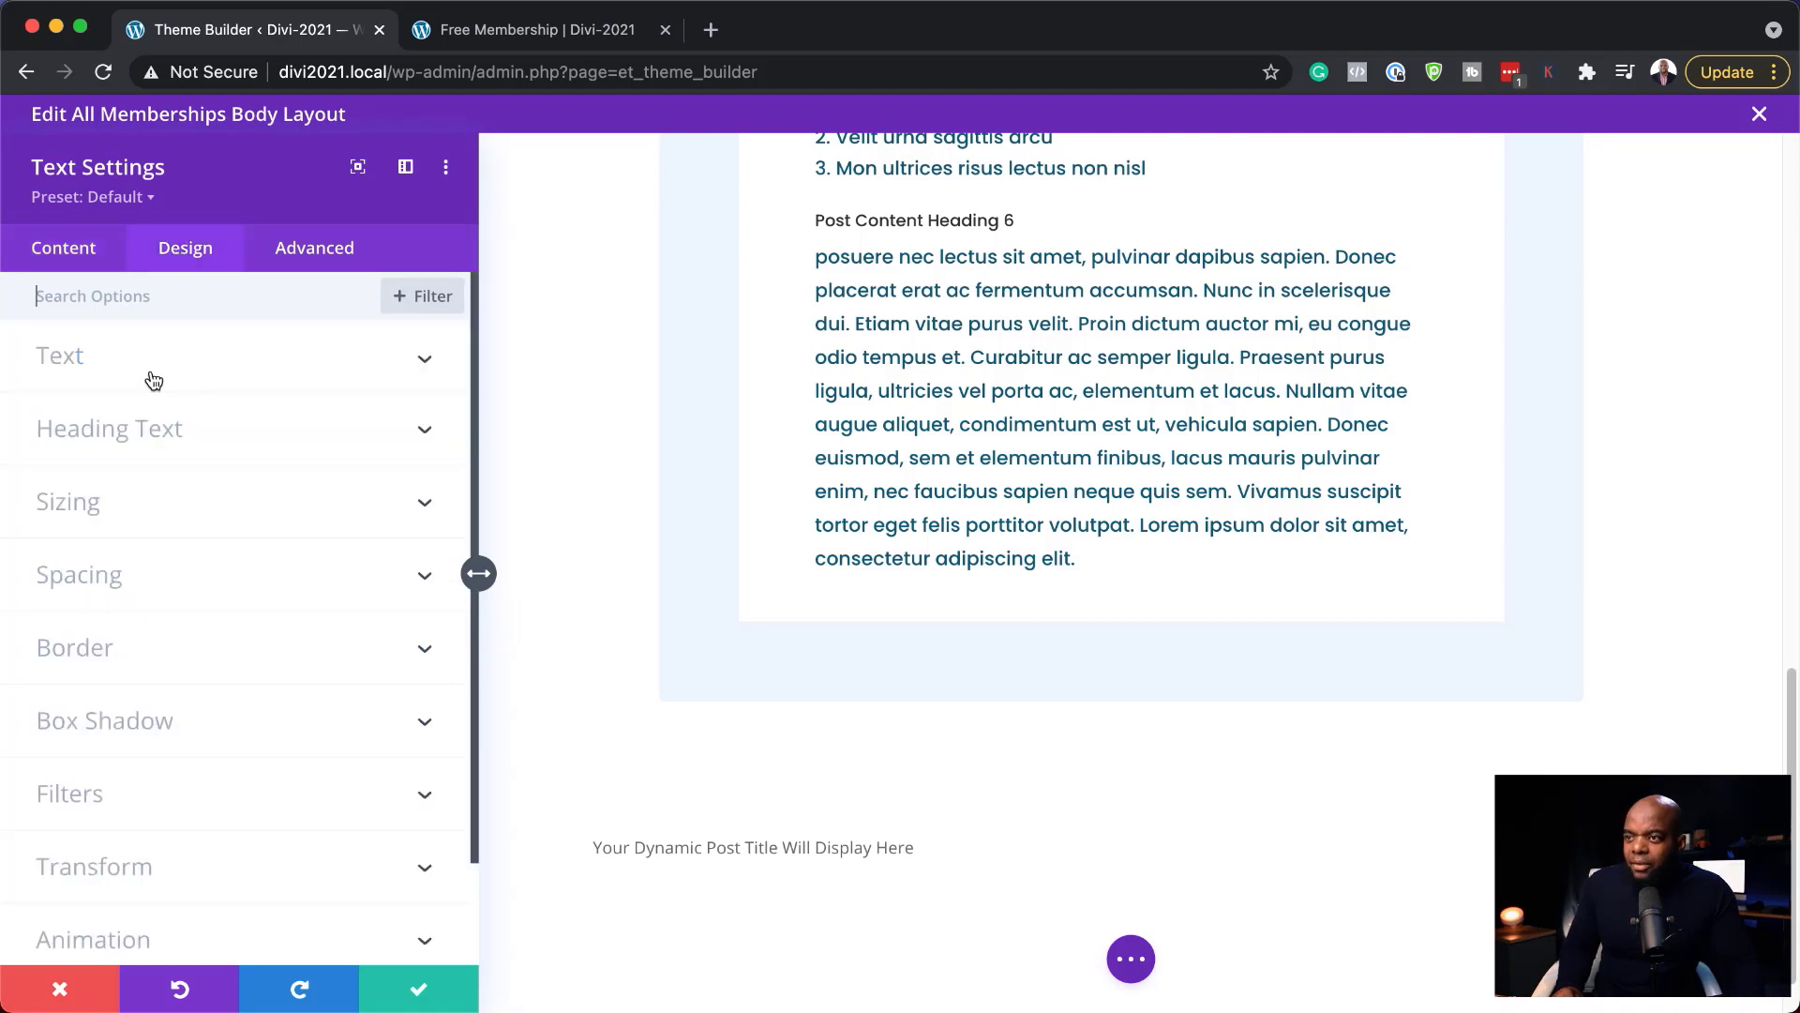
click(147, 369)
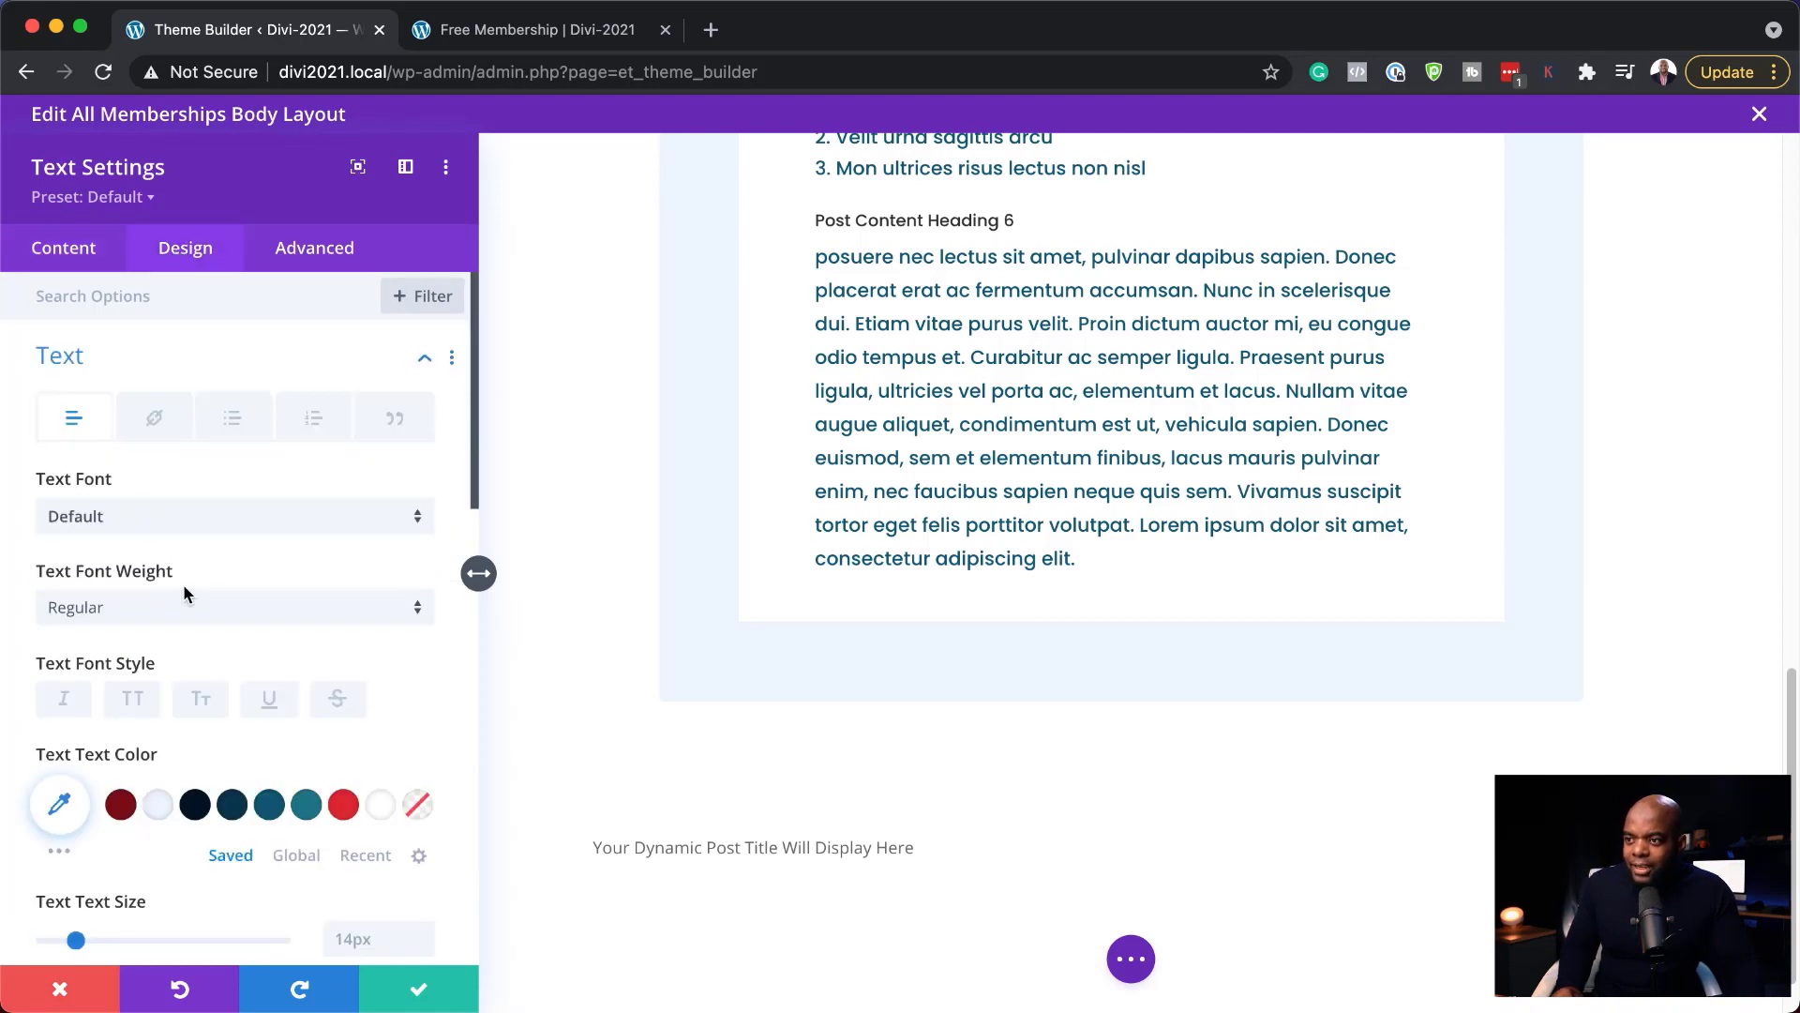
click(150, 522)
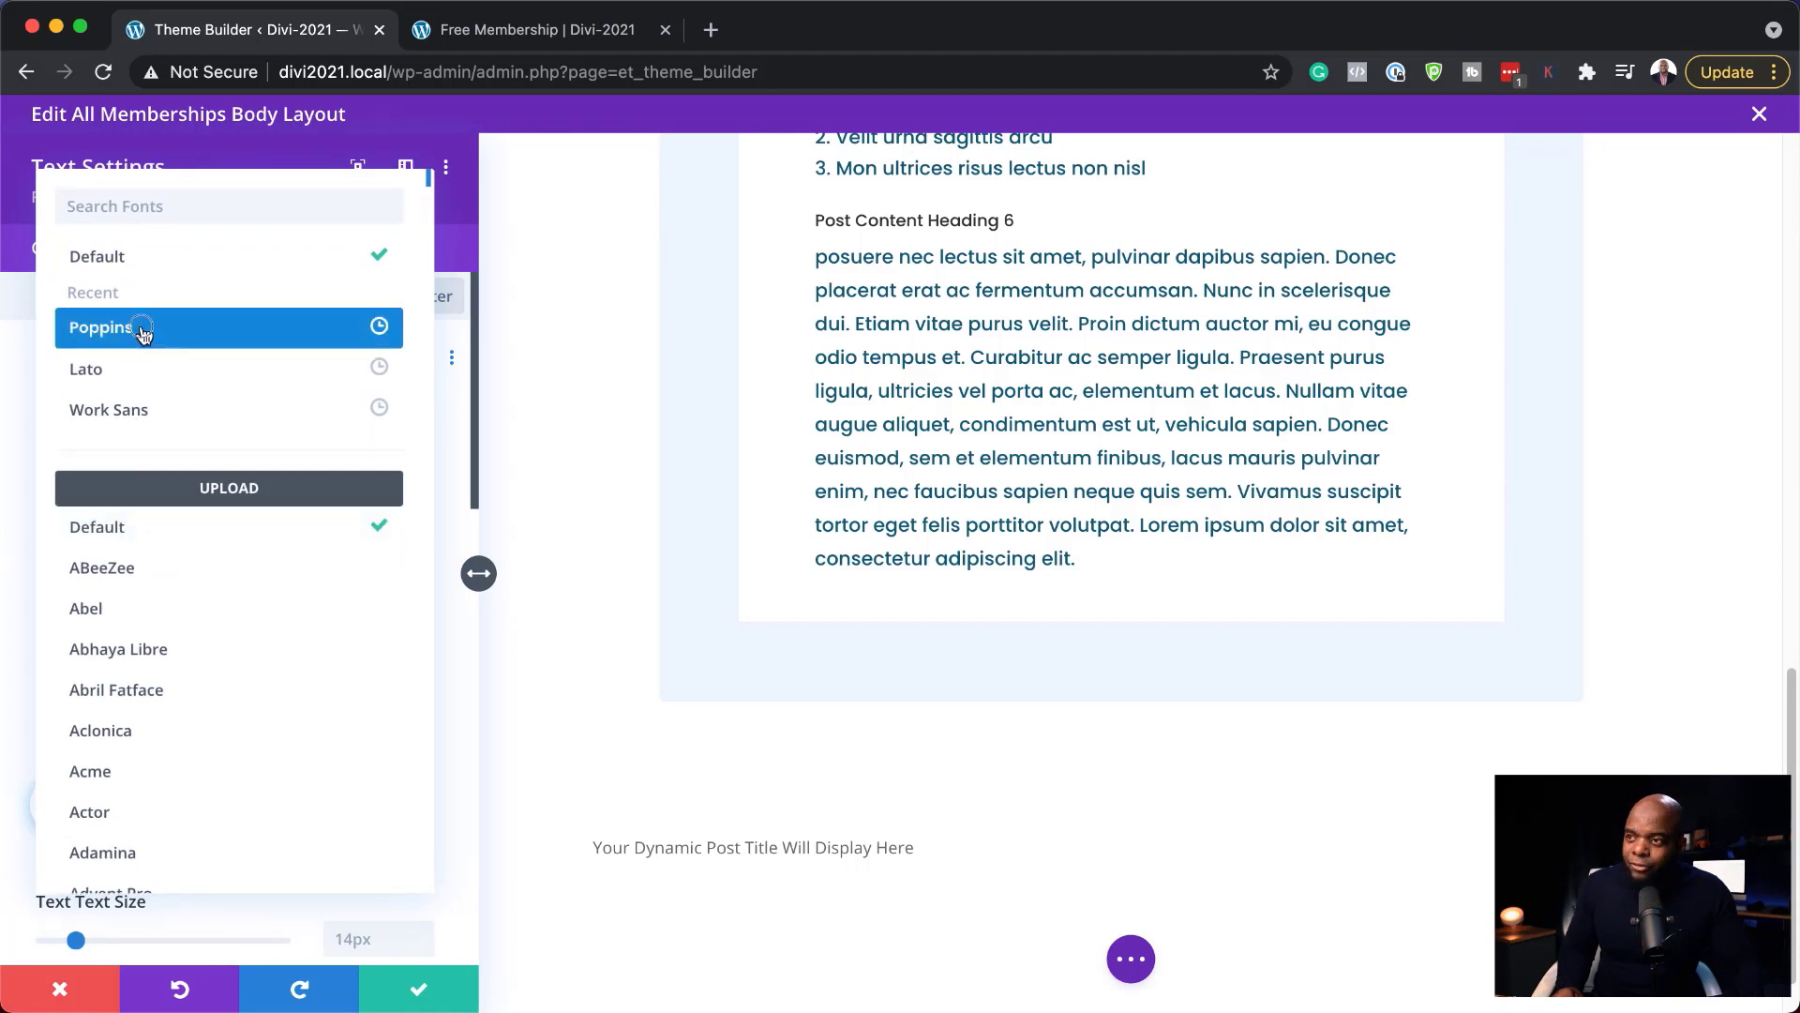
click(142, 332)
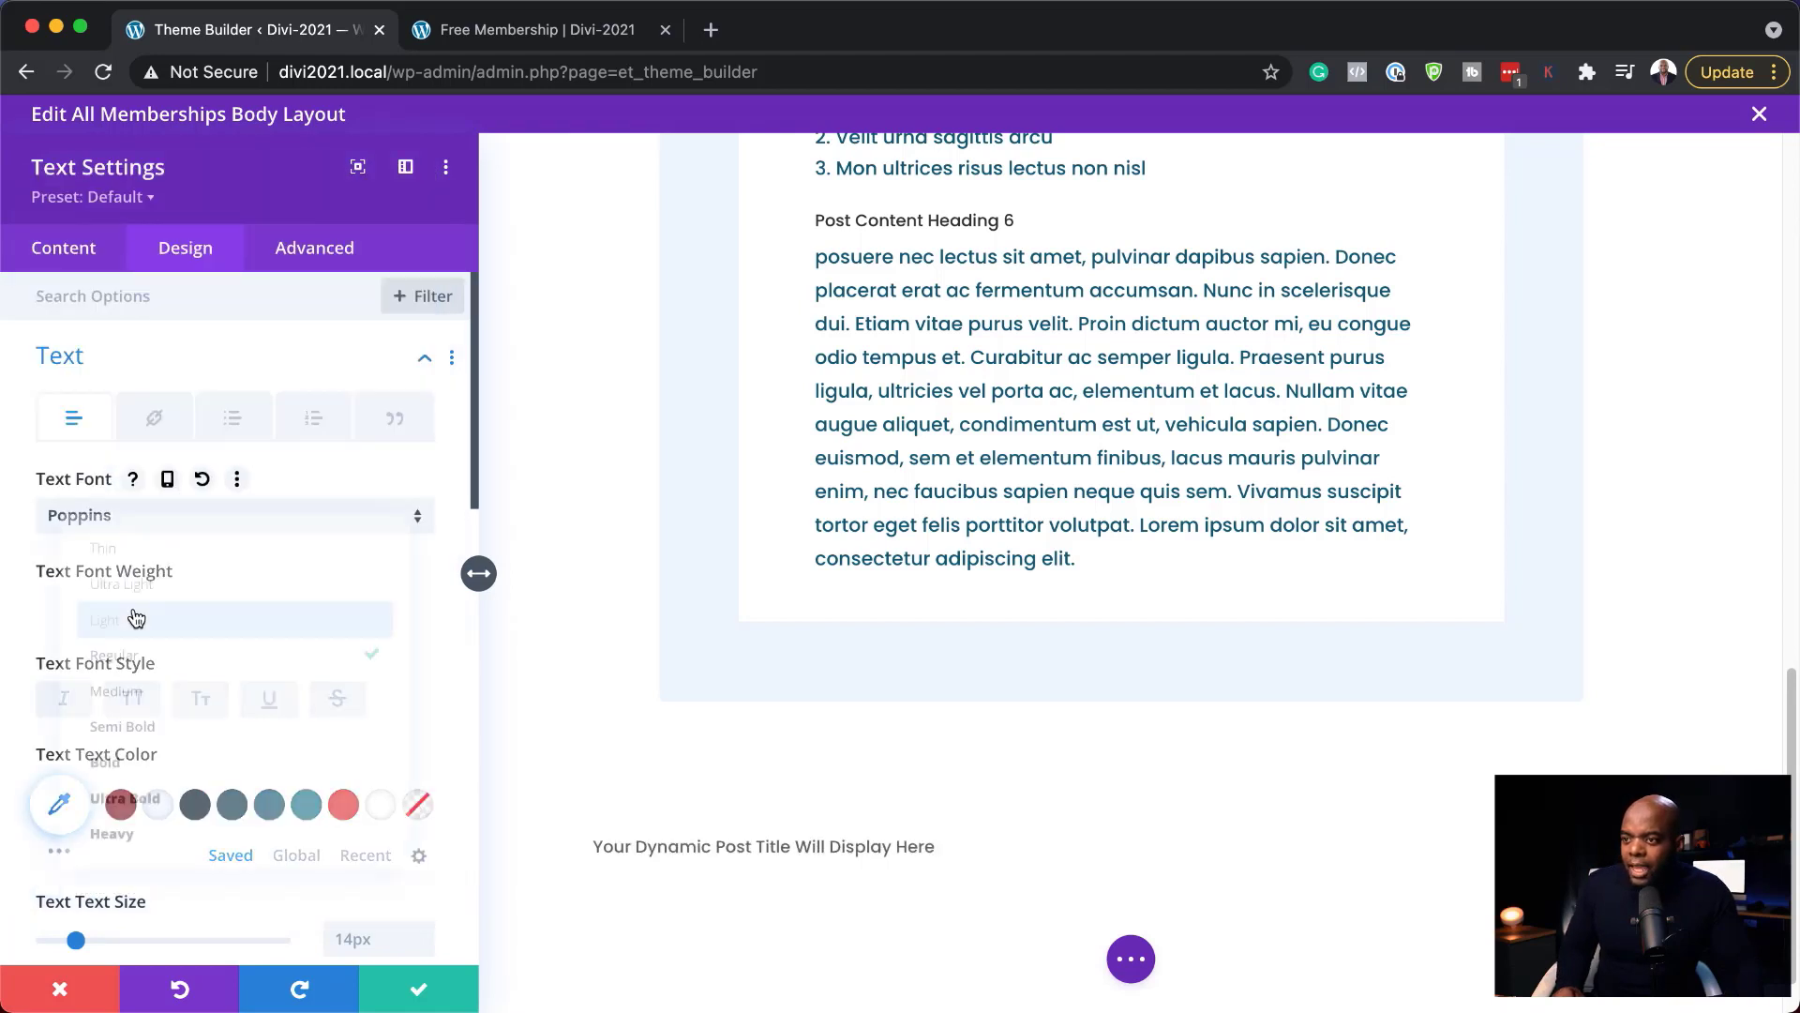
click(136, 616)
click(180, 815)
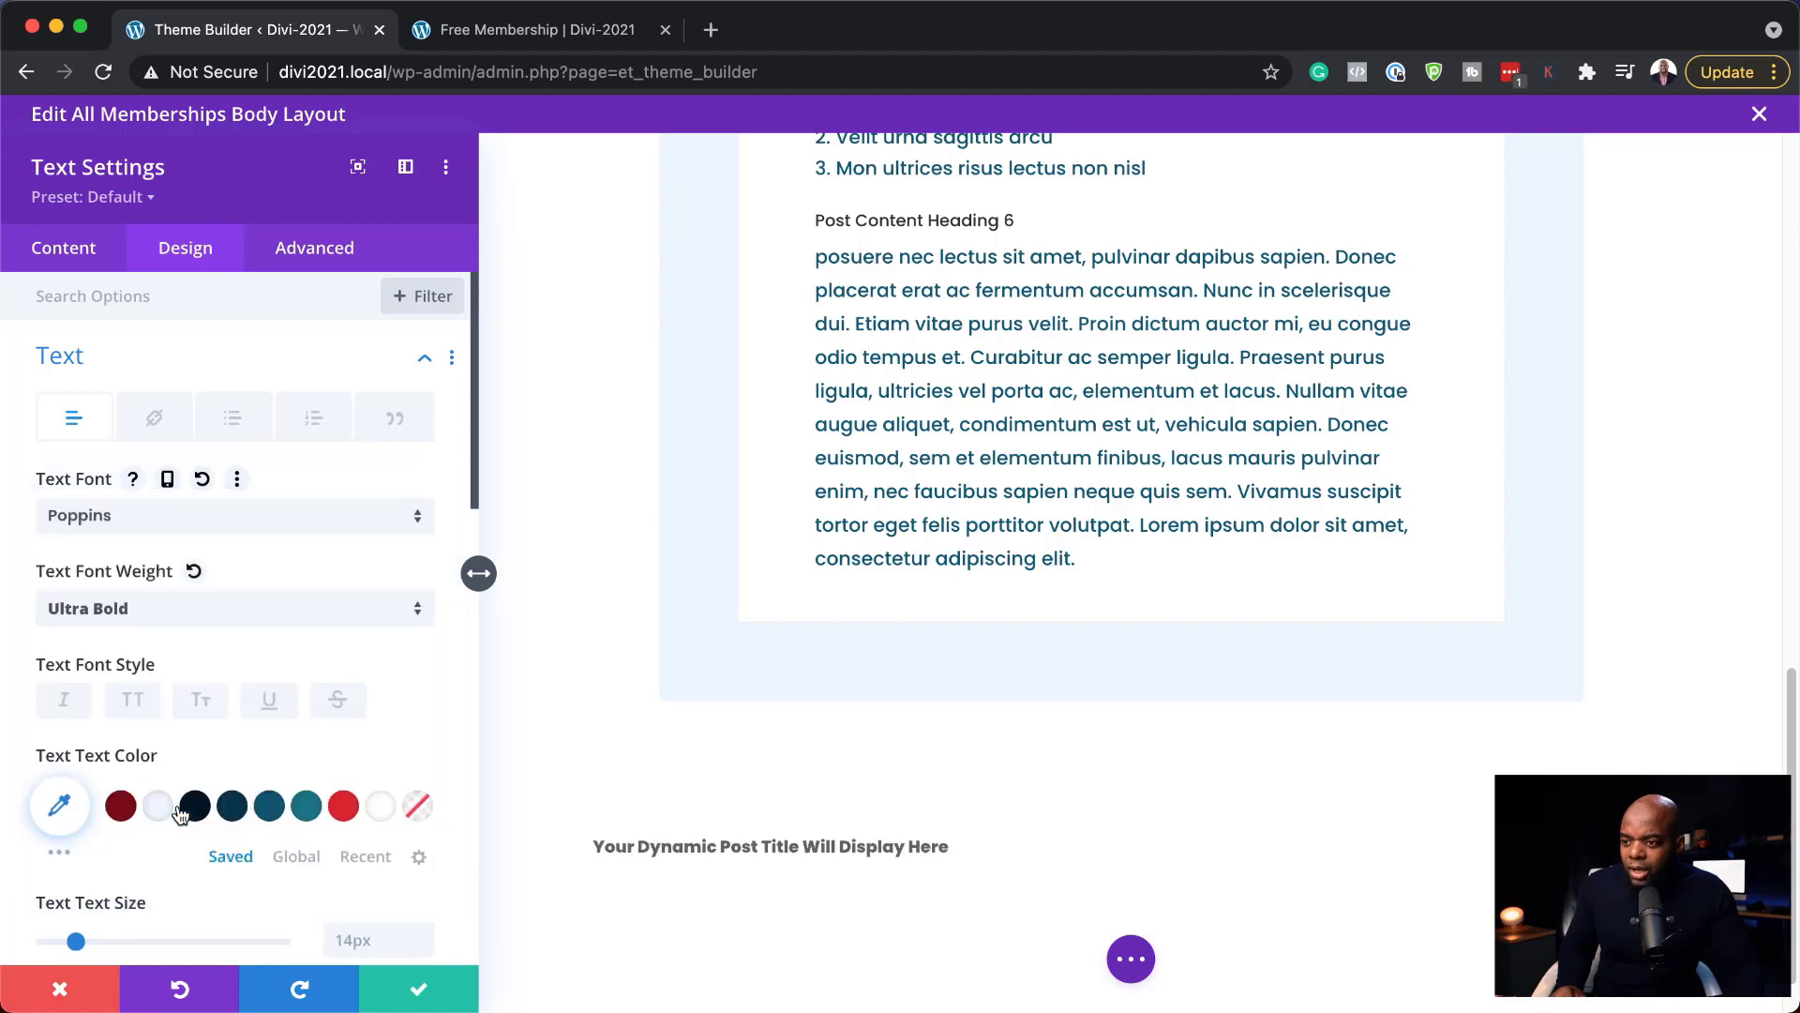
click(134, 701)
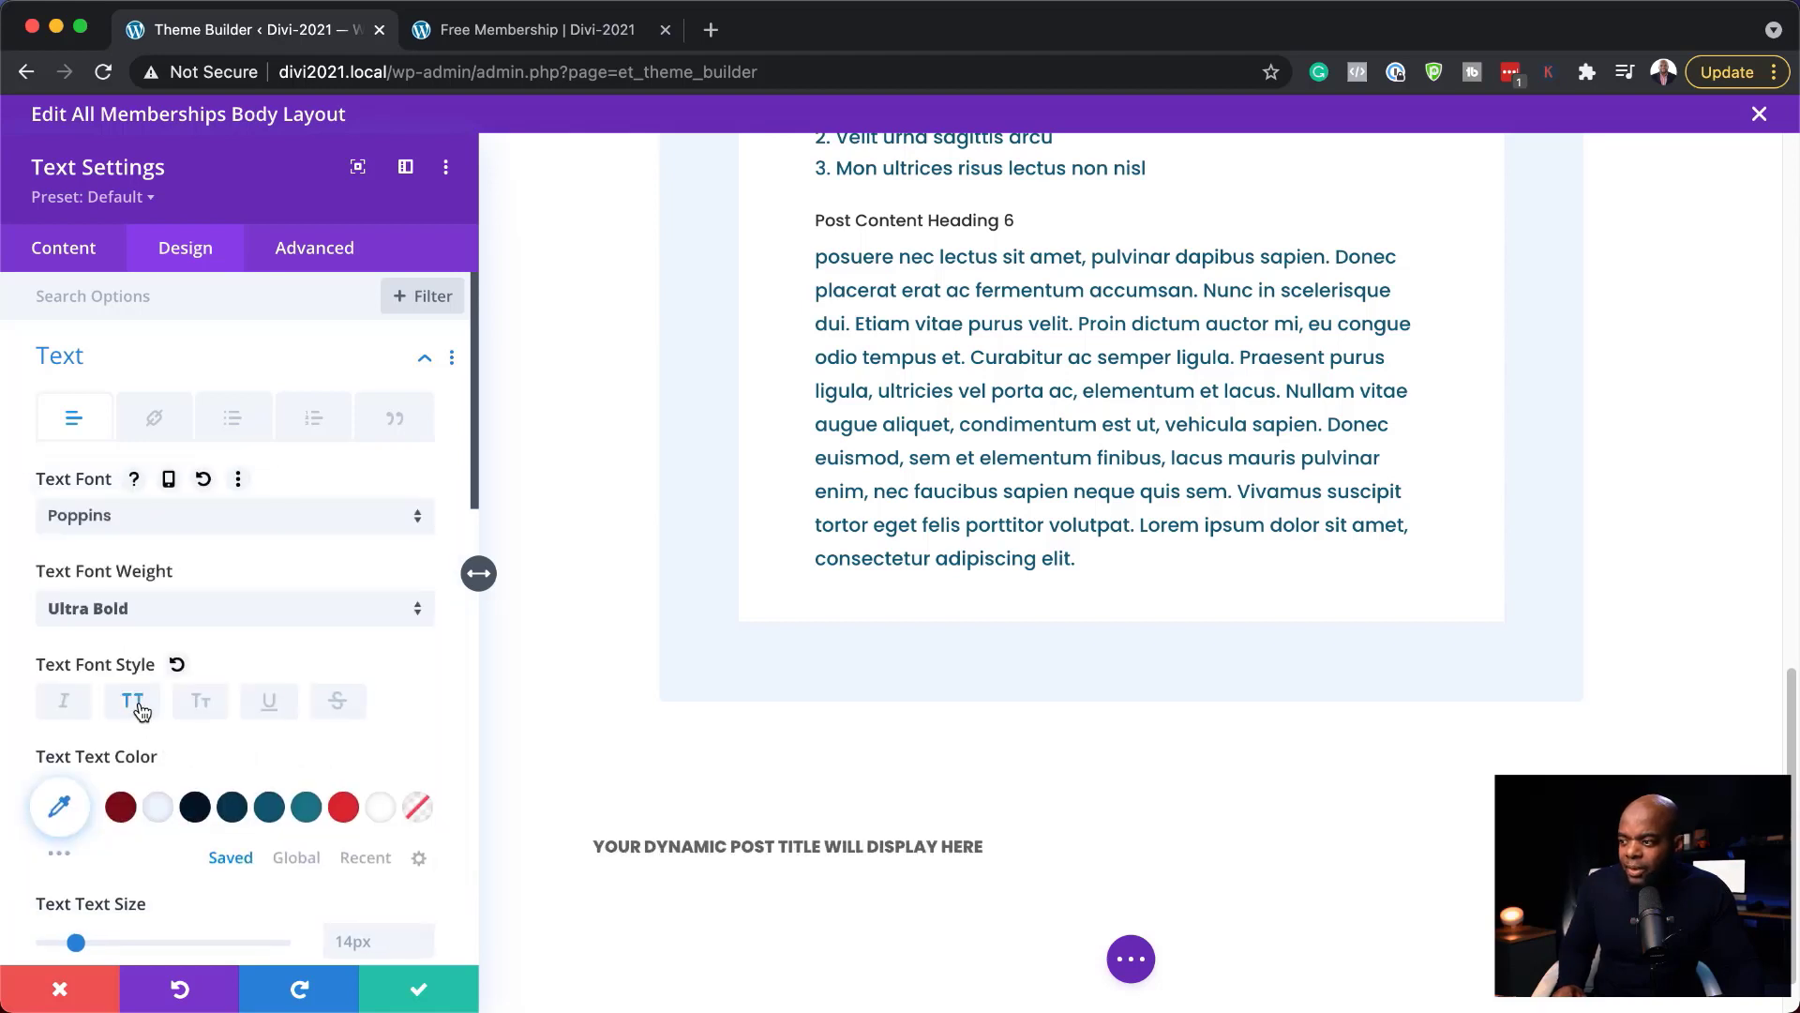
Set the title's text size to 60px and its line height to 1.2em
scroll(511, 739, down, 1)
scroll(380, 748, down, 5)
scroll(379, 748, down, 1)
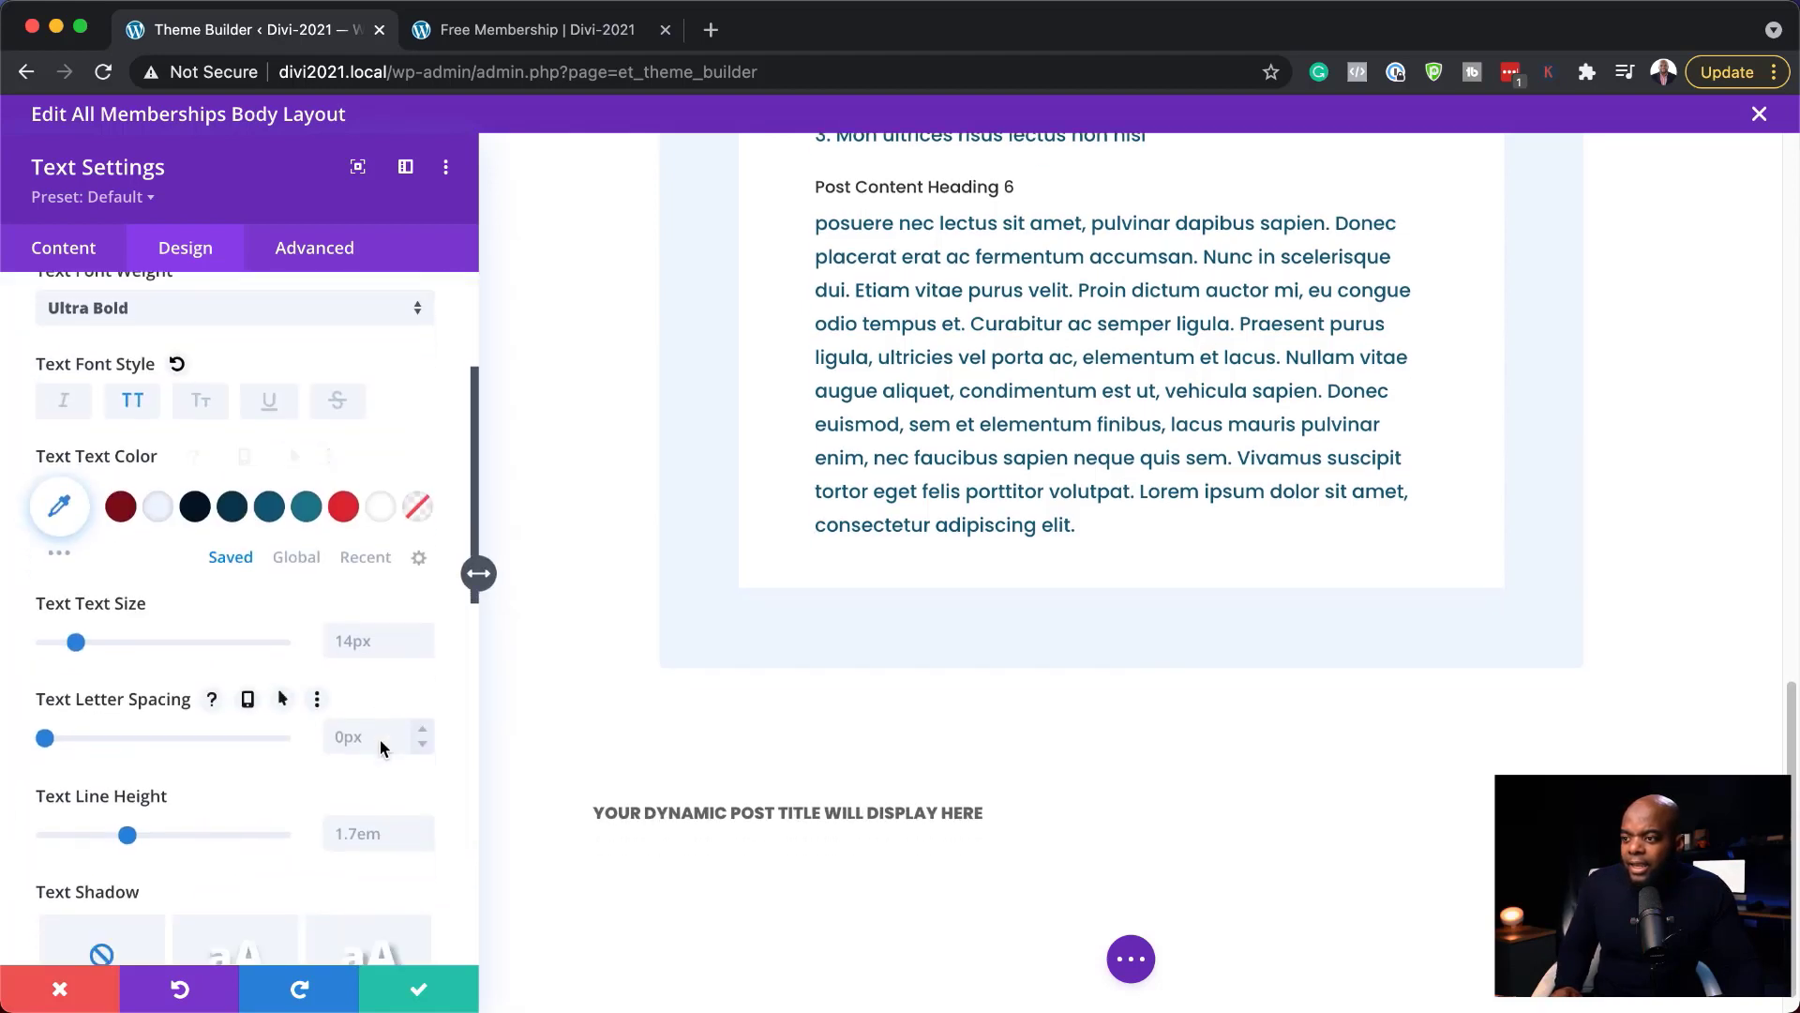
drag(76, 643, 189, 647)
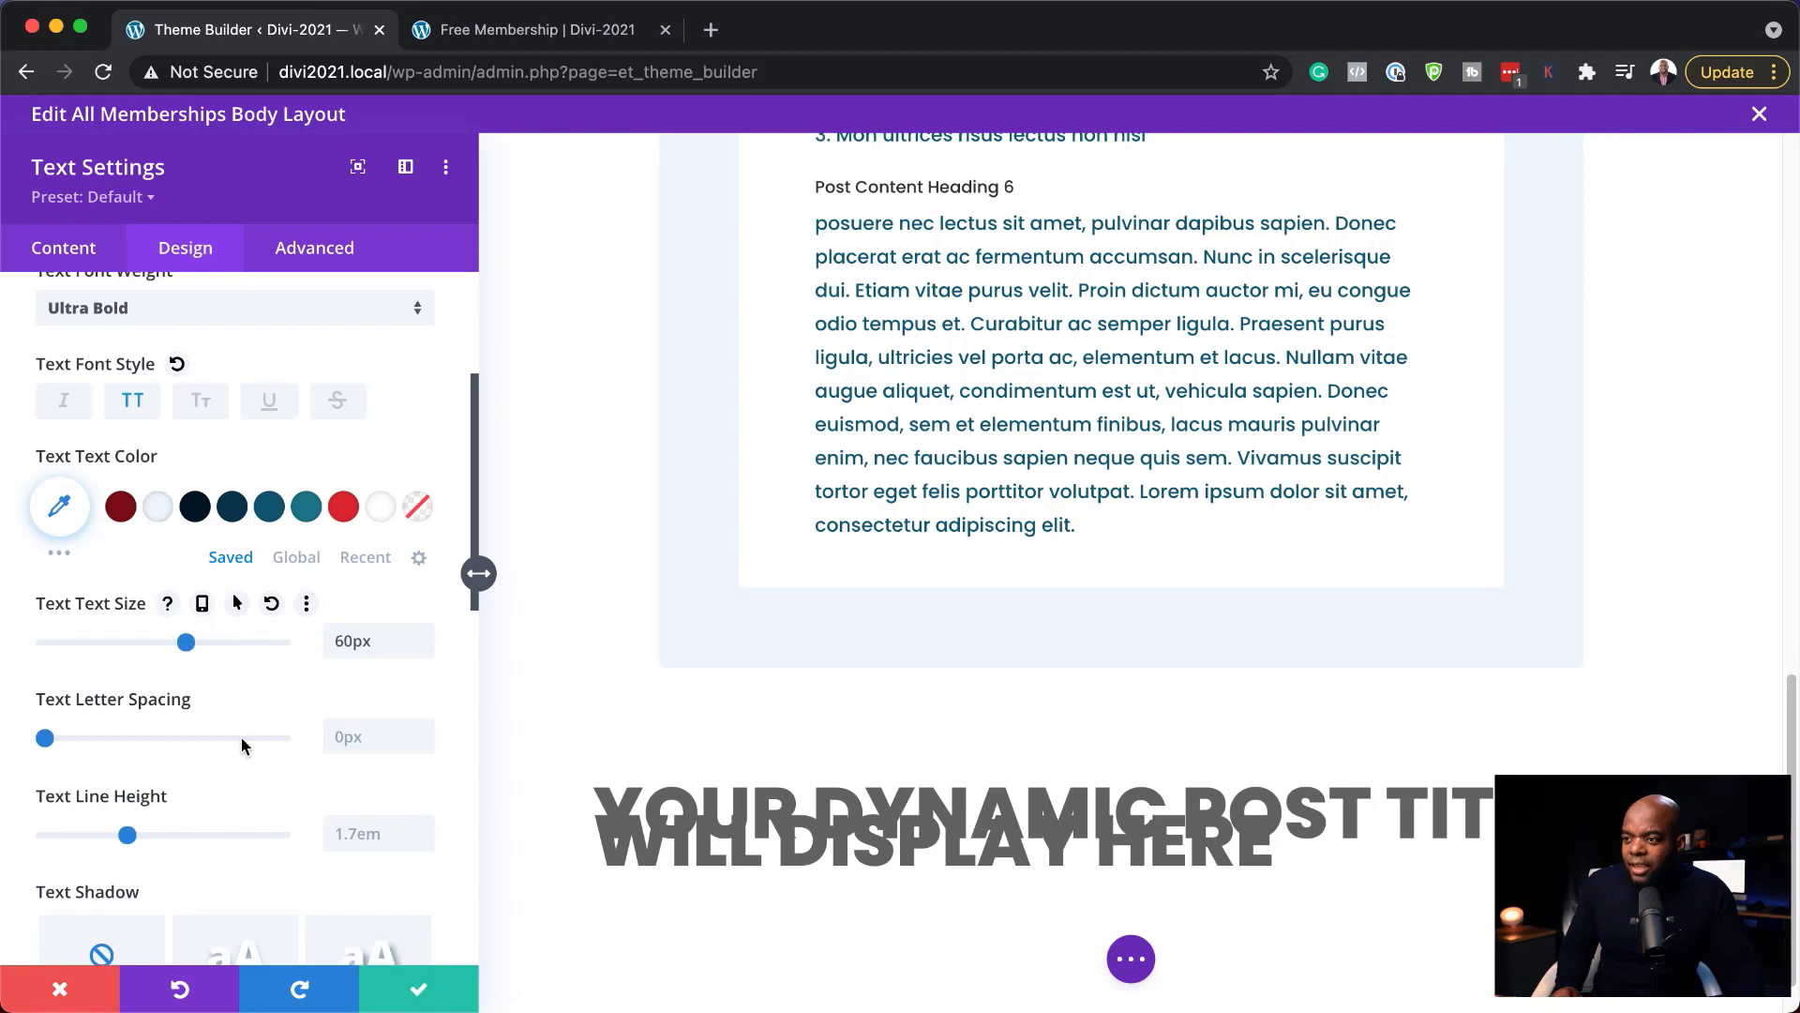
scroll(281, 790, down, 1)
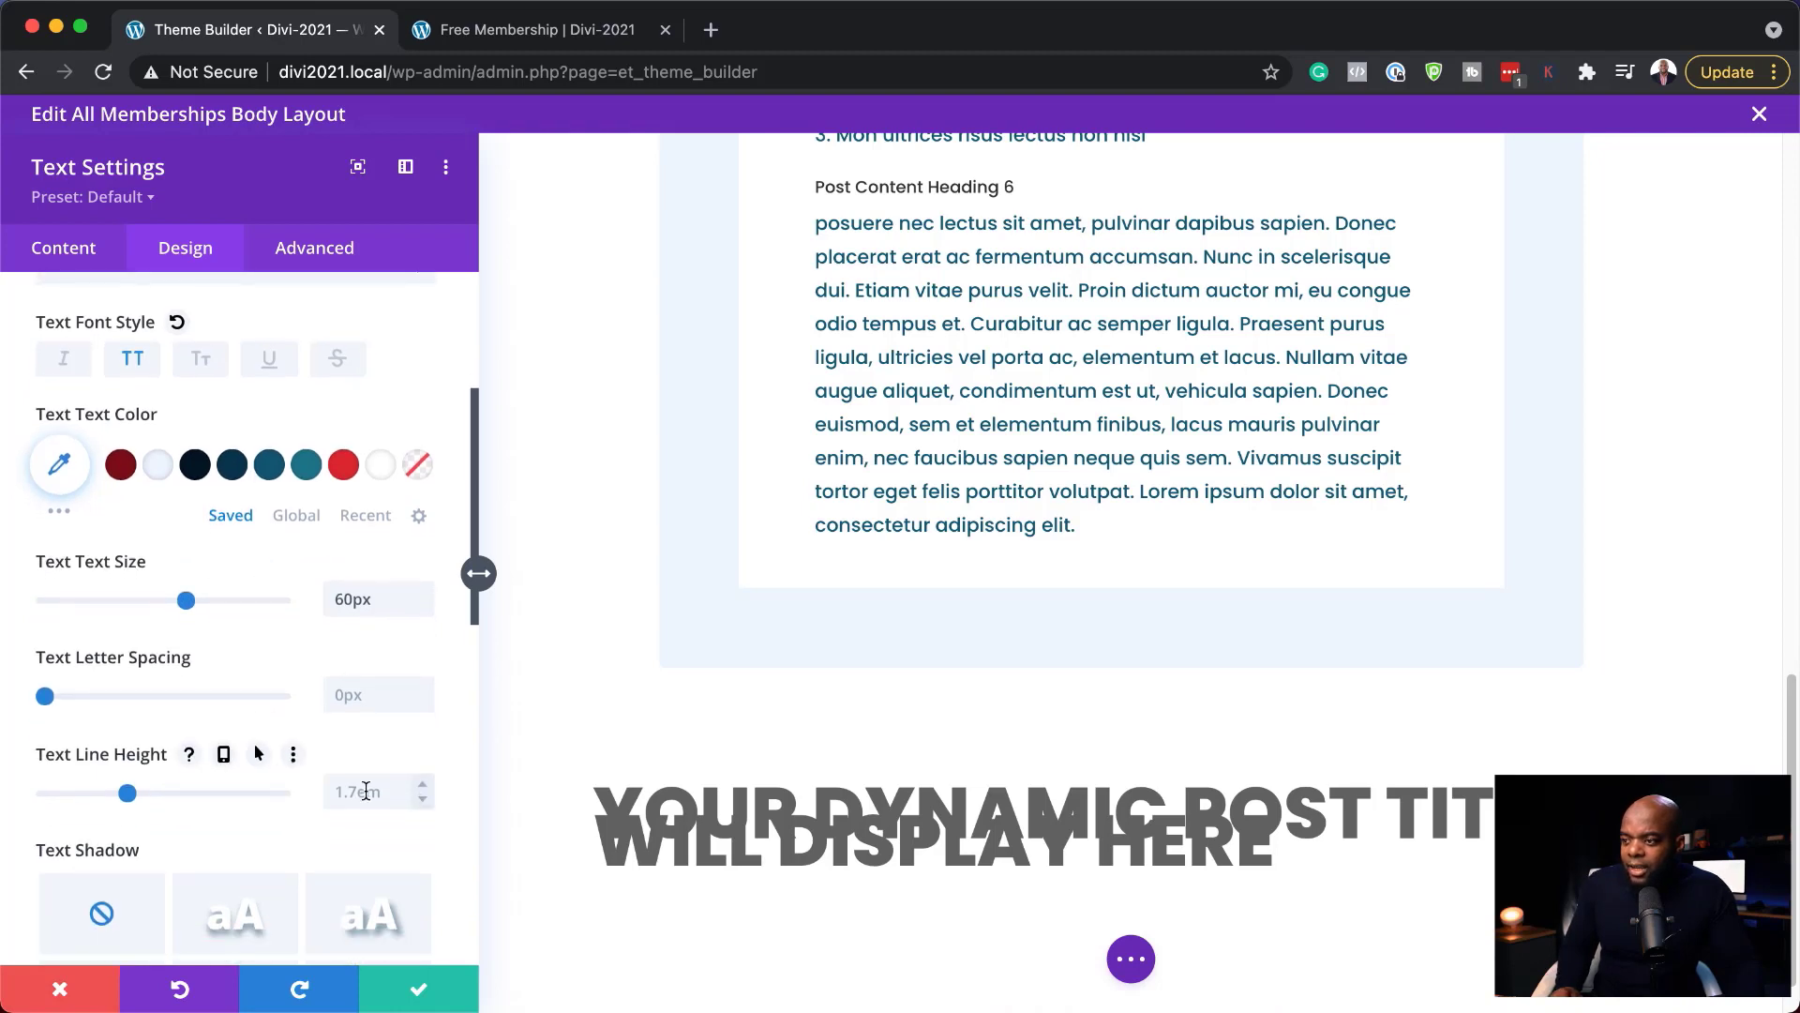
click(366, 791)
text(1em)
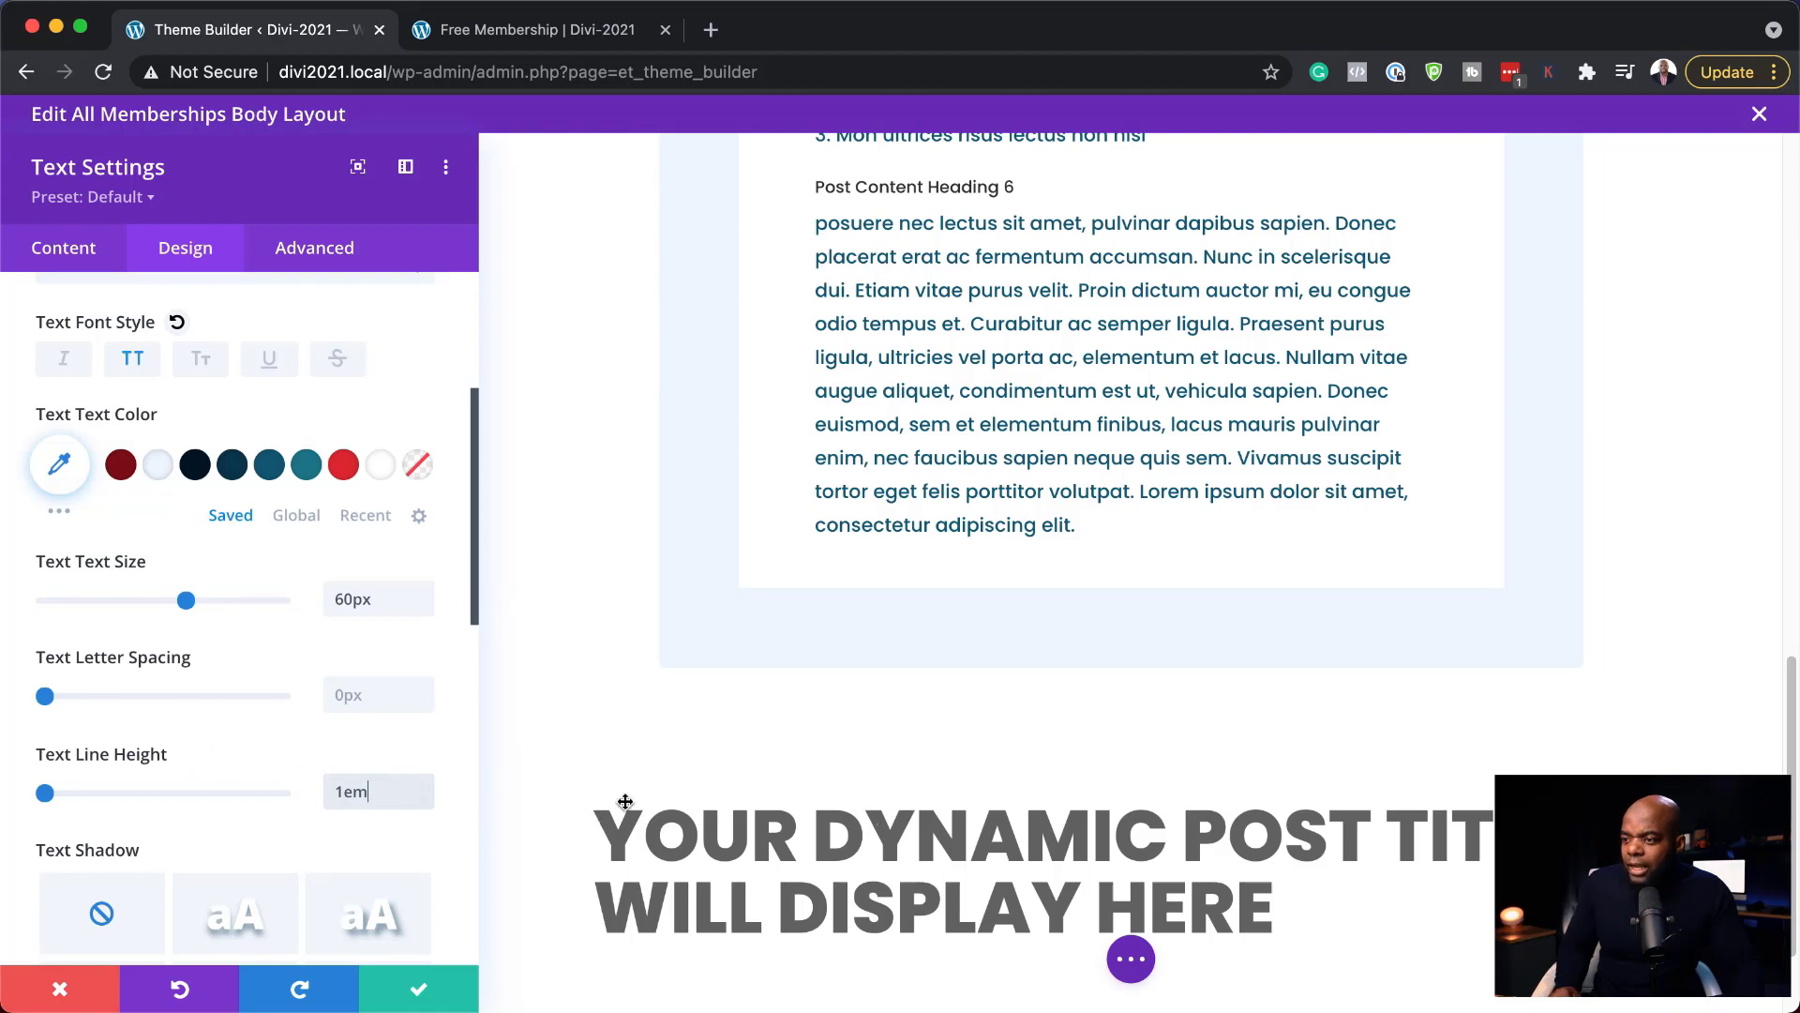
click(429, 785)
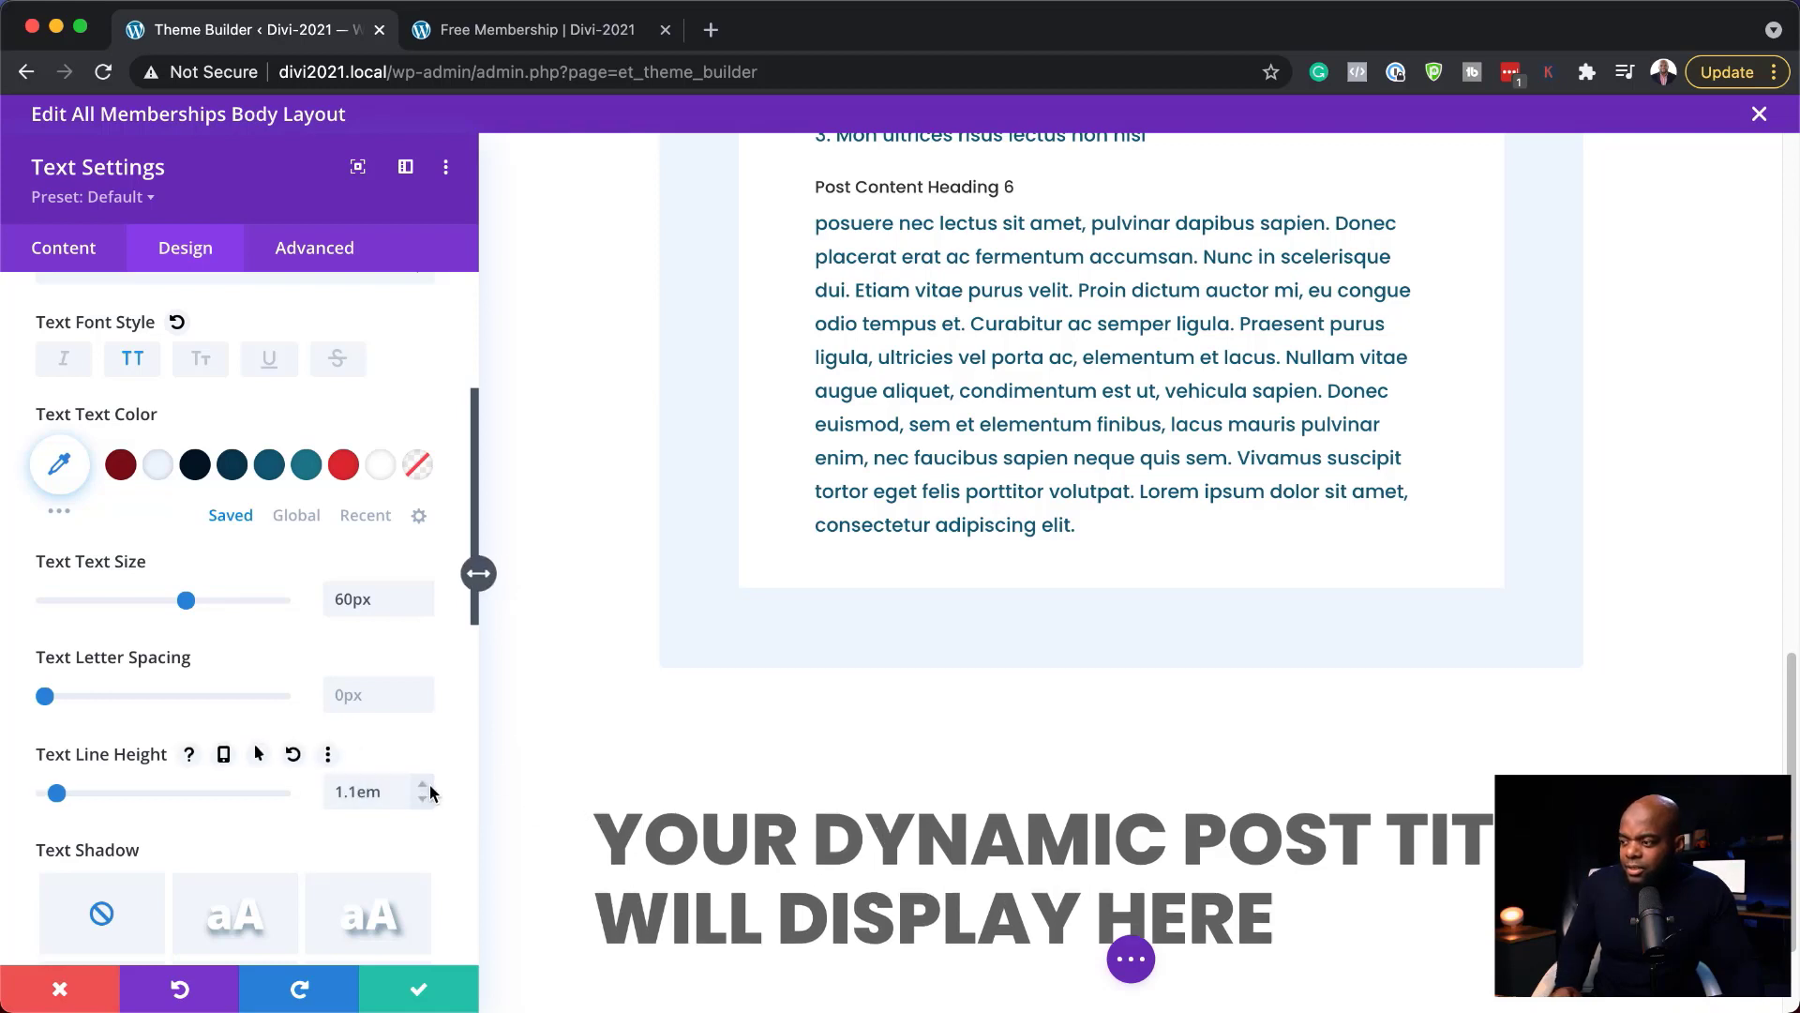
click(428, 786)
click(428, 786)
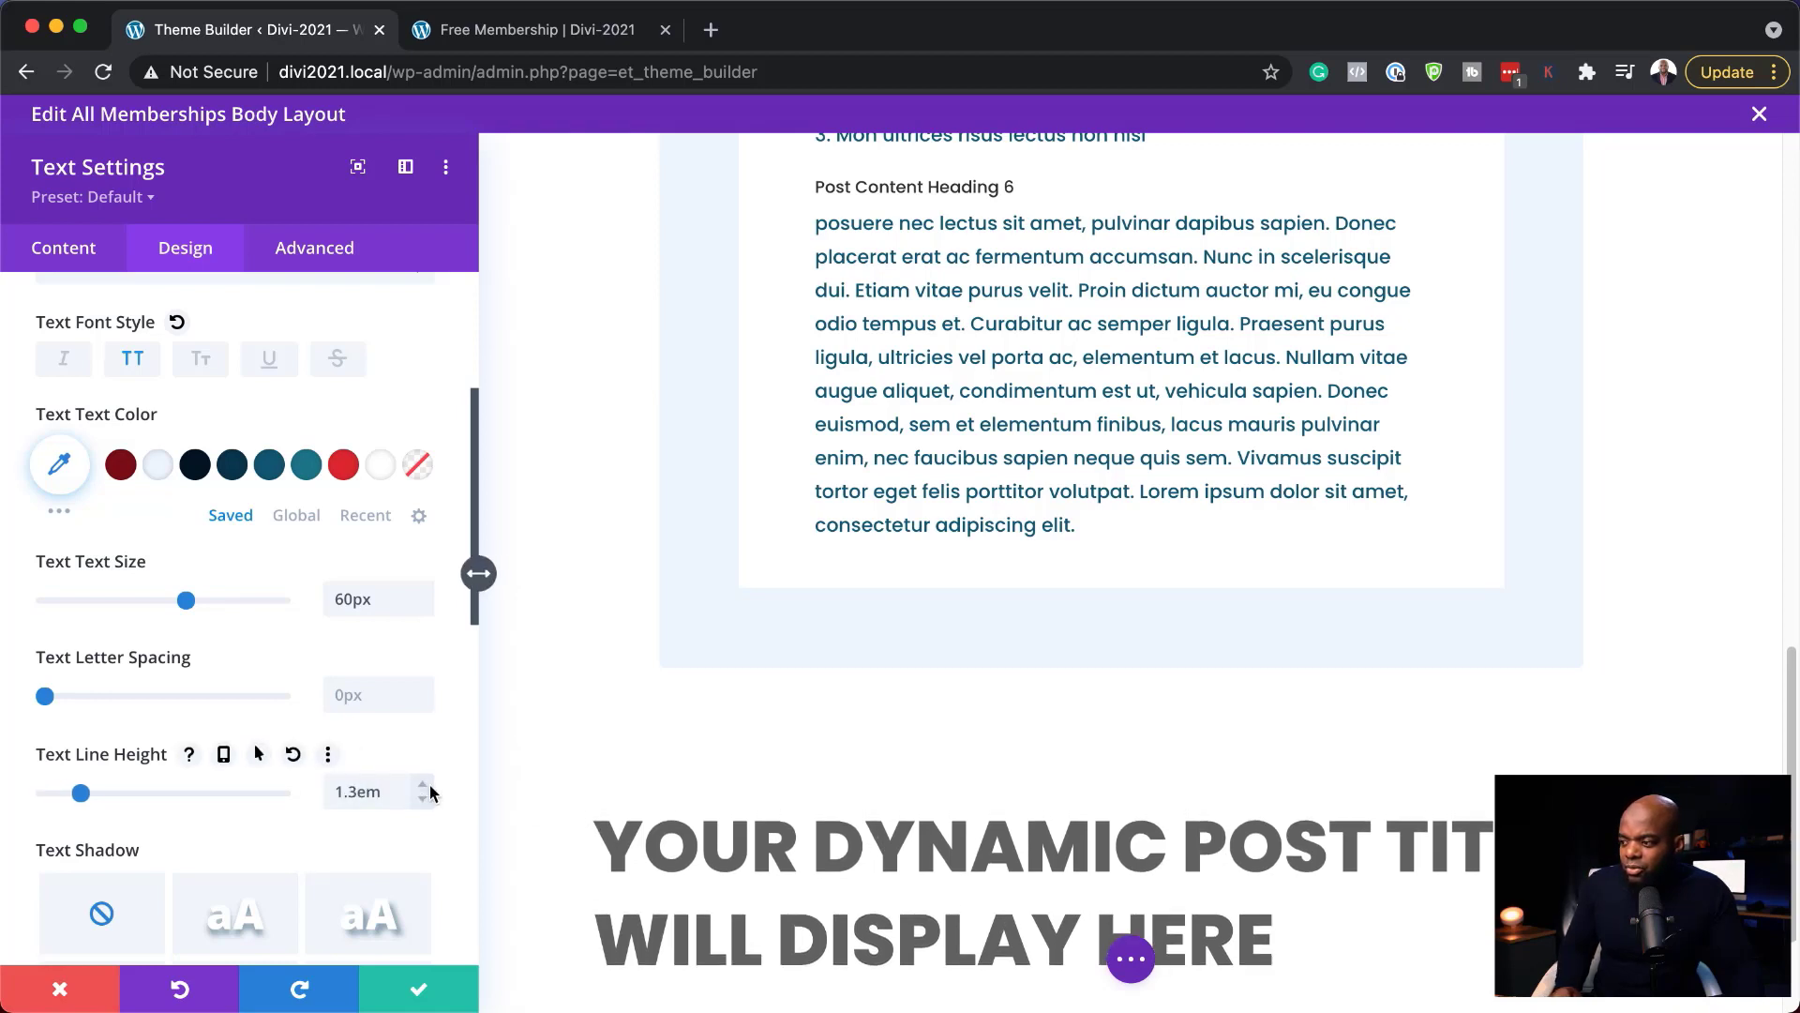
click(423, 798)
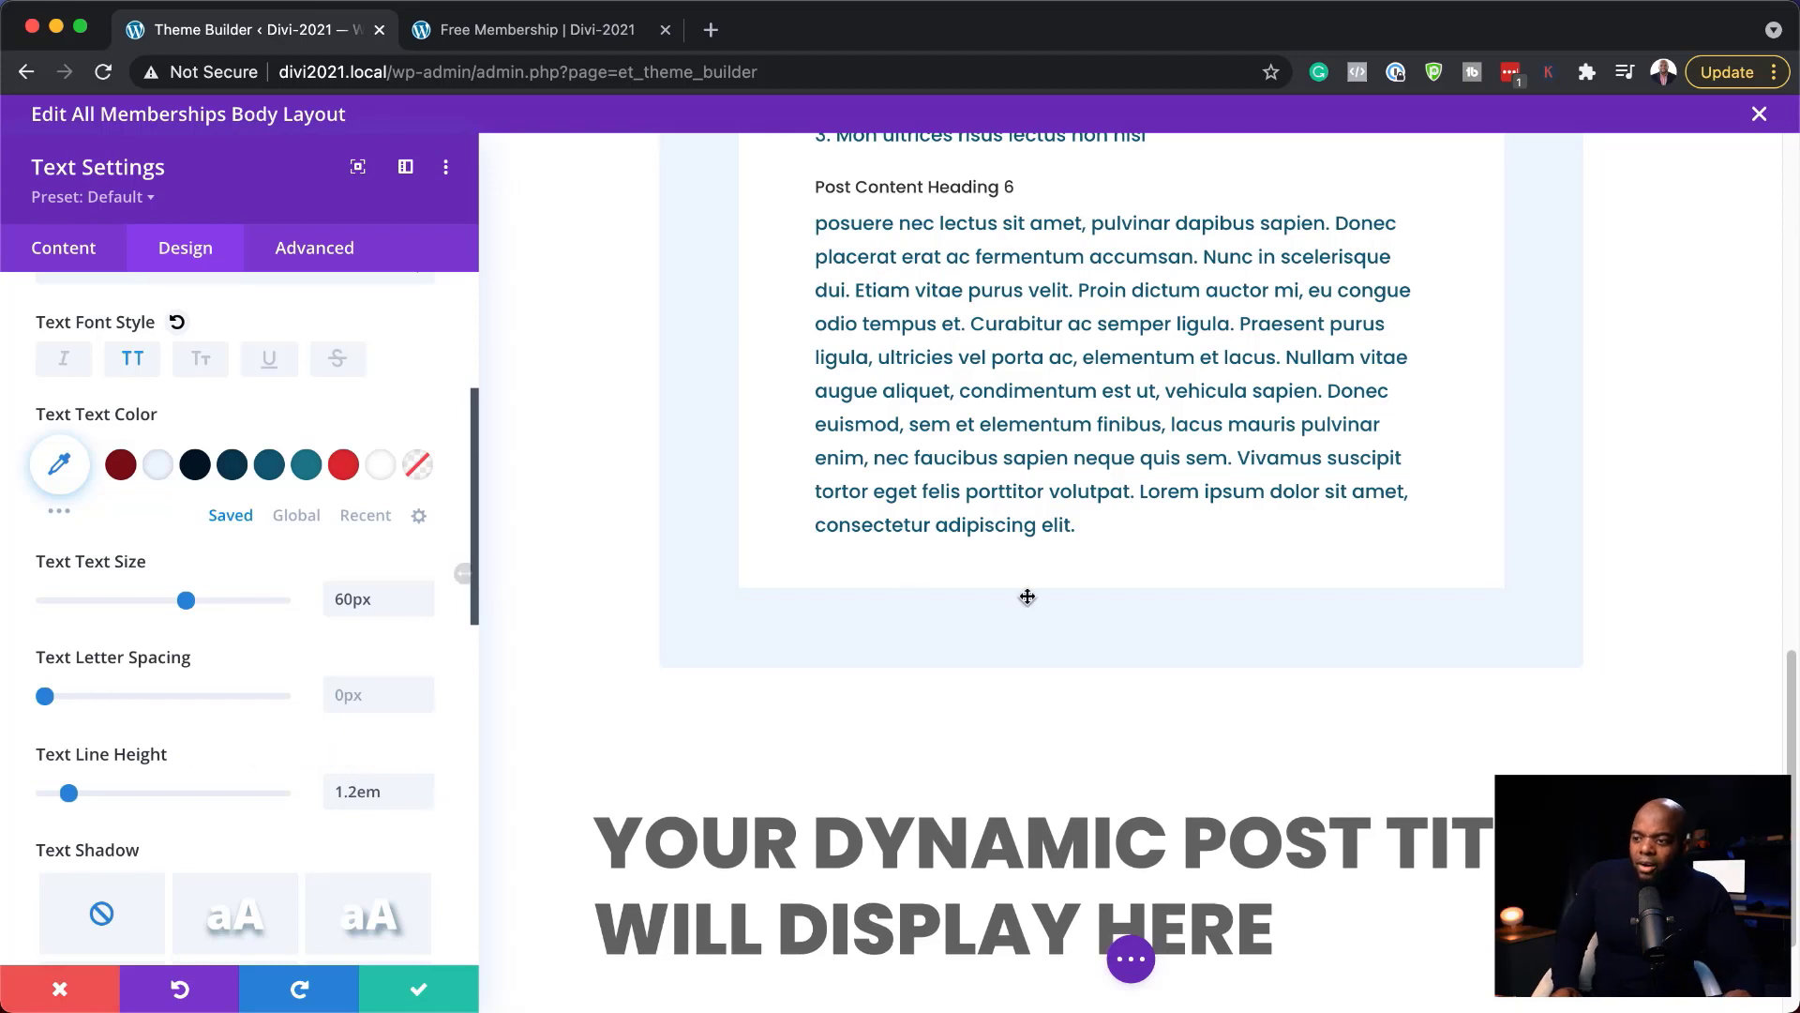
Color the title text with the saved pale blue swatch and save the Text module settings
scroll(839, 799, down, 1)
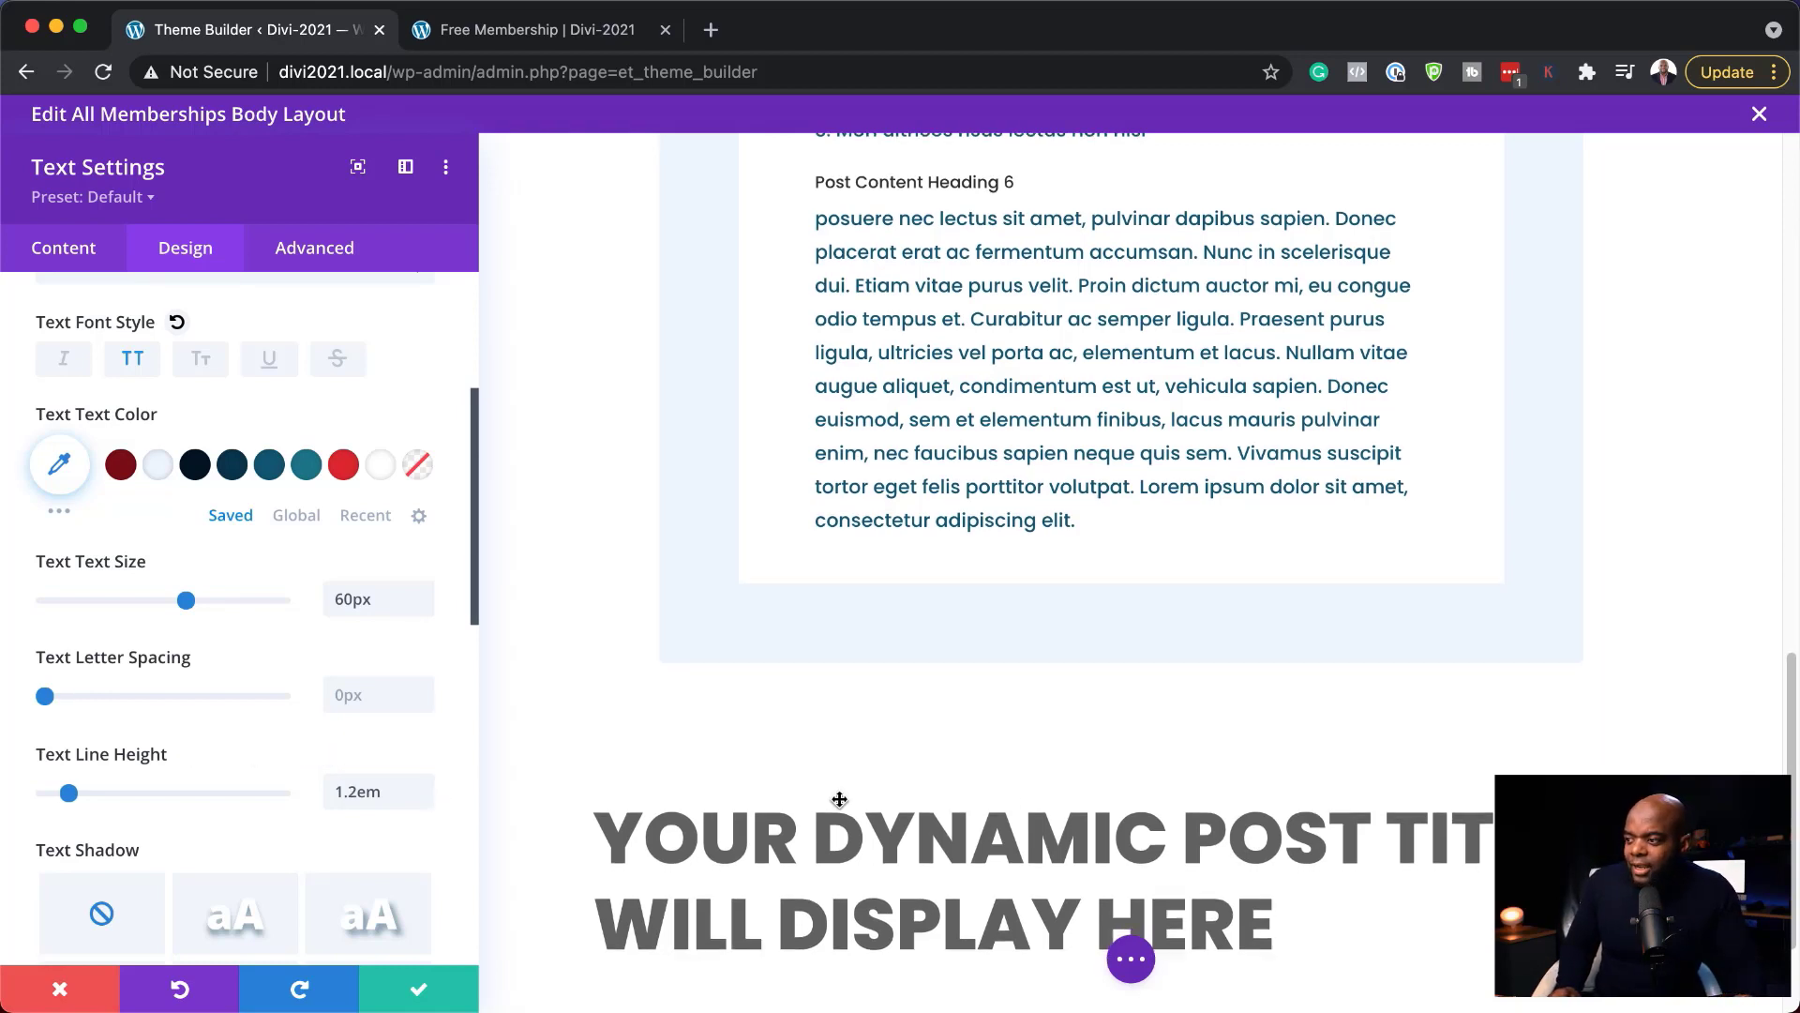
scroll(839, 799, down, 1)
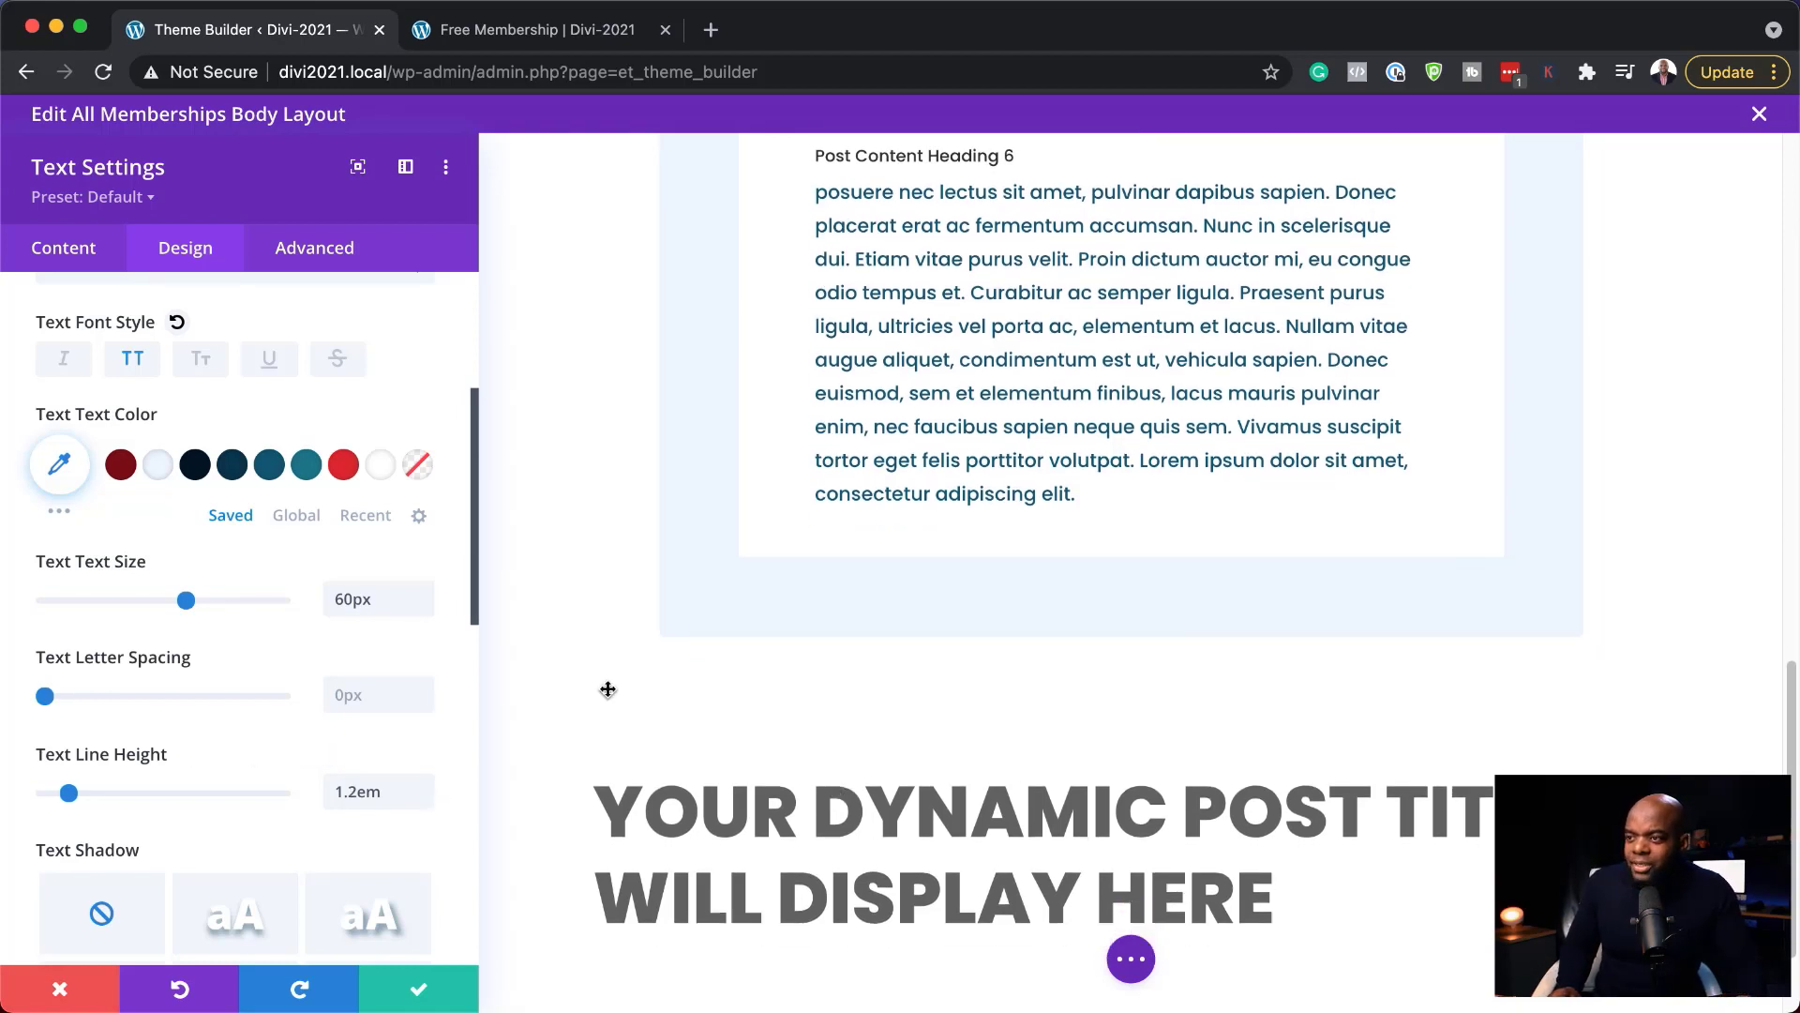
click(159, 466)
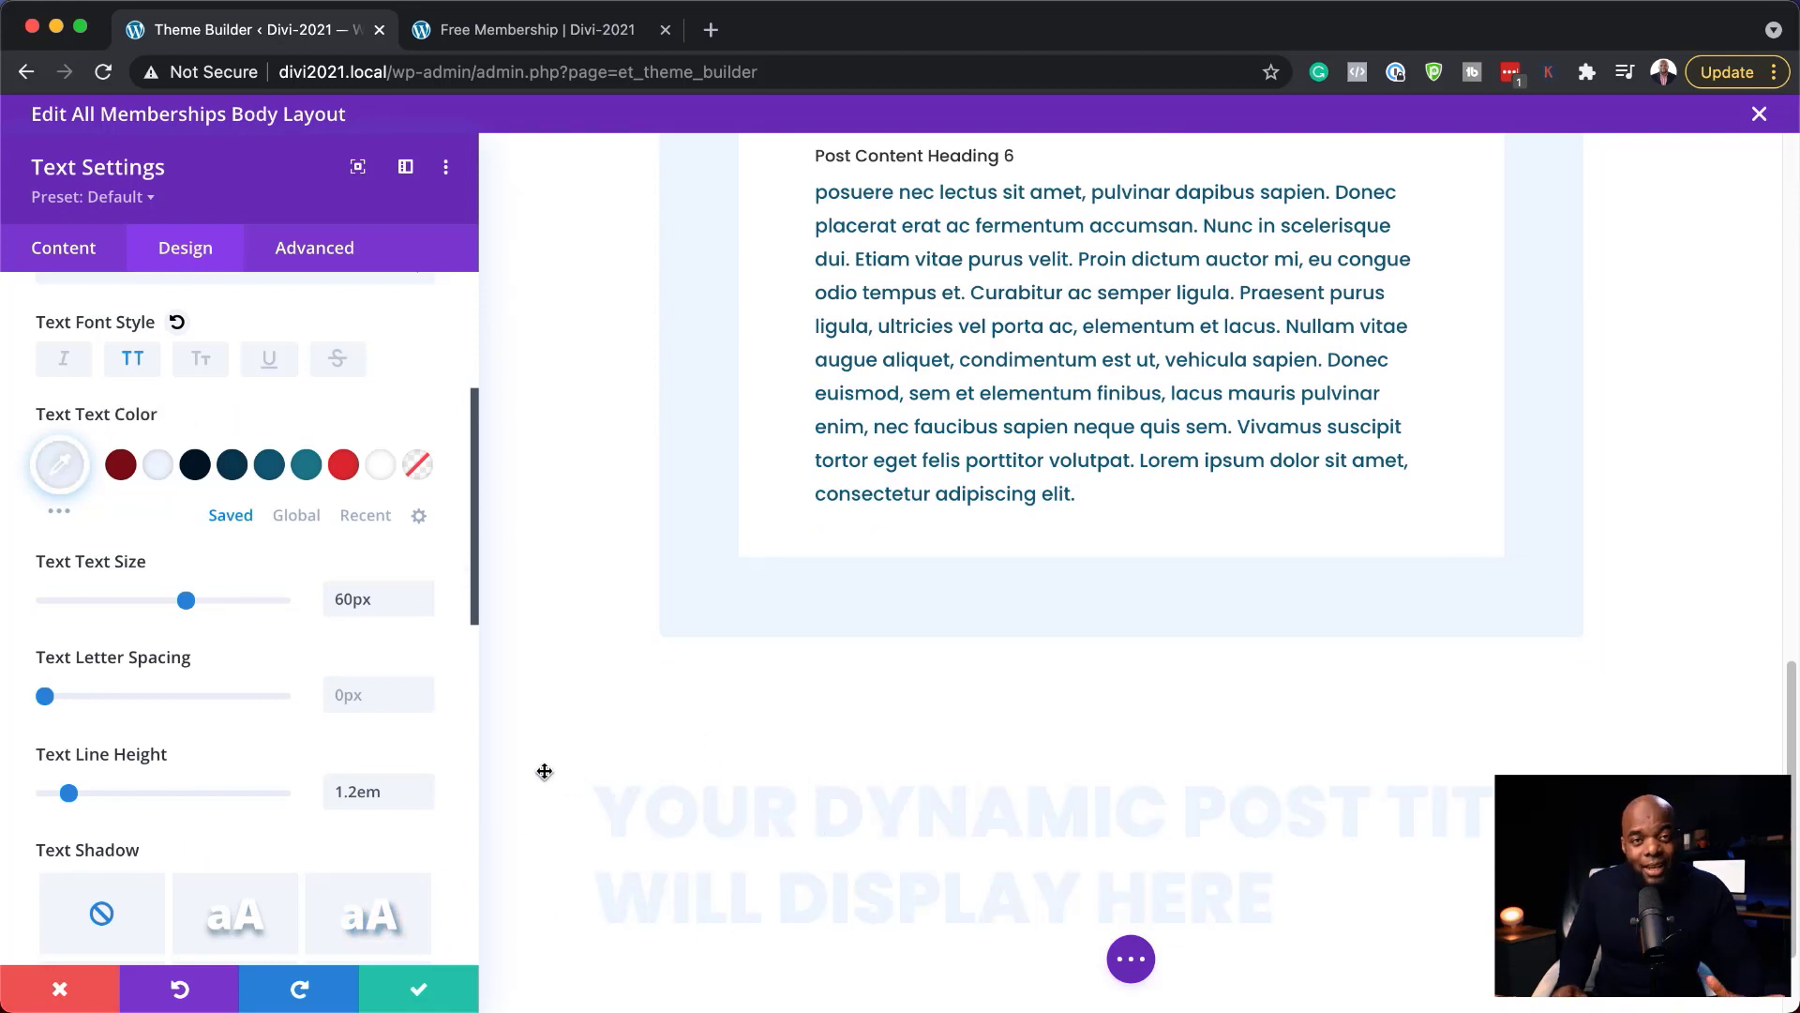
click(419, 994)
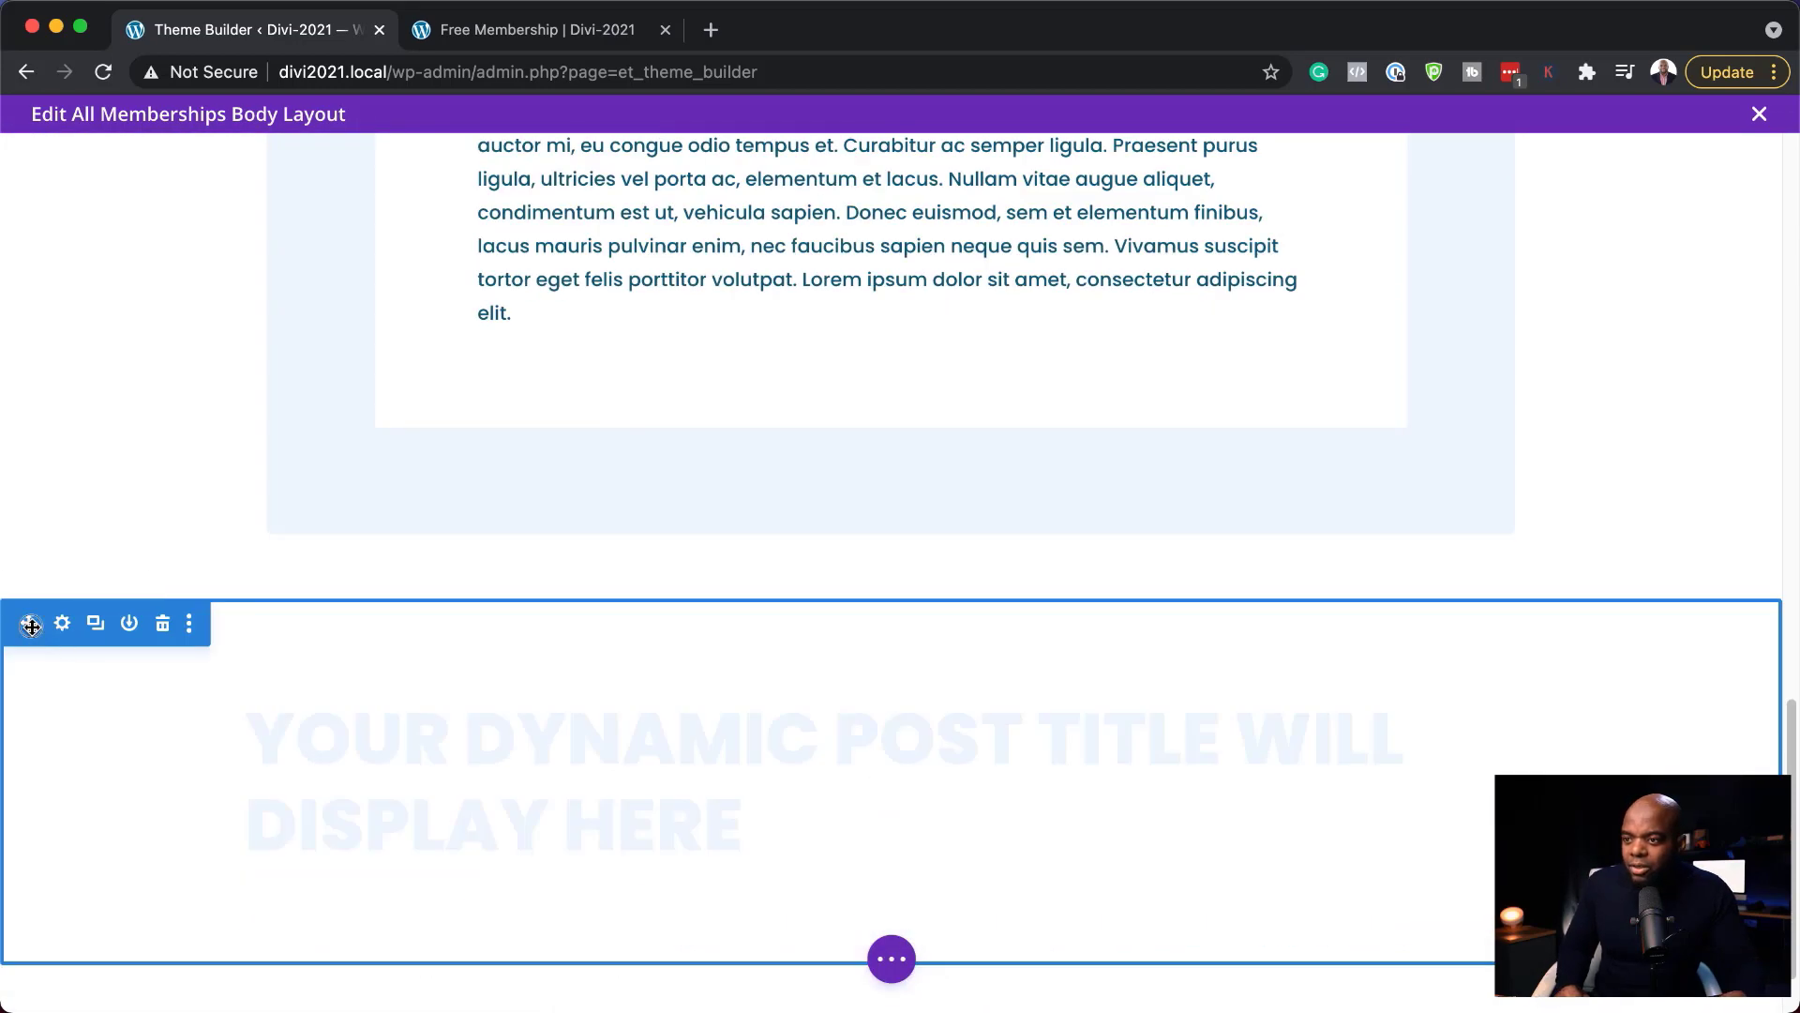
Move the title section above the Post Content section and give it the dark navy background color #021927 at 0.94 opacity
scroll(88, 381, up, 15)
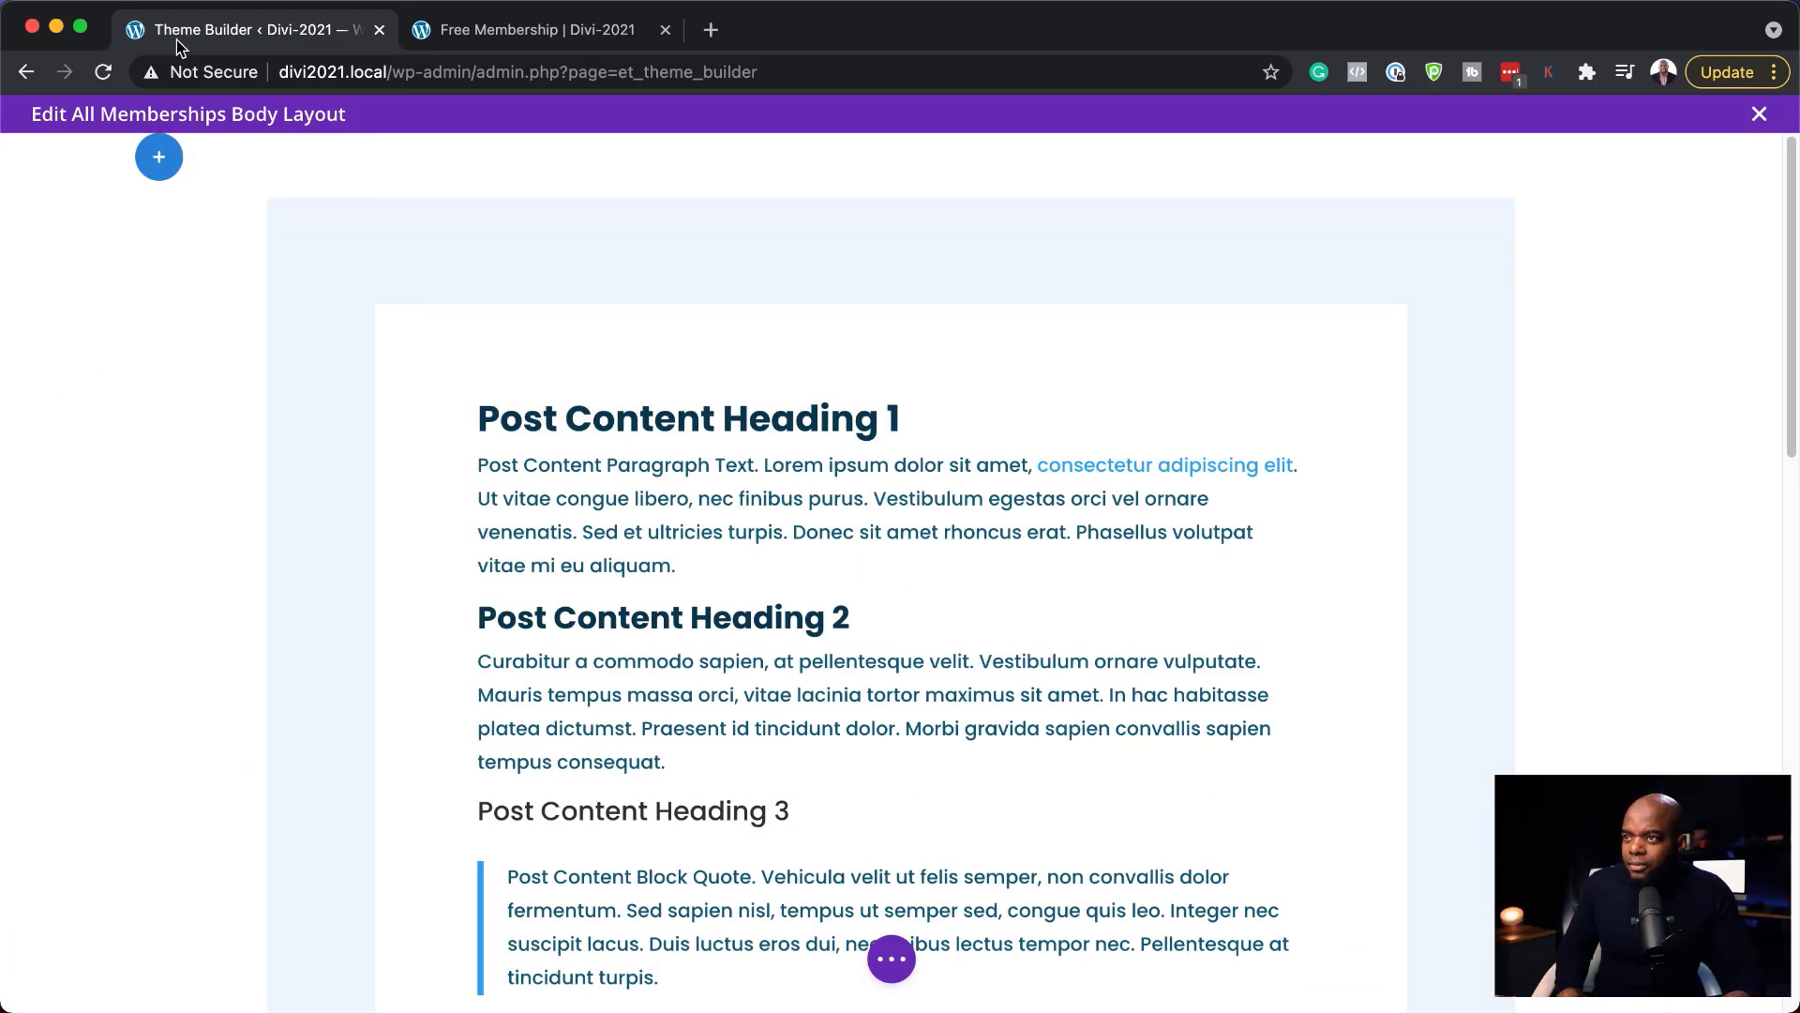
scroll(823, 484, up, 4)
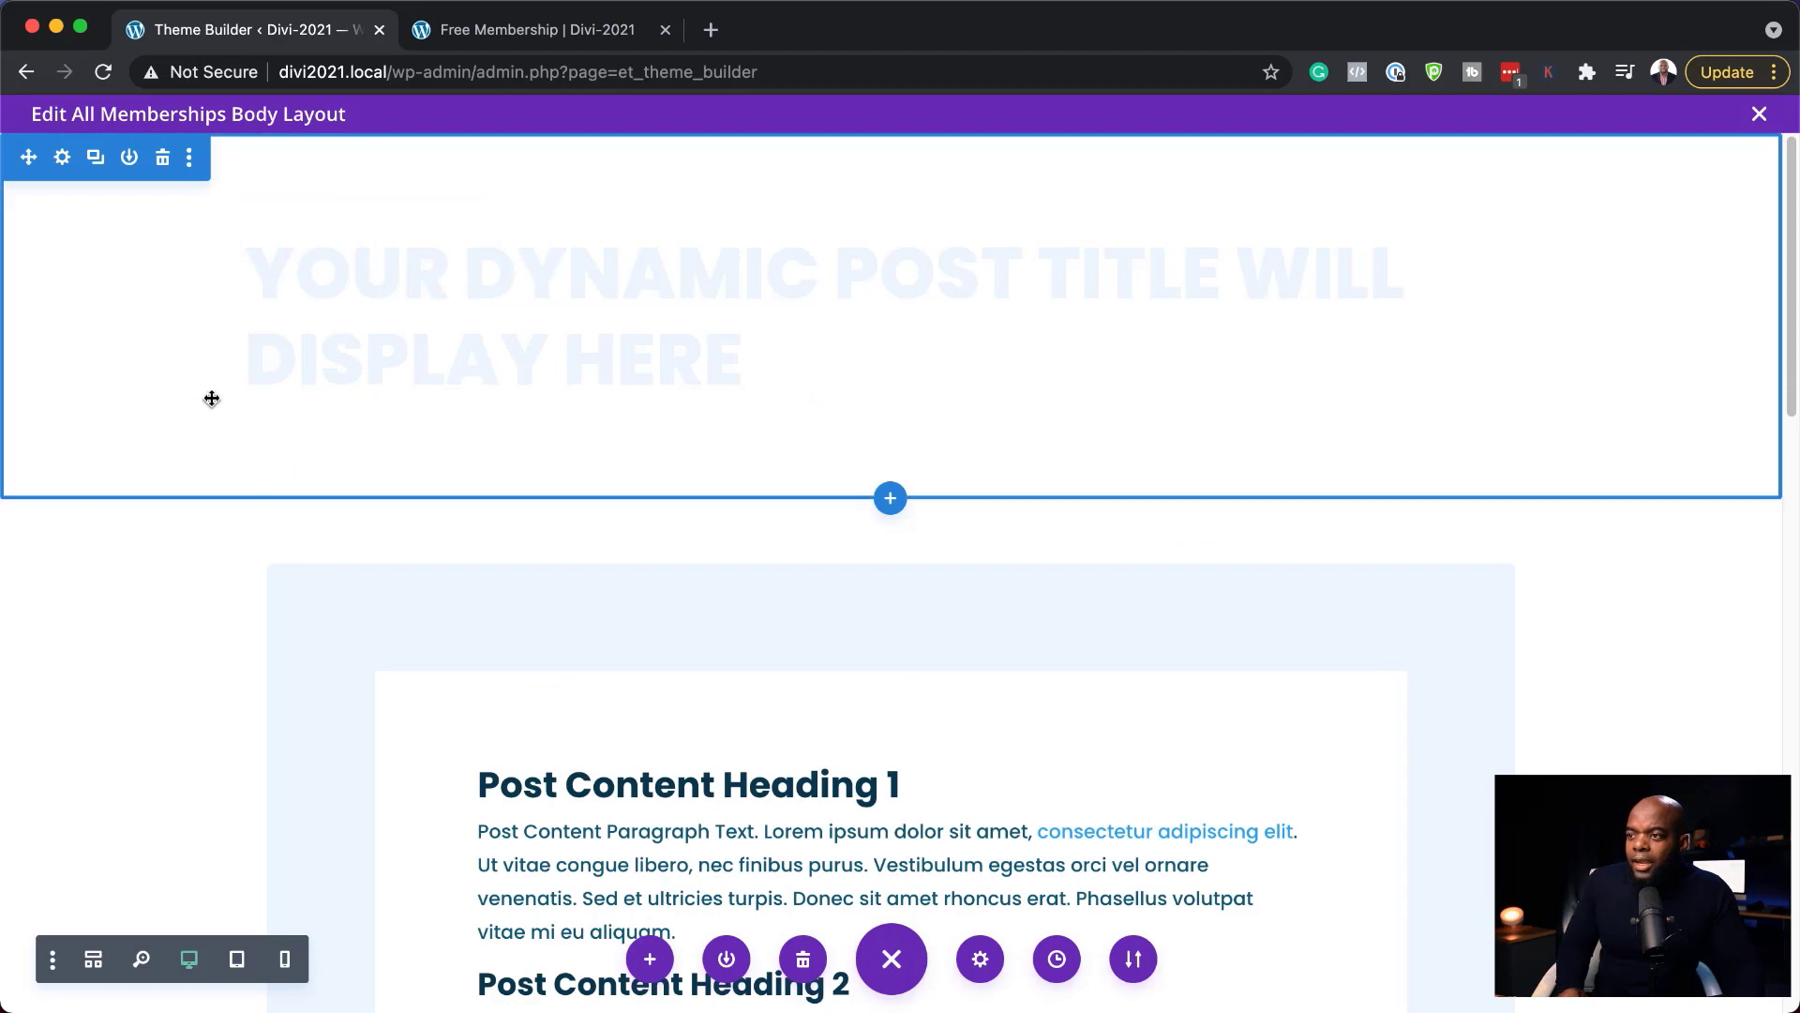
click(62, 160)
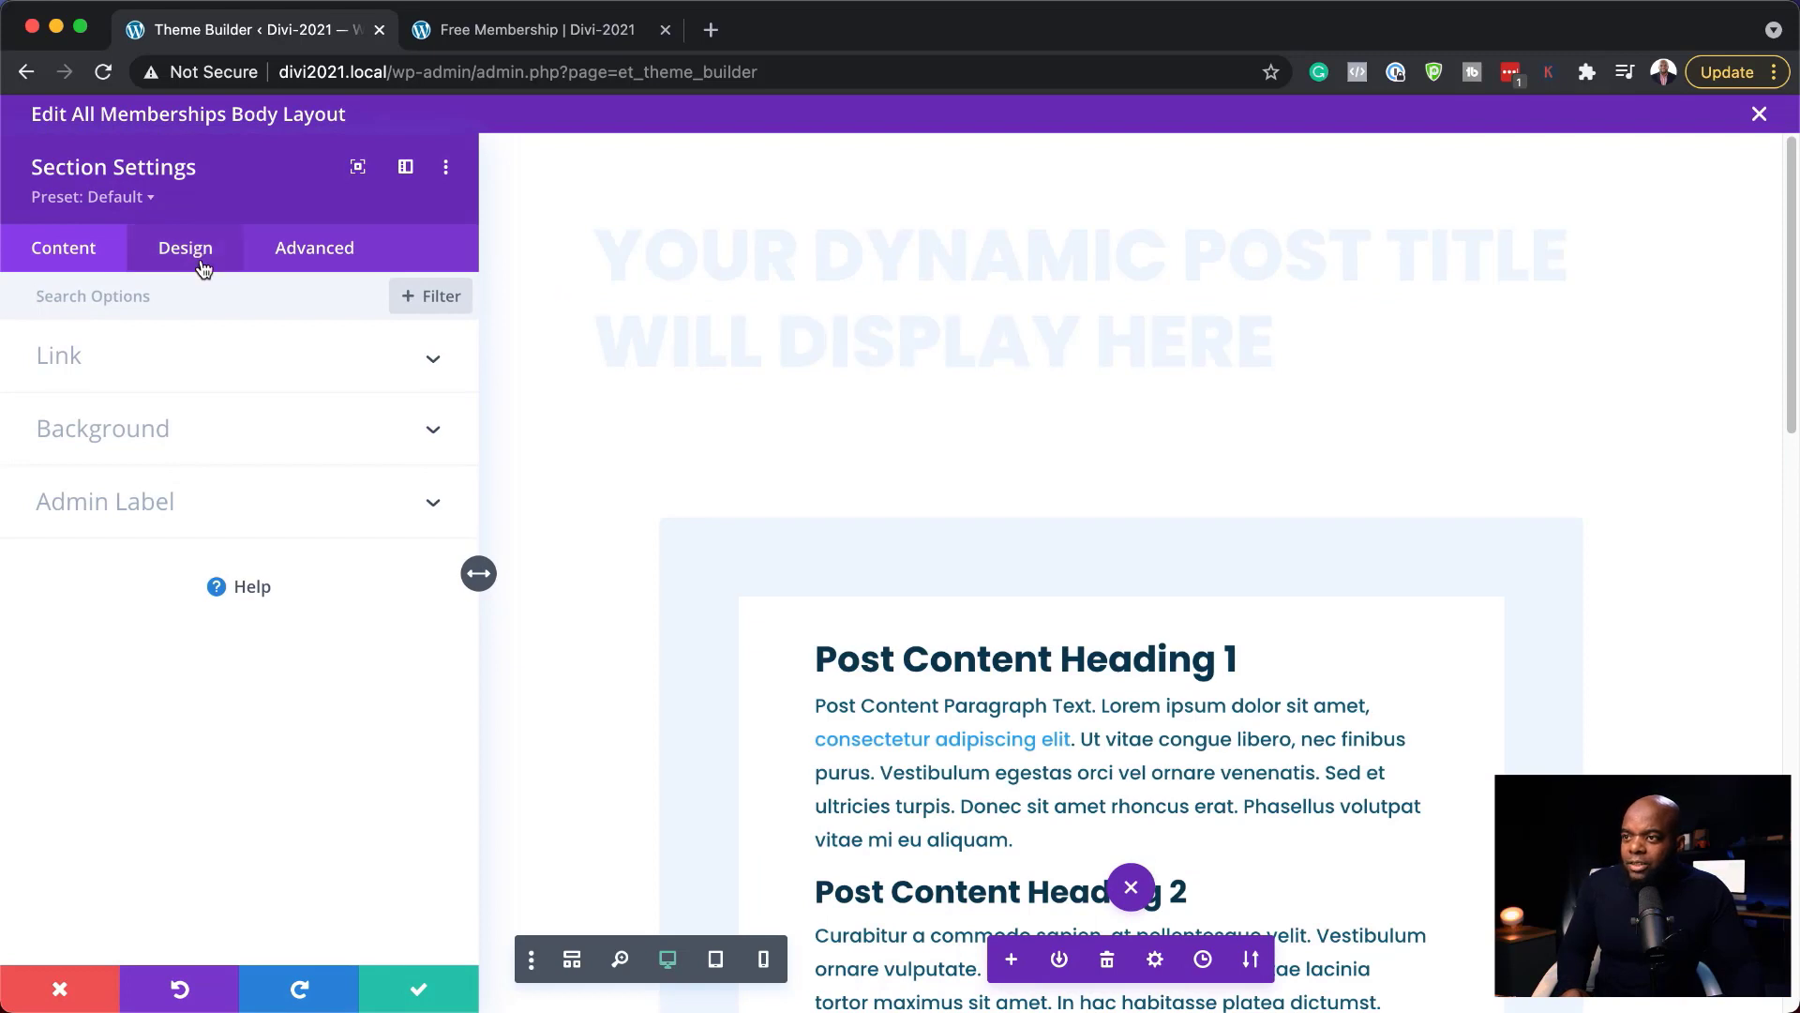
click(155, 441)
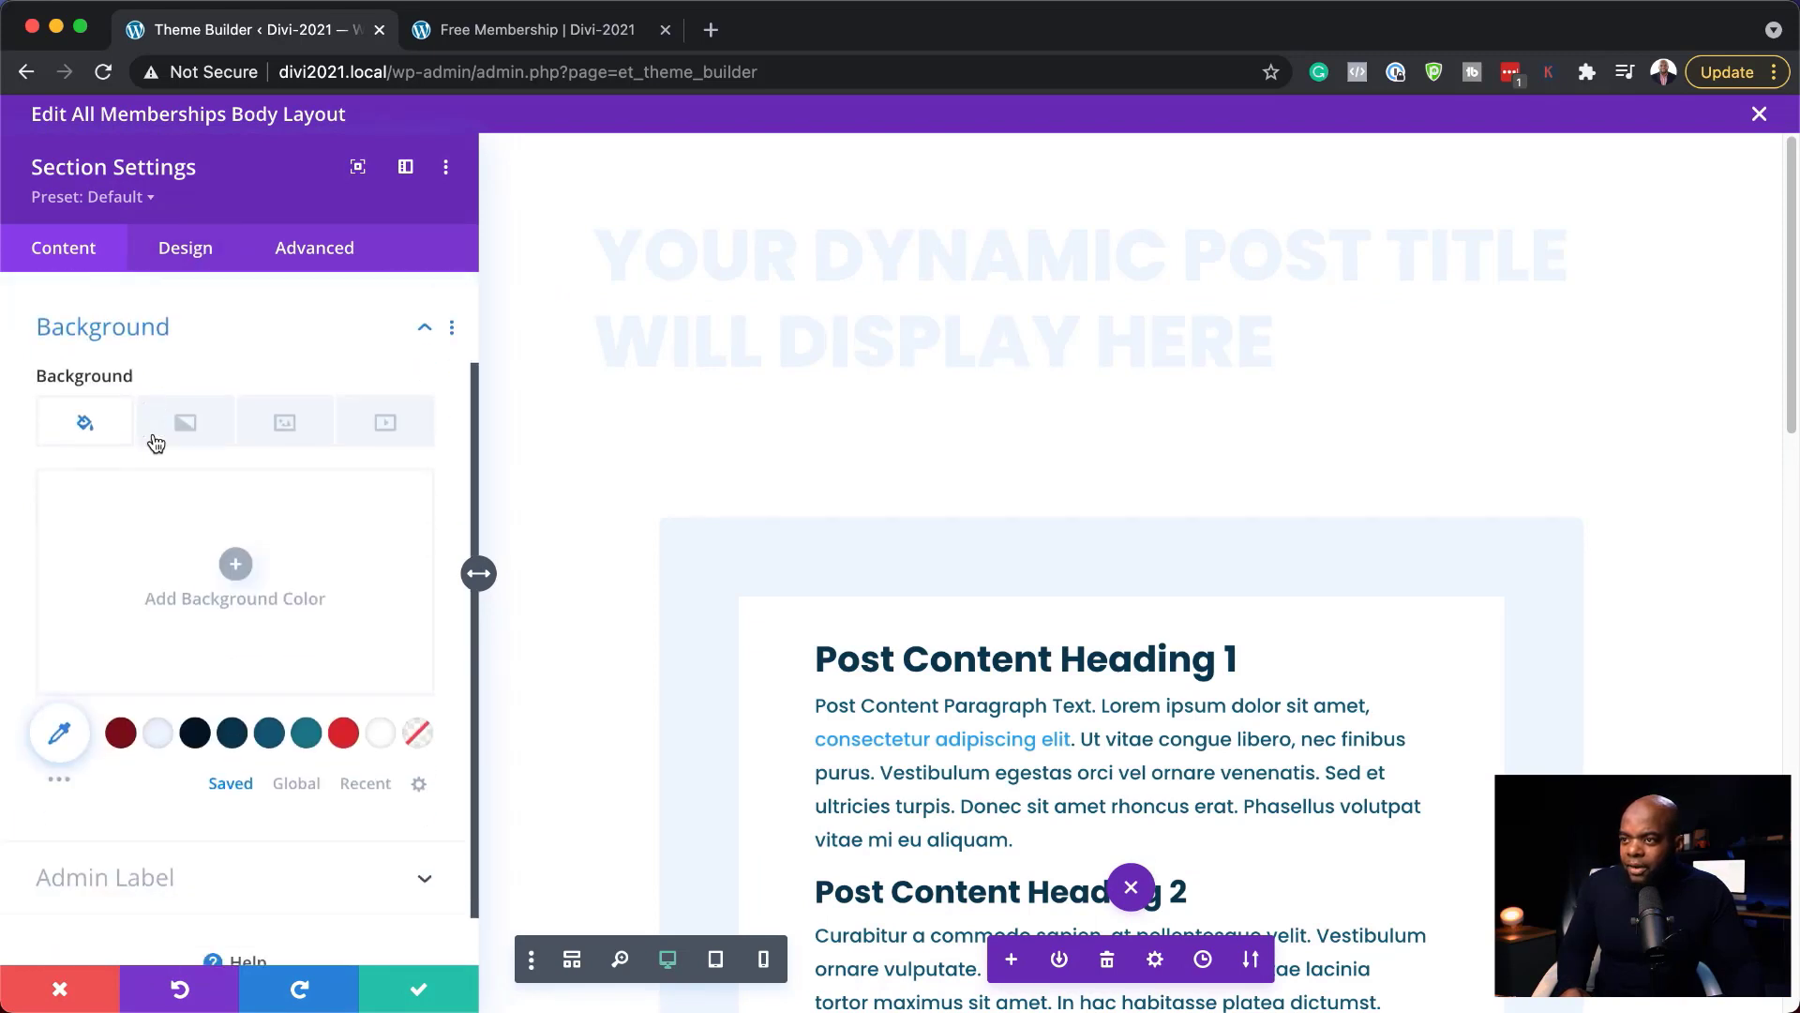
click(195, 714)
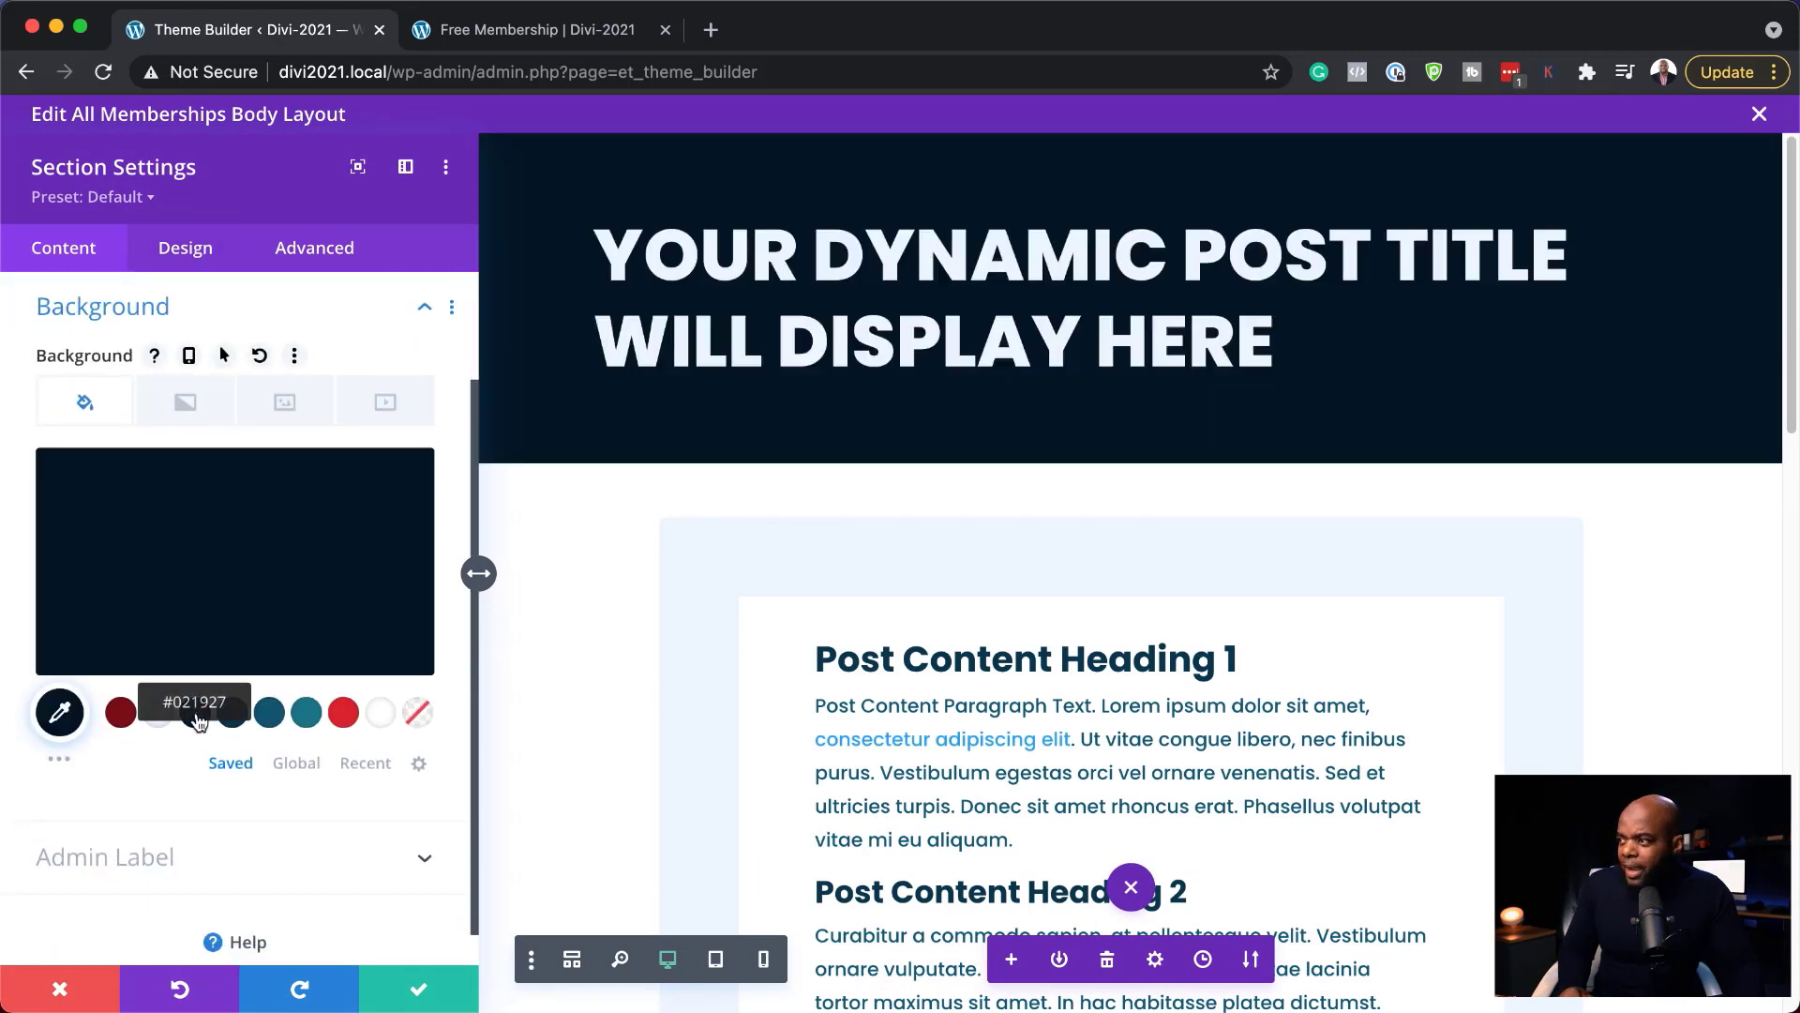
click(209, 530)
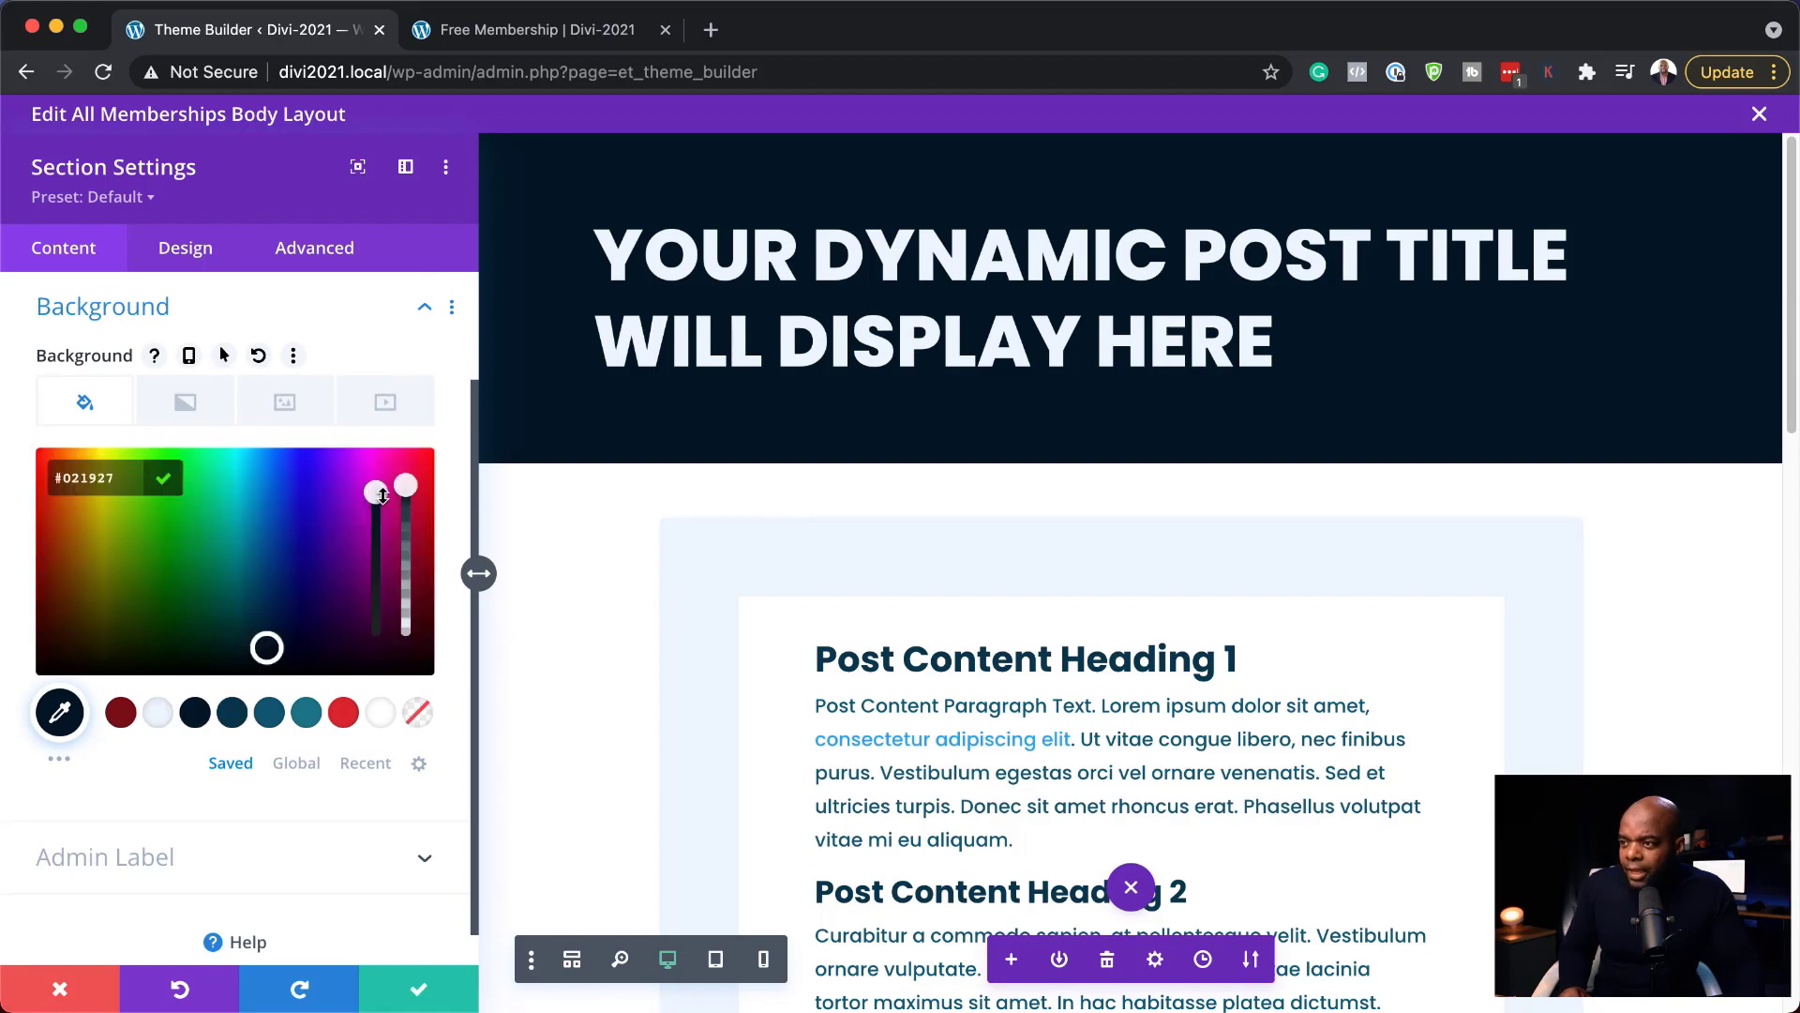
drag(403, 506, 403, 512)
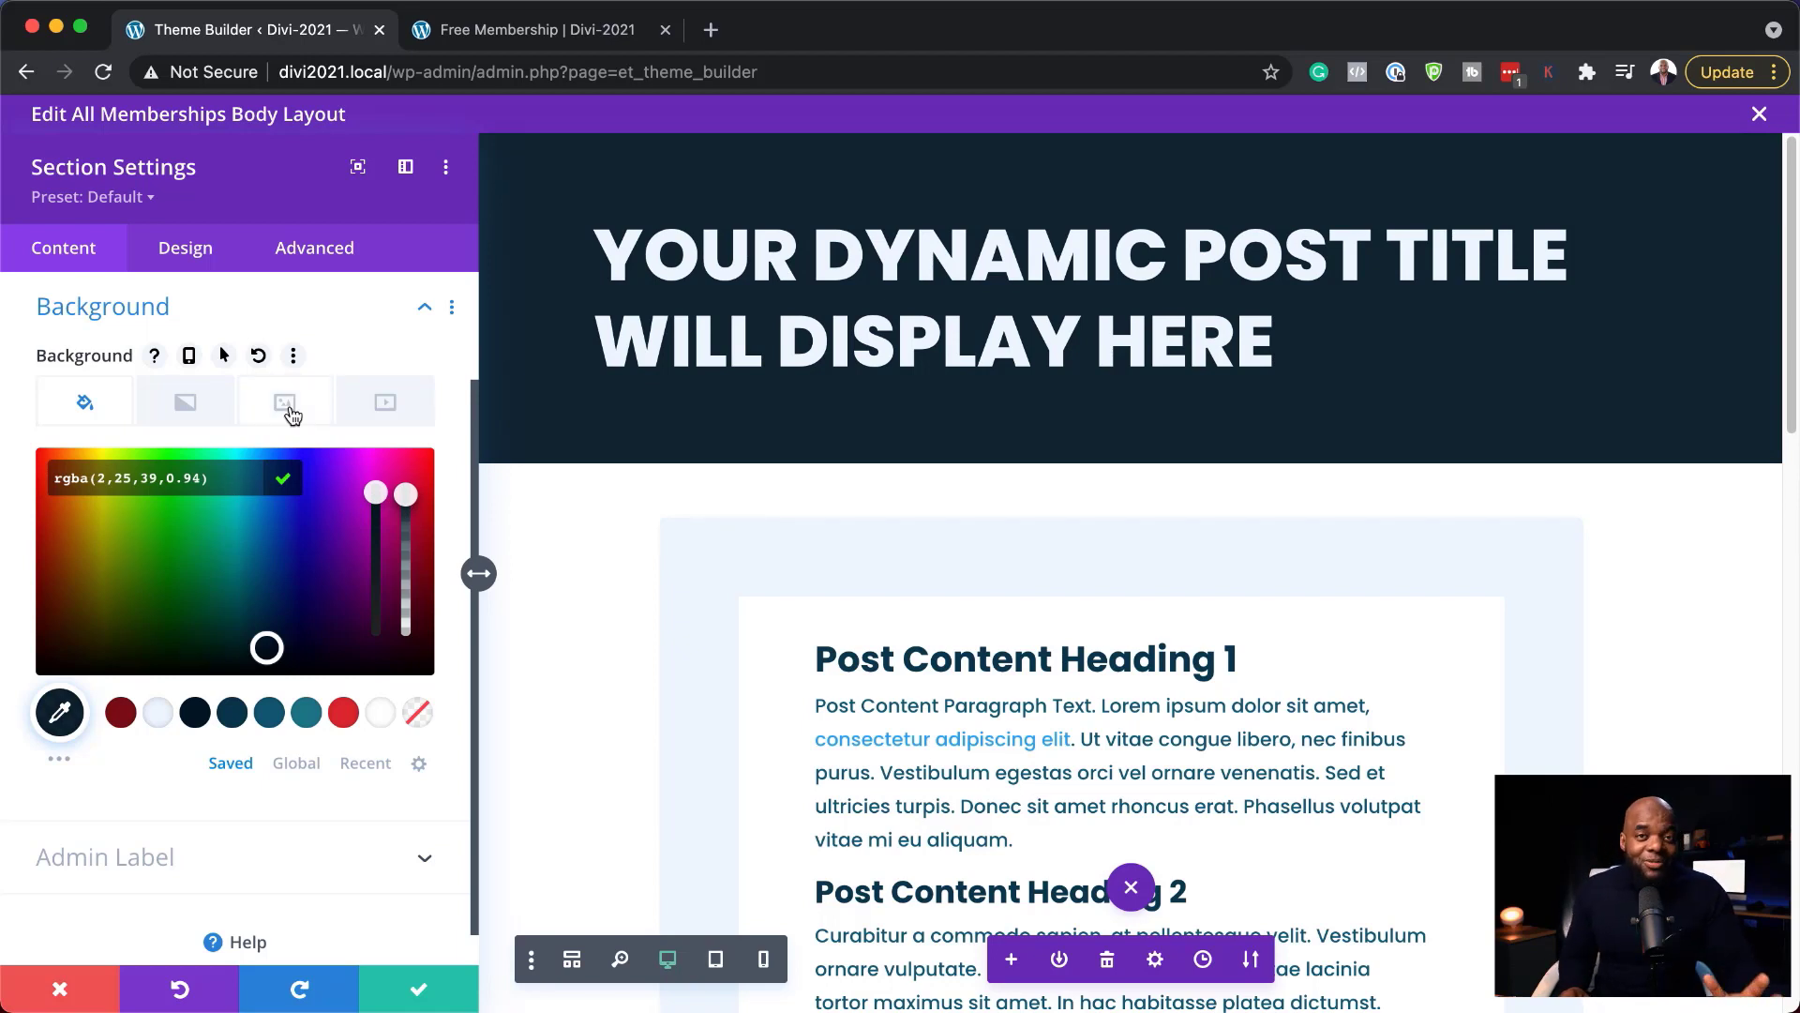
Use the dynamic Featured Image as the title section's background image and set its background image blend to Multiply
click(285, 403)
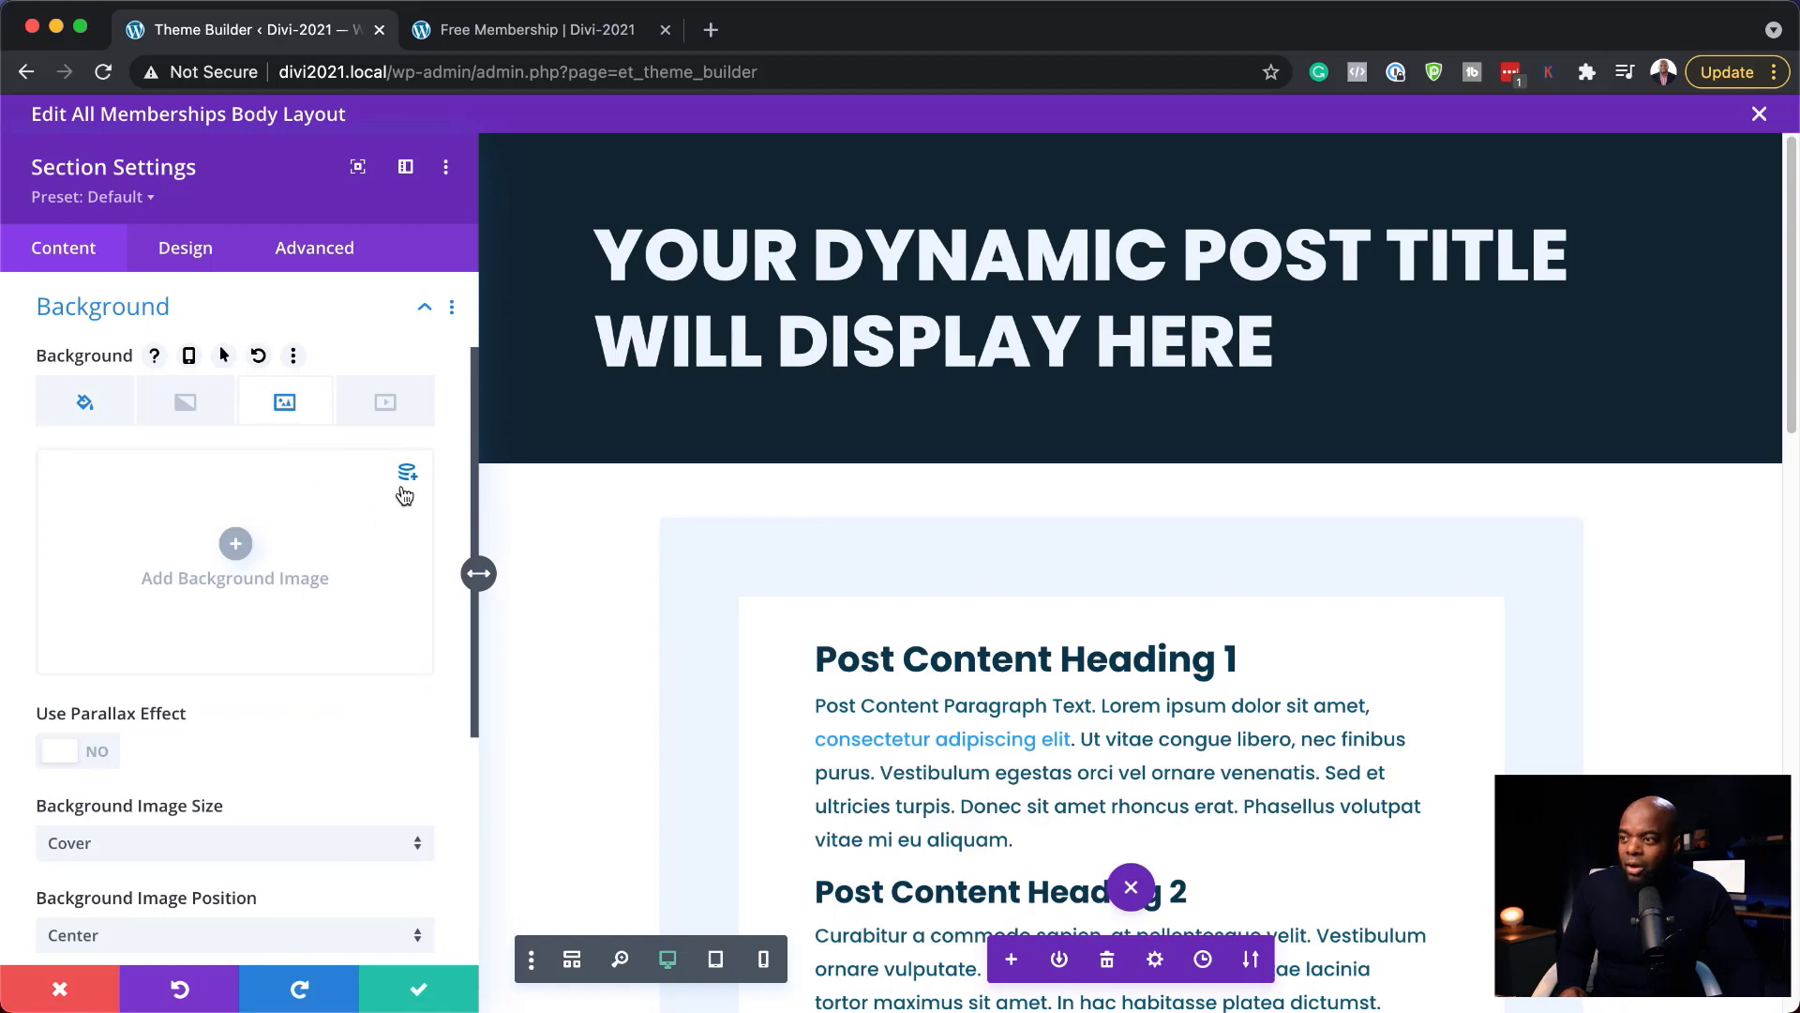
click(413, 476)
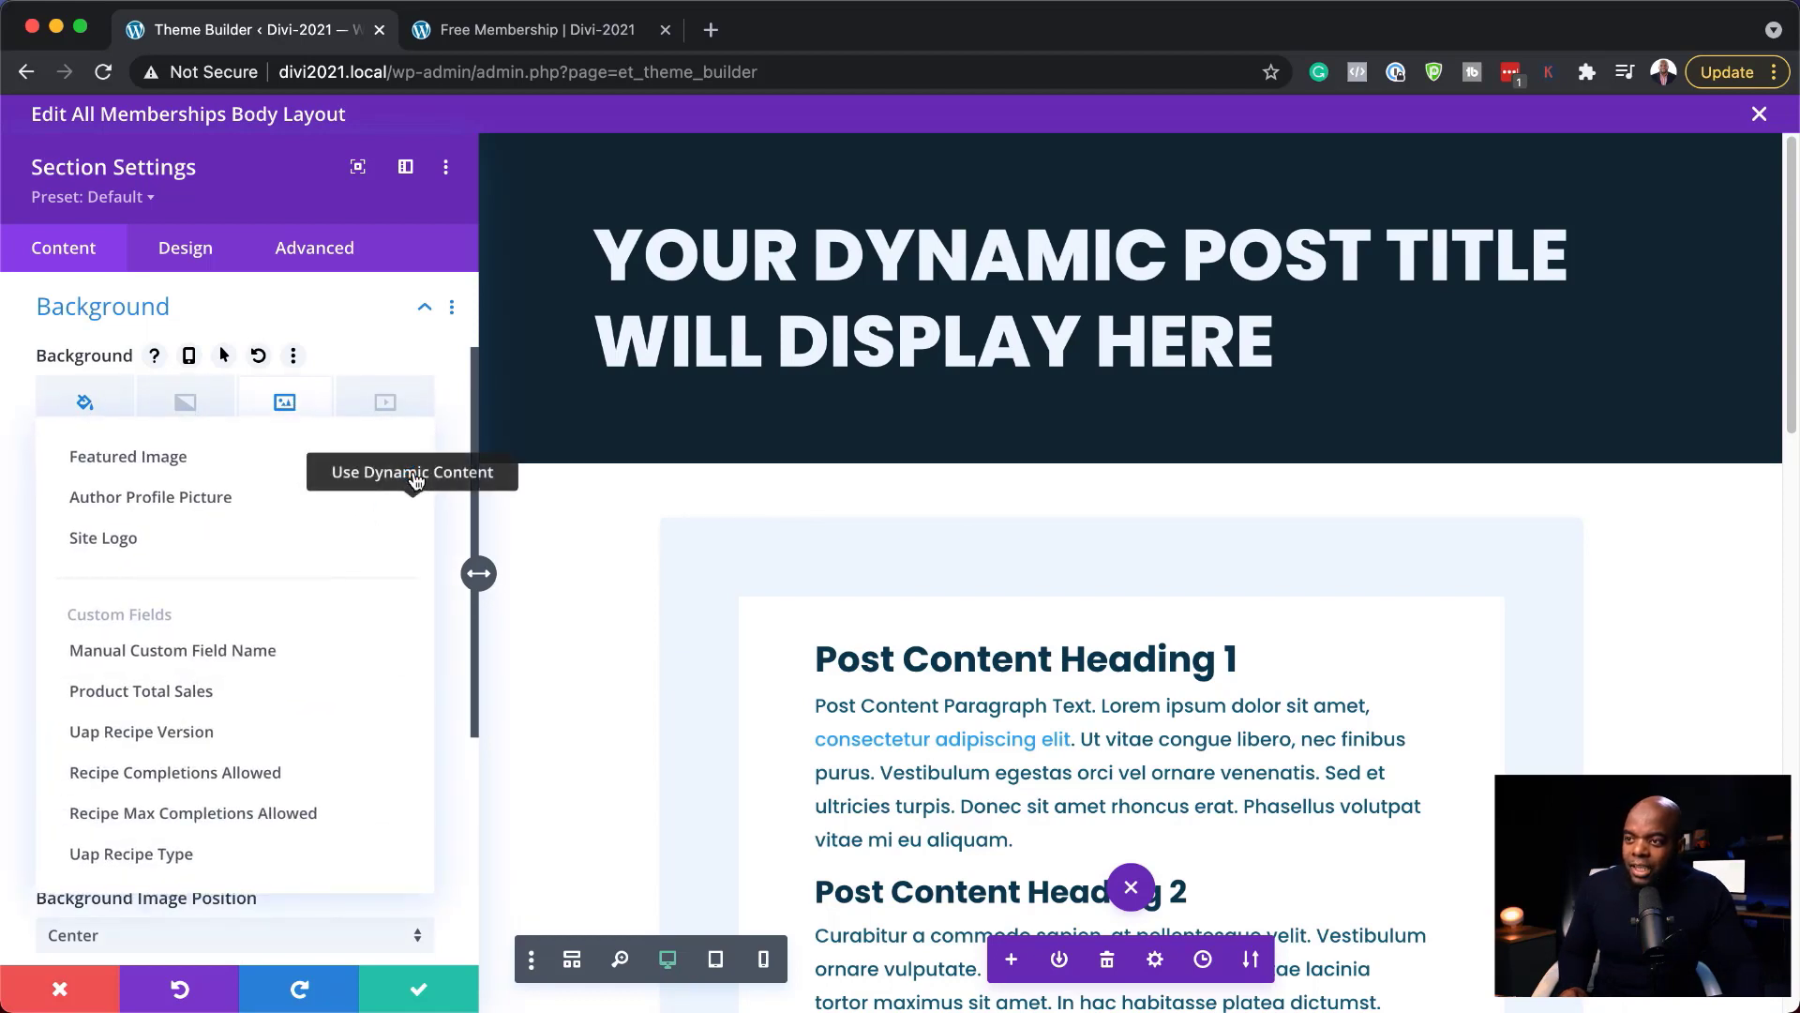
click(251, 469)
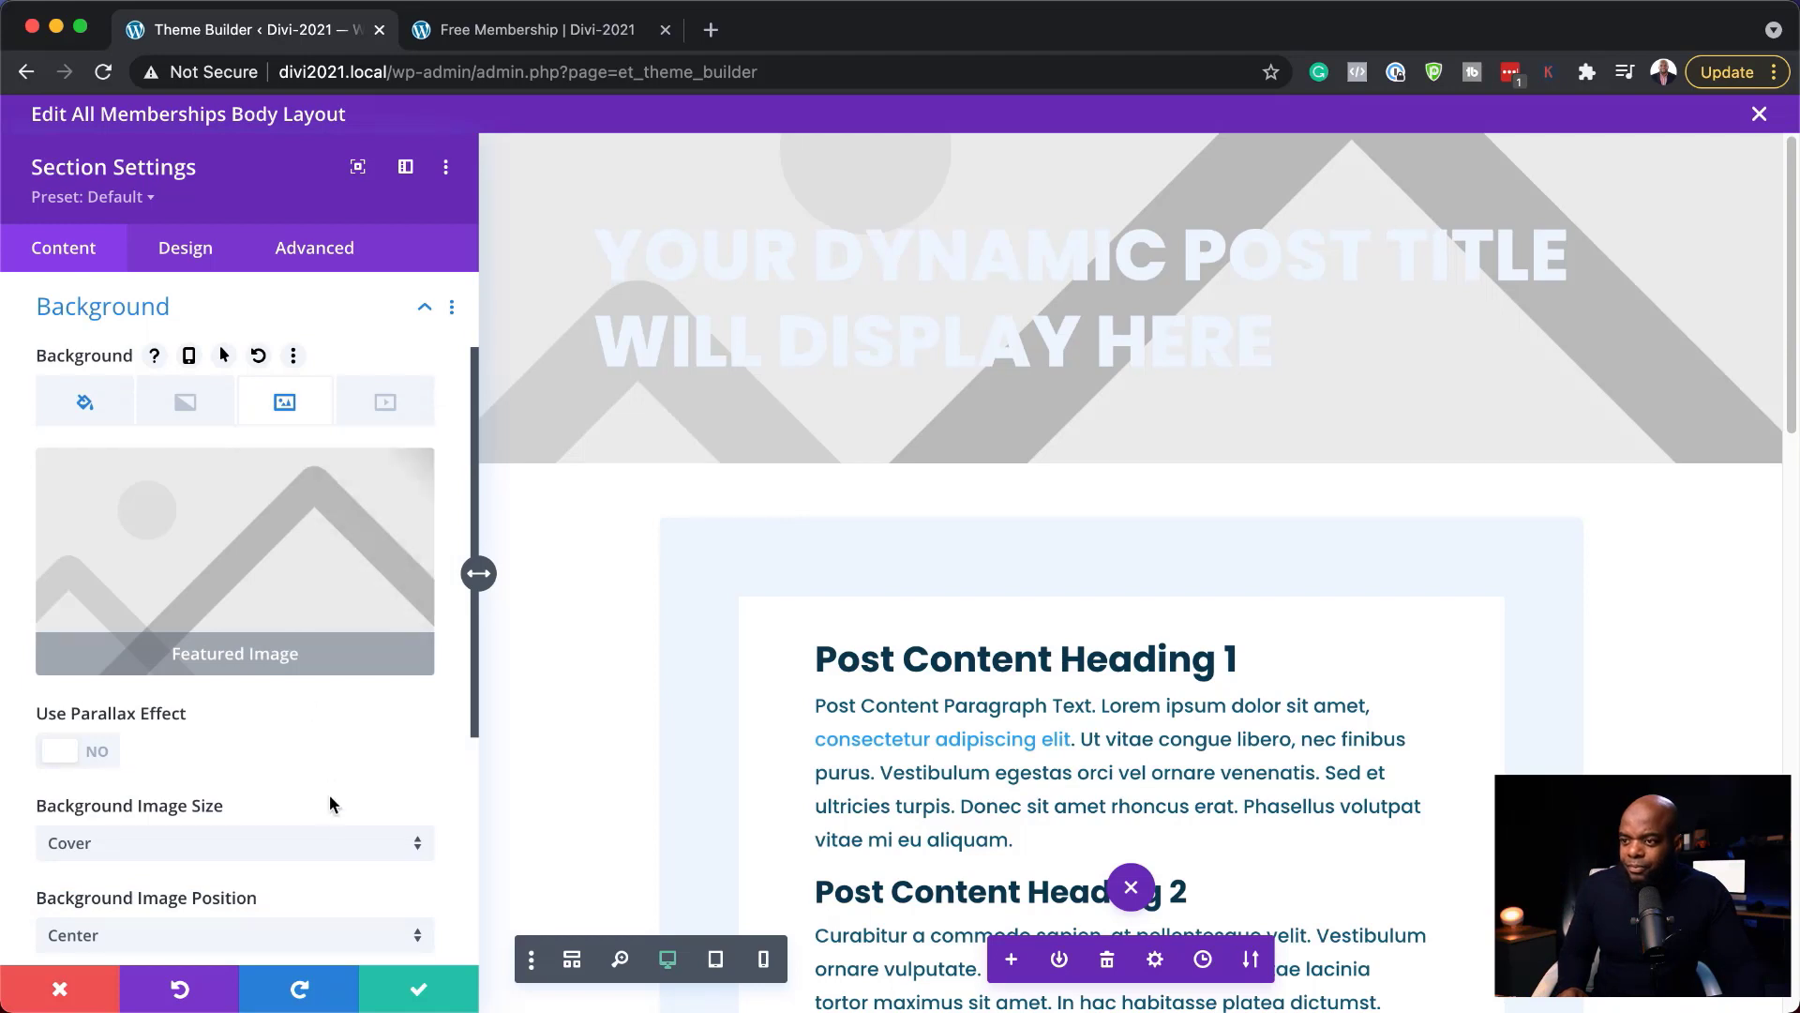
scroll(334, 806, down, 5)
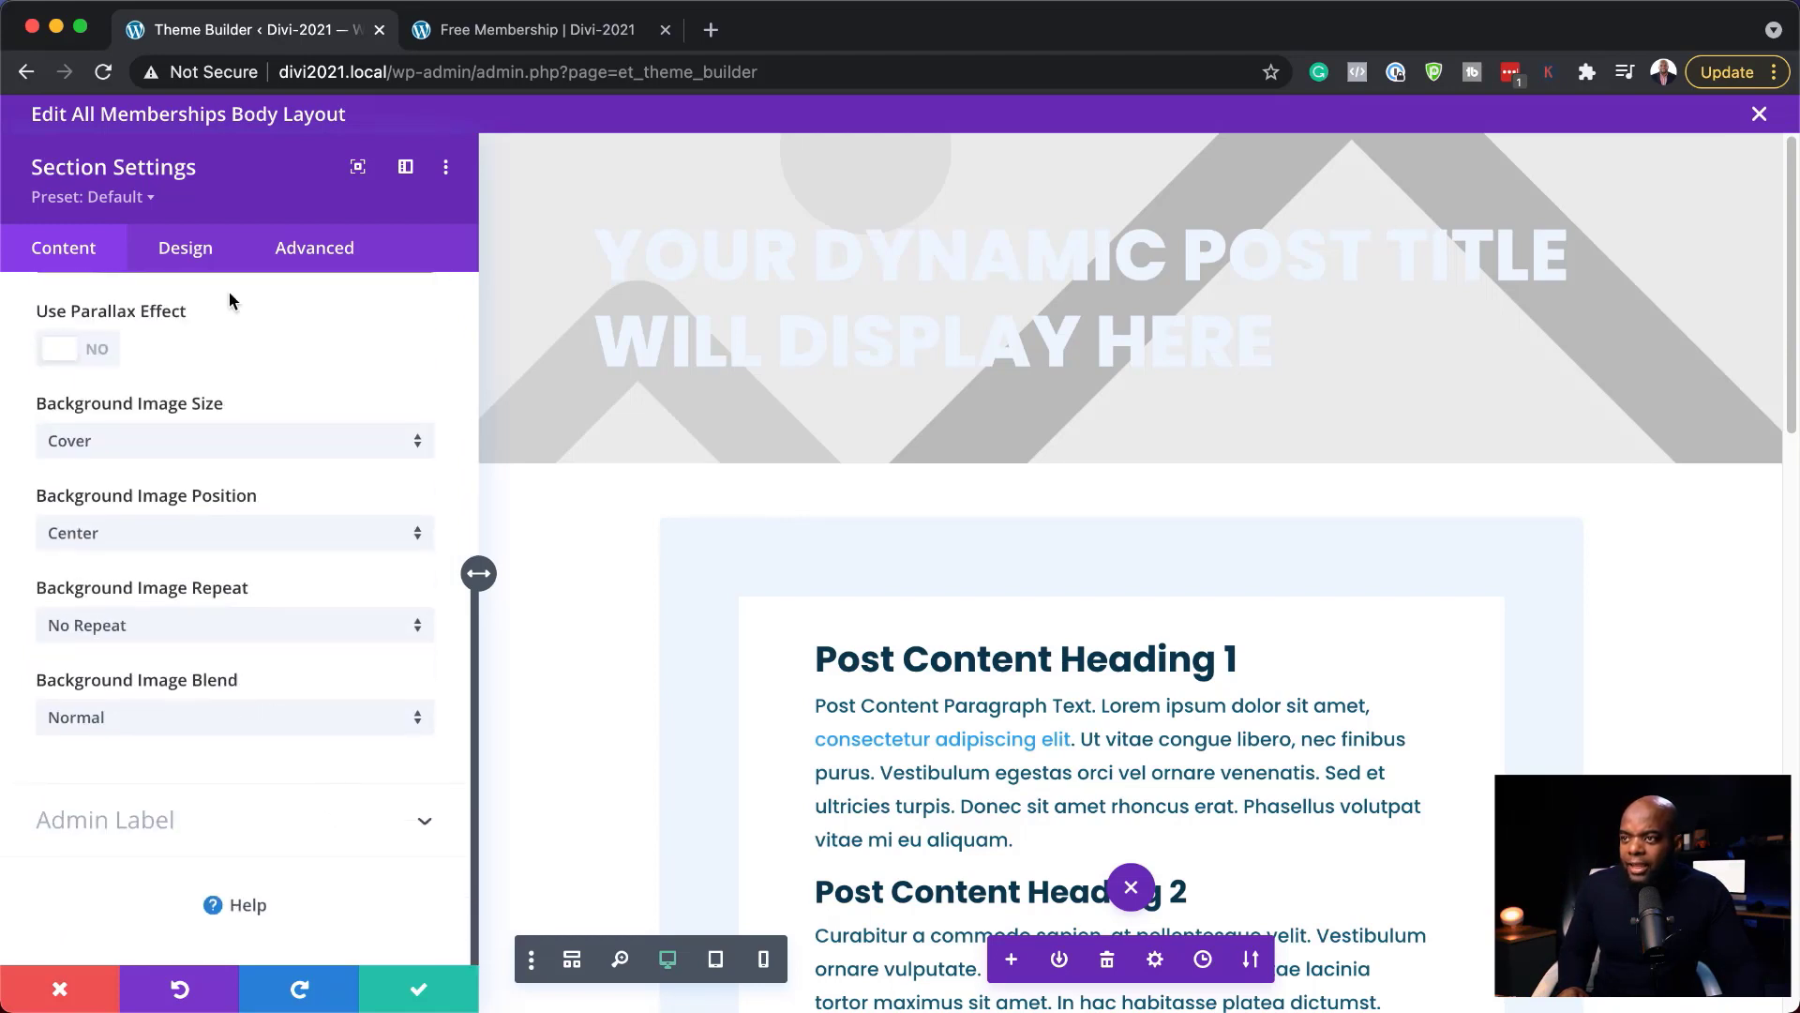
scroll(269, 621, up, 5)
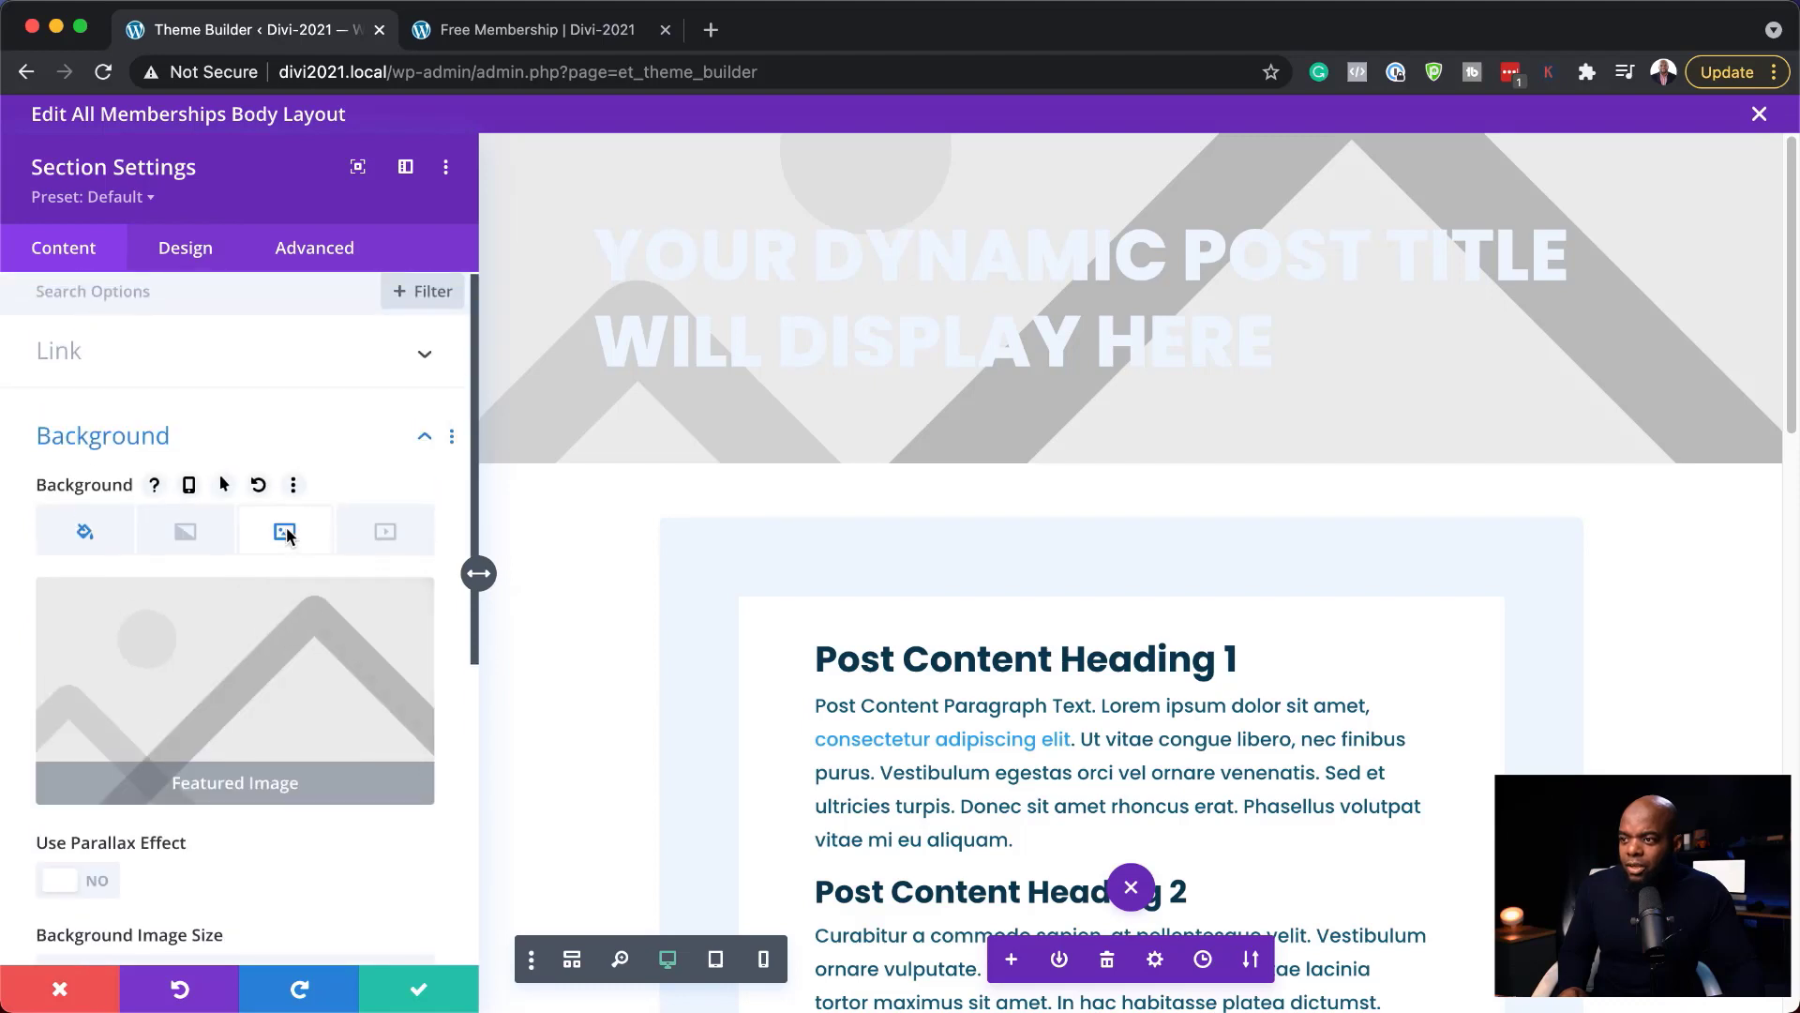
scroll(295, 807, down, 5)
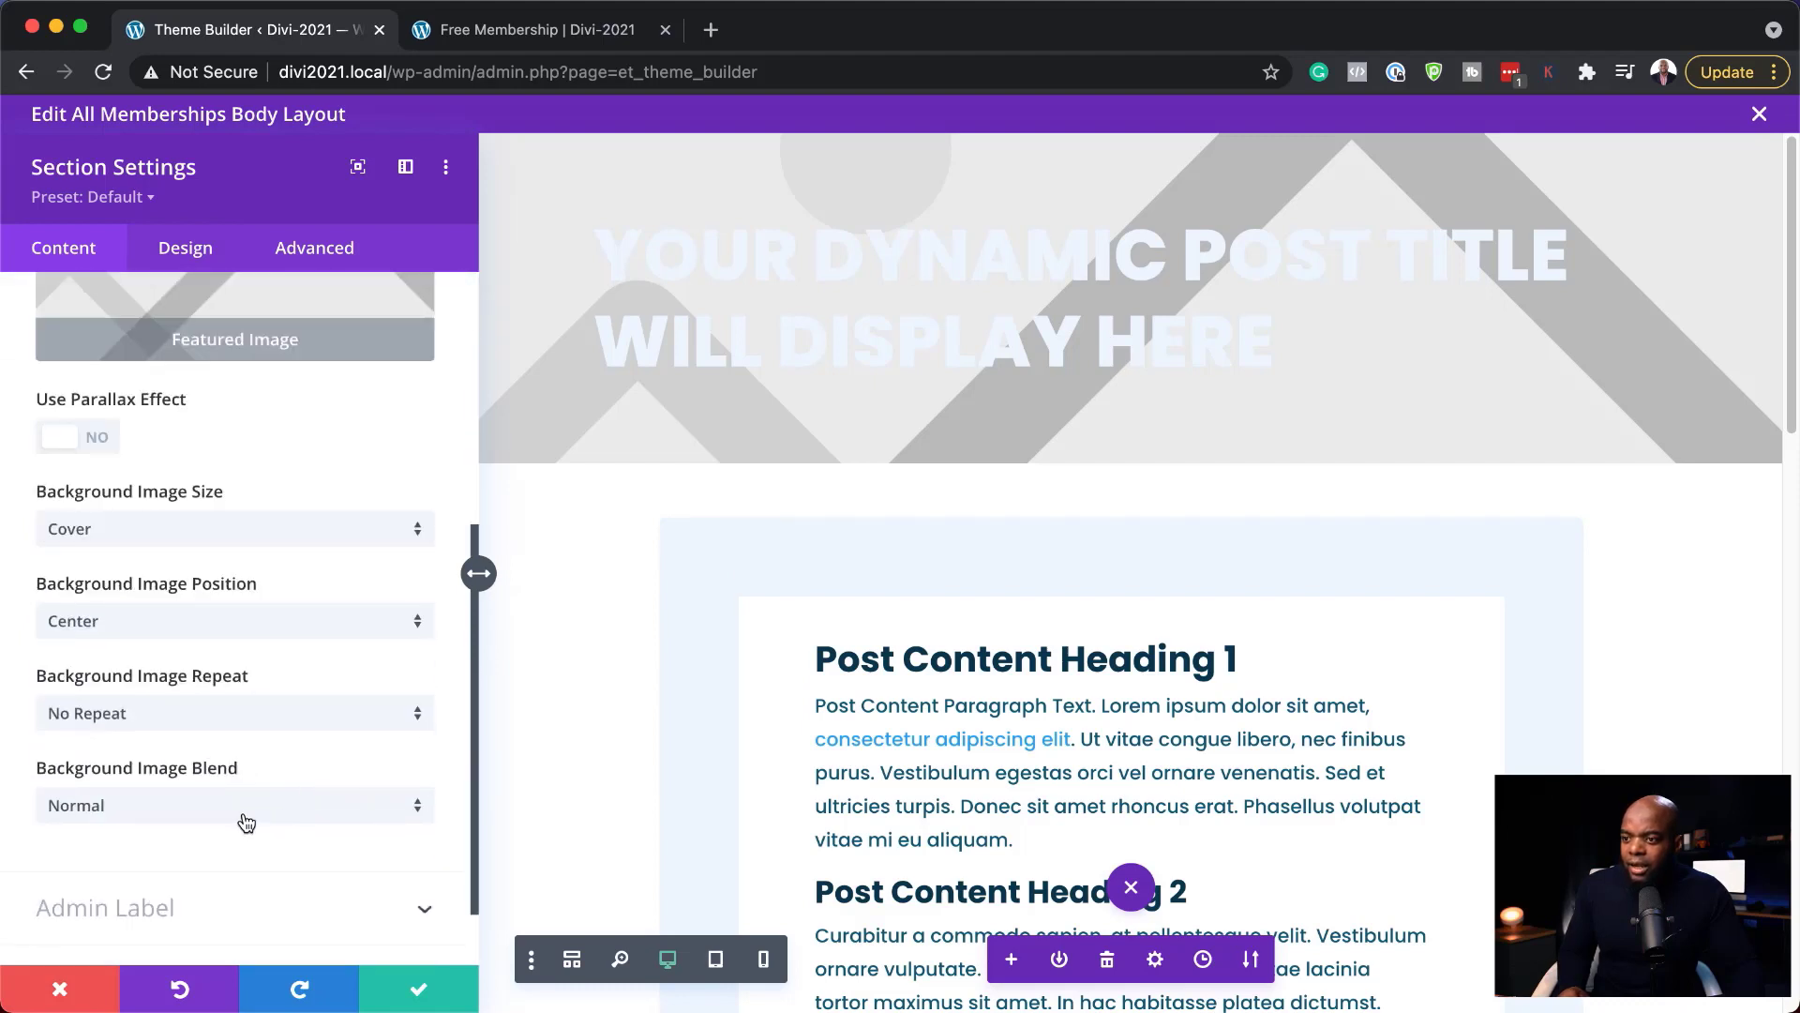
click(245, 815)
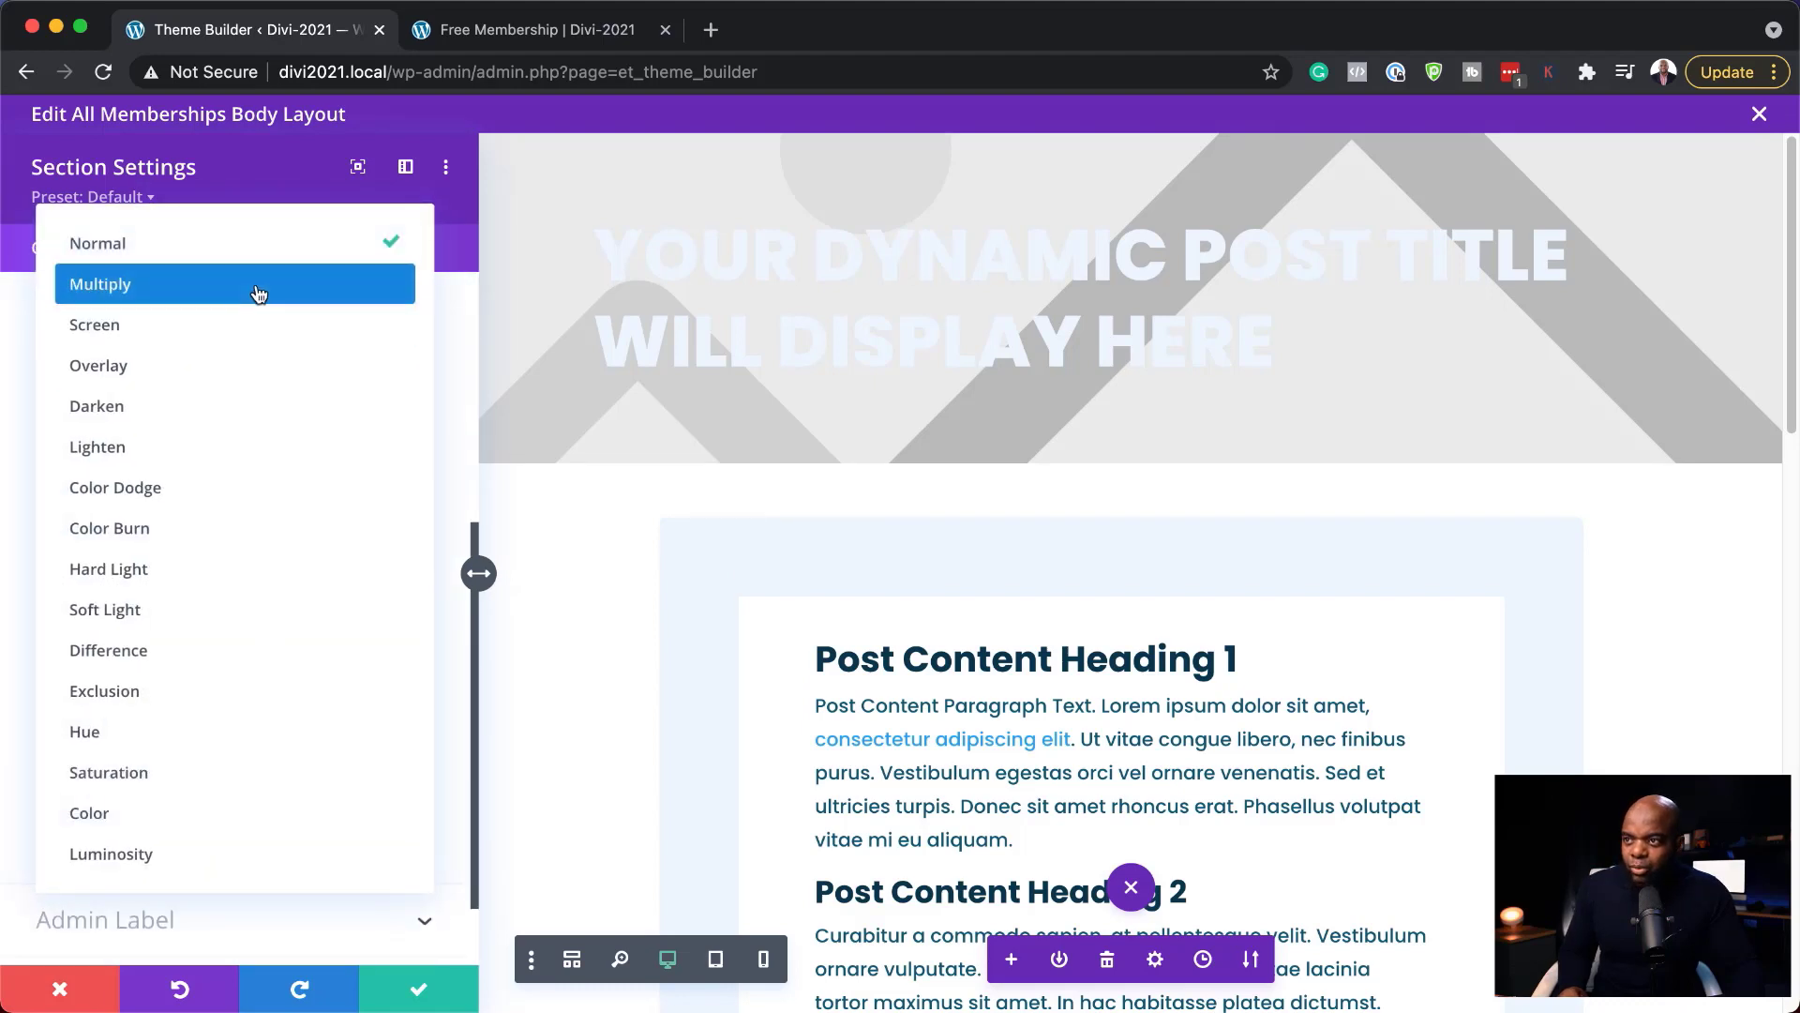
click(258, 293)
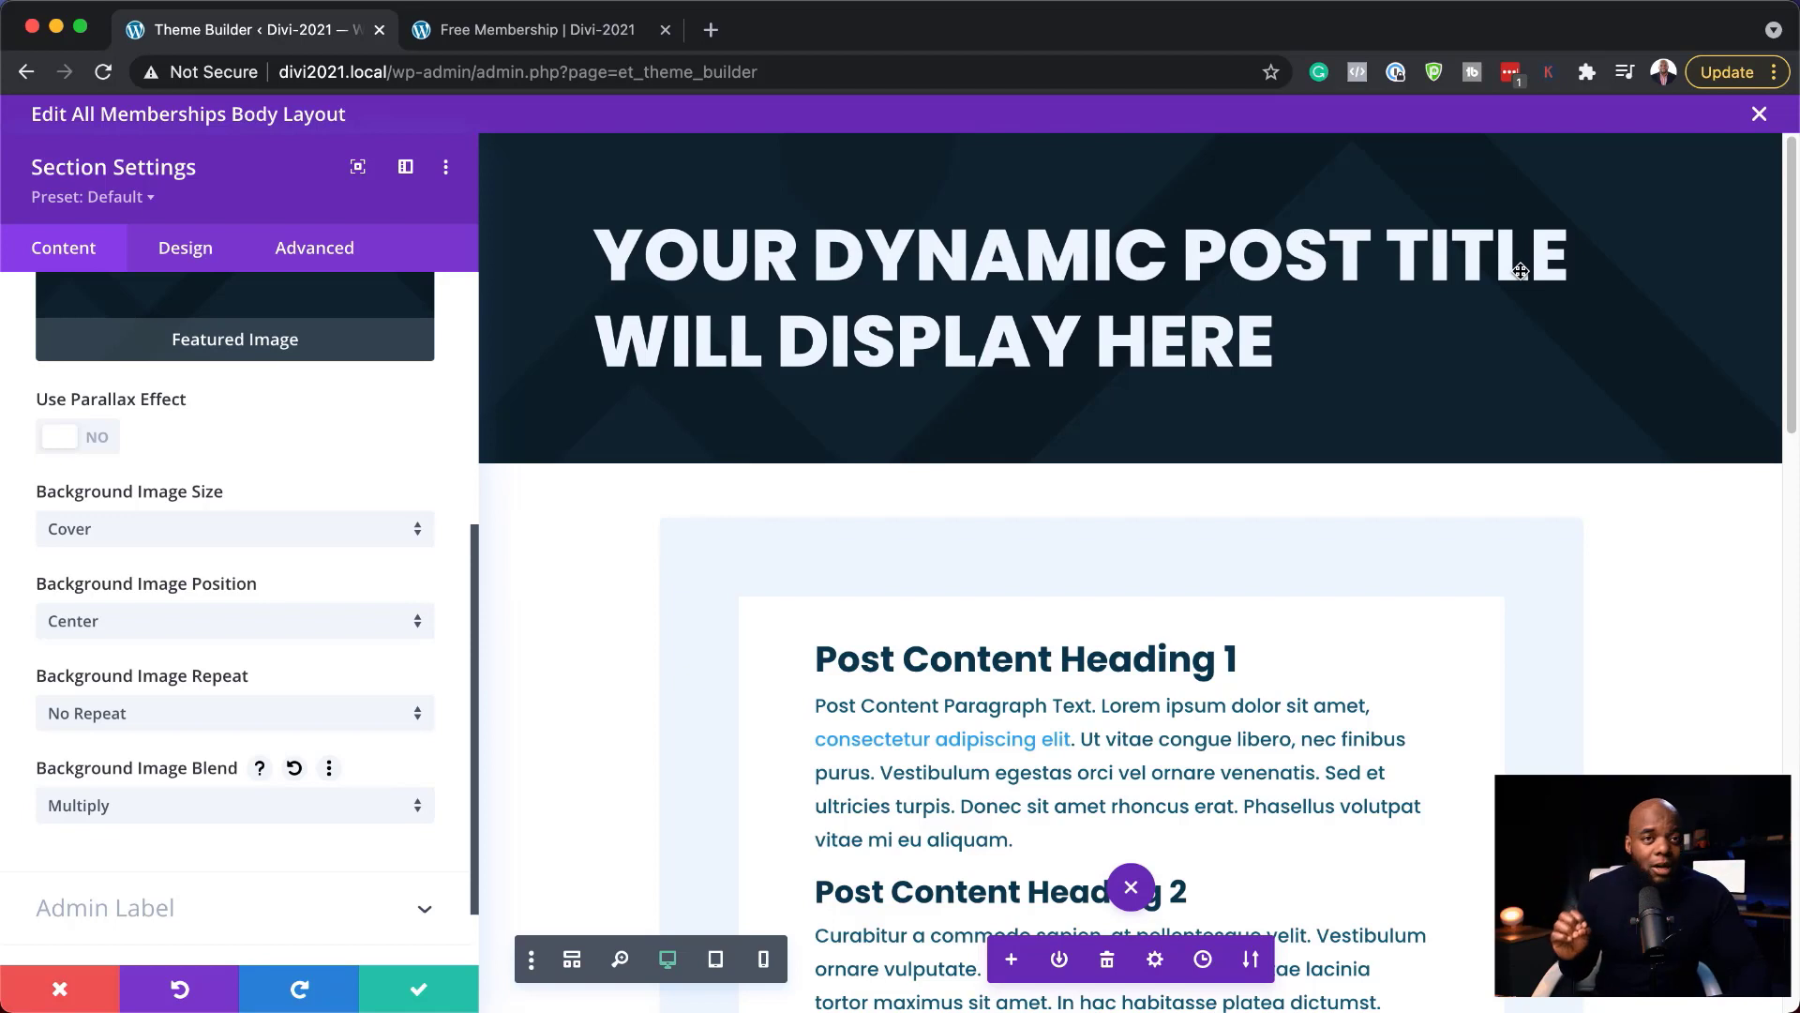
Link the title section's top and bottom padding and set both to 10%
click(208, 259)
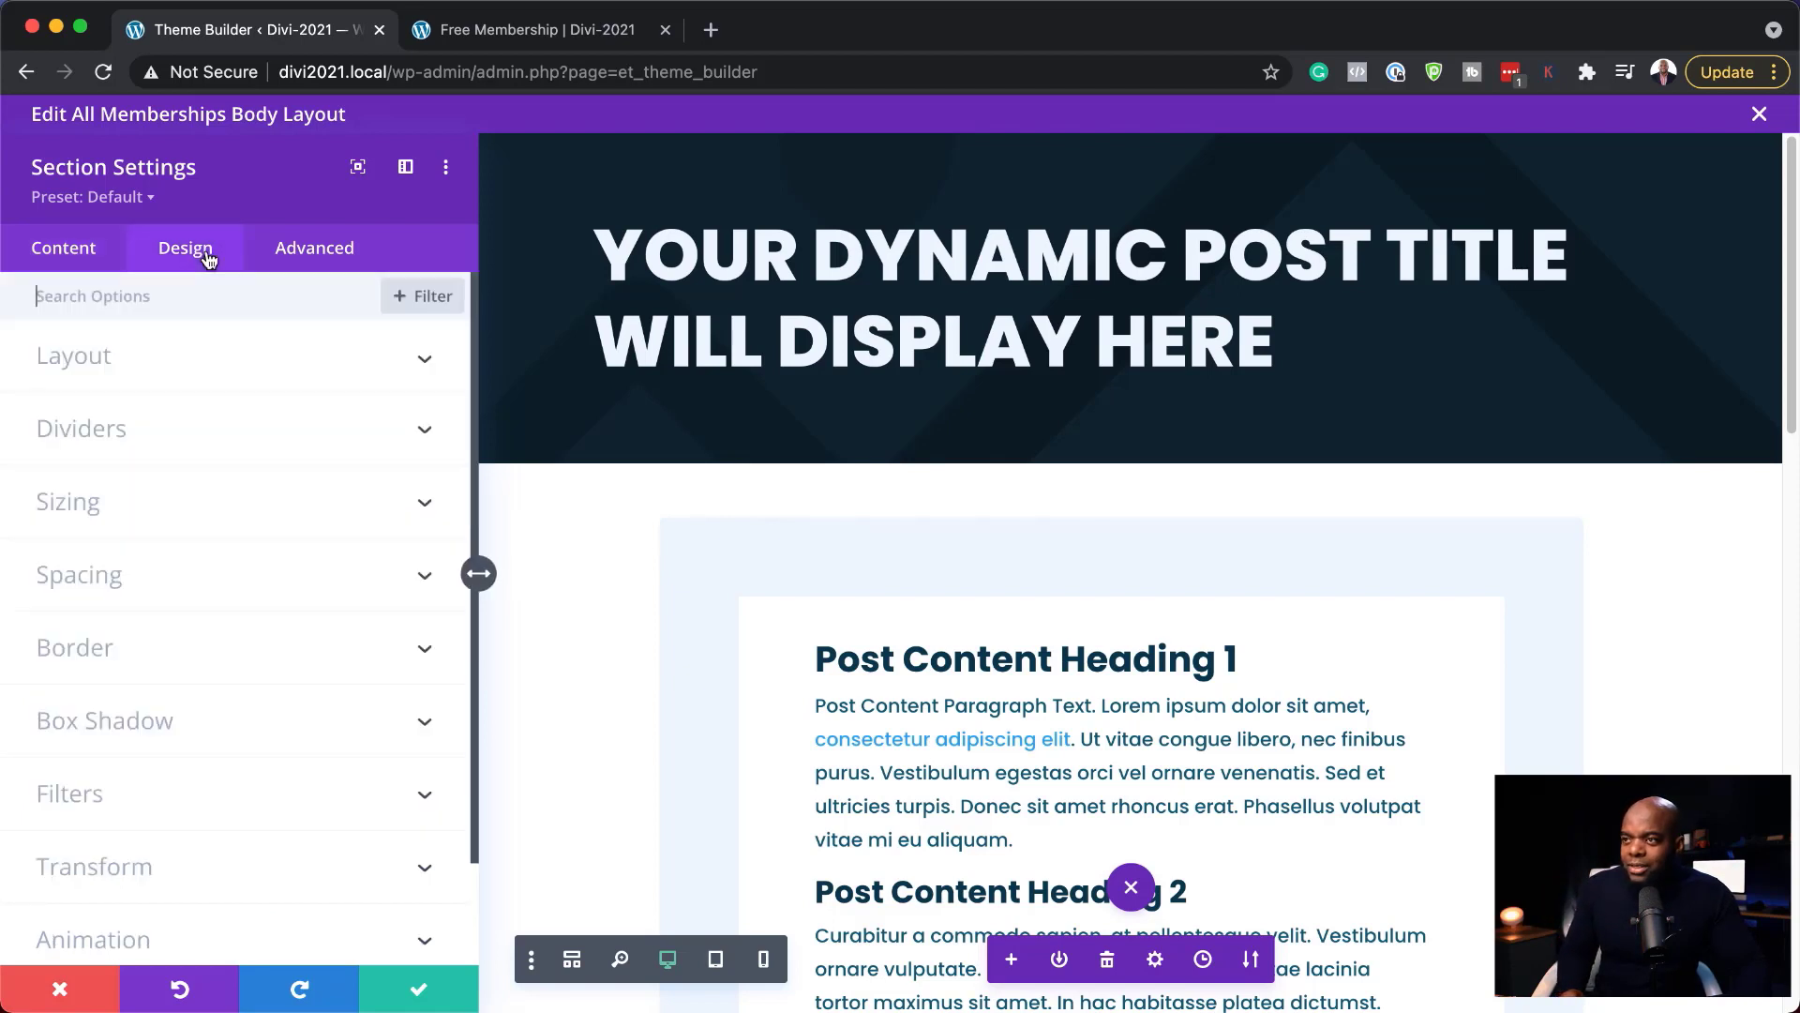
click(153, 578)
click(61, 512)
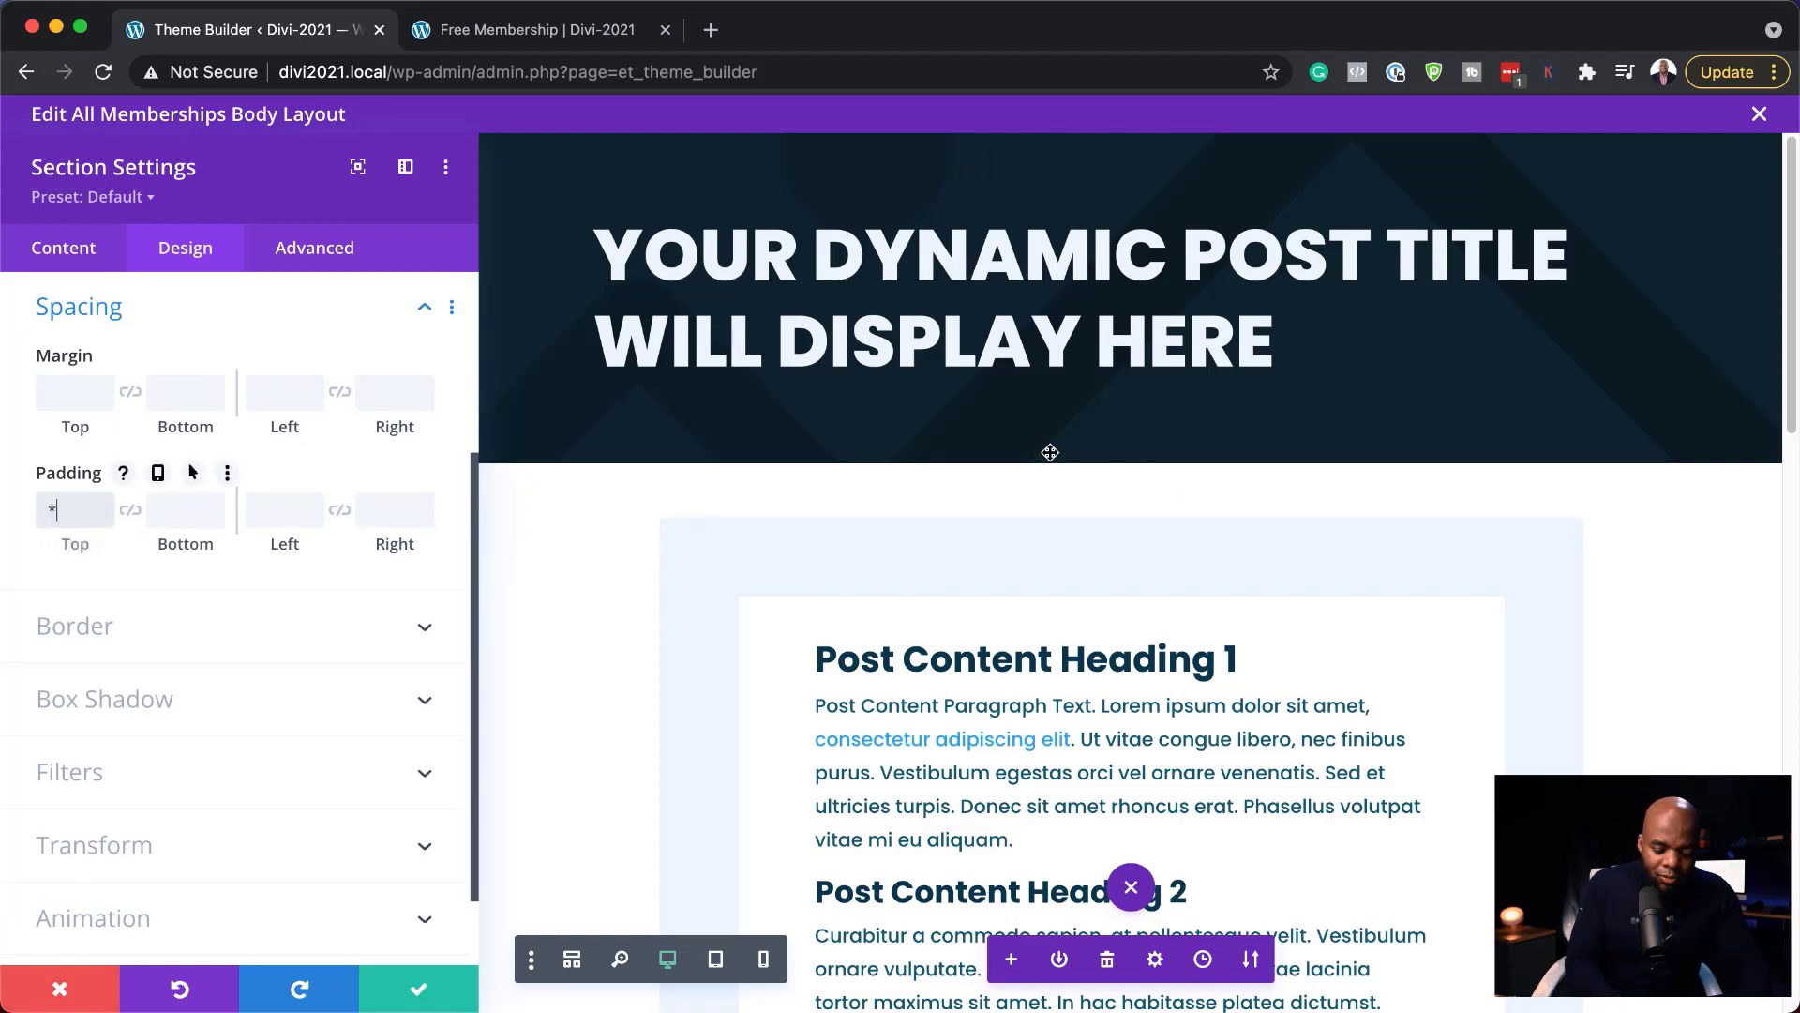
click(130, 510)
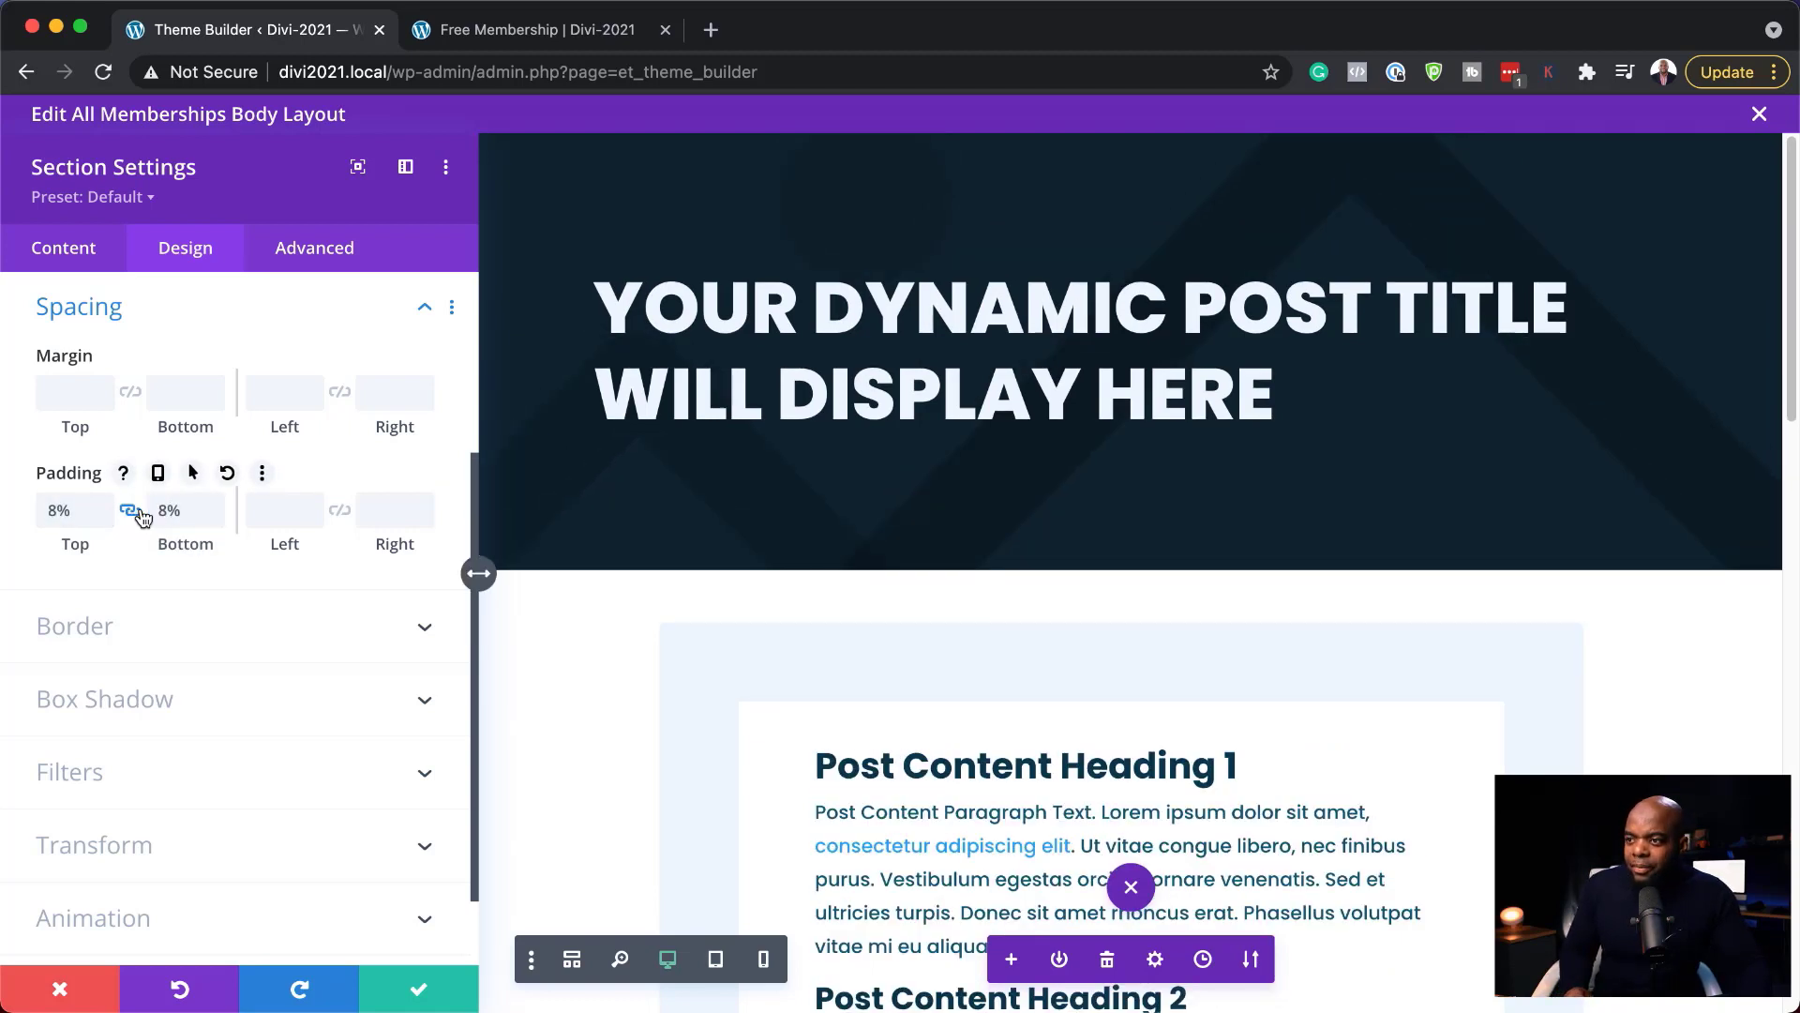
click(218, 506)
click(218, 507)
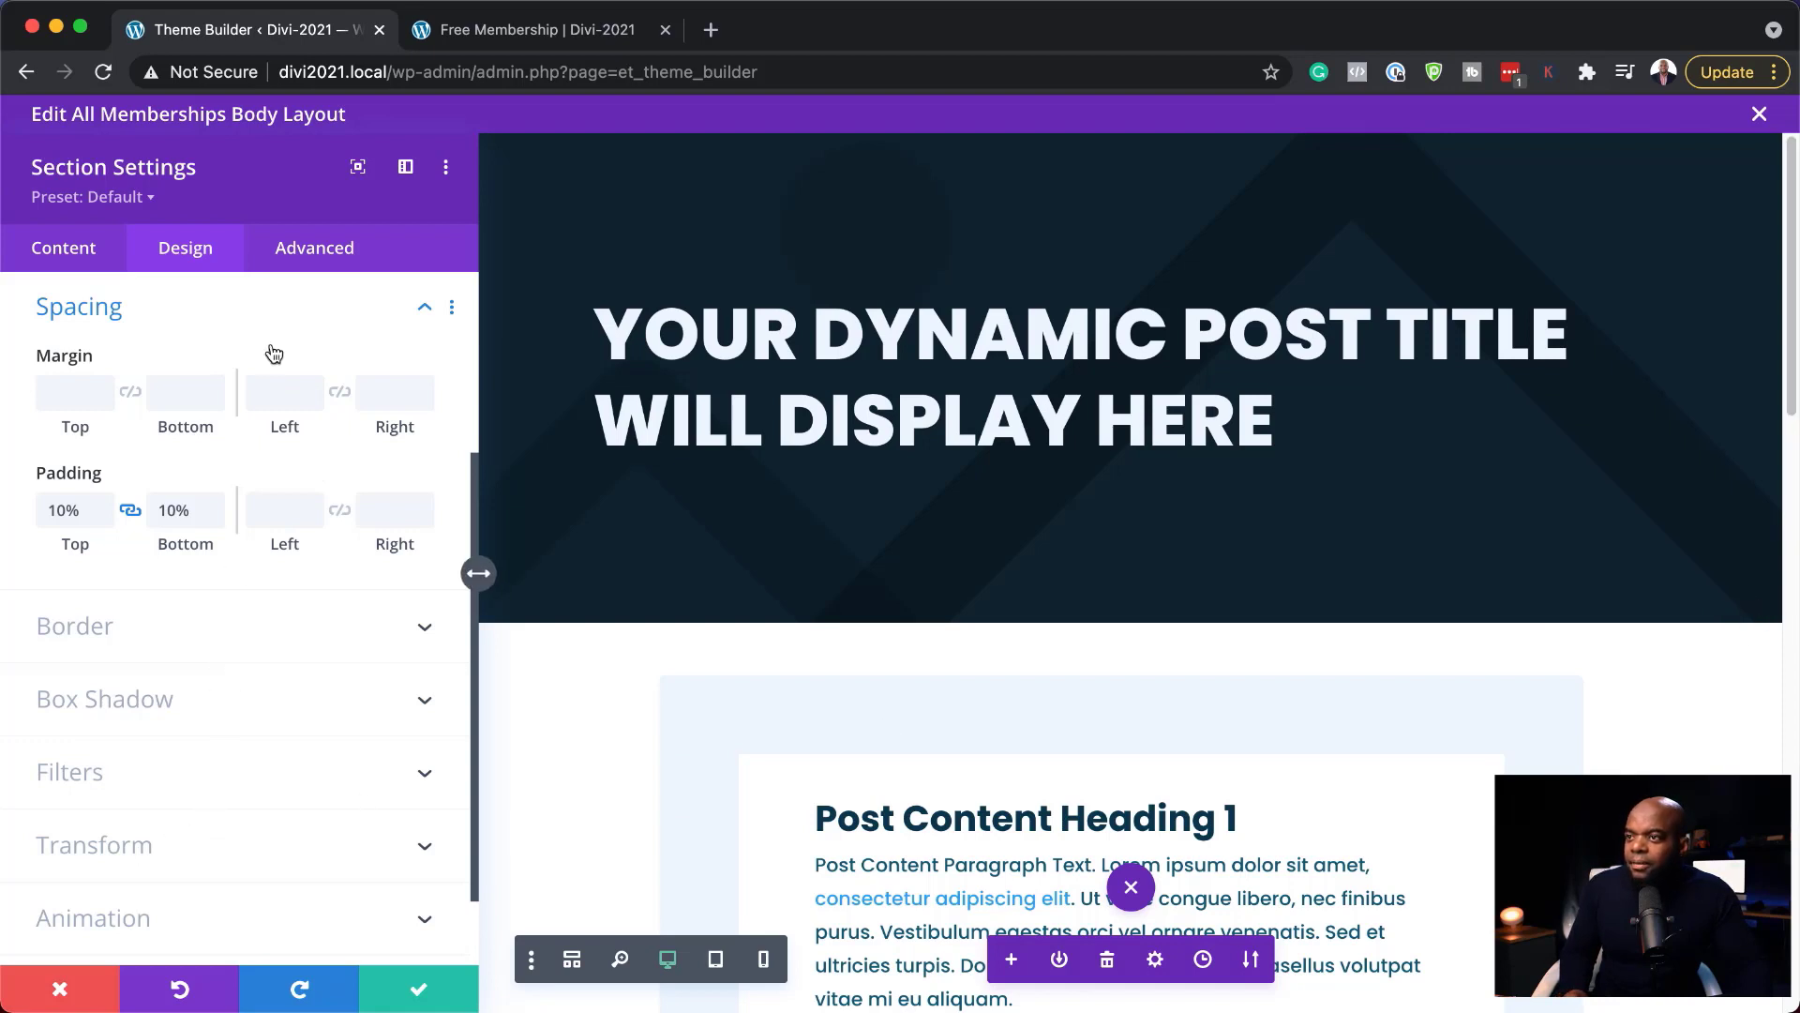
Add a bottom divider to the title section using the first style, the single straight slant
scroll(237, 818, down, 2)
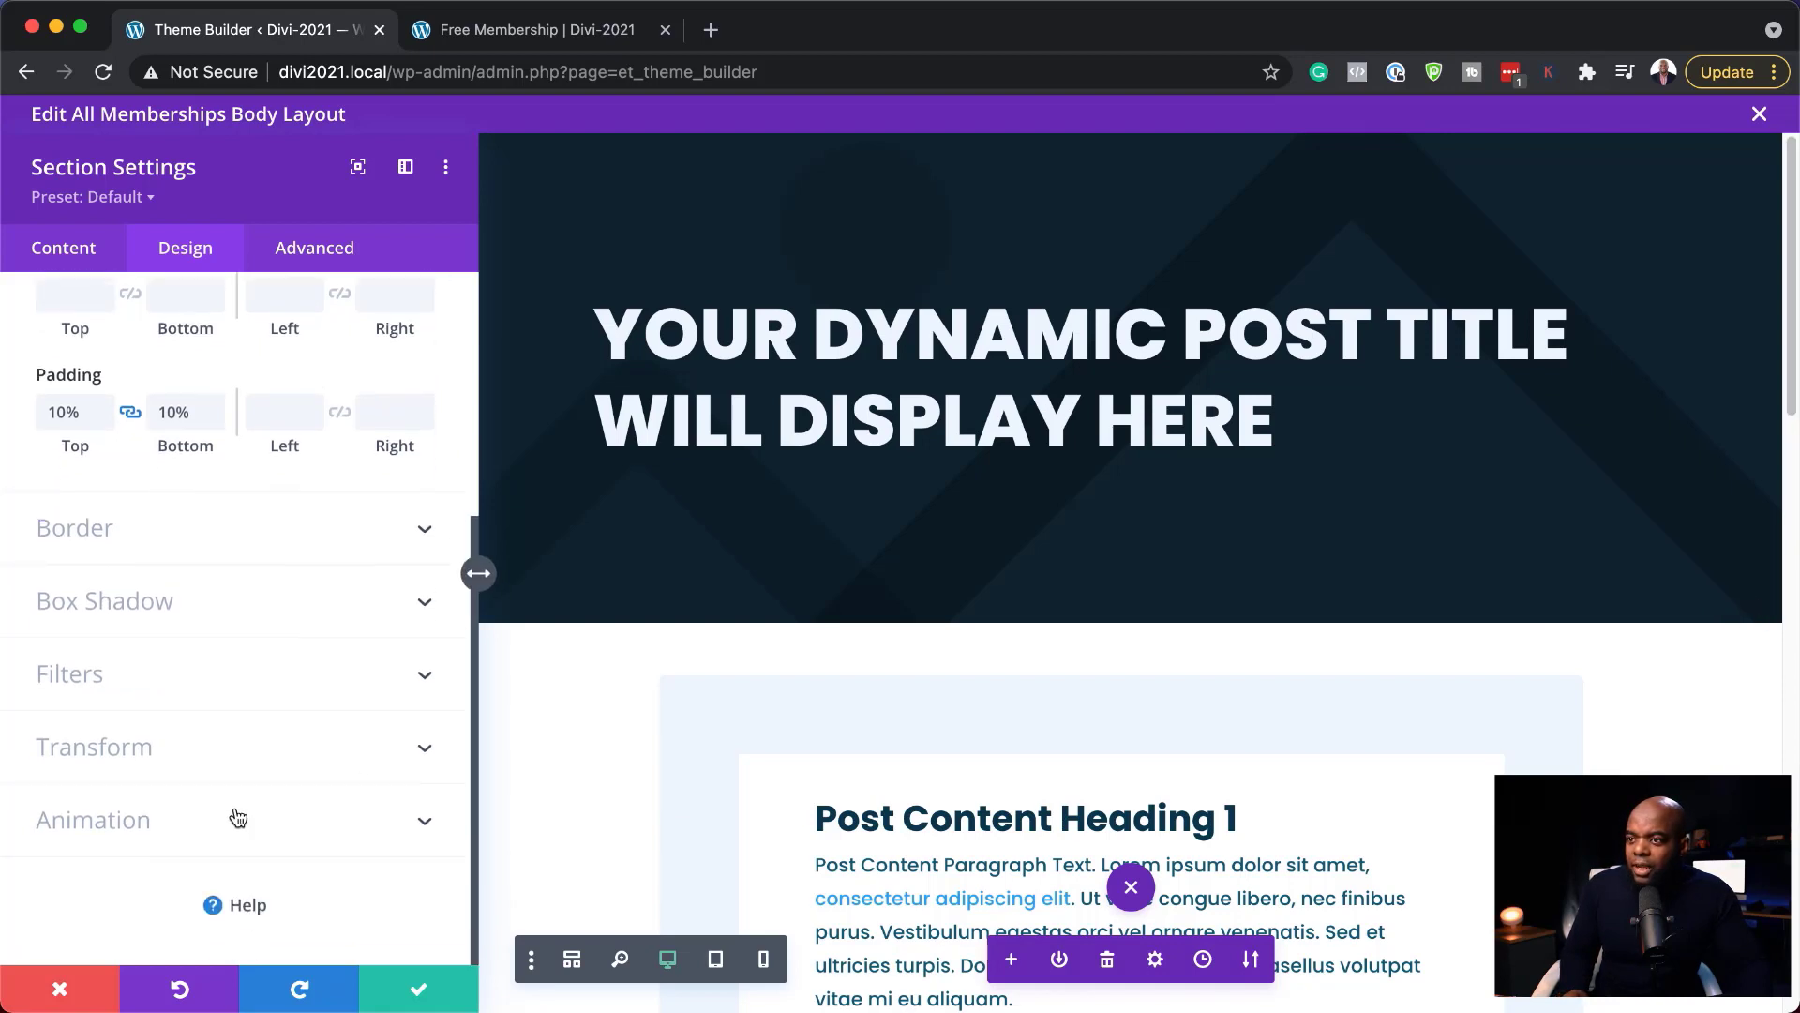
scroll(237, 817, up, 5)
click(153, 434)
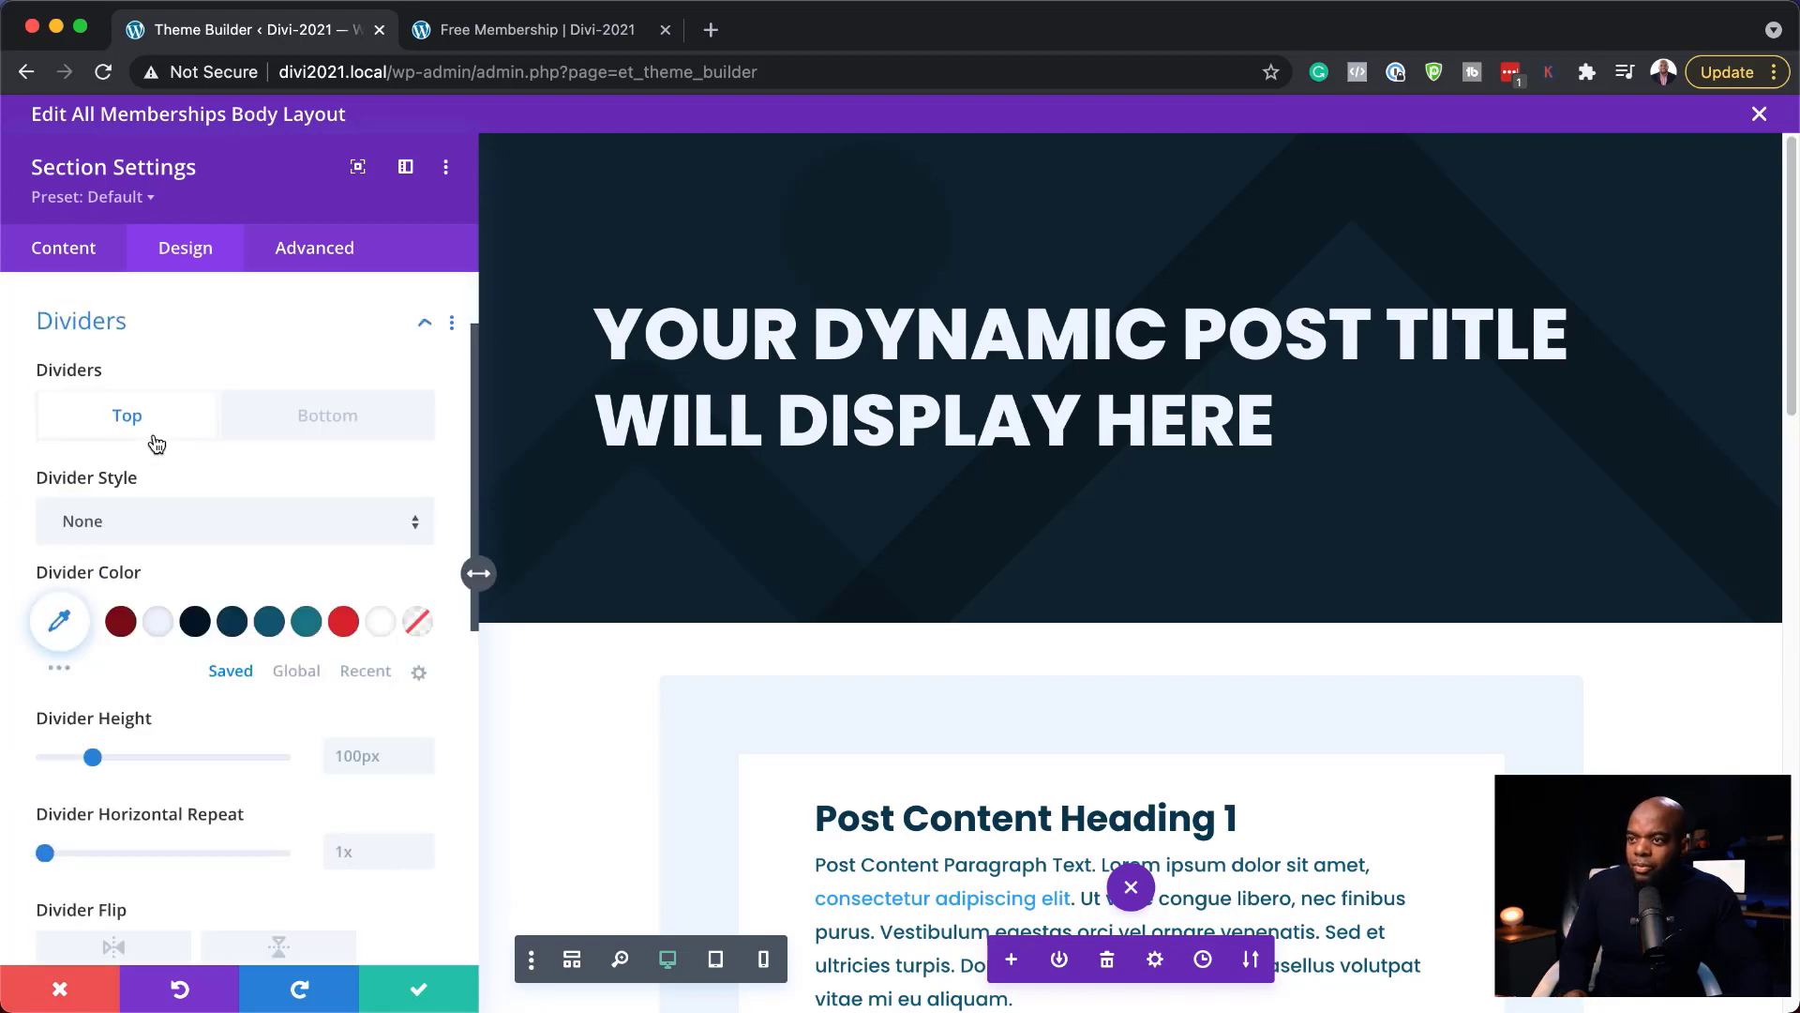
click(326, 405)
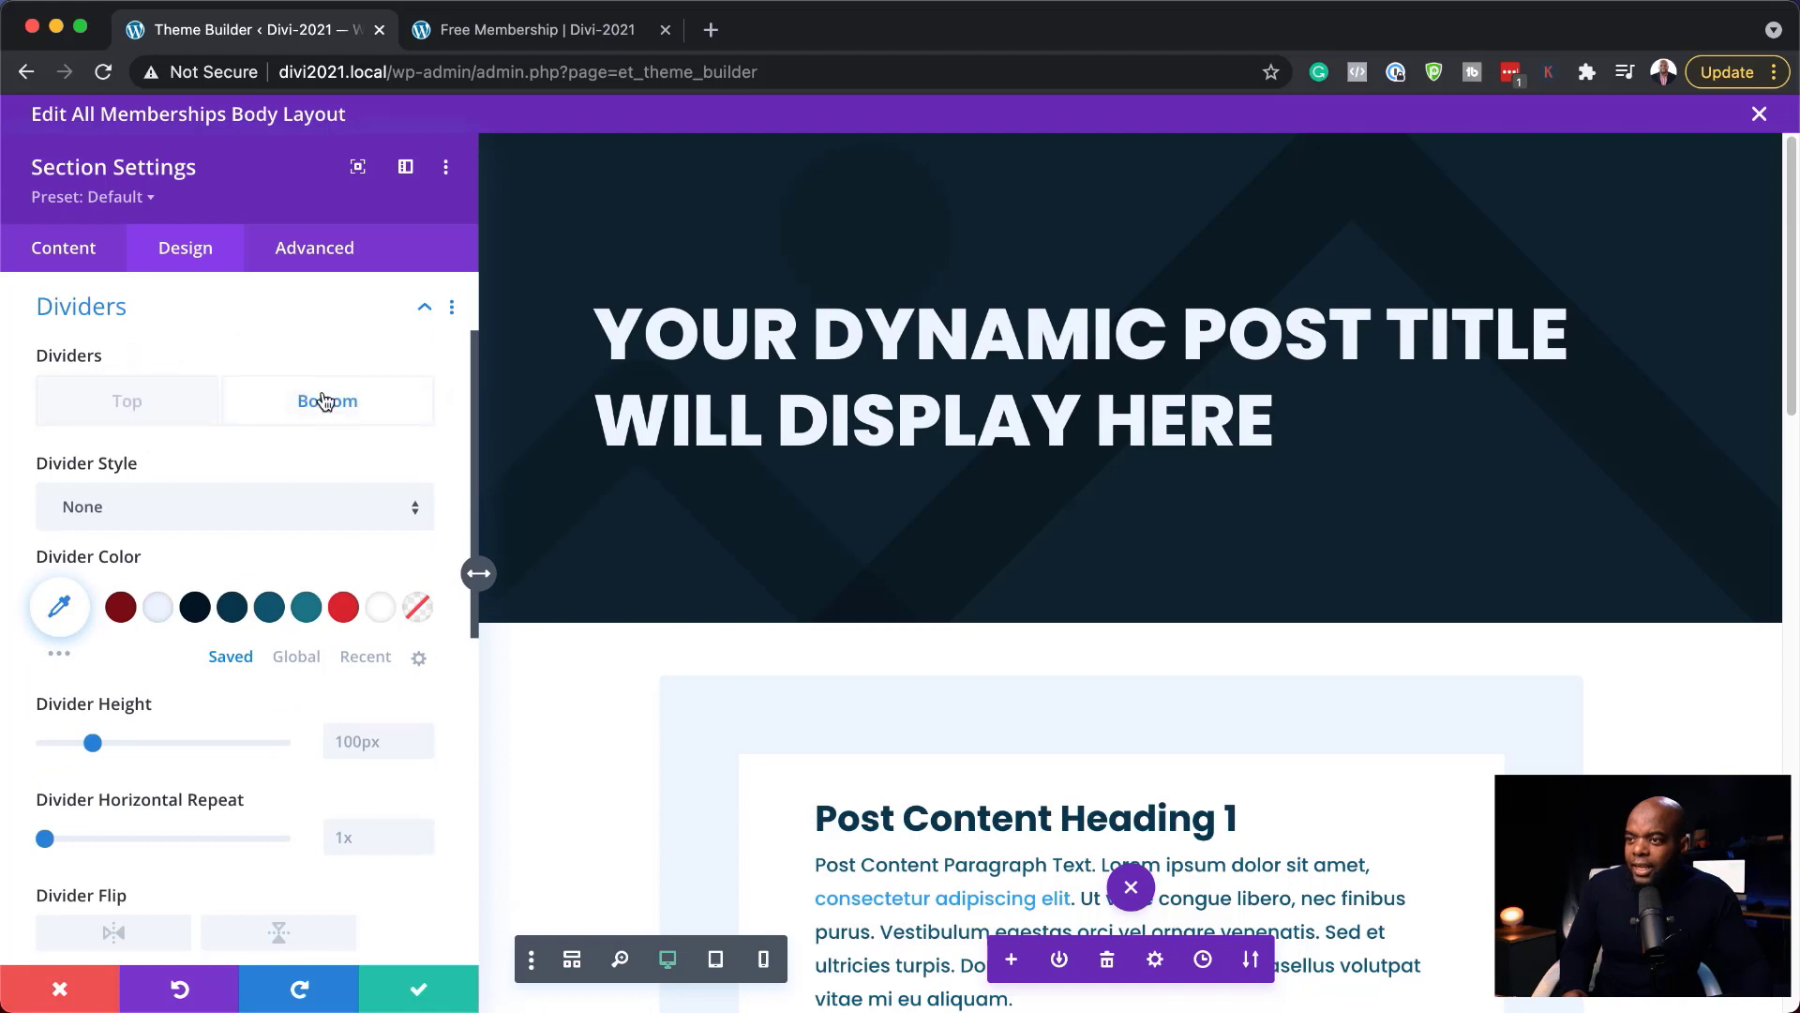
click(250, 518)
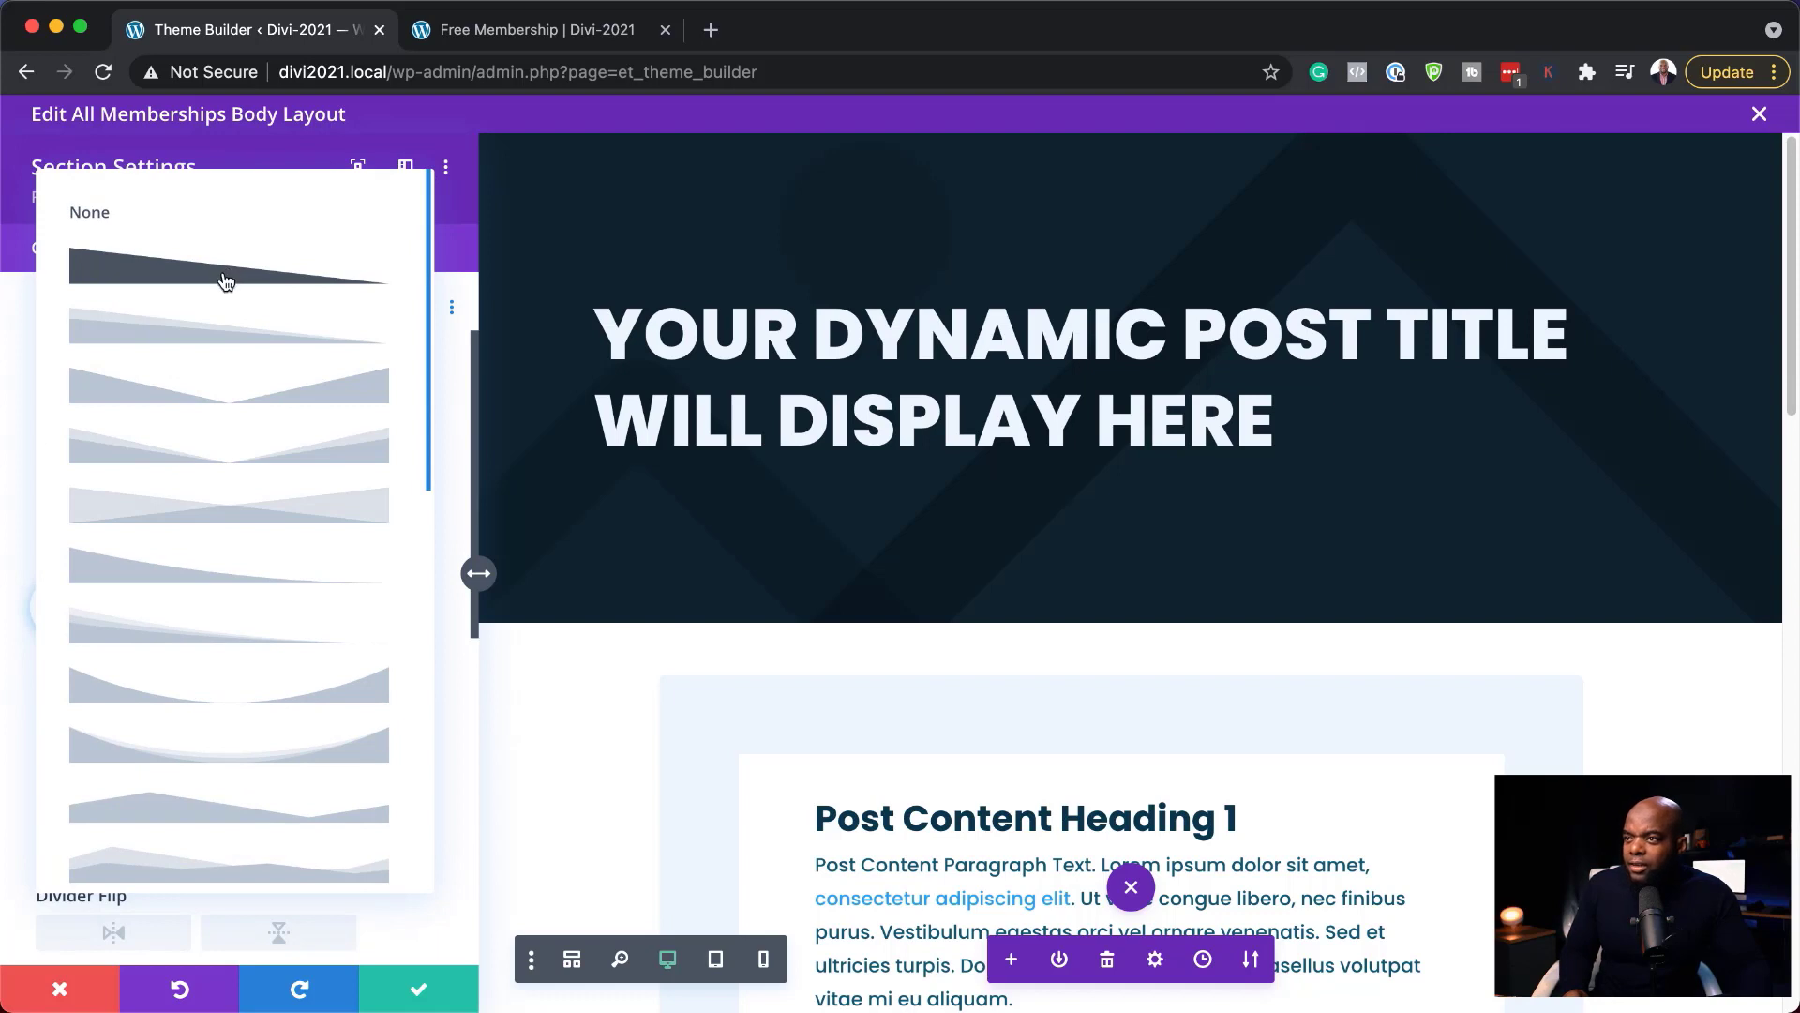
click(226, 282)
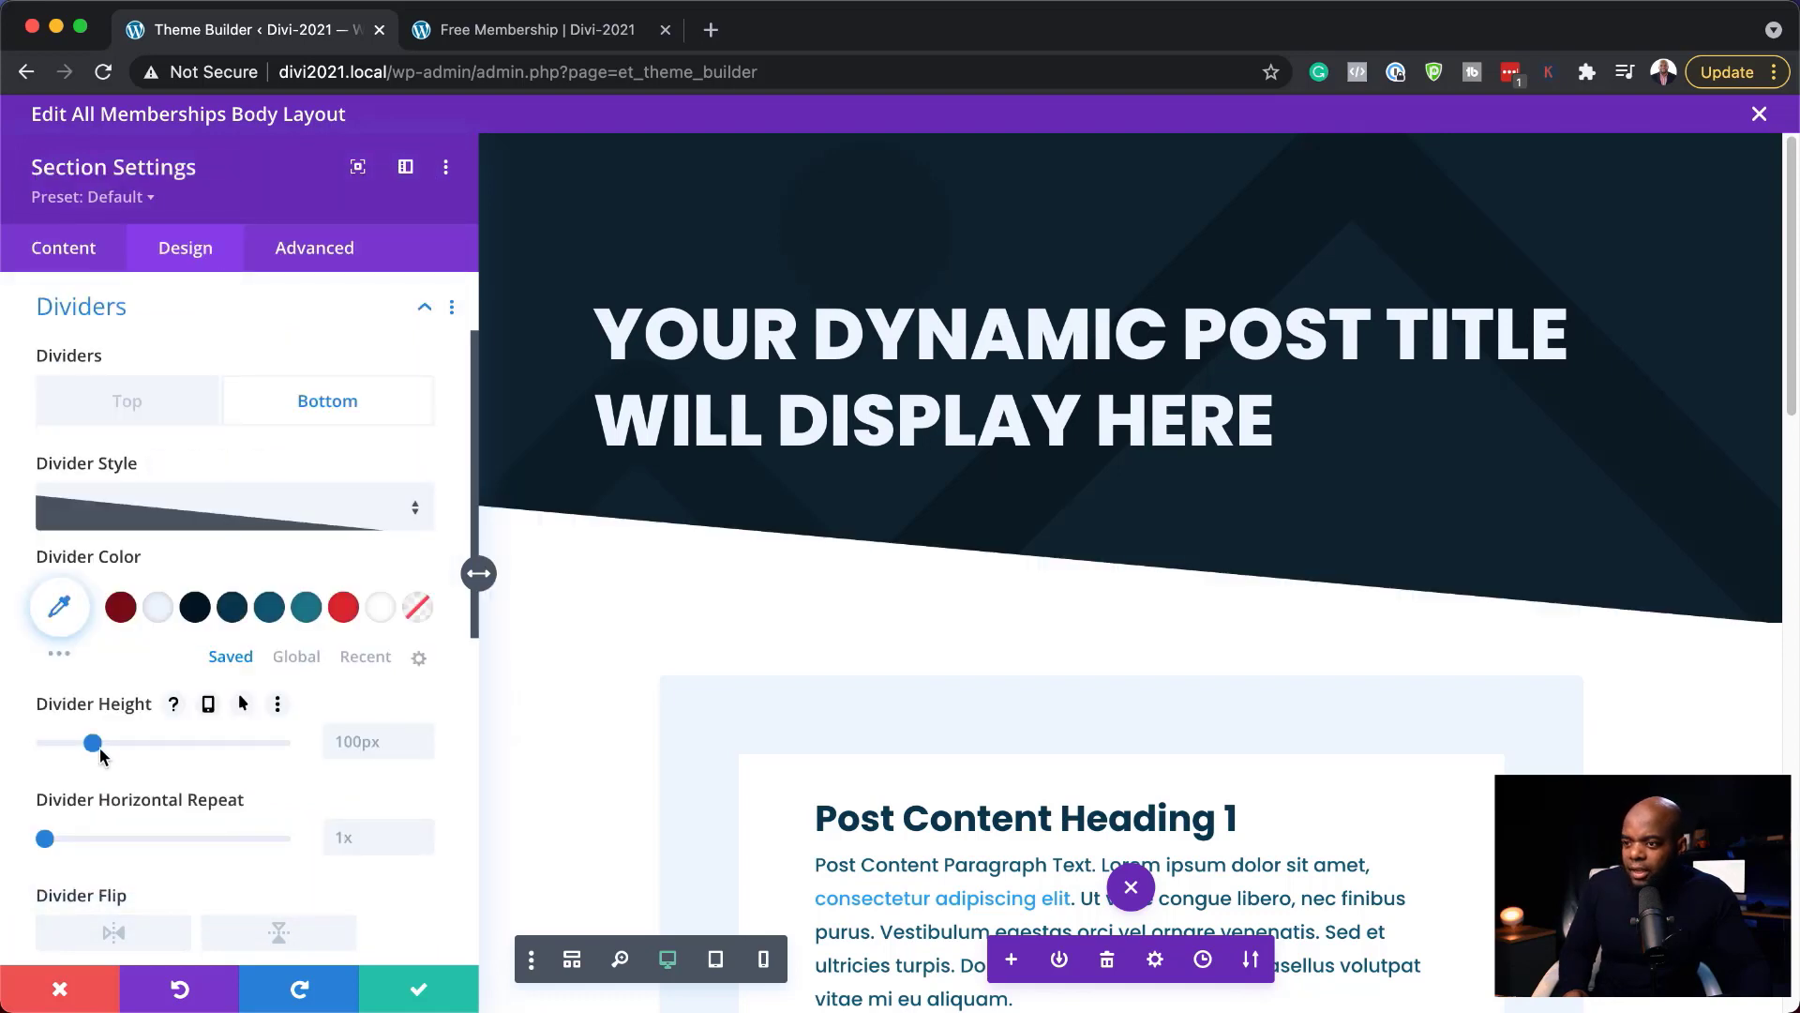
Flip the bottom divider vertically with a height of 42px and save the section settings
drag(92, 750, 70, 755)
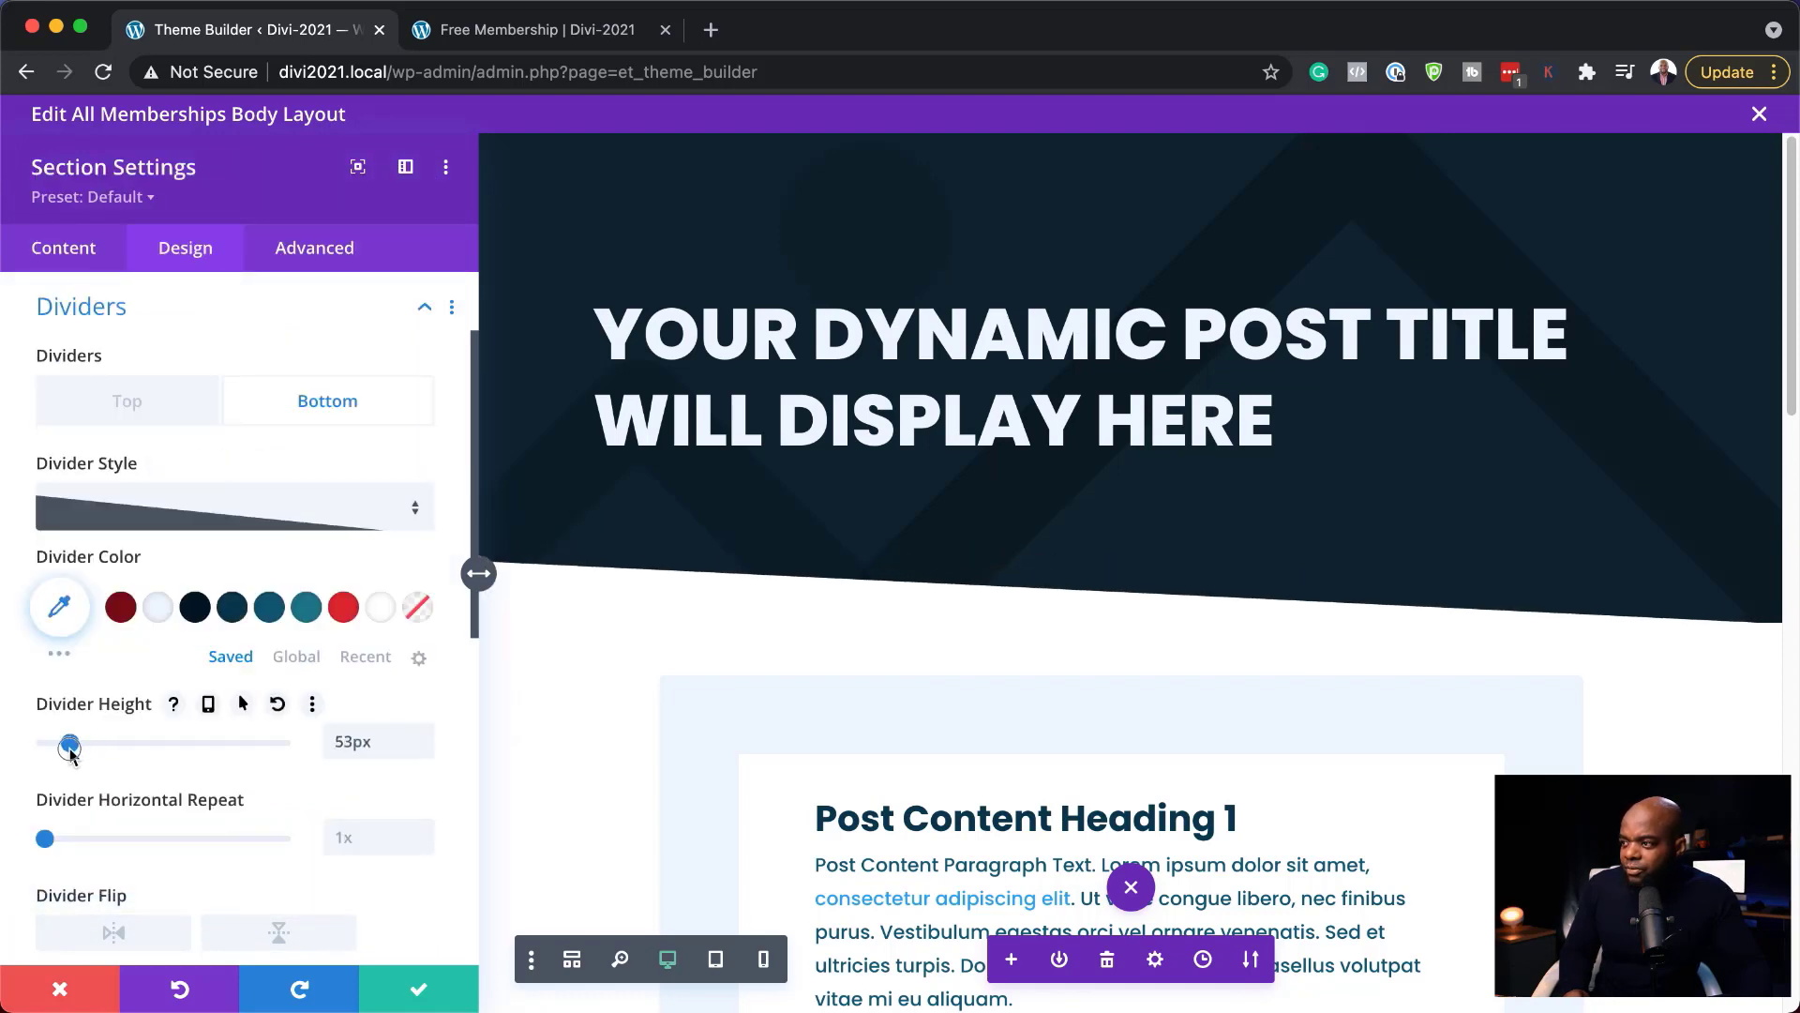
scroll(251, 799, down, 2)
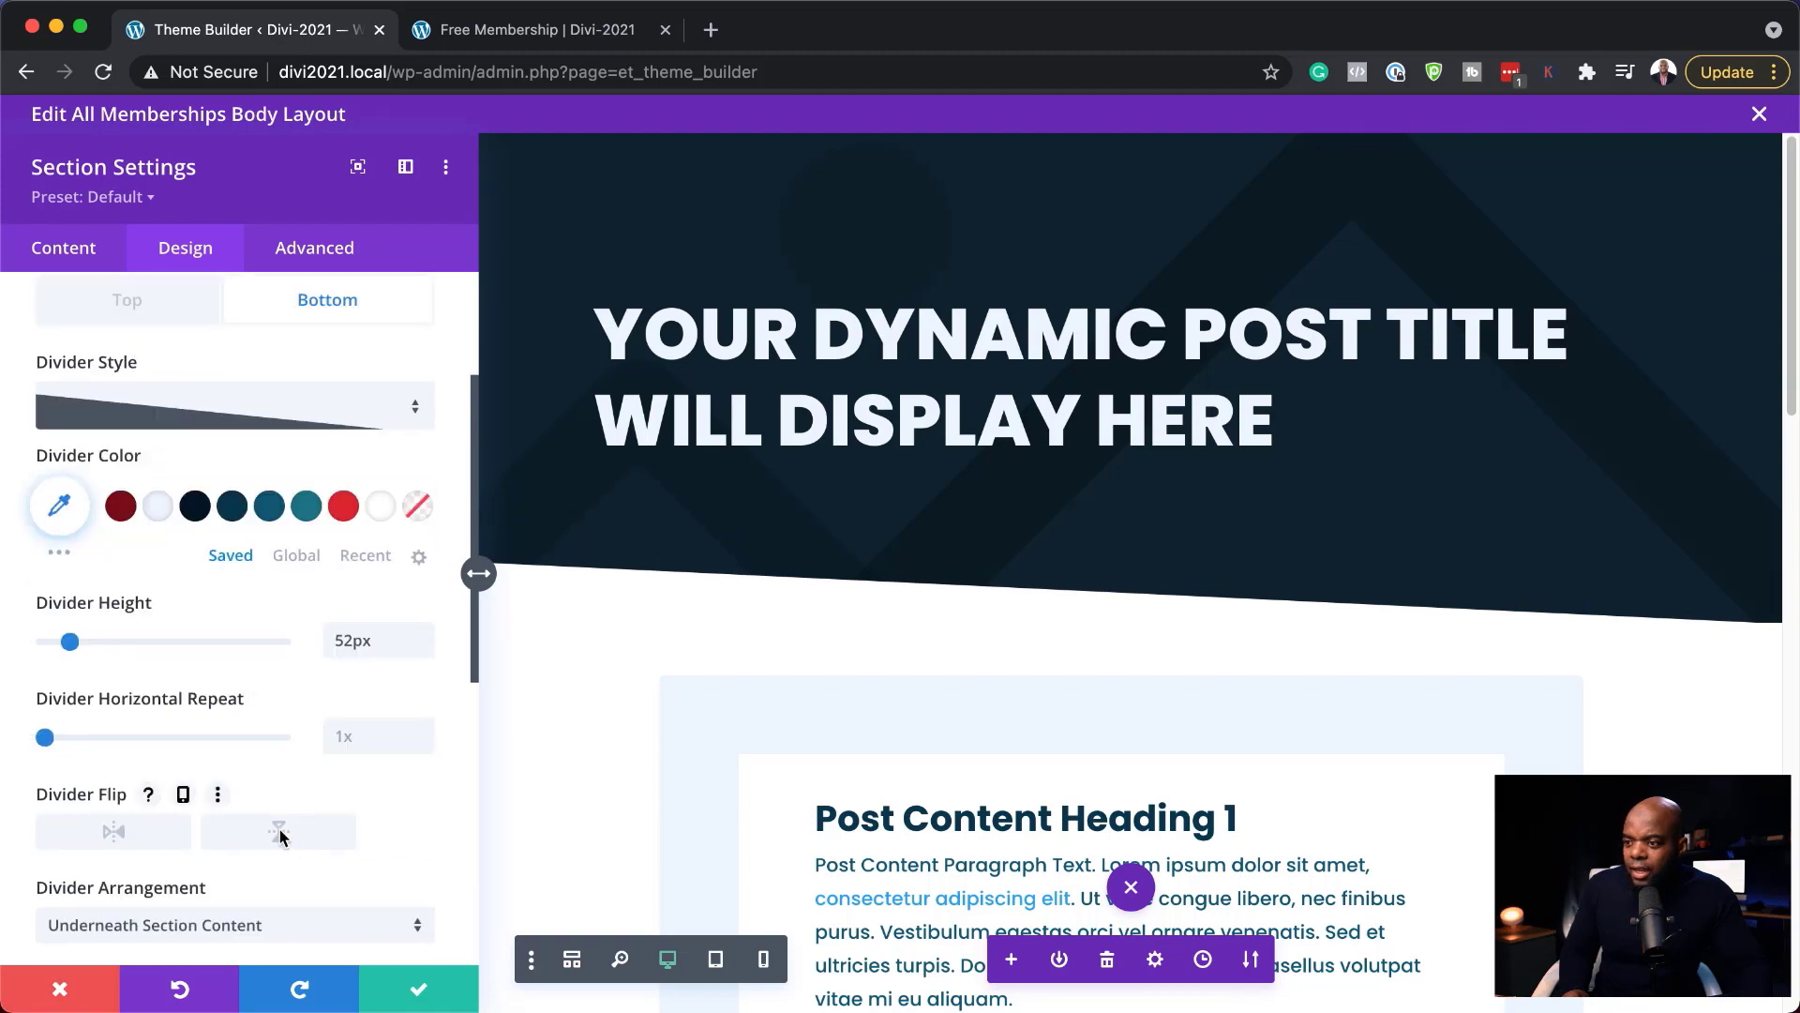
click(279, 833)
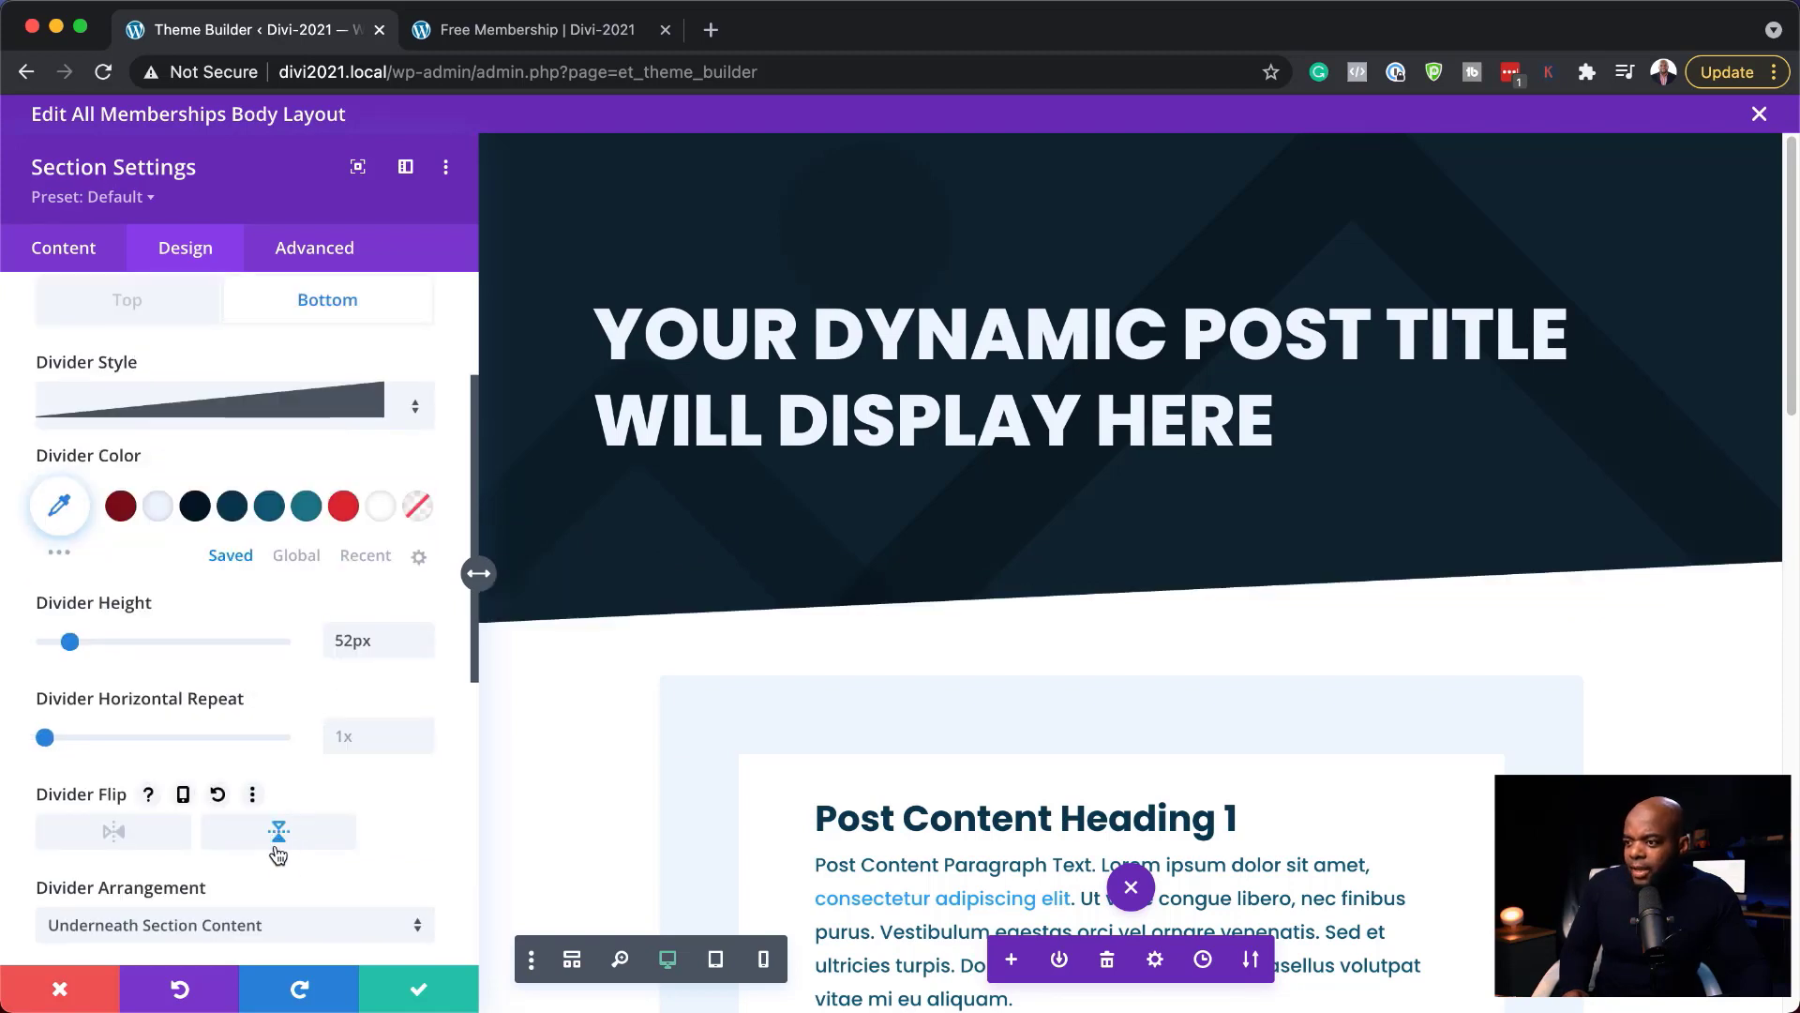
drag(69, 641, 65, 642)
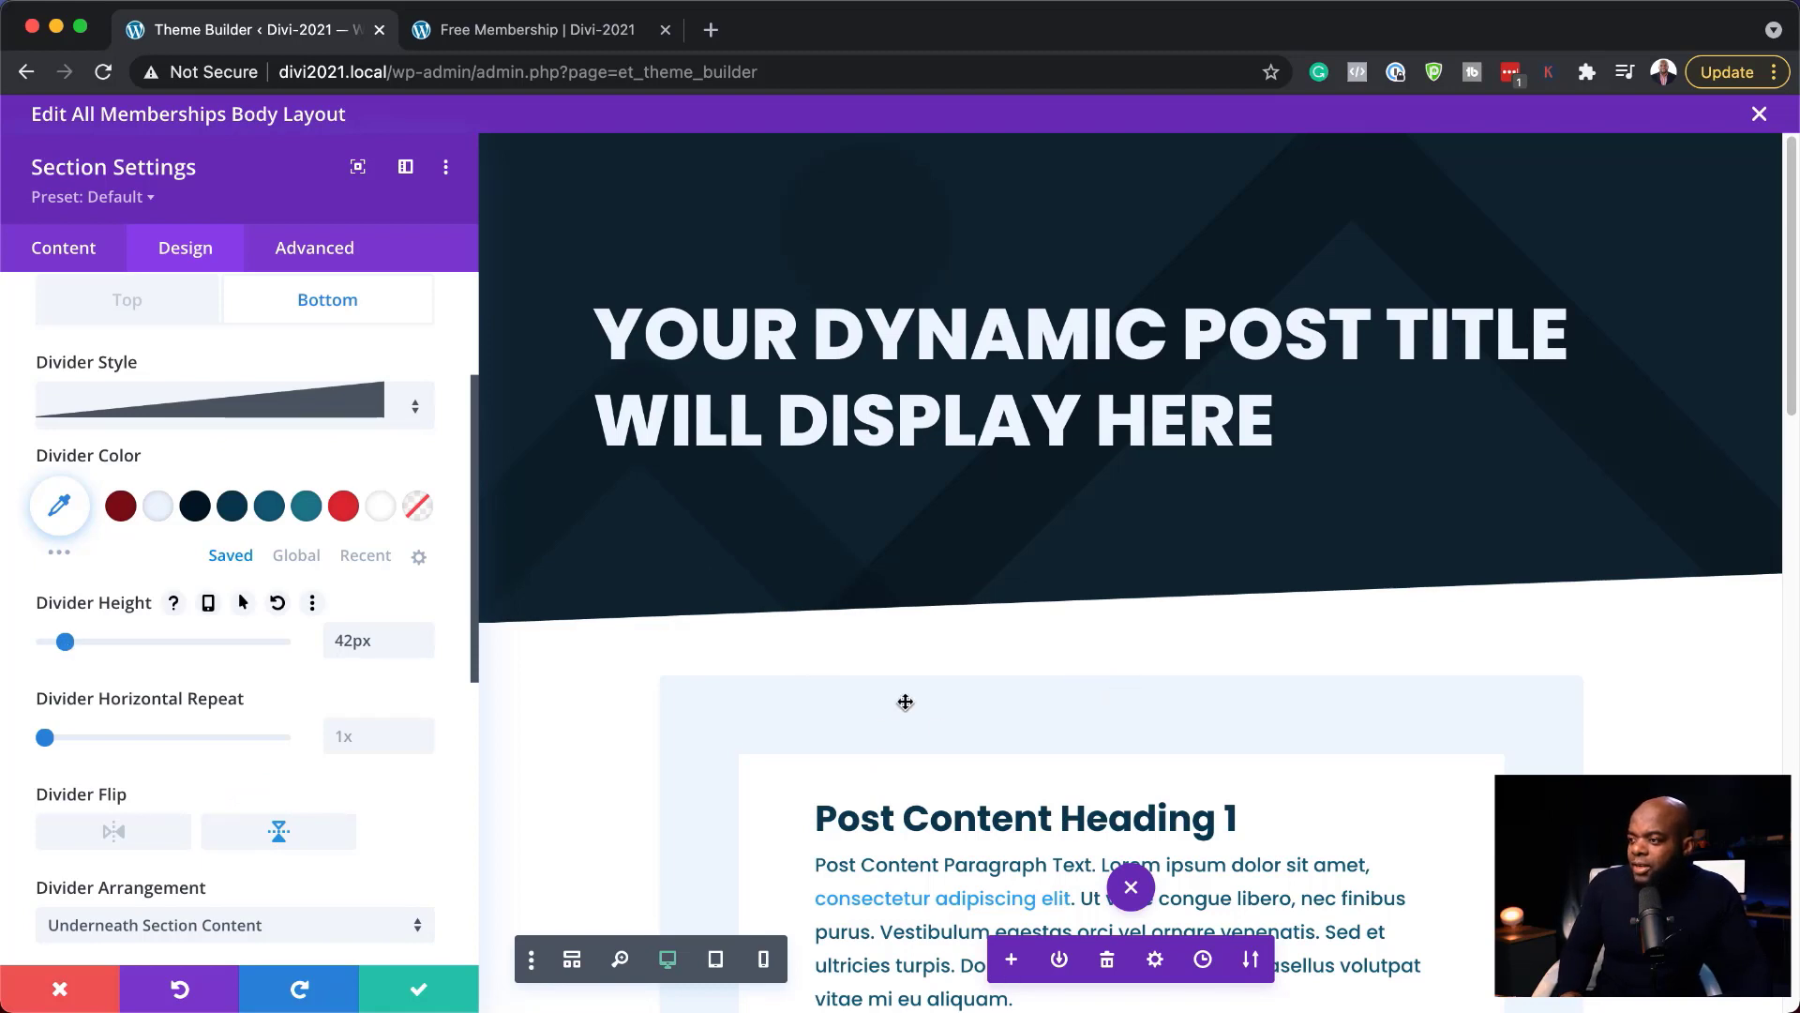
click(418, 992)
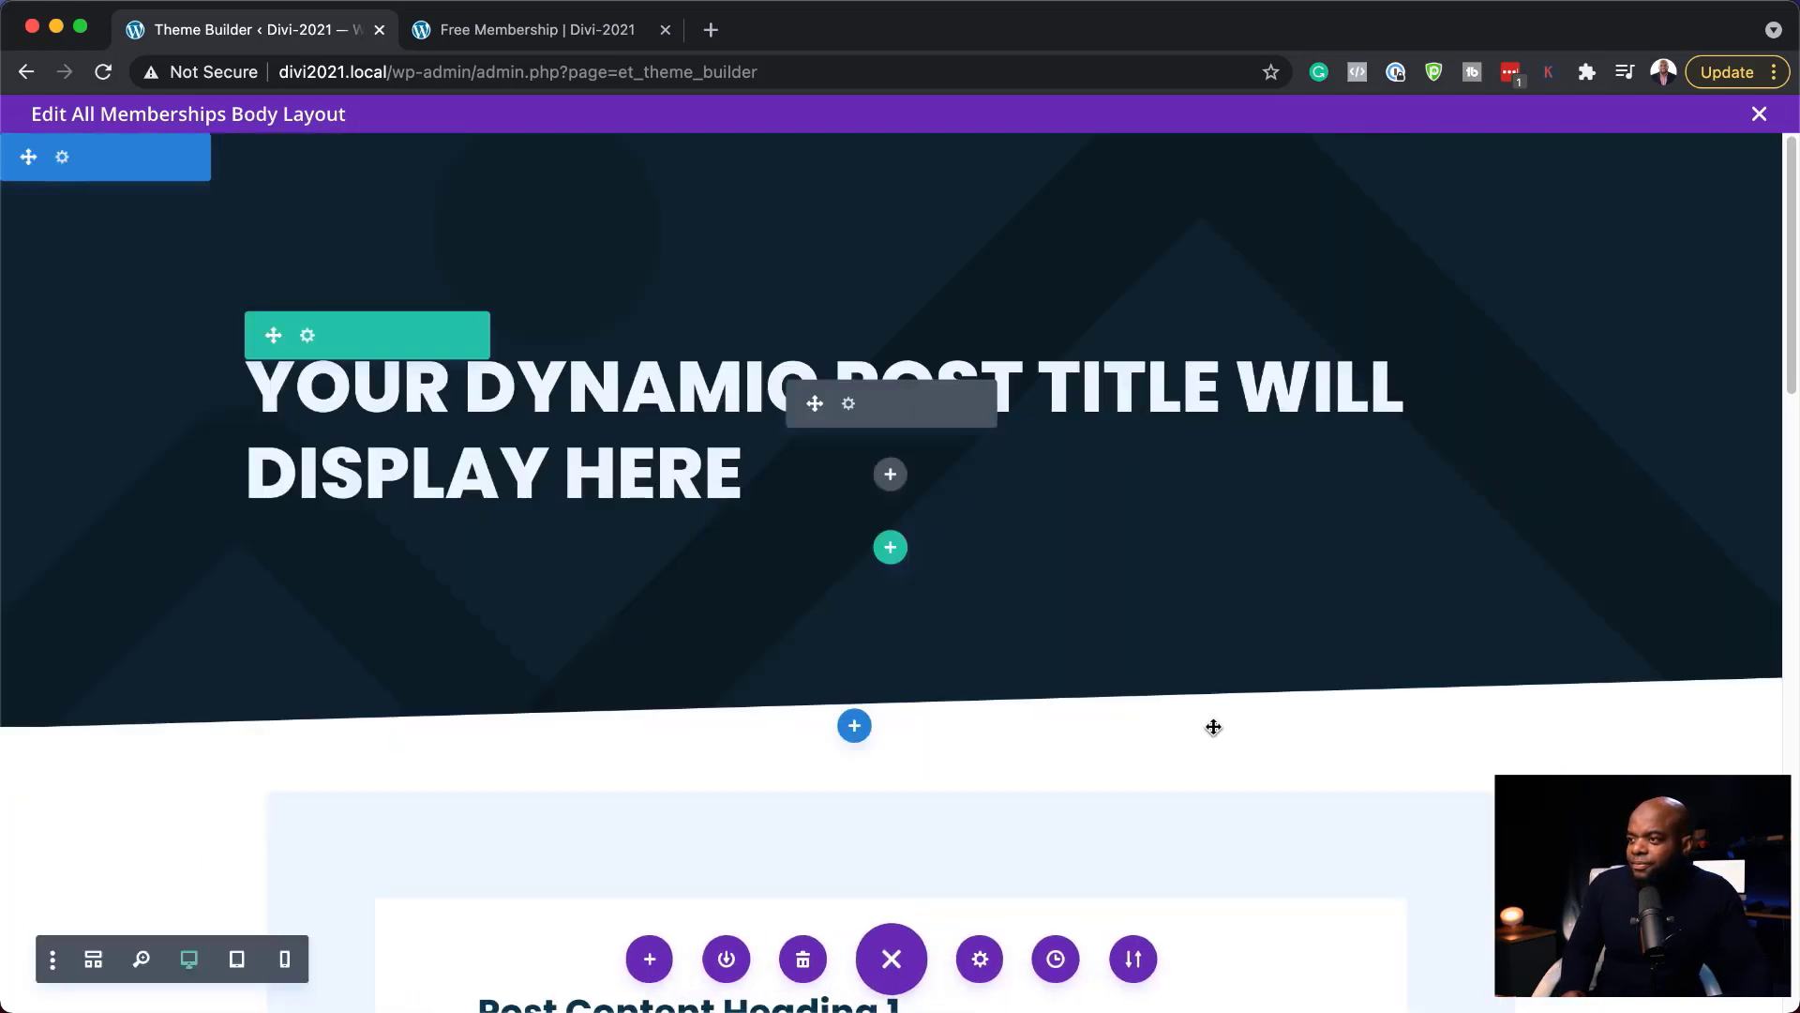
Set the top margin of the Post Content row to -132px so it overlaps the title section, and save the row settings
scroll(719, 866, down, 3)
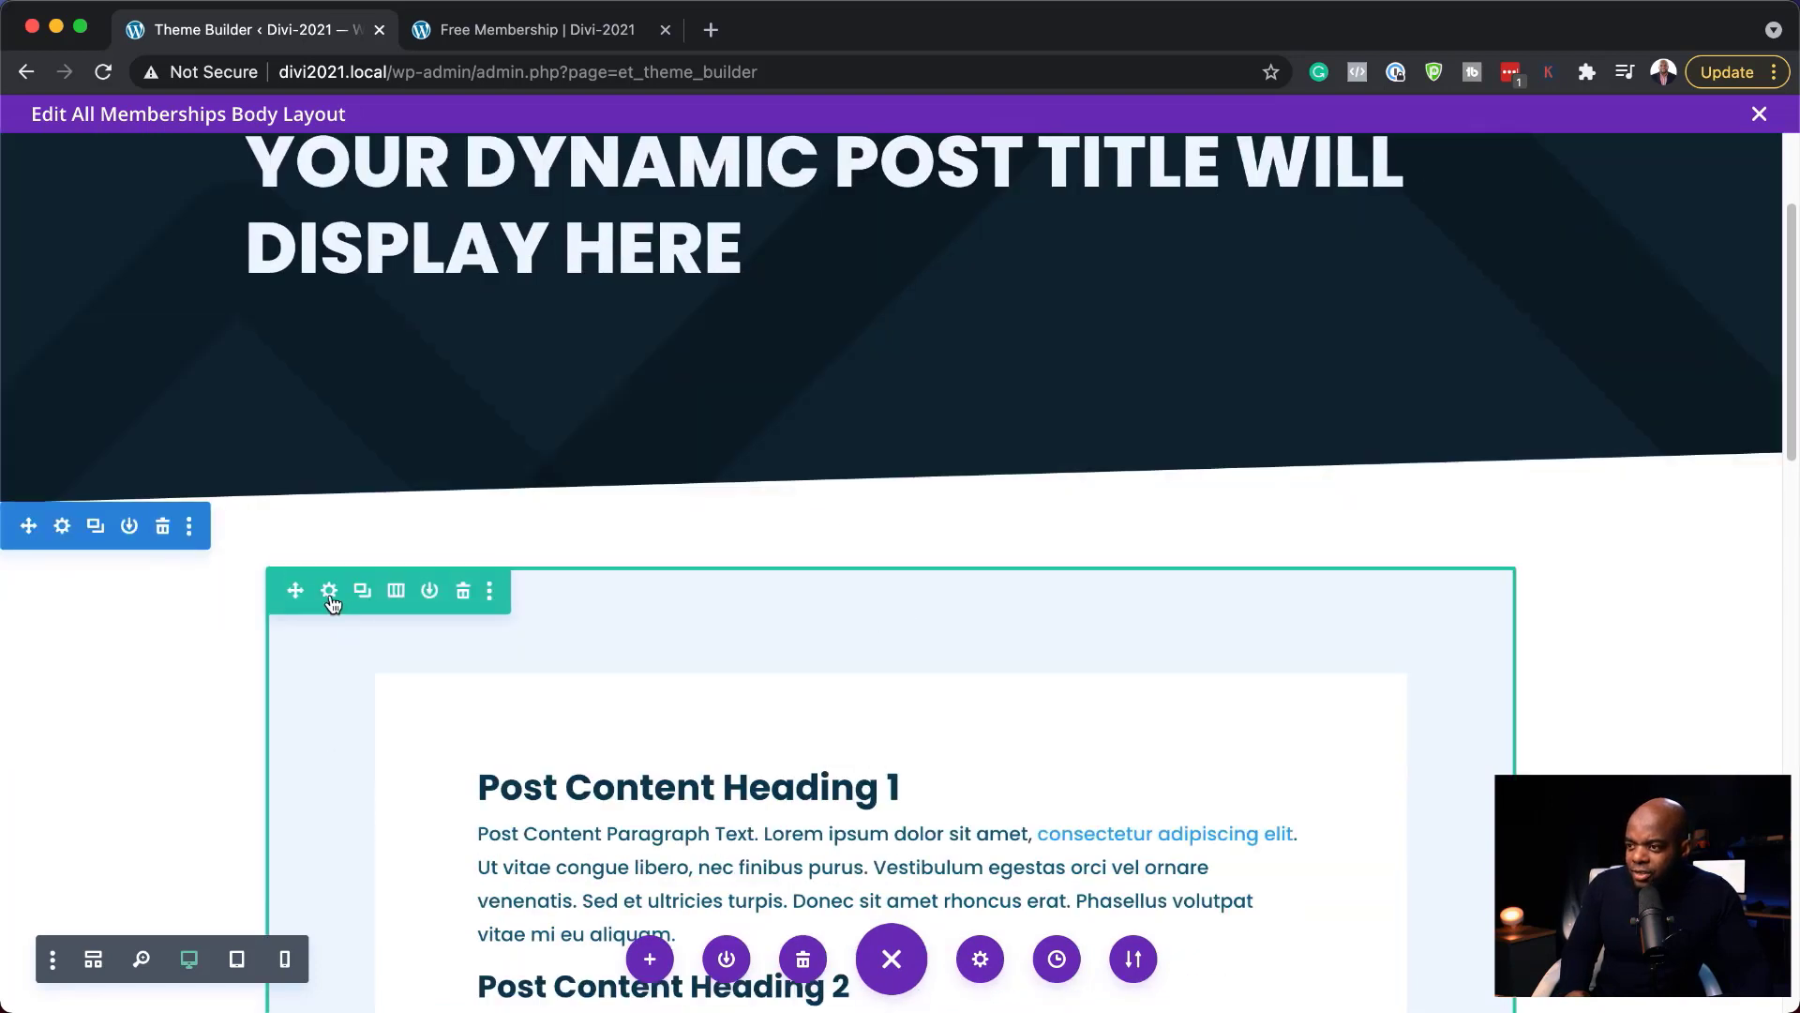
click(329, 592)
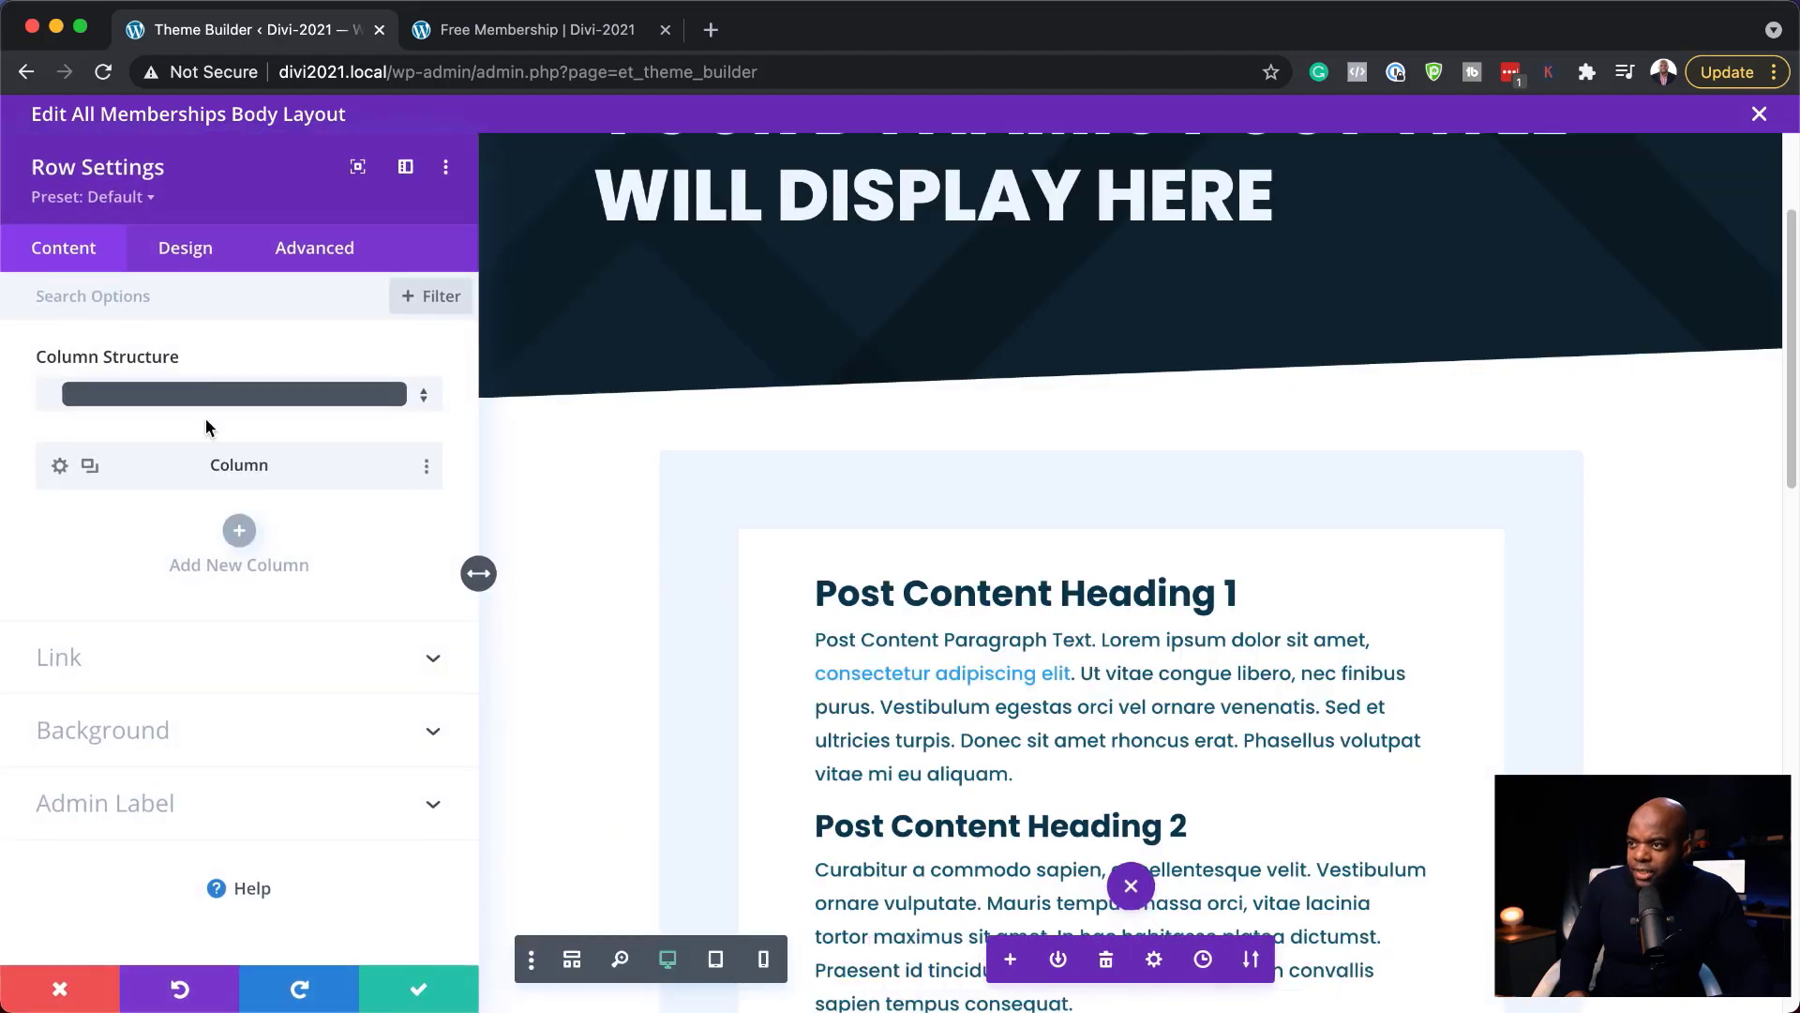
click(187, 249)
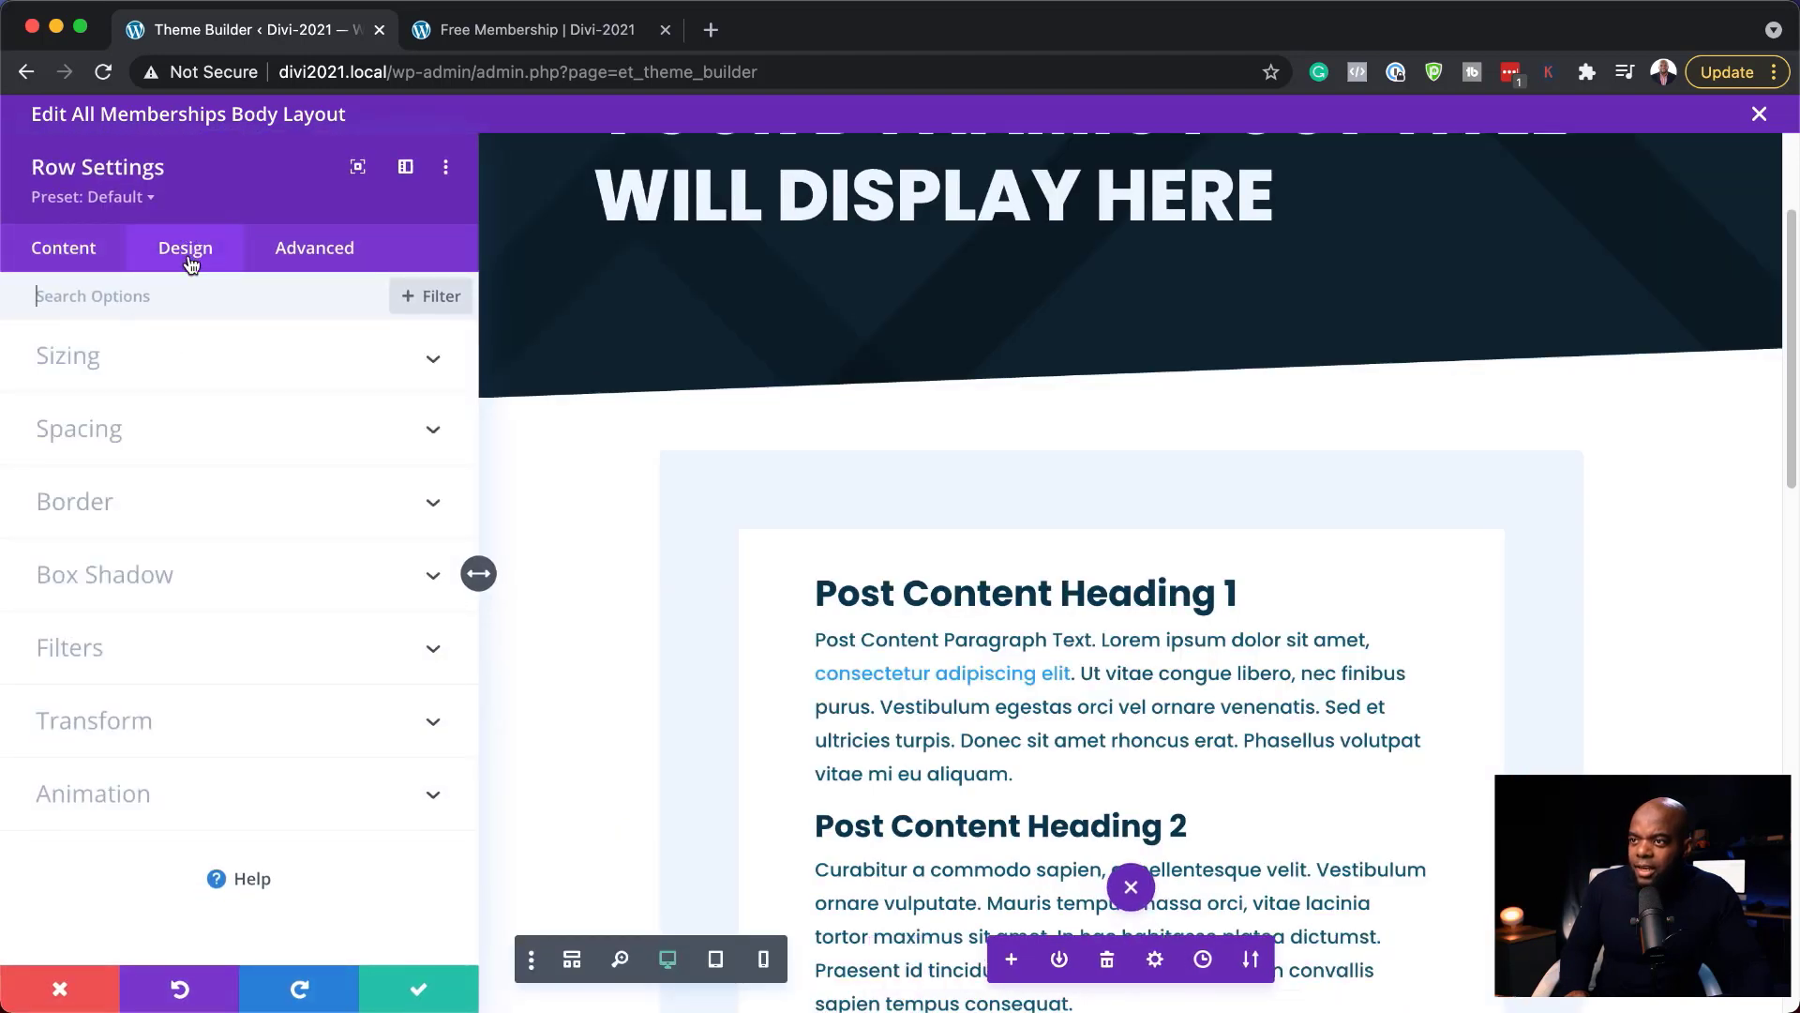
click(98, 431)
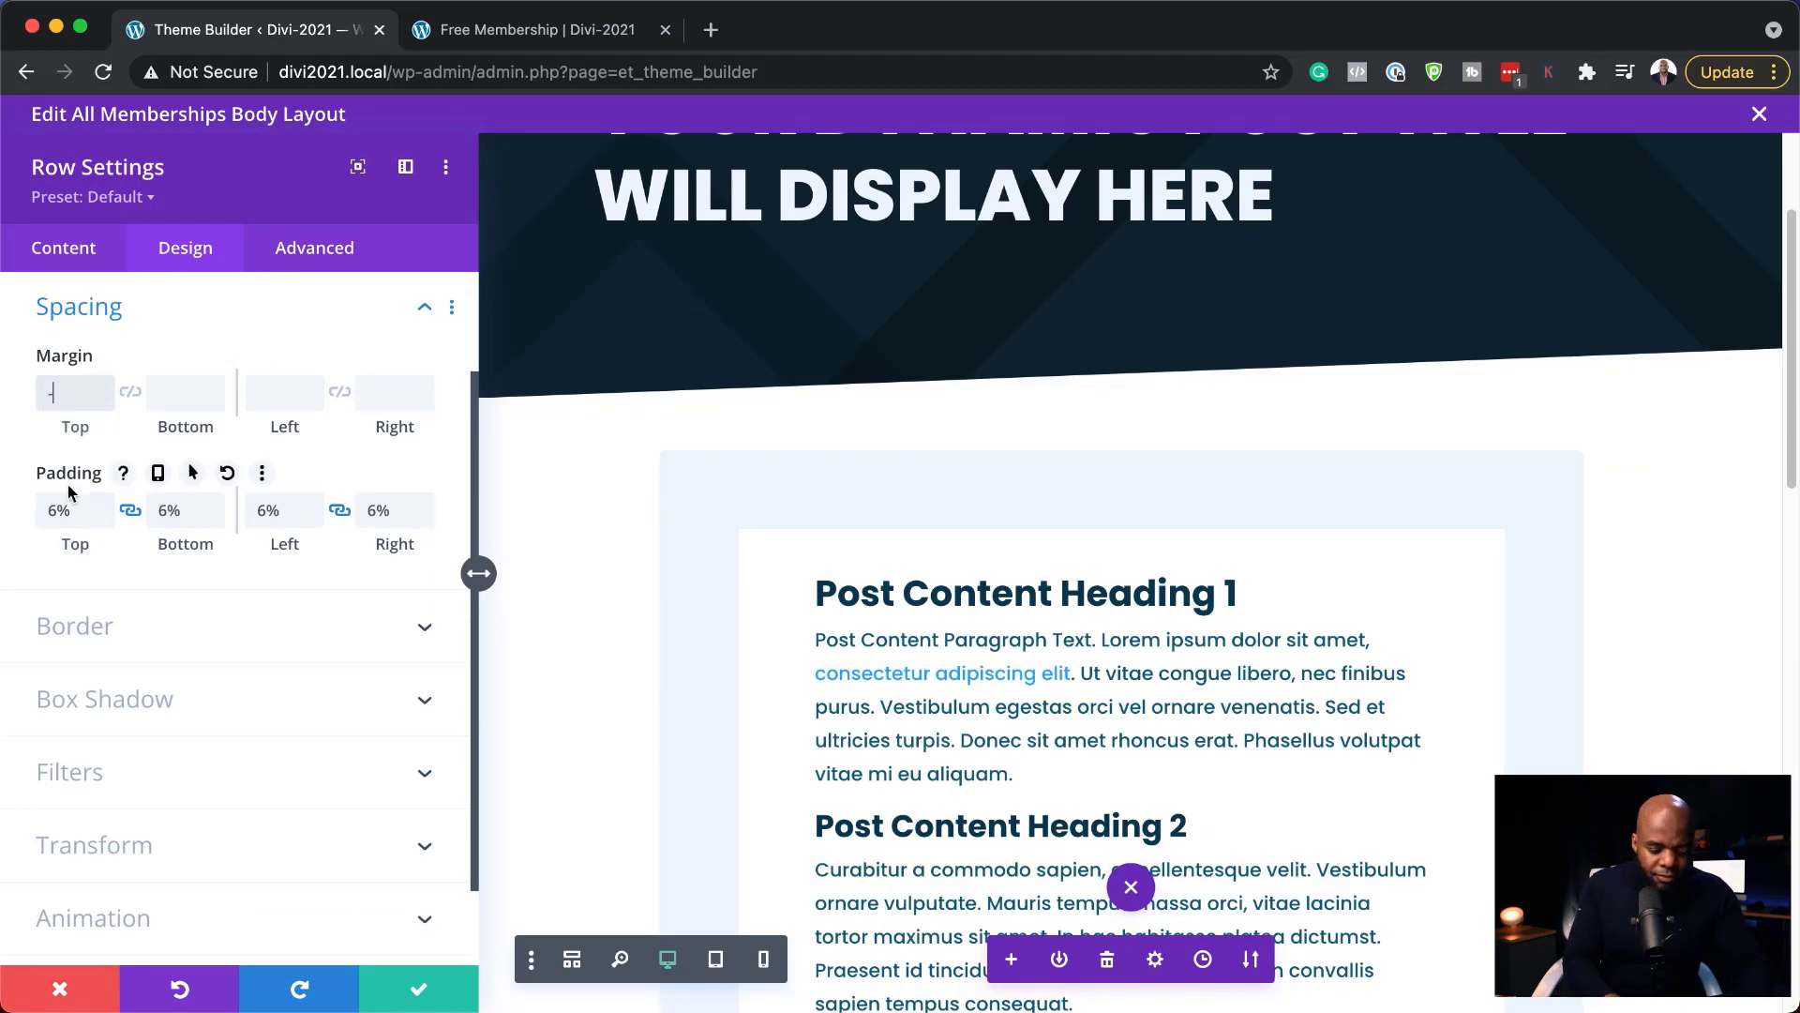
text(100px)
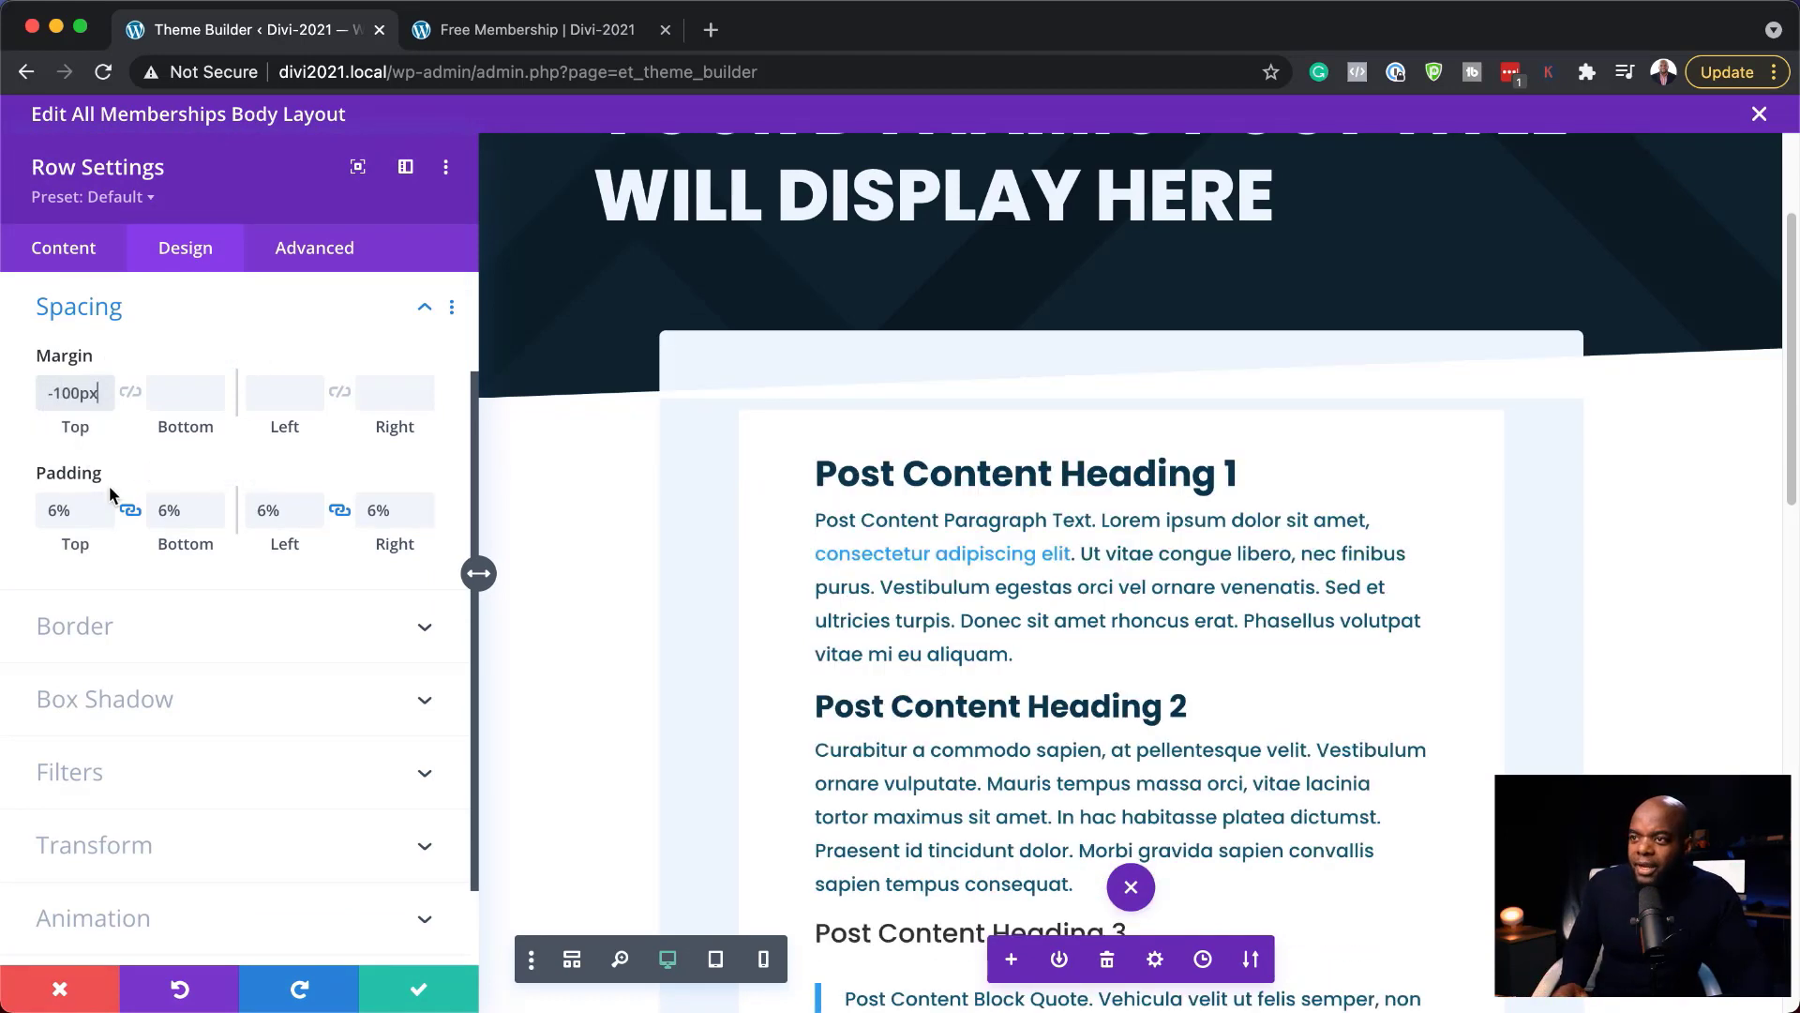
scroll(1140, 673, up, 3)
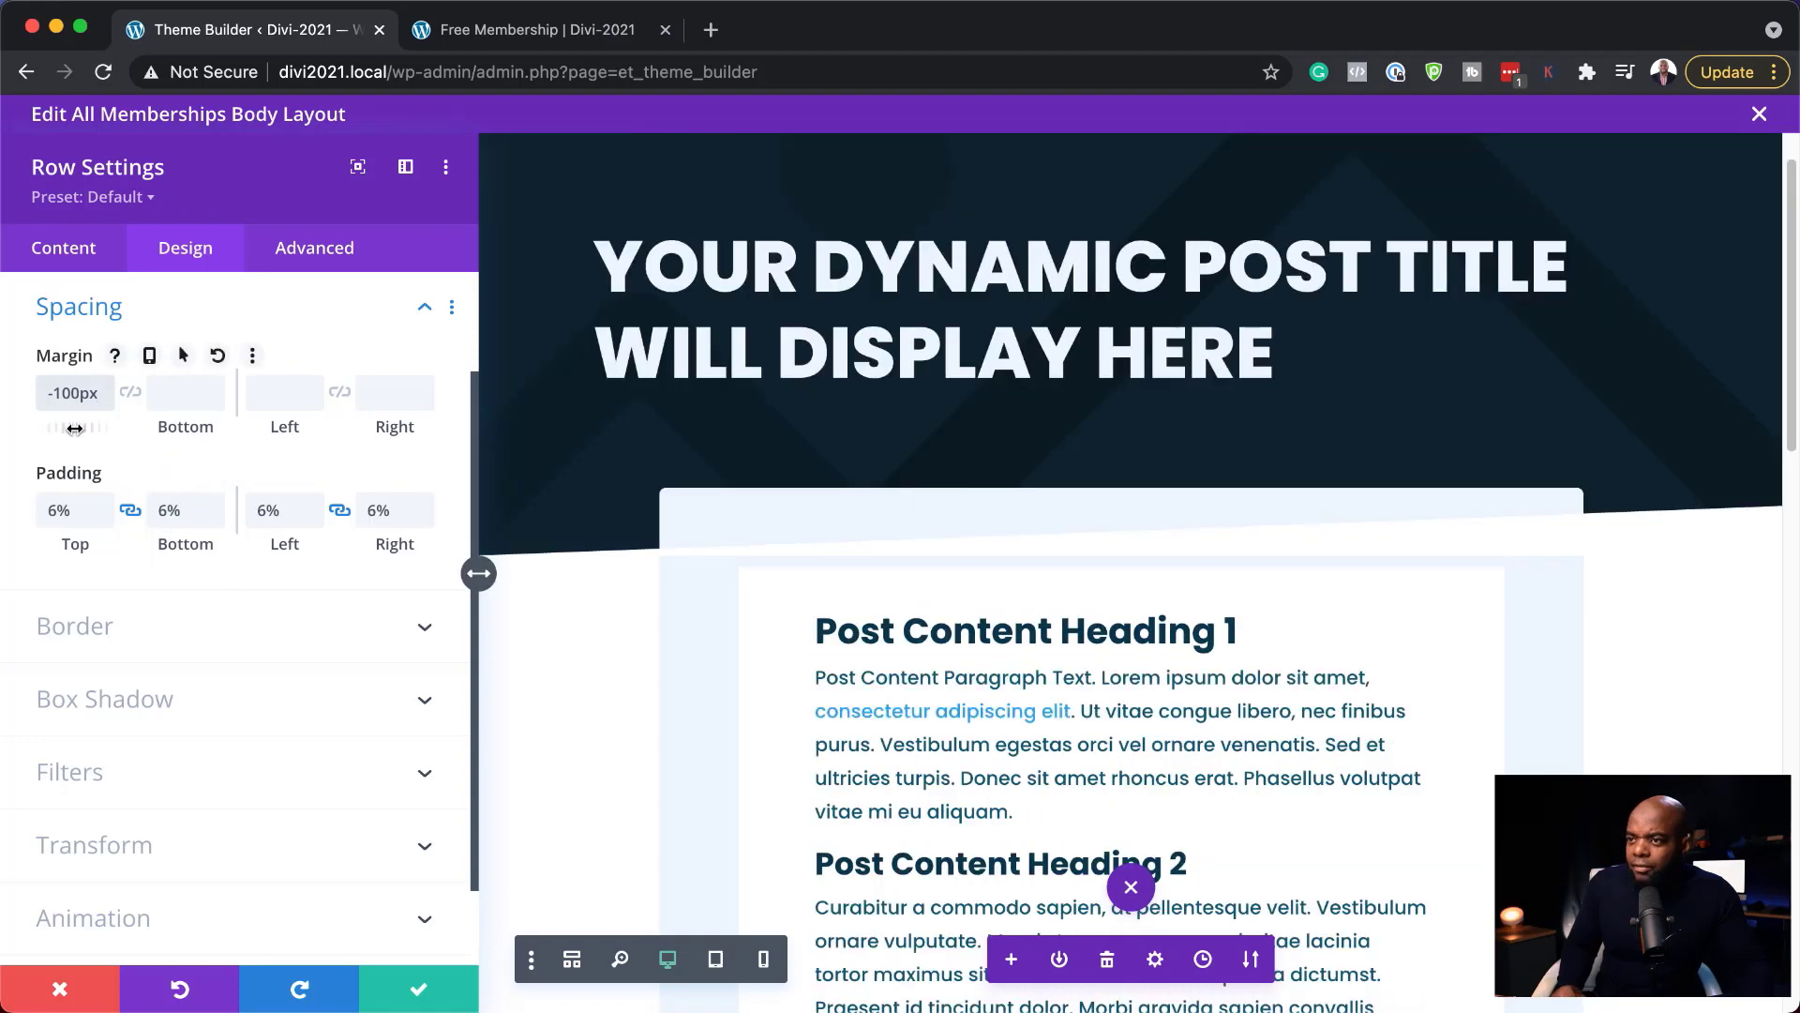
drag(75, 429, 56, 428)
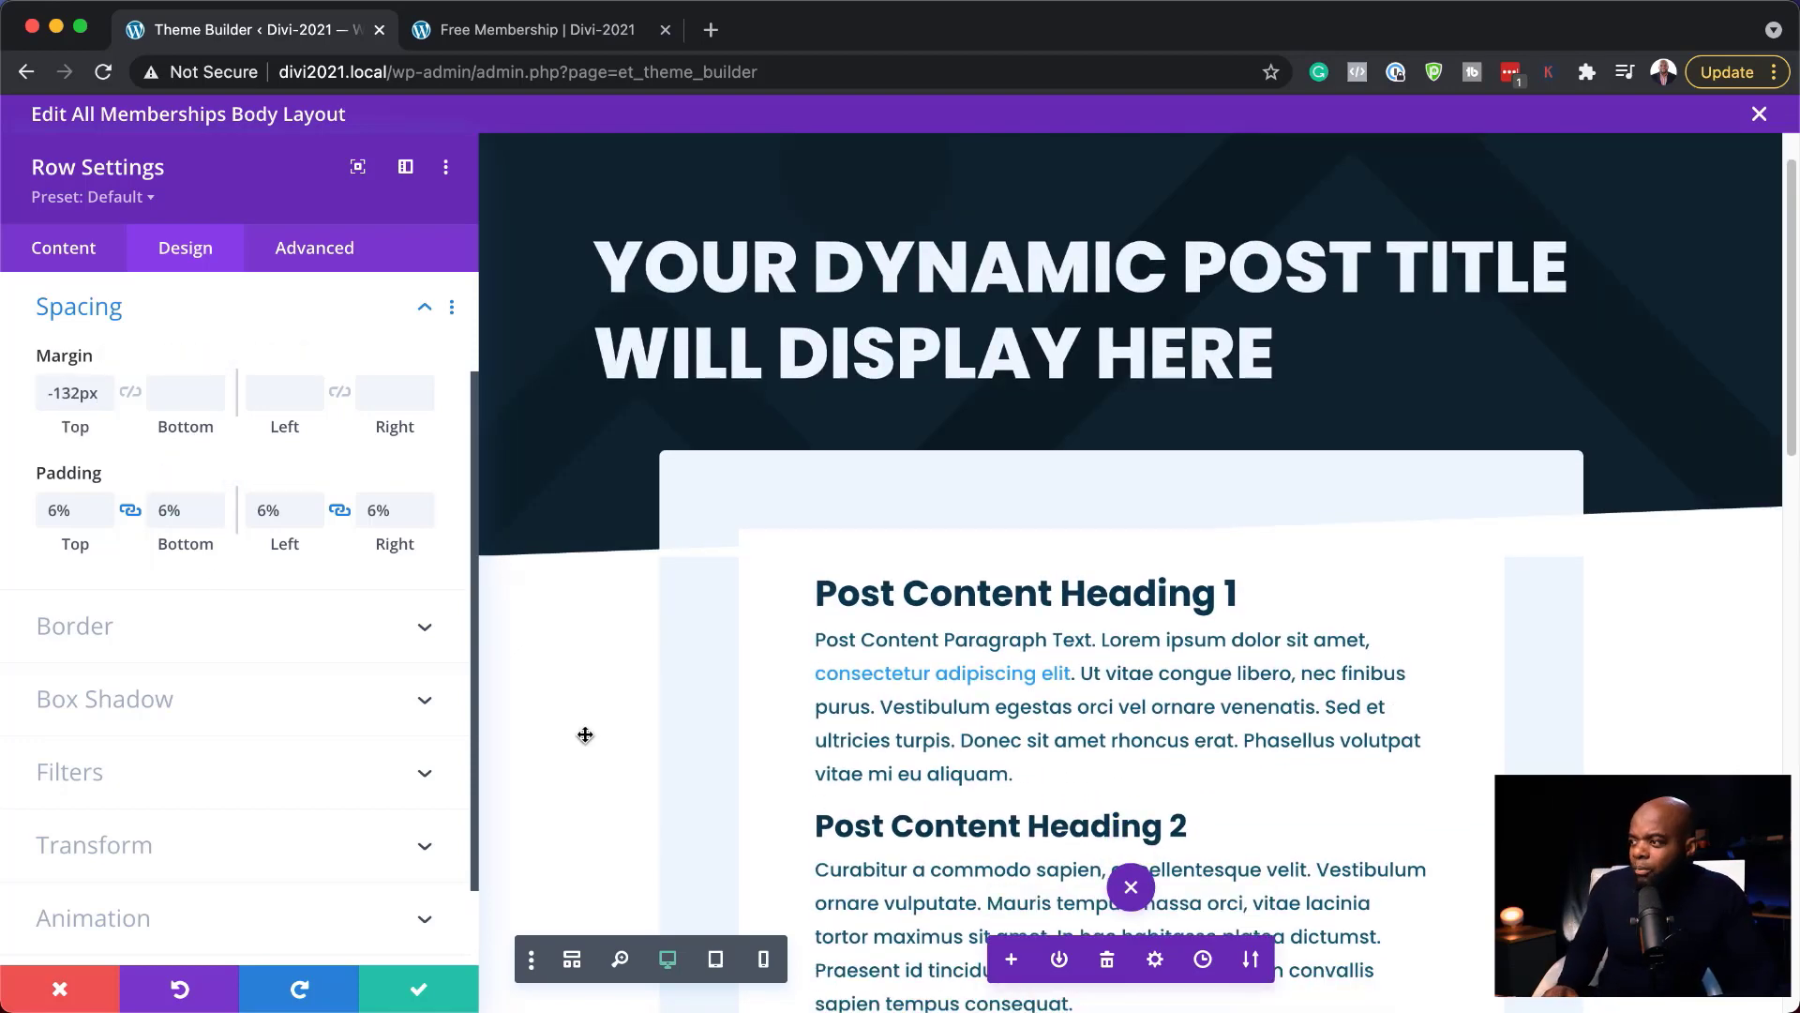
scroll(1231, 574, up, 2)
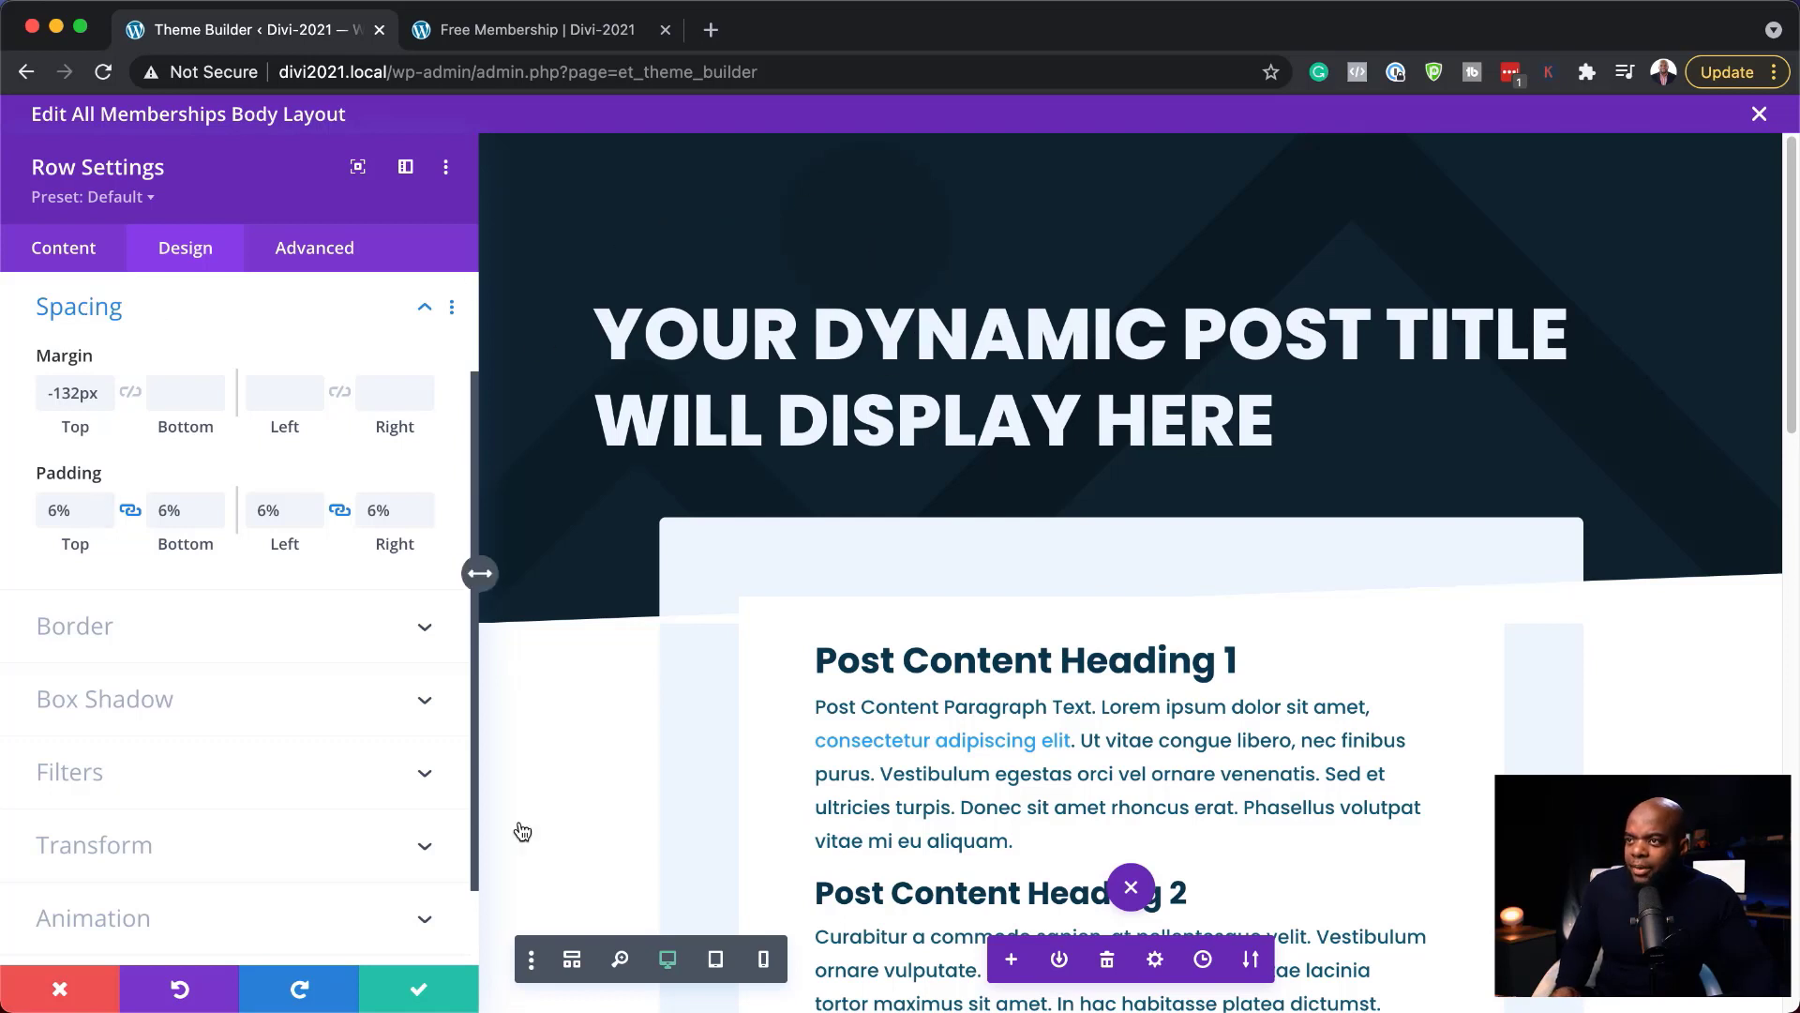
click(413, 998)
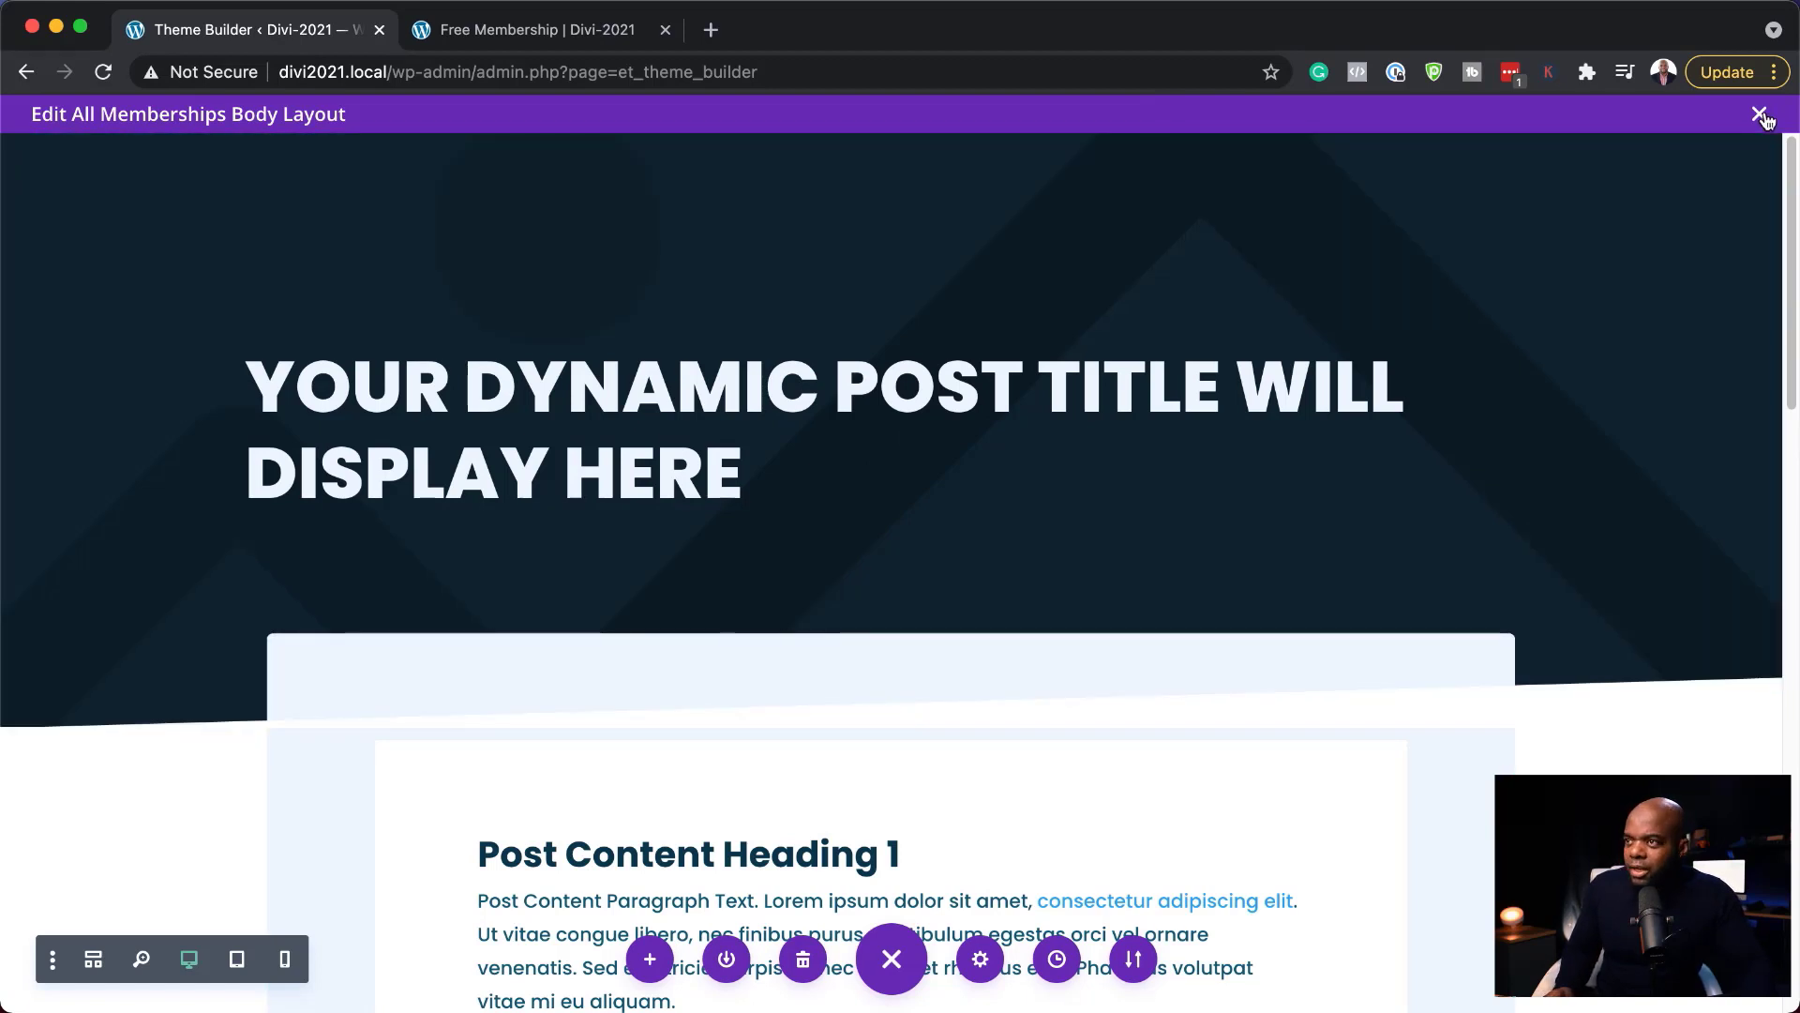
Close the All Memberships body layout, save the Theme Builder changes and open the MemberPress Memberships list
click(1759, 114)
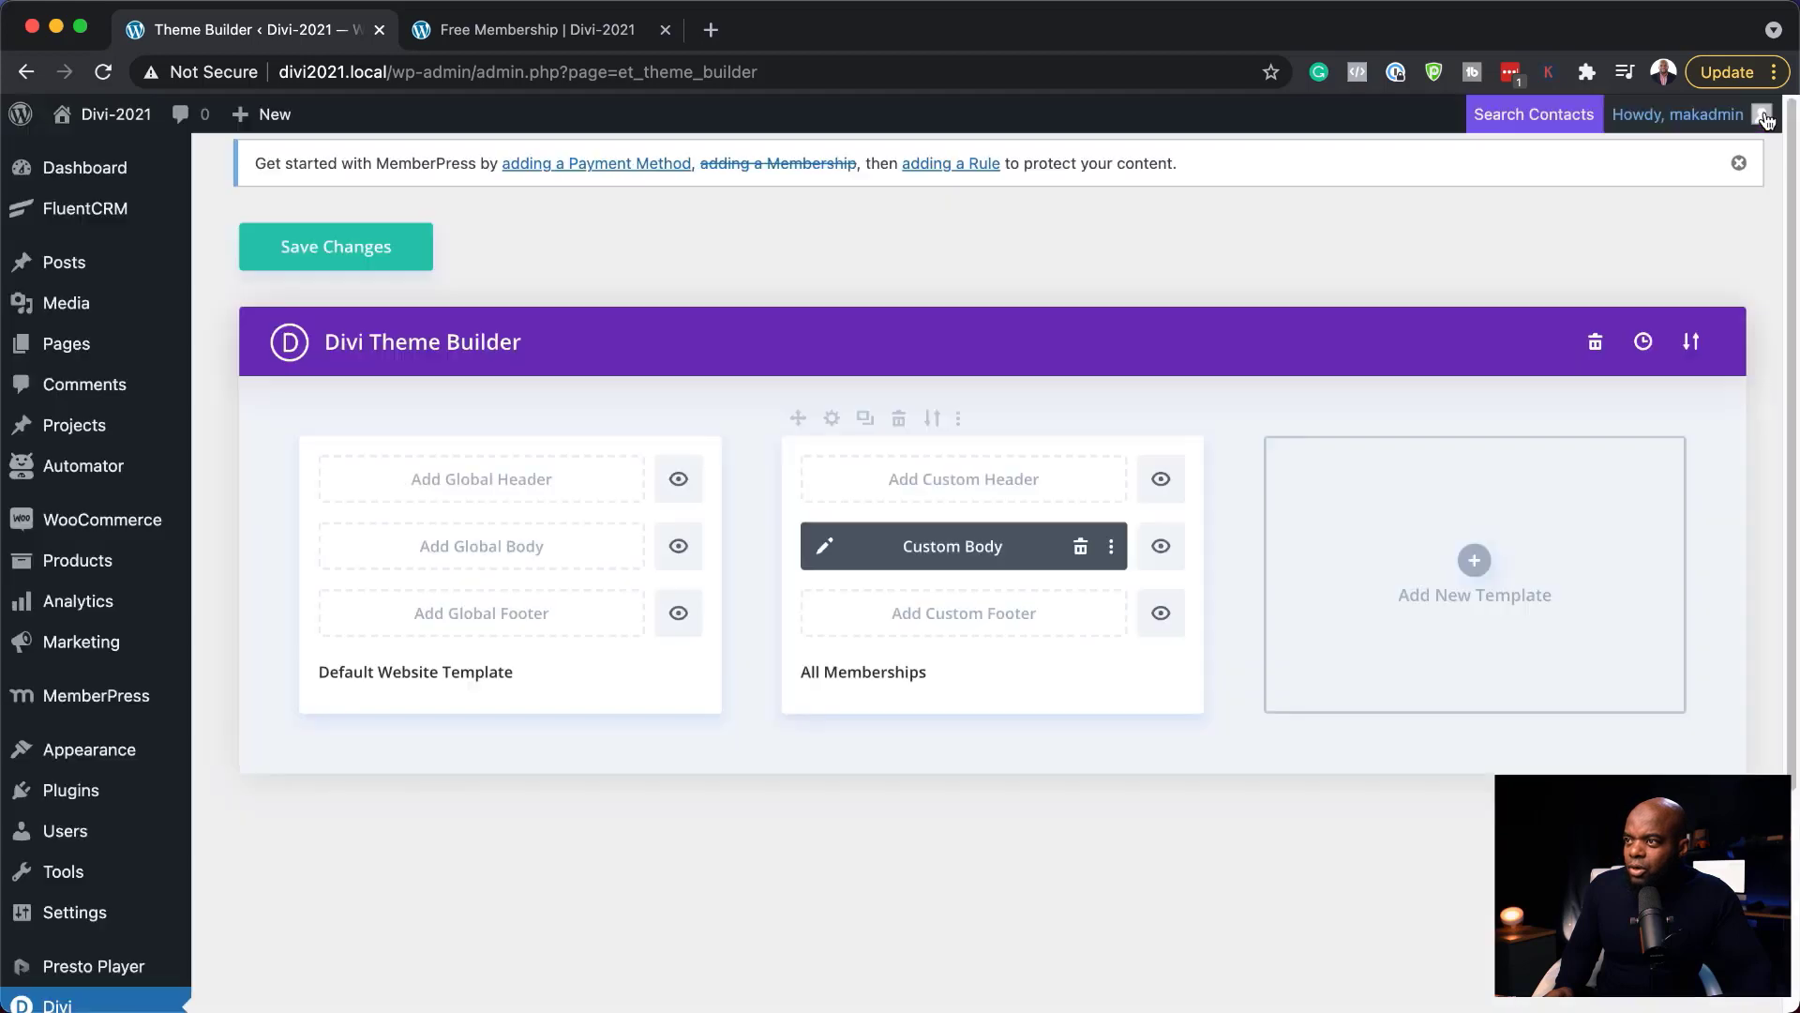
click(364, 255)
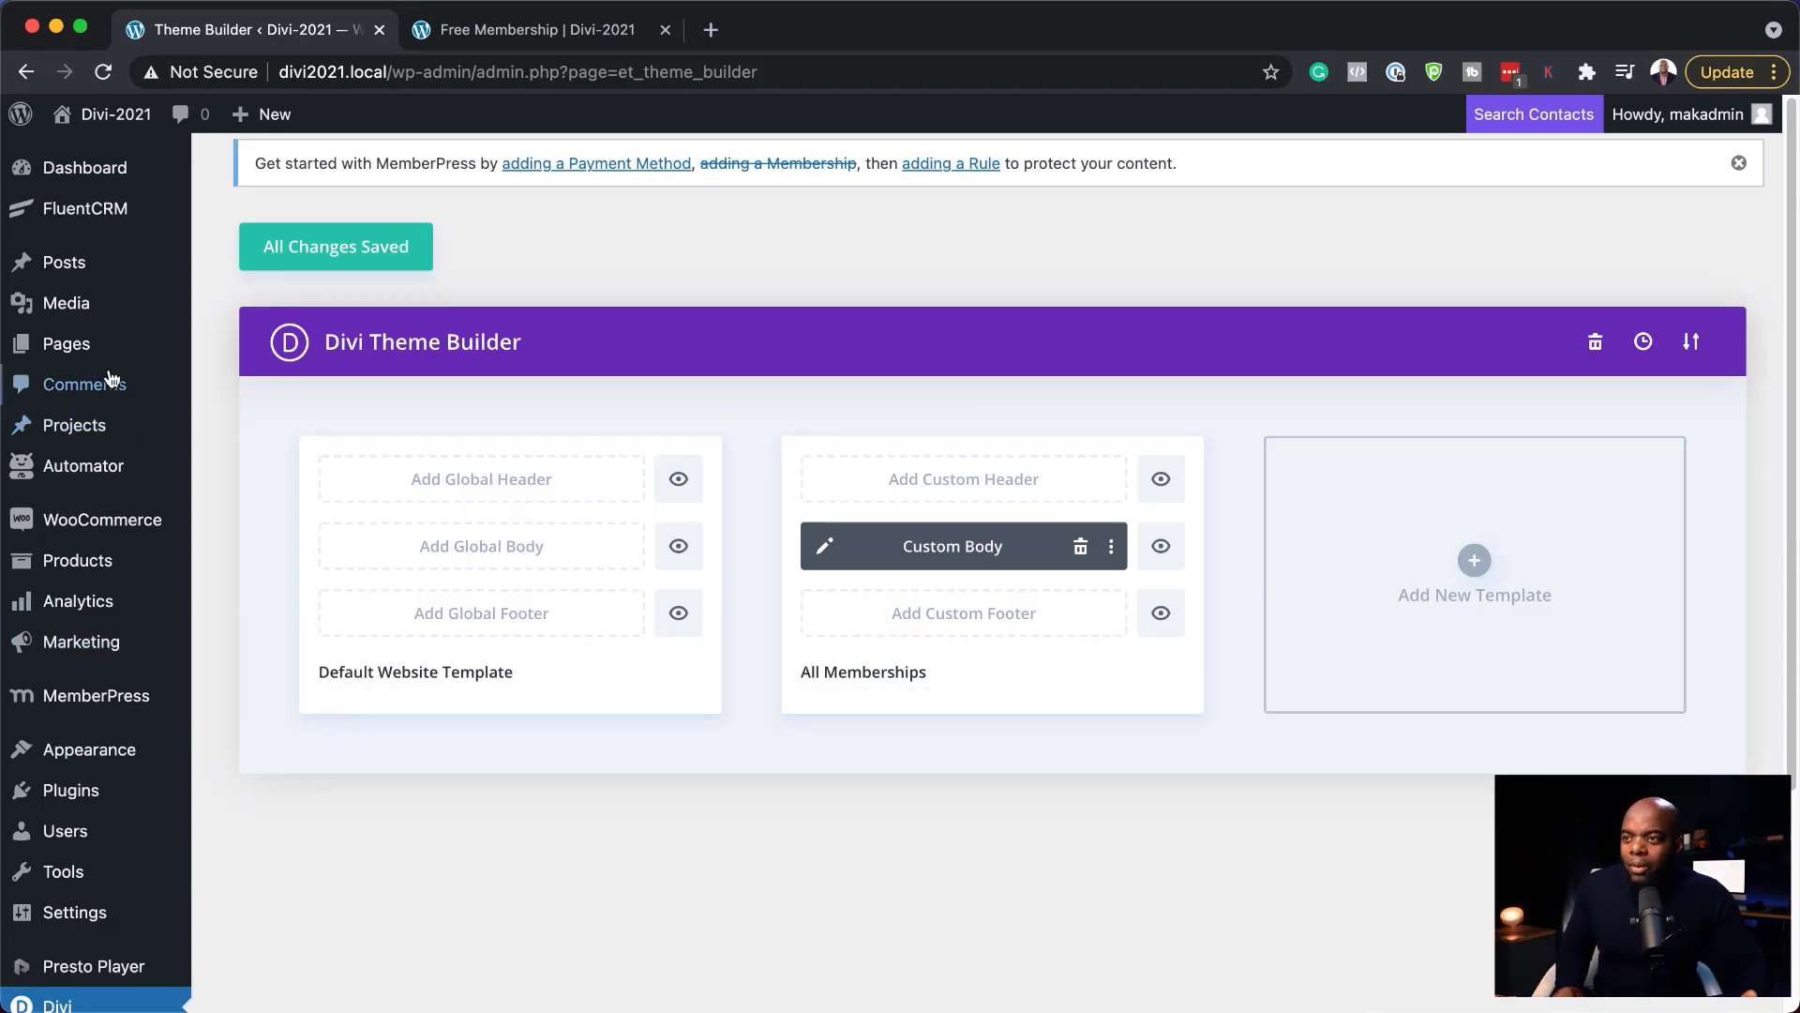
mouse_move(121, 696)
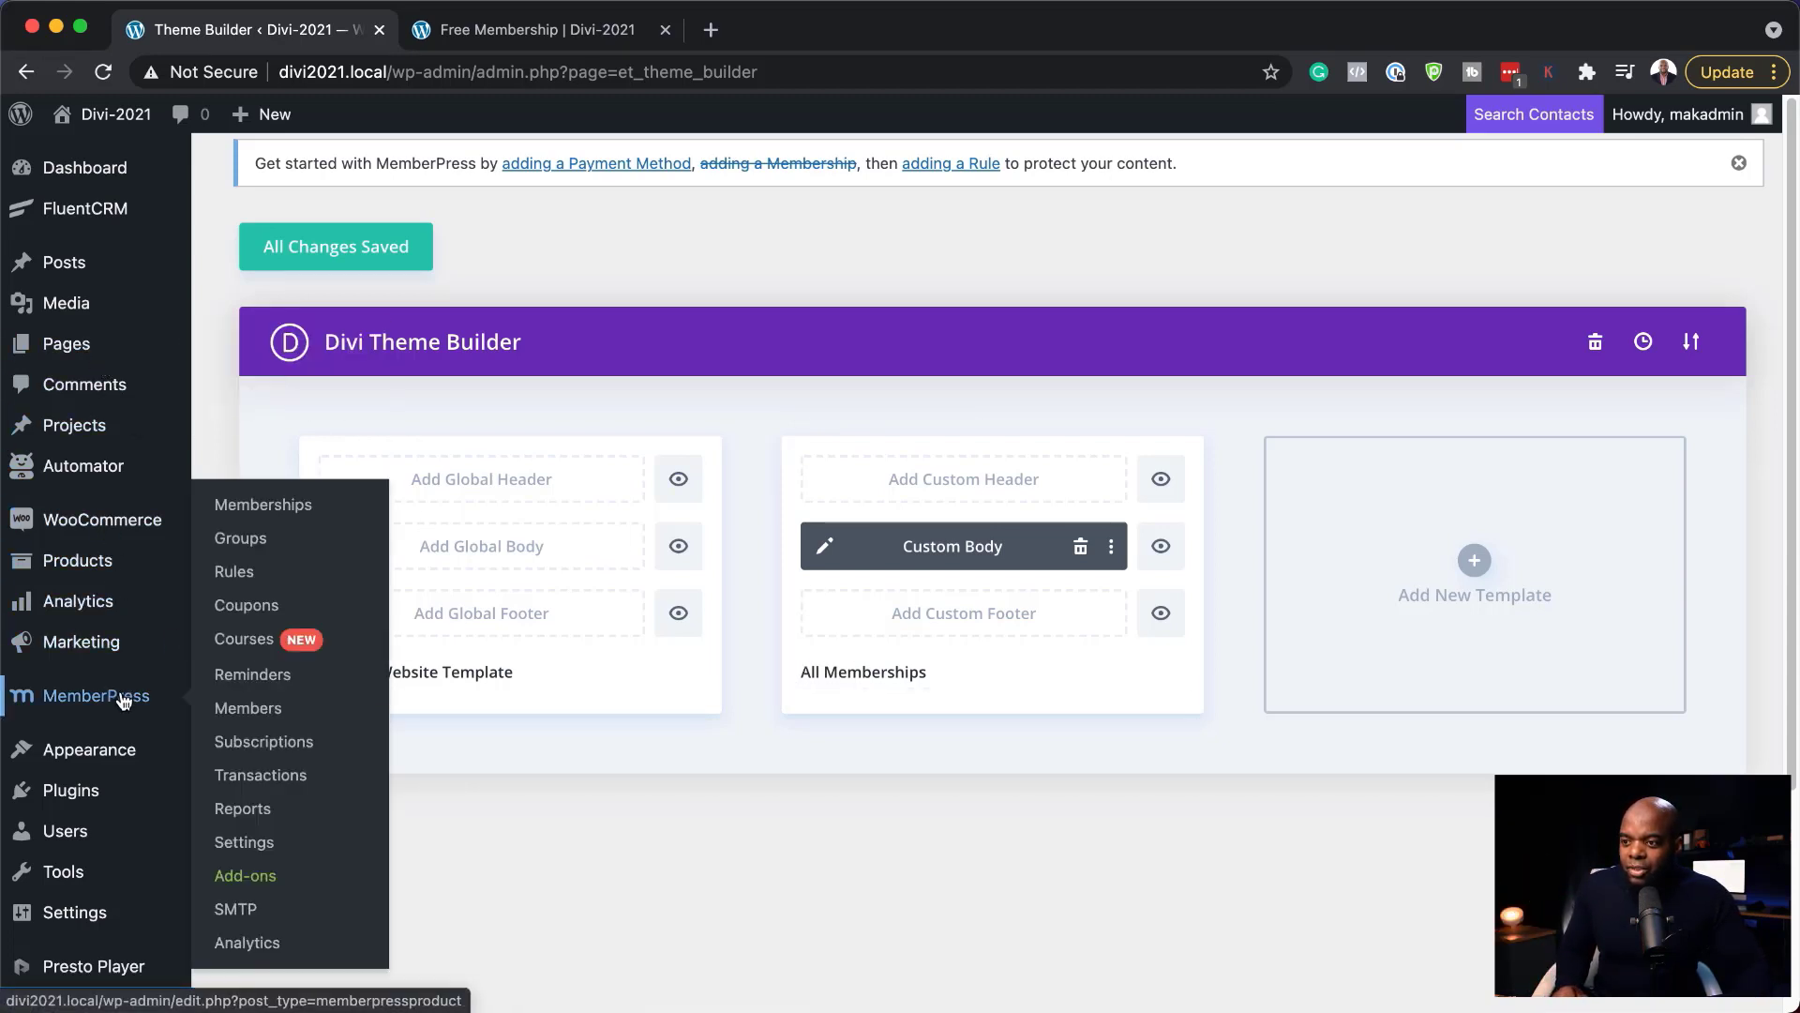
click(262, 512)
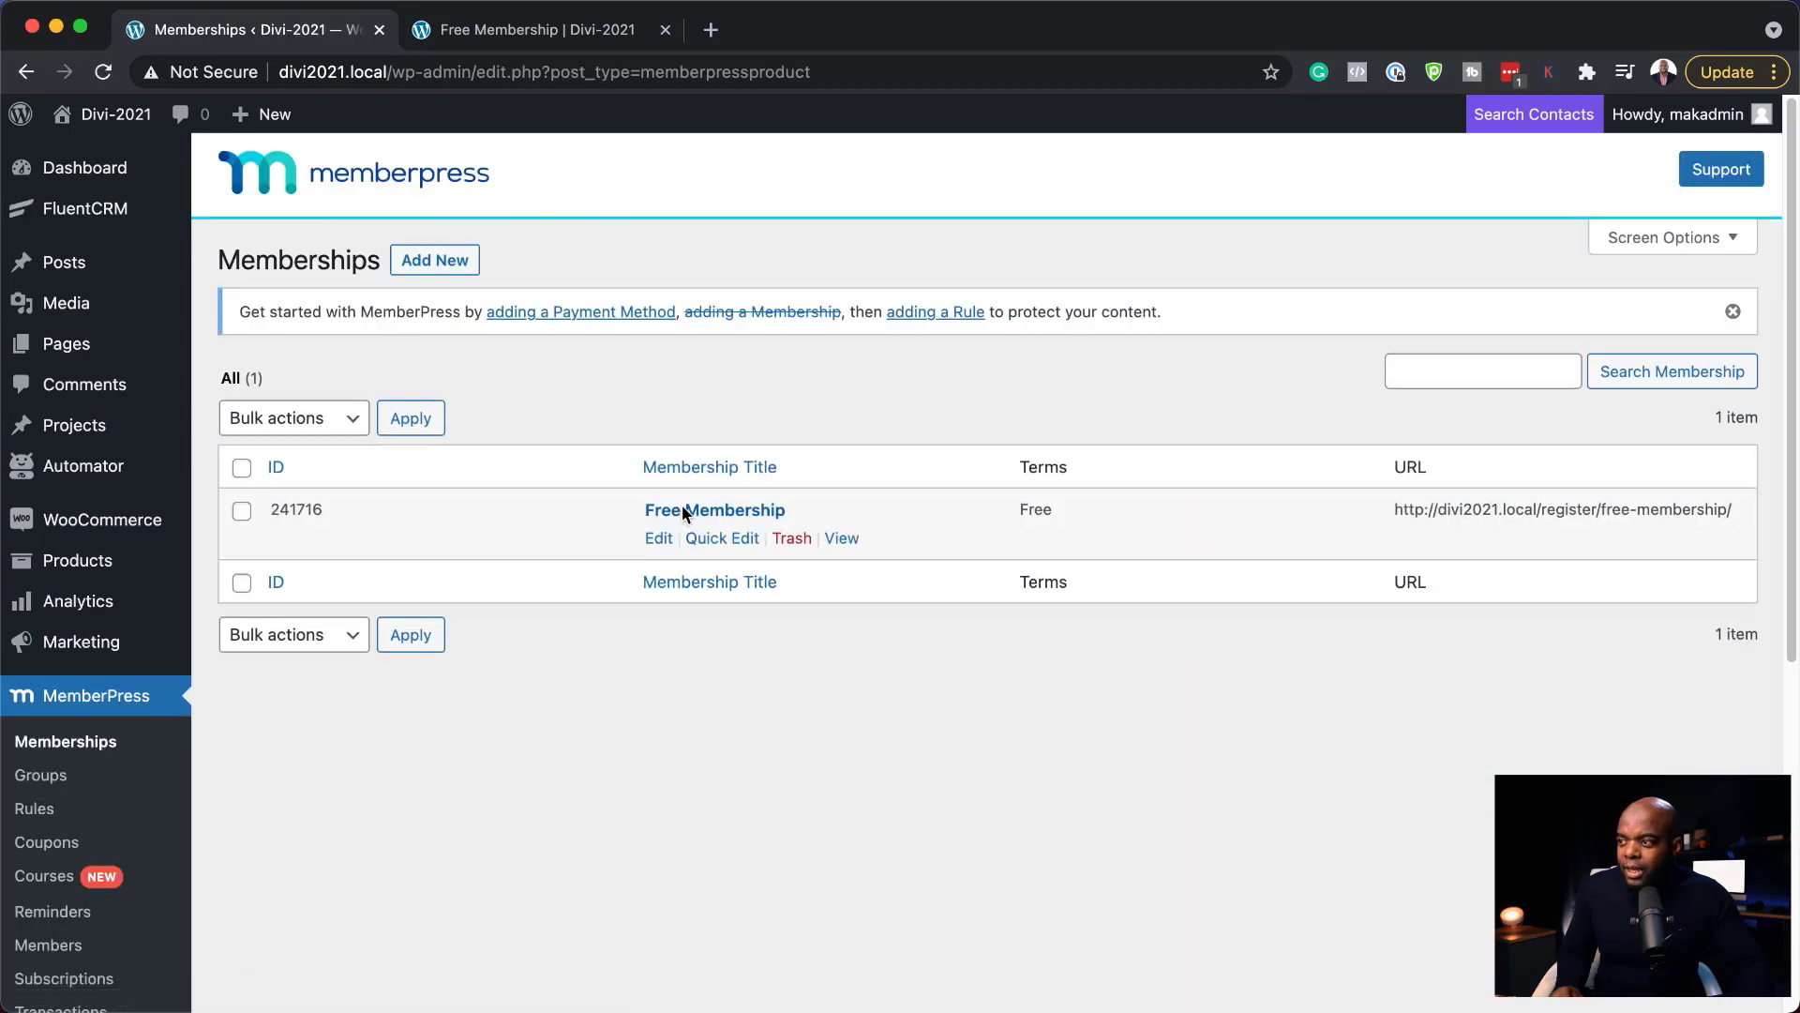
View the Free Membership registration page in a new browser tab and check its header, content box and sign-up form
super+click(846, 541)
click(578, 28)
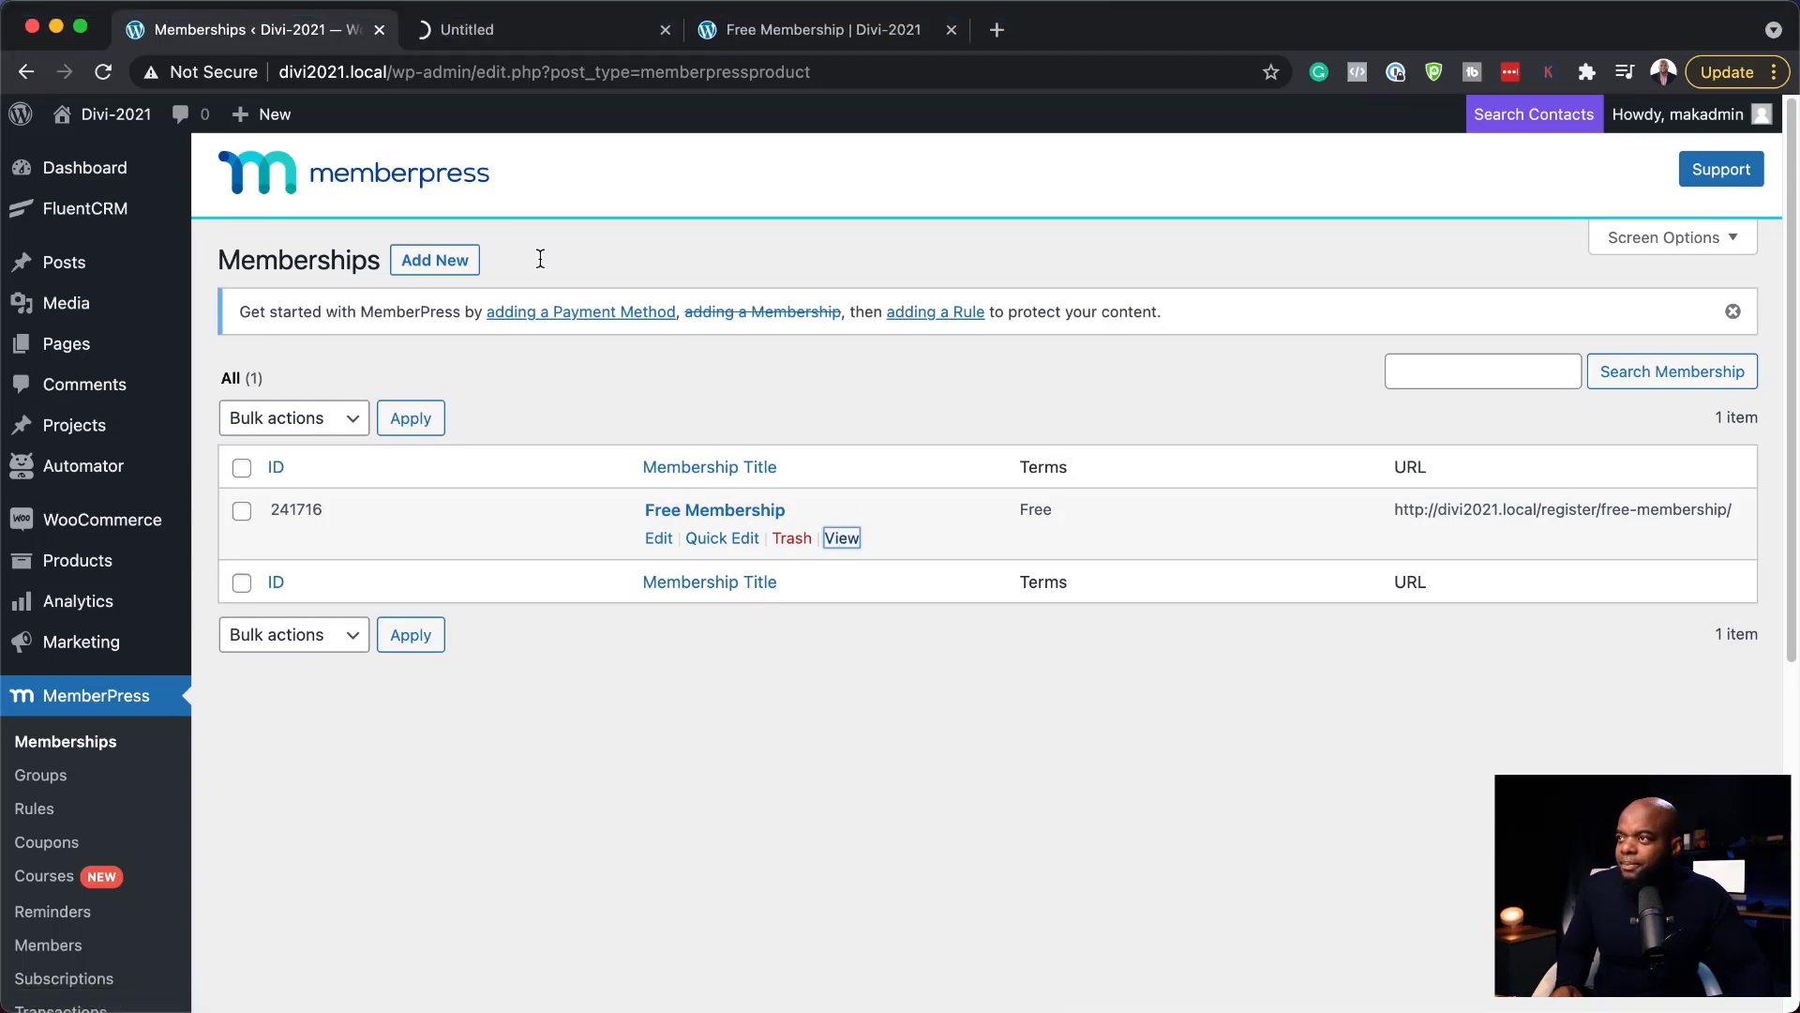
scroll(147, 832, down, 5)
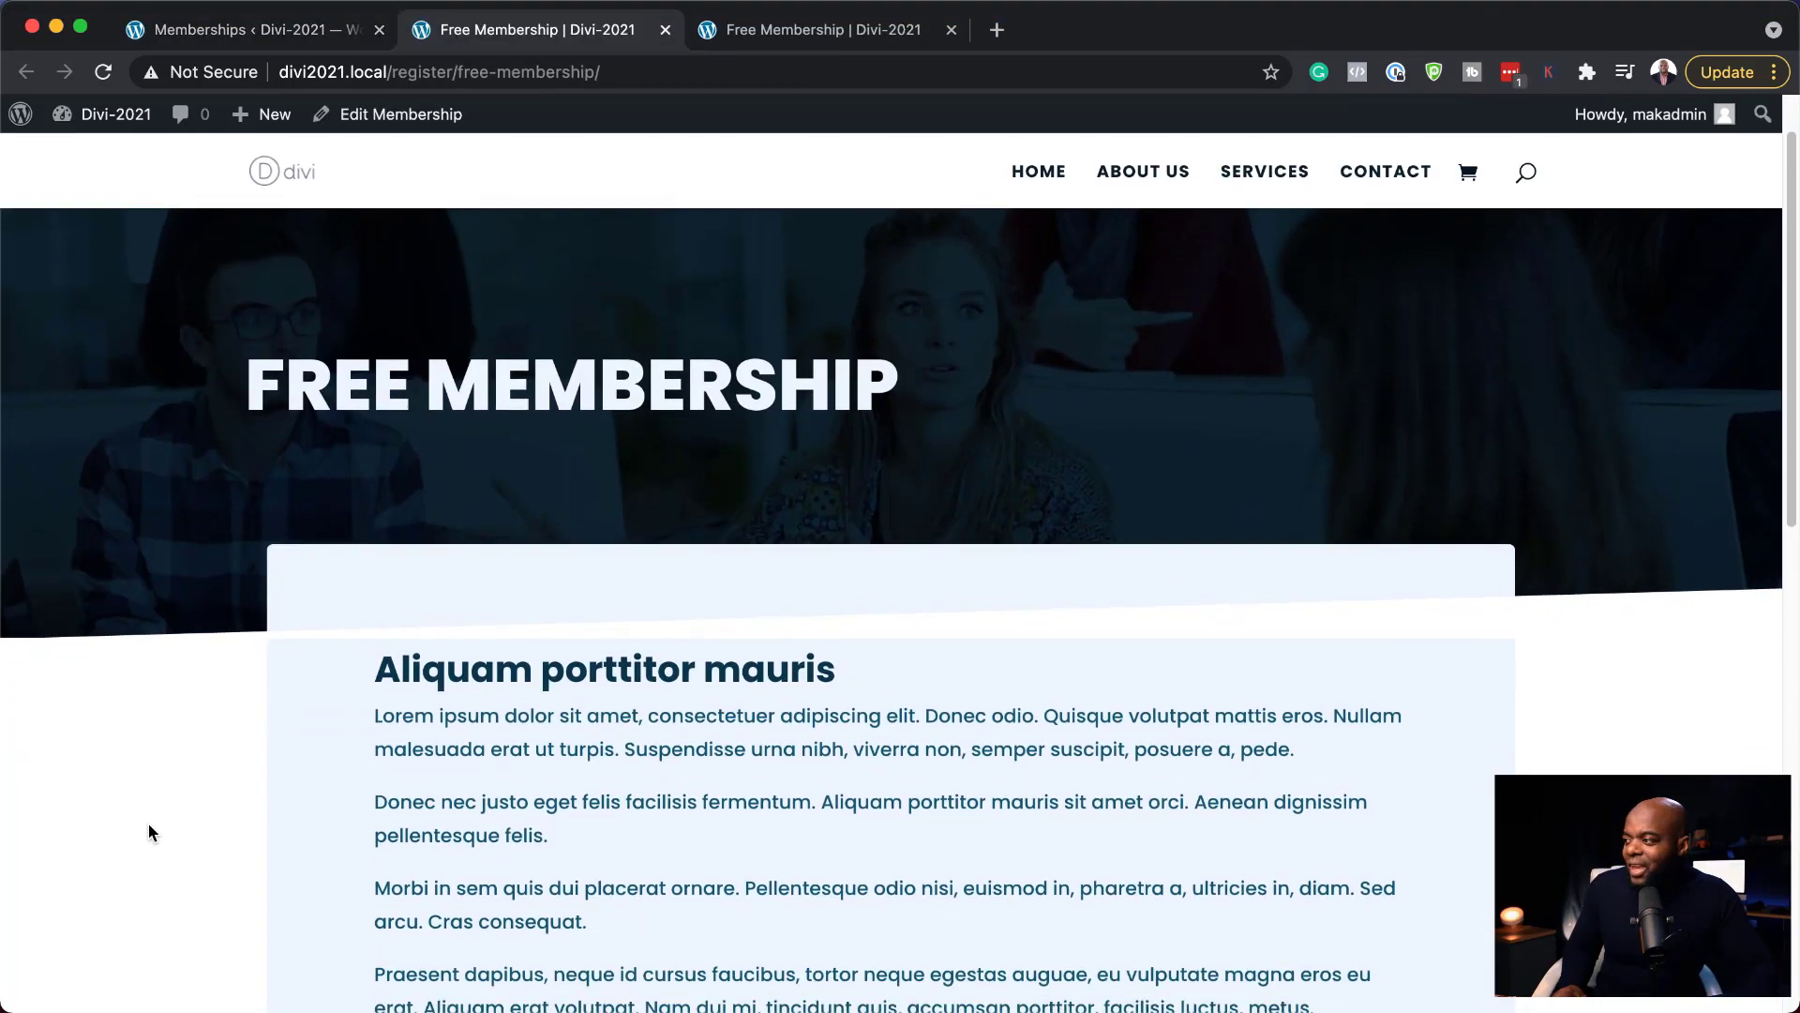
scroll(150, 831, down, 5)
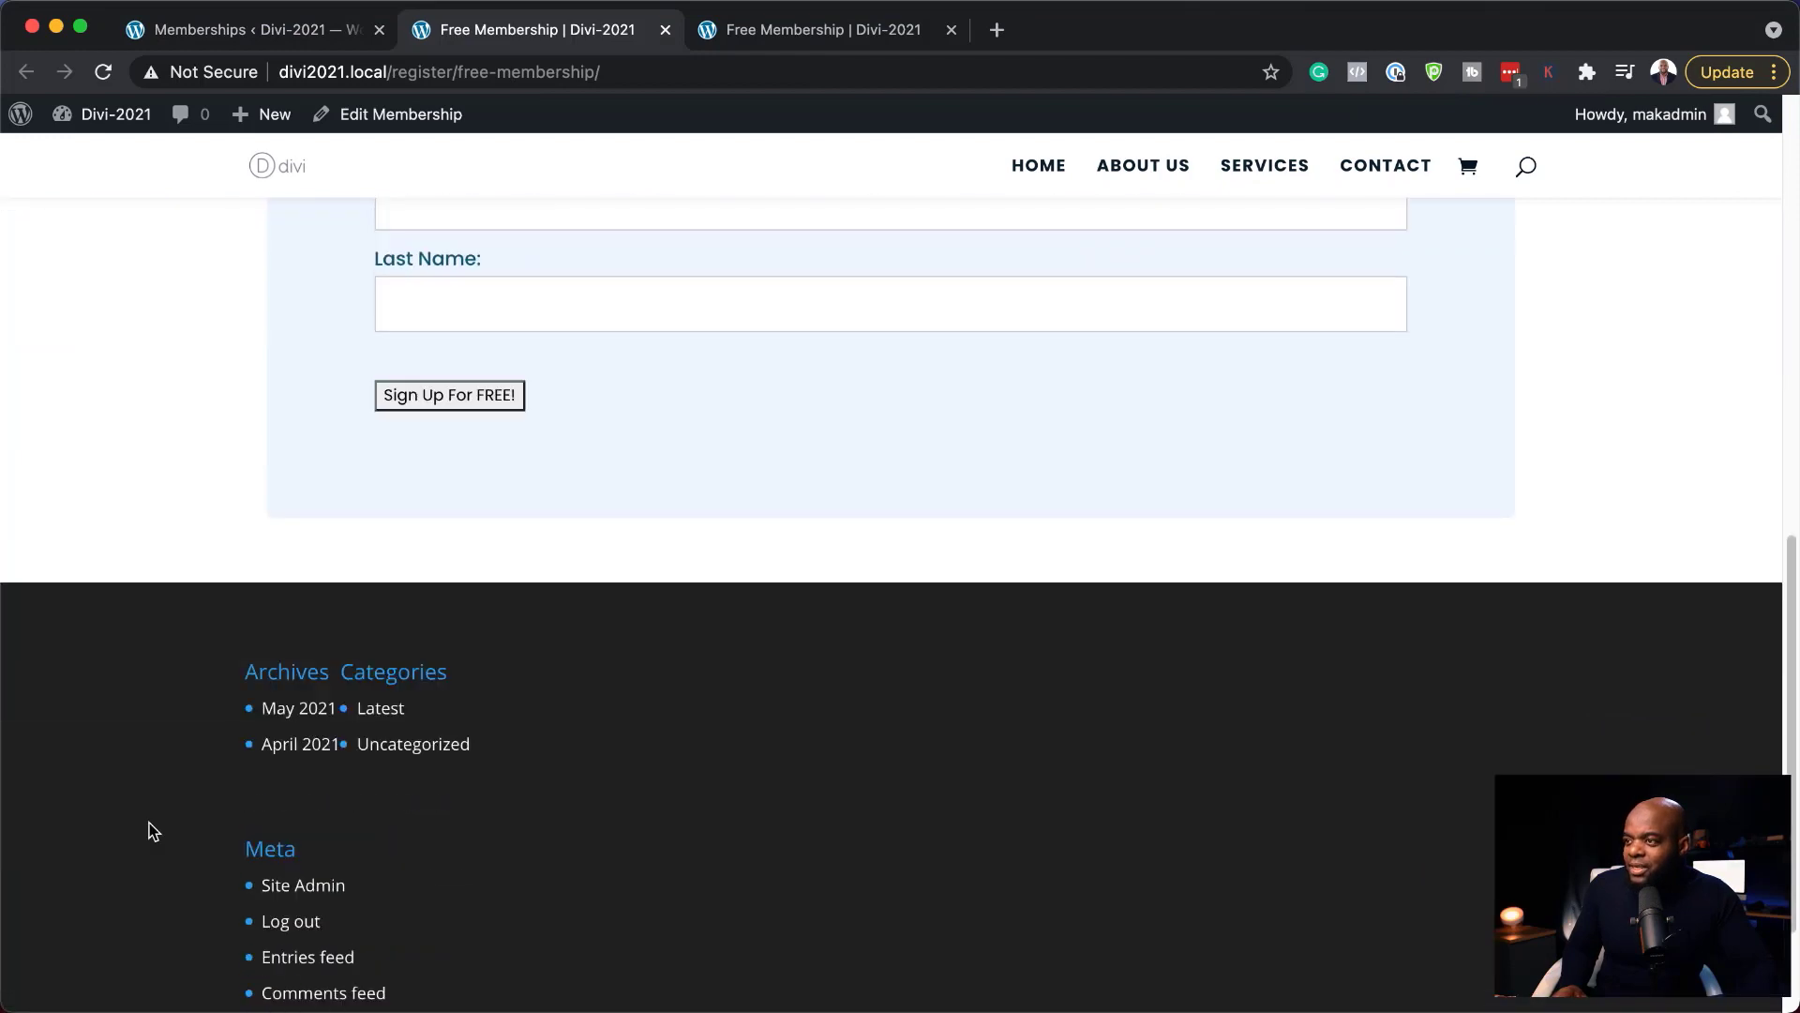
scroll(152, 831, up, 10)
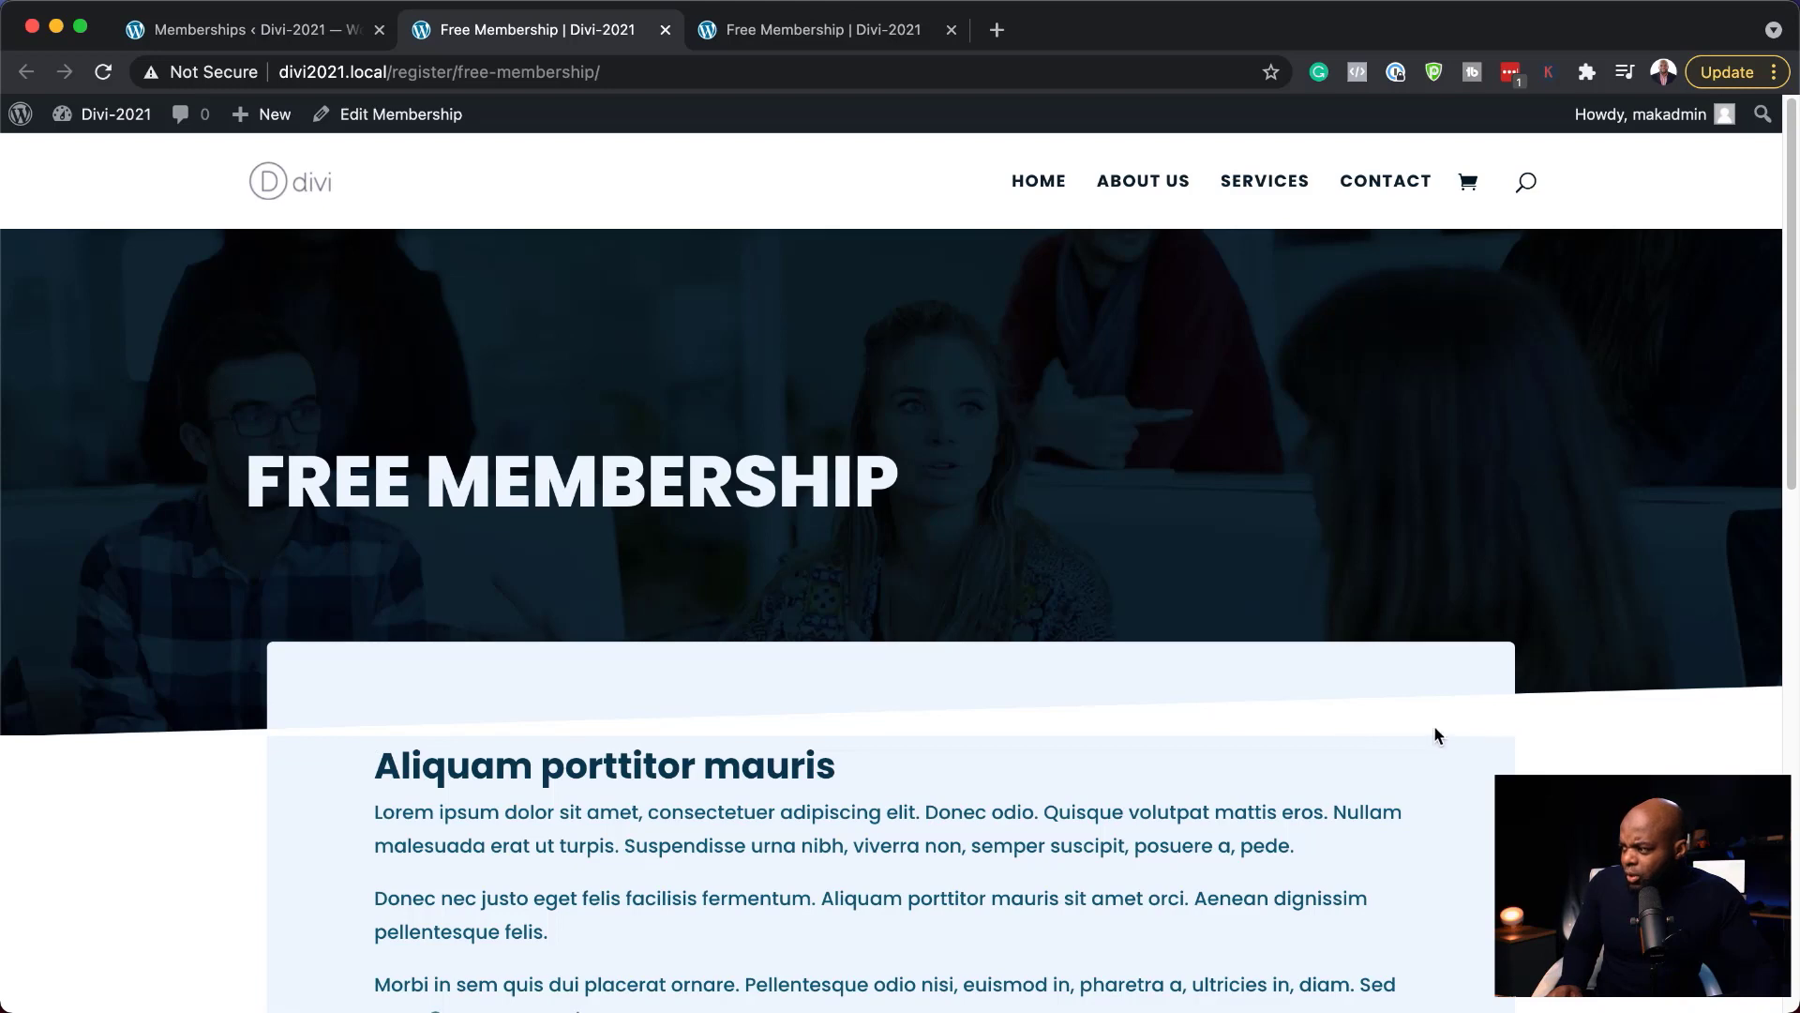
Return to the Divi Theme Builder and open the title section's settings in the All Memberships body layout
click(268, 37)
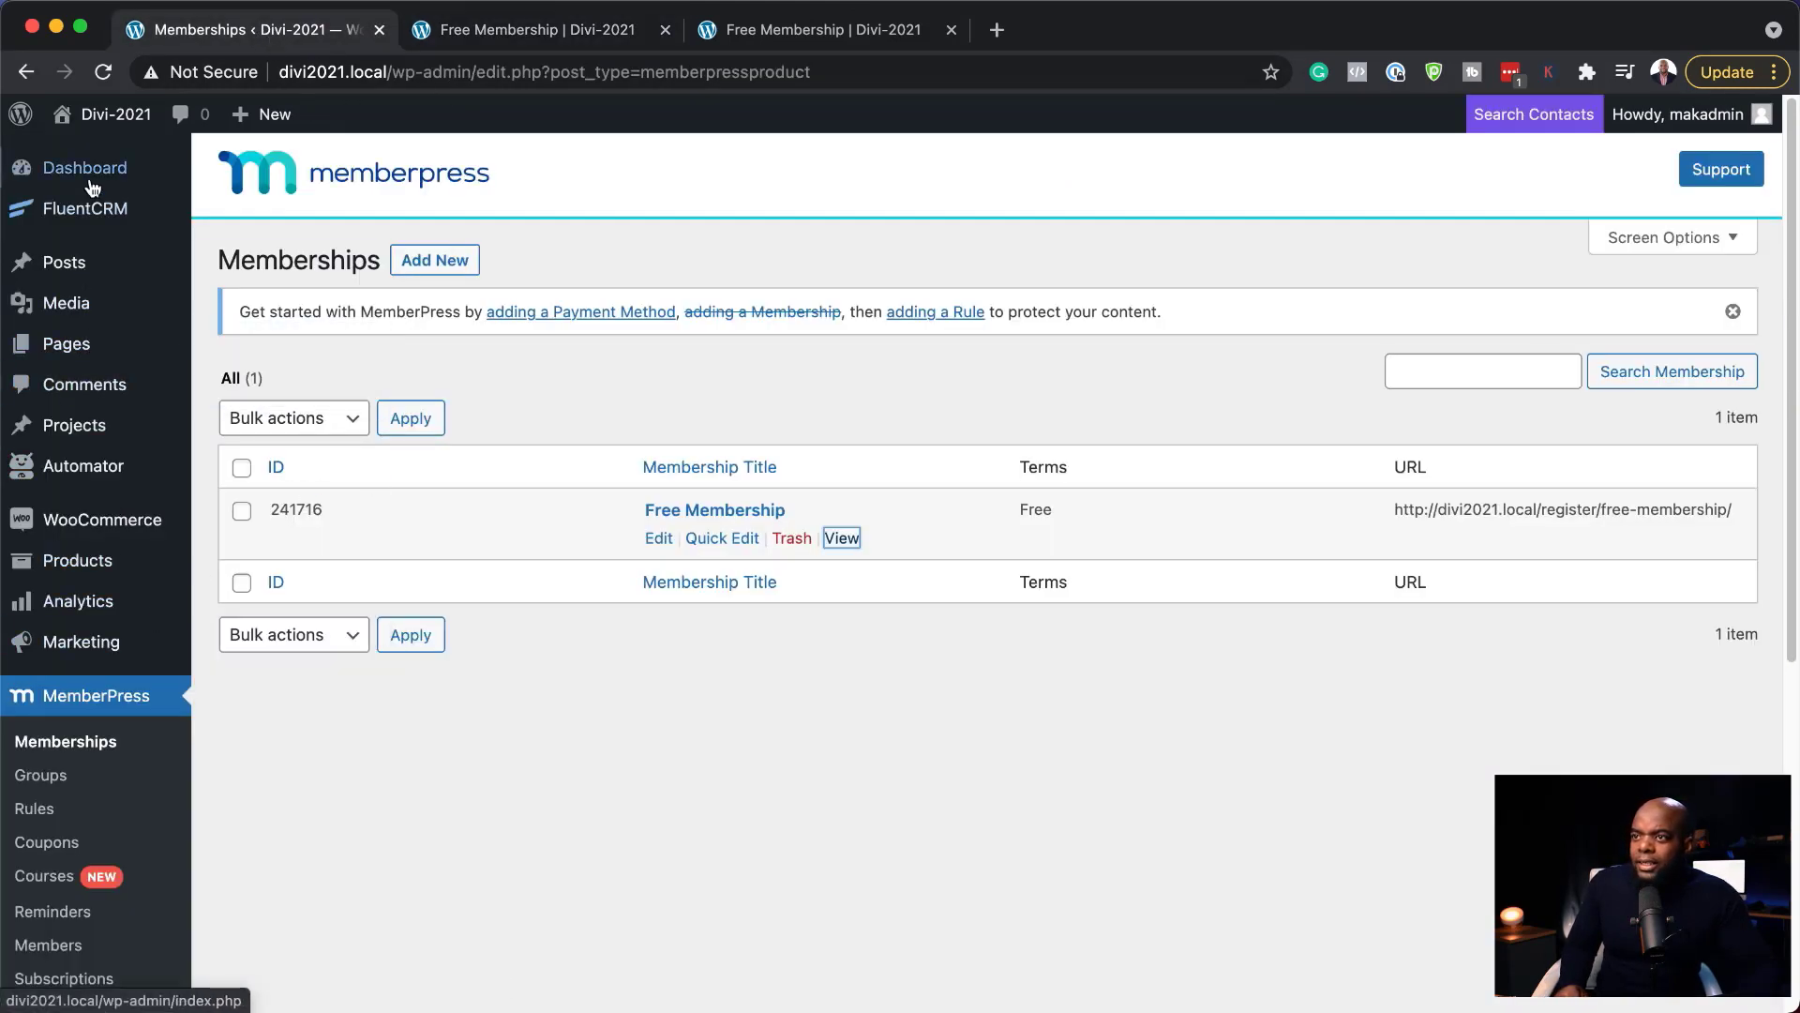
scroll(131, 826, down, 5)
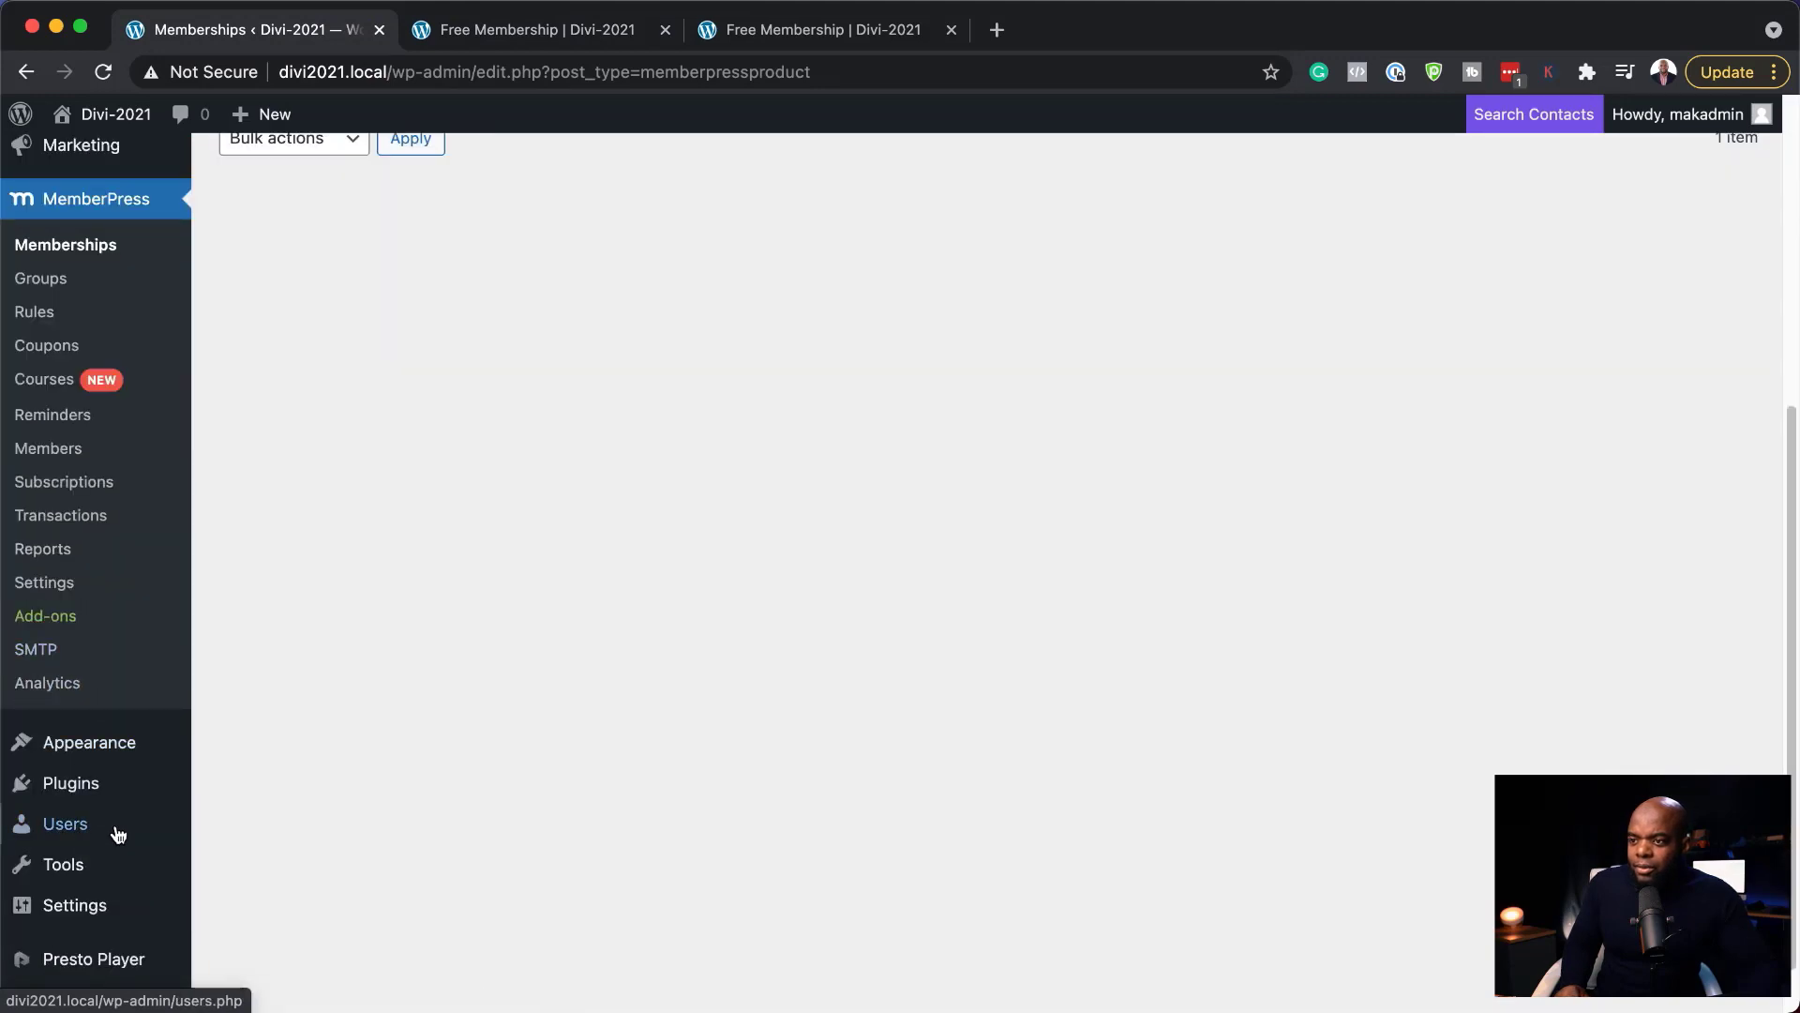
scroll(118, 835, down, 1)
mouse_move(68, 941)
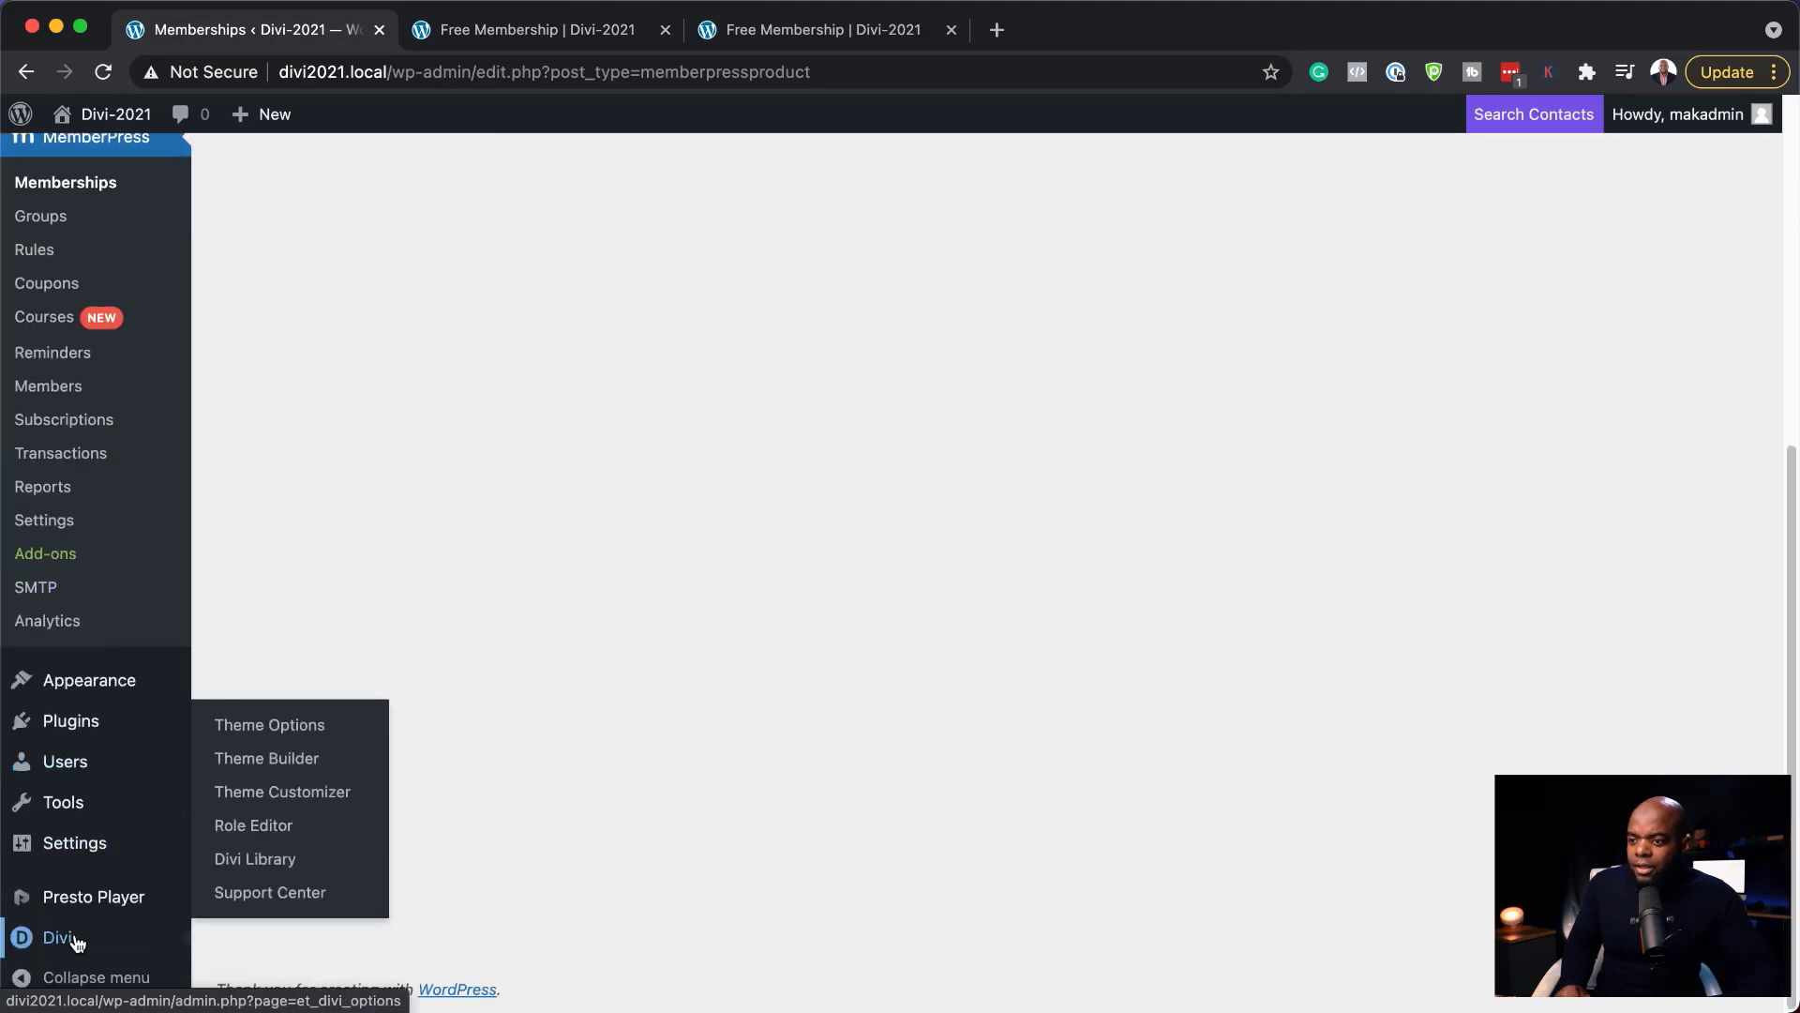
click(301, 760)
click(829, 546)
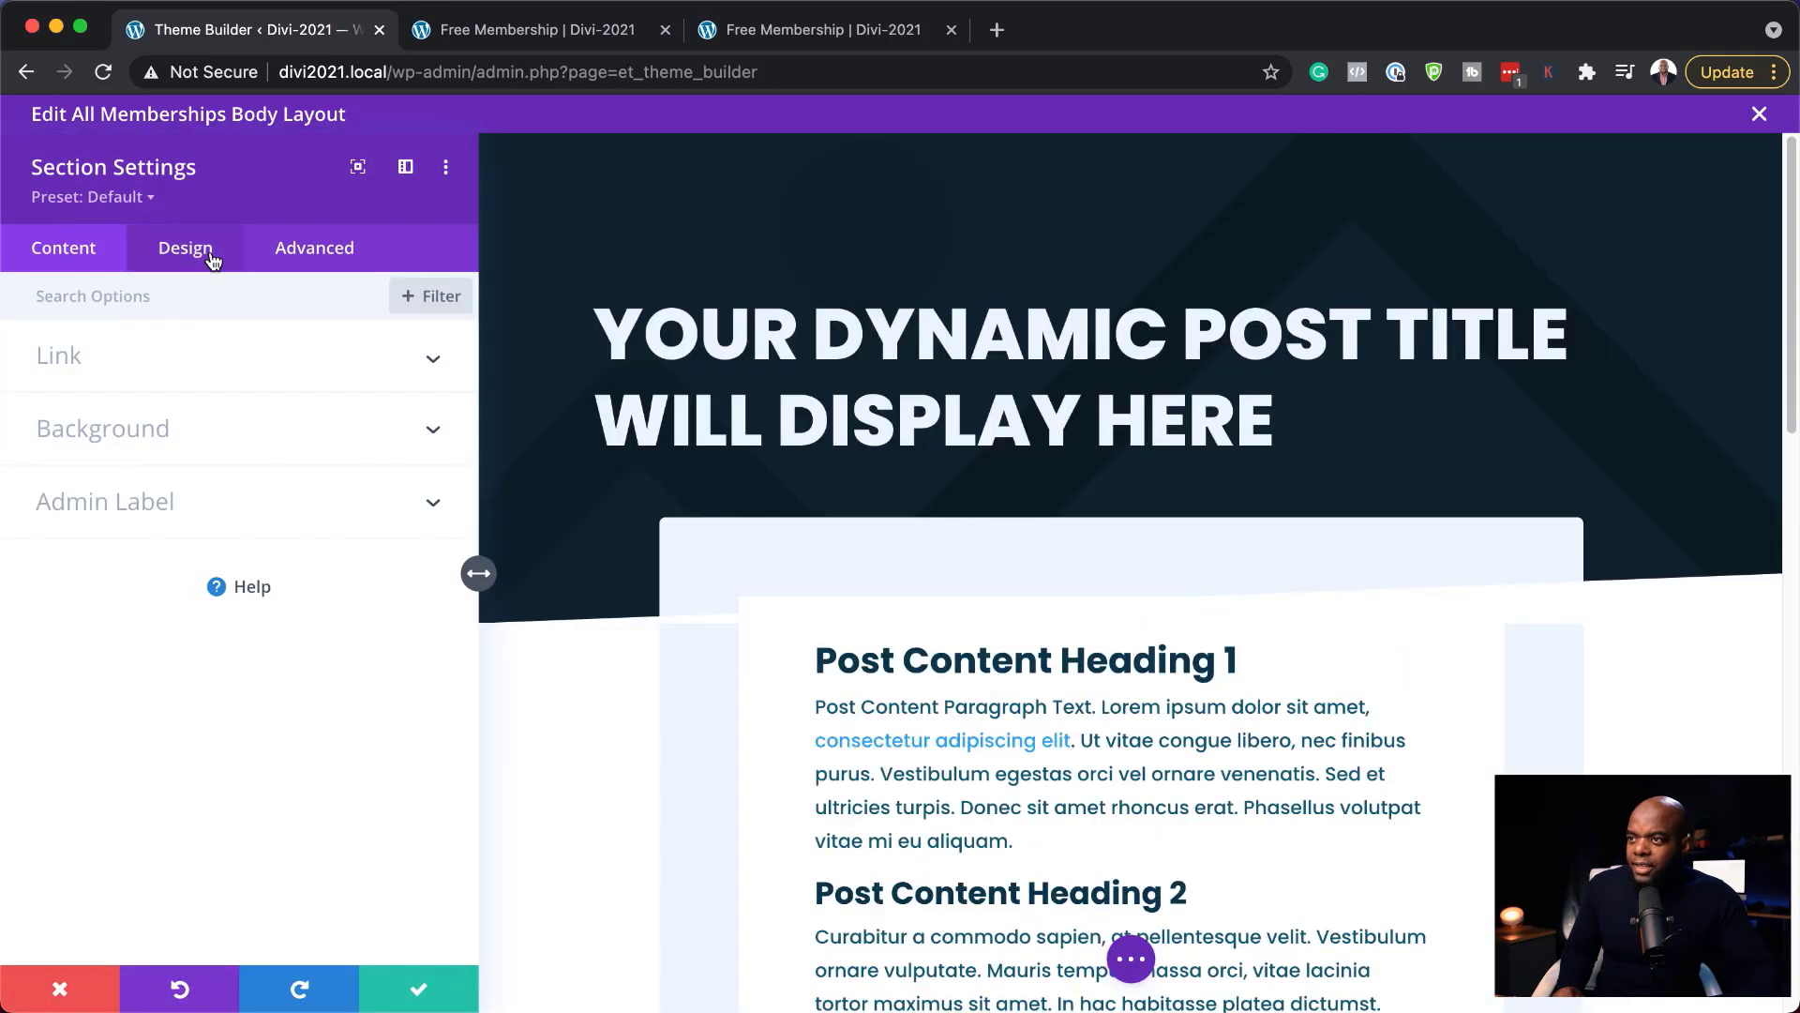
Arrange the title section's bottom divider underneath the section content so it does not cover the content box
click(201, 260)
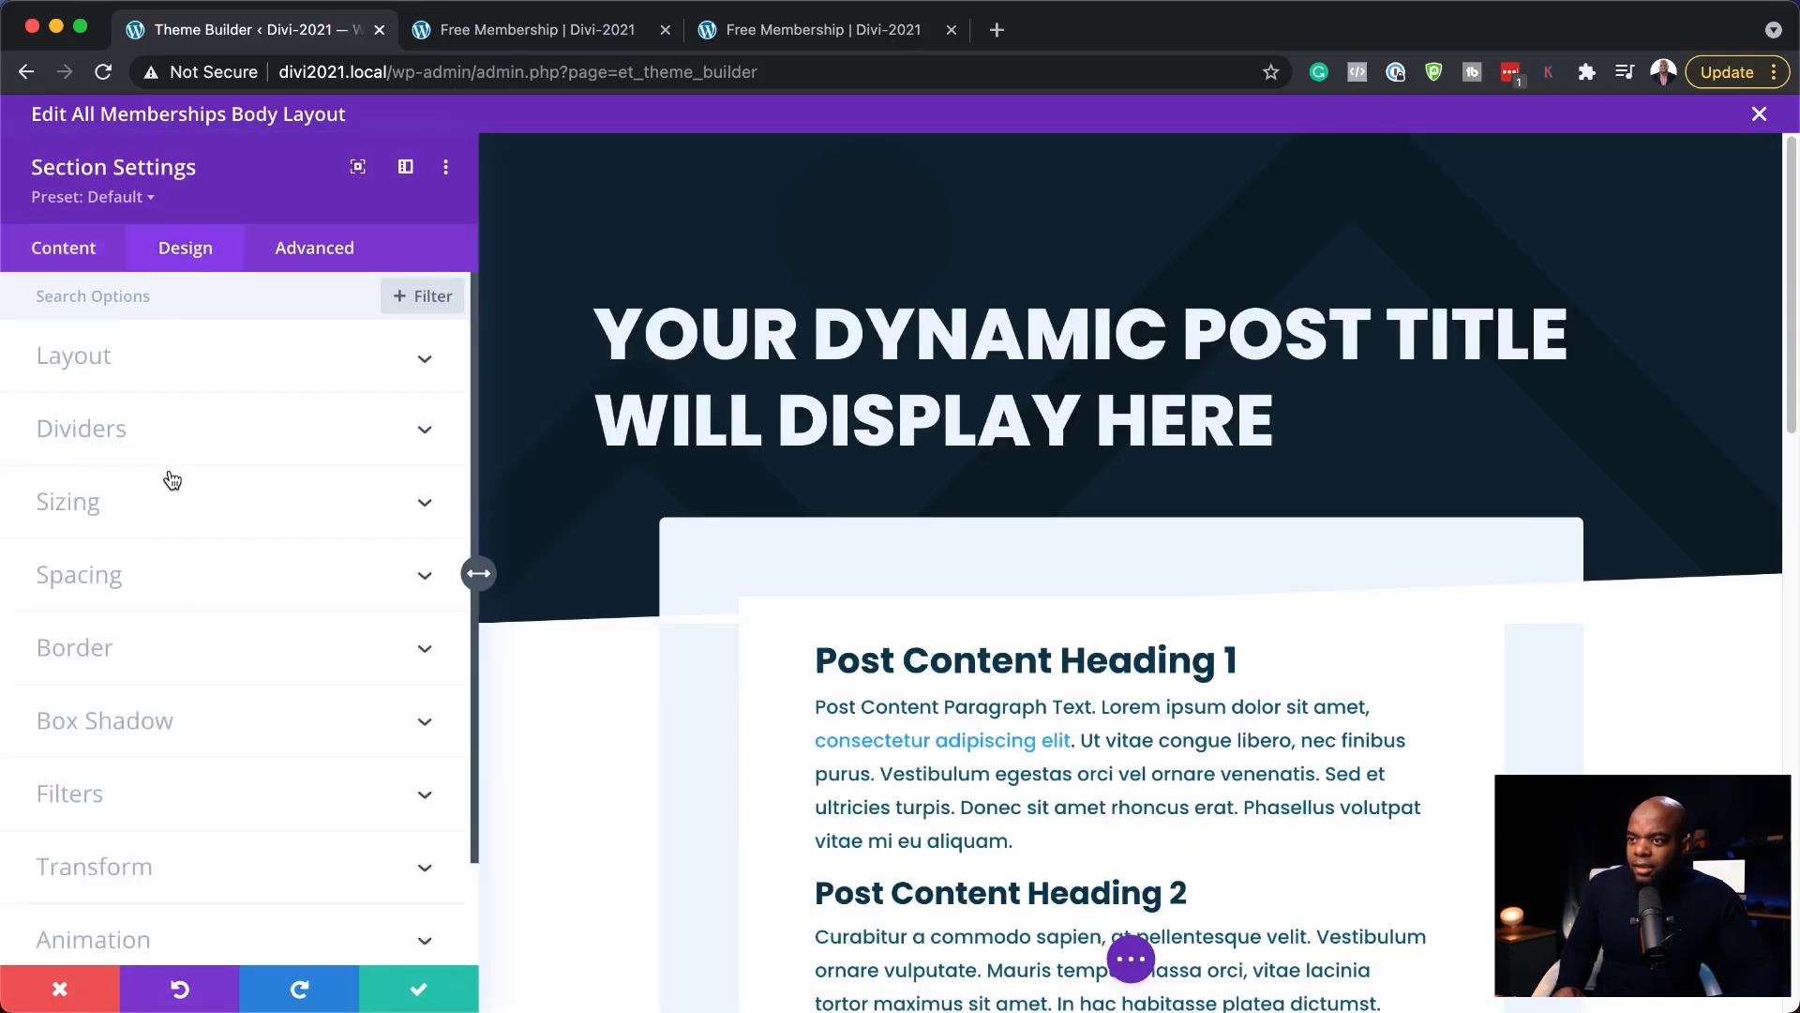
click(173, 437)
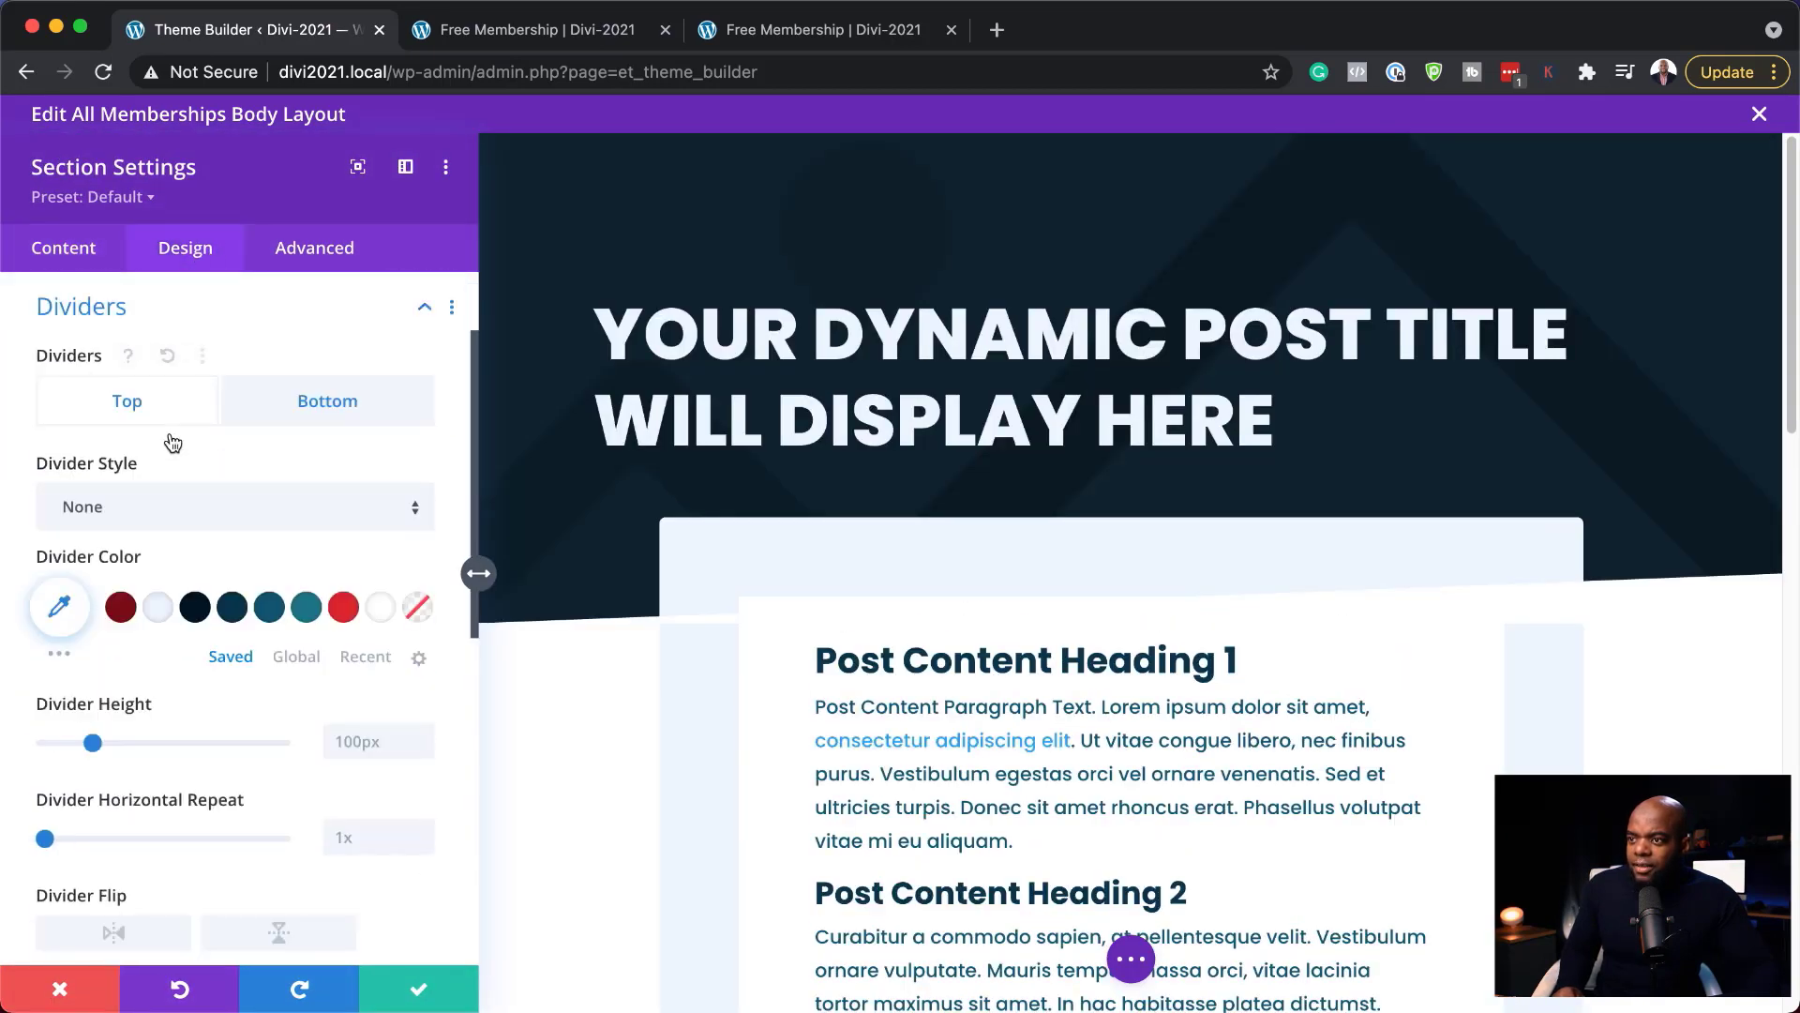
click(349, 403)
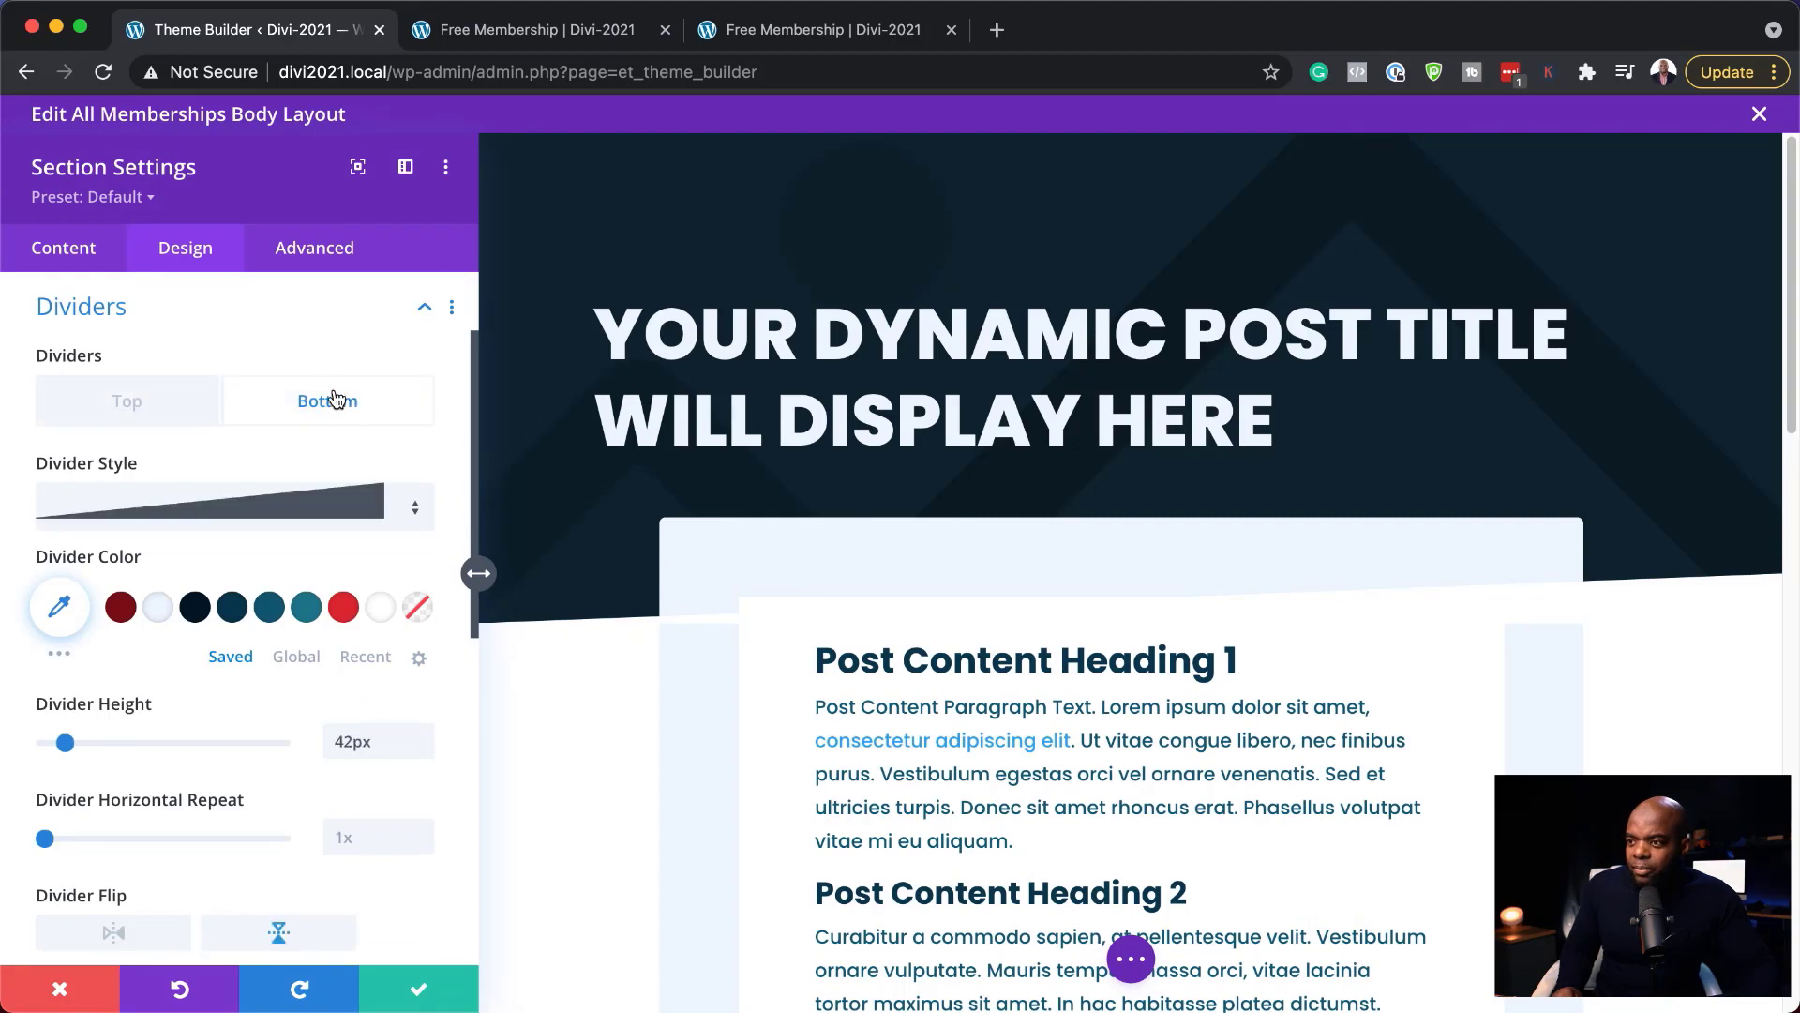
scroll(230, 756, down, 3)
Check how the content box overlaps the slanted header on the live Free Membership page
key(ctrl+Tab)
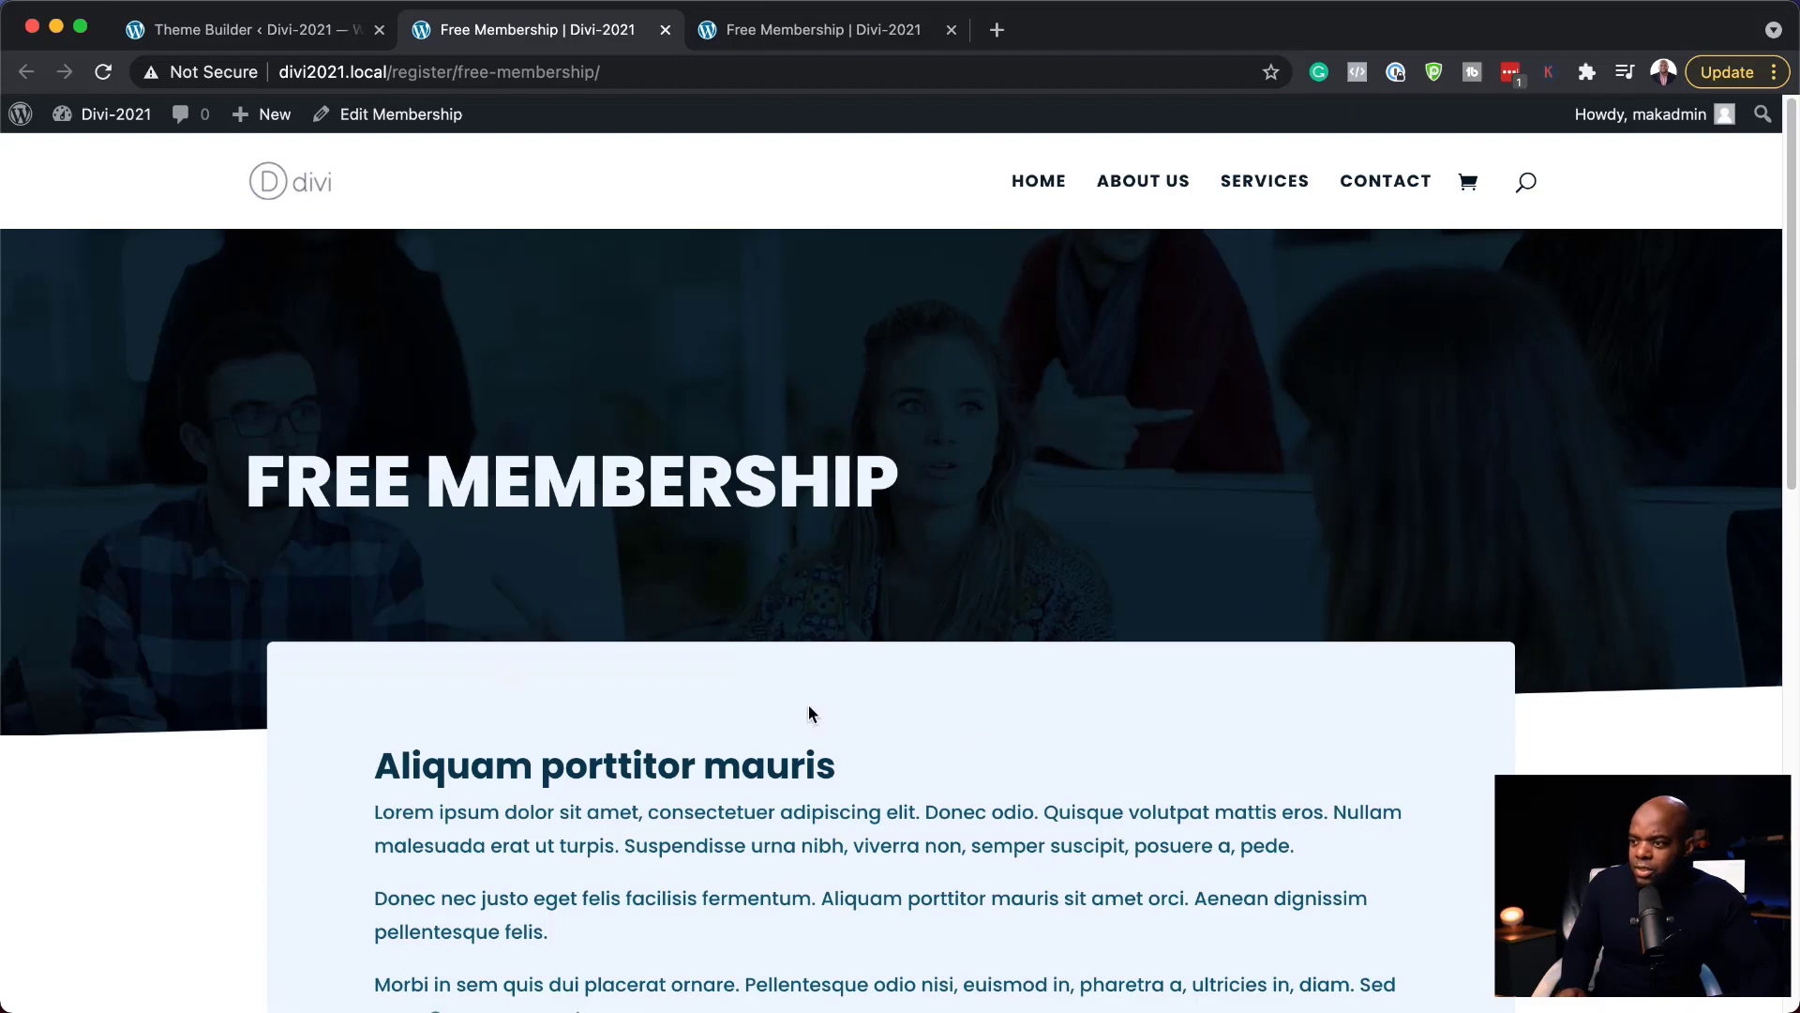
scroll(1143, 825, down, 5)
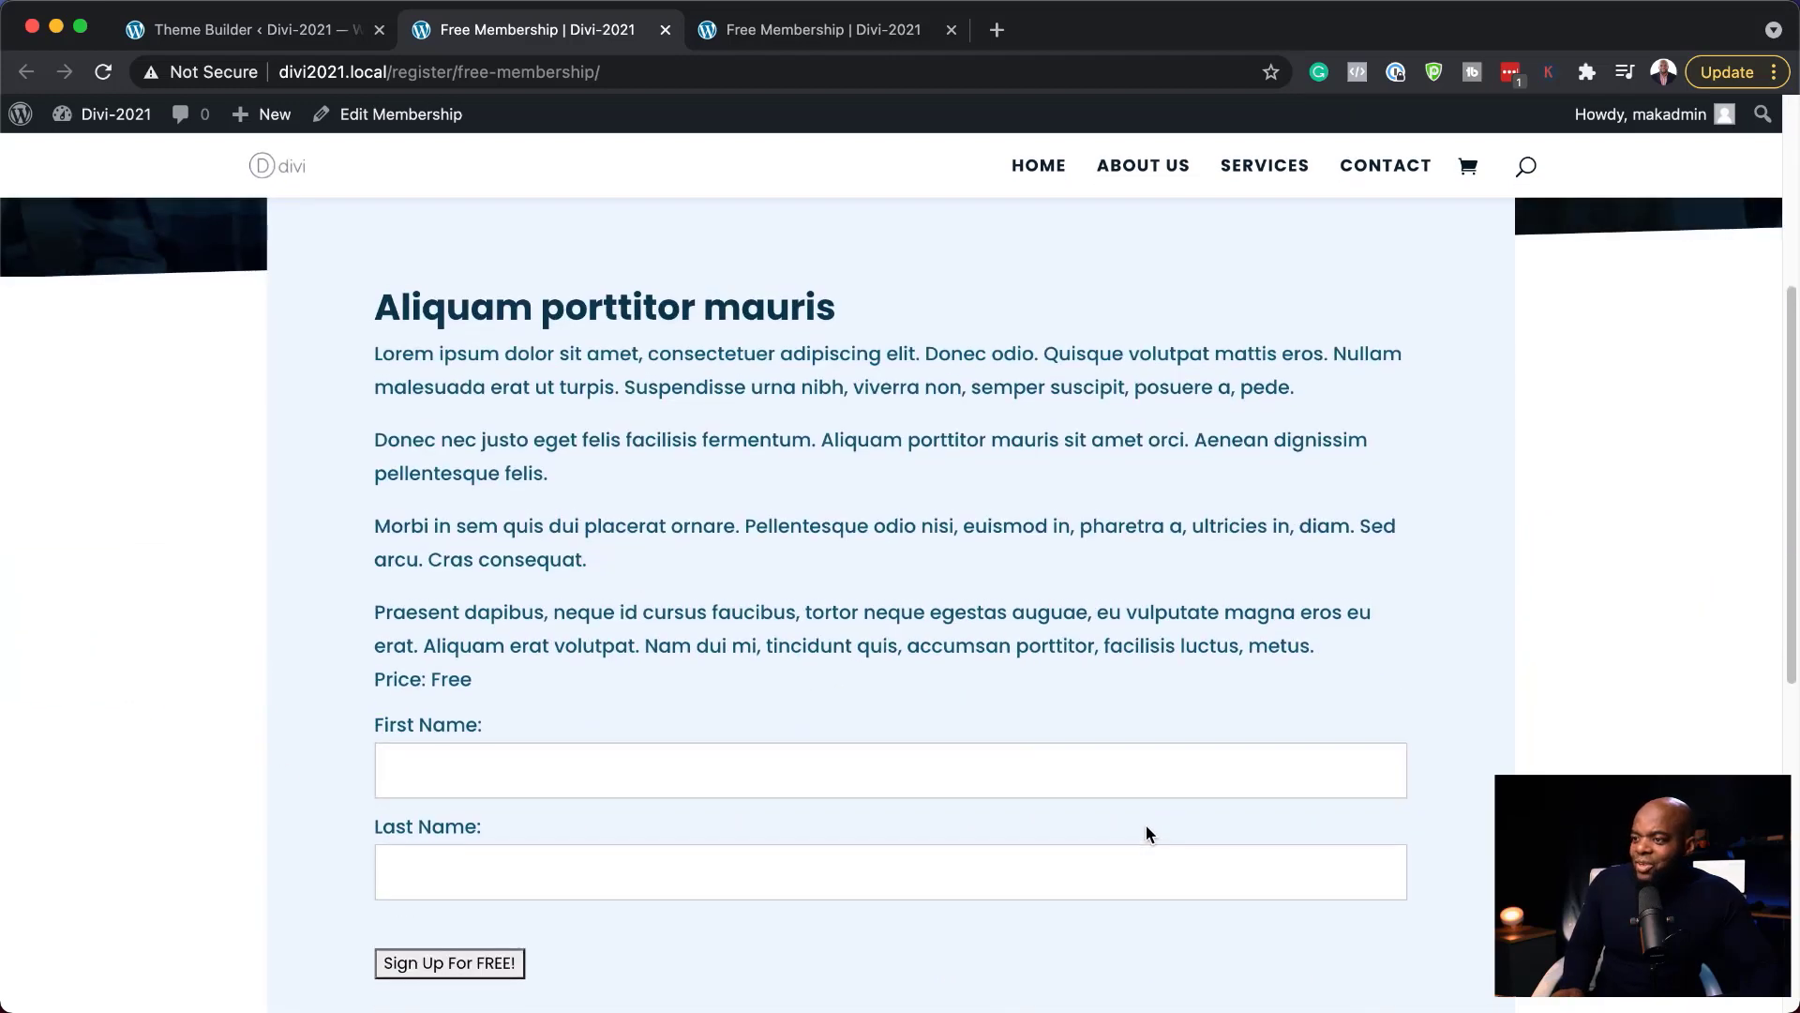
scroll(1146, 824, up, 2)
scroll(1146, 824, up, 5)
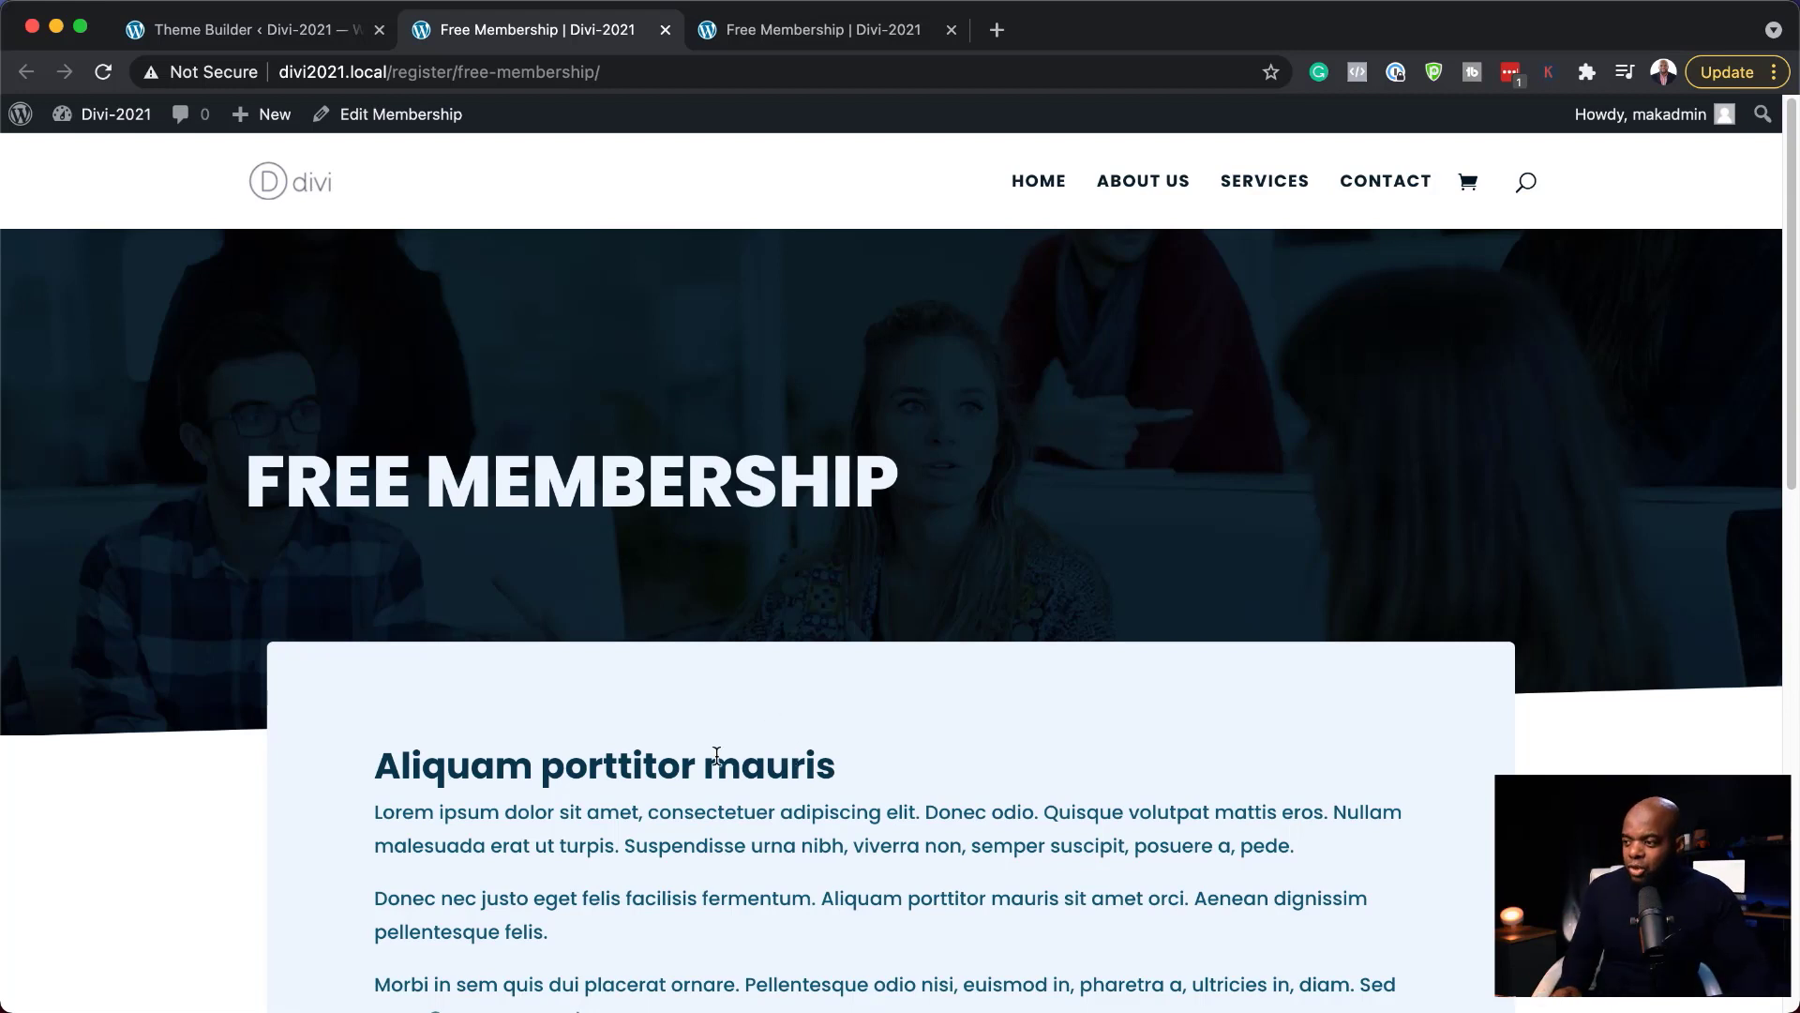
Change the Post Content row in the body layout to a two-column structure of three-fifths and two-fifths
click(246, 38)
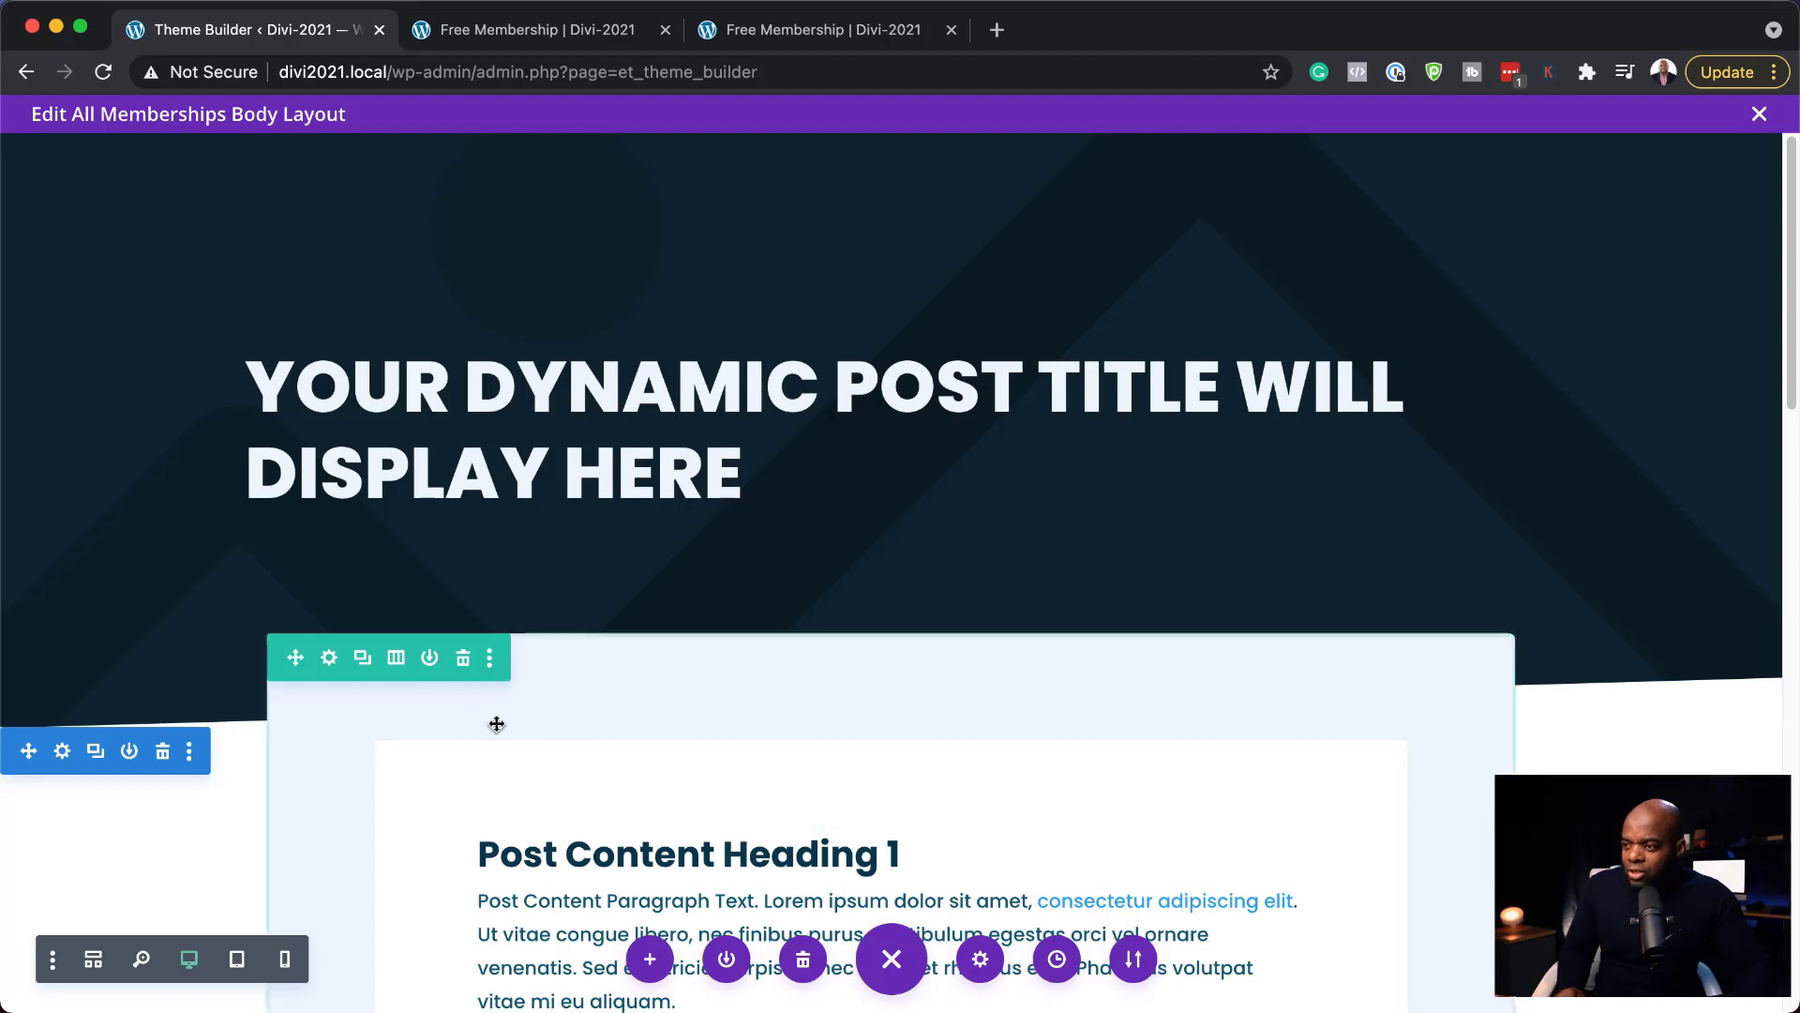
scroll(611, 713, down, 3)
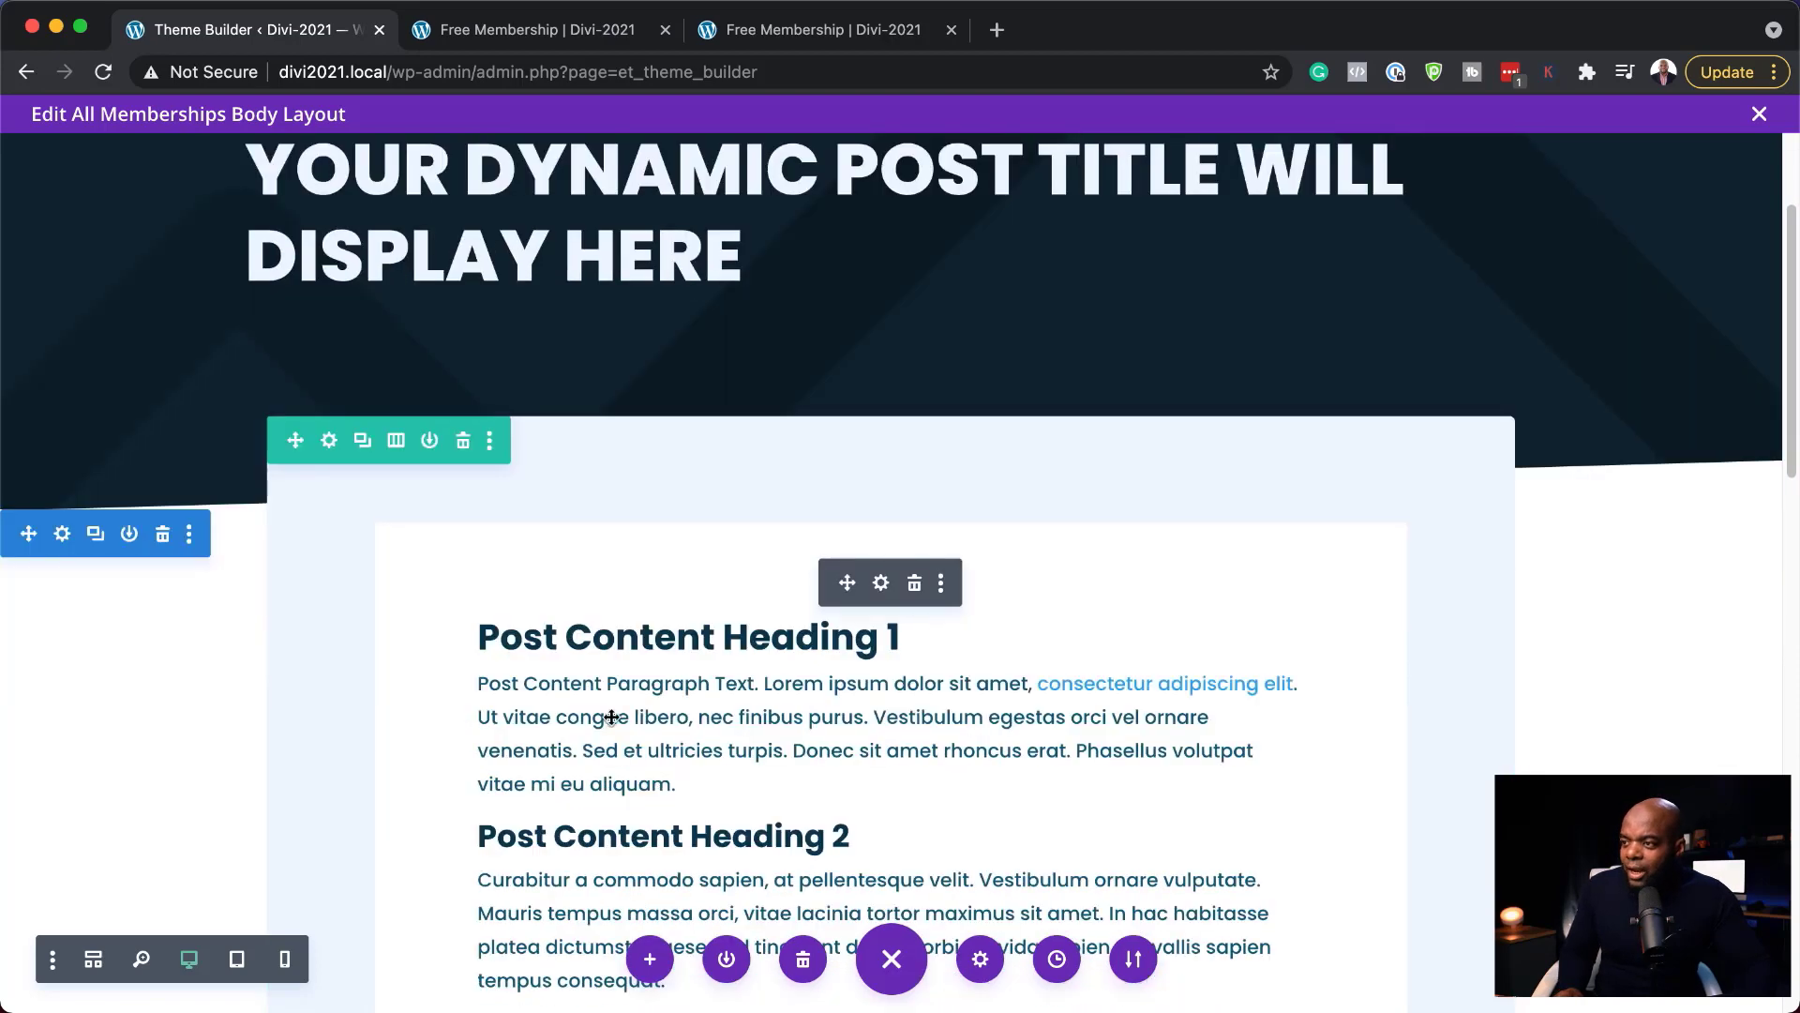
click(397, 443)
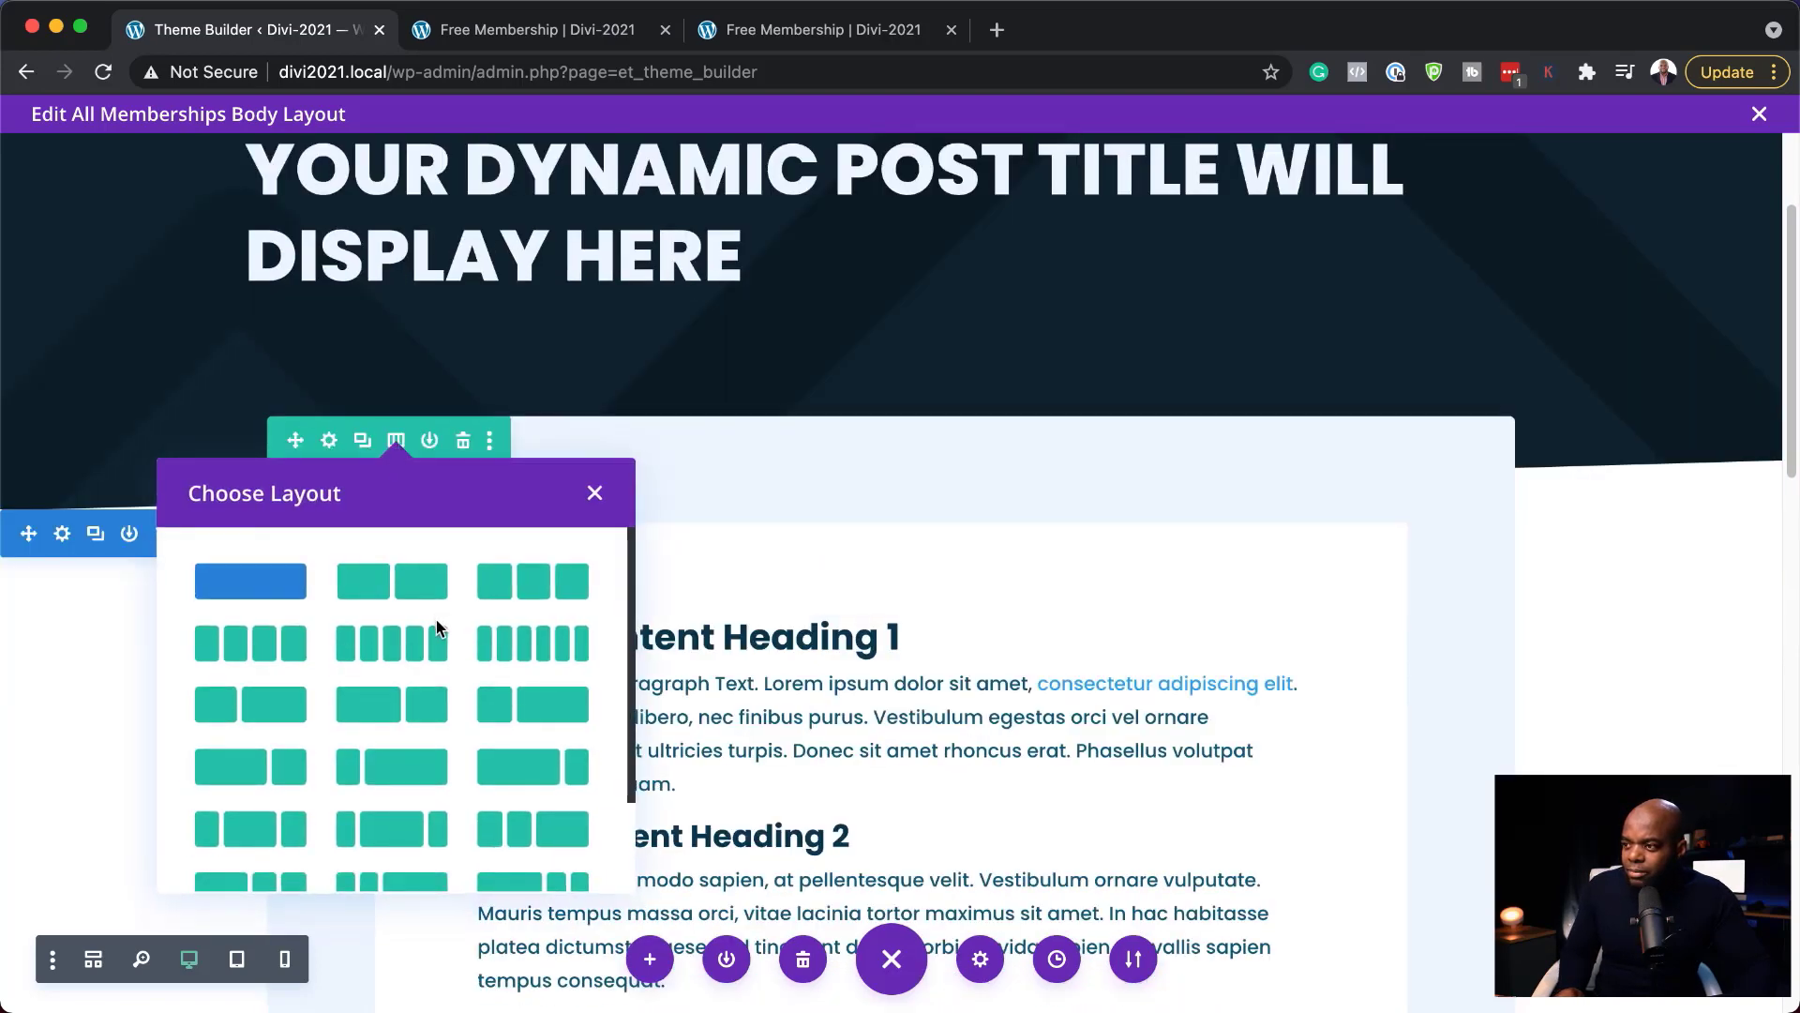
click(434, 717)
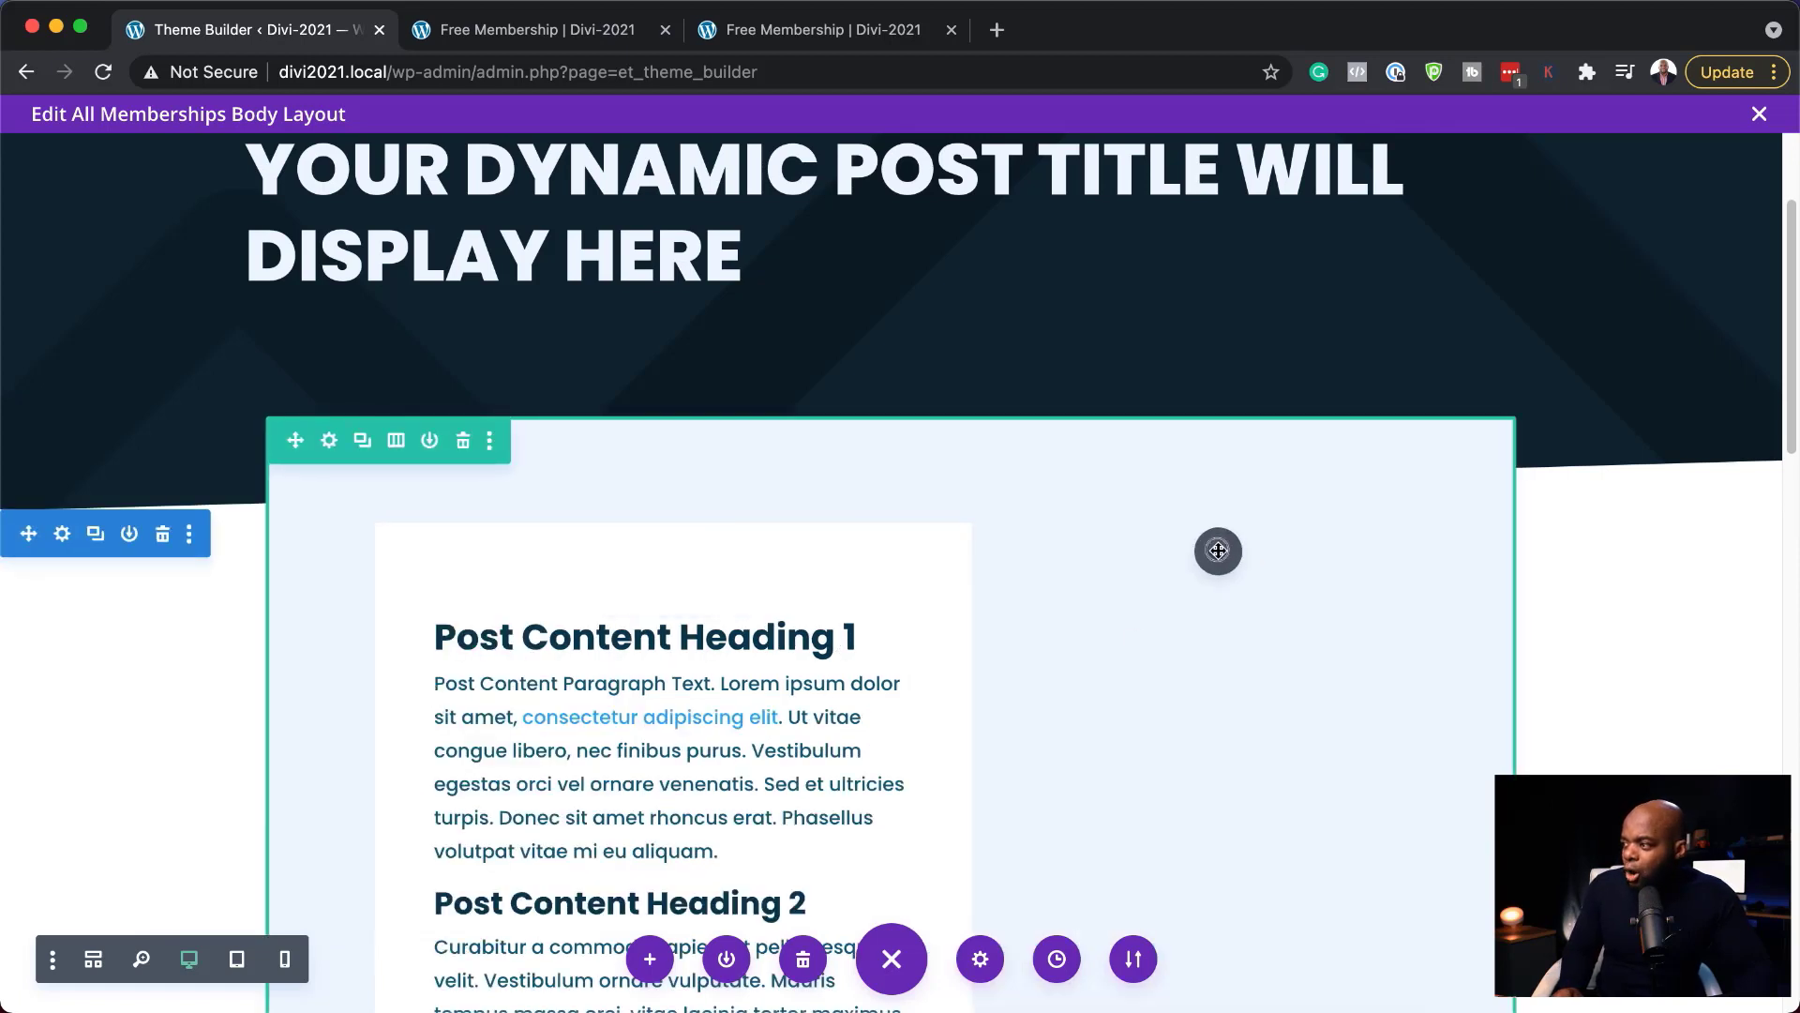
Insert a Video module into the empty narrower column of the Post Content row
click(1218, 550)
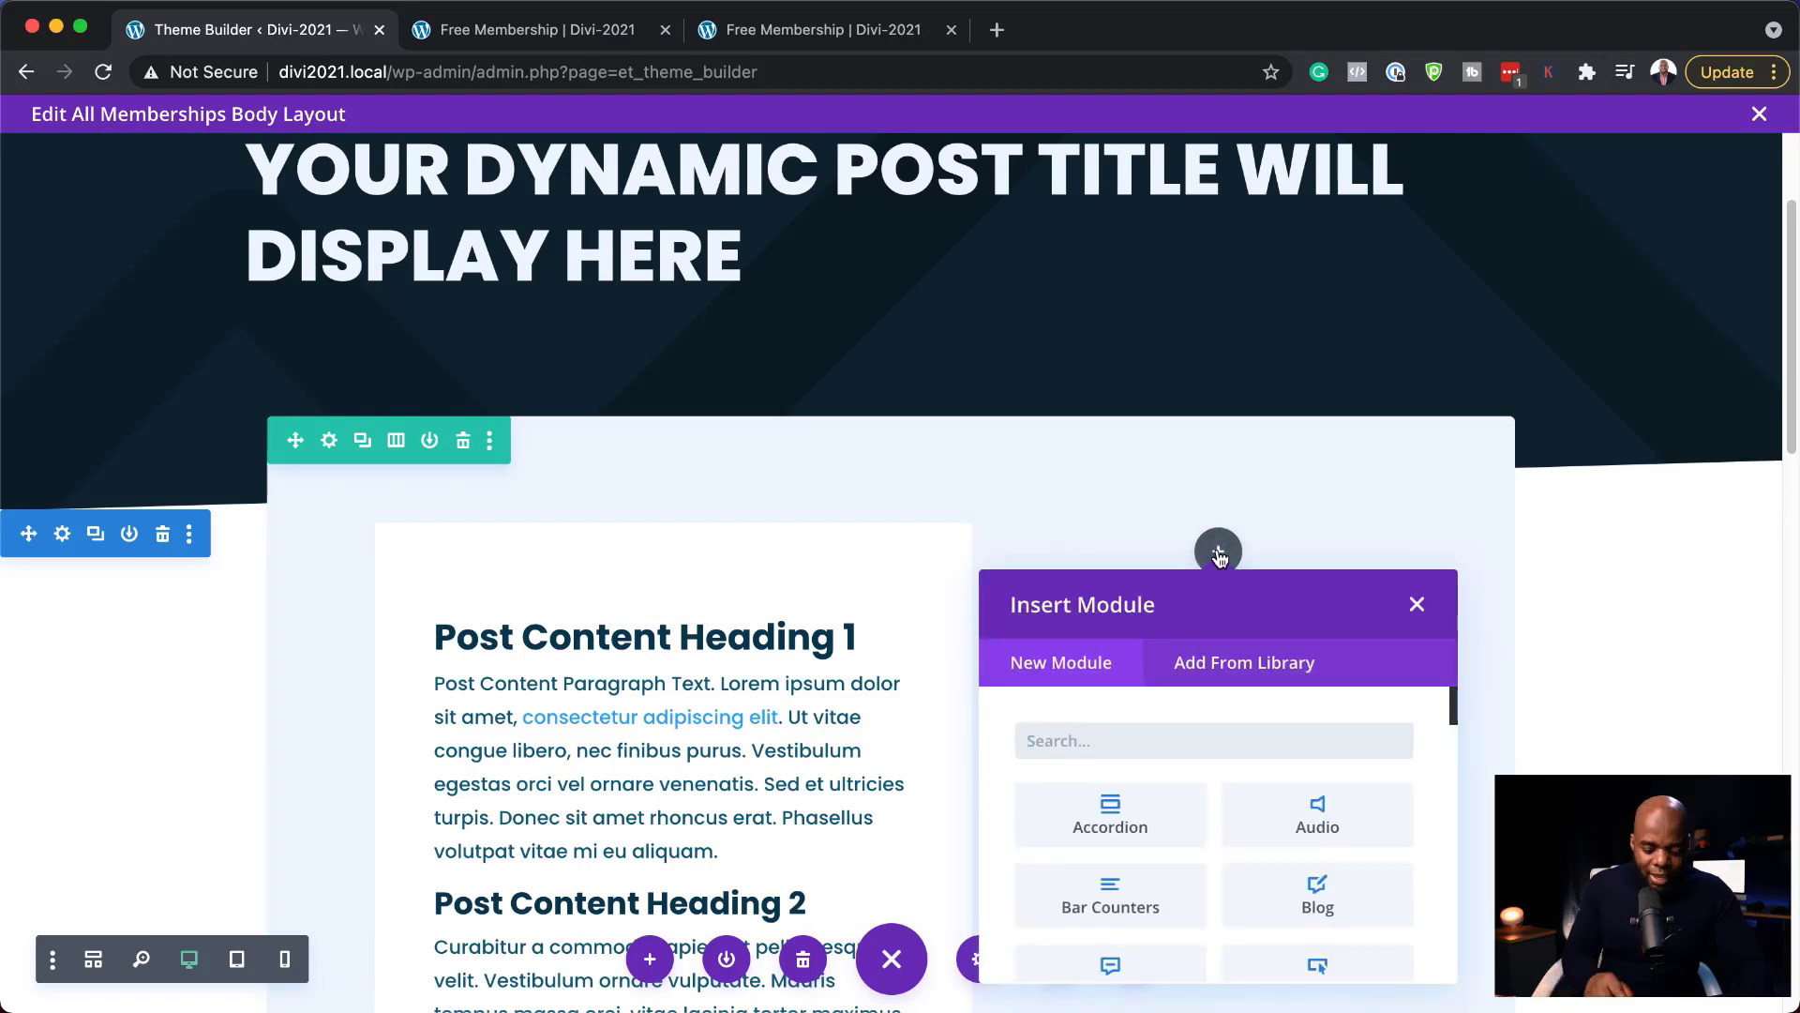
text(video)
click(1174, 821)
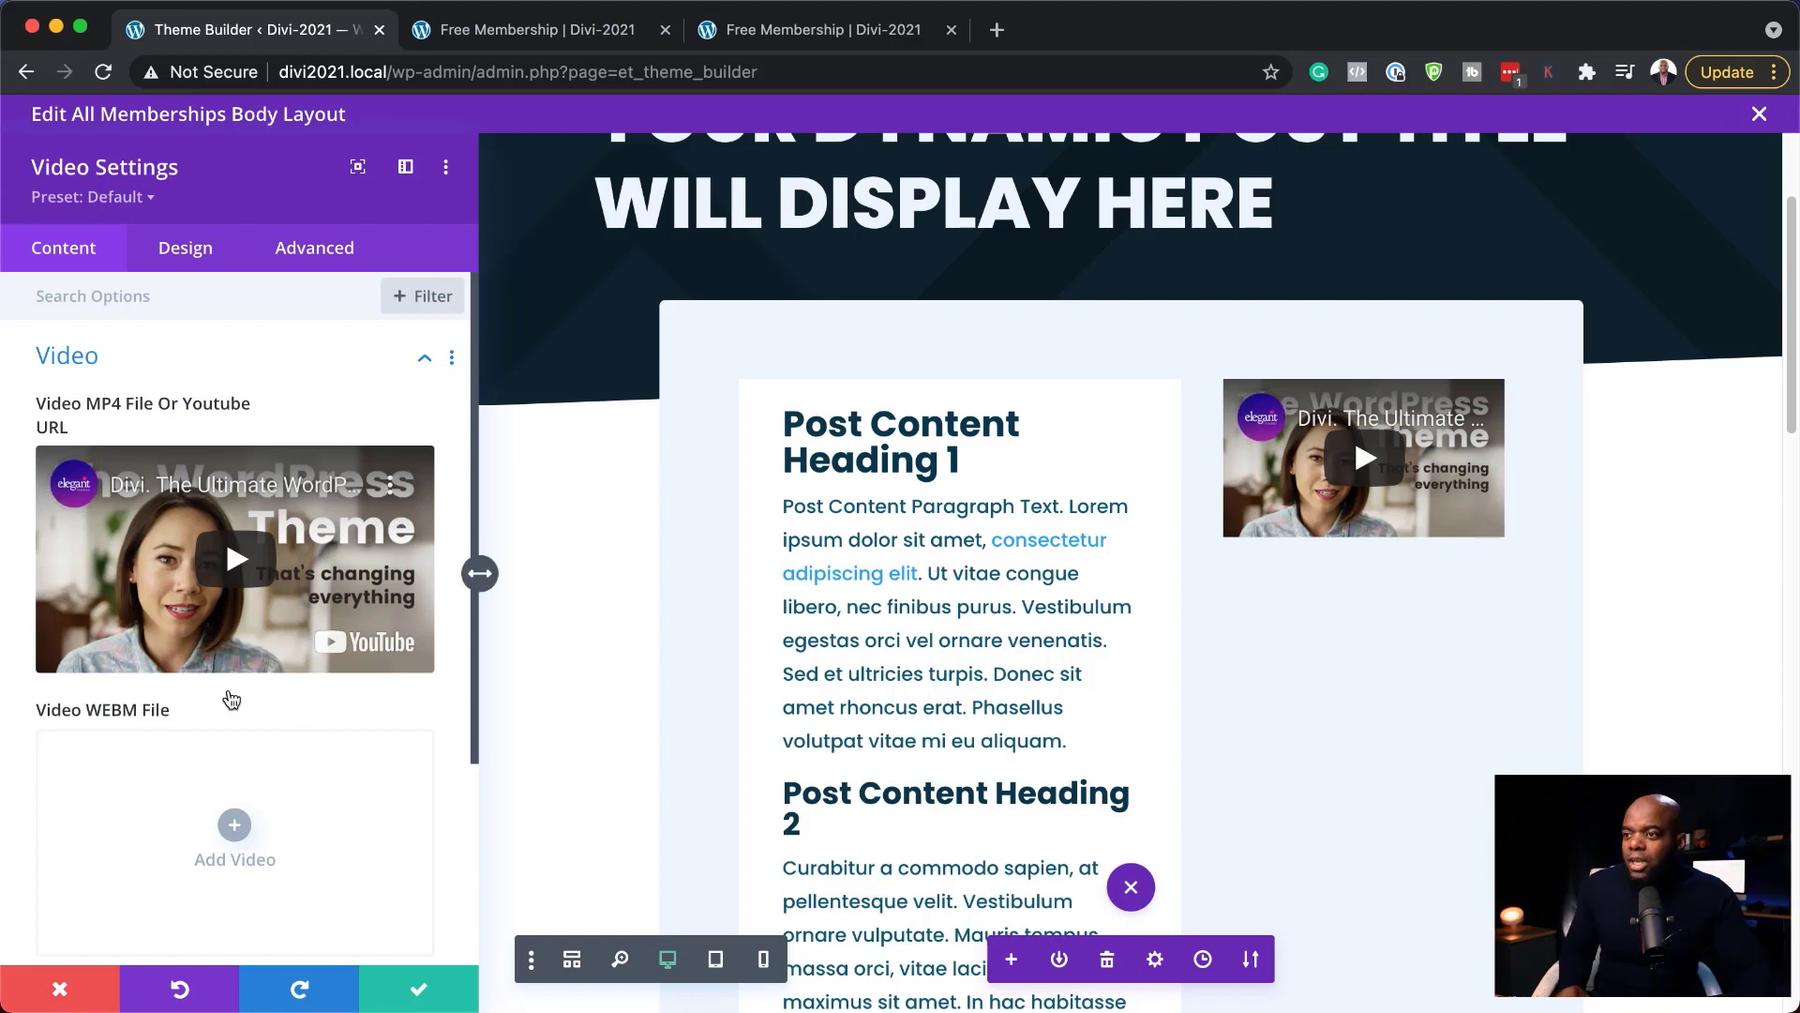
Set the video's overlay image to the media library photo of two people sitting on a car
scroll(375, 816, down, 5)
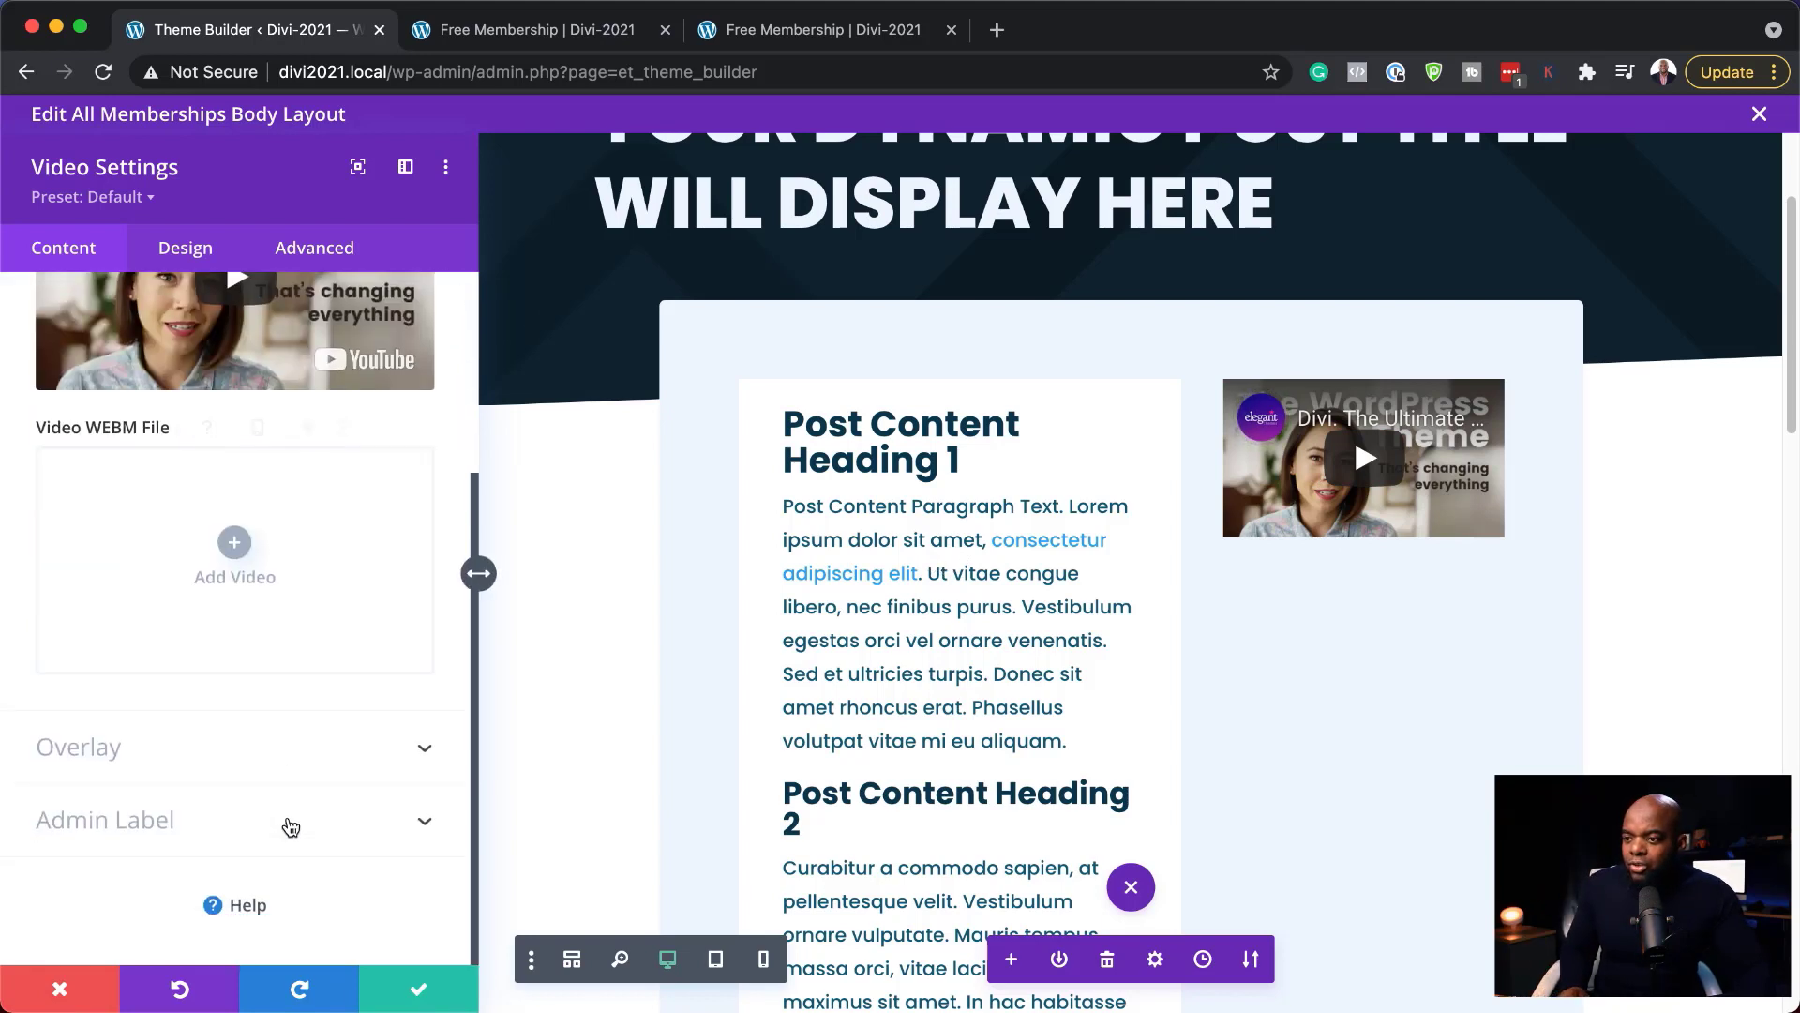
click(226, 757)
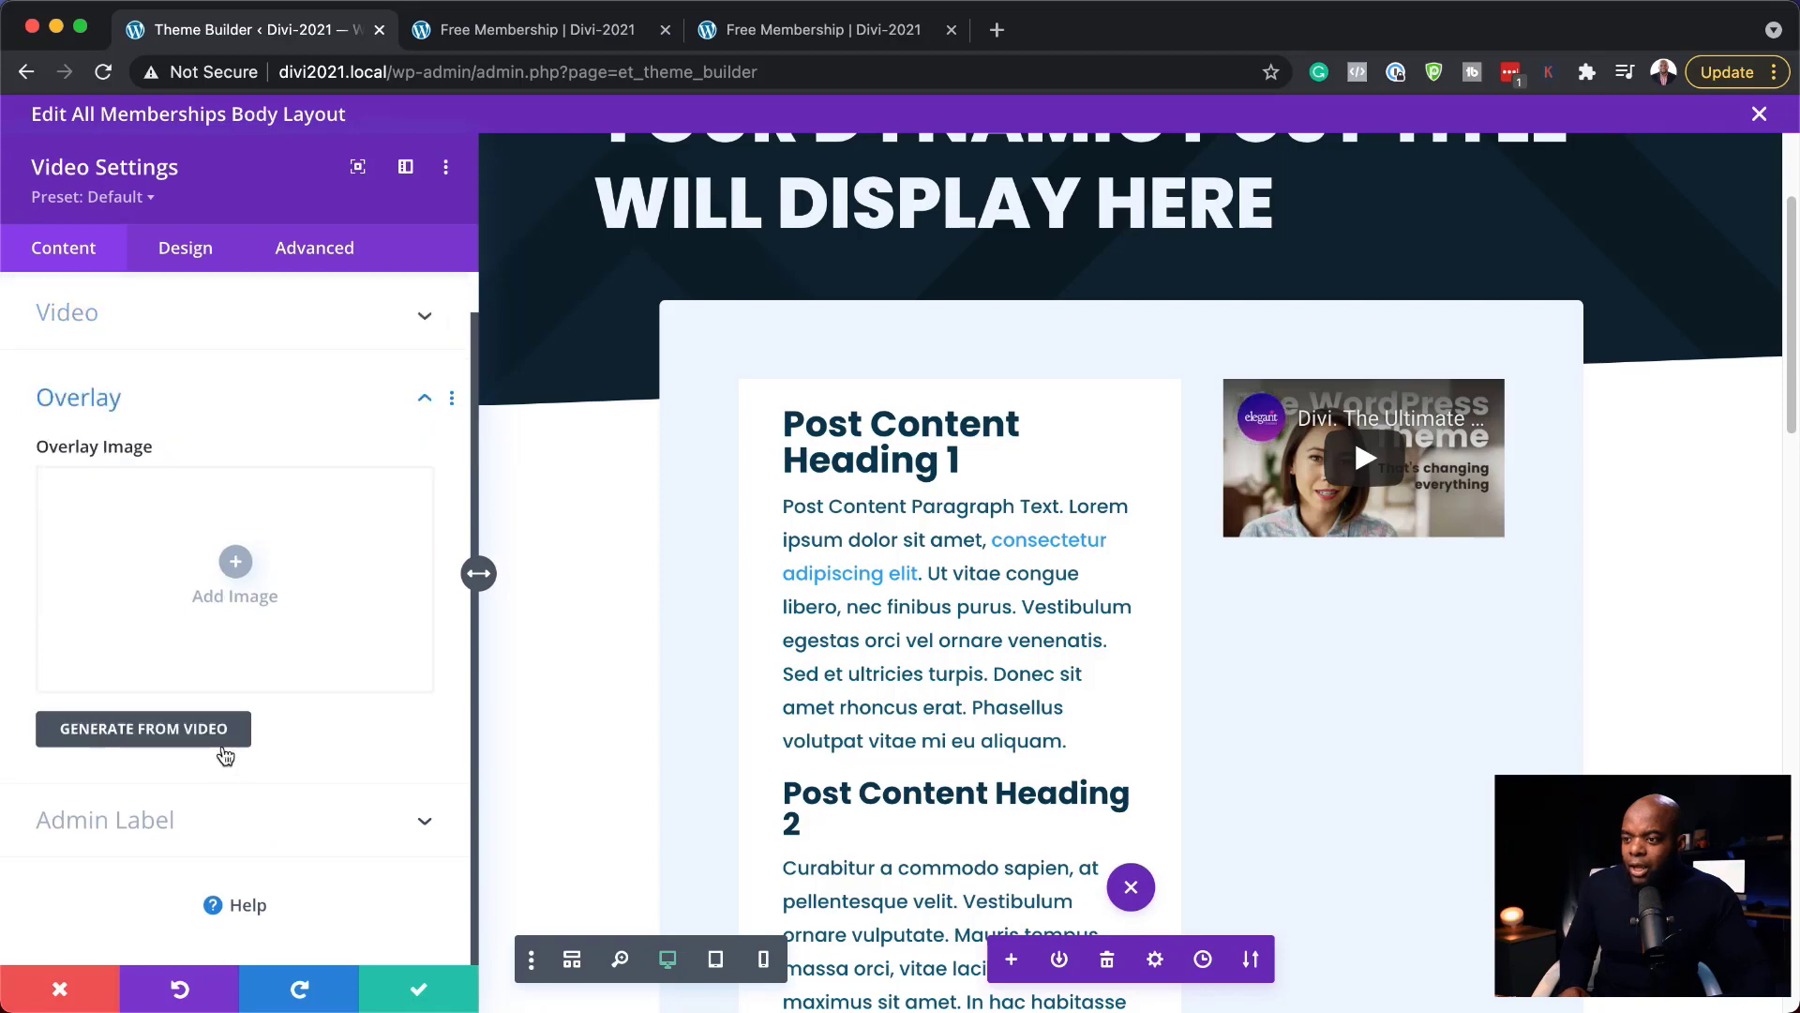
click(240, 562)
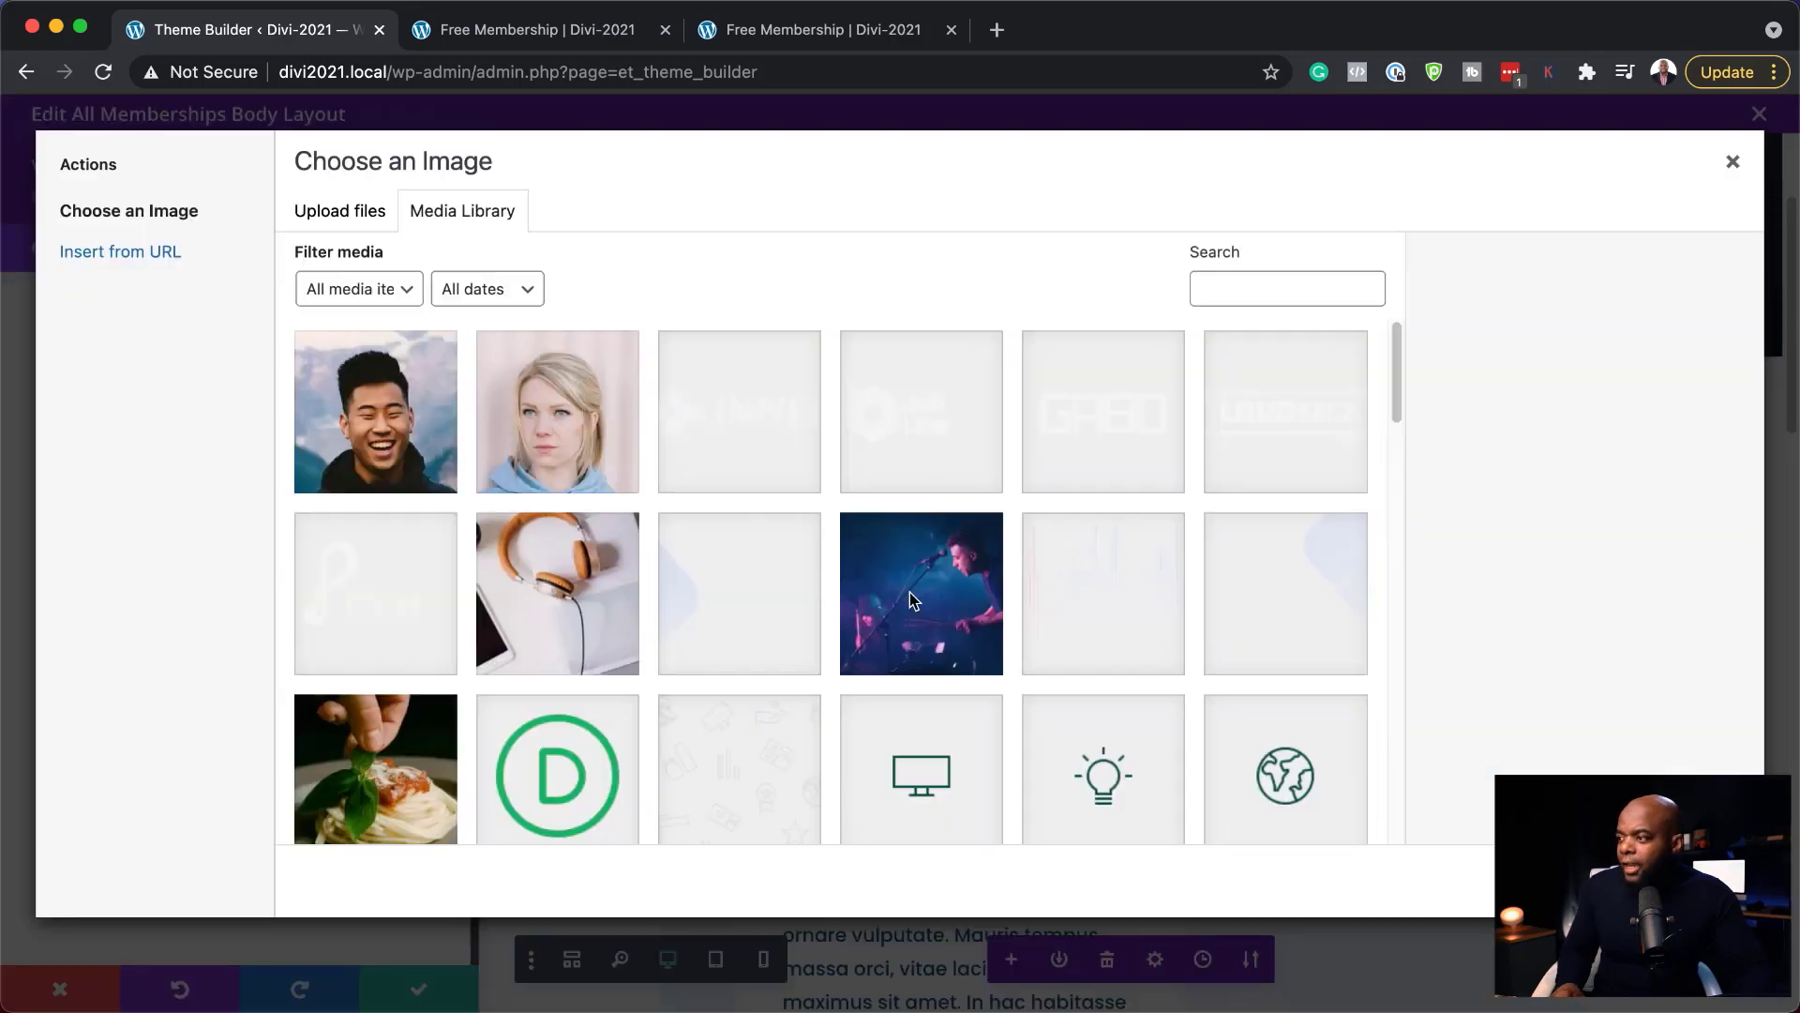
scroll(911, 598, down, 4)
scroll(912, 601, down, 15)
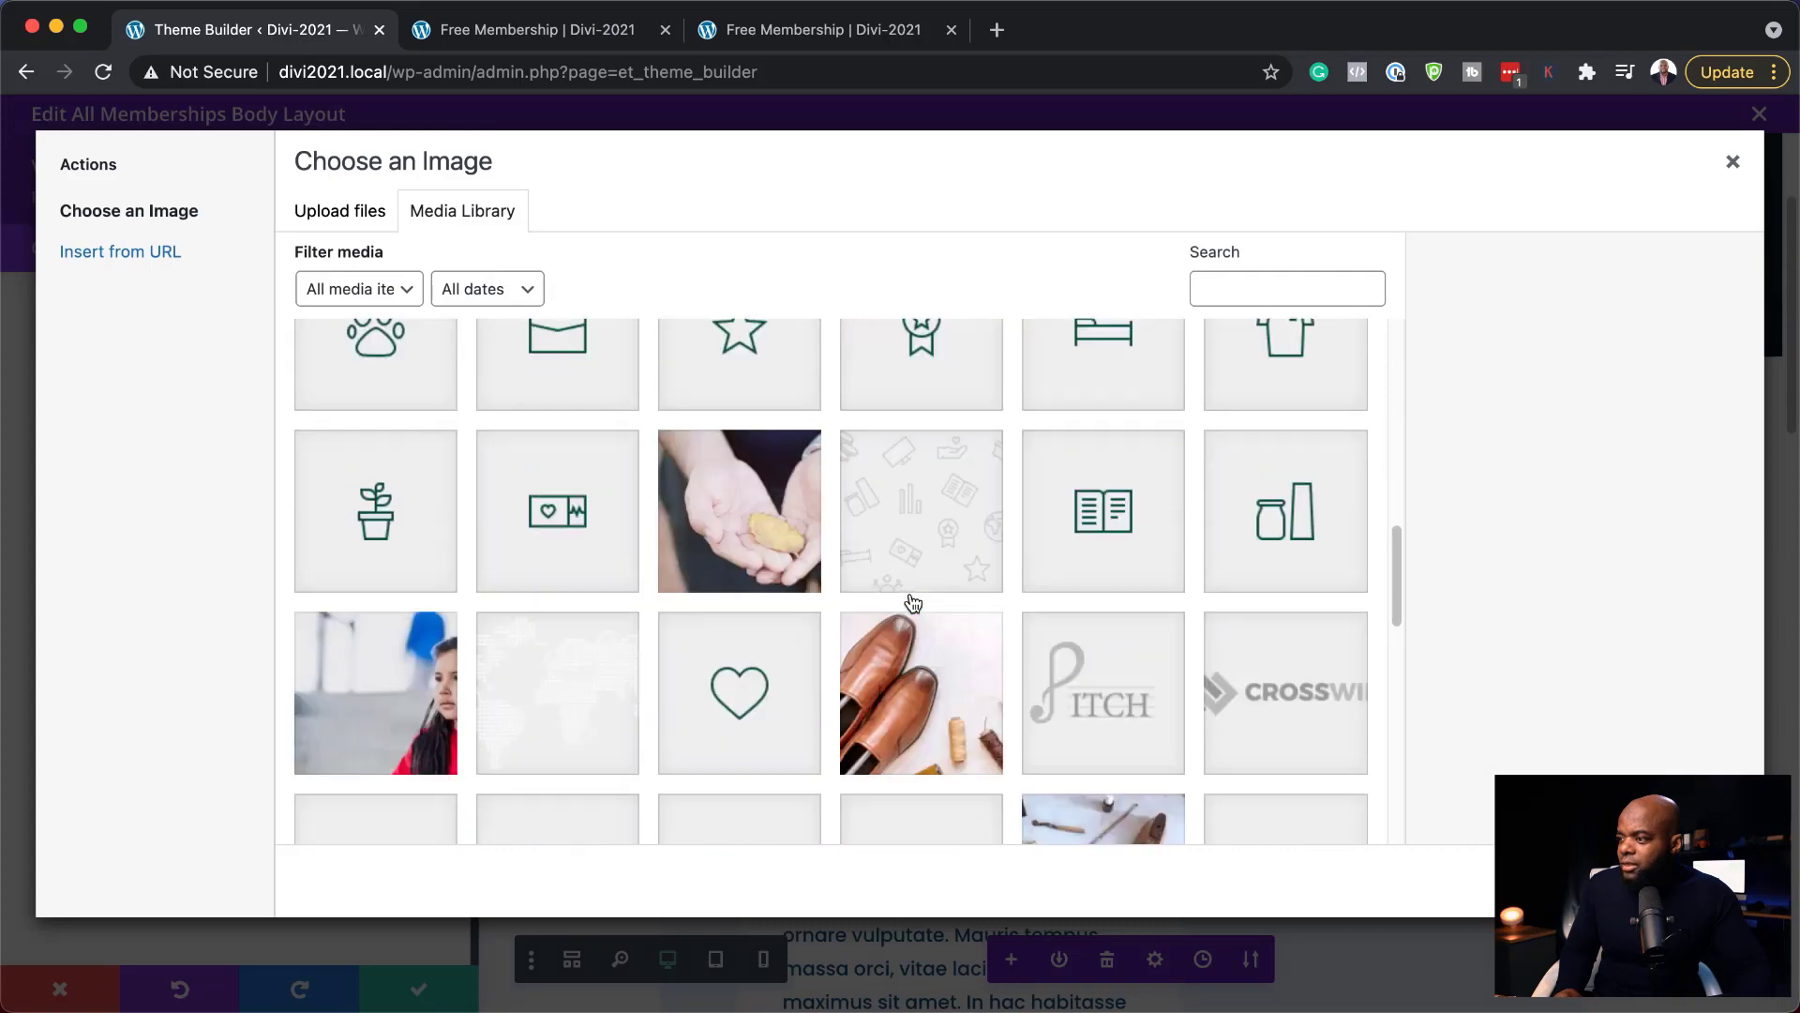
scroll(912, 601, down, 10)
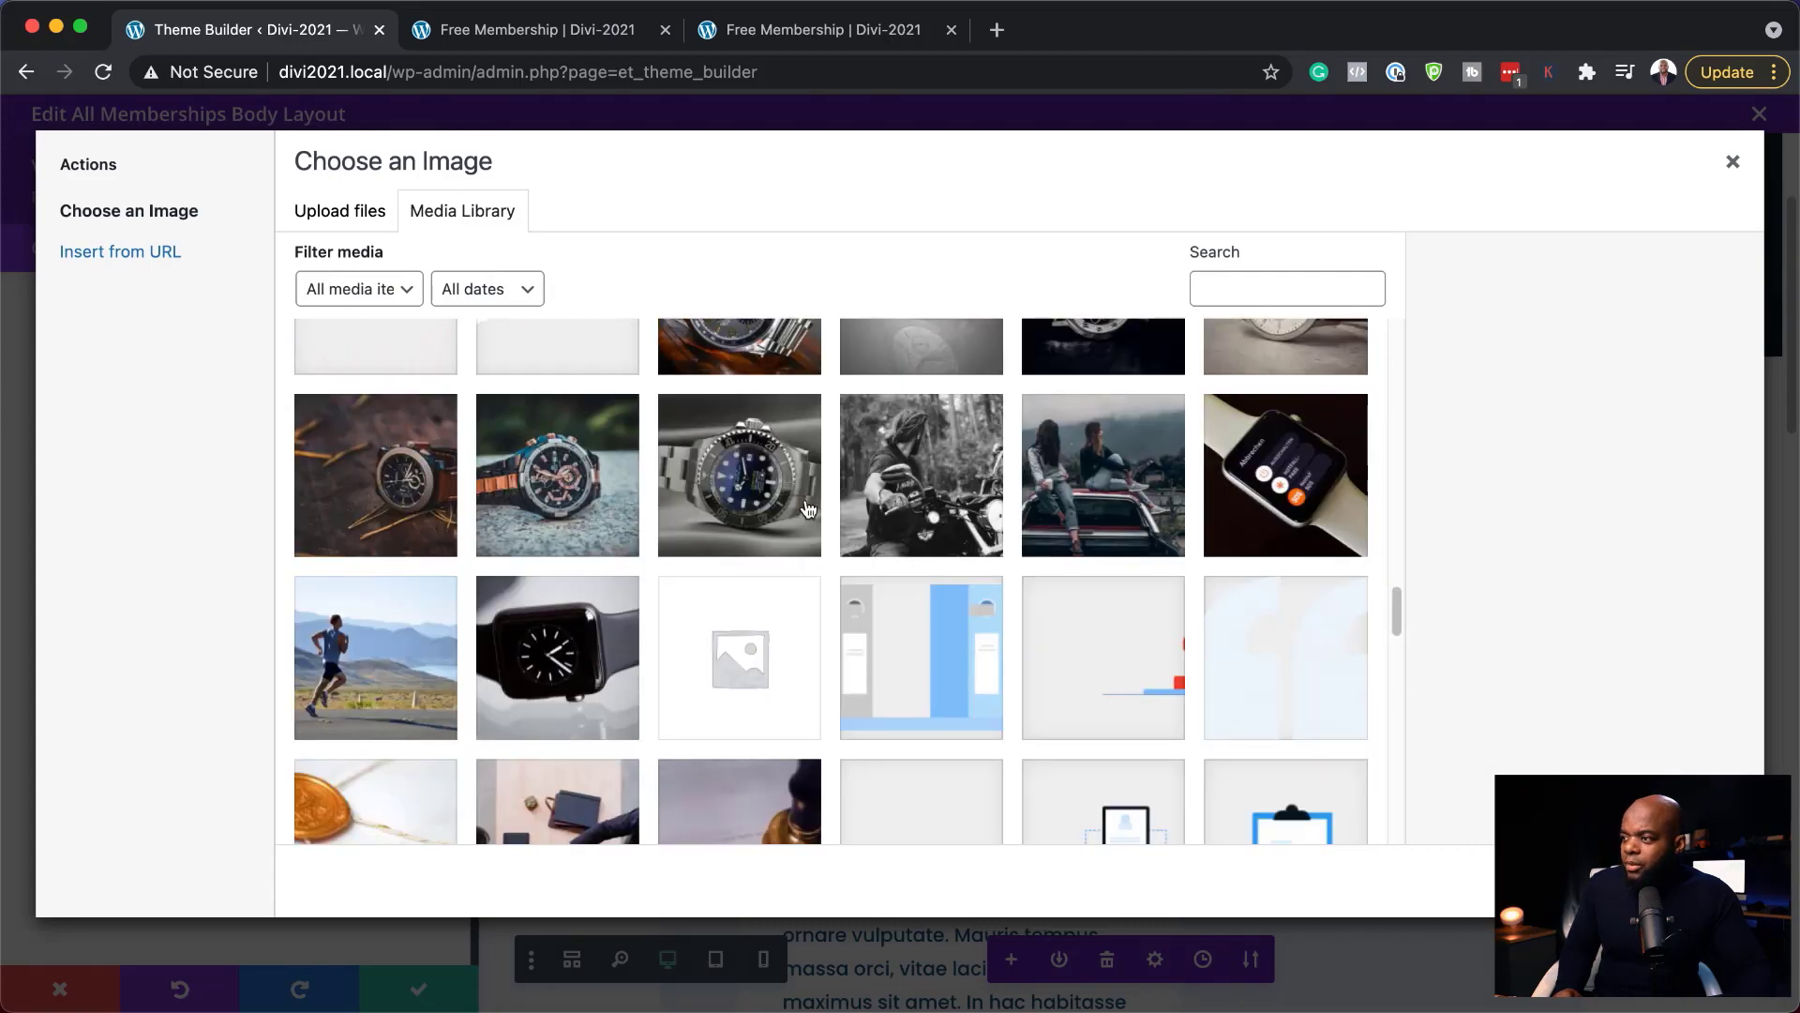
click(1136, 481)
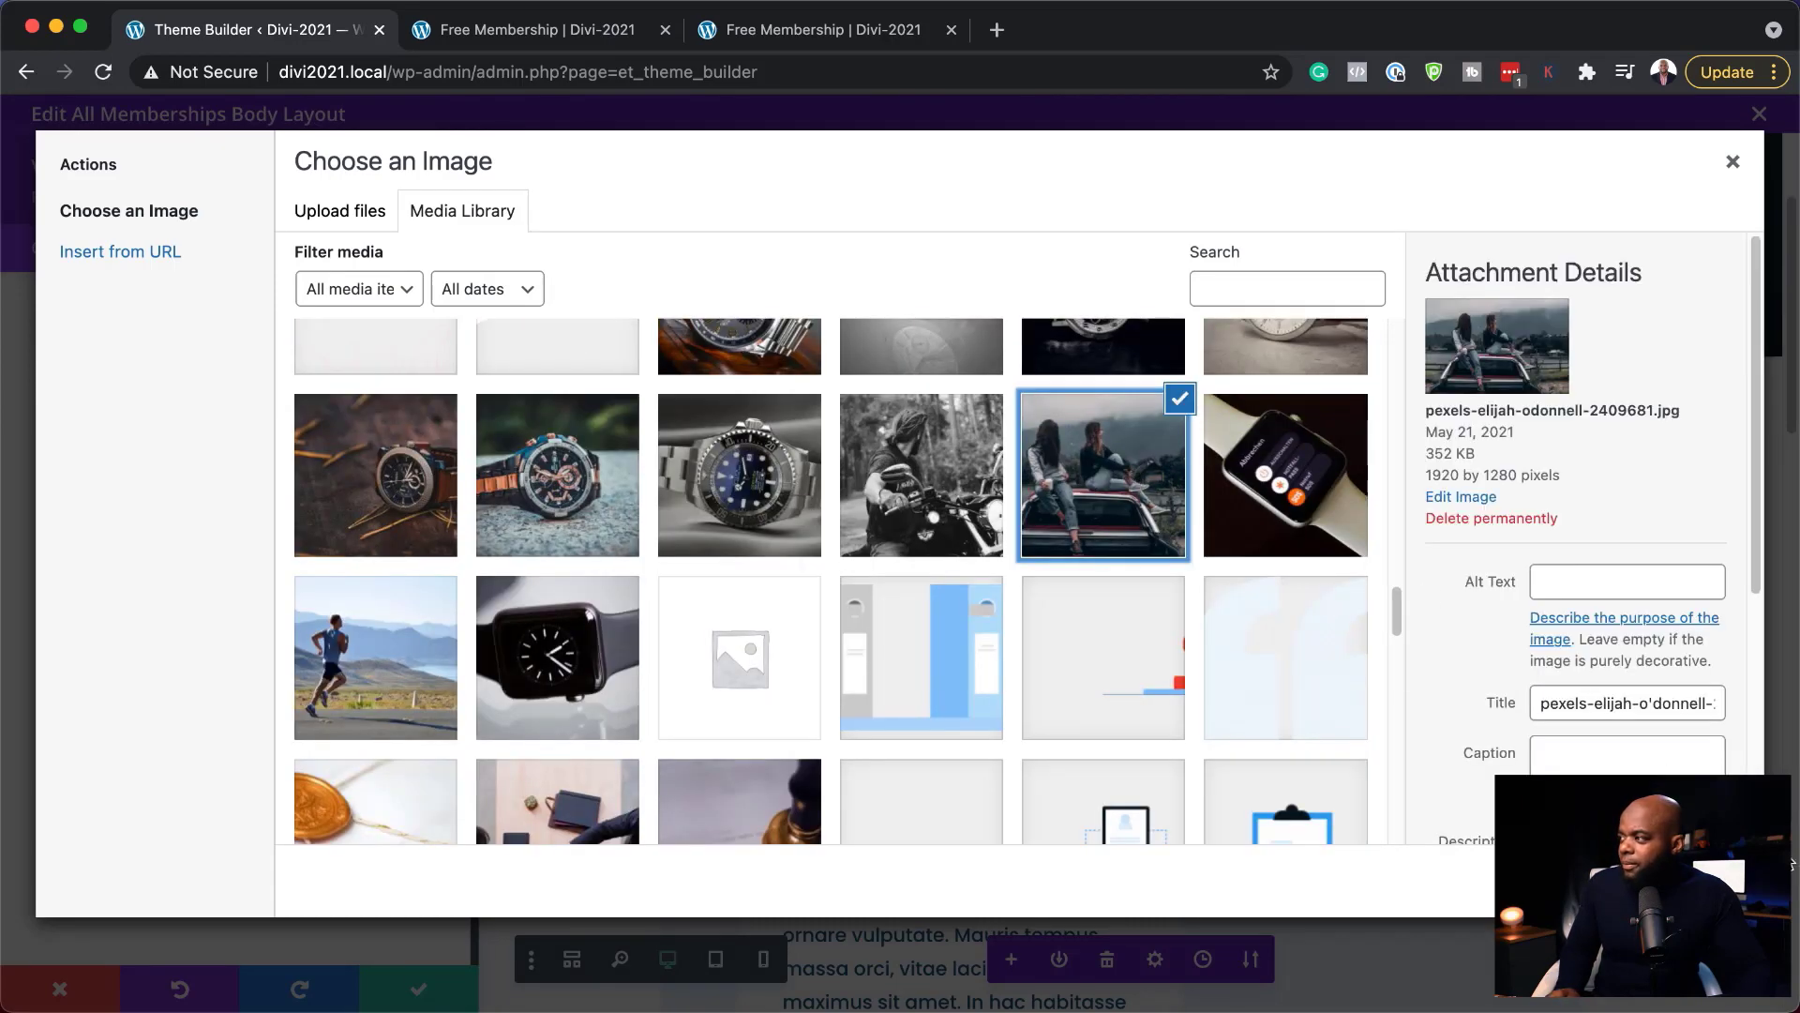
click(1687, 880)
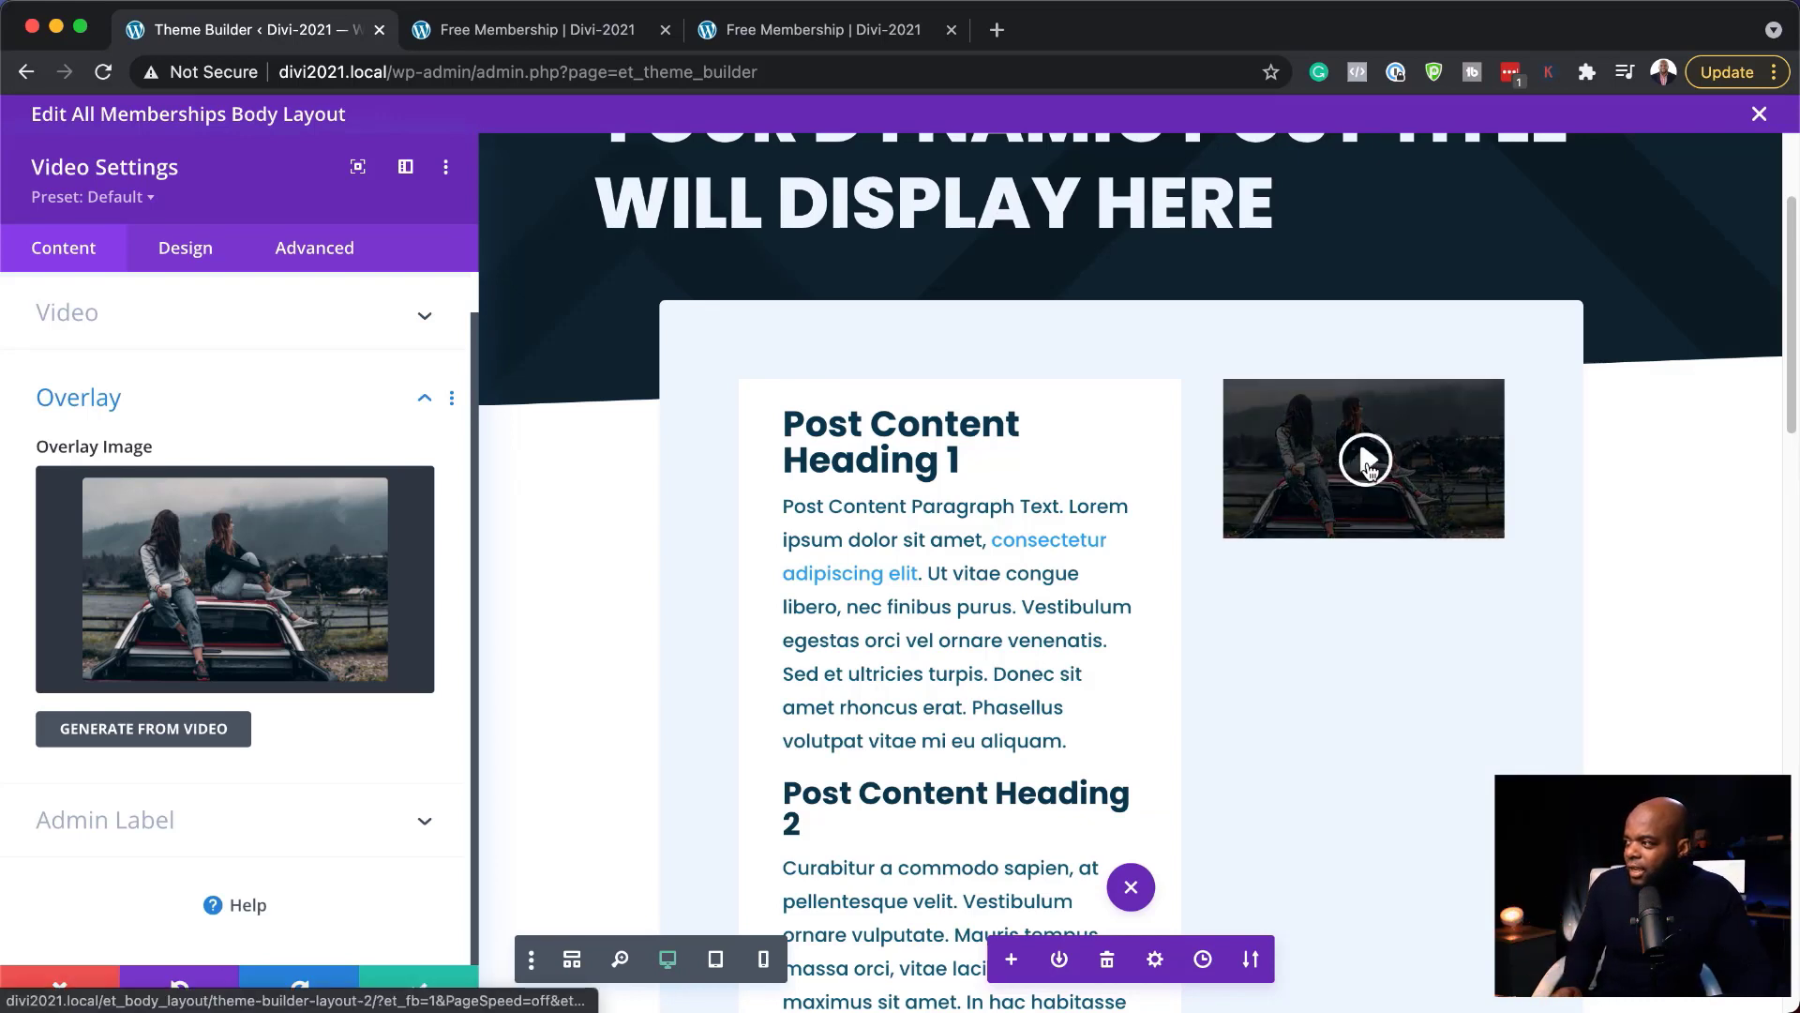
Enable a custom play icon size for the video, set it to 41px and save the module settings
click(185, 249)
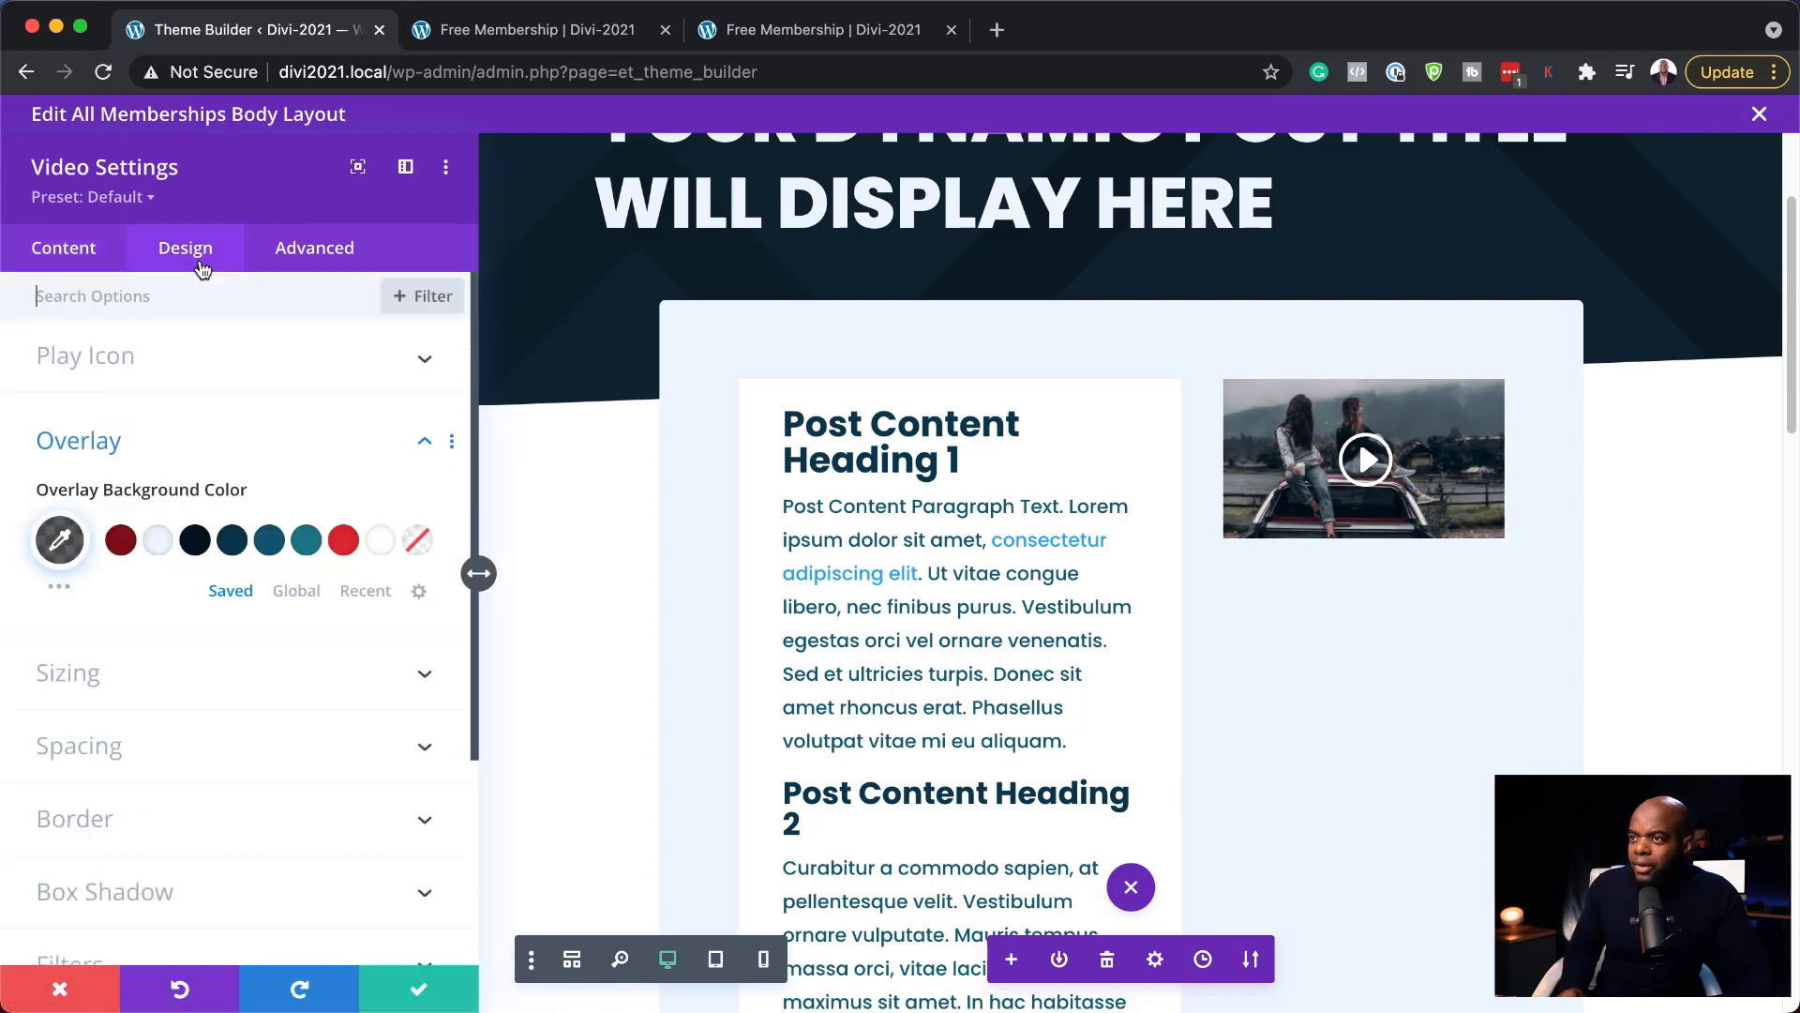
click(134, 368)
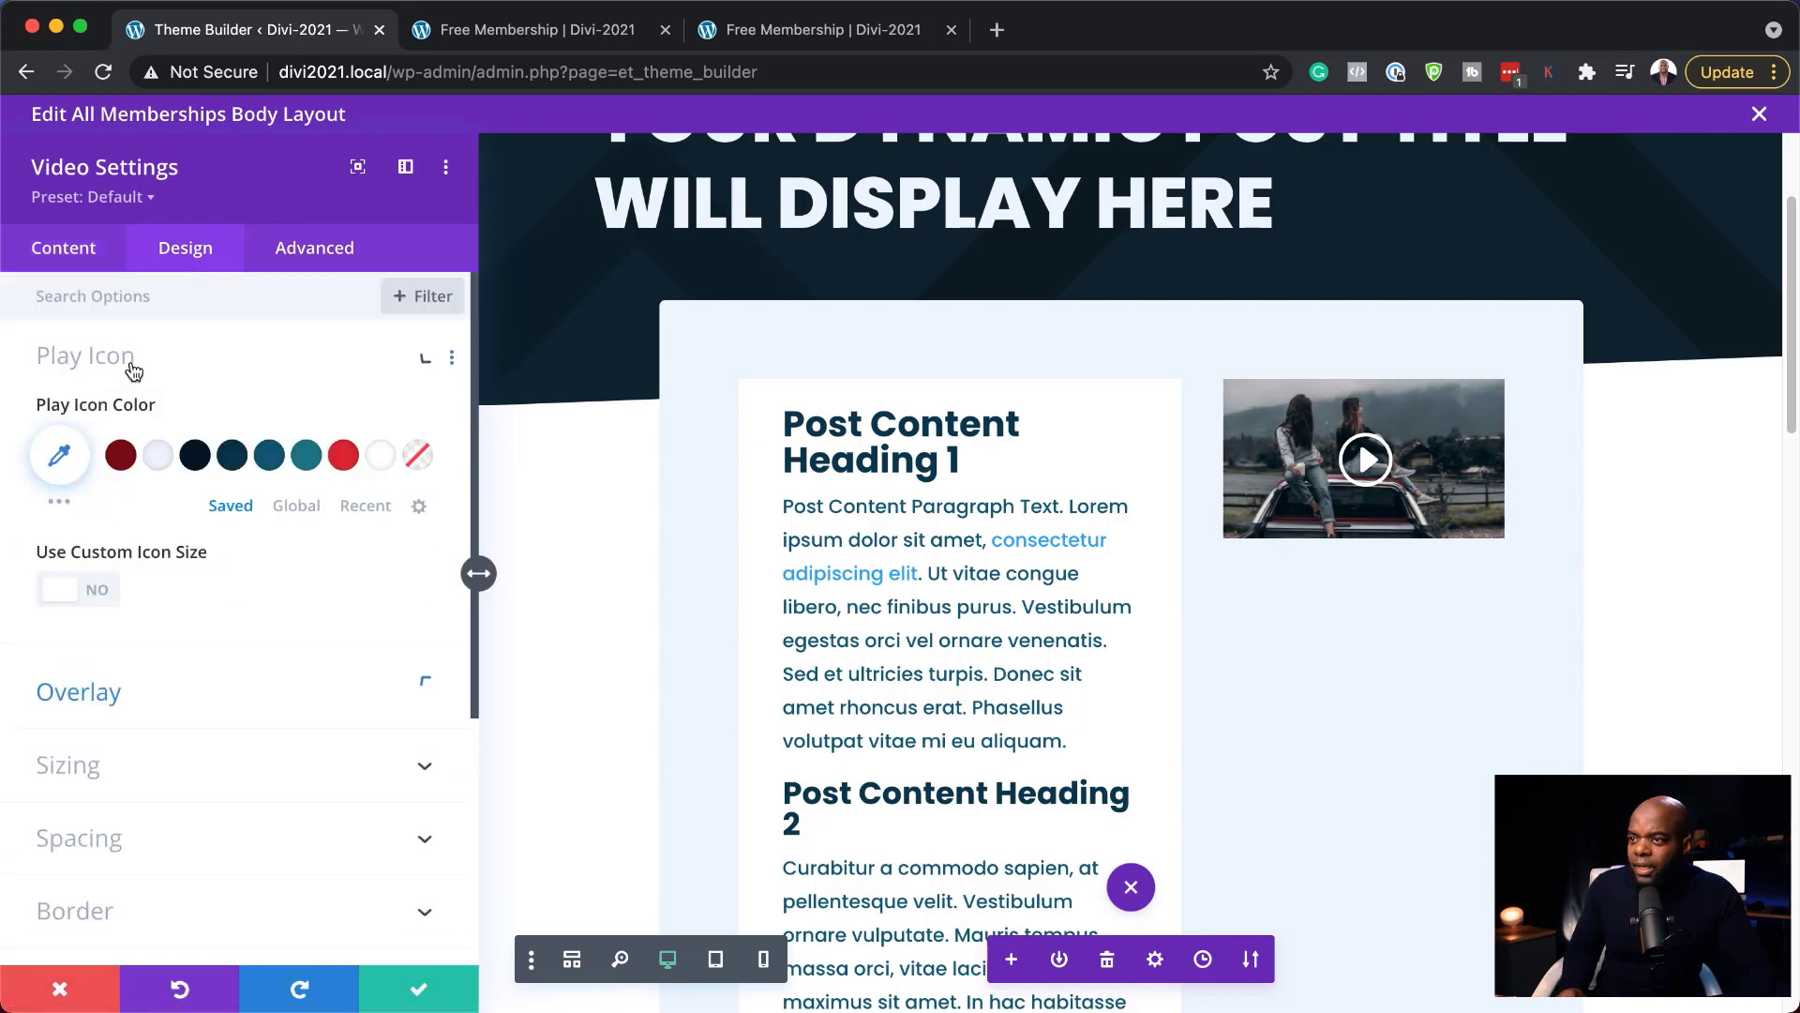
click(97, 591)
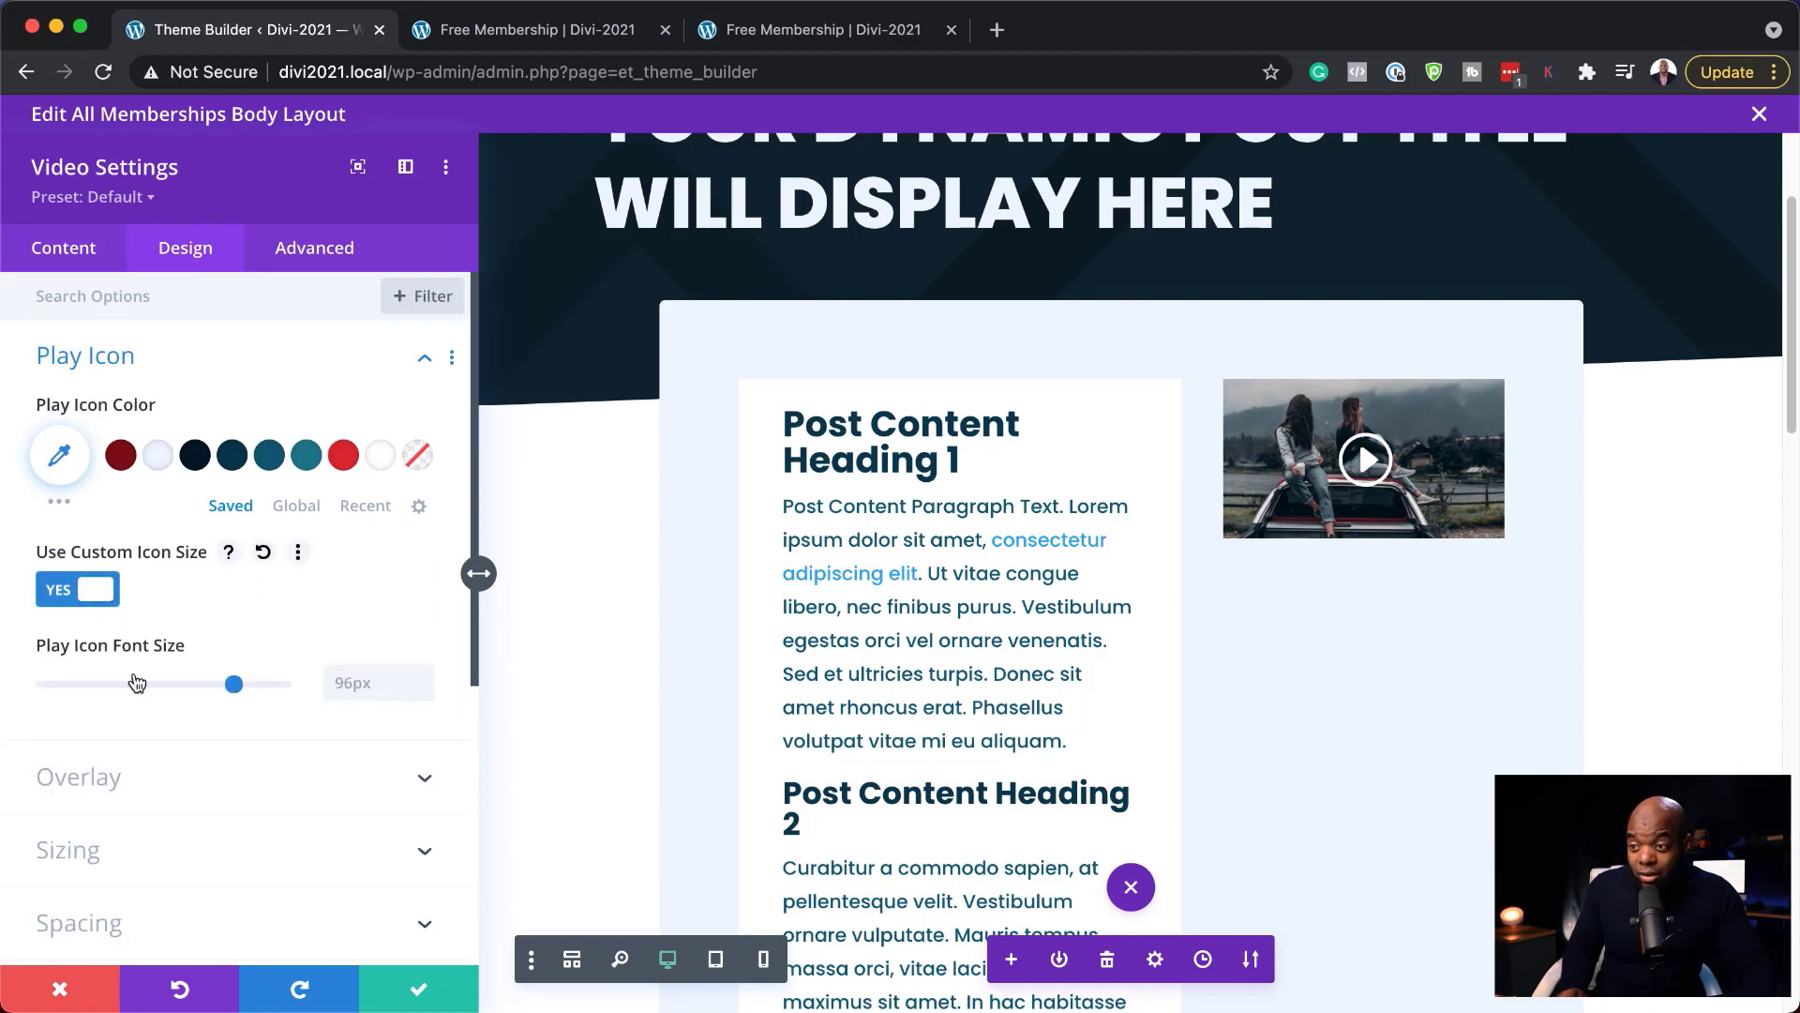
drag(233, 683, 125, 694)
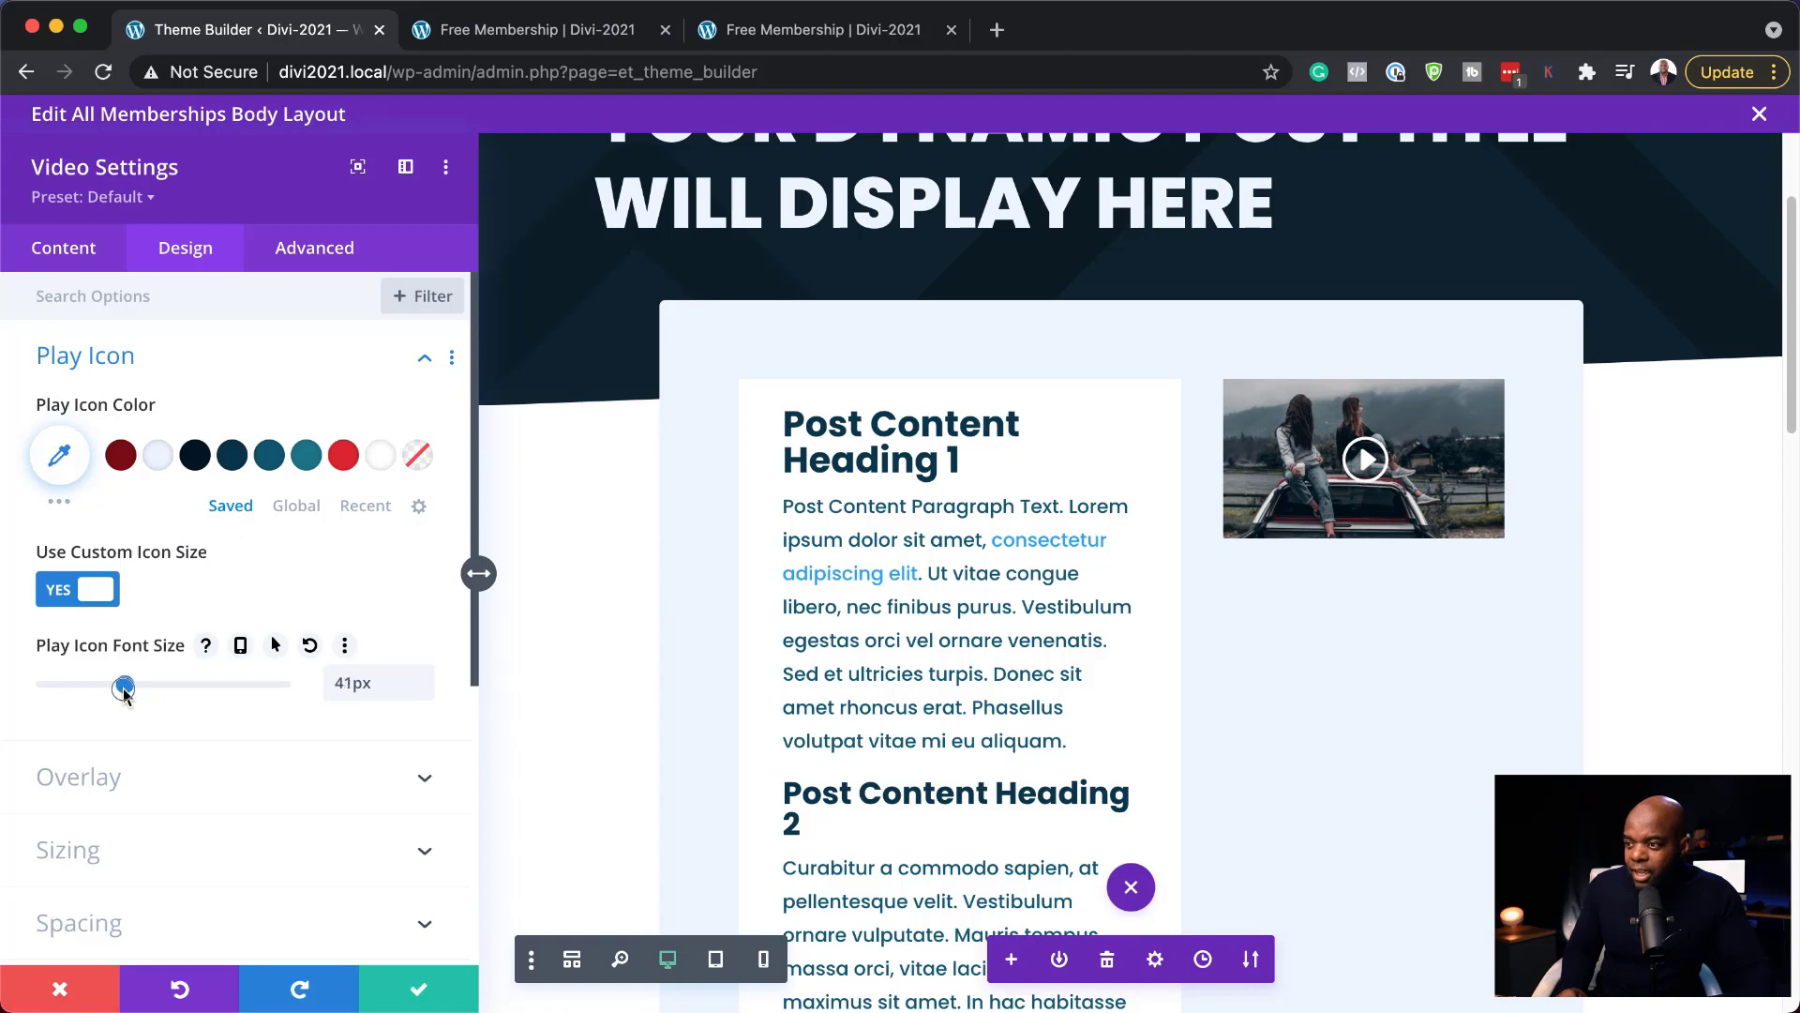
click(415, 988)
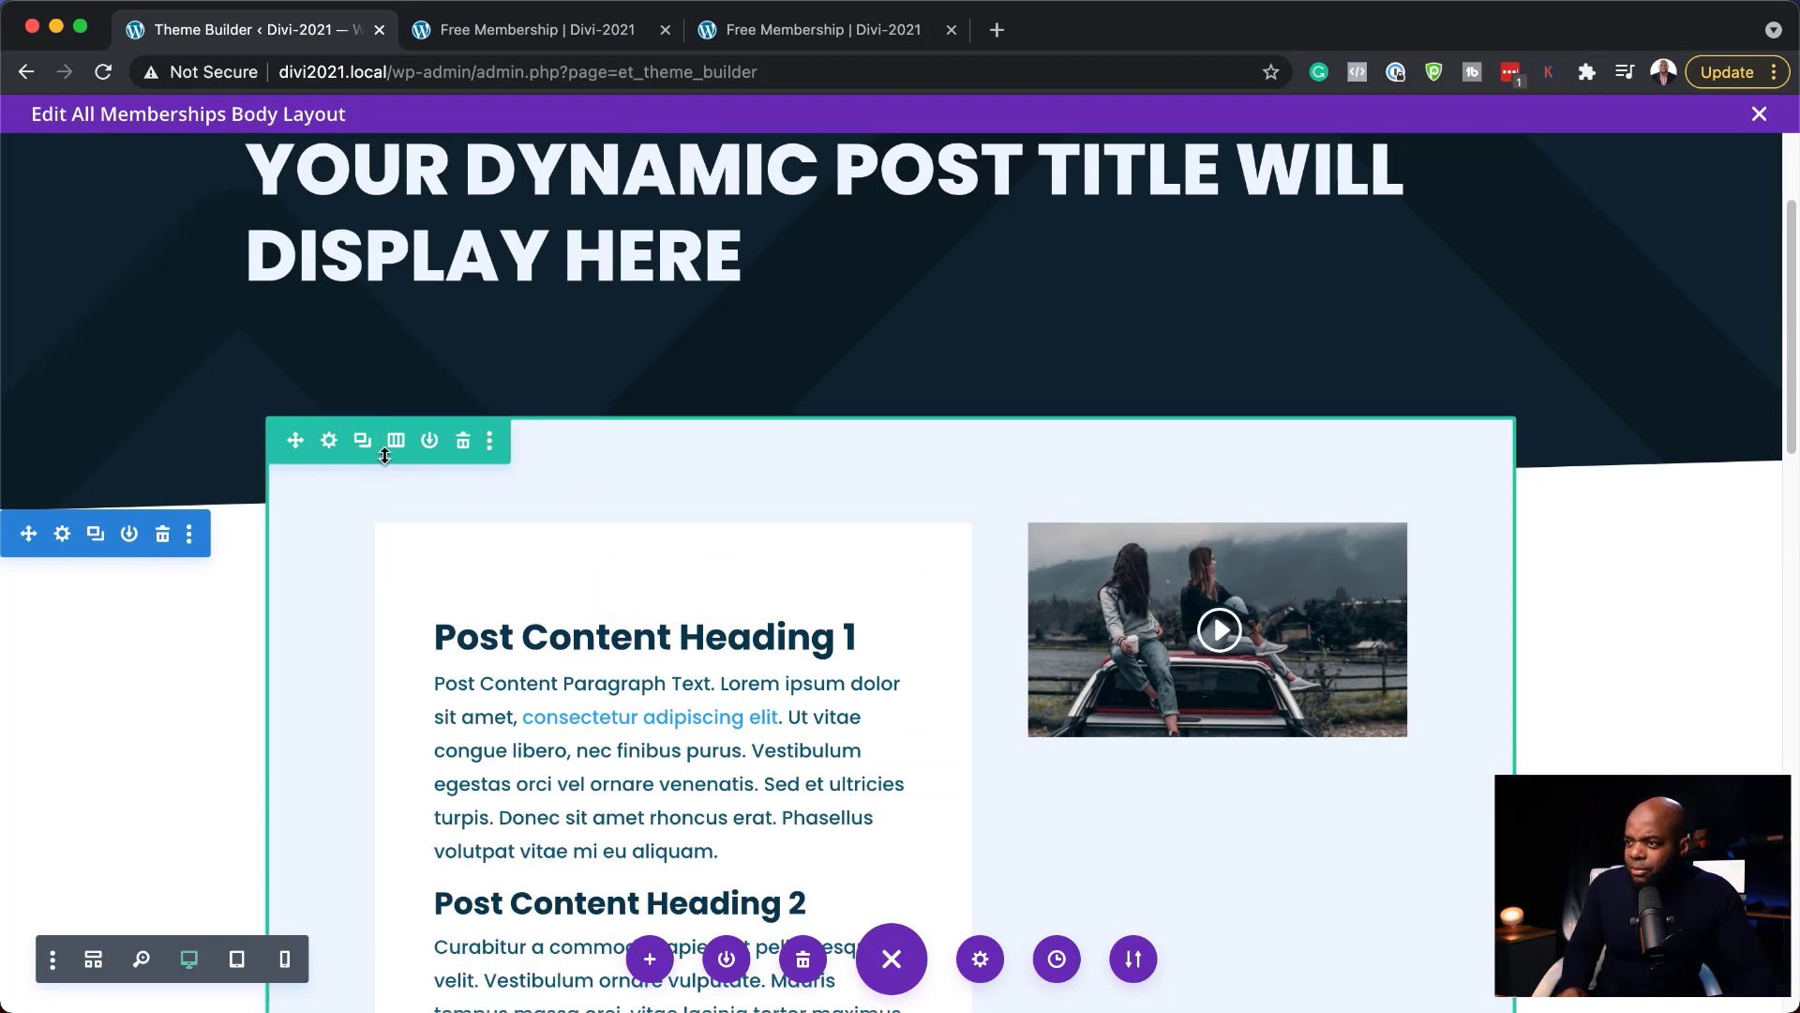
Enable a custom gutter width for the Post Content row, set it to 2 and save the row settings
click(332, 446)
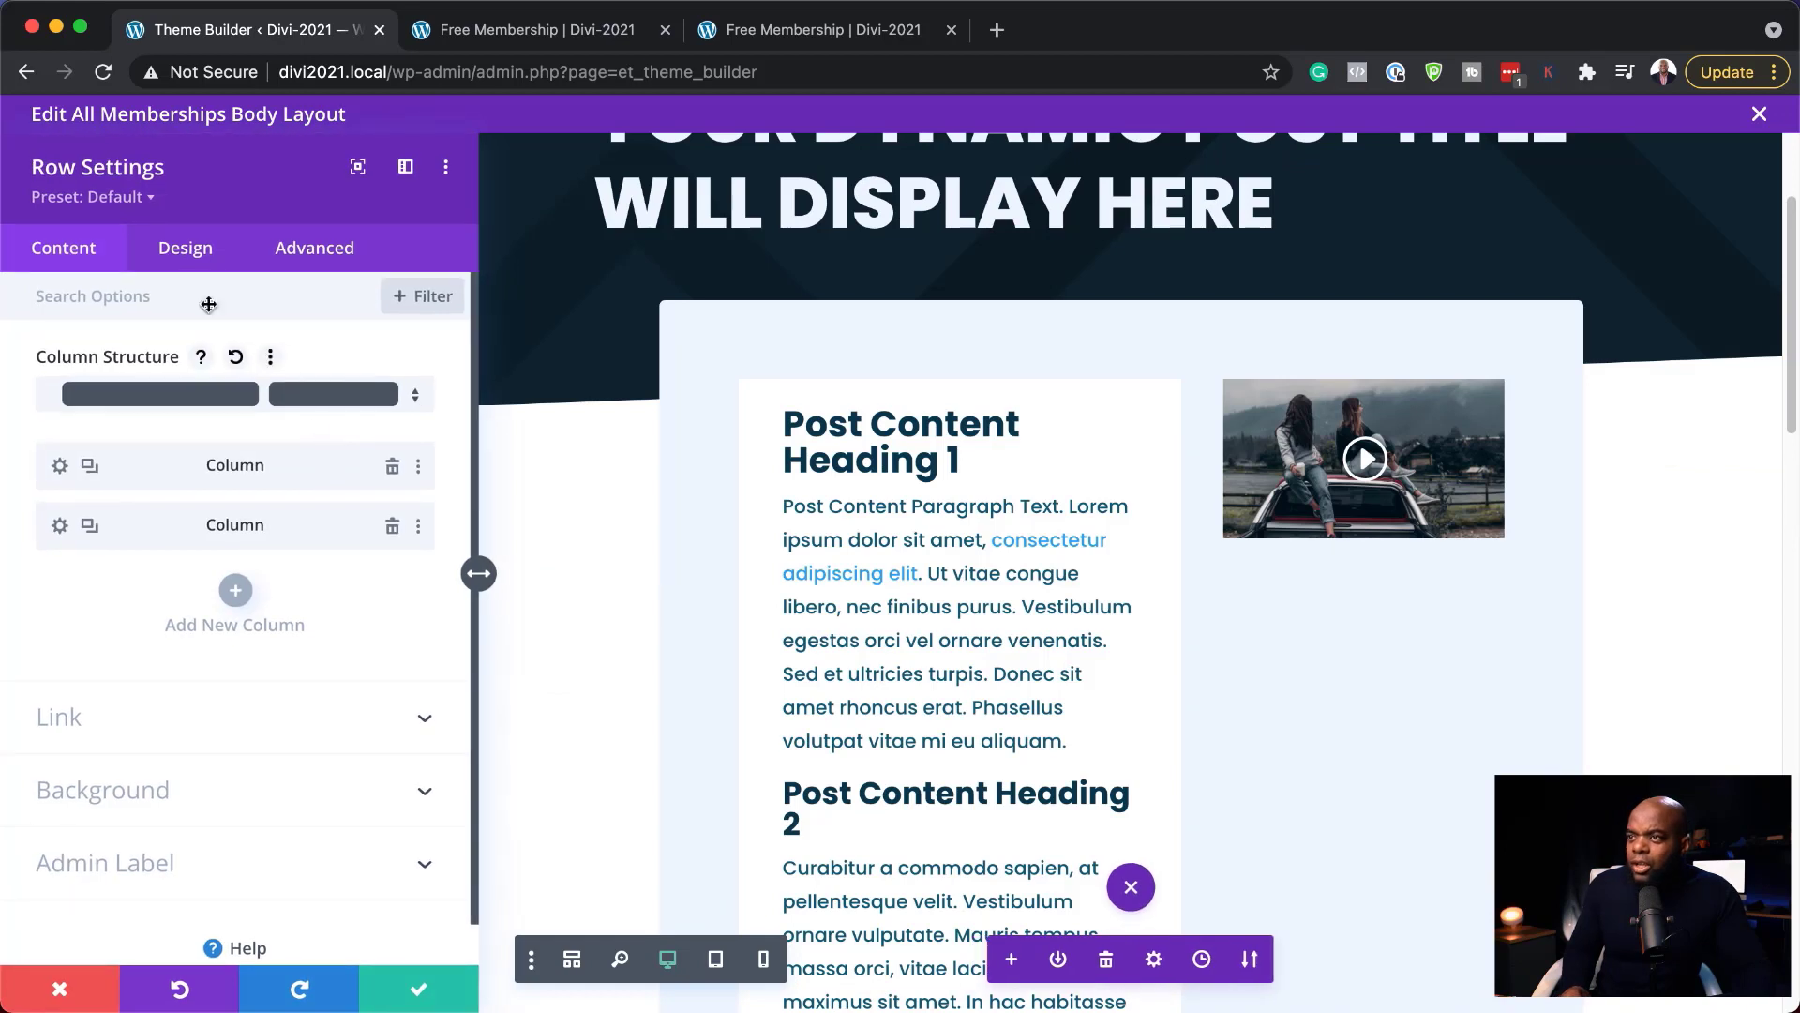
click(187, 254)
click(135, 368)
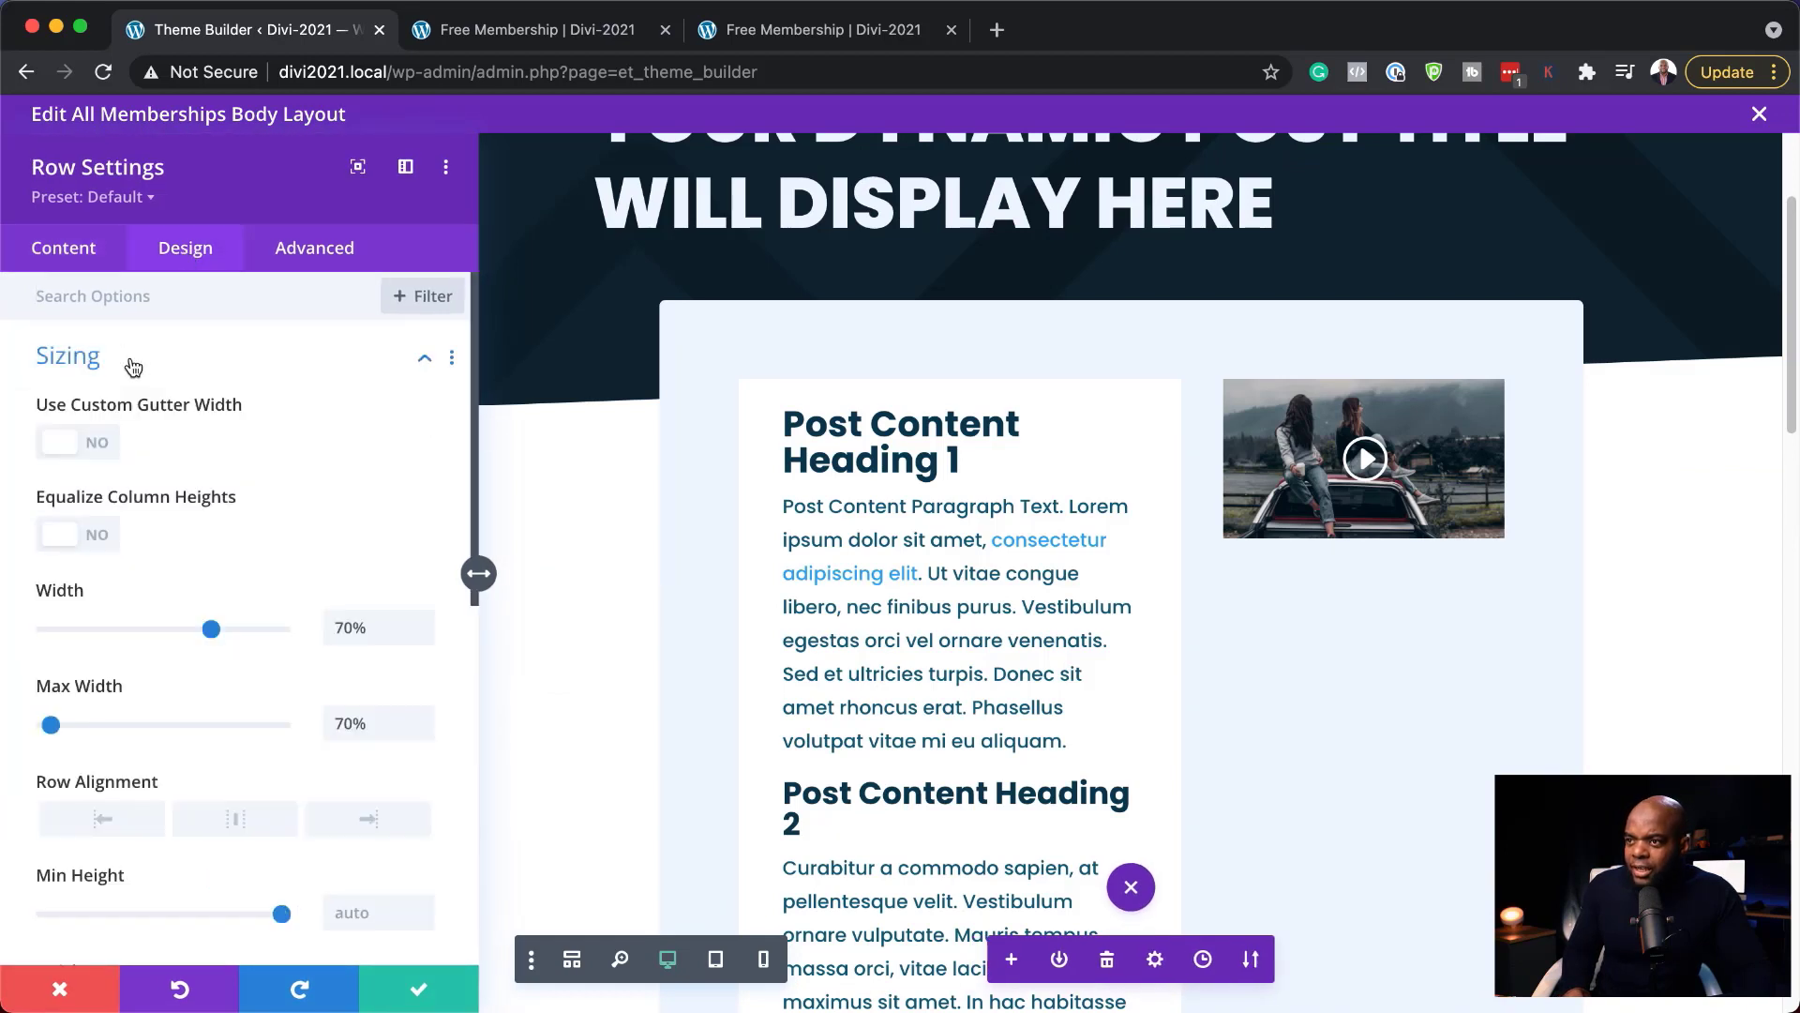
click(102, 443)
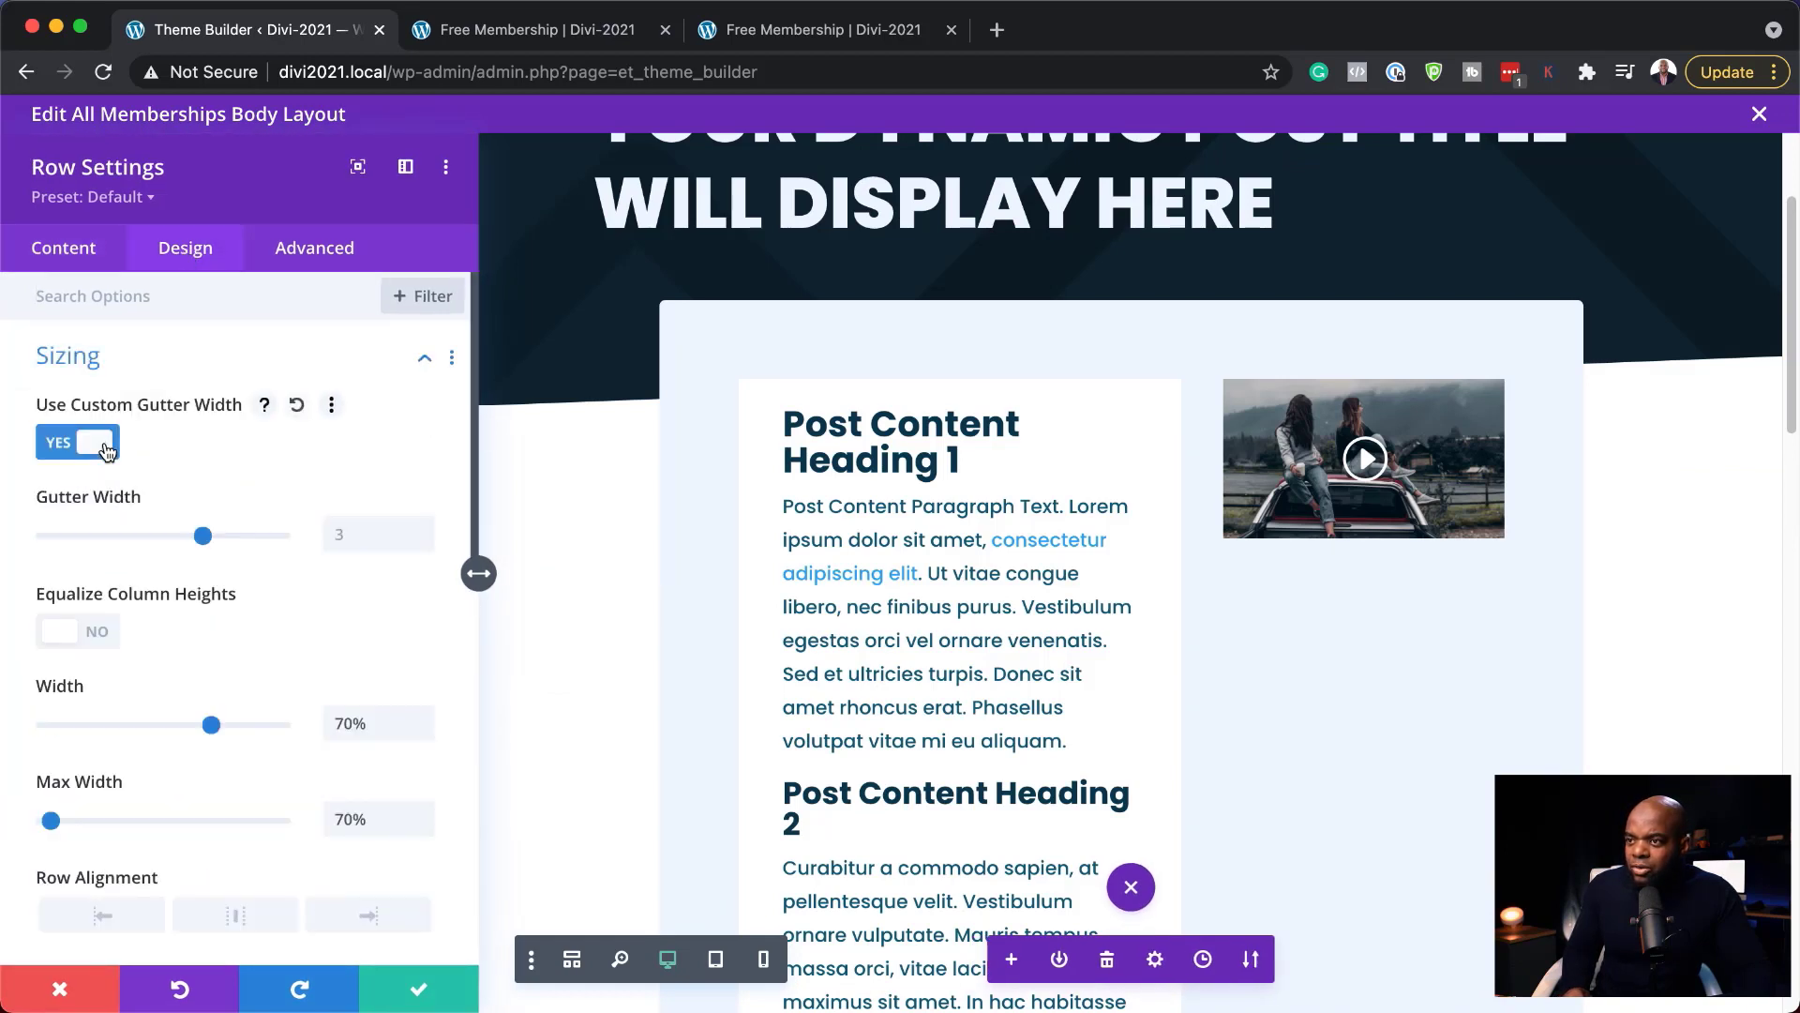
drag(197, 539, 124, 536)
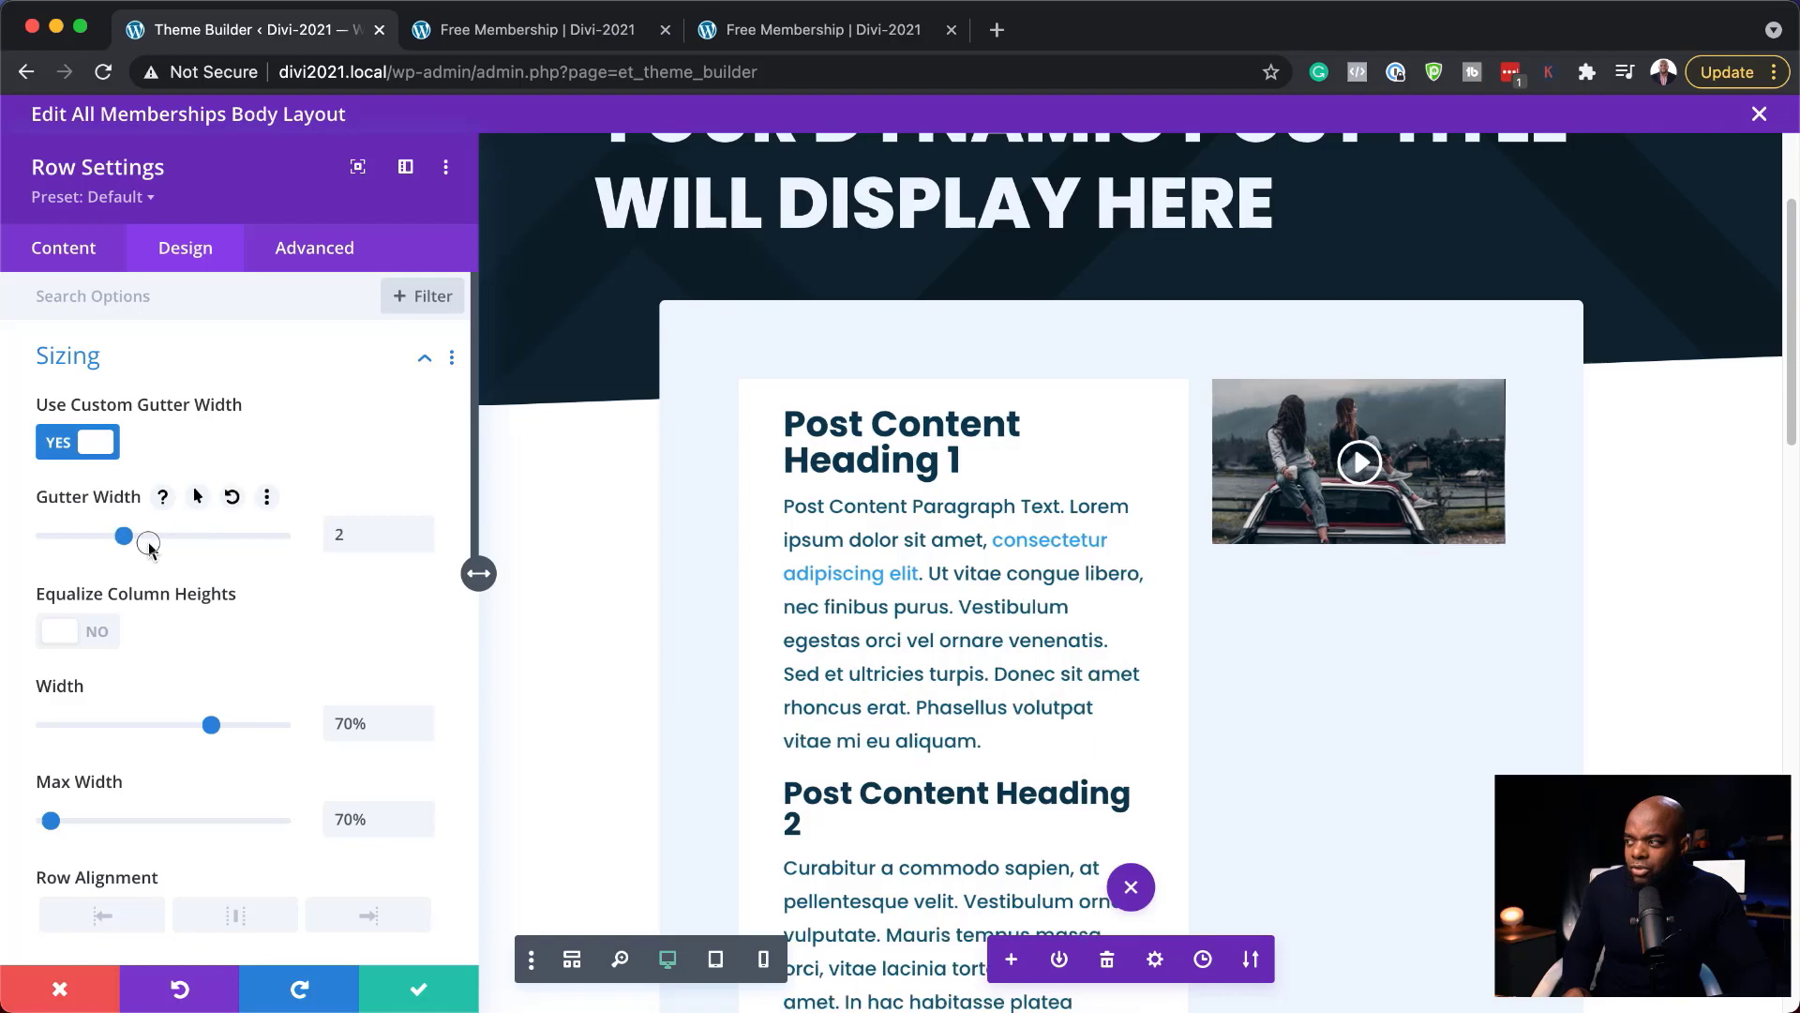
click(420, 990)
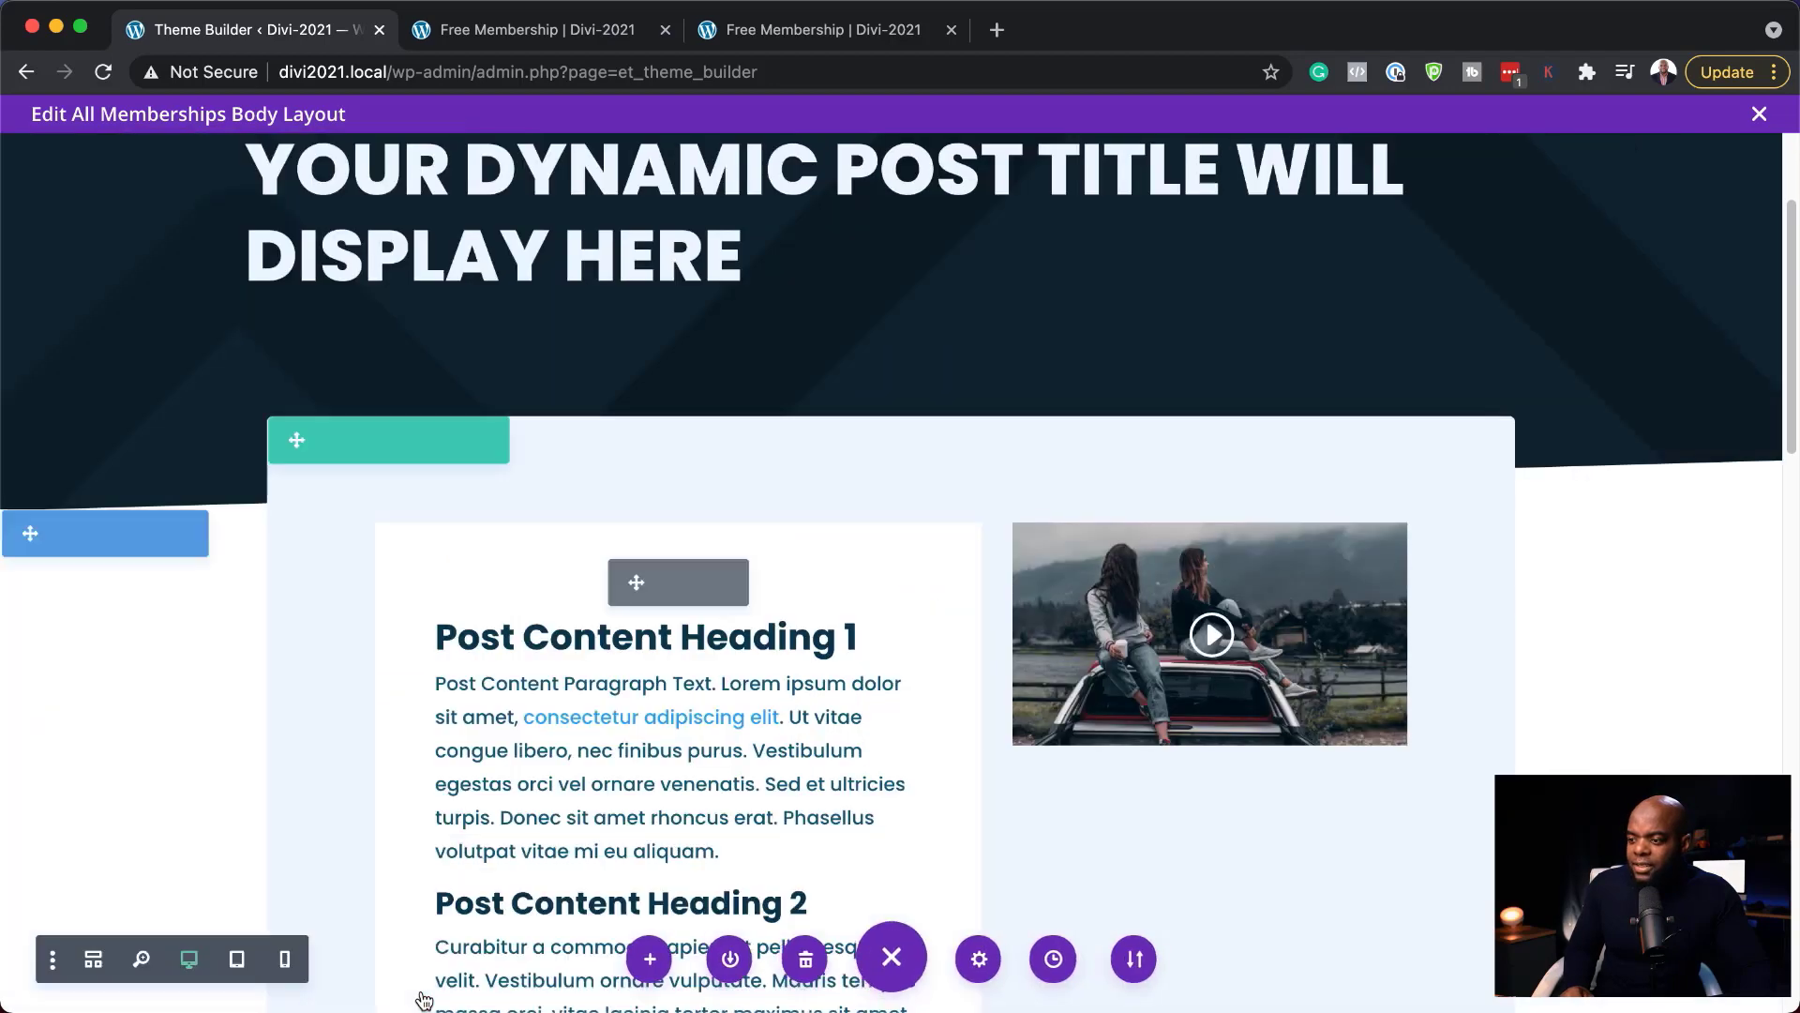
Reload the live Free Membership page and examine the two-column layout, the video and the sign-up form
key(ctrl+Tab)
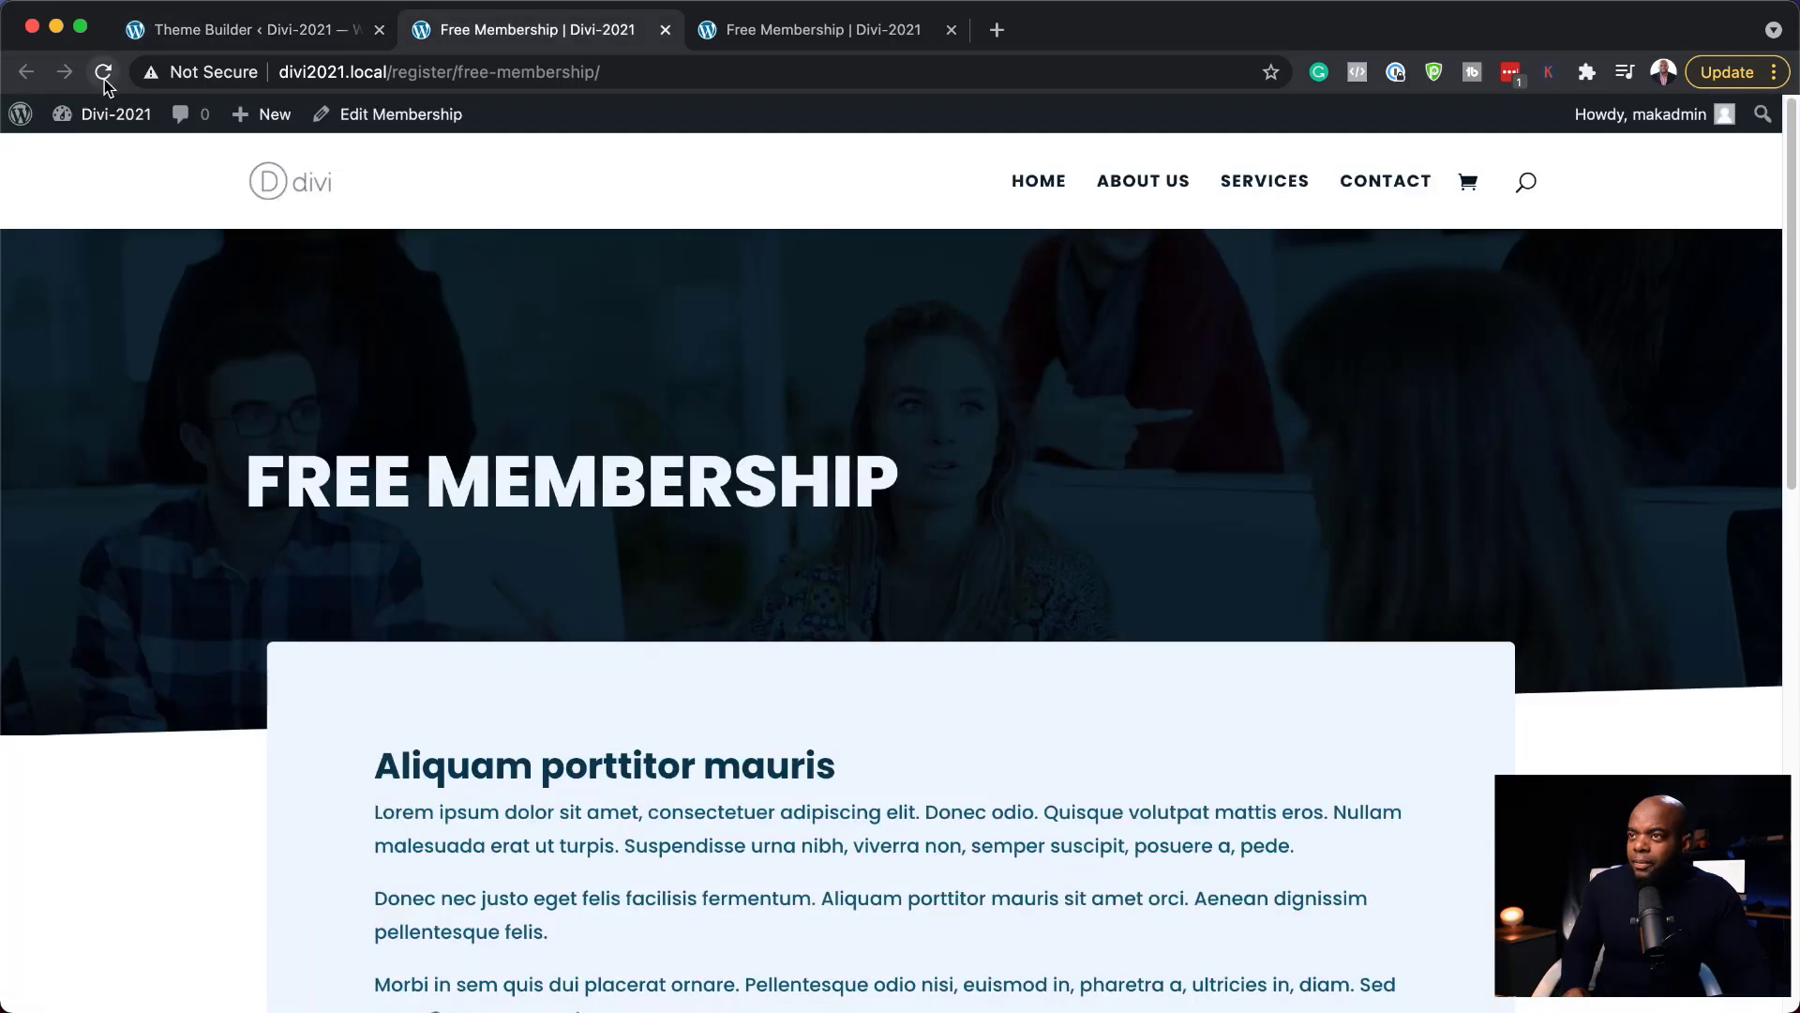
click(104, 79)
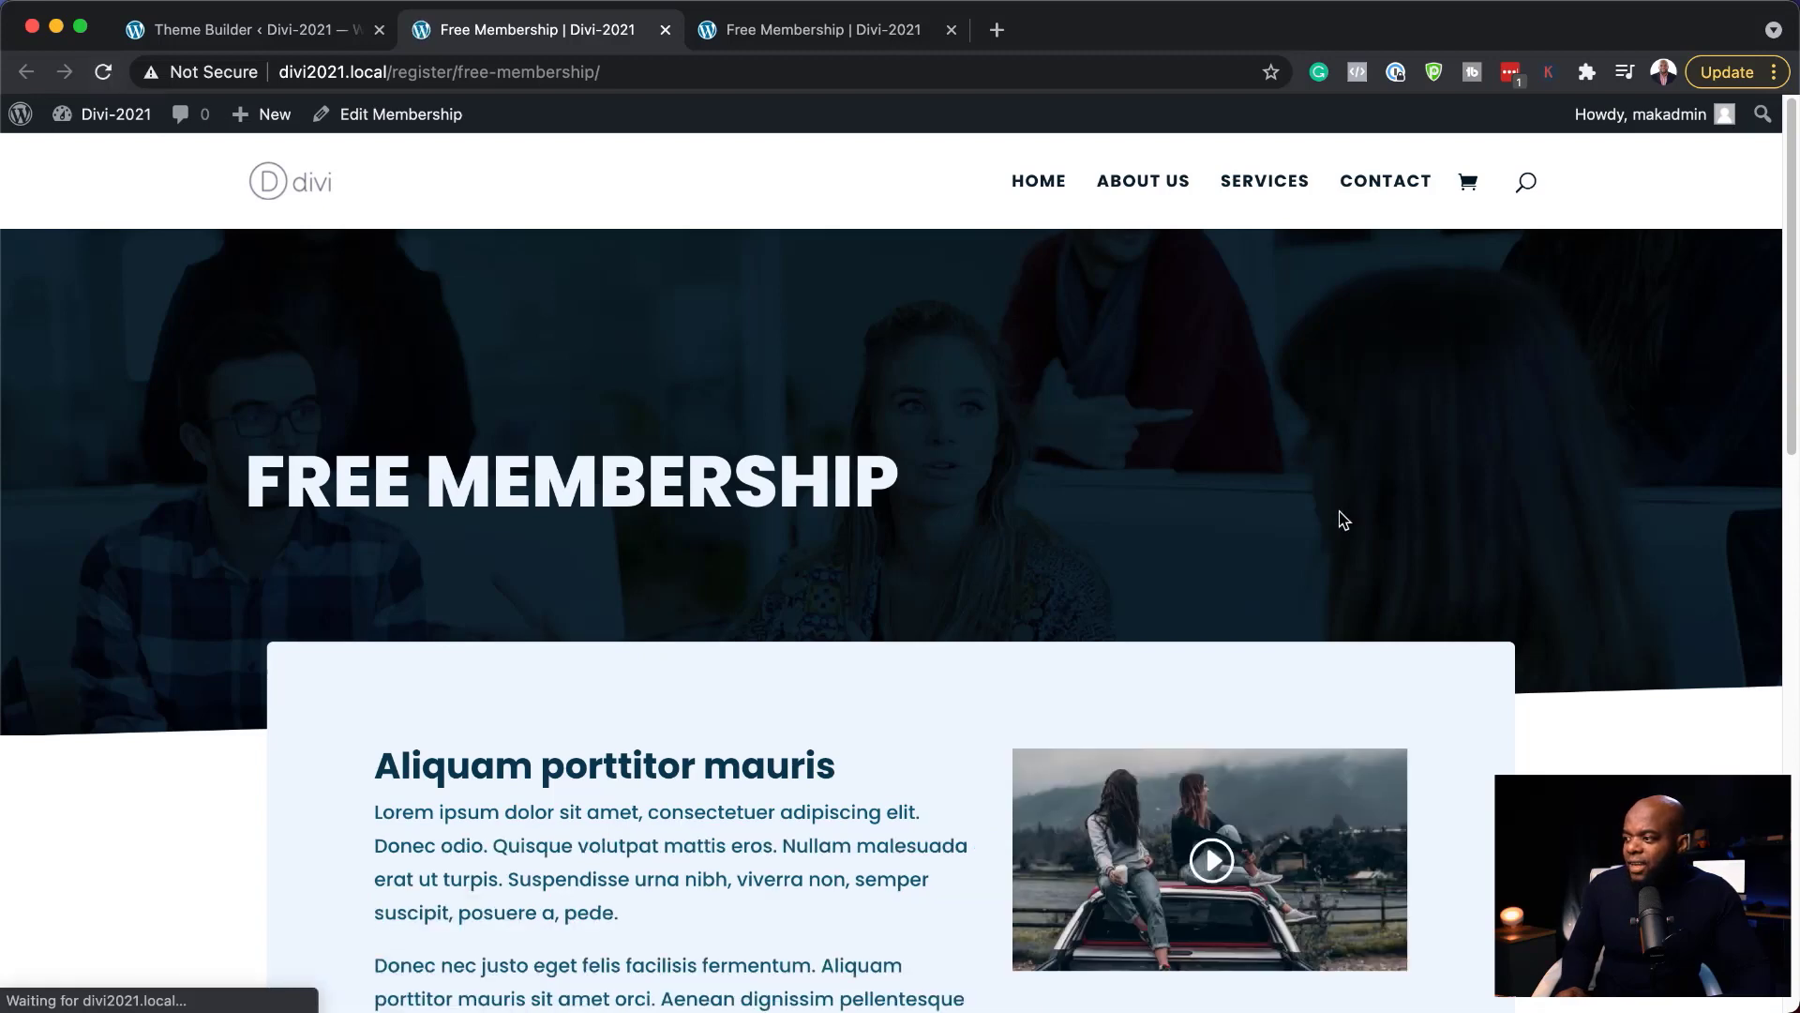
scroll(1337, 514, down, 5)
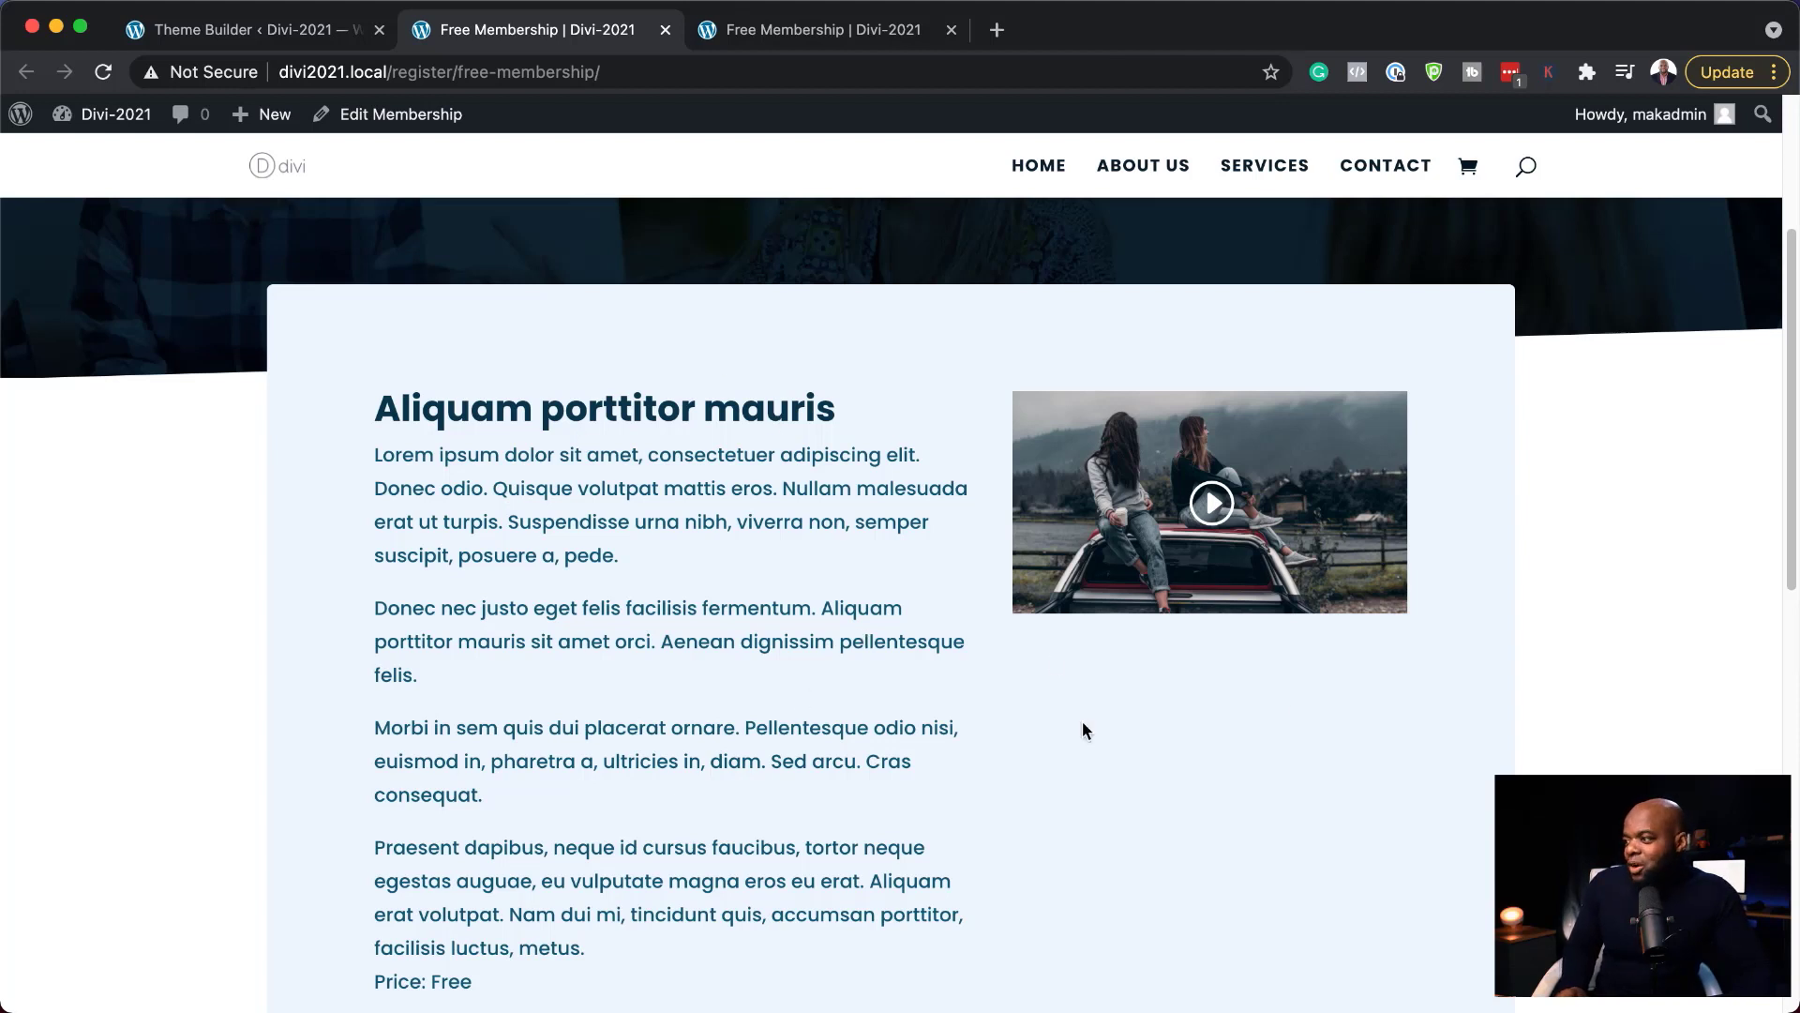
scroll(1088, 741, down, 1)
scroll(1261, 601, down, 3)
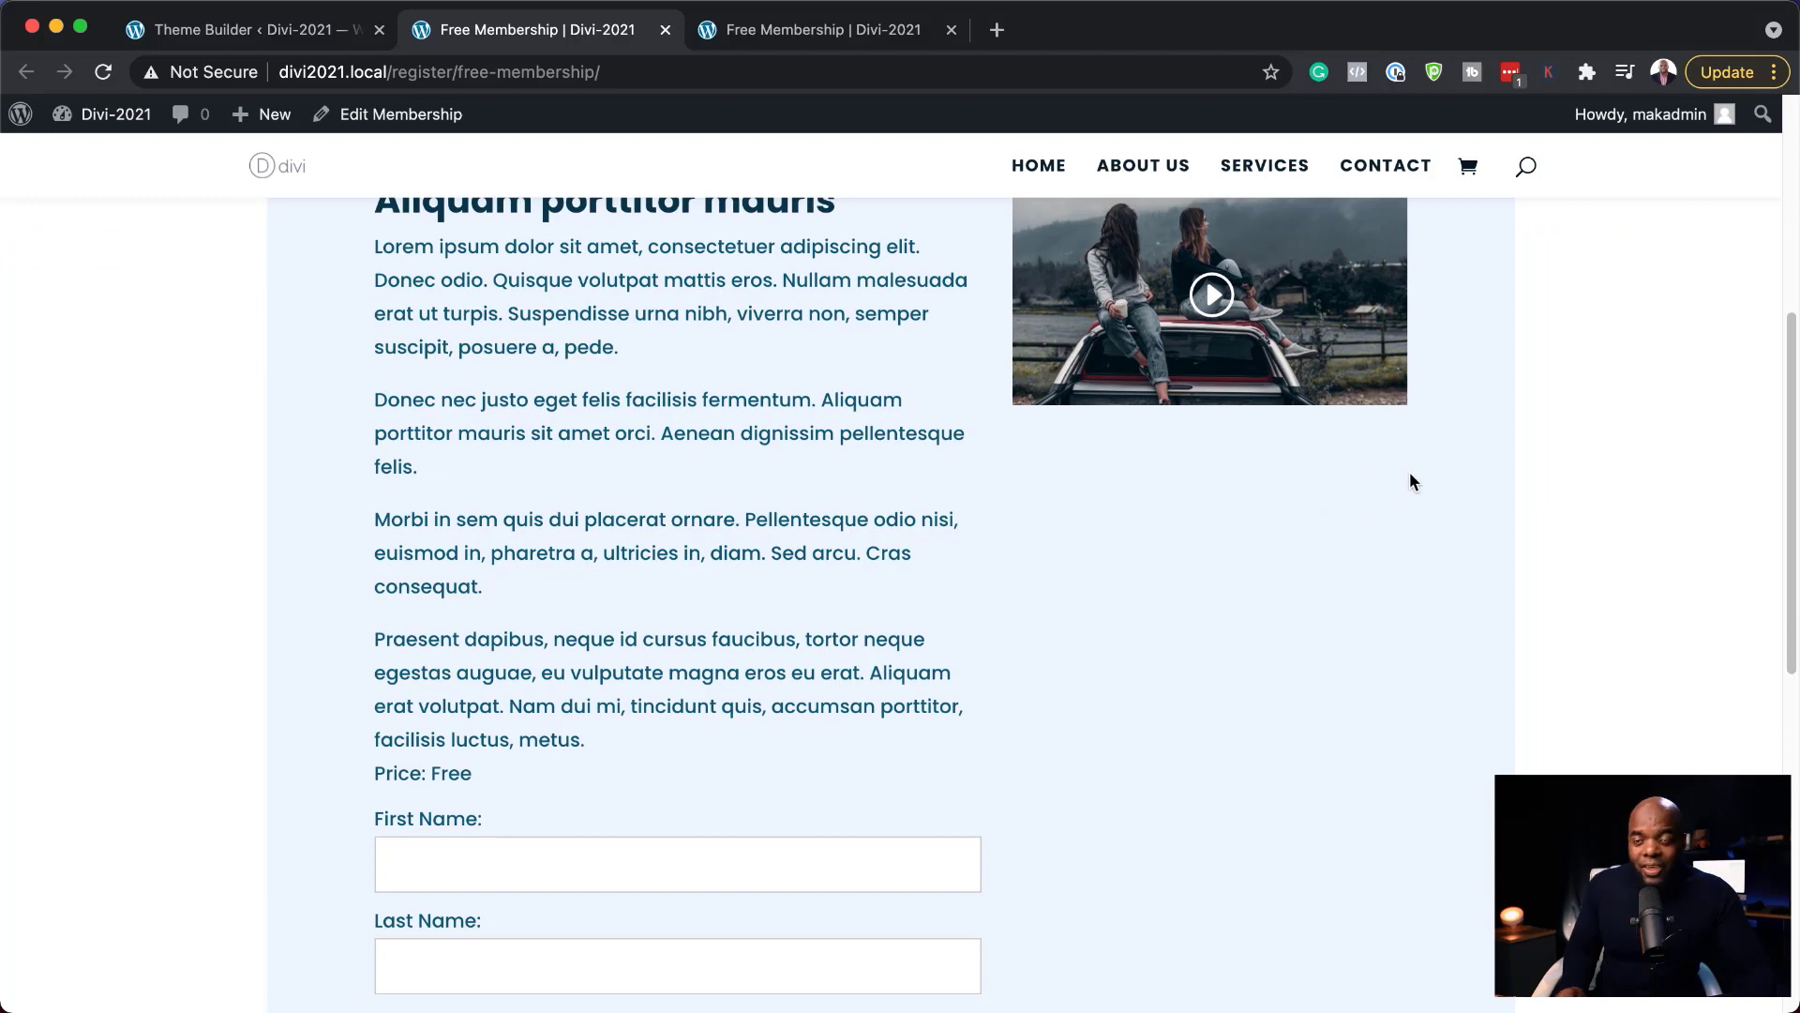
scroll(1328, 829, down, 5)
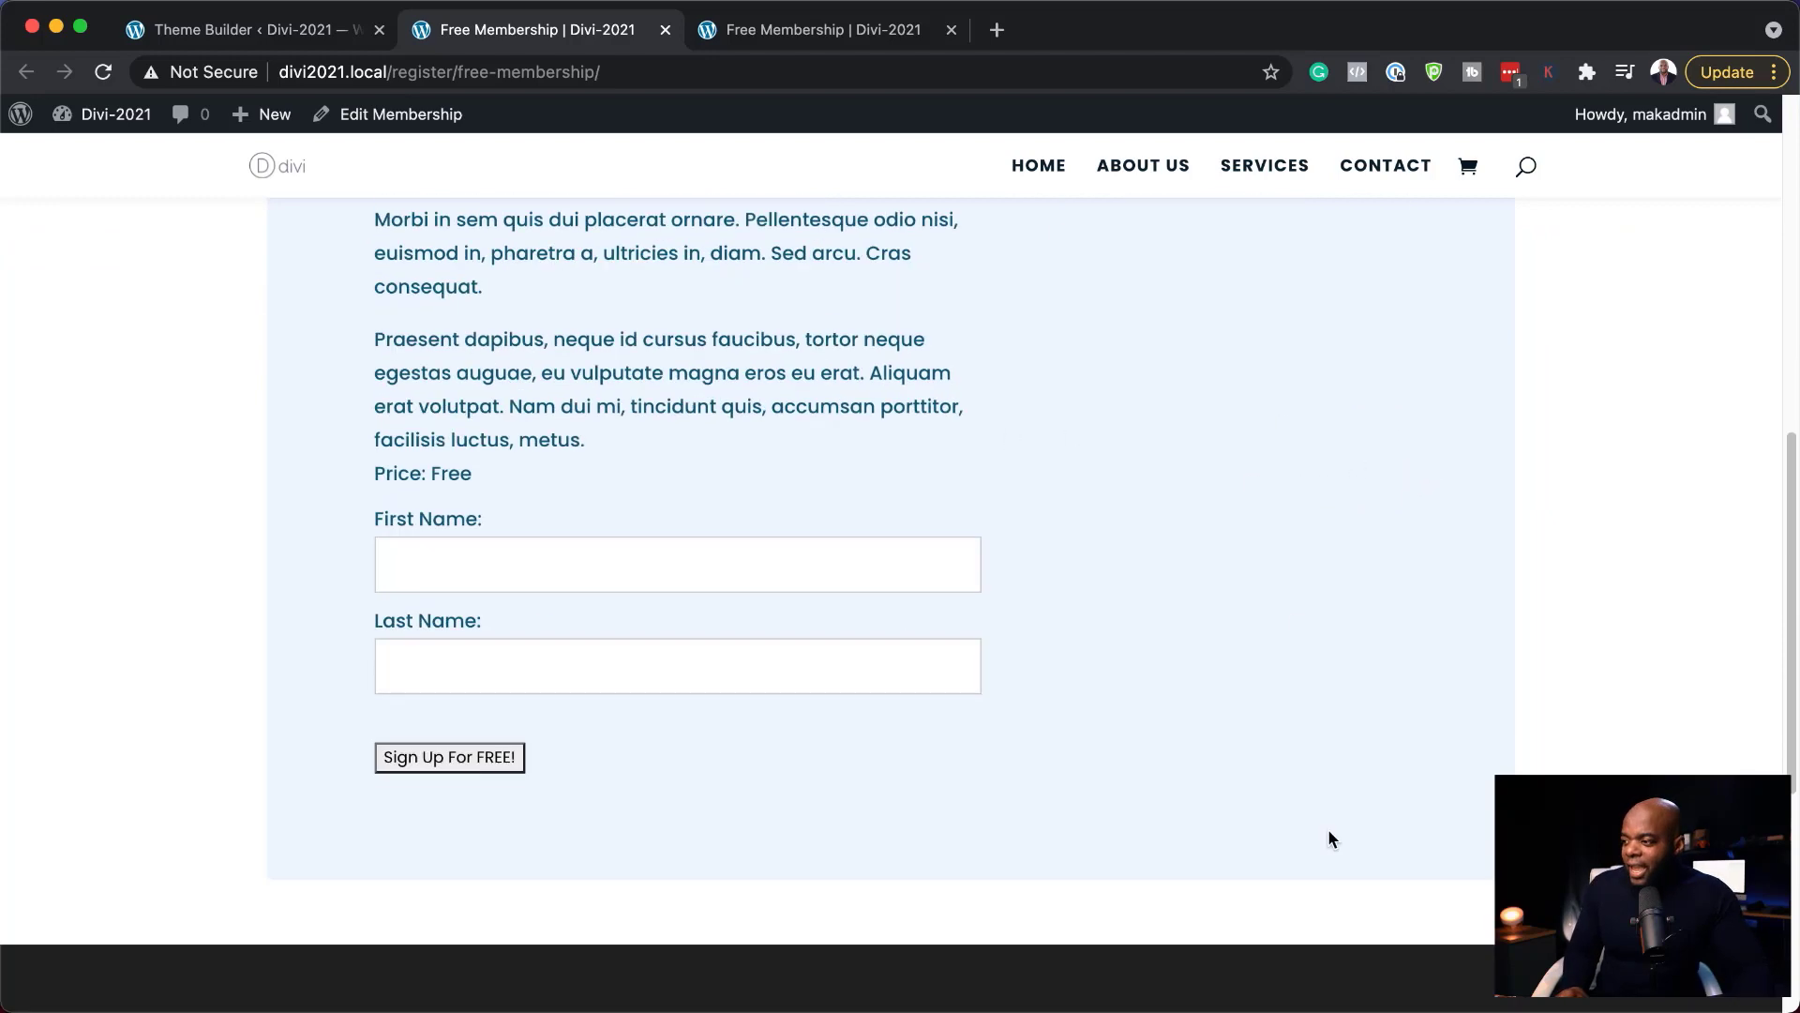
scroll(1327, 829, up, 2)
scroll(1328, 828, up, 5)
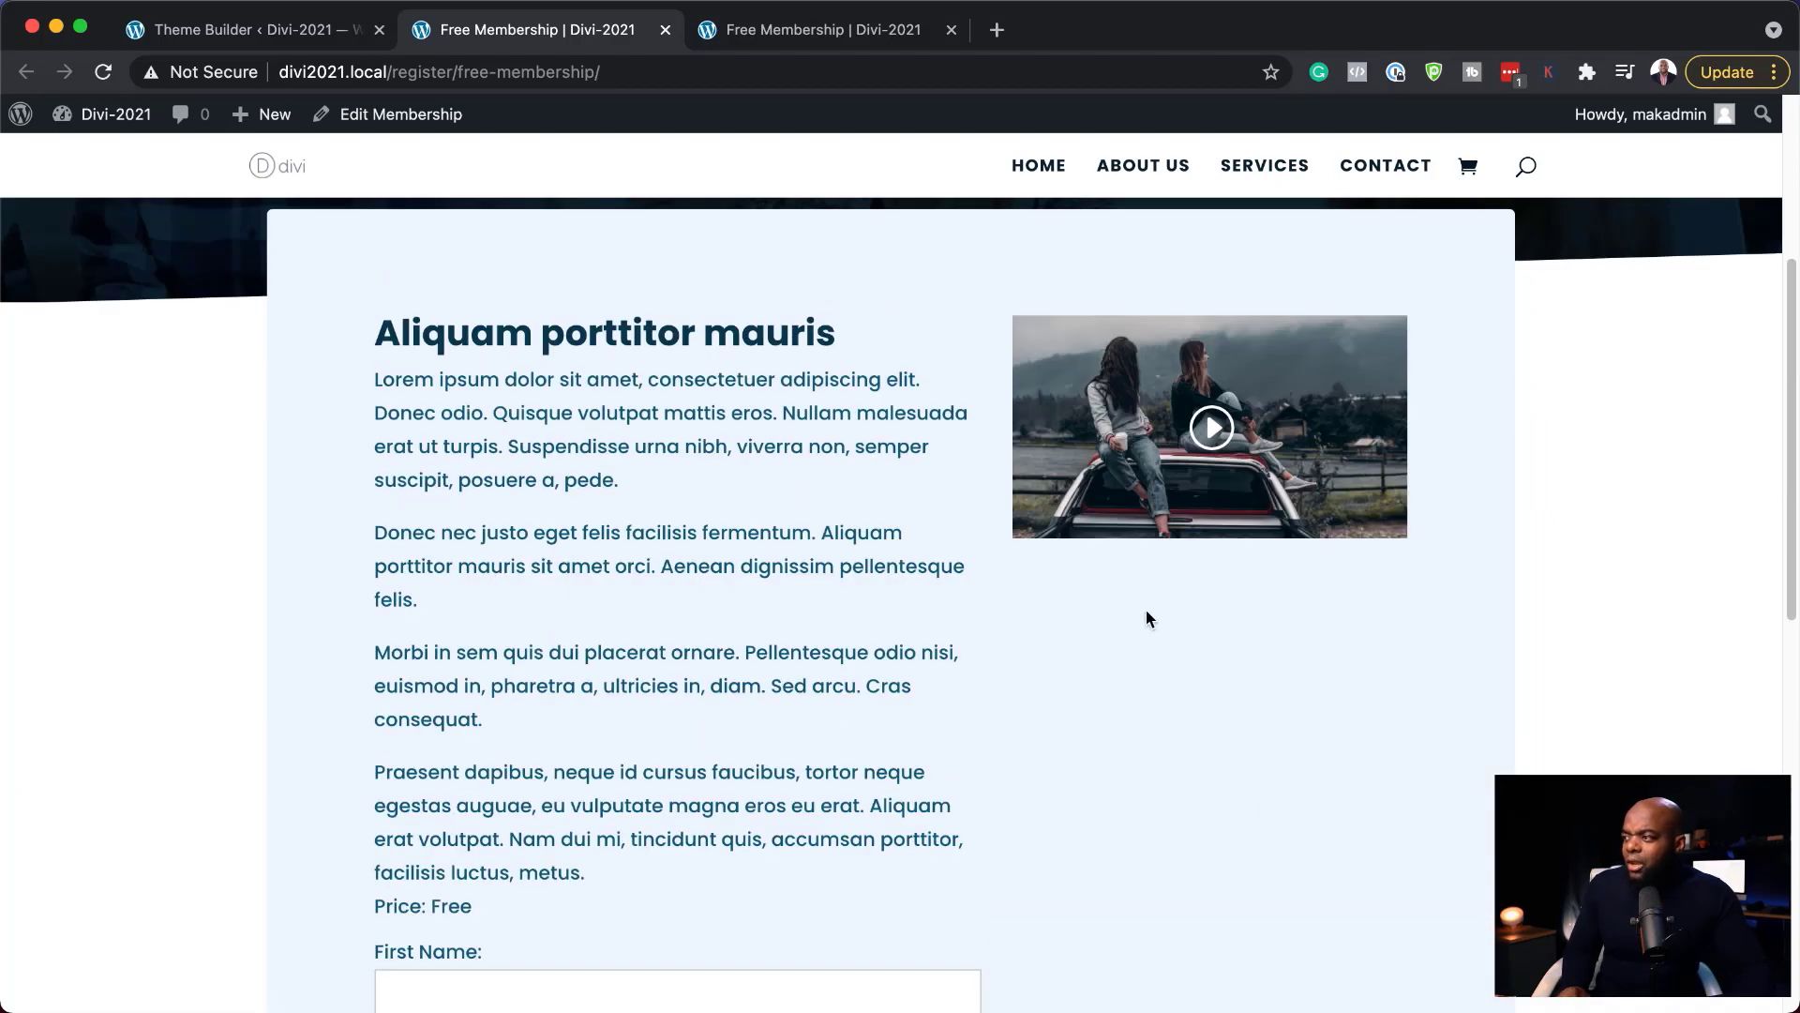
scroll(774, 816, down, 5)
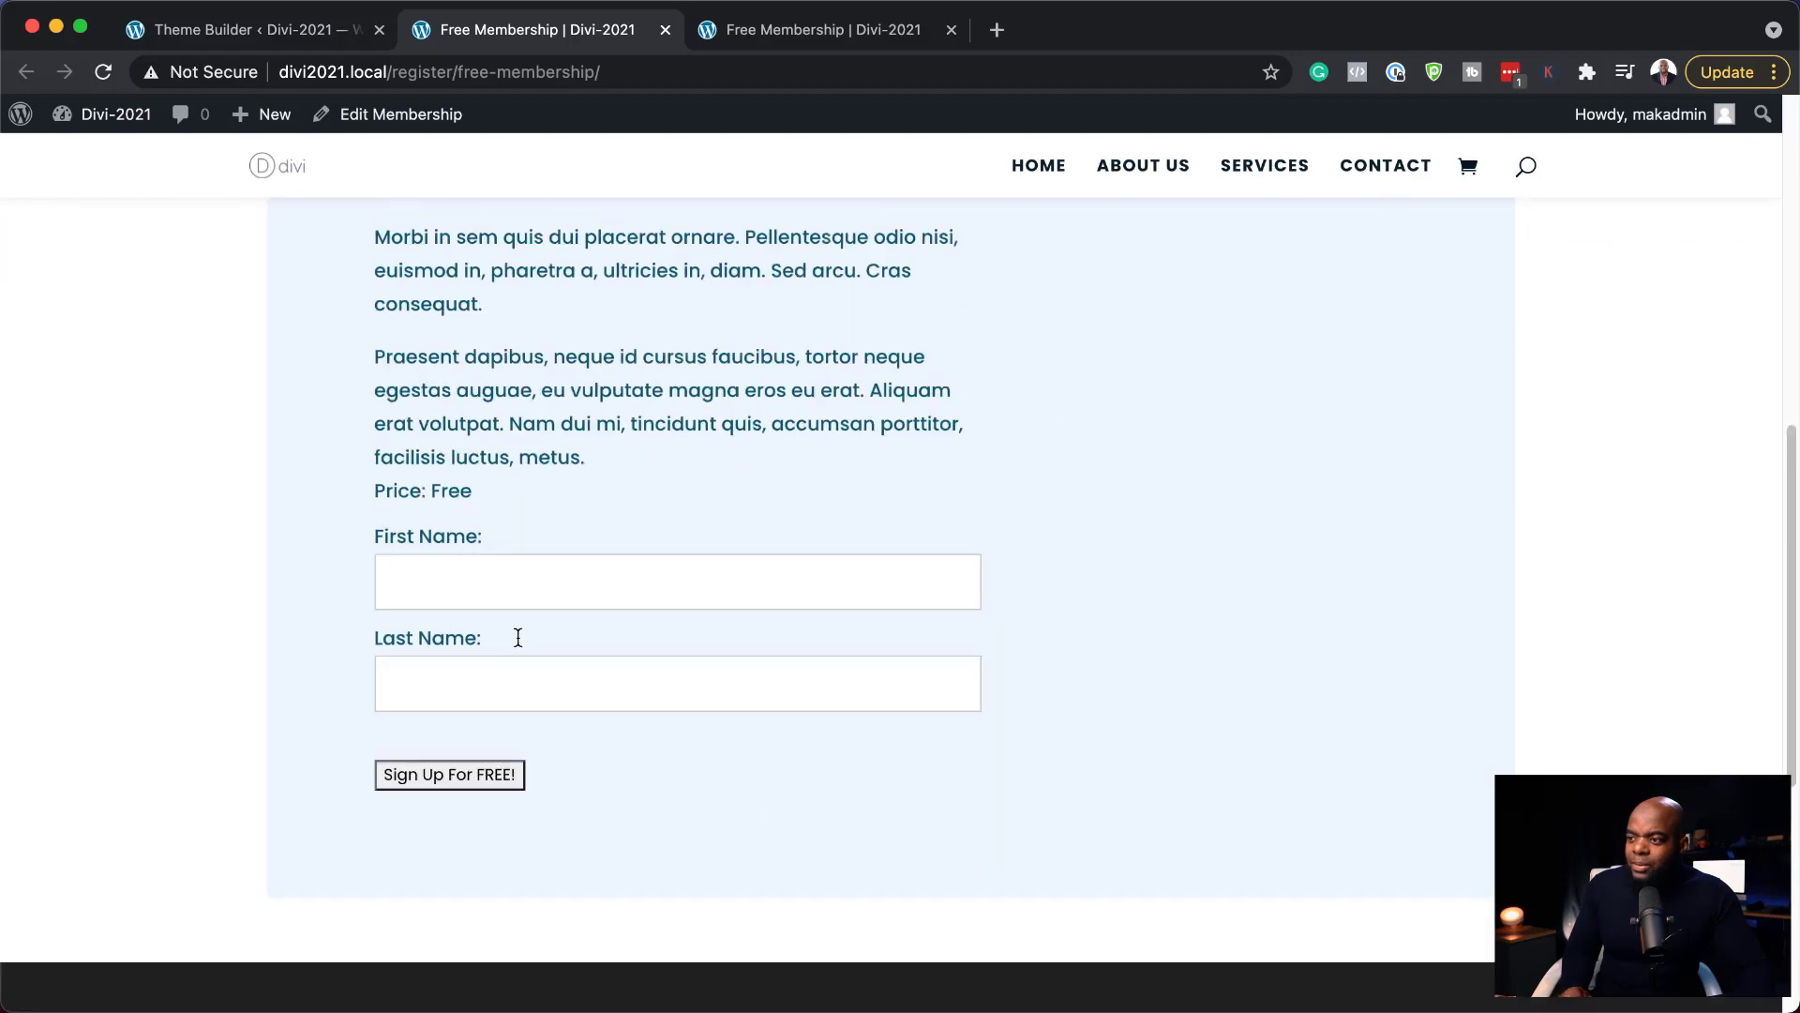
scroll(938, 767, up, 10)
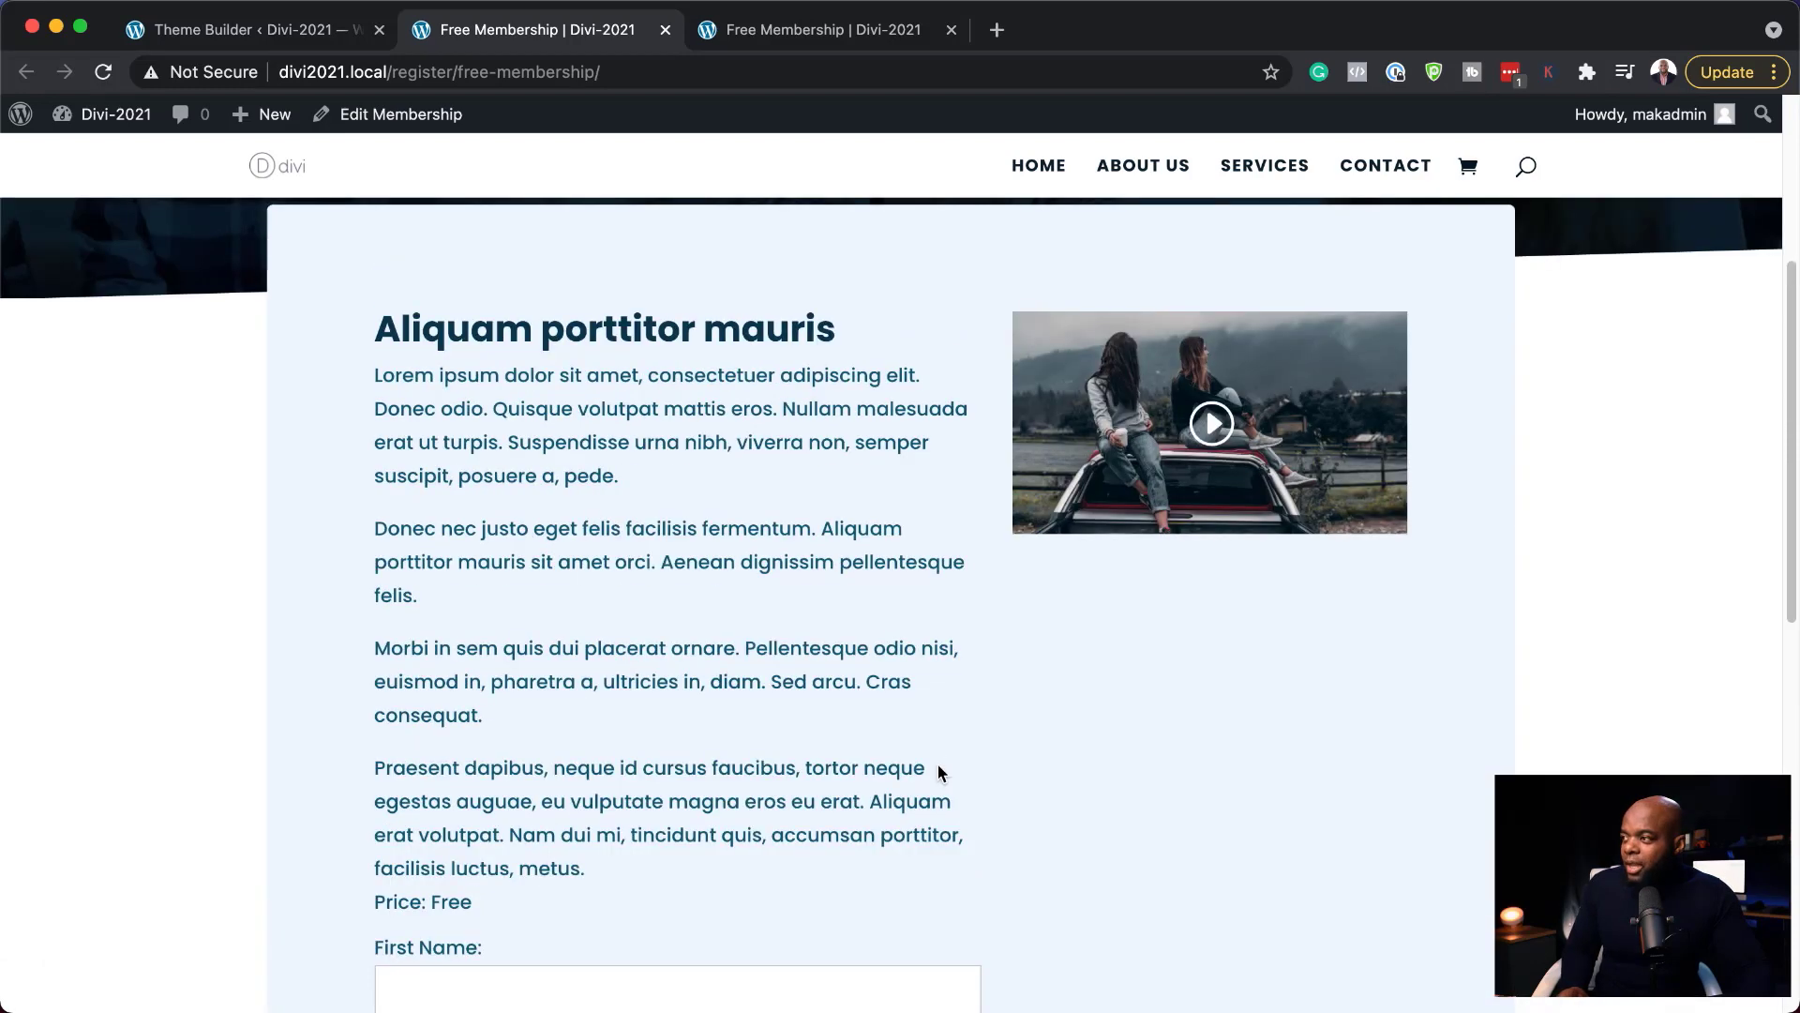
scroll(938, 773, up, 1)
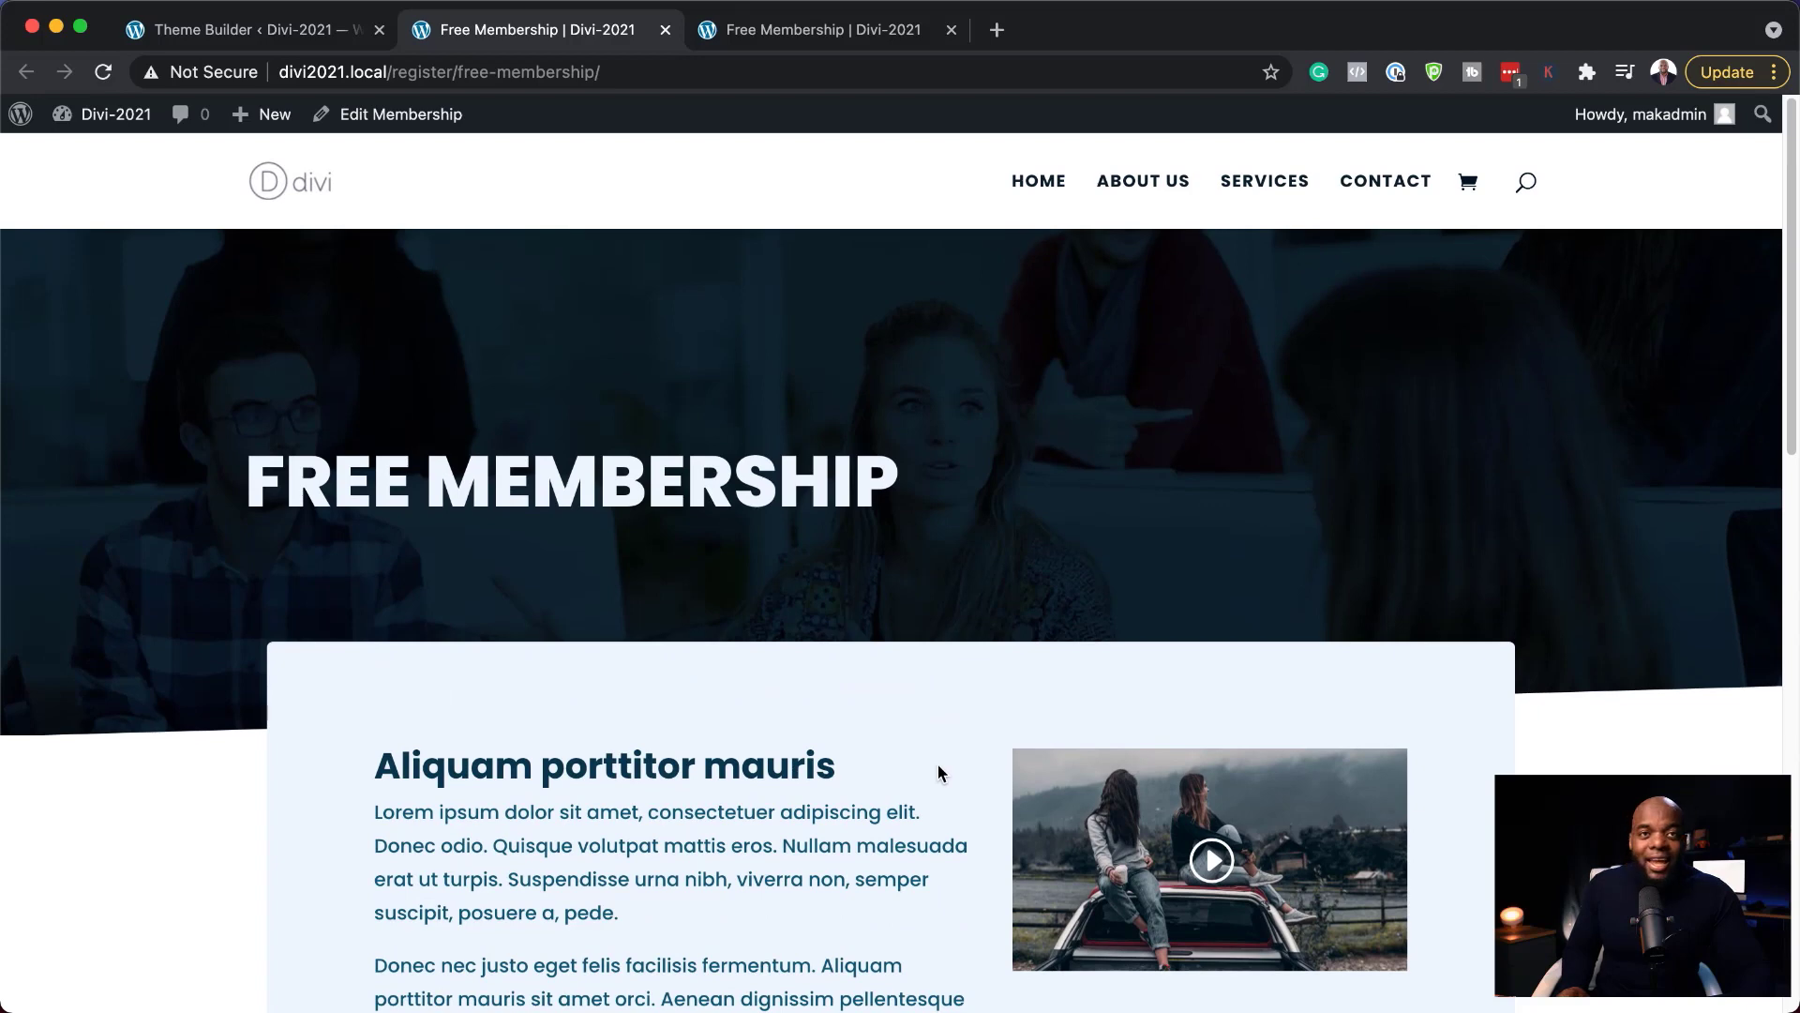
Return to the Theme Builder body layout and set the background colour of the Post Content row's video column to #ffffff
click(330, 31)
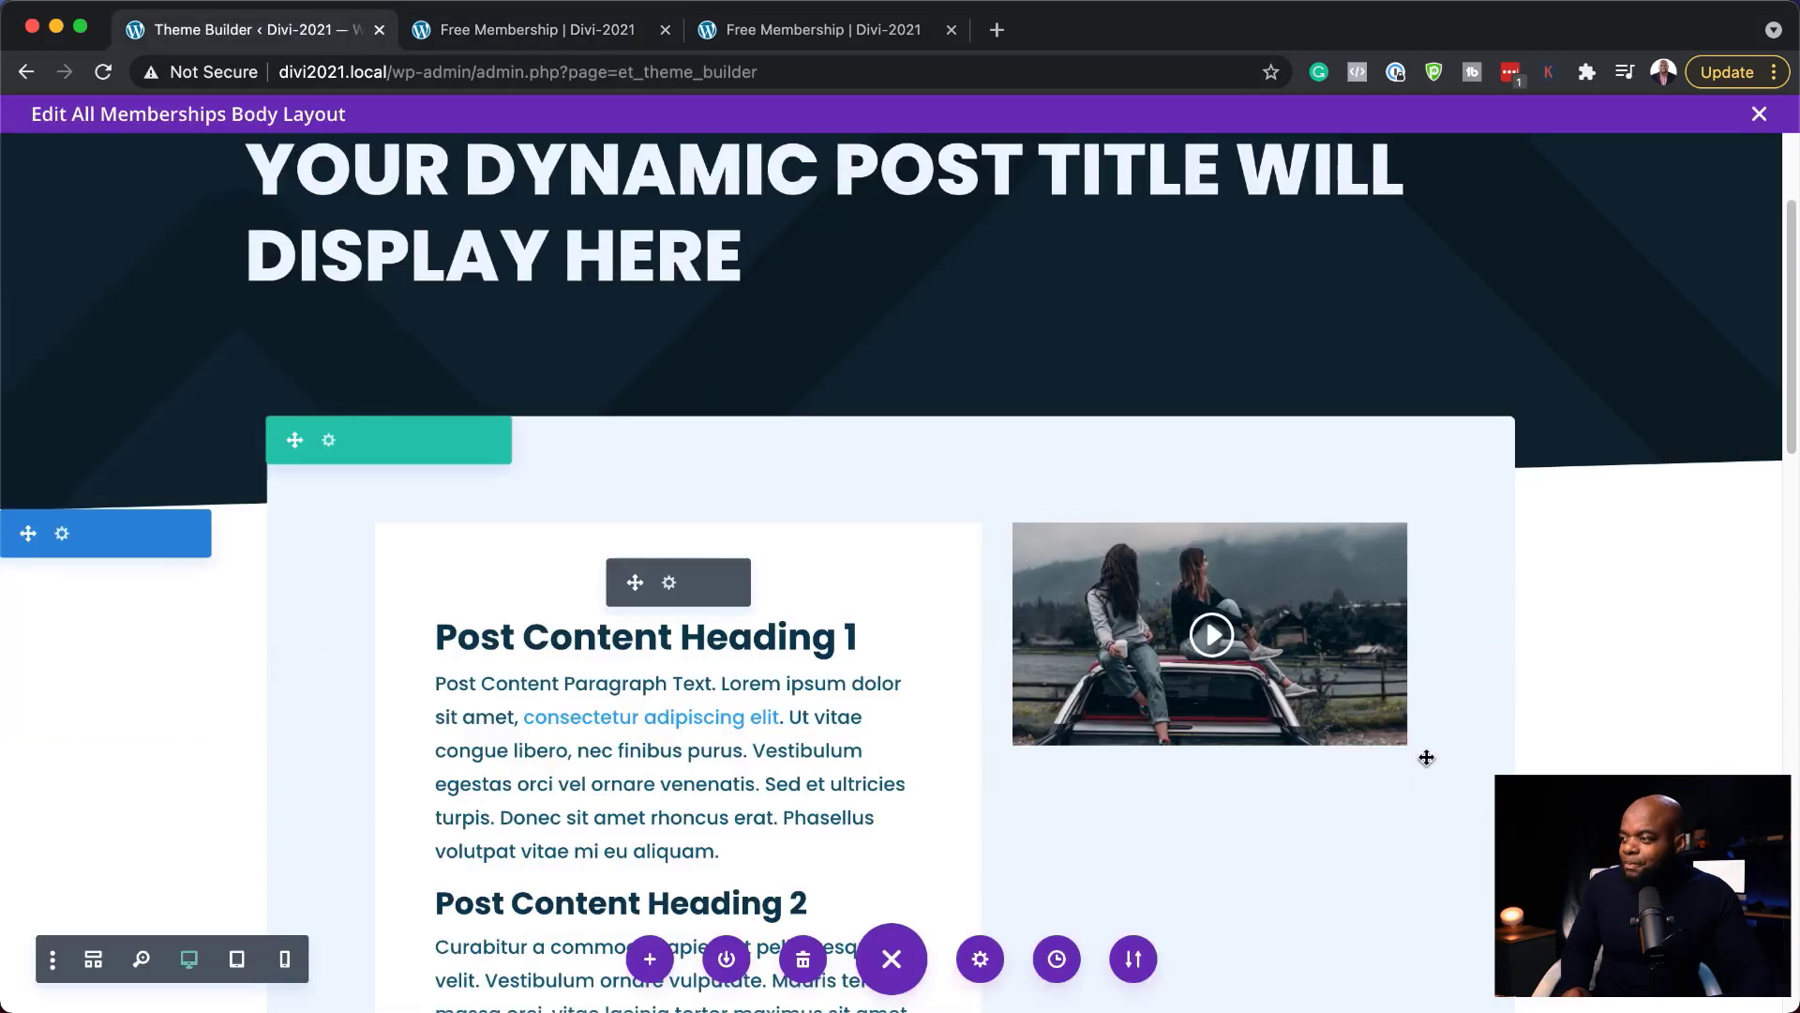
scroll(1262, 656, down, 2)
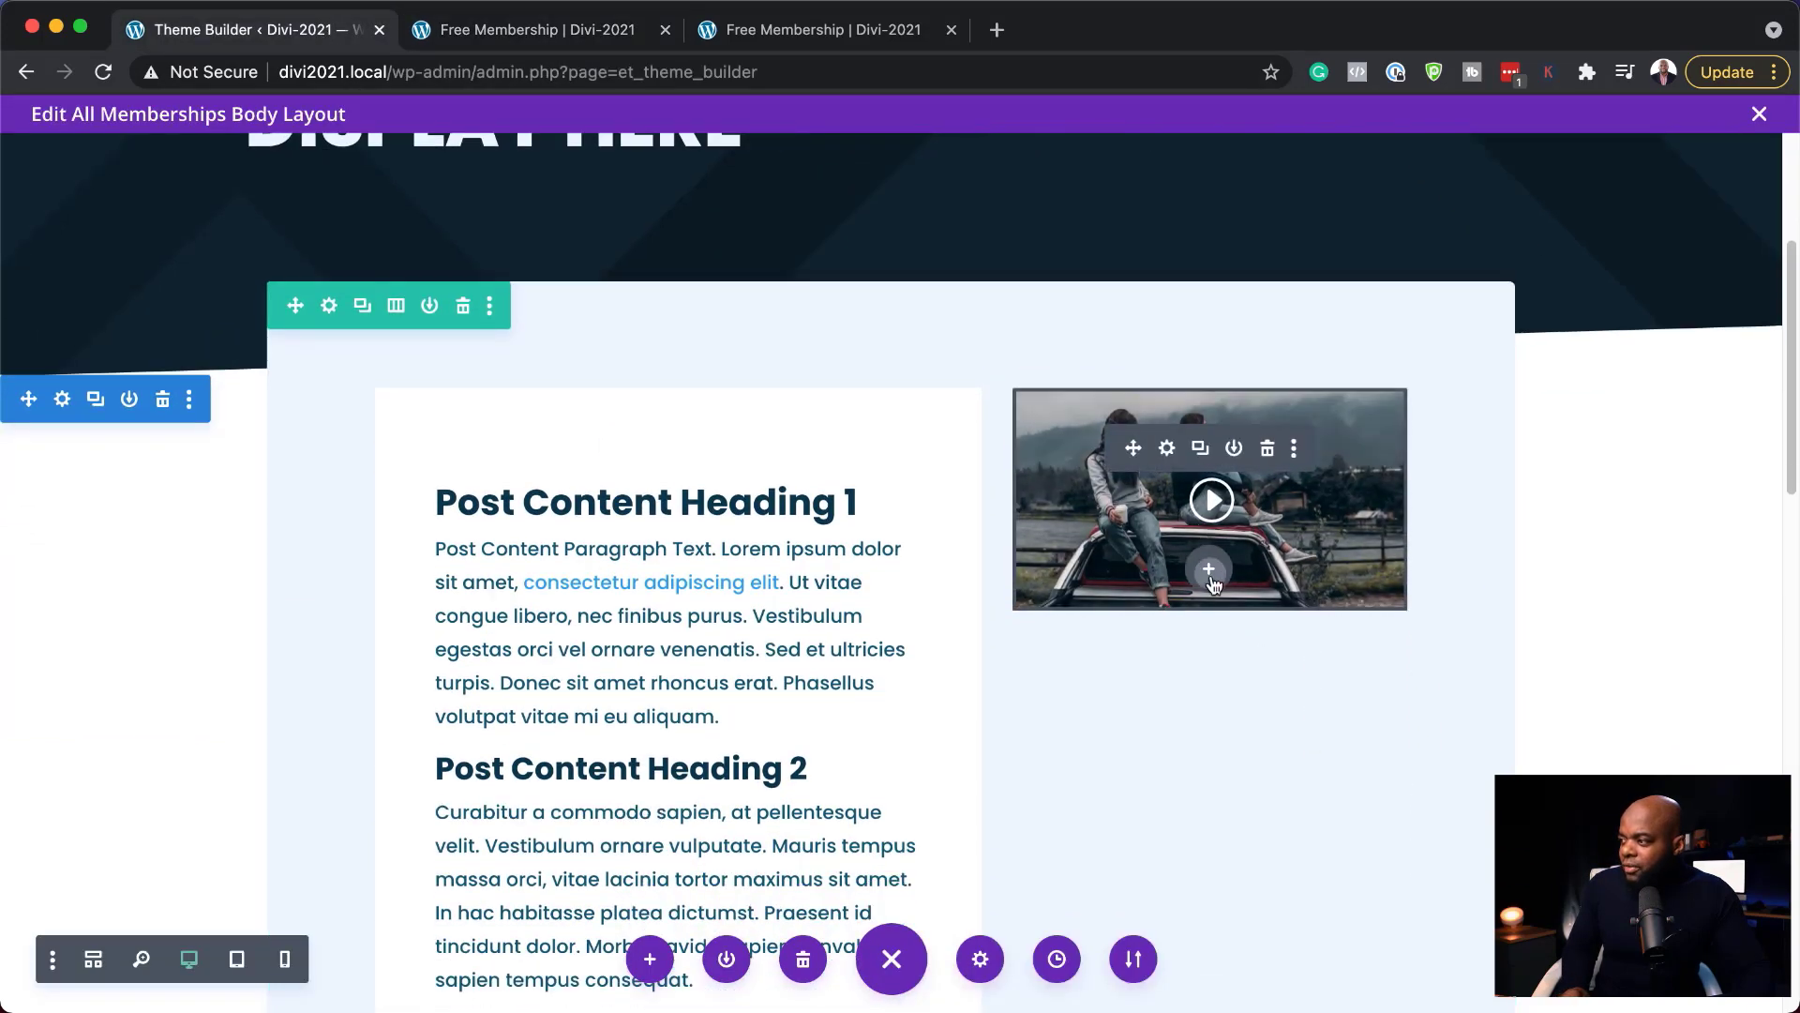
click(1210, 572)
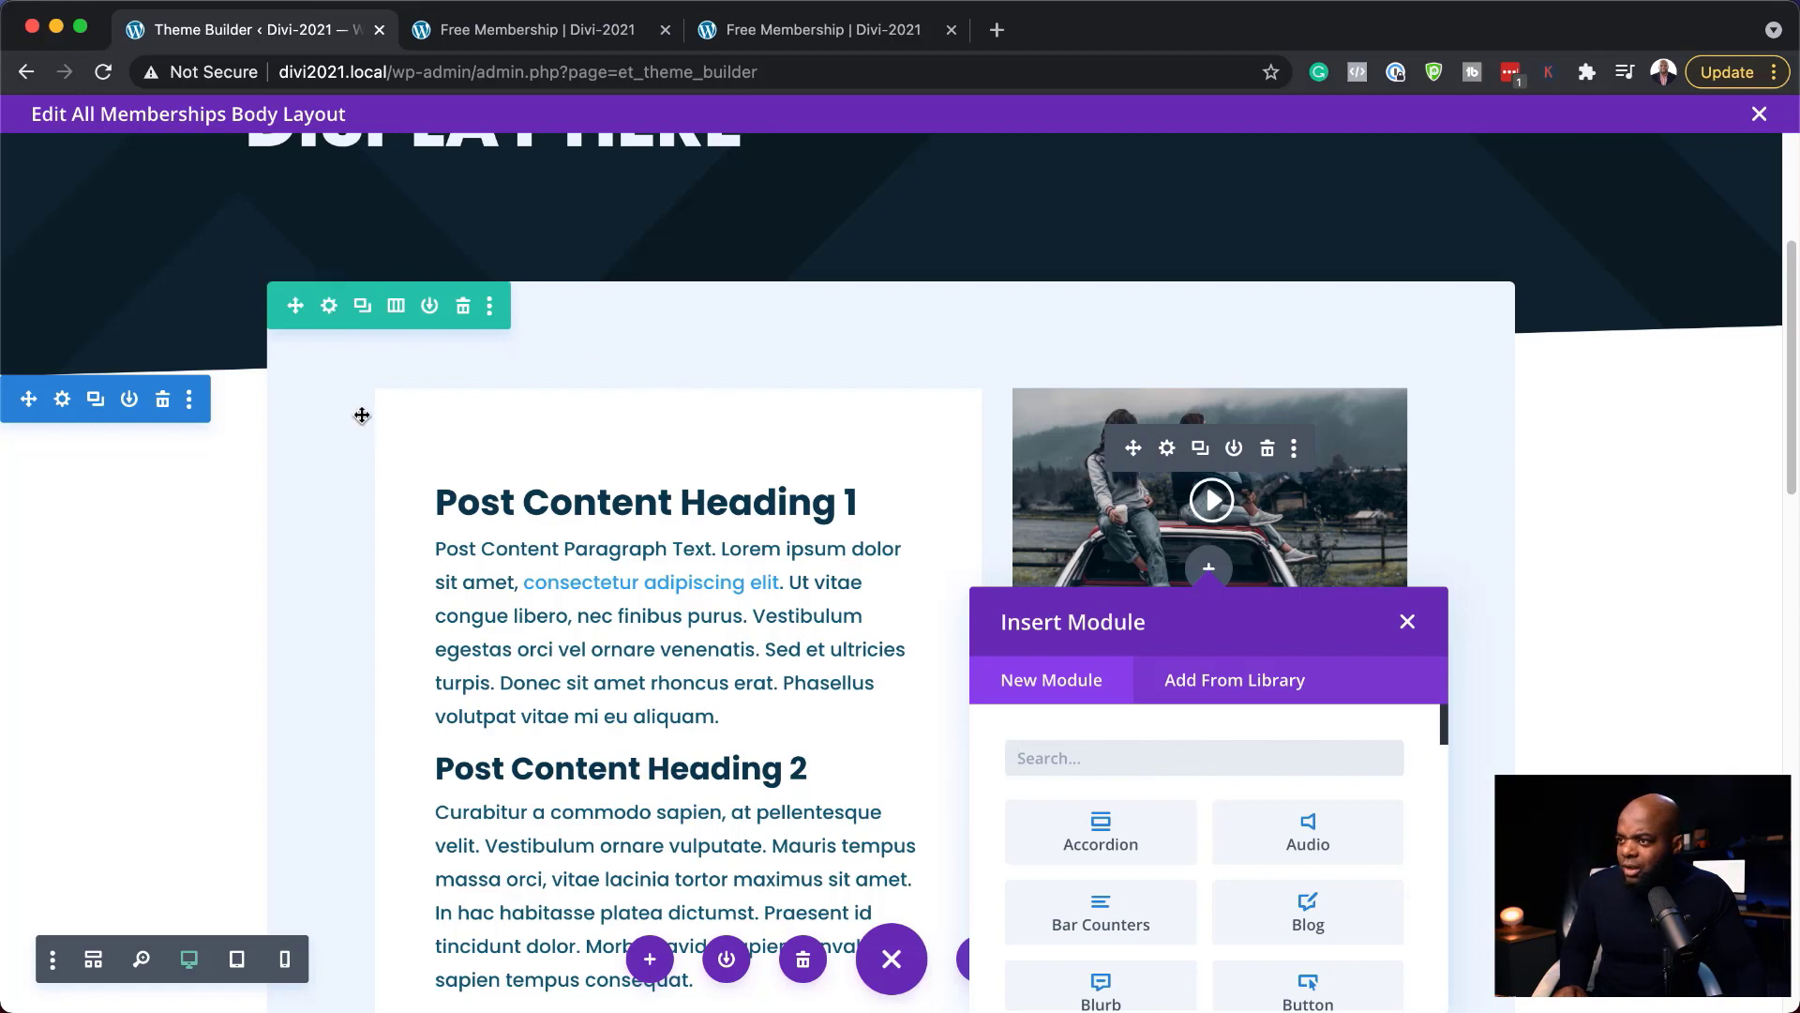
click(330, 305)
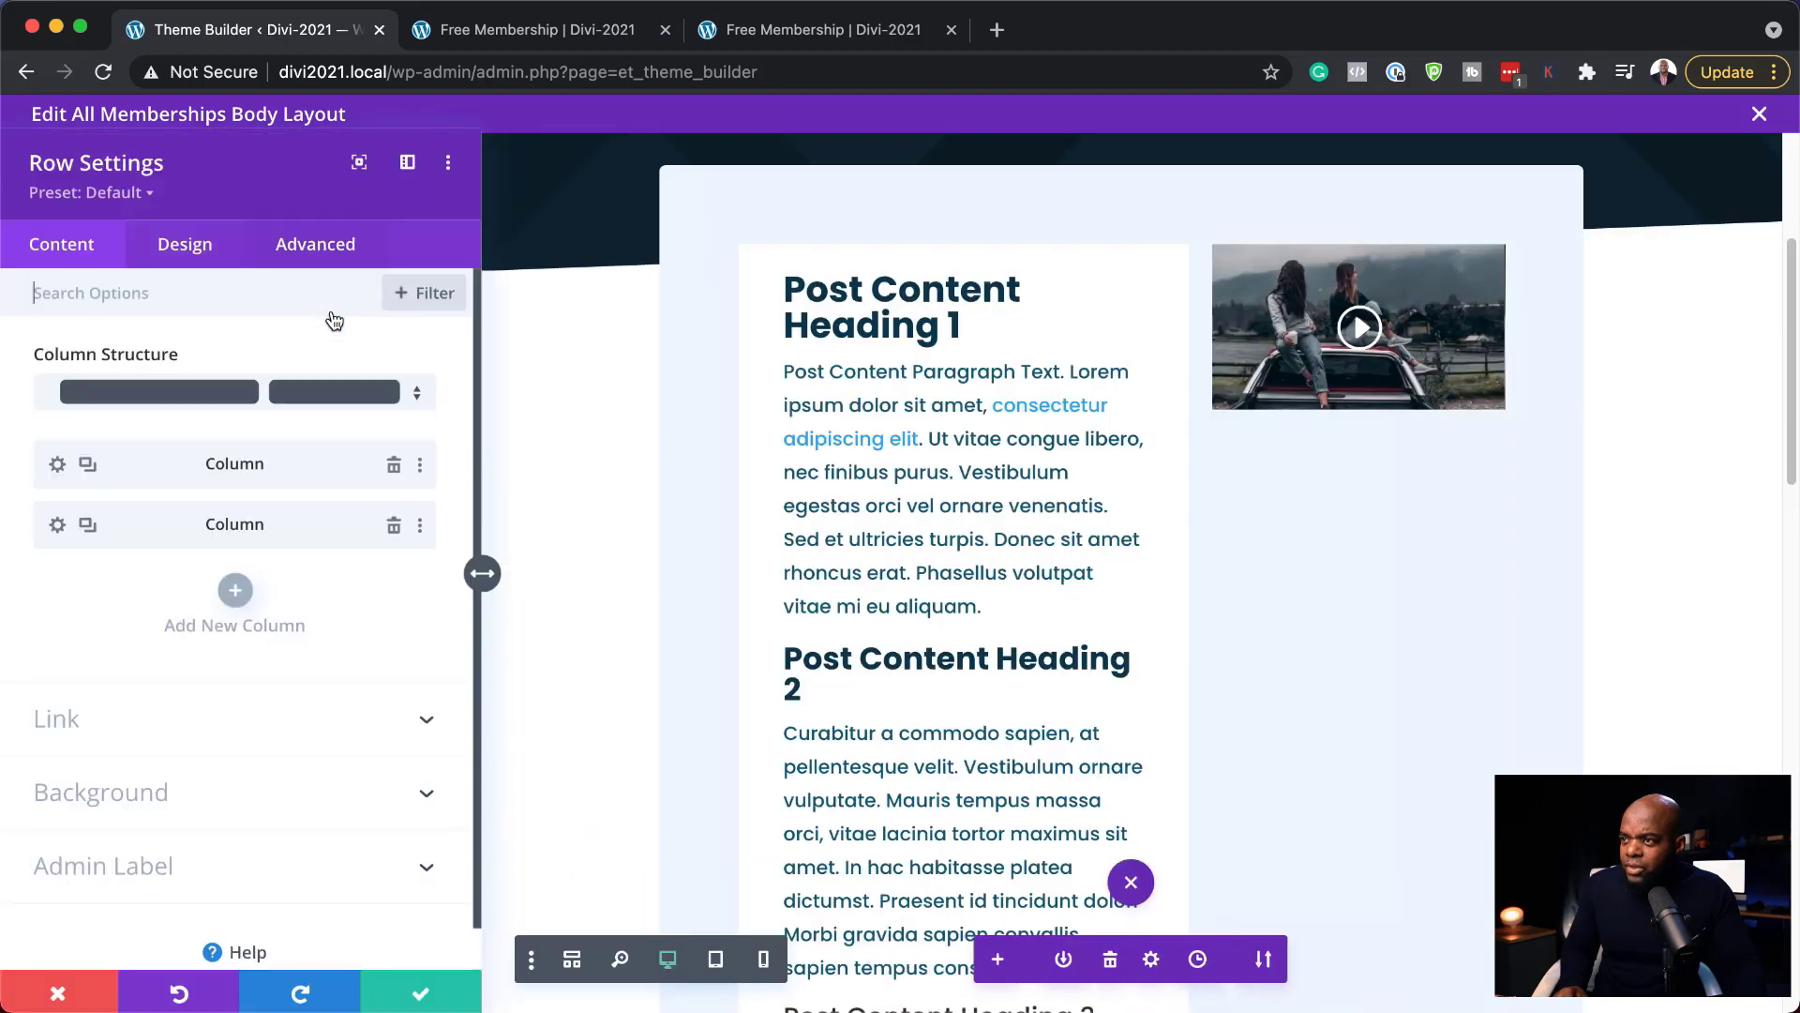
click(60, 527)
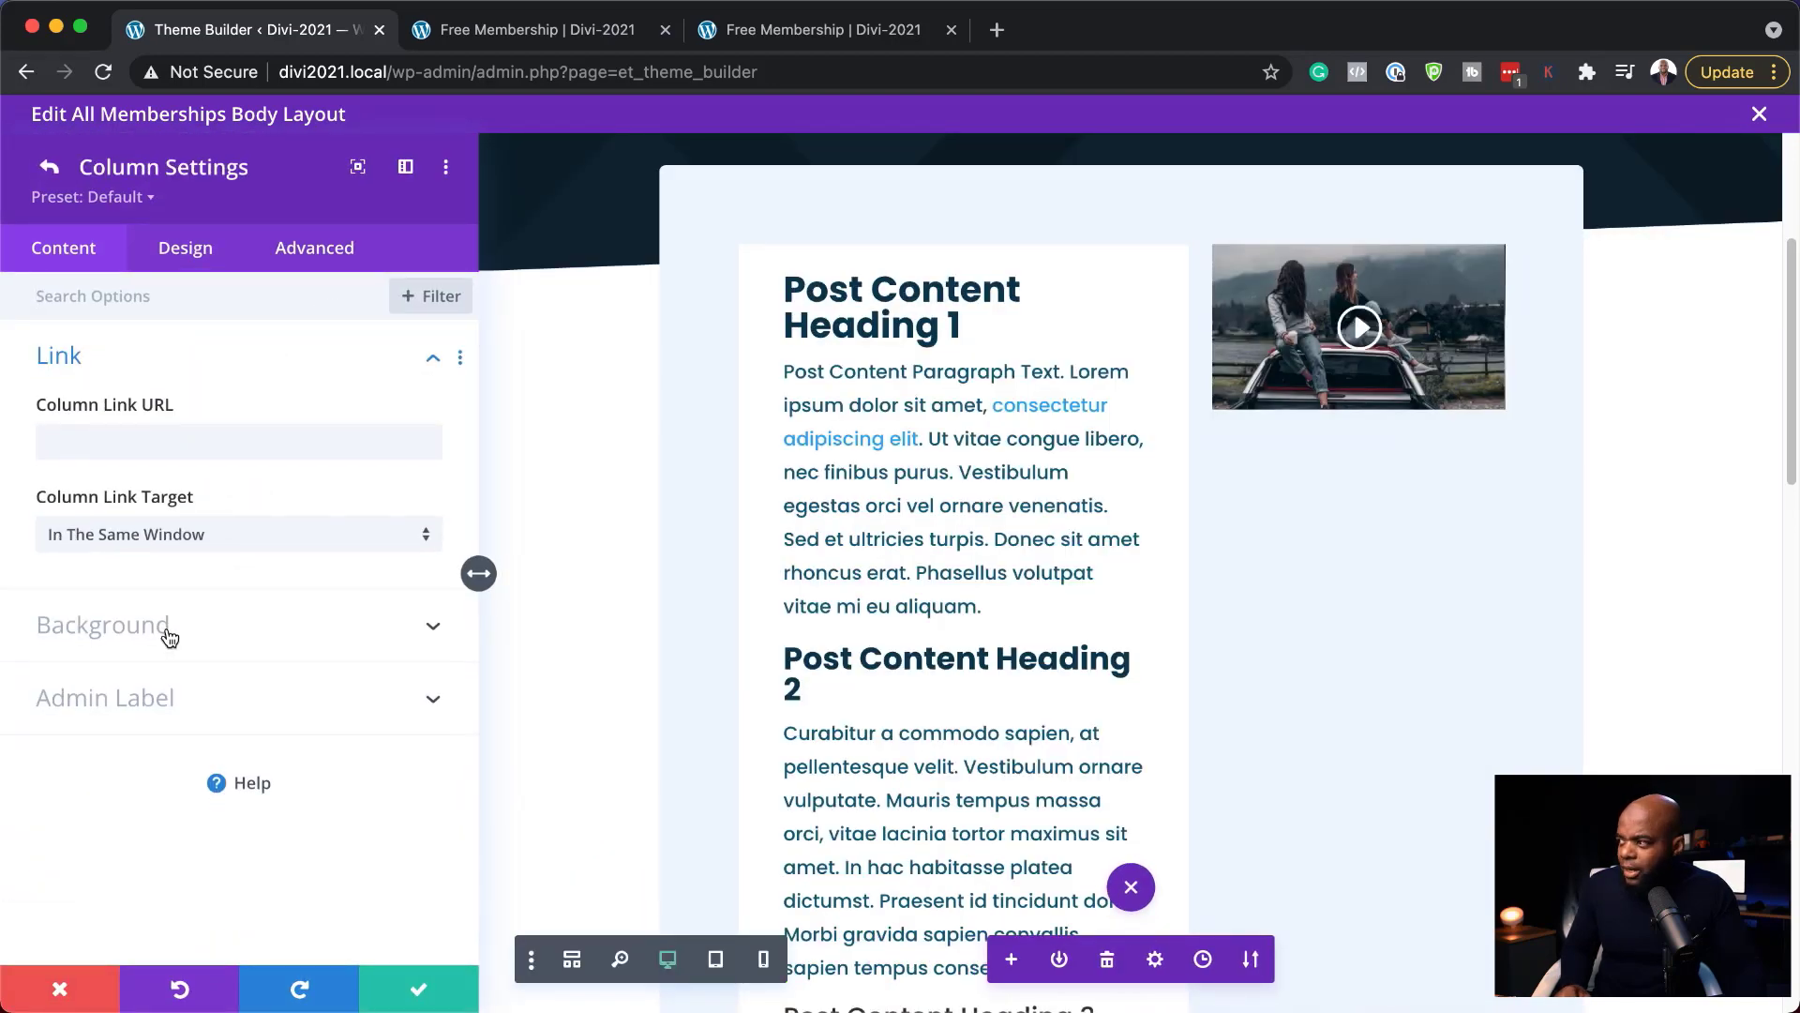
click(170, 637)
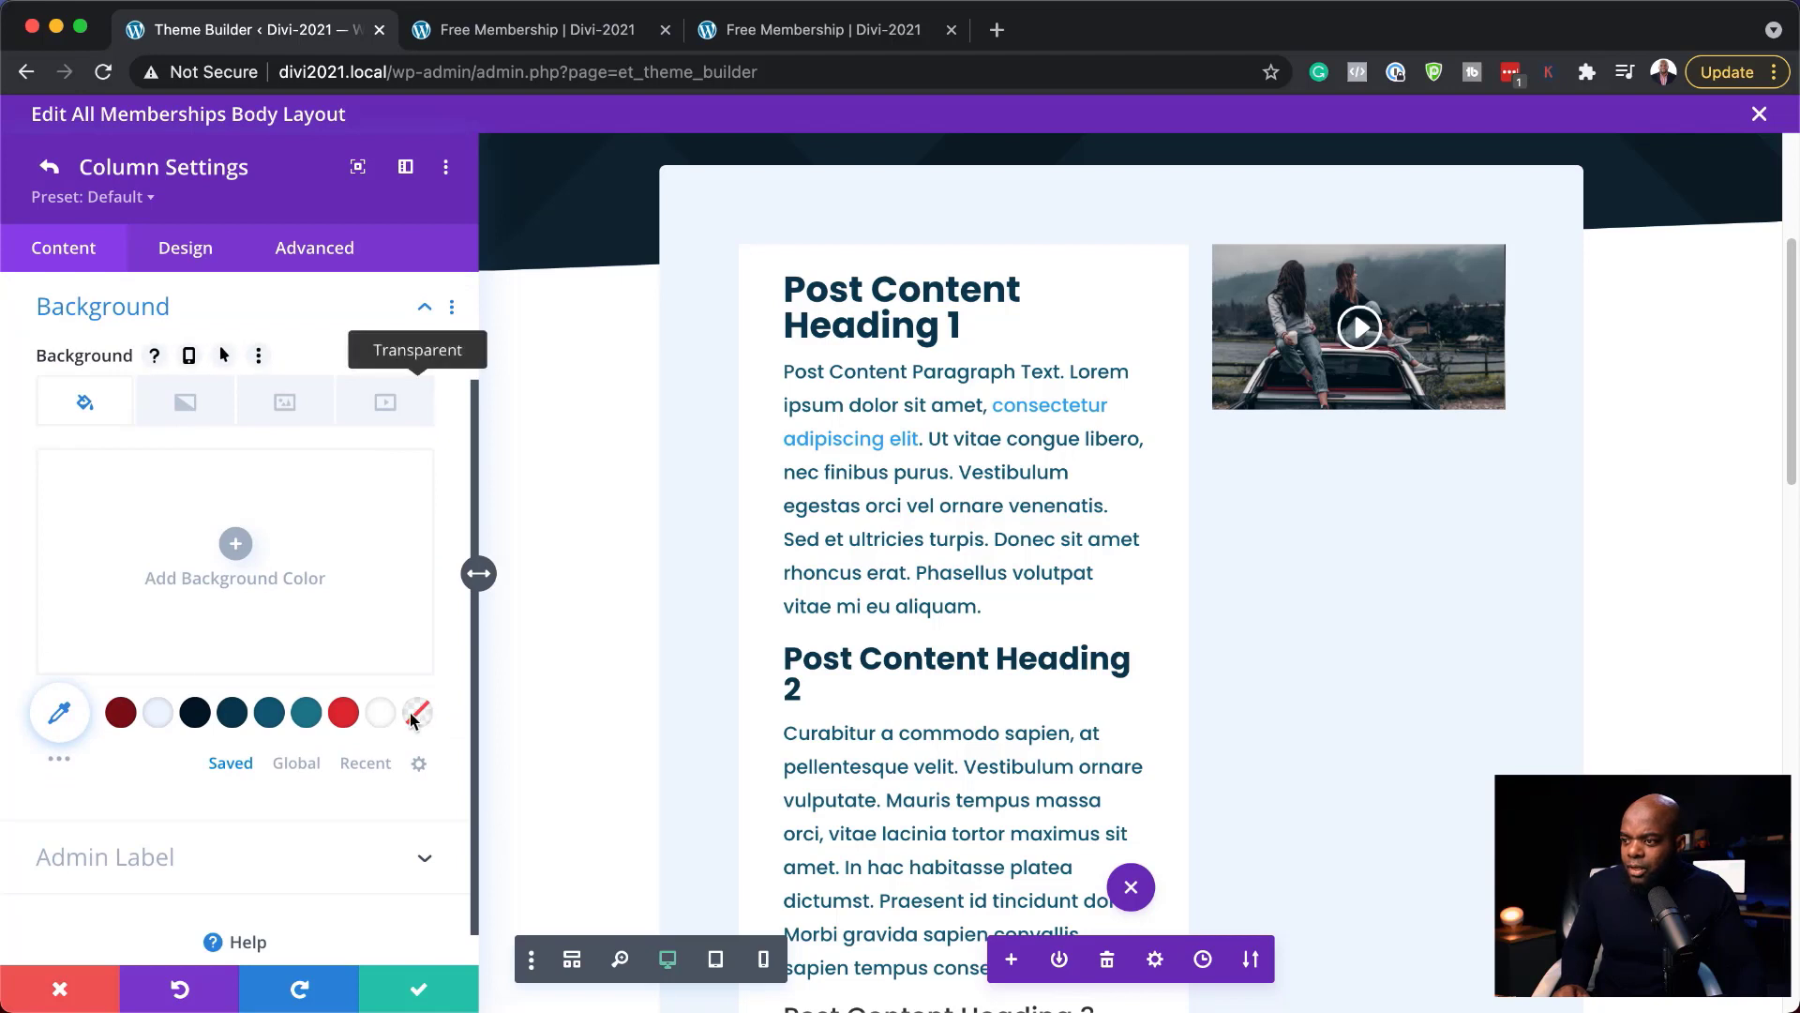
click(381, 715)
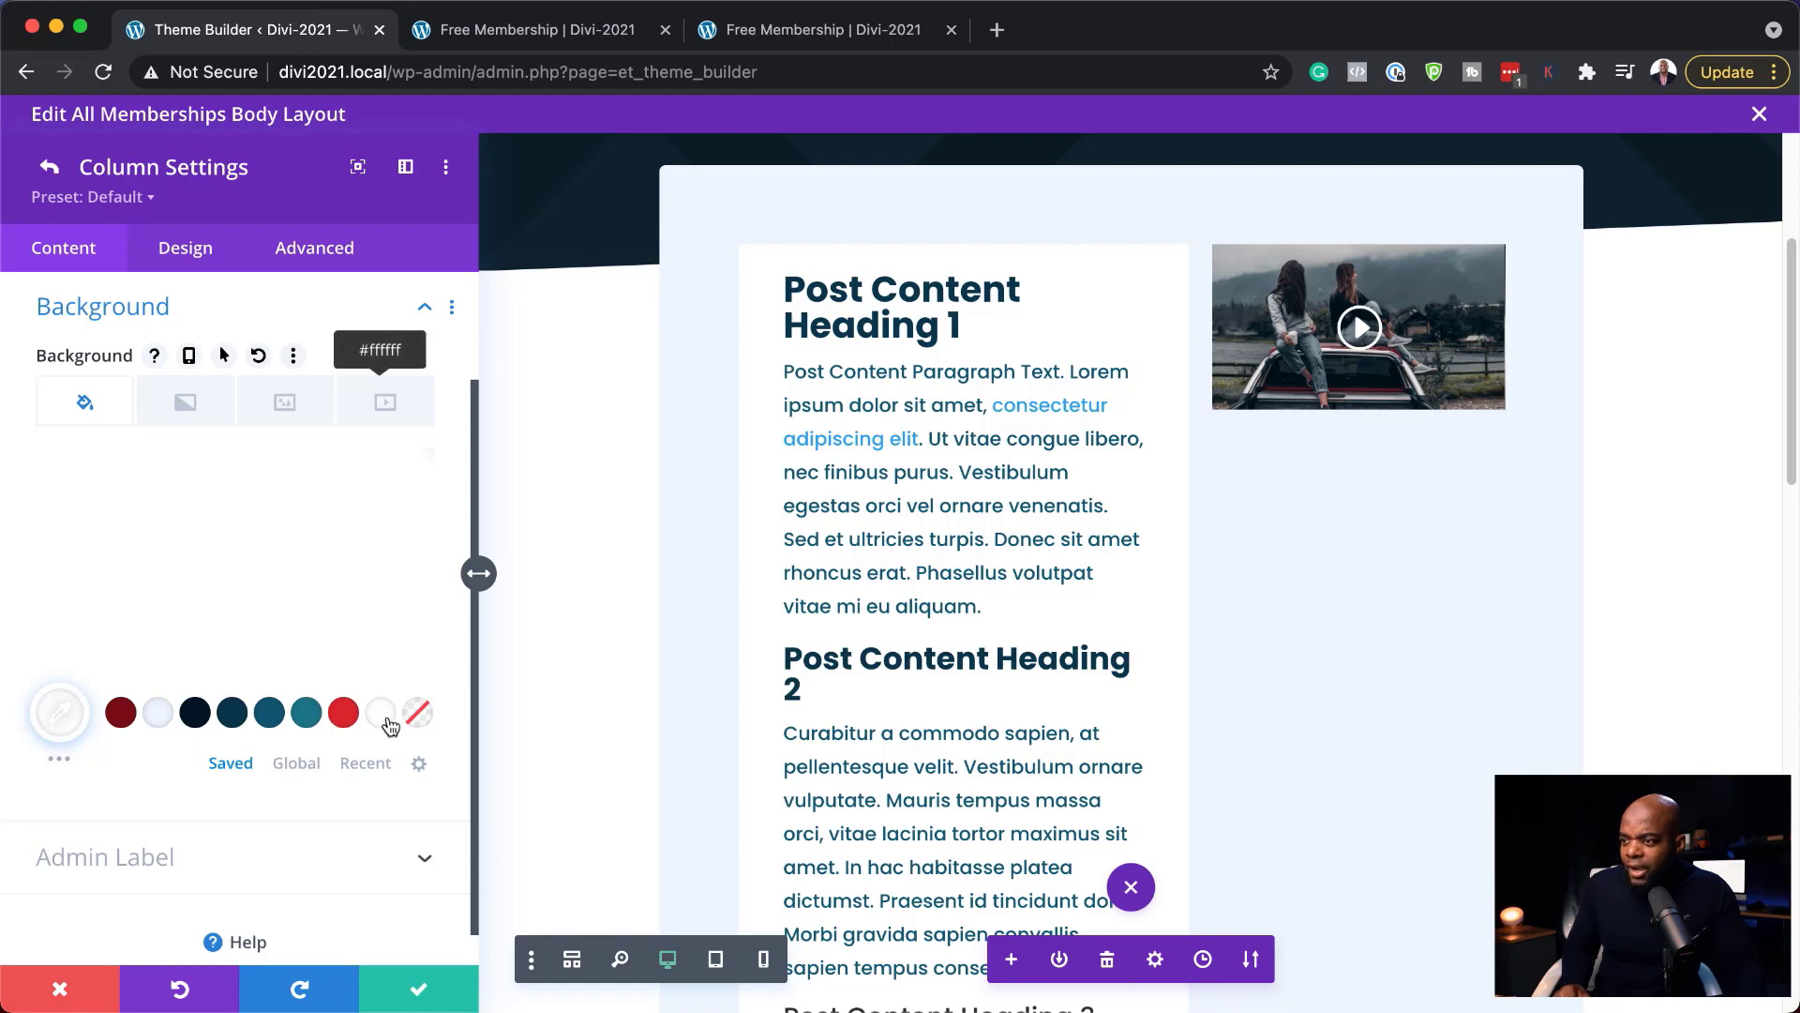
Set the video column's padding to 3% on the top, bottom, left and right
click(199, 253)
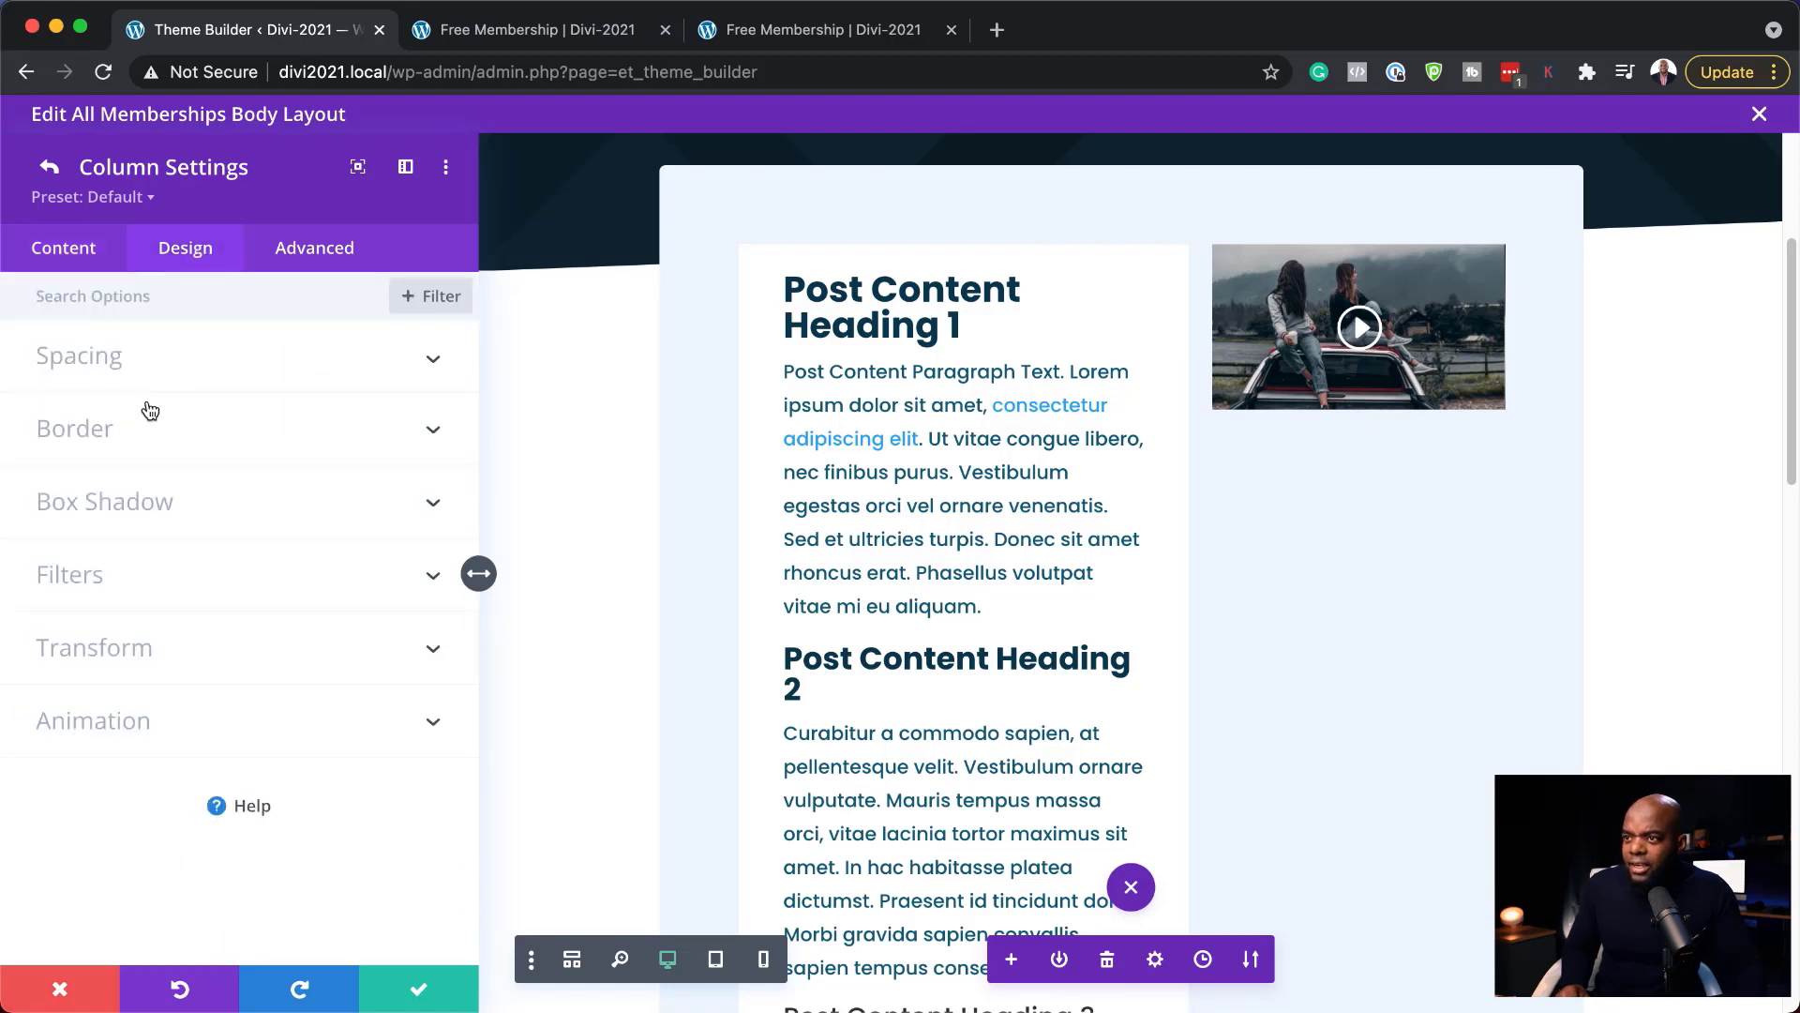
click(131, 360)
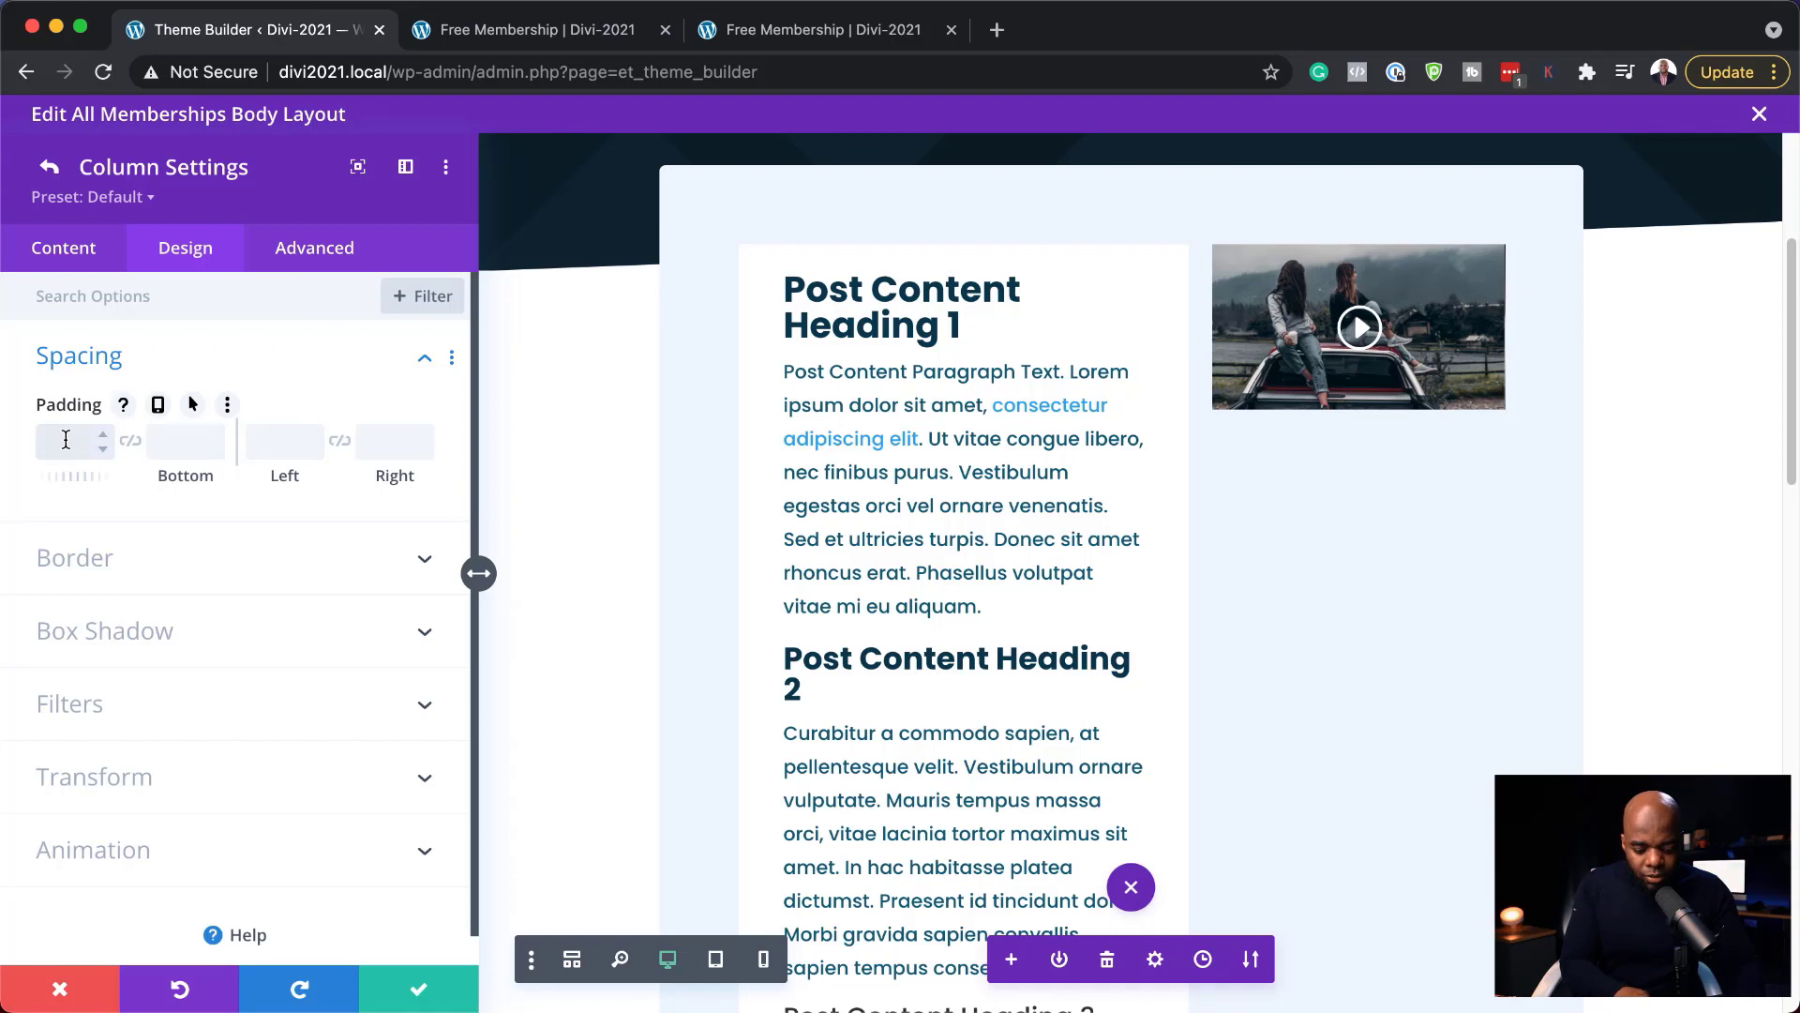
click(131, 440)
click(284, 447)
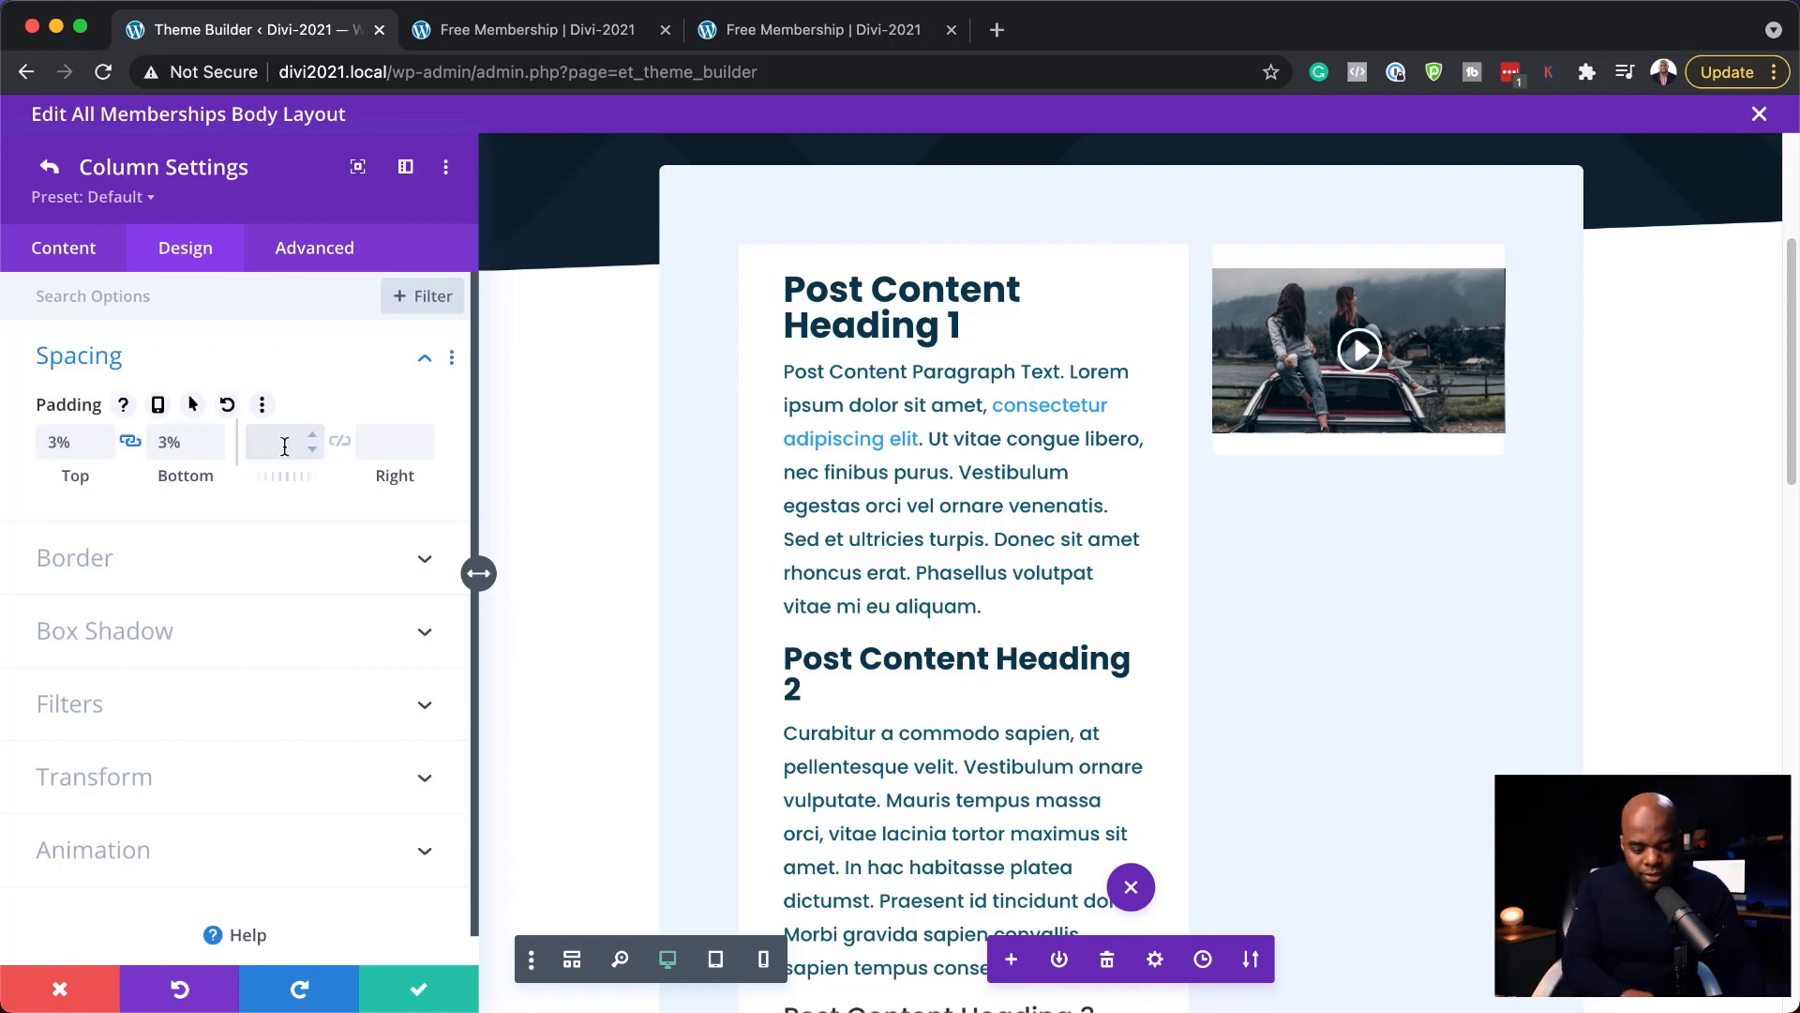
text(3%)
click(339, 440)
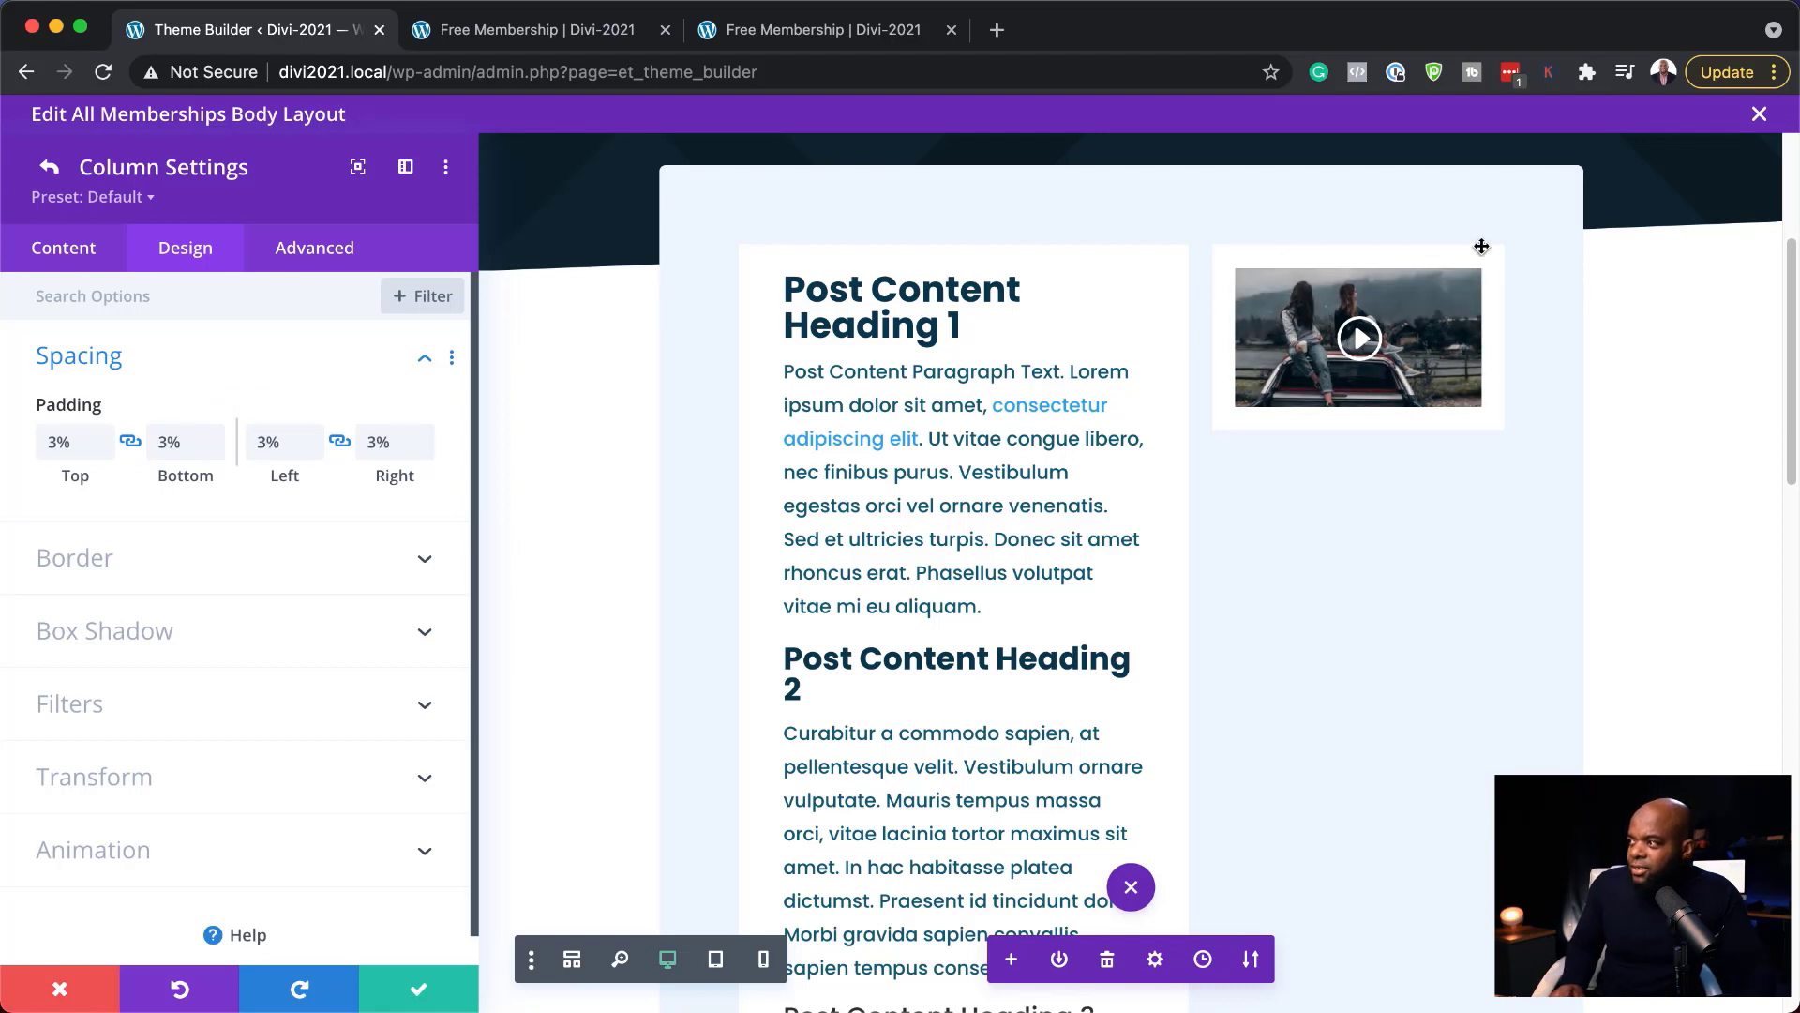
Give the video column rounded corners and a very dark navy background, and save the column and row settings
click(110, 567)
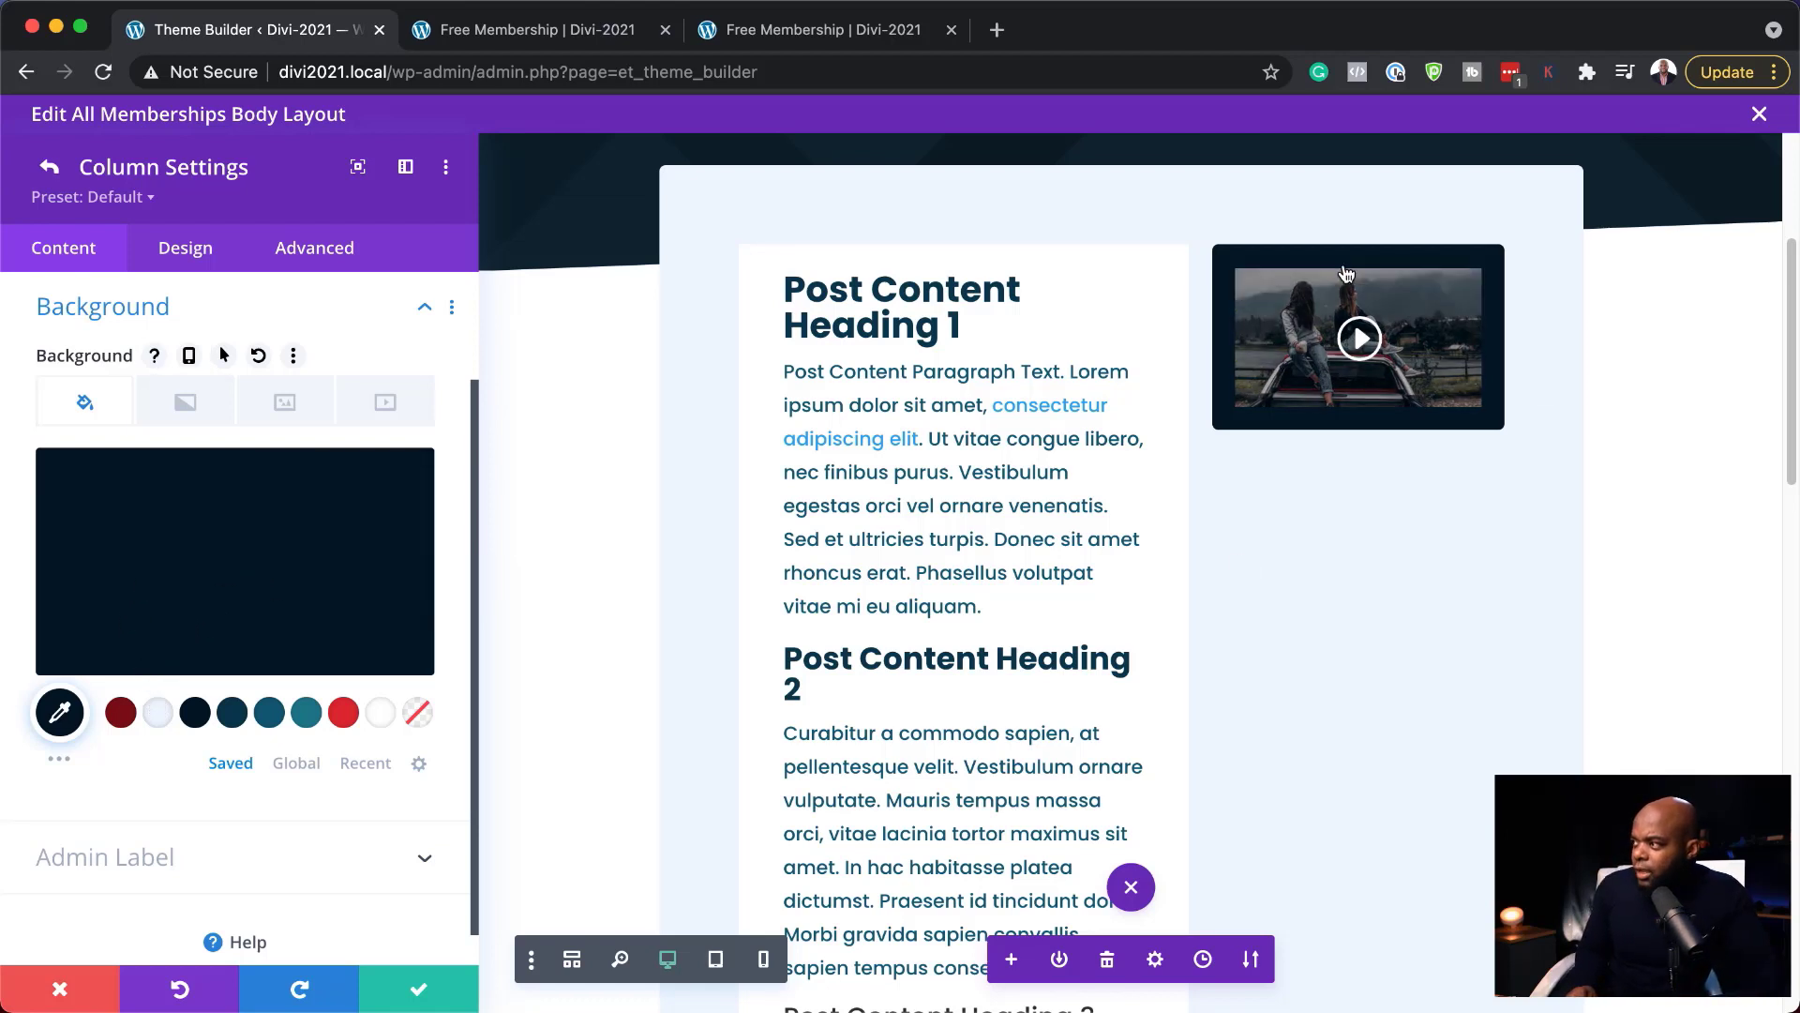
click(424, 990)
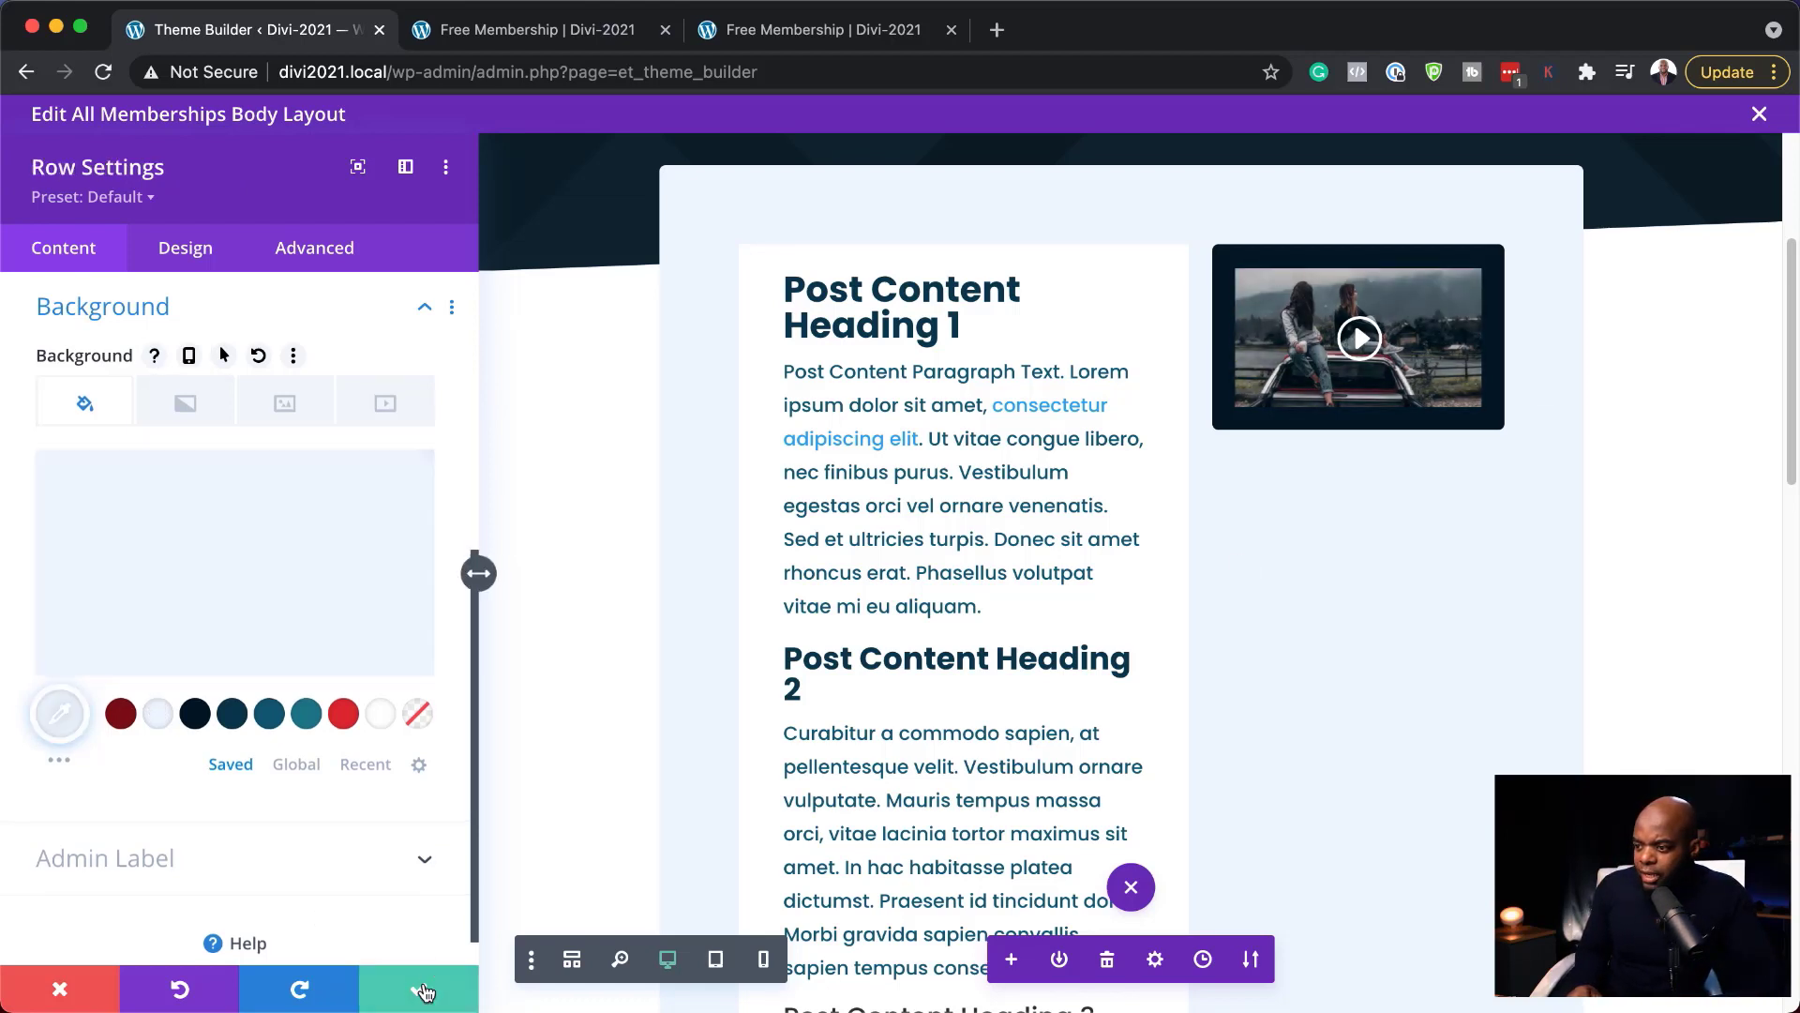
click(424, 990)
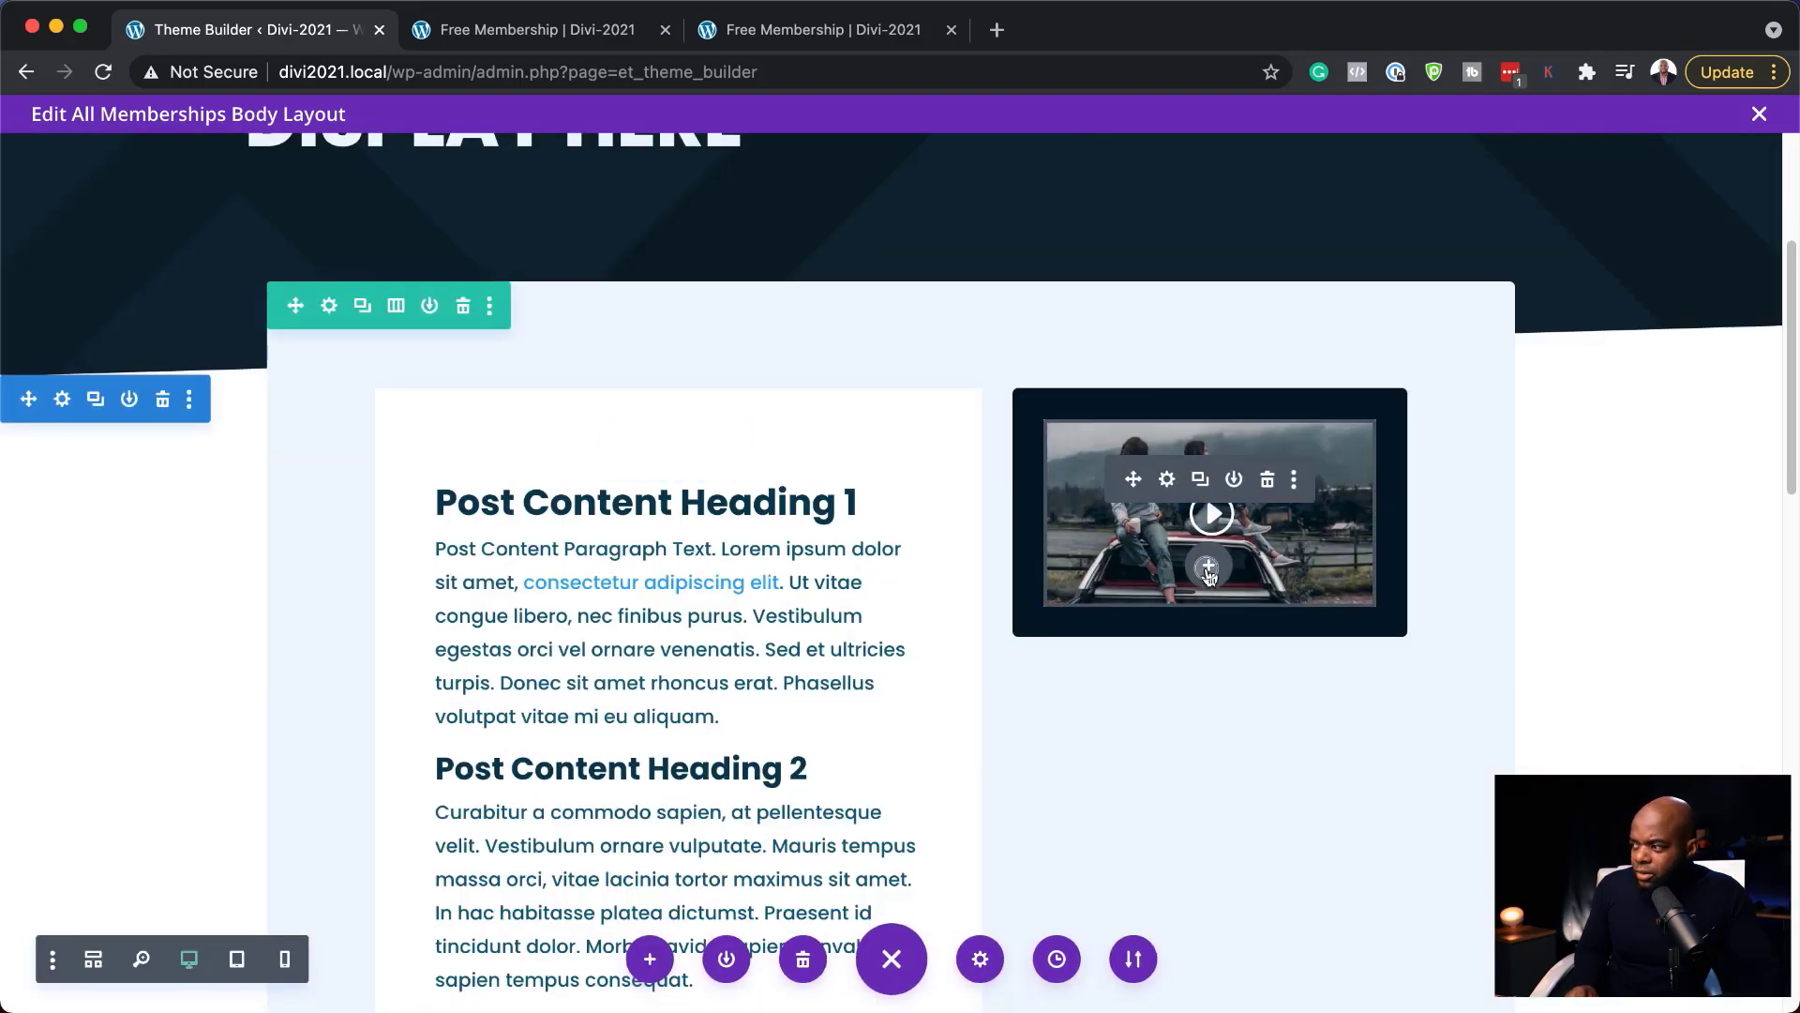
Insert a Testimonial module below the video in the narrower column of the Post Content row
click(1209, 569)
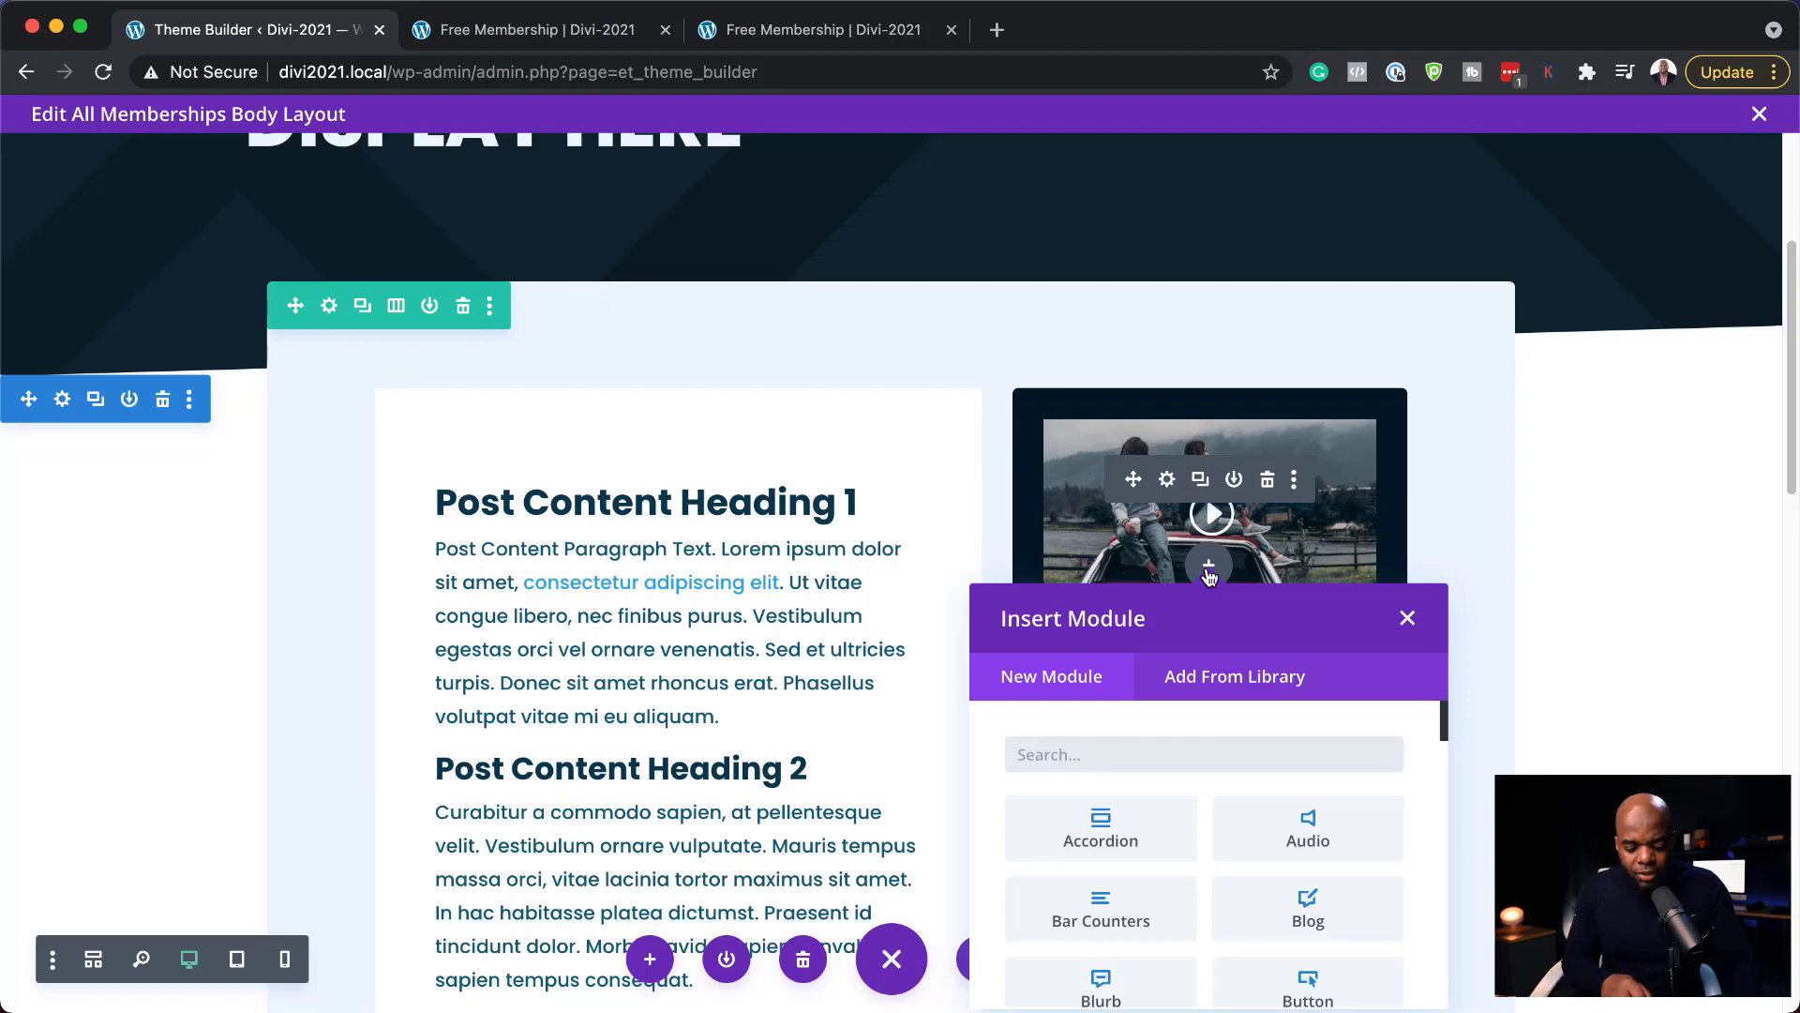
text(tex)
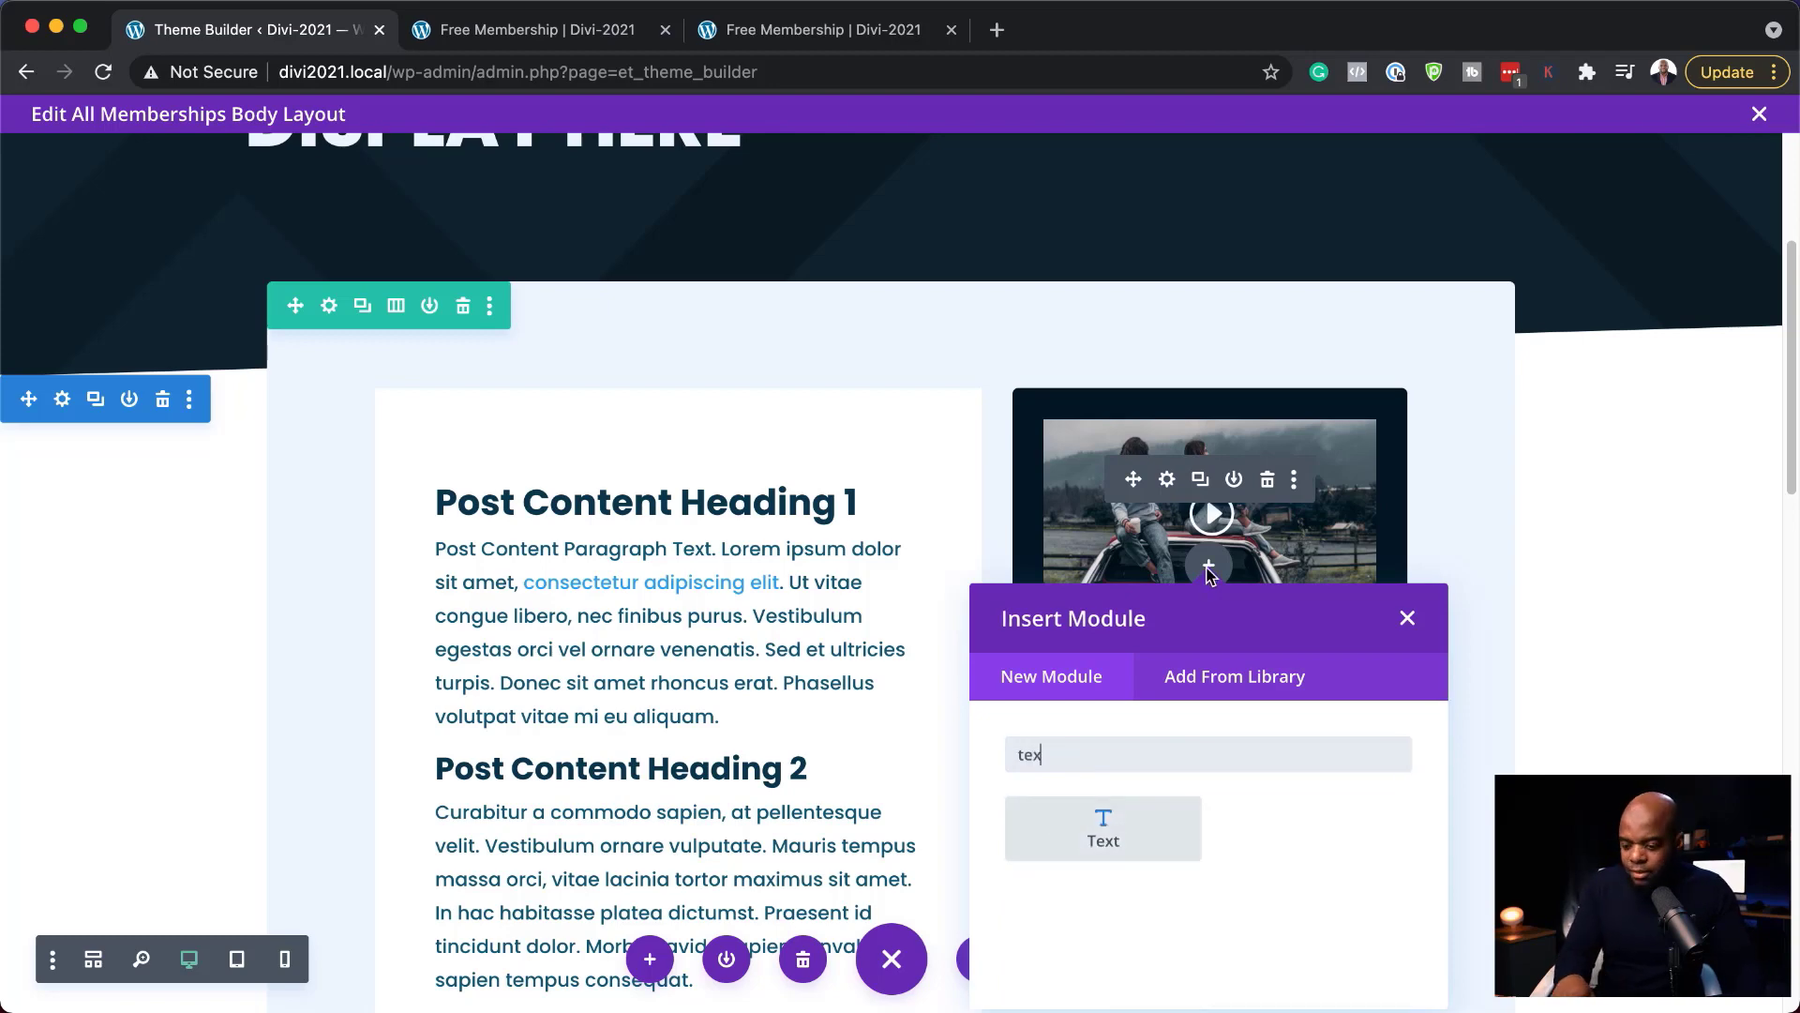
key(BackSpace)
text(s)
click(1124, 828)
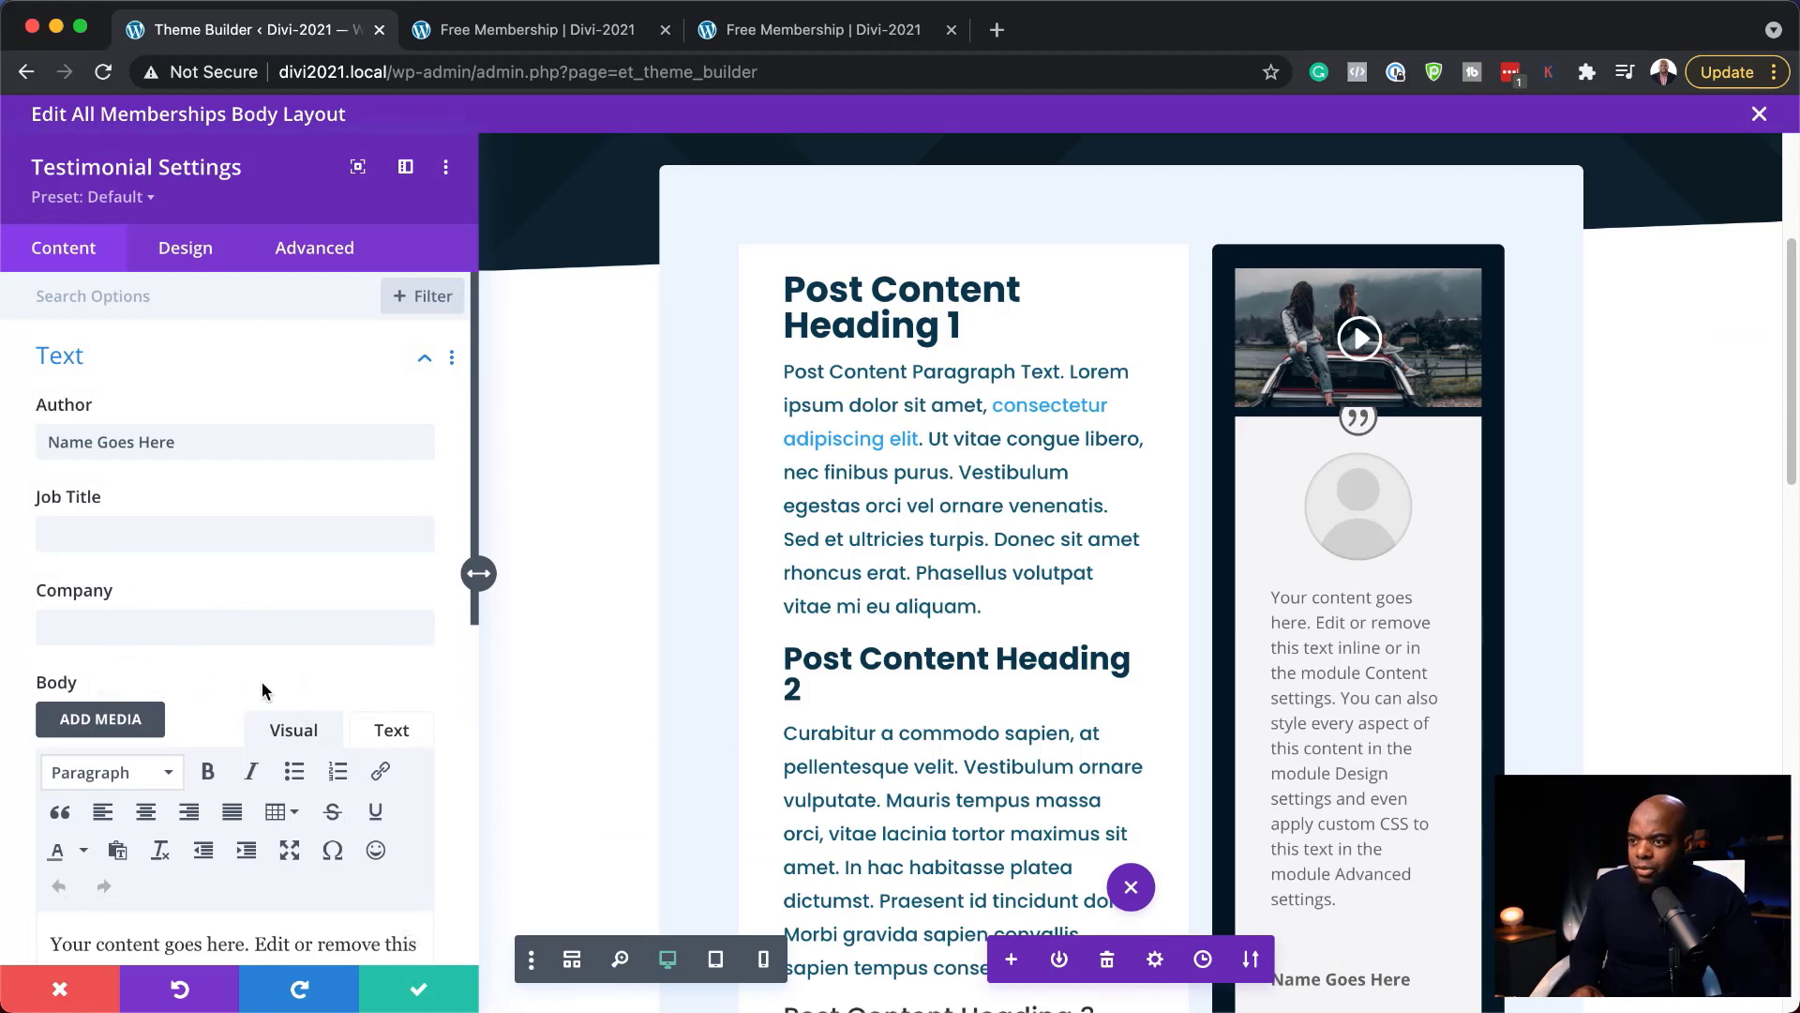
Enter the testimonial author's name and replace its body with "Donec nec justo eget felis facilisis fermentum. Aliquam porttitor mauris sit amet orci. Aenean dignissim pellentesque felis."
triple_click(214, 440)
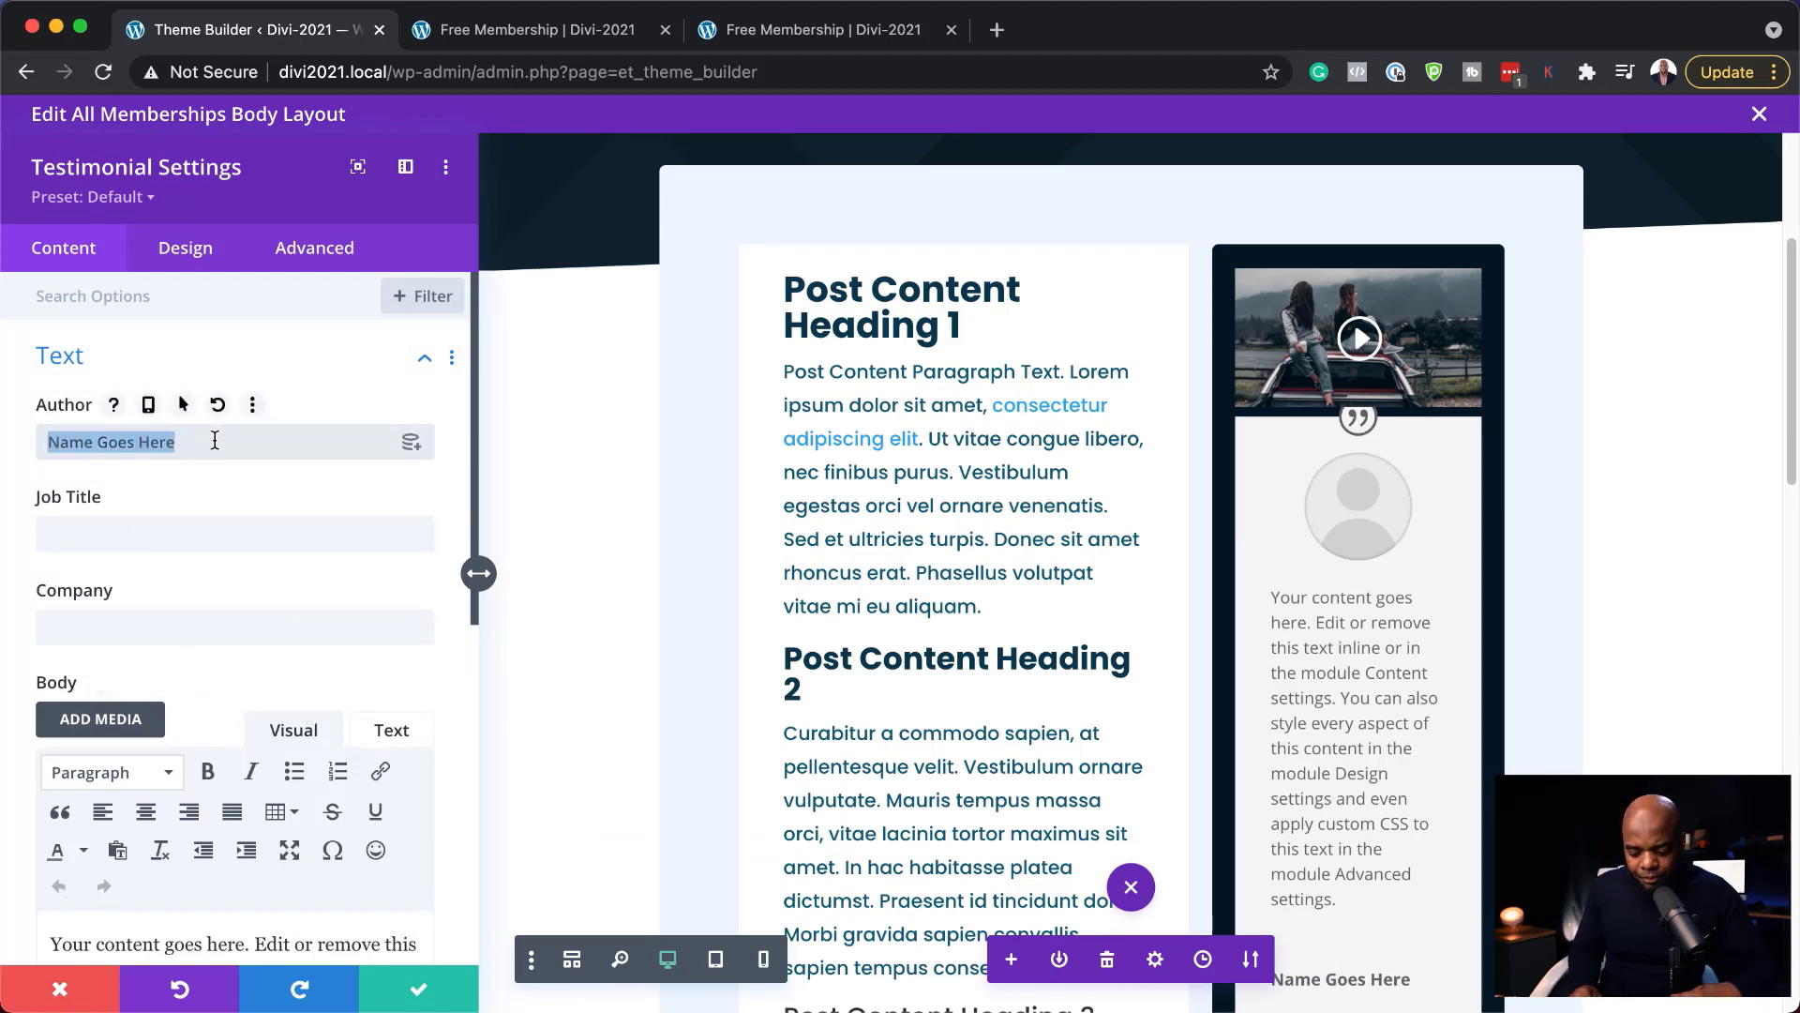
text(Augustine)
scroll(216, 660, down, 3)
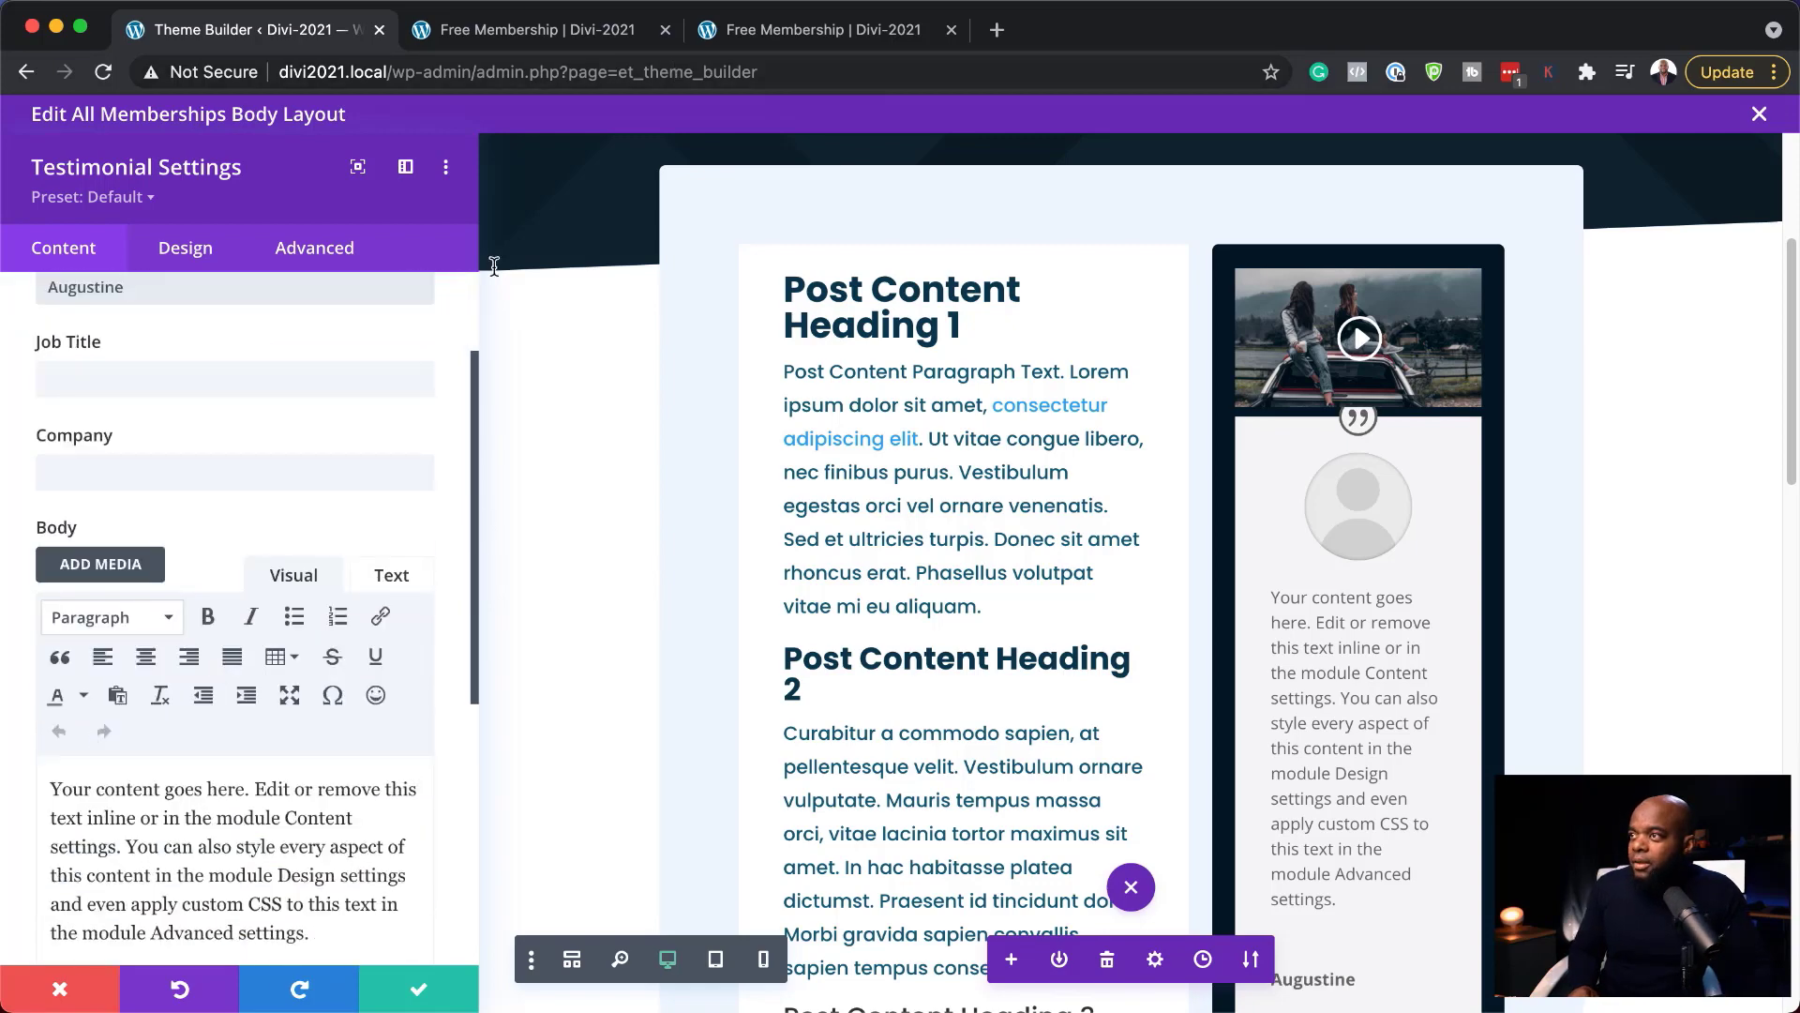
scroll(272, 596, down, 4)
drag(328, 564, 32, 401)
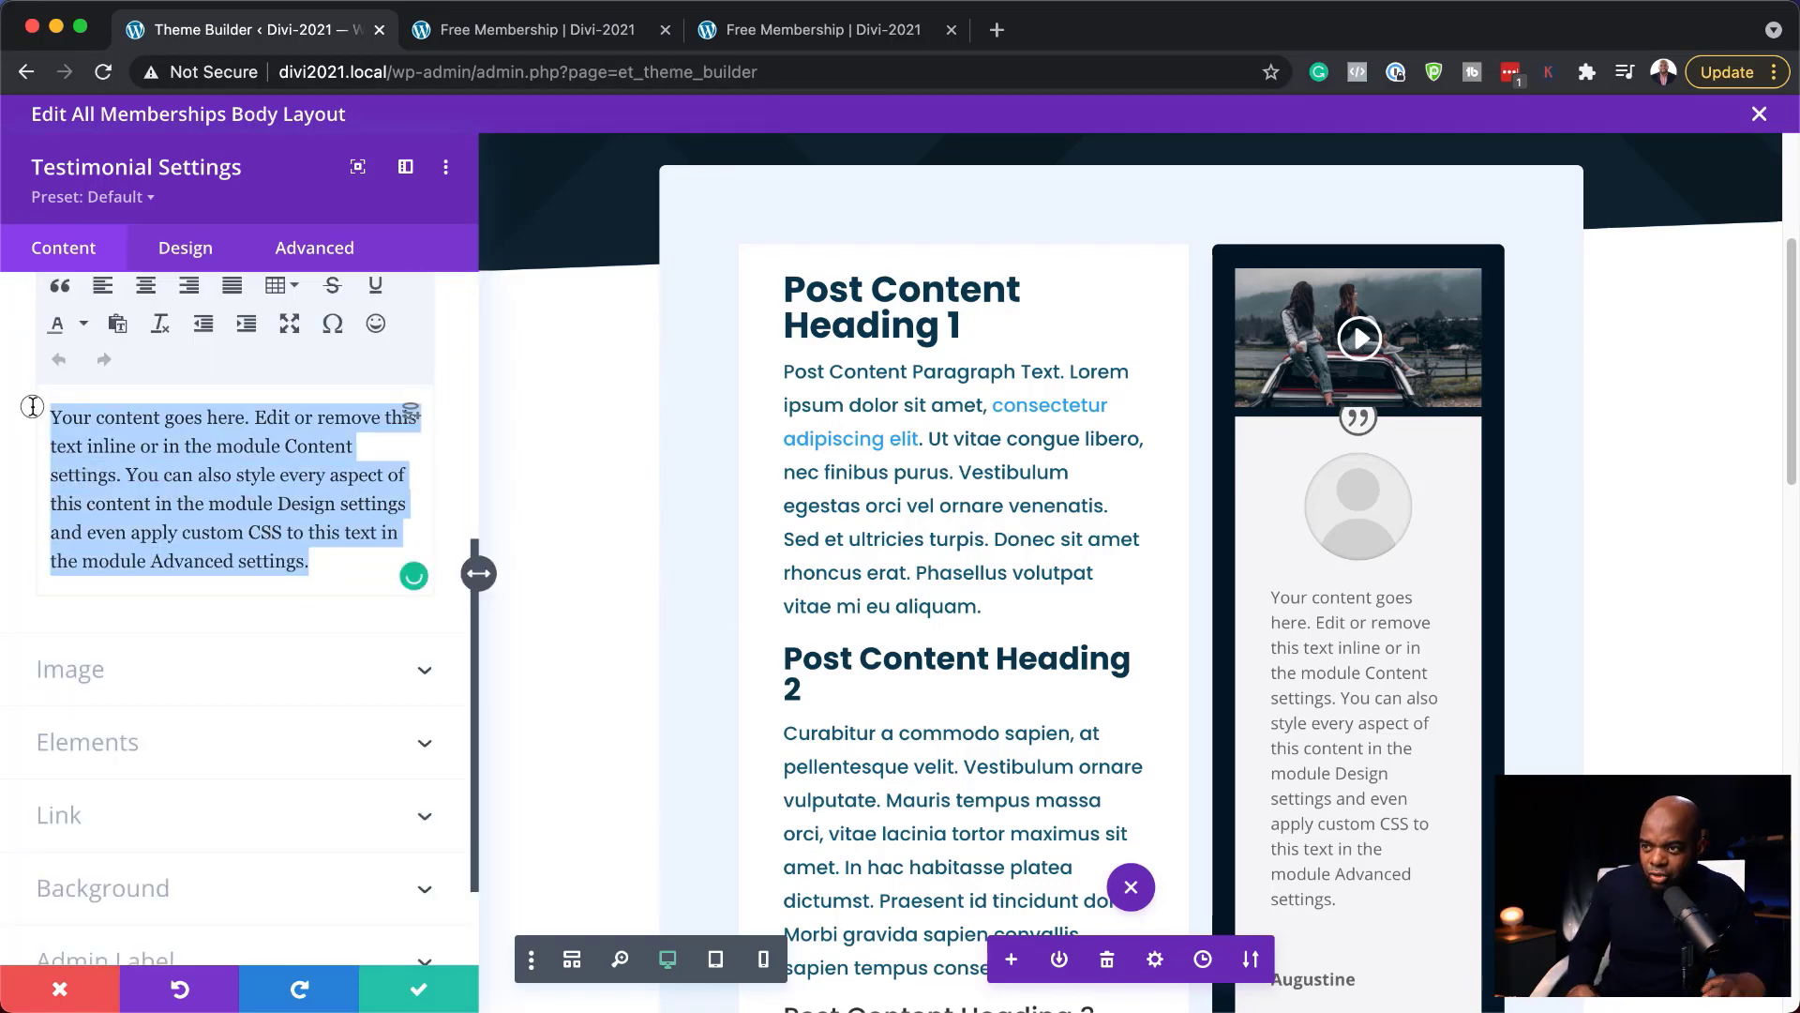
text(Donec nec justo eget felis facilisis fermentum. Aliquam porttitor mauris sit amet orci. Aenean dignissim pellentesque felis.)
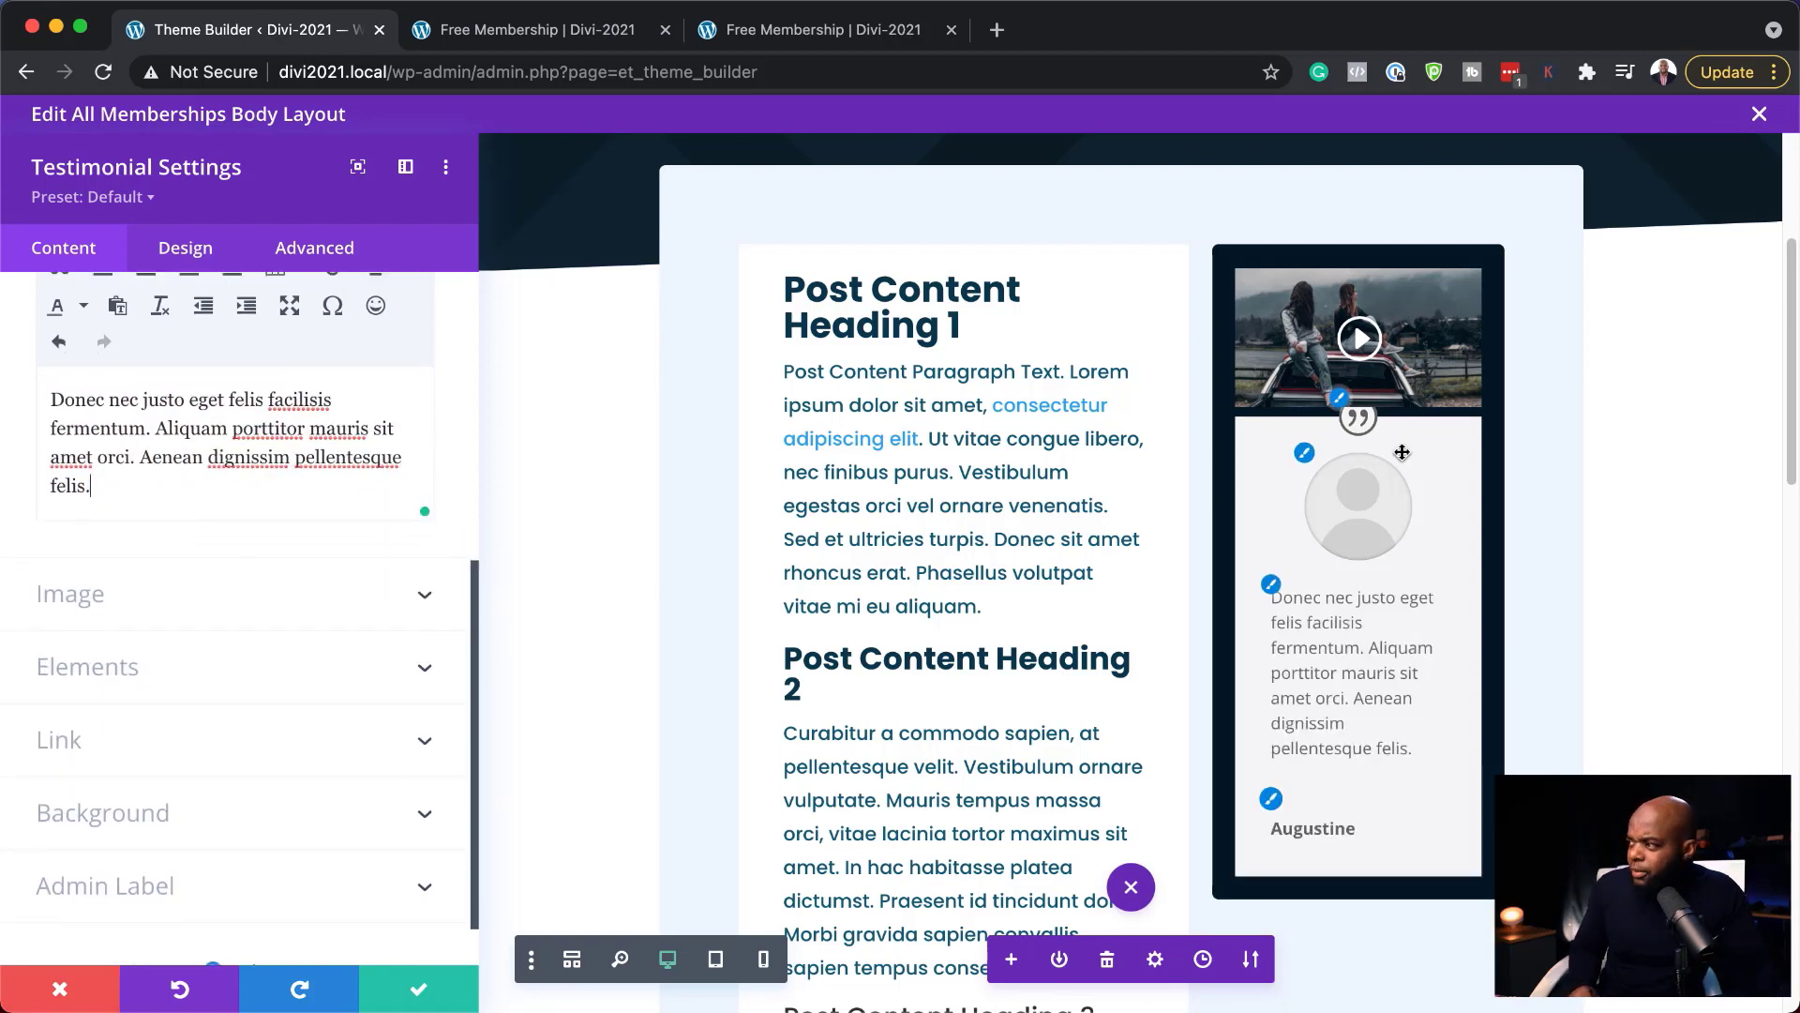
Hide the testimonial's quote icon and set its background color to the light blue #edf5fd
click(214, 662)
click(54, 582)
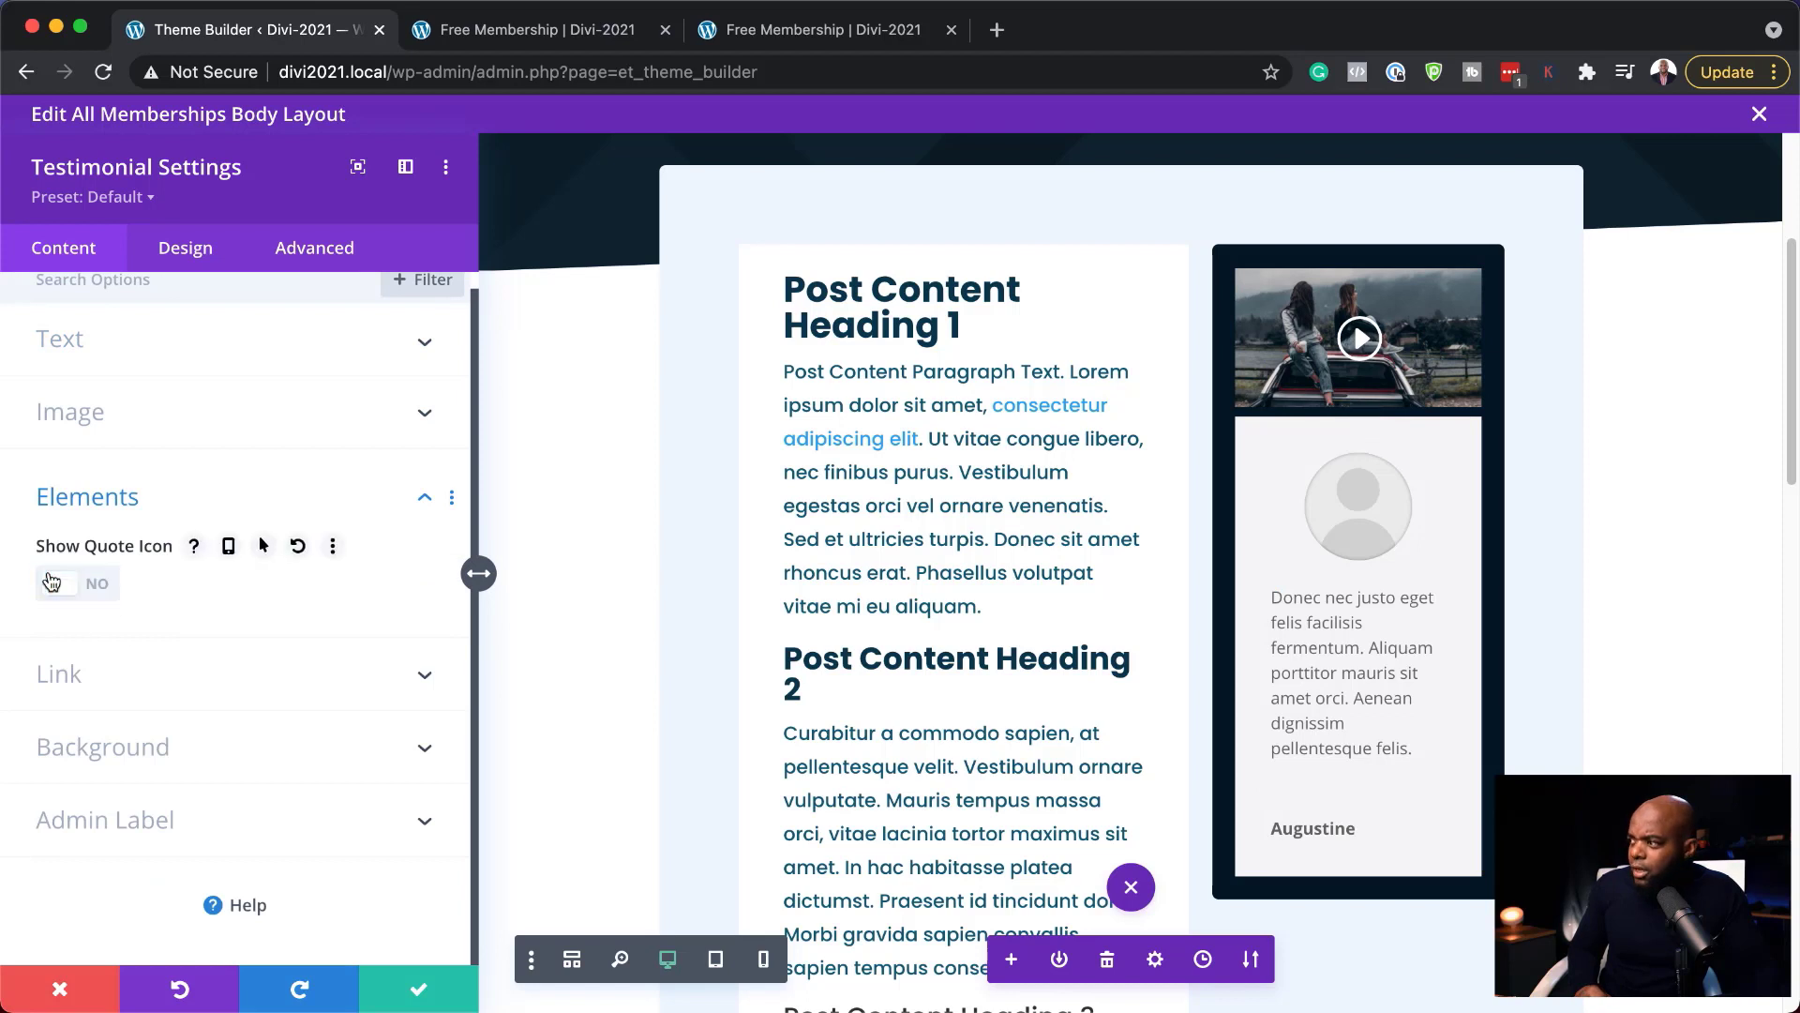
click(170, 750)
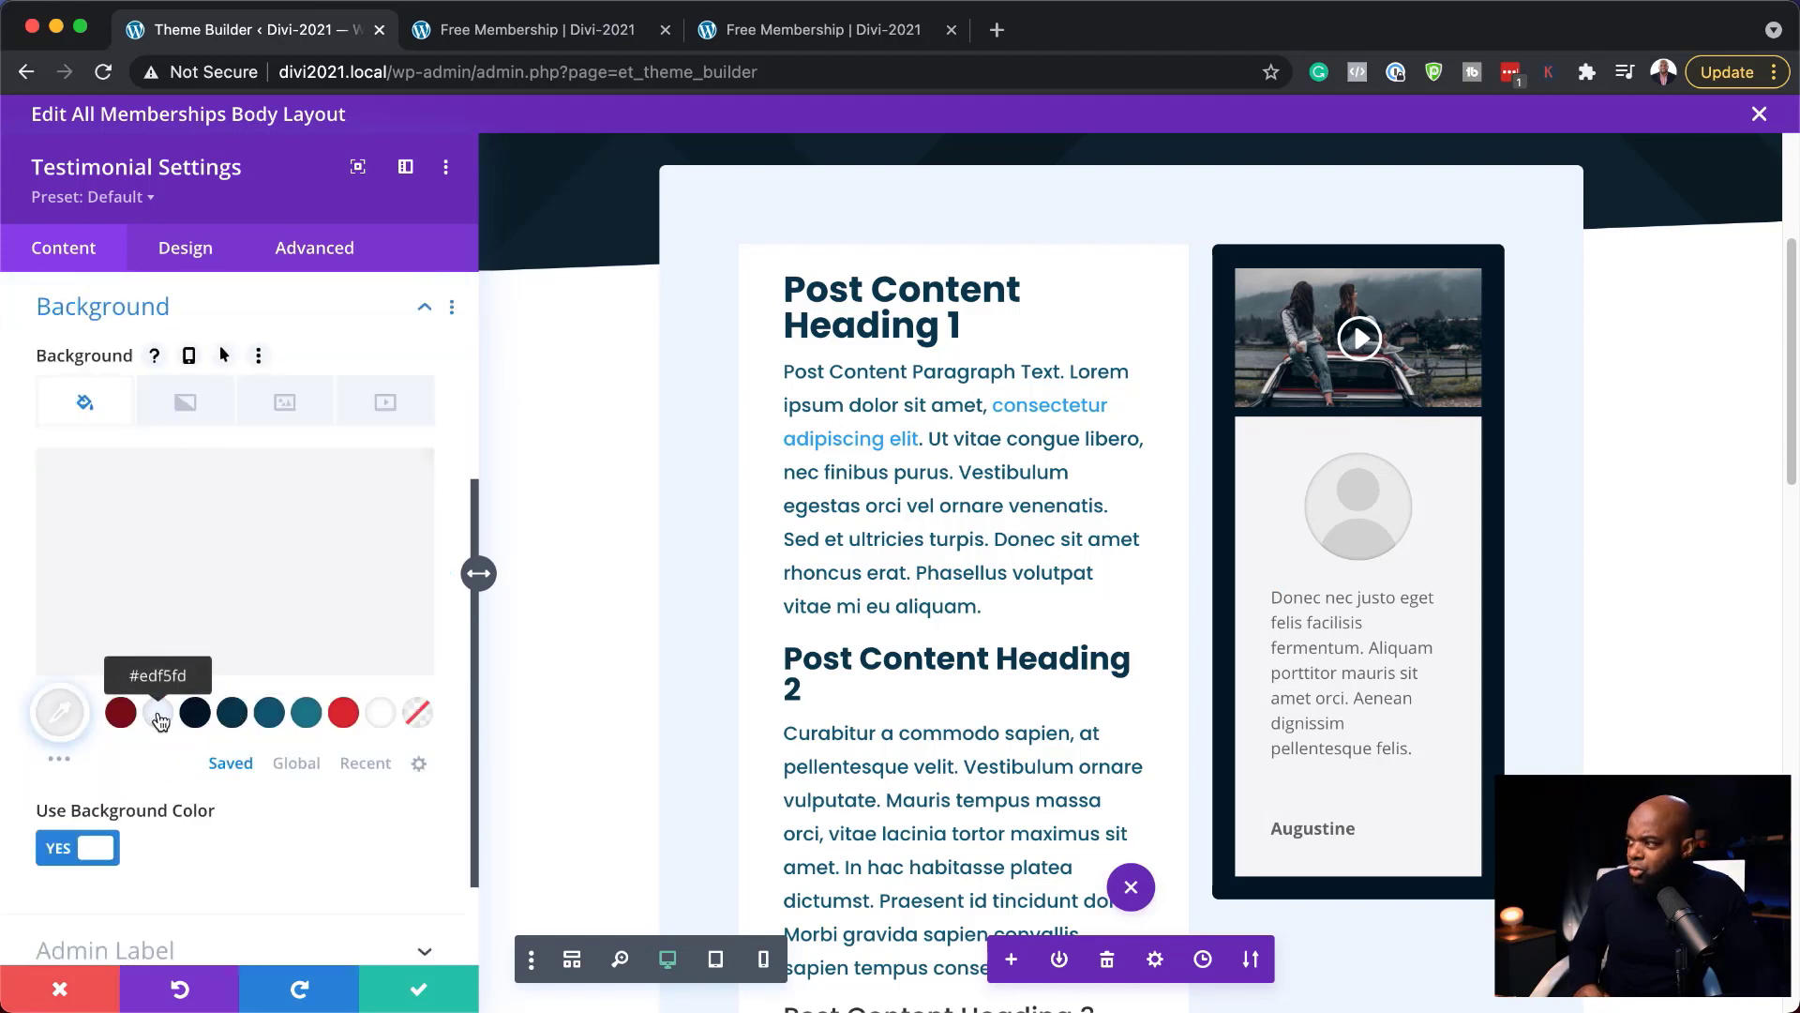
click(158, 715)
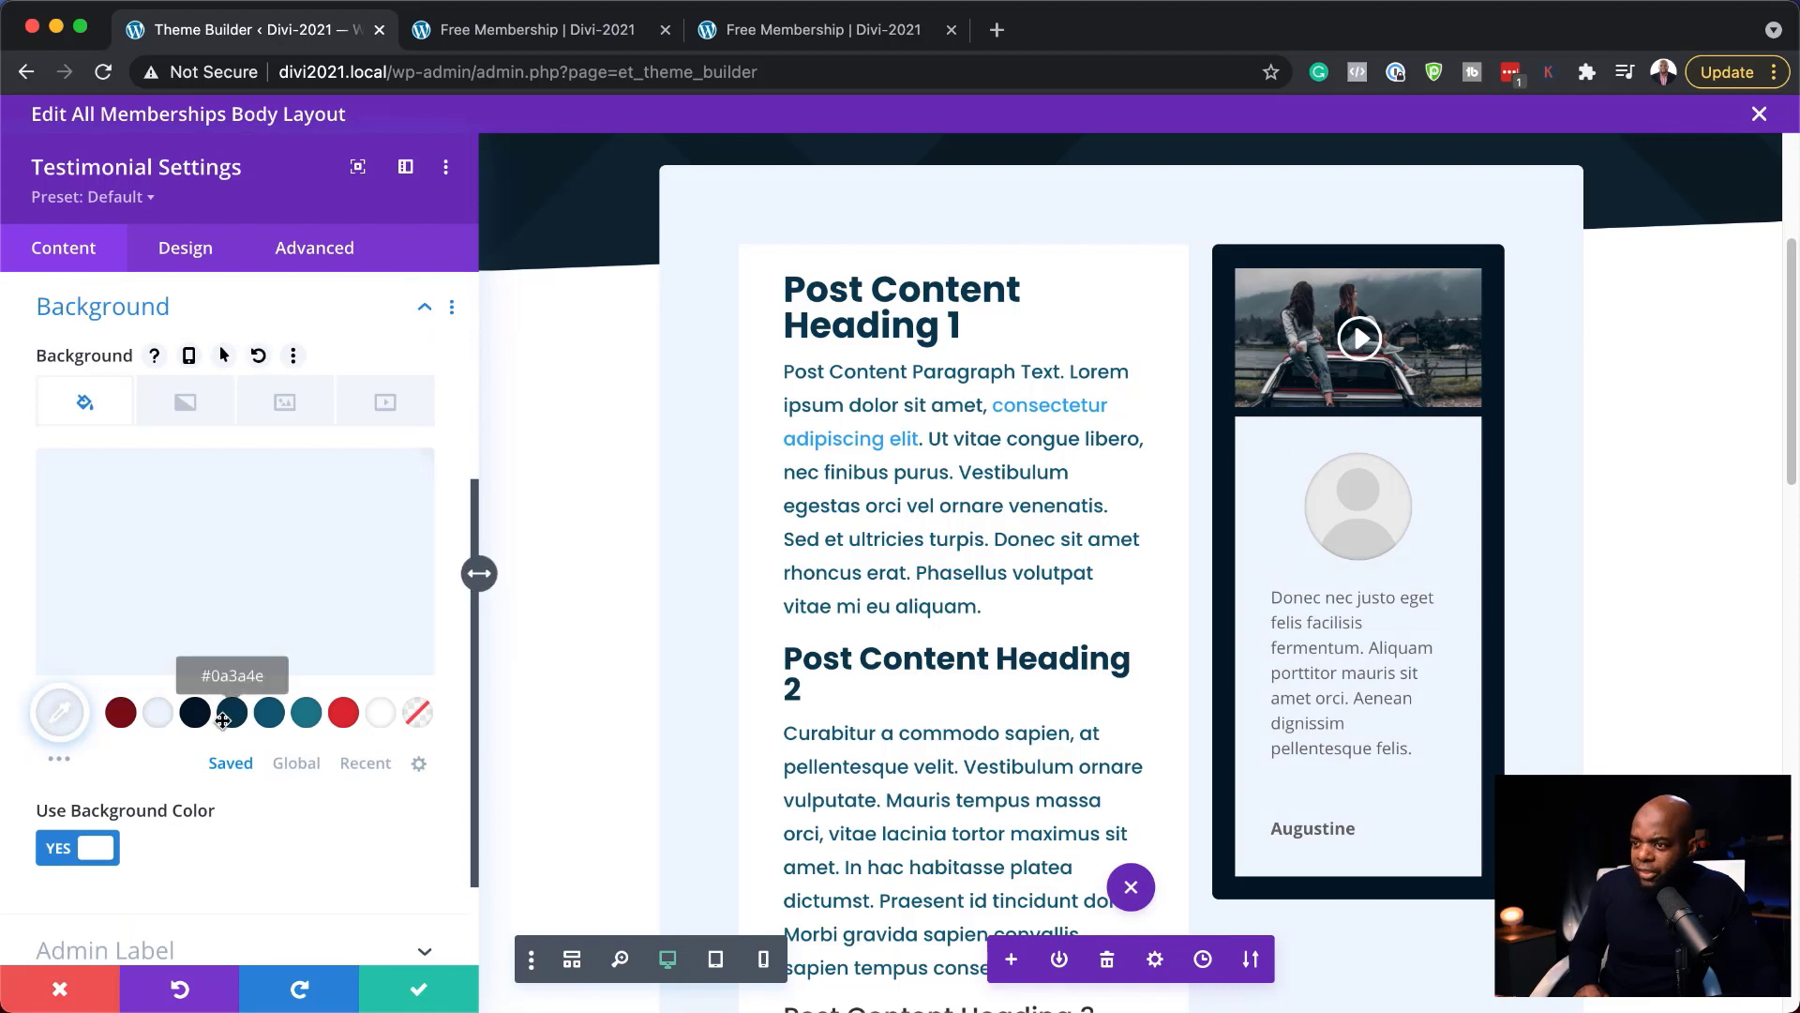
click(345, 716)
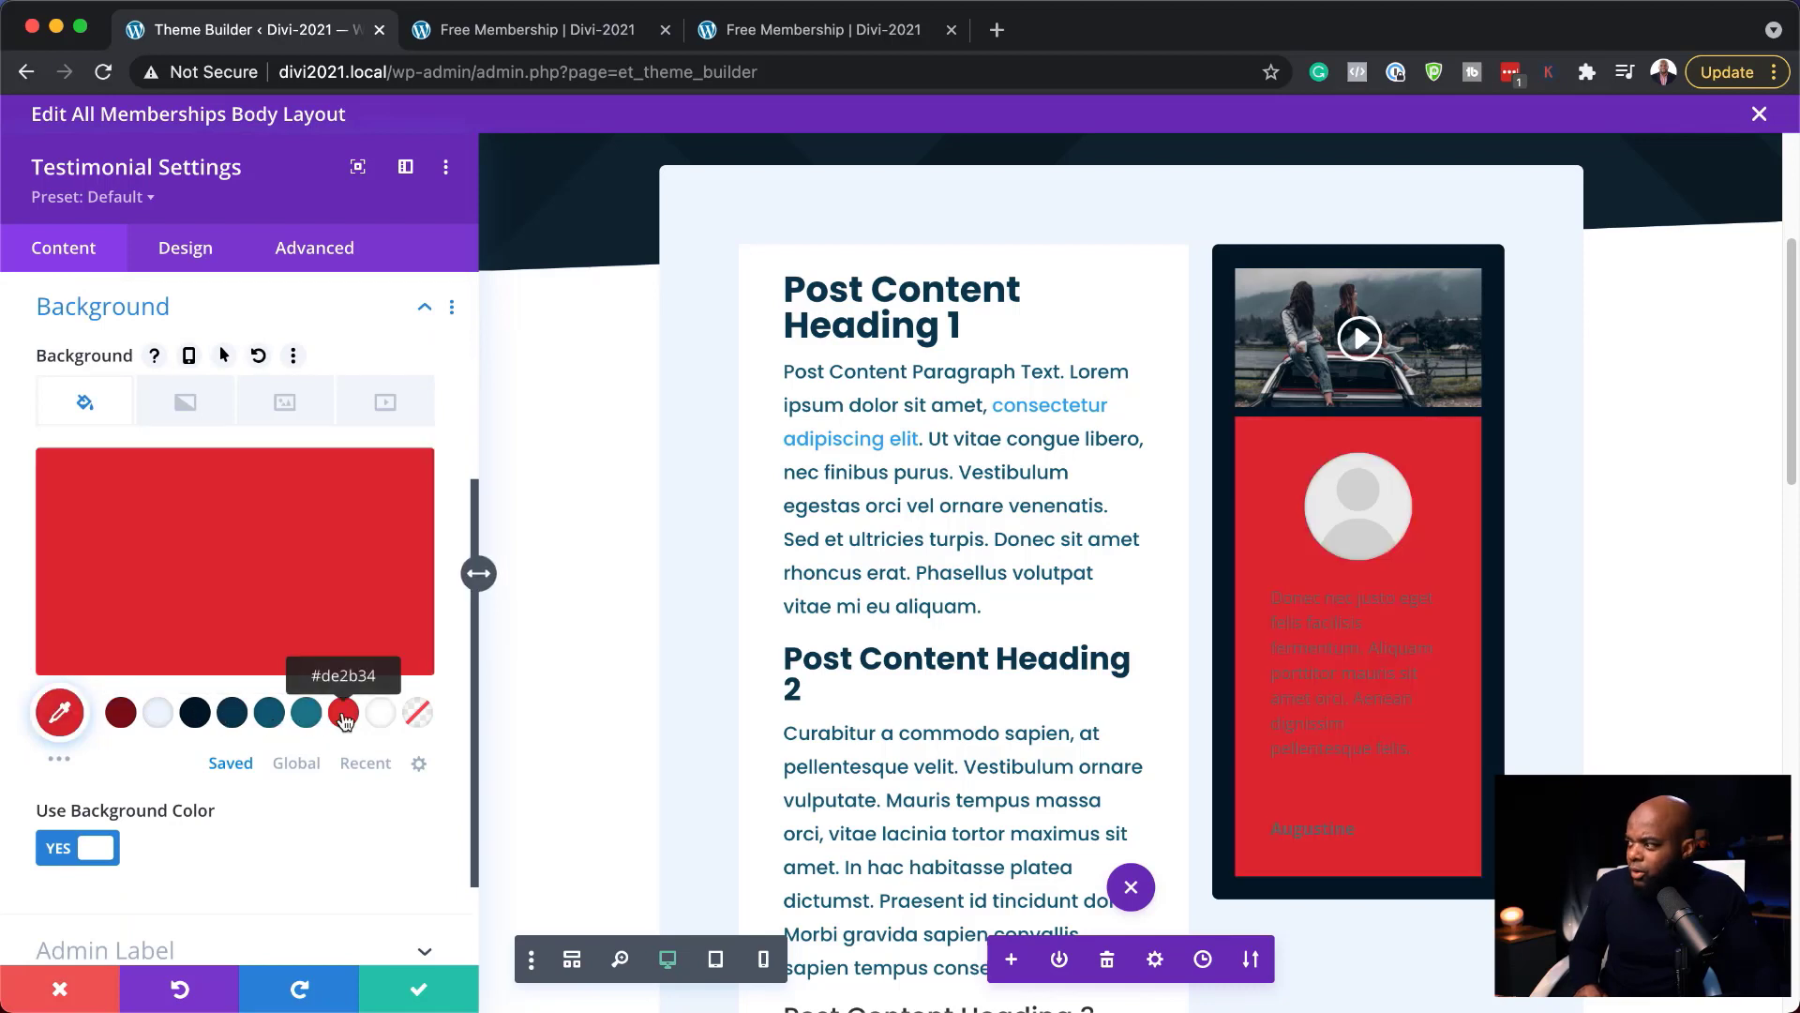
click(158, 716)
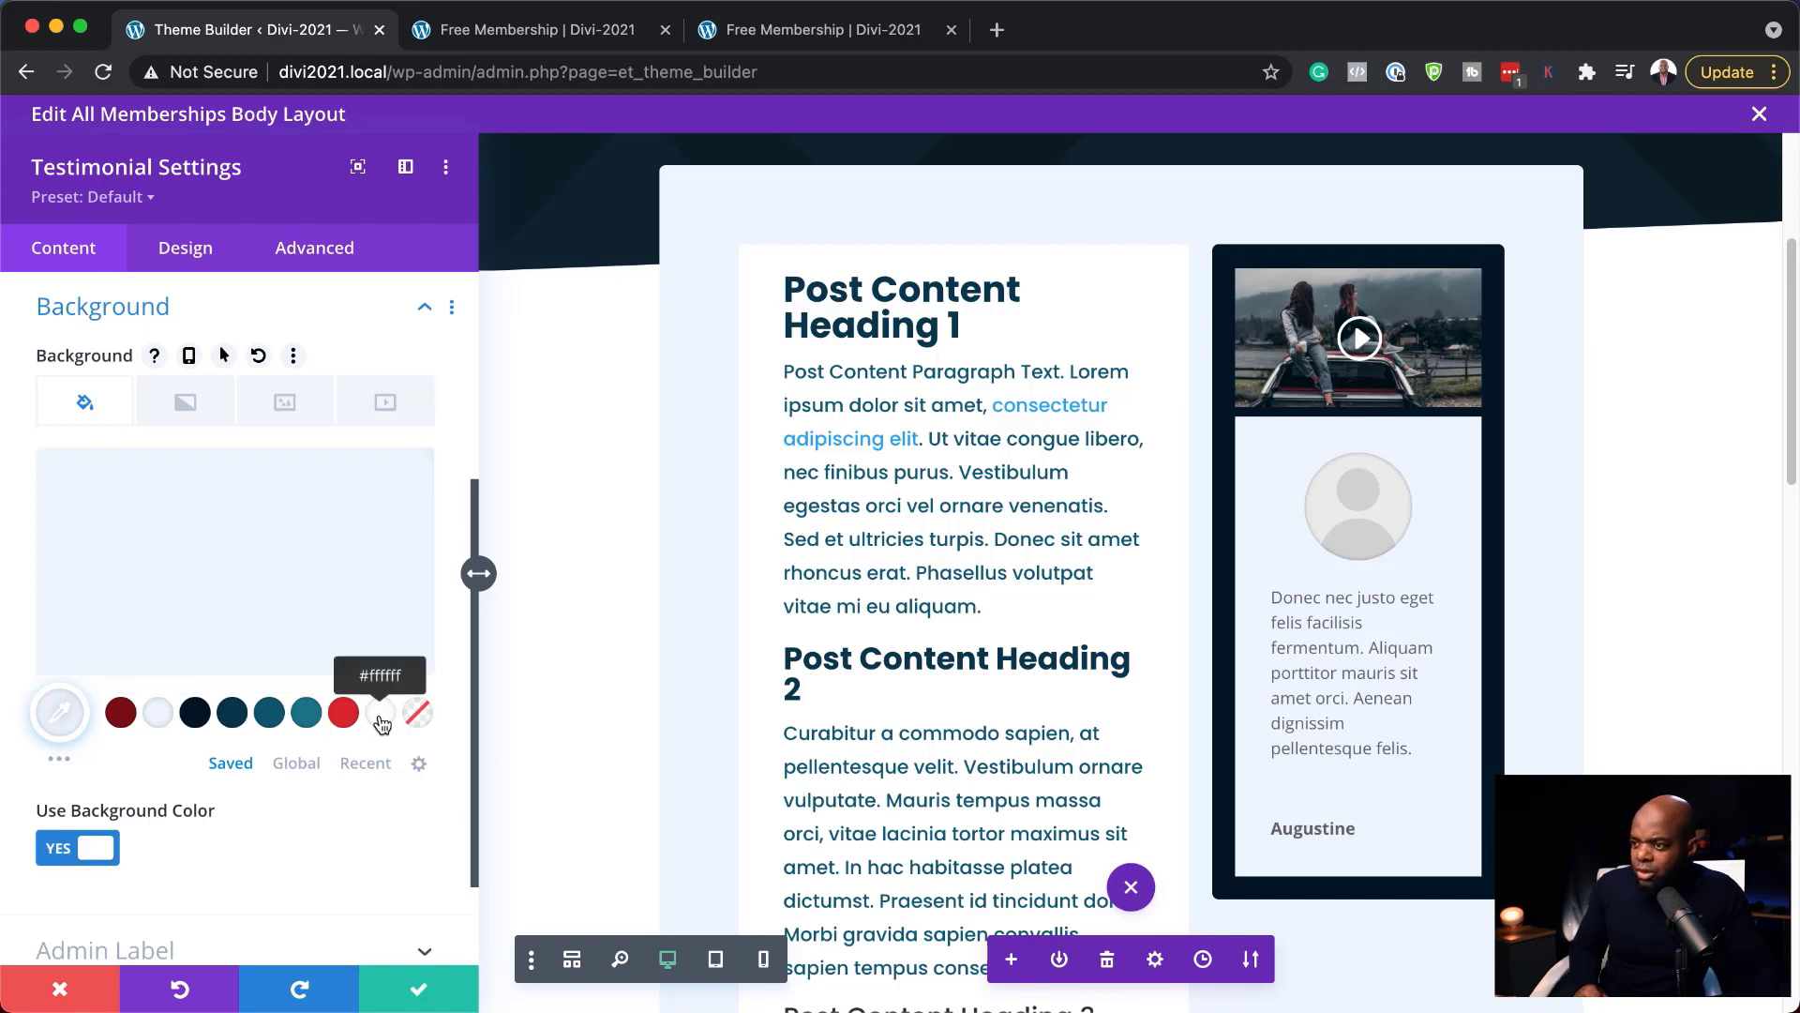
Center-align the testimonial's text
click(186, 253)
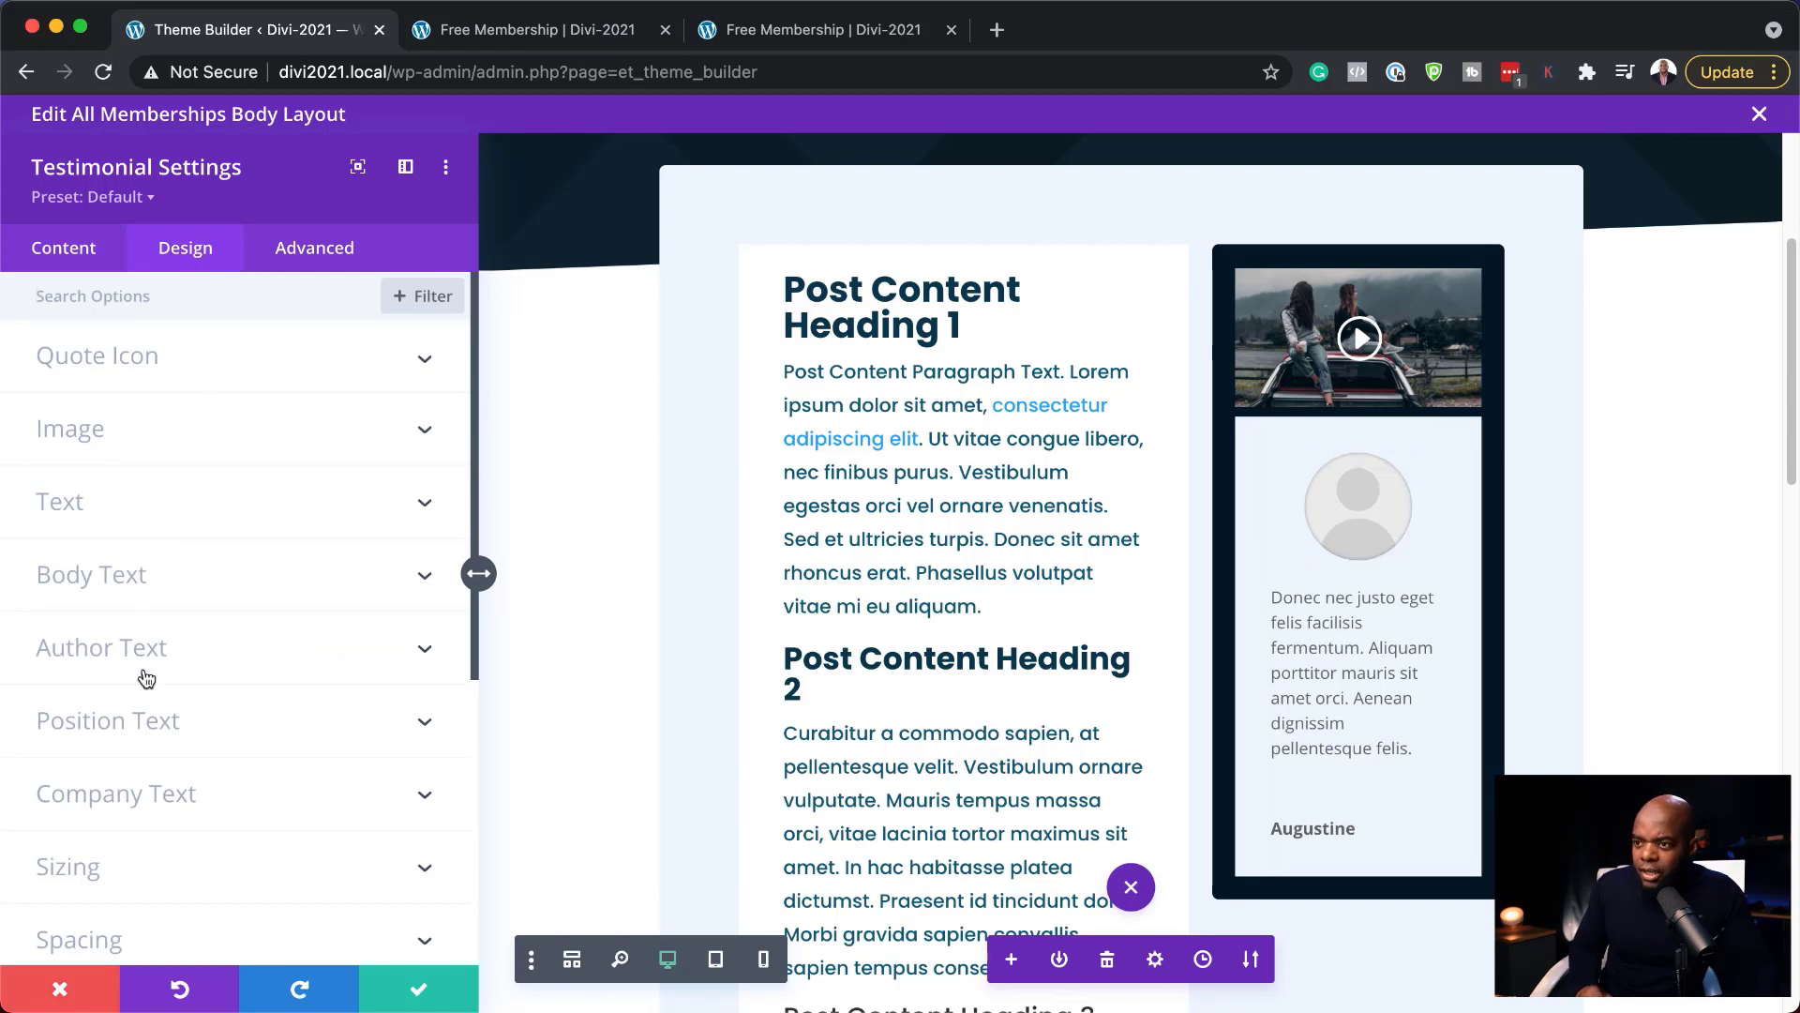
scroll(174, 741, down, 1)
scroll(178, 761, down, 1)
scroll(168, 675, up, 1)
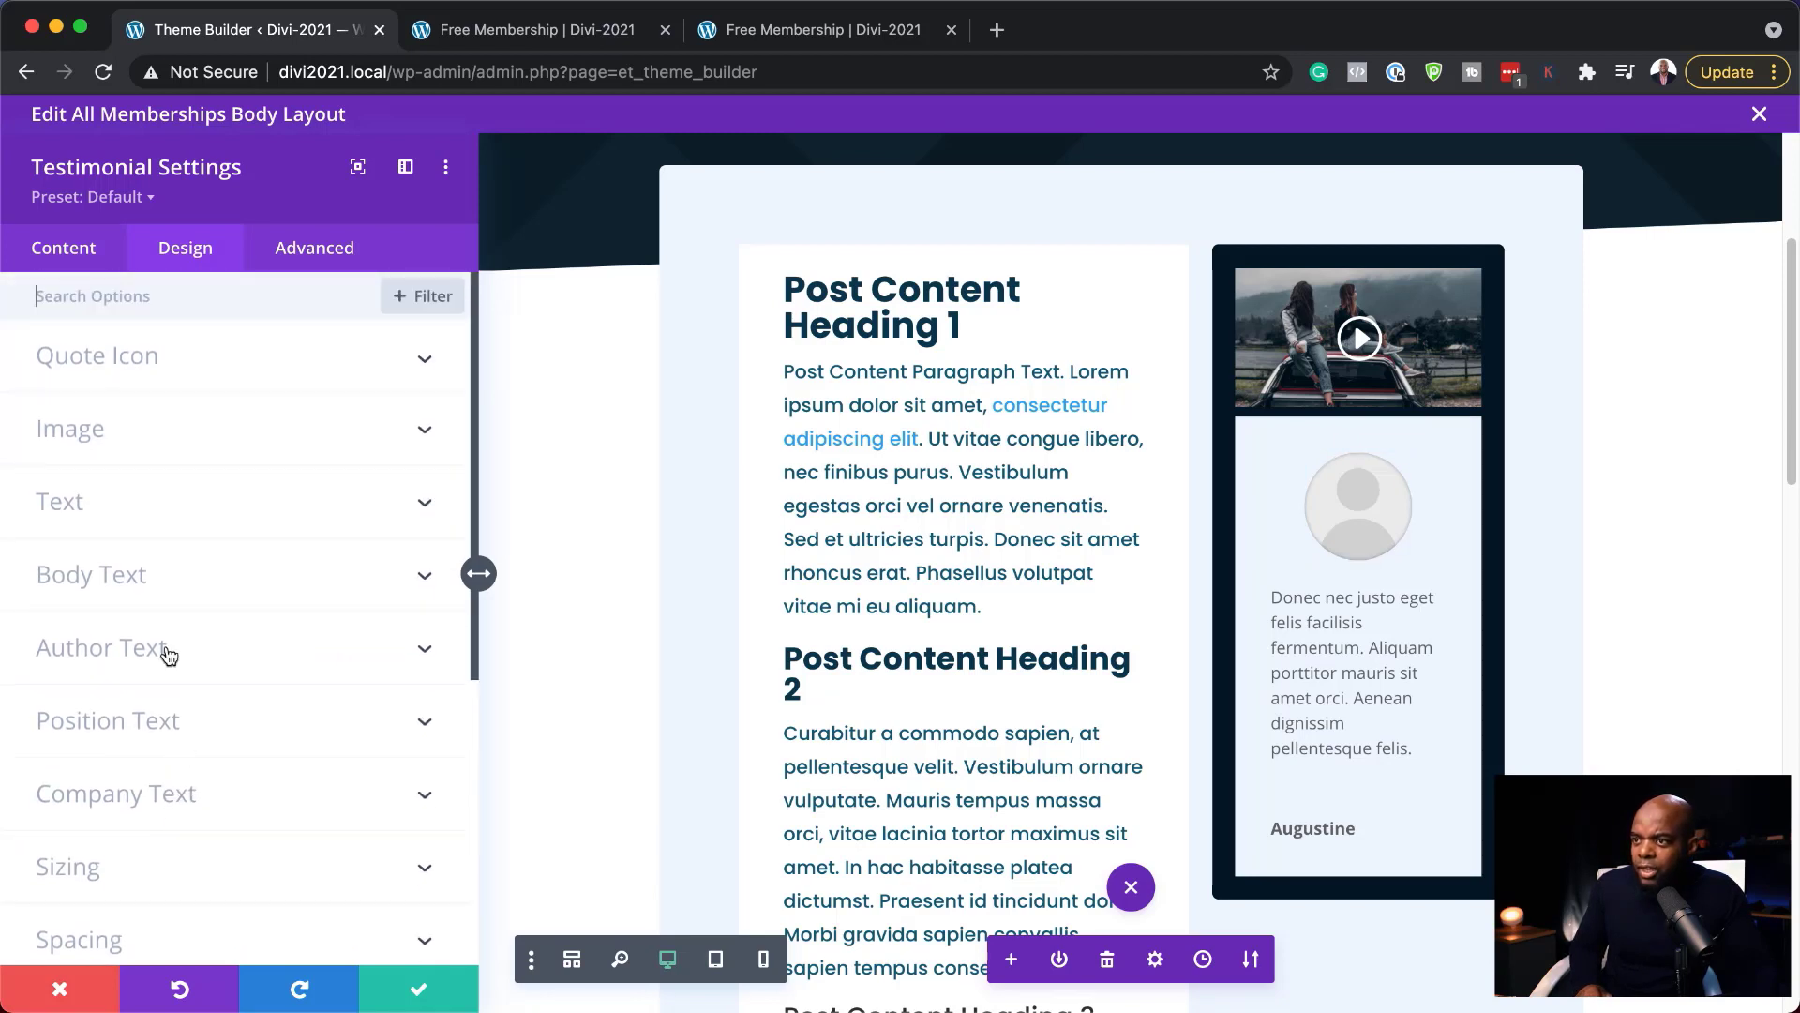
click(120, 521)
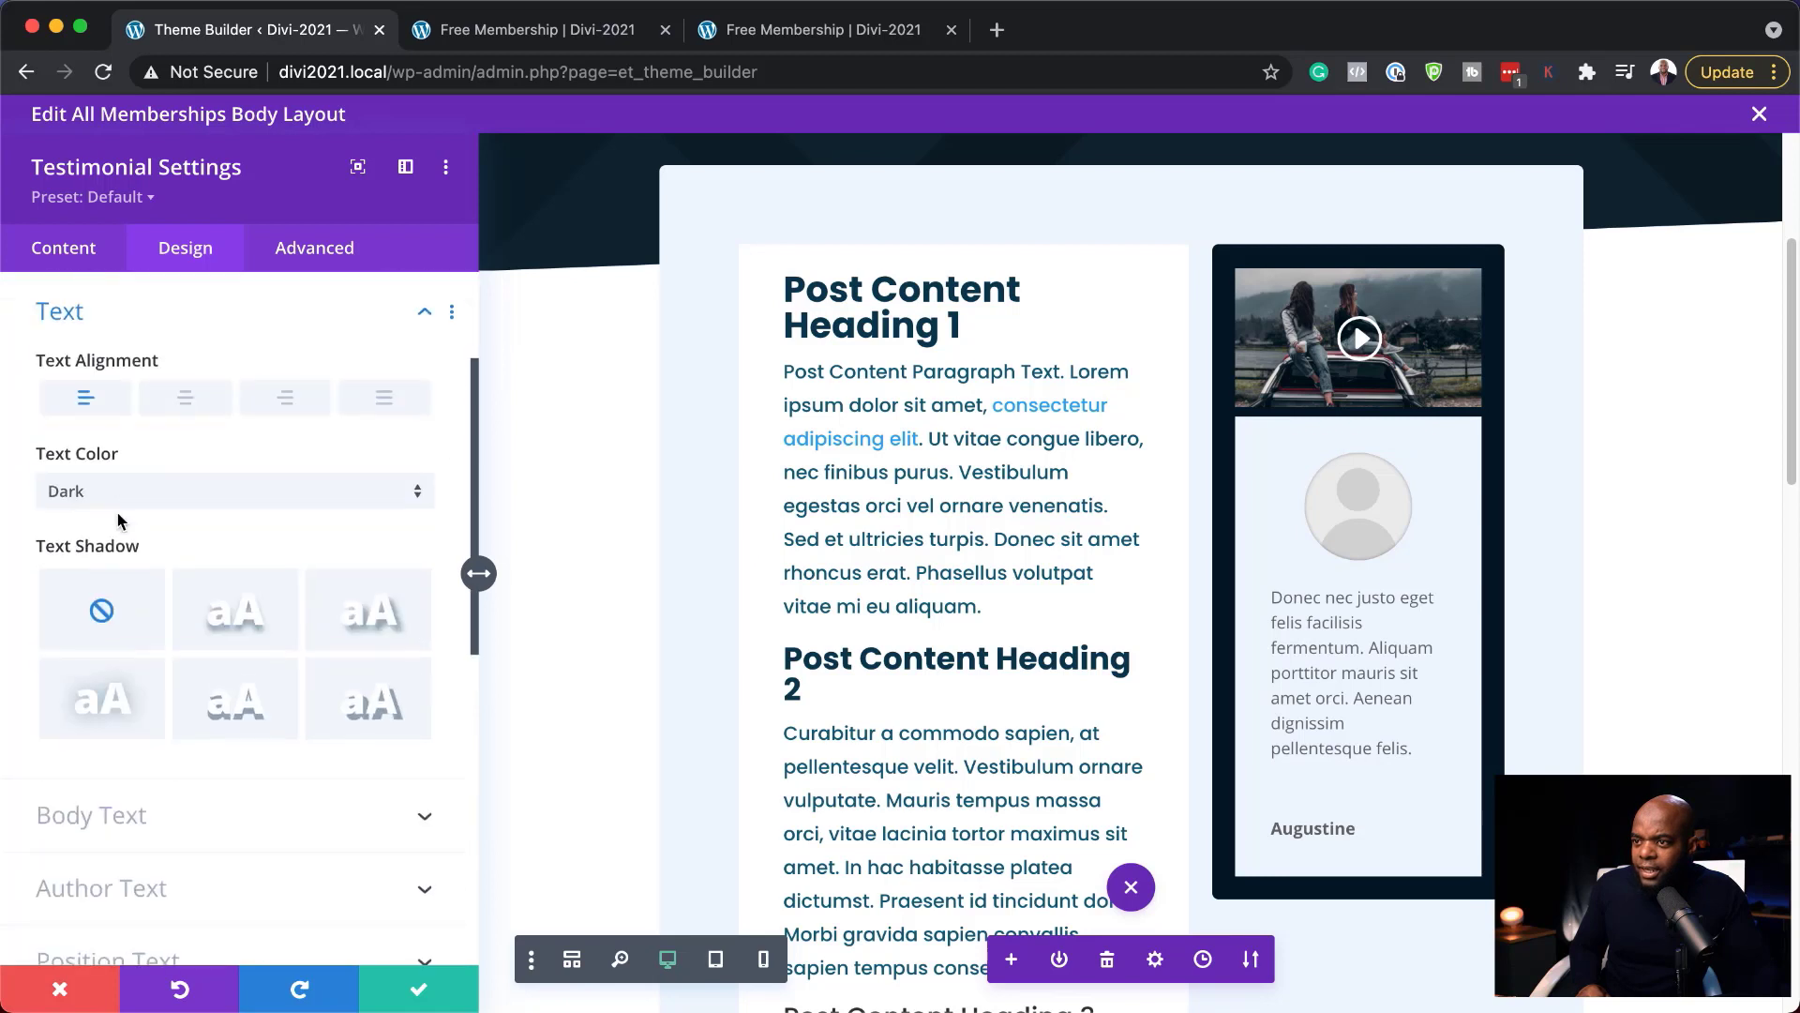
click(186, 394)
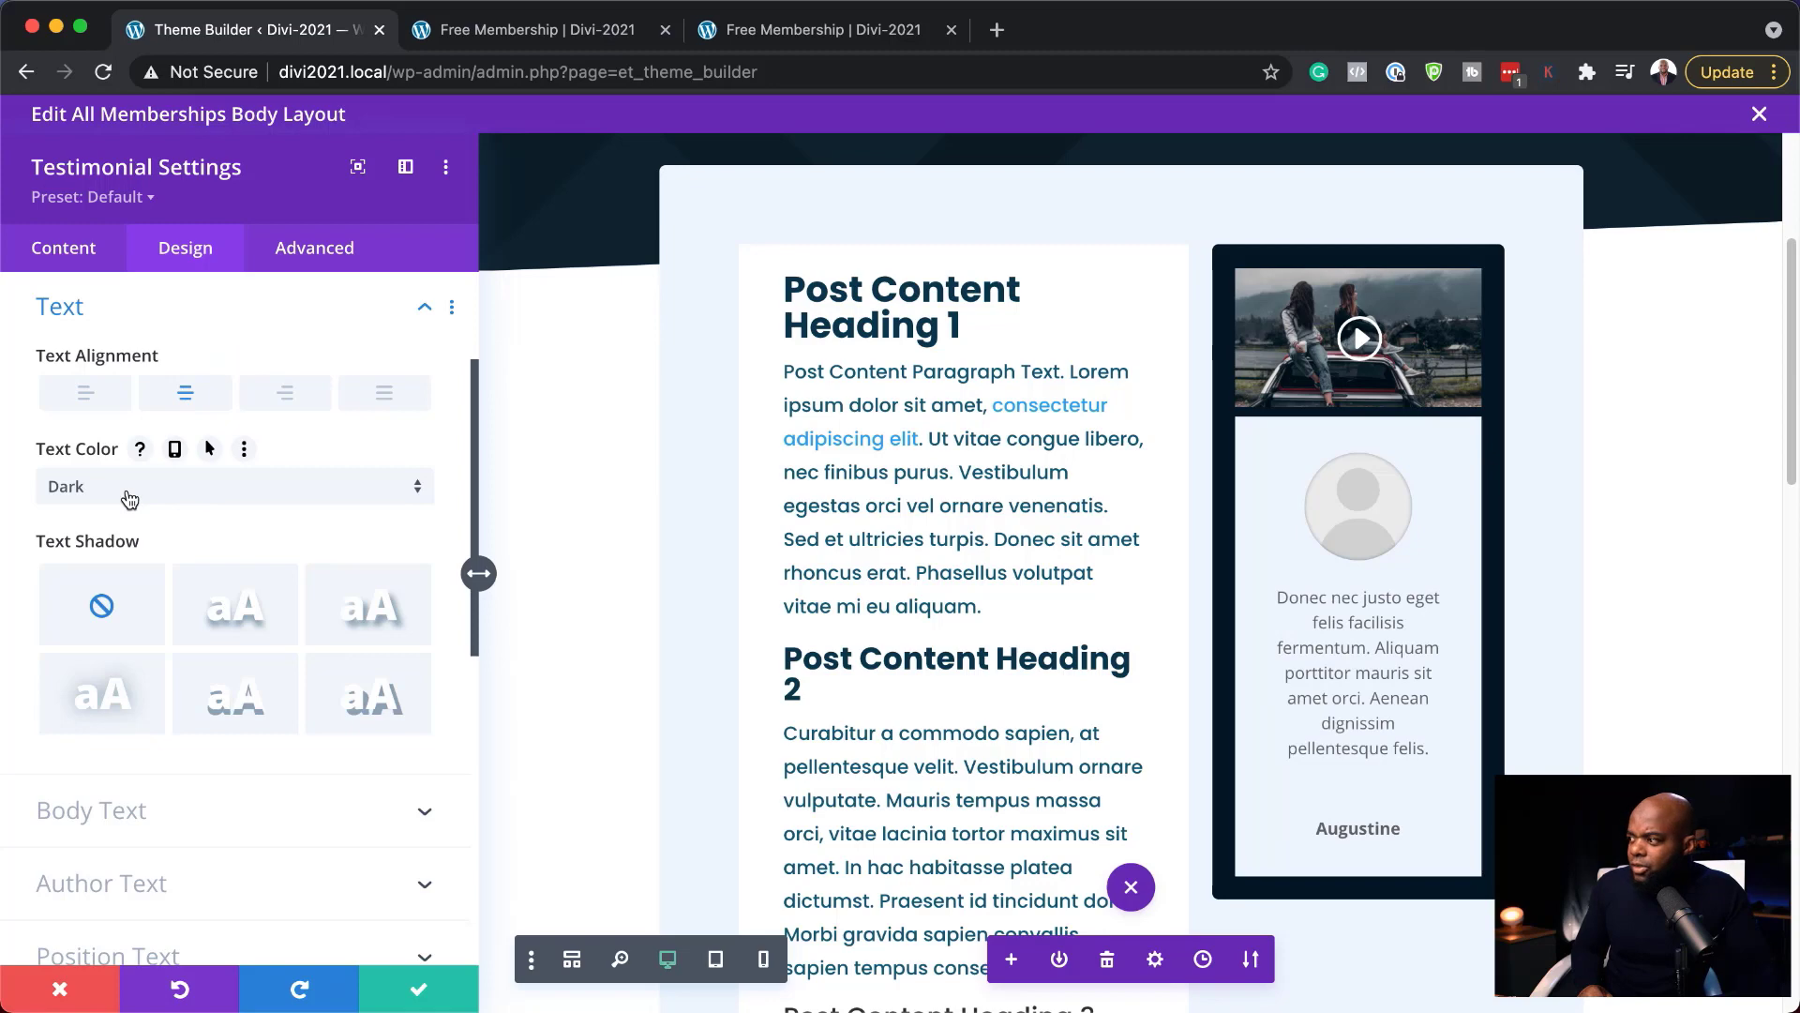
Set the testimonial's body font to Poppins and its body text color to the dark teal #0a3a4e
click(122, 809)
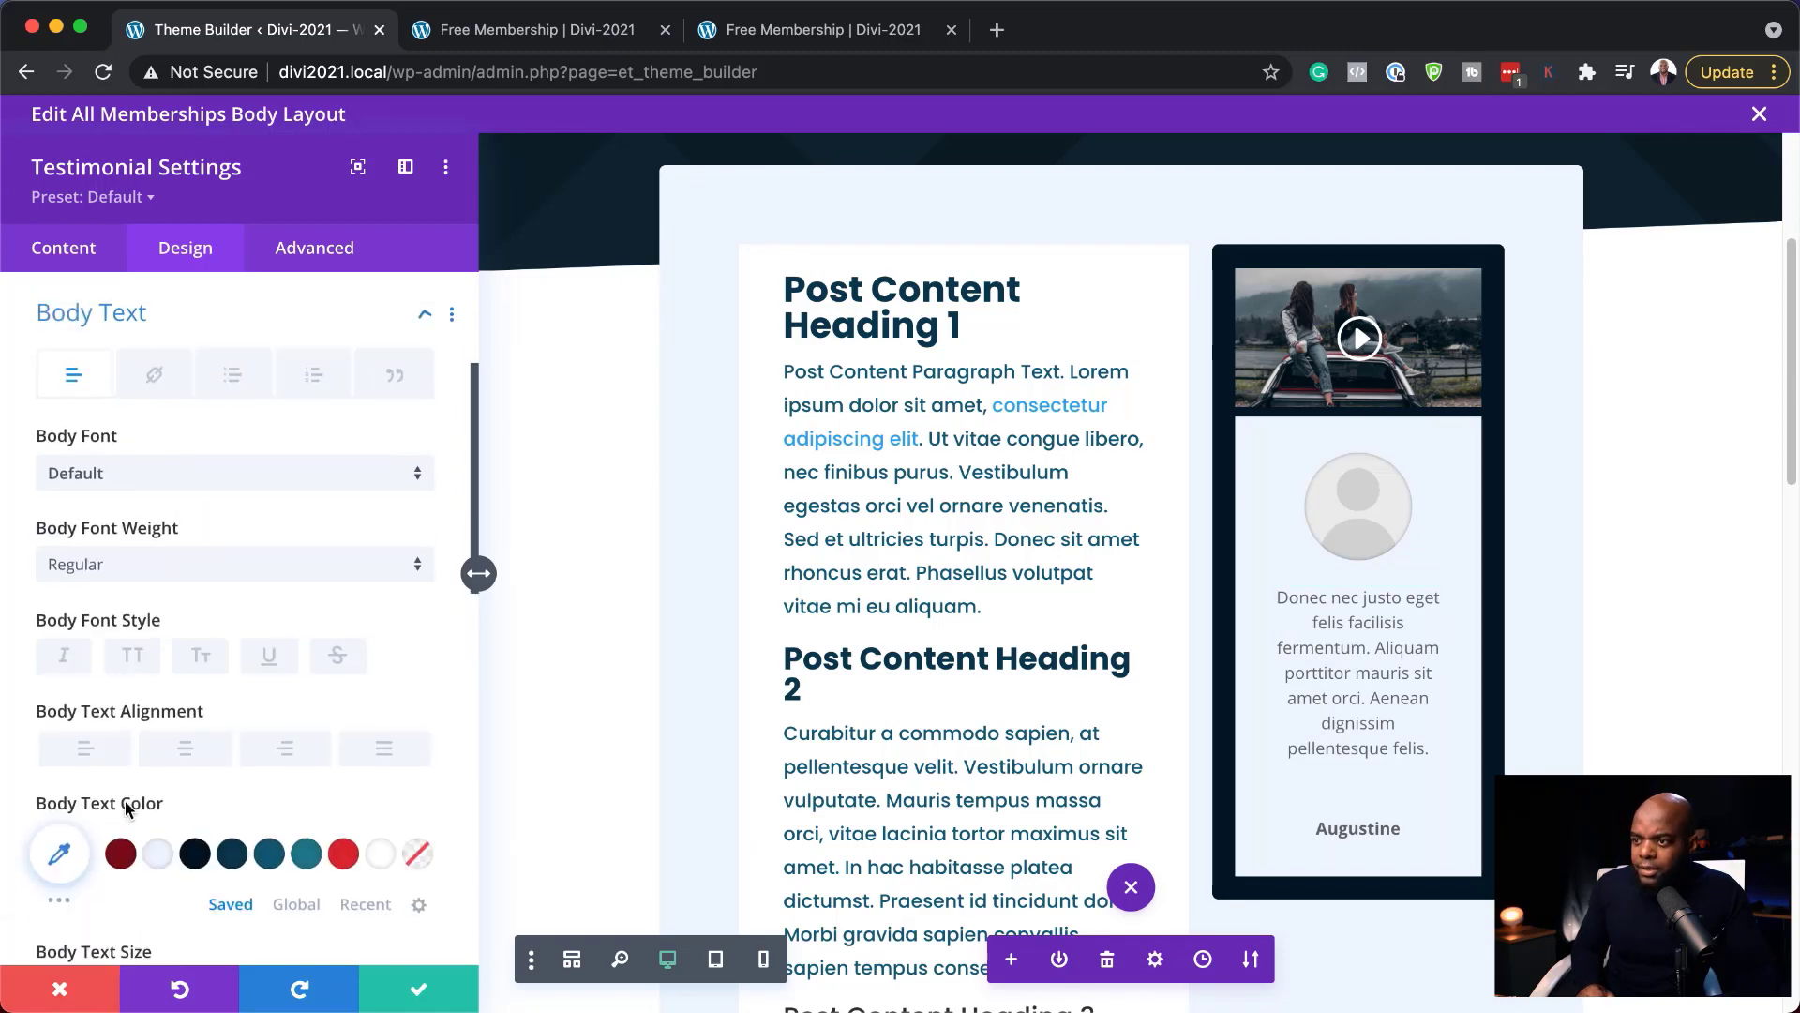
click(127, 484)
click(143, 335)
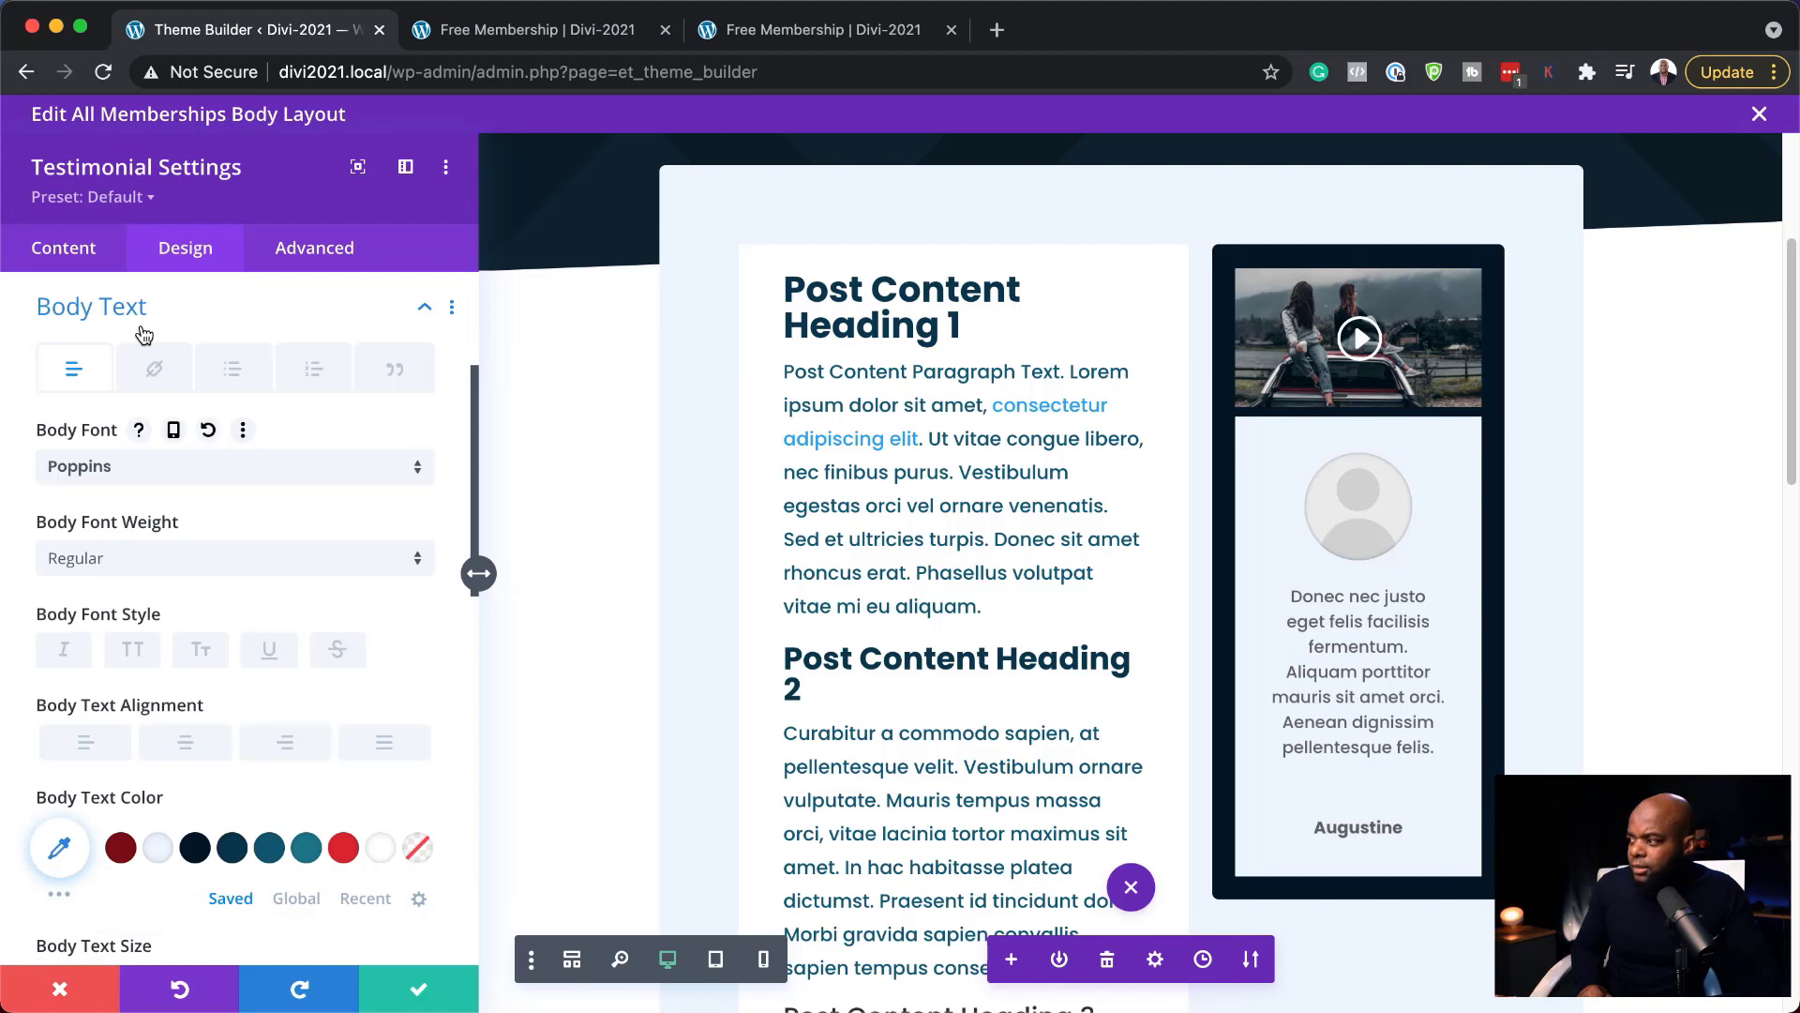
click(234, 850)
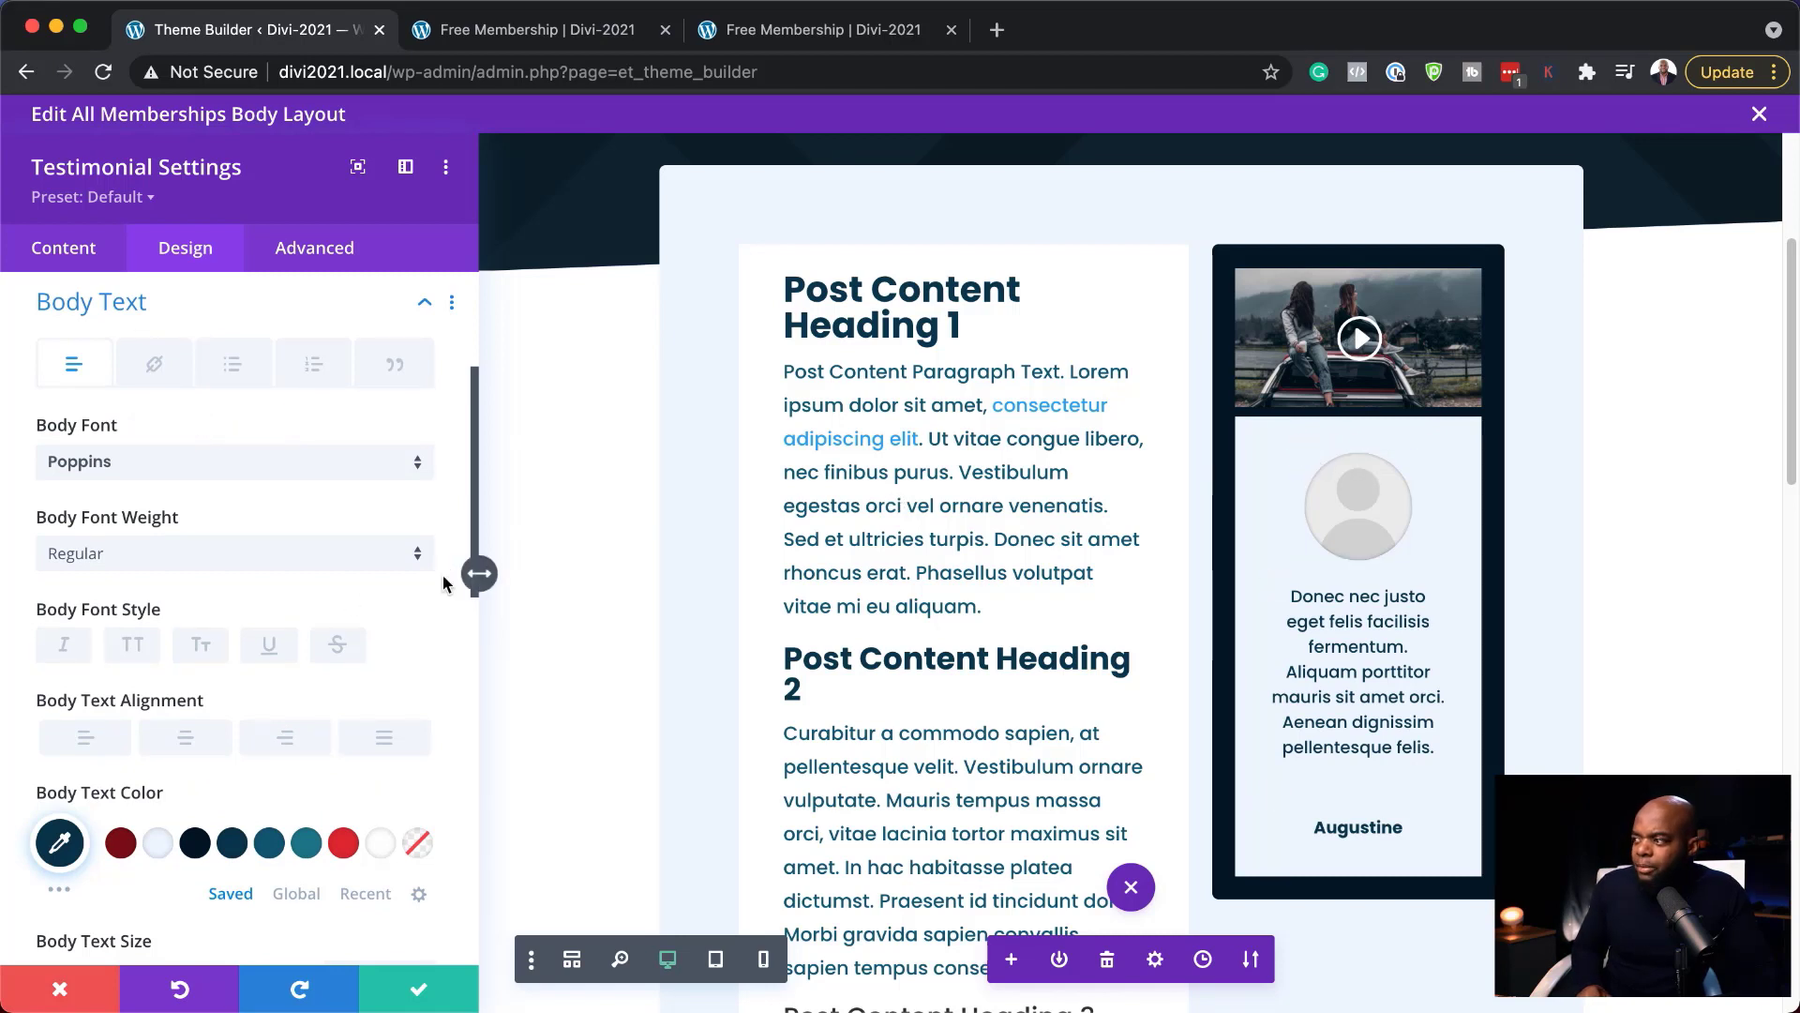
Replace the testimonial's placeholder portrait with the media library photo of the laughing dark-haired man, and save the module
scroll(150, 645, up, 4)
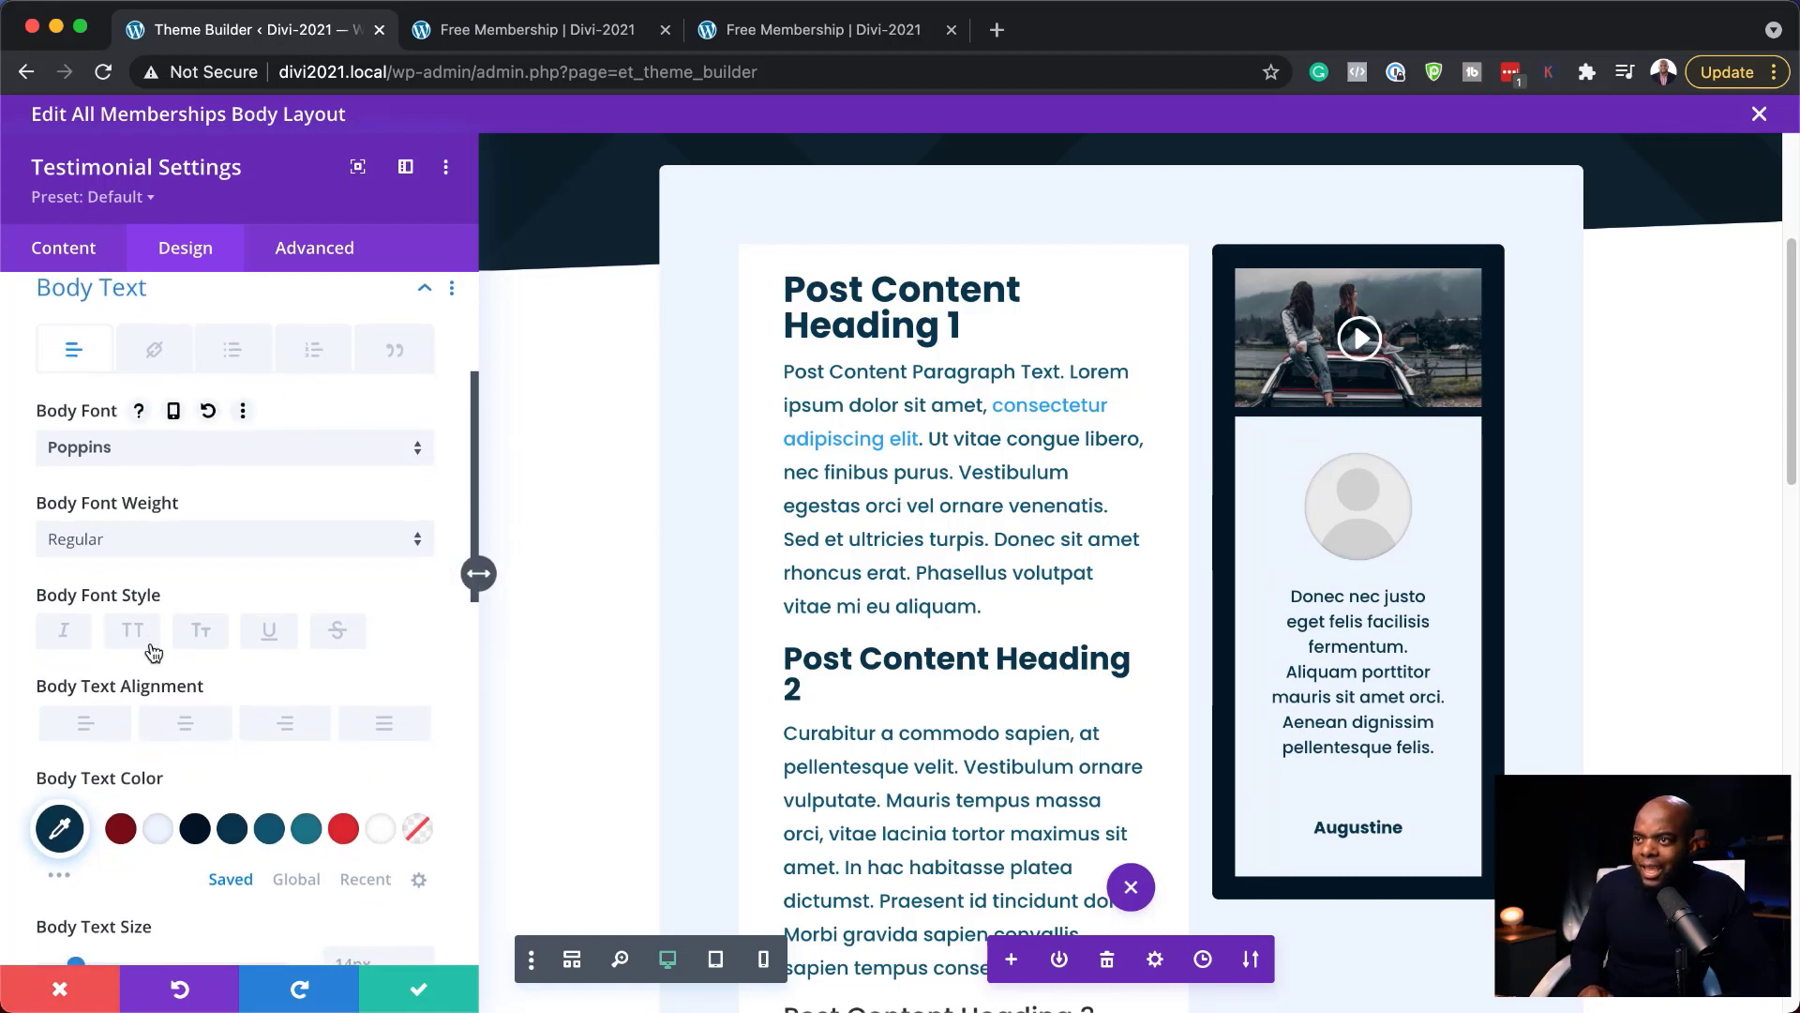
click(79, 266)
click(111, 424)
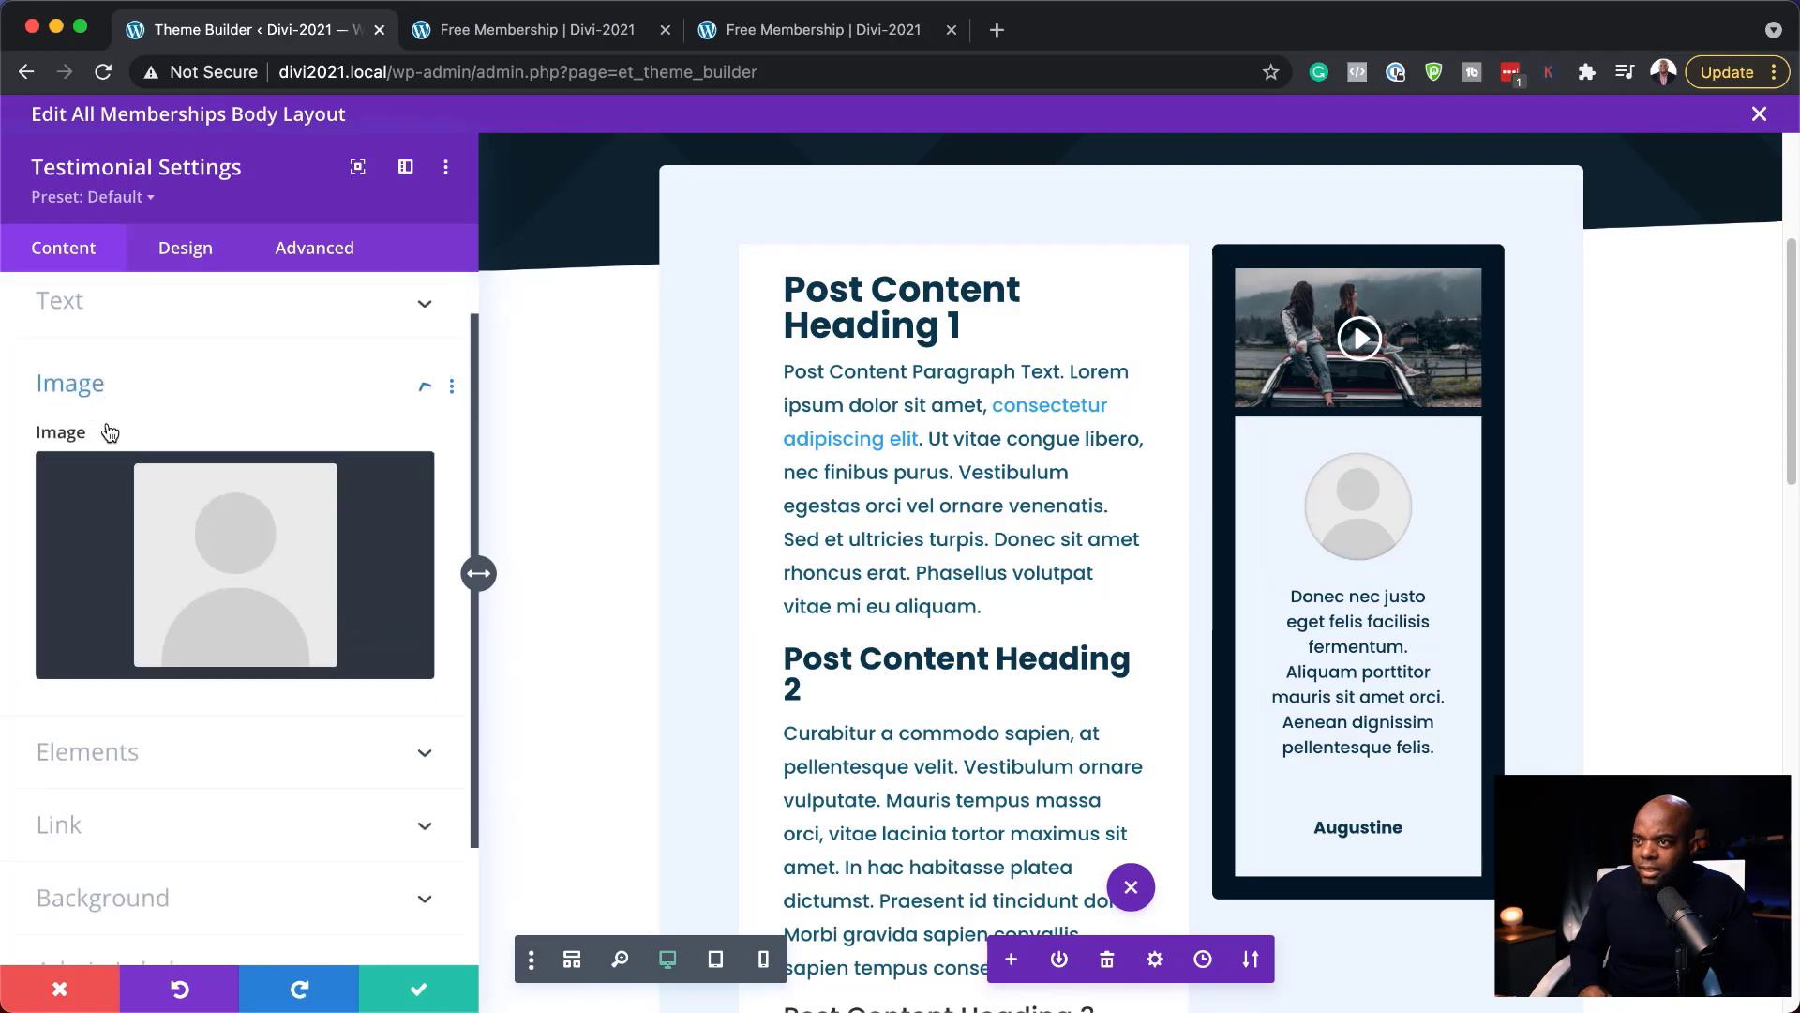
click(248, 478)
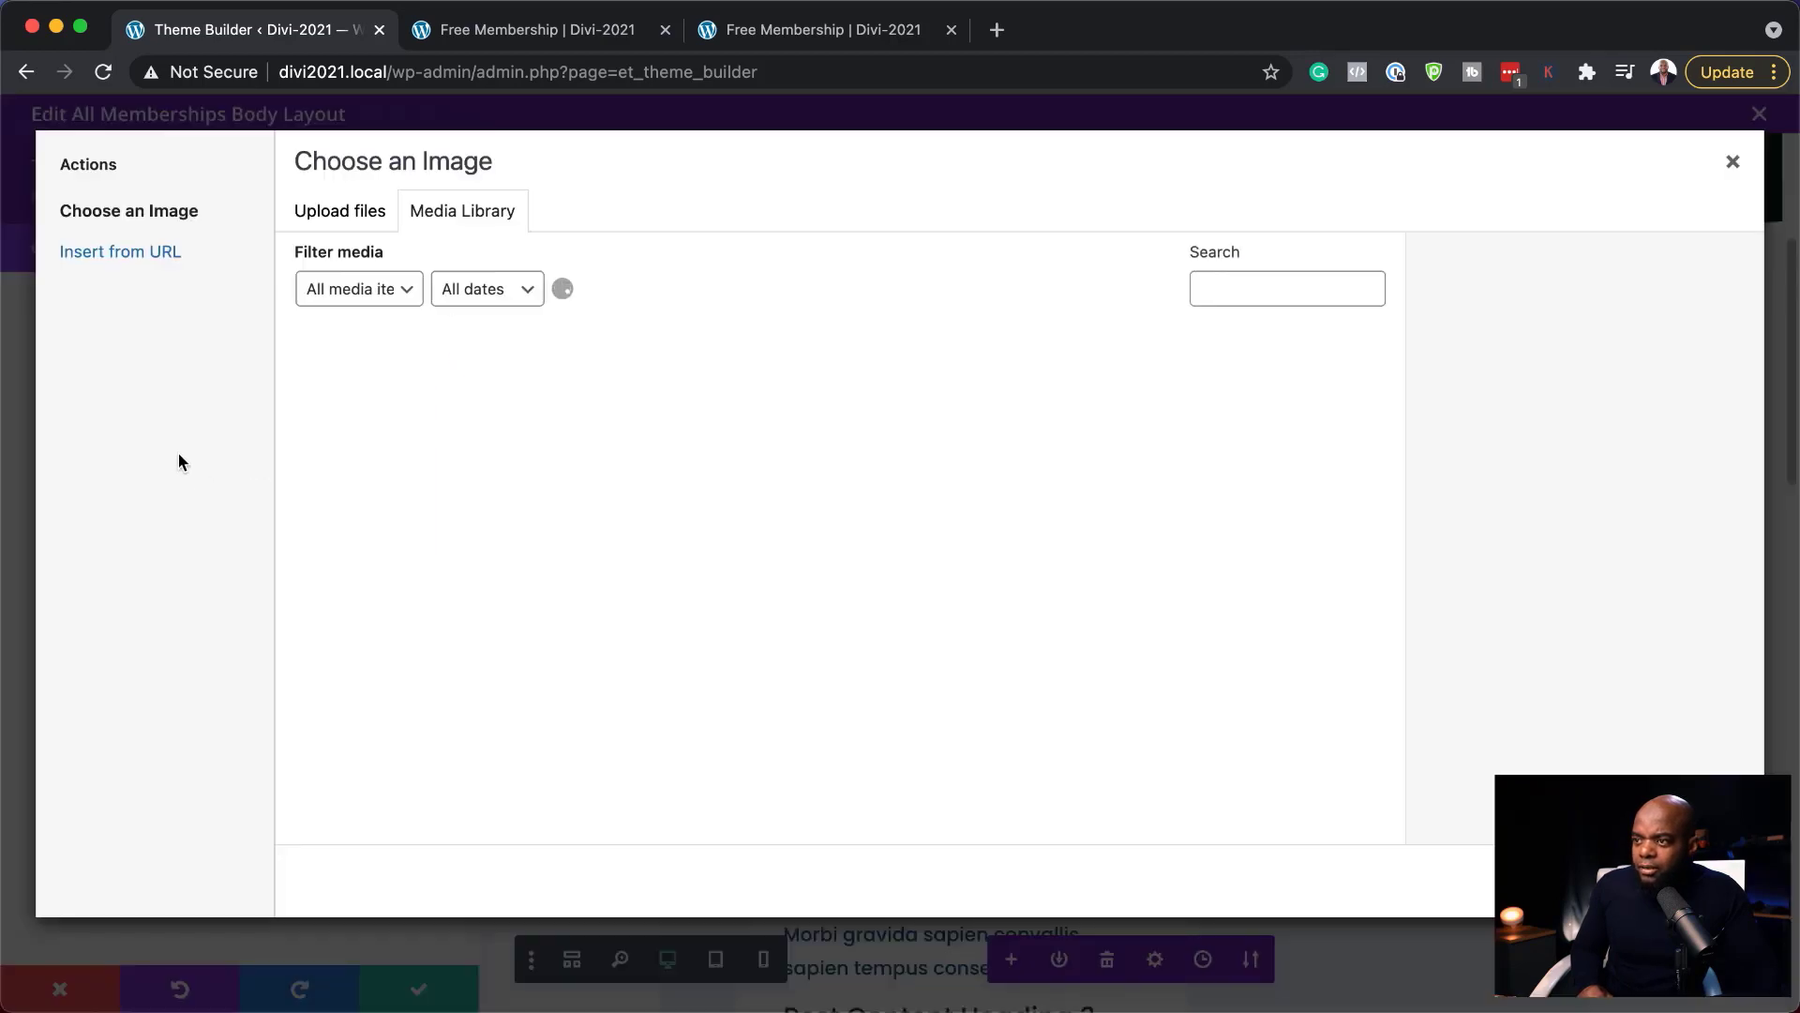
click(402, 450)
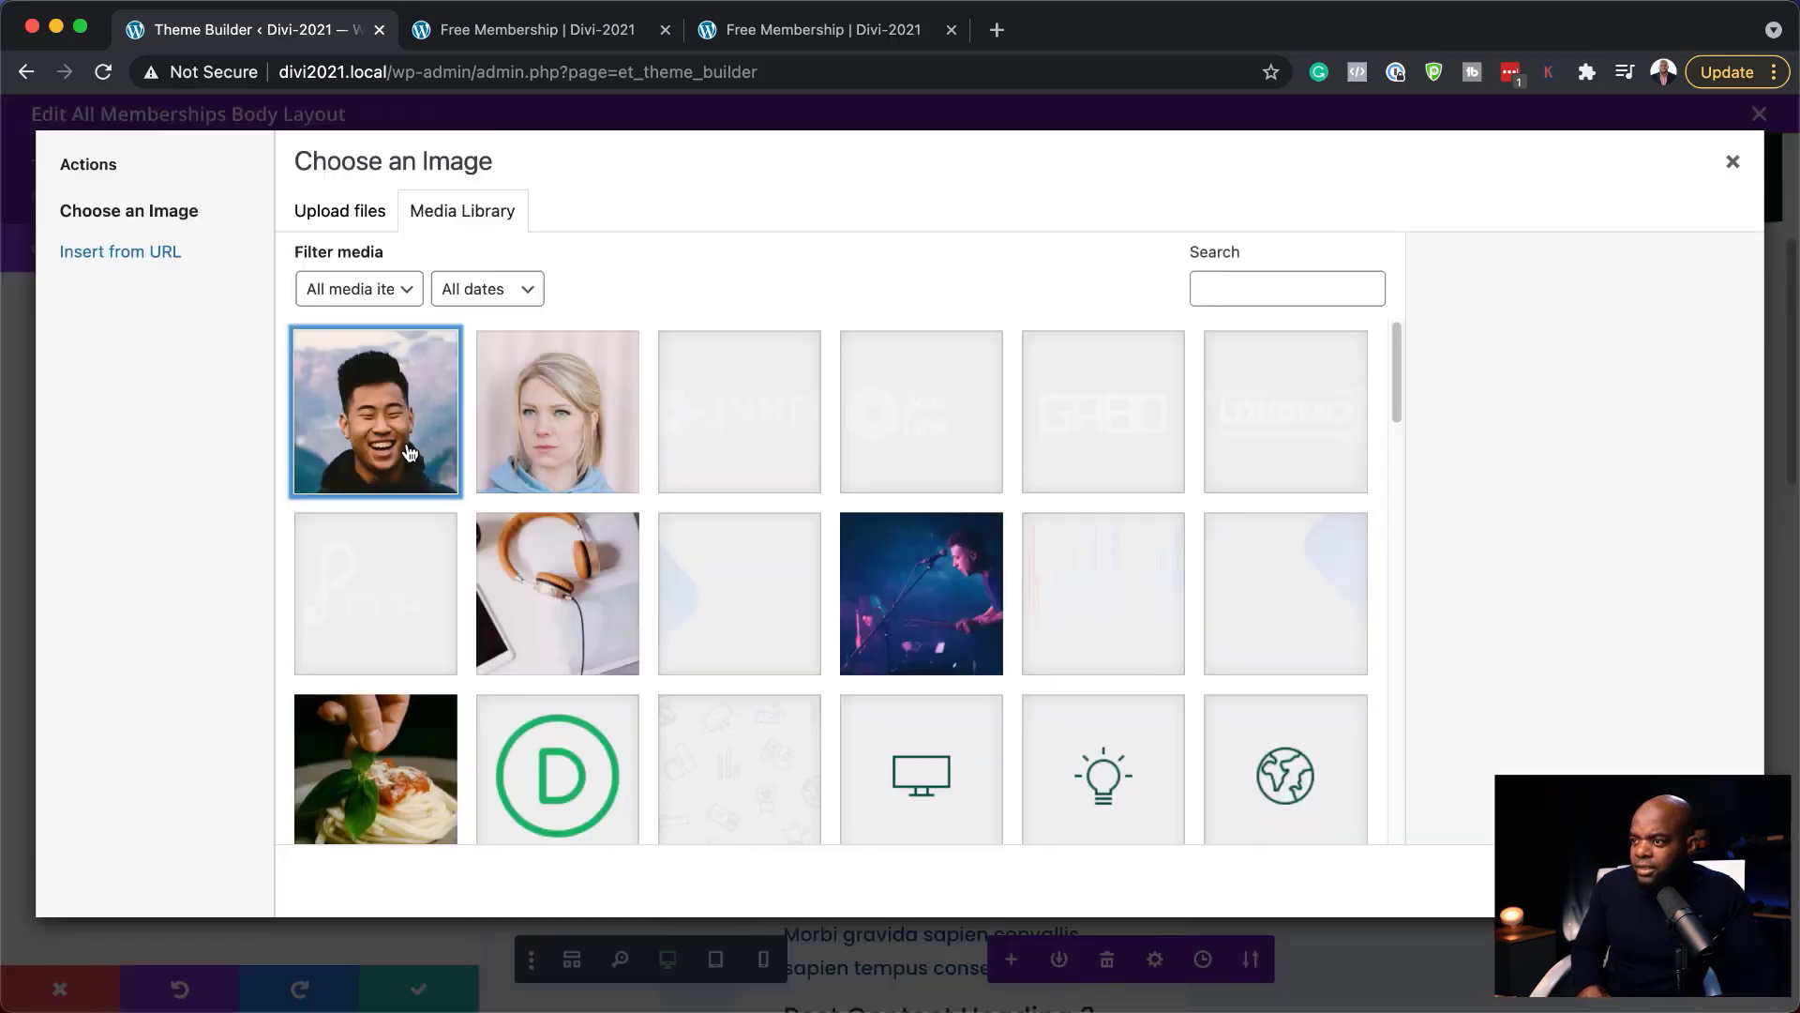
click(1674, 881)
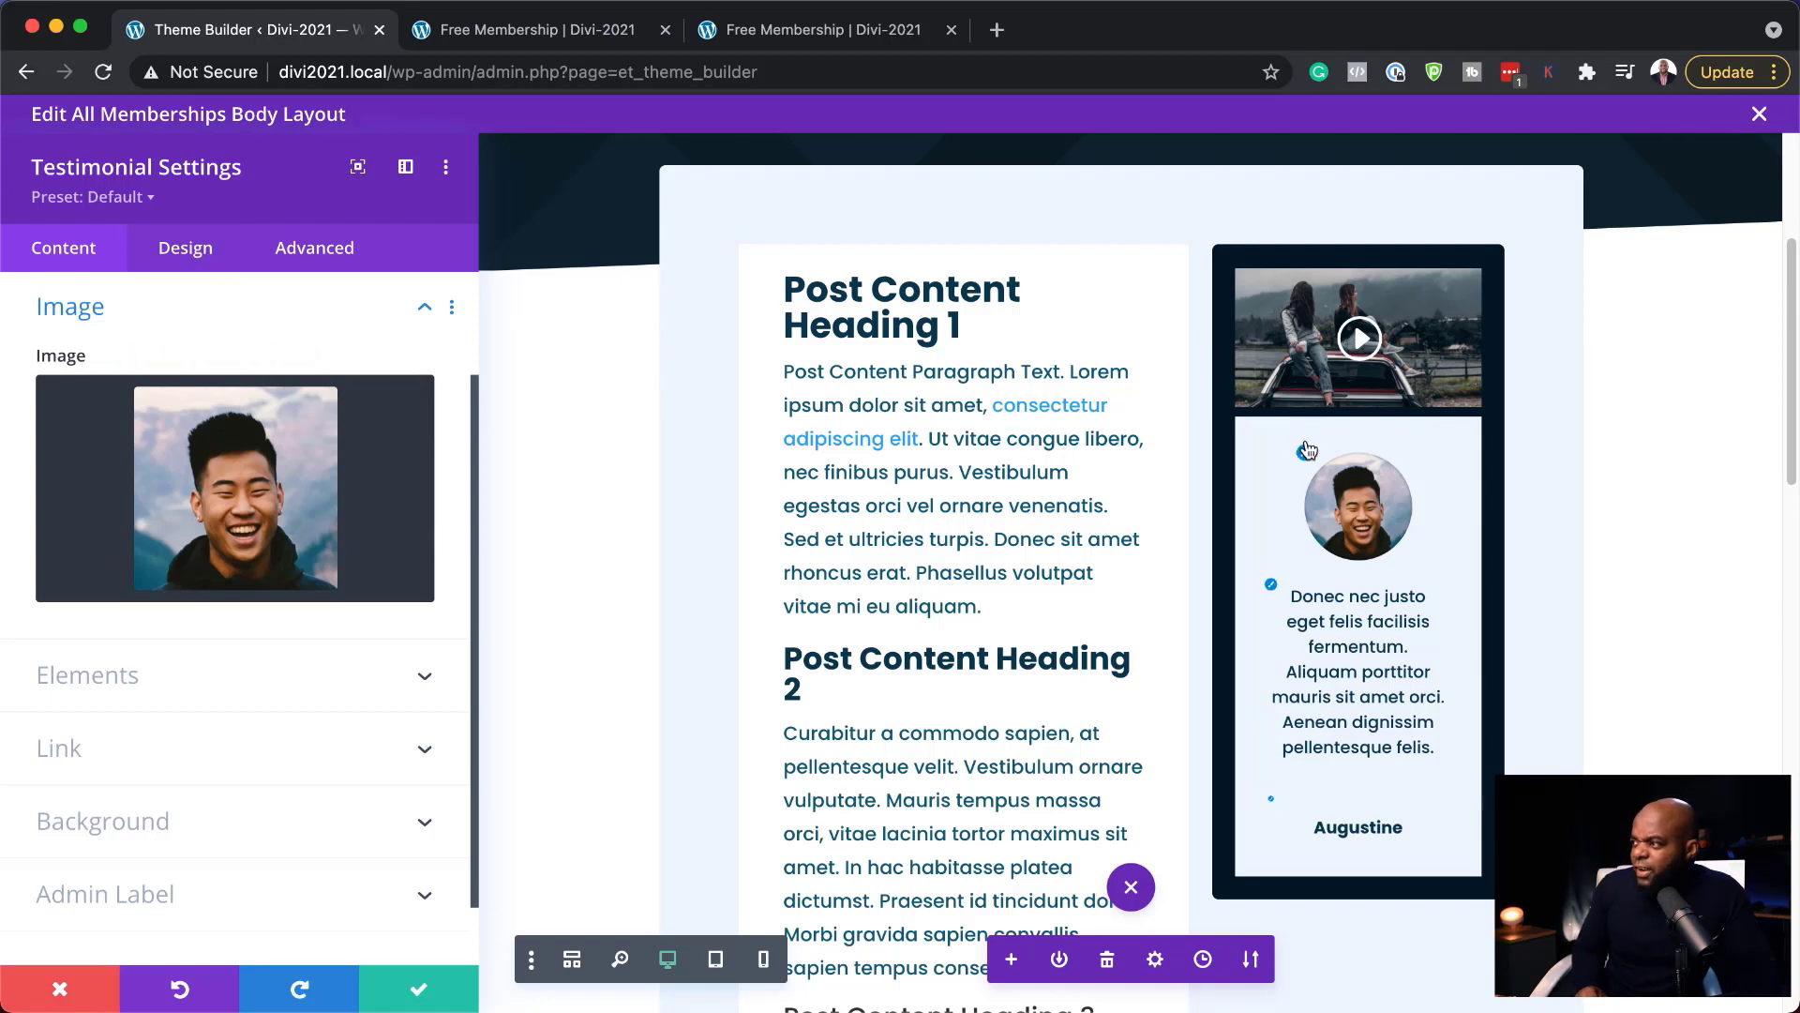
click(419, 992)
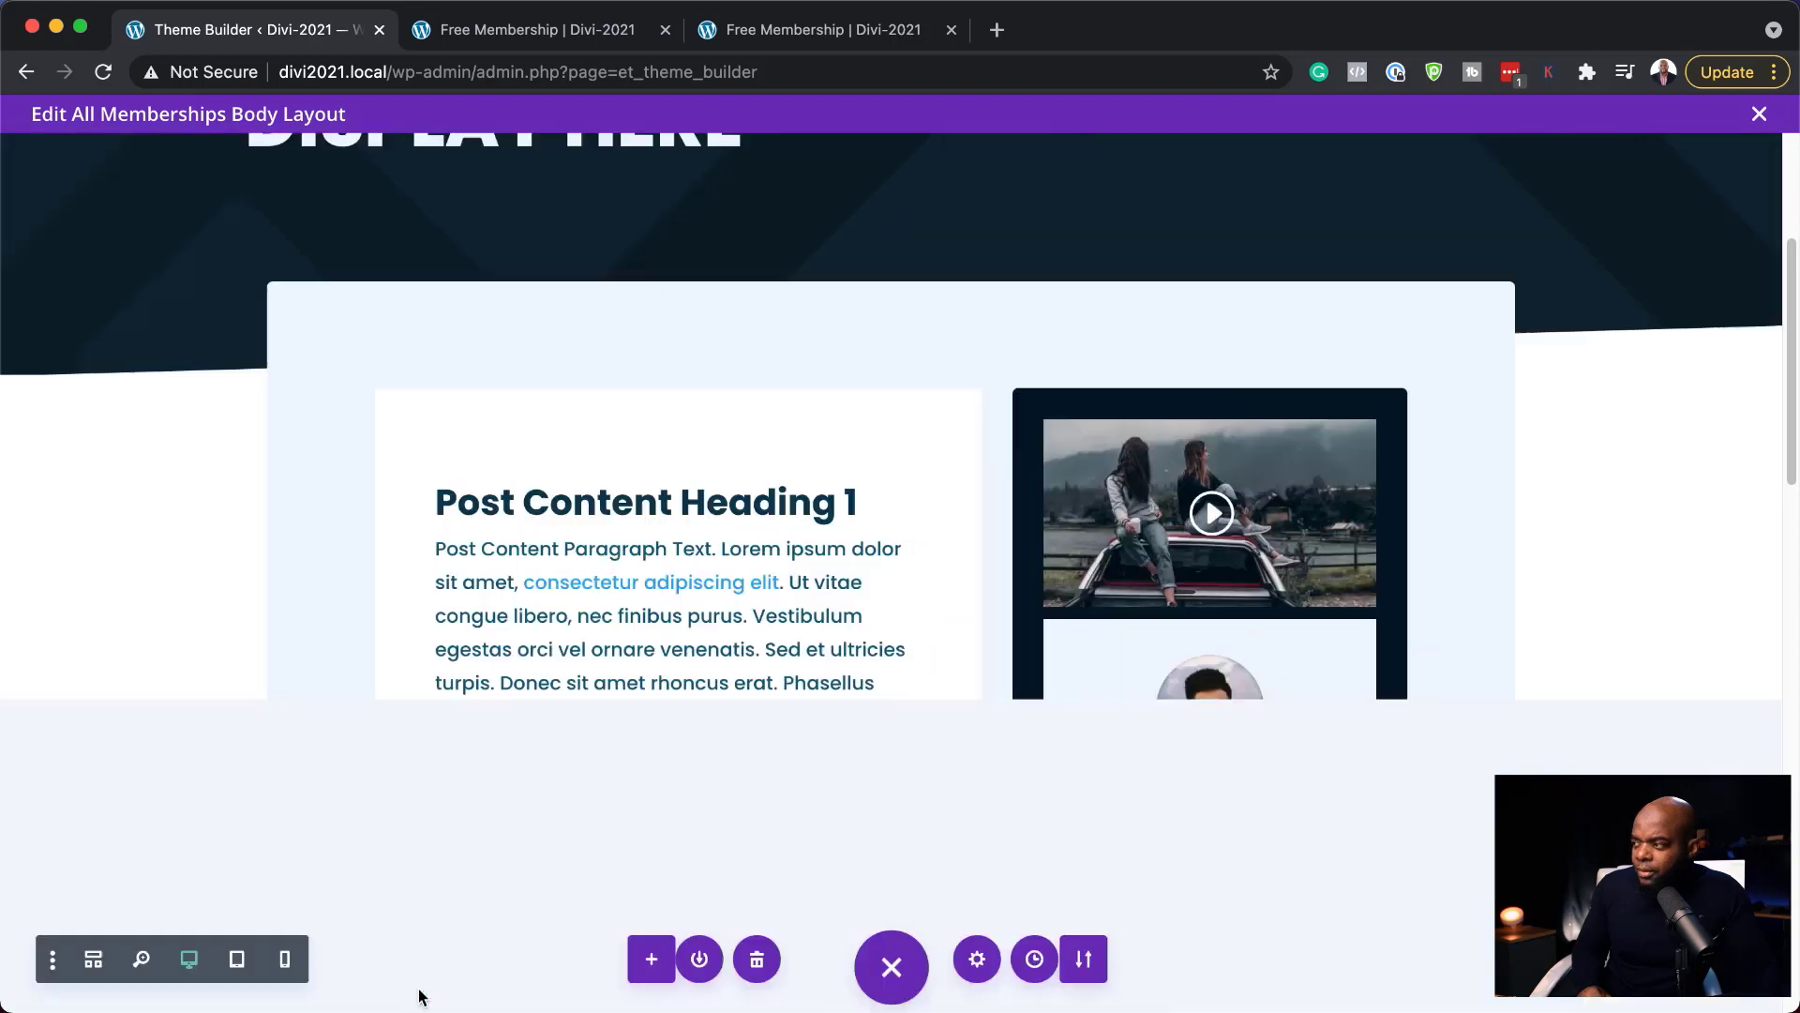
Insert a Number Counter module below the testimonial in the dark navy column
scroll(1151, 509, down, 2)
scroll(1151, 509, down, 1)
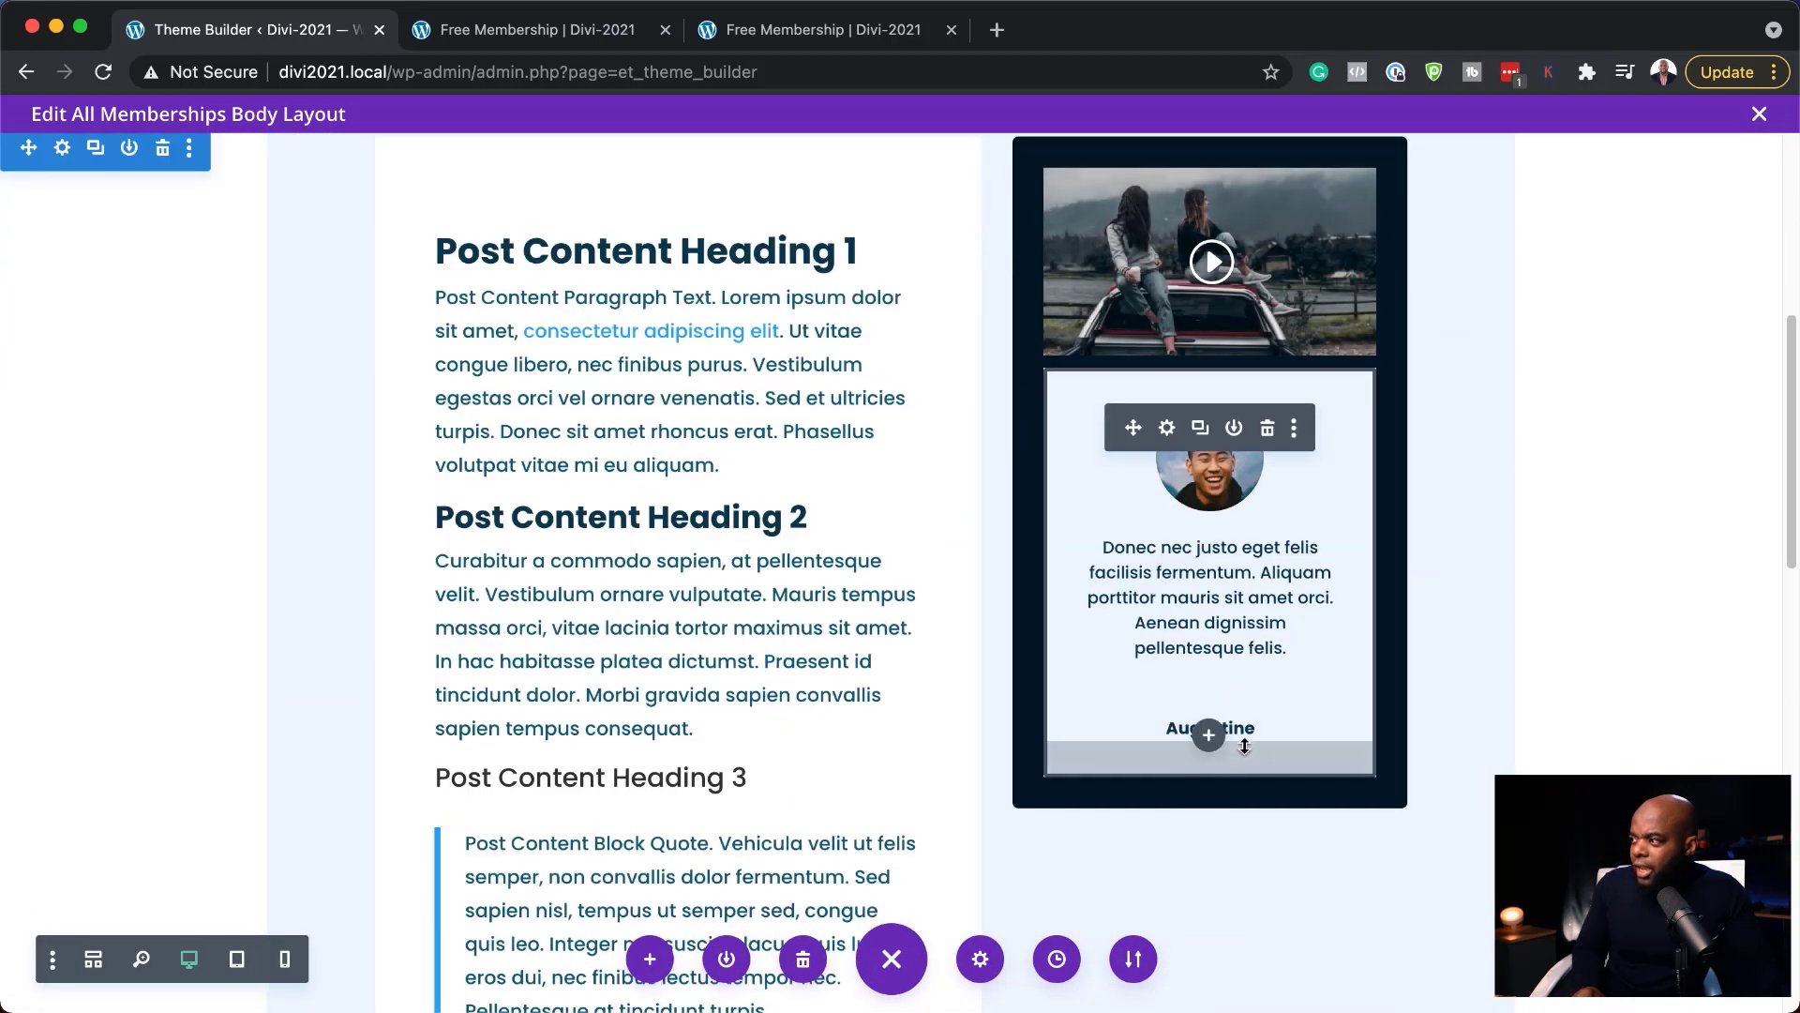
click(1210, 736)
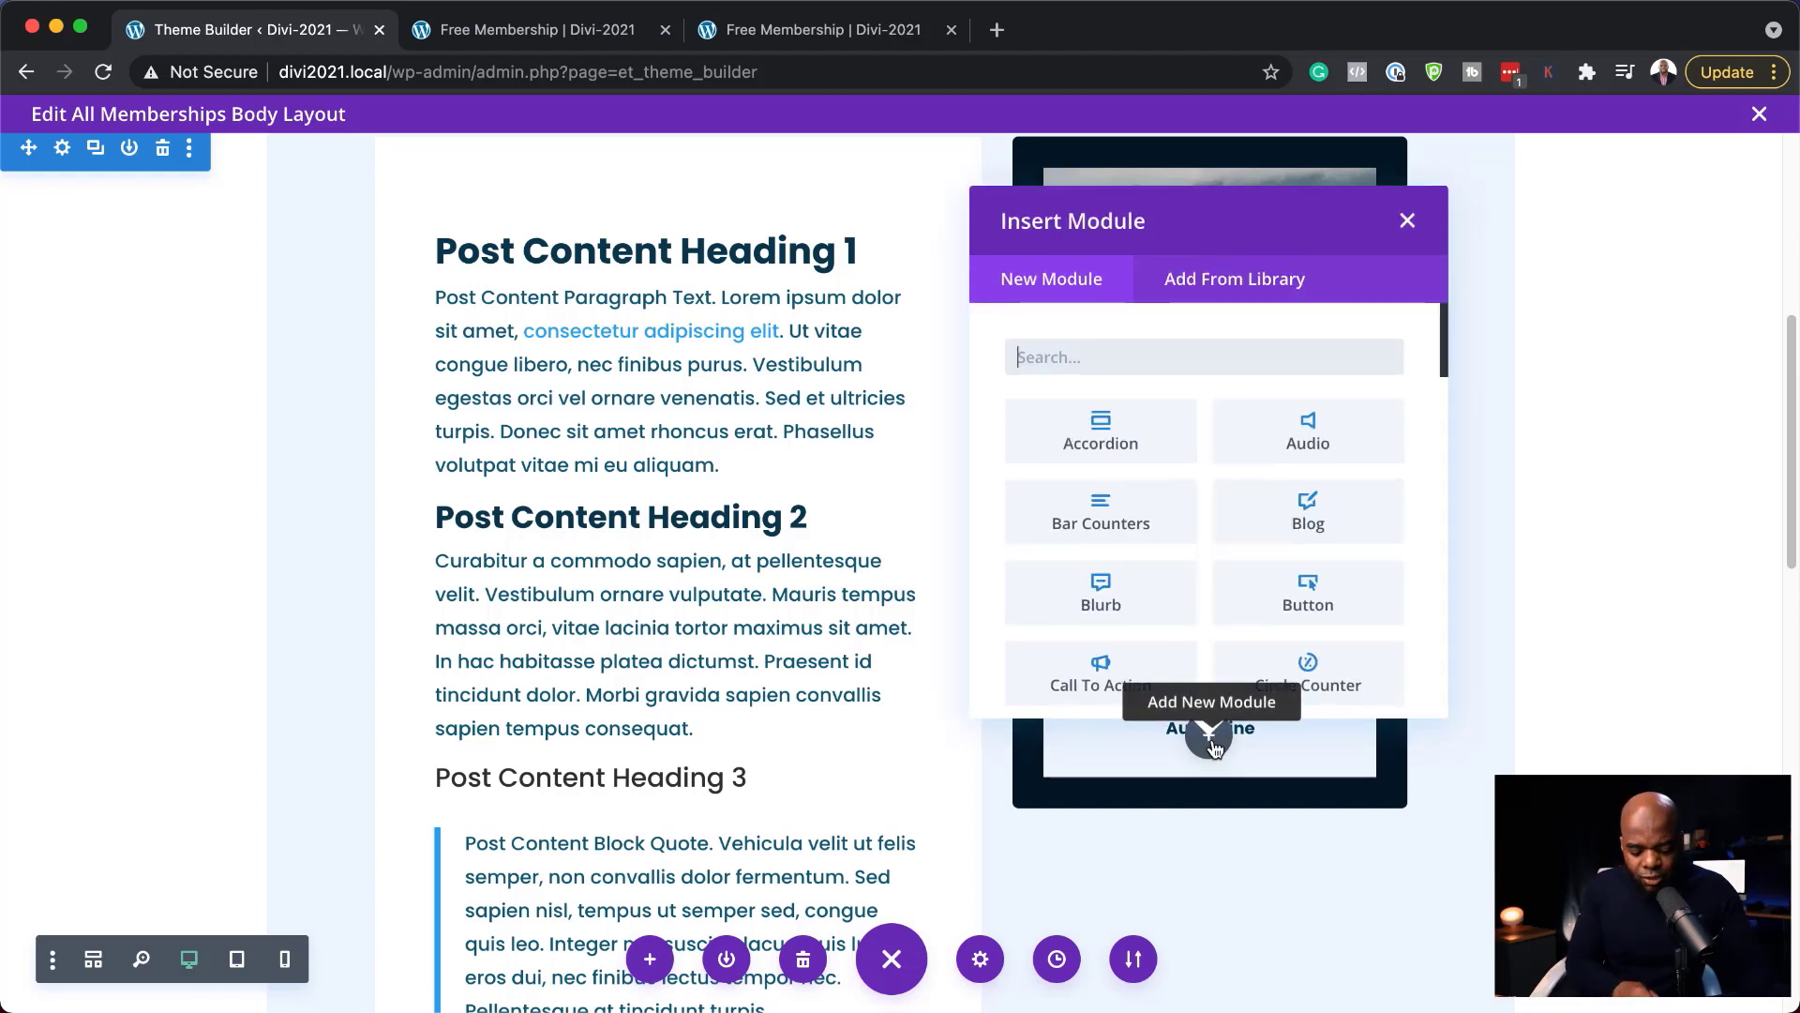
text(counter)
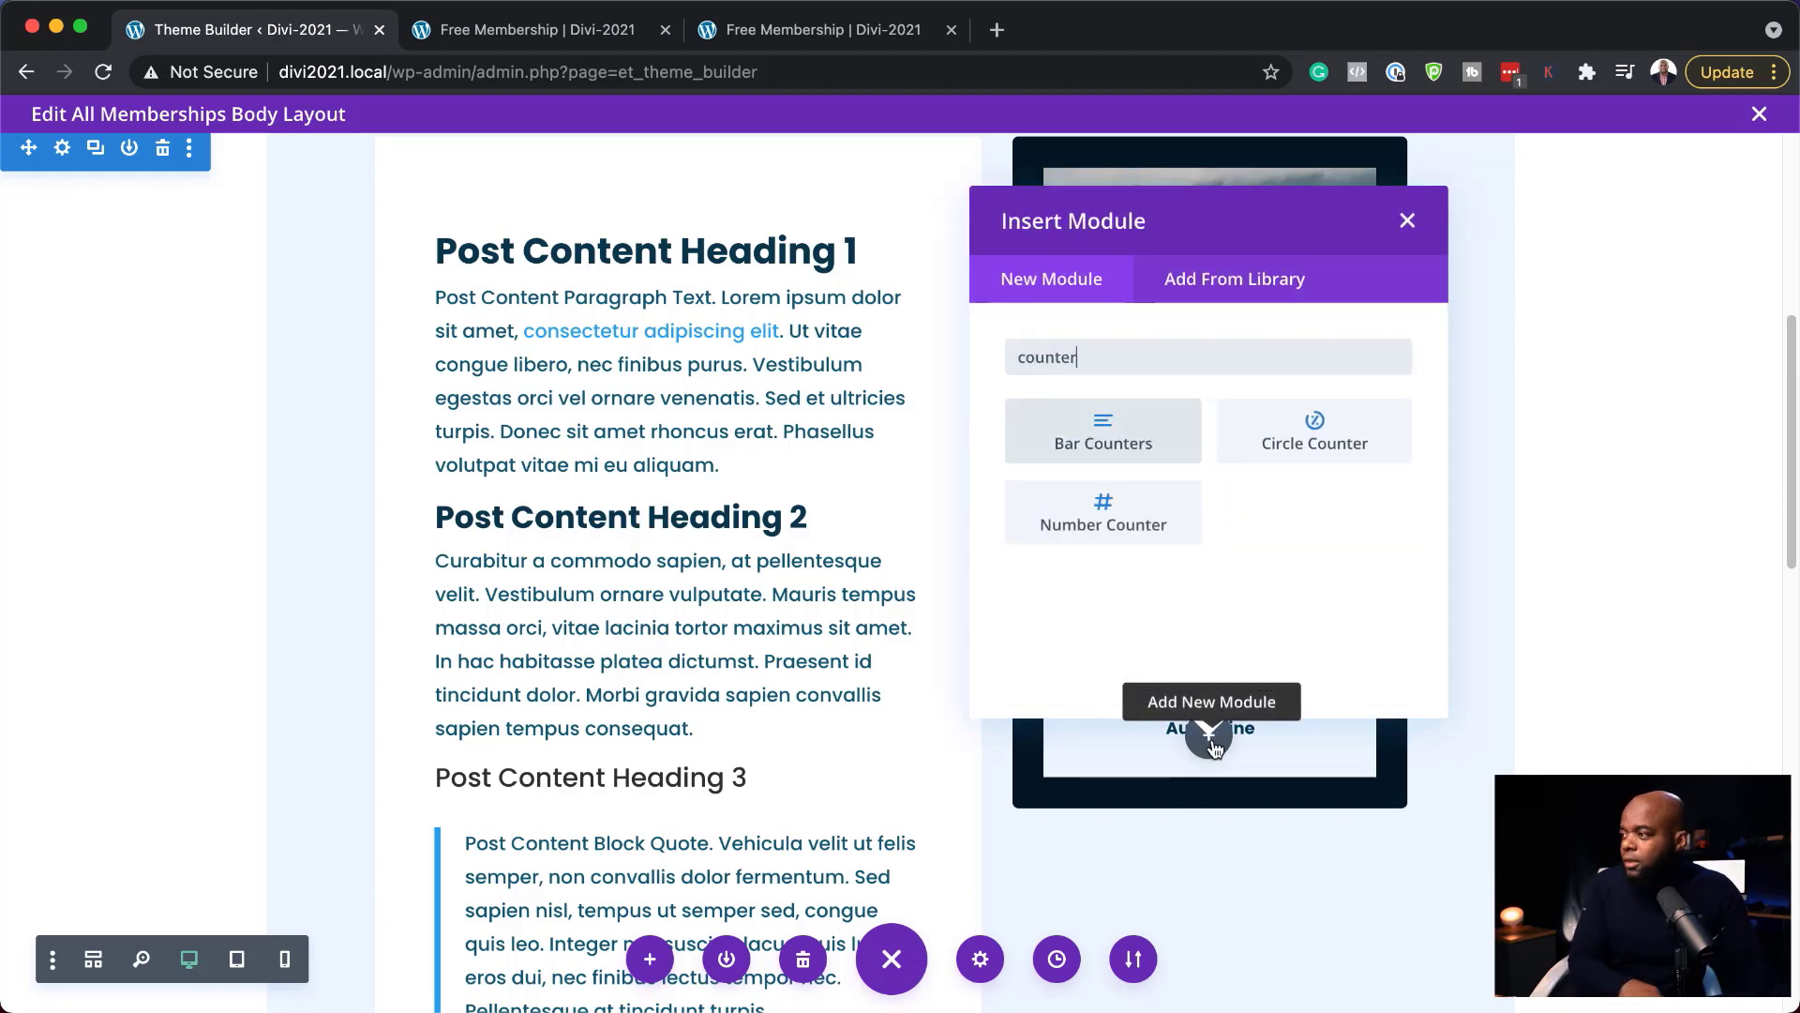
click(1116, 497)
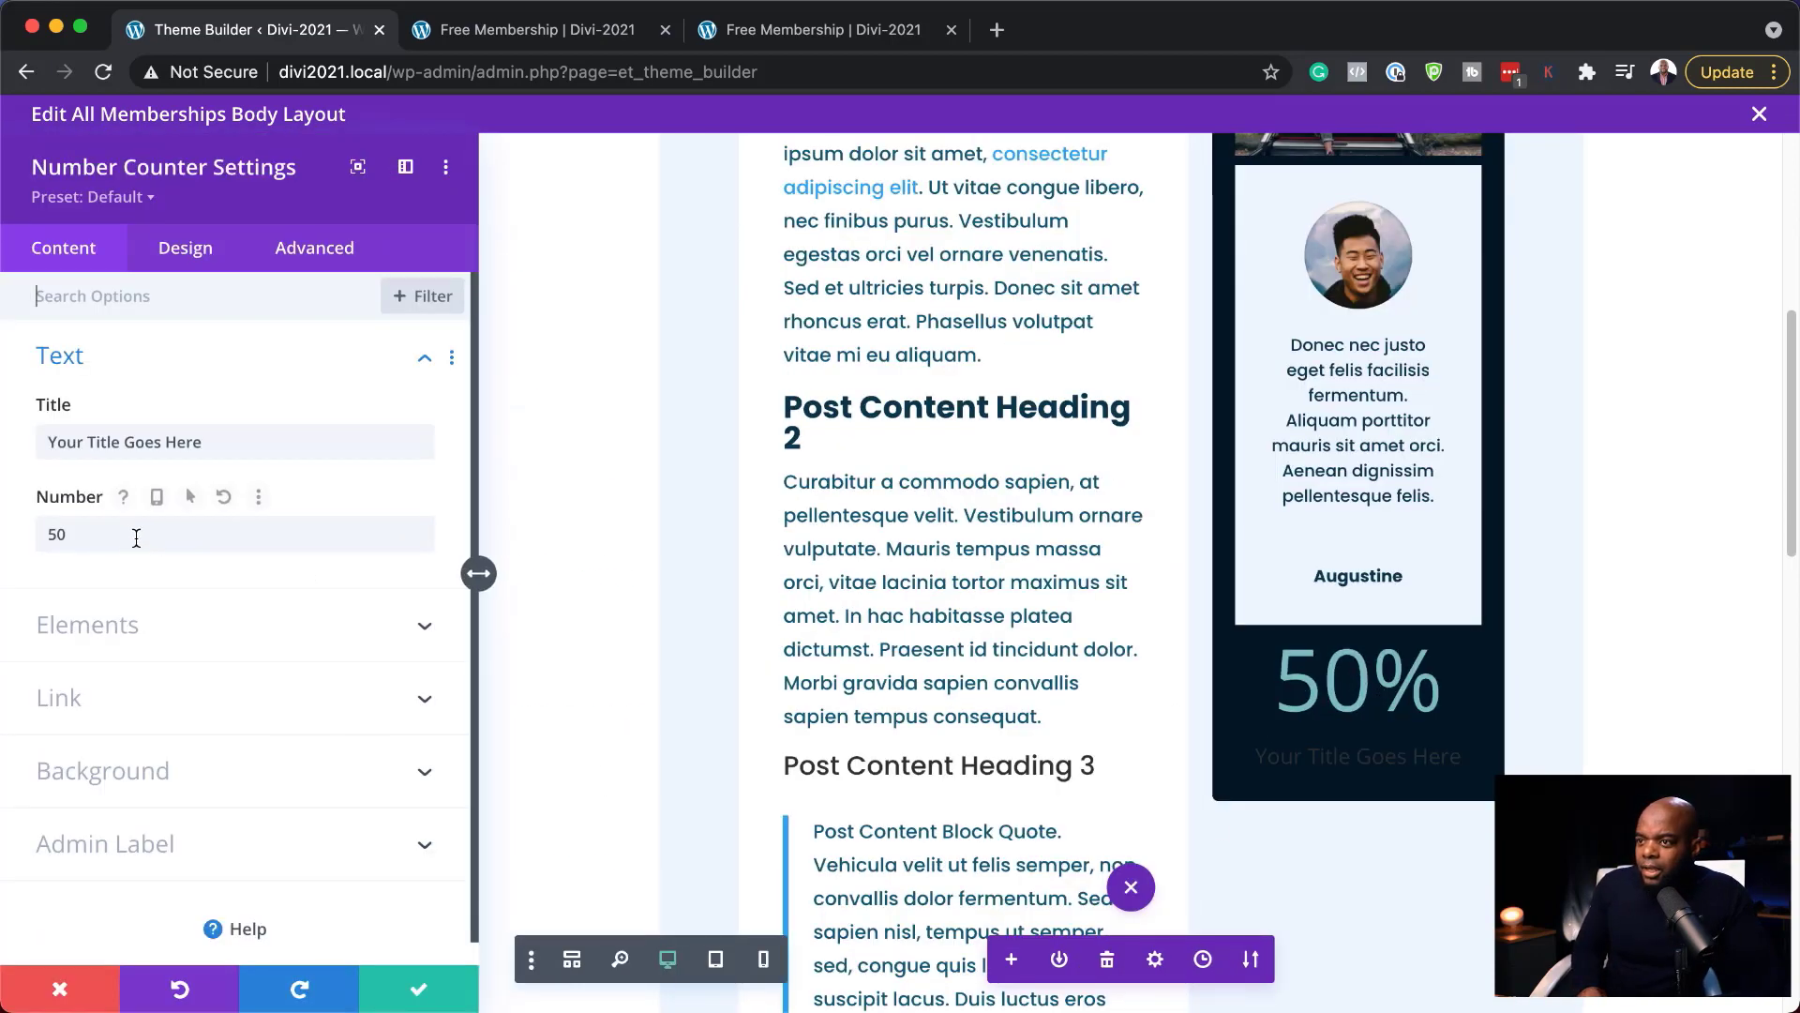
Set the counter's number to 599 and turn off its percent sign
double_click(108, 534)
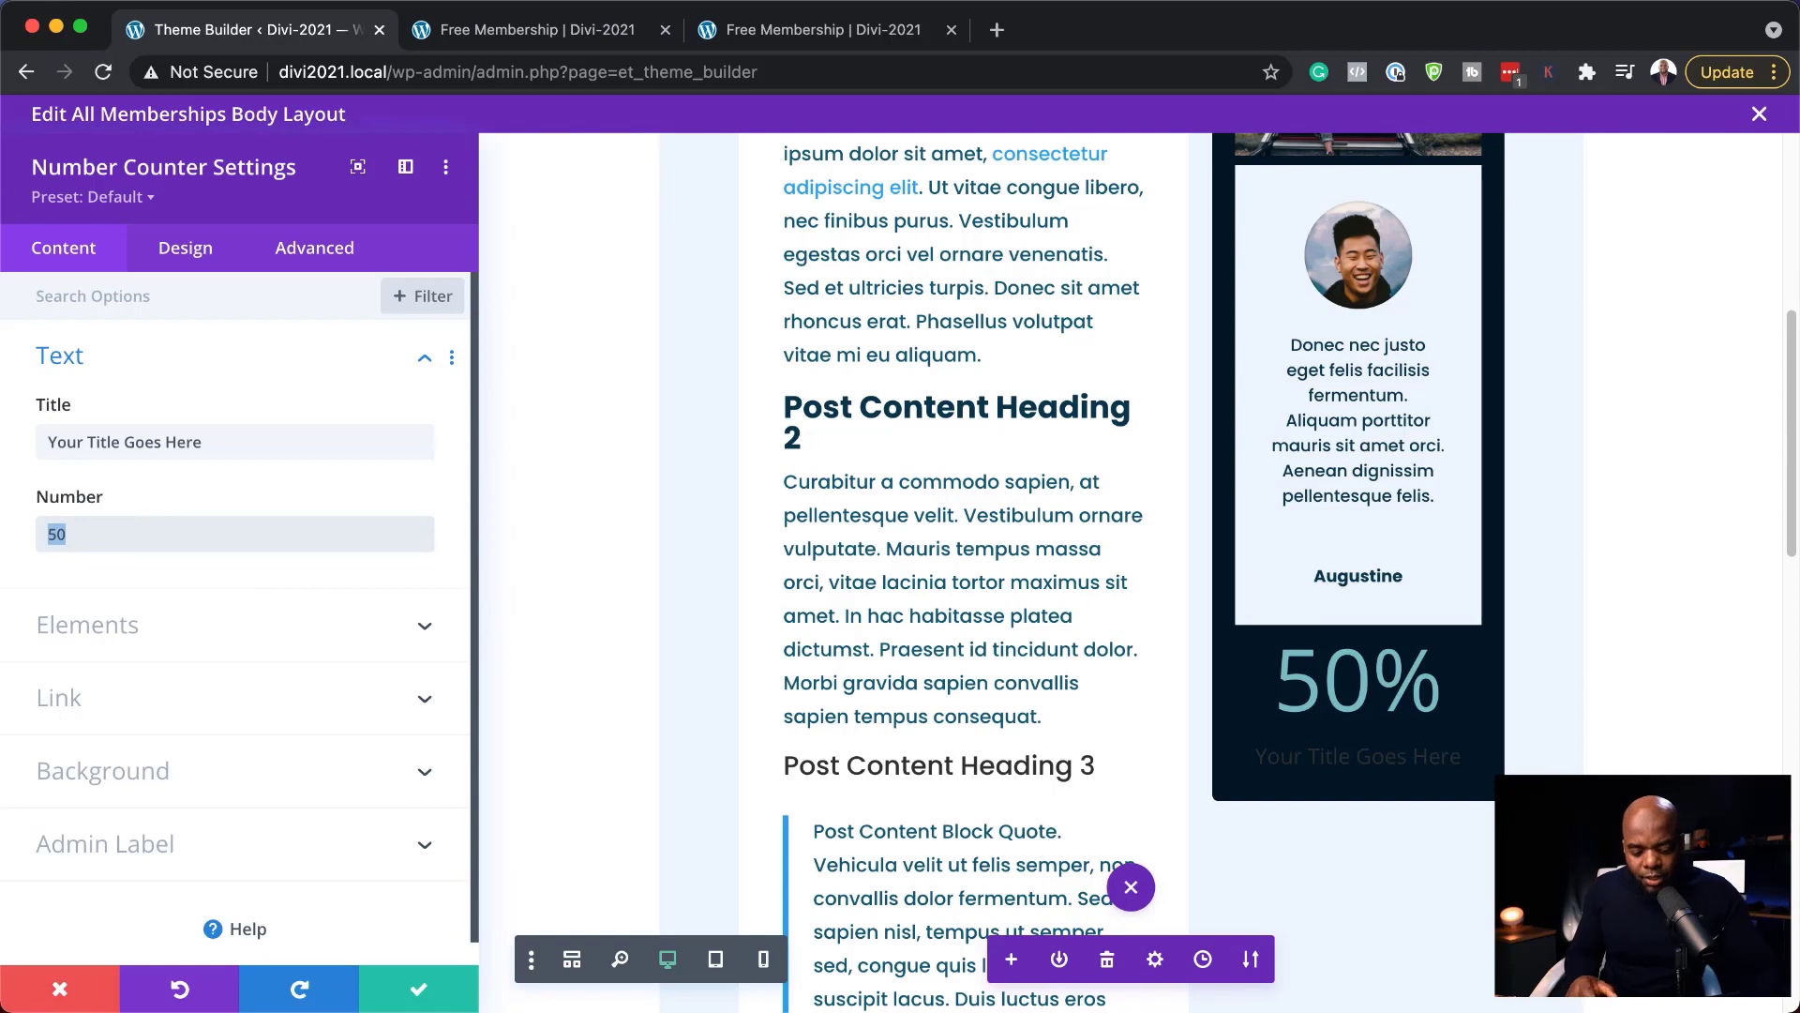
text(5)
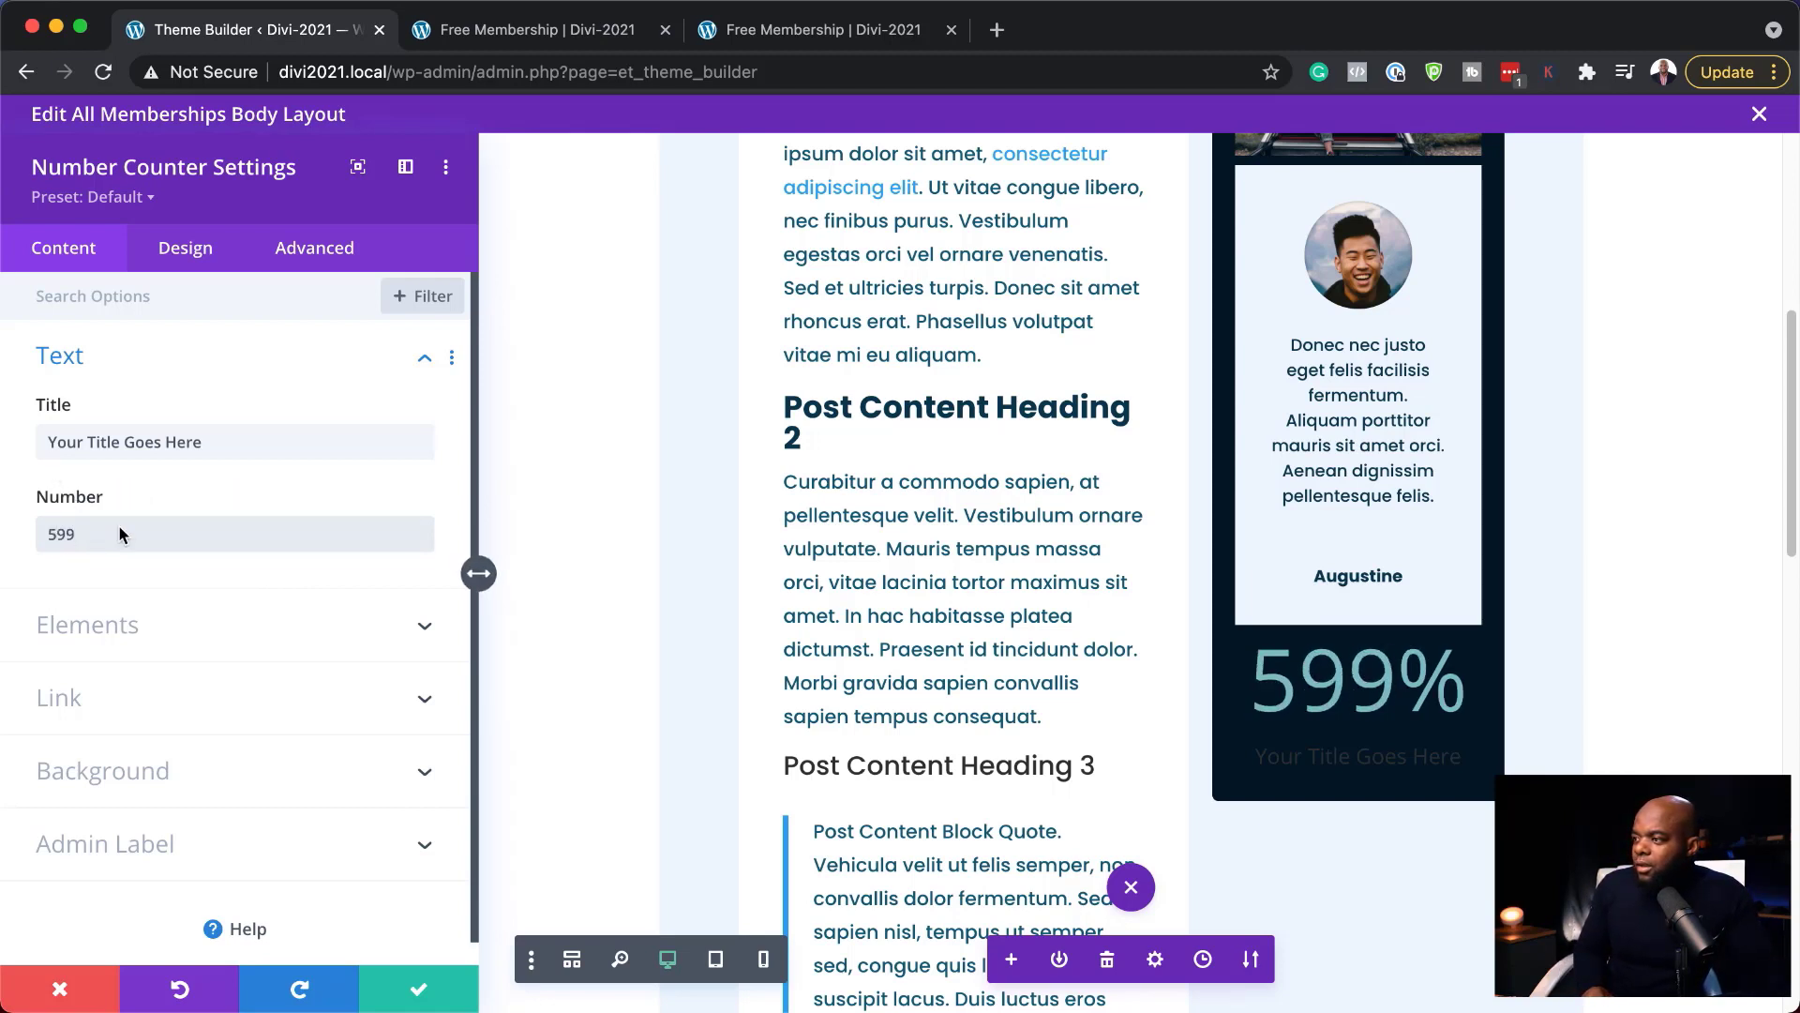
click(105, 642)
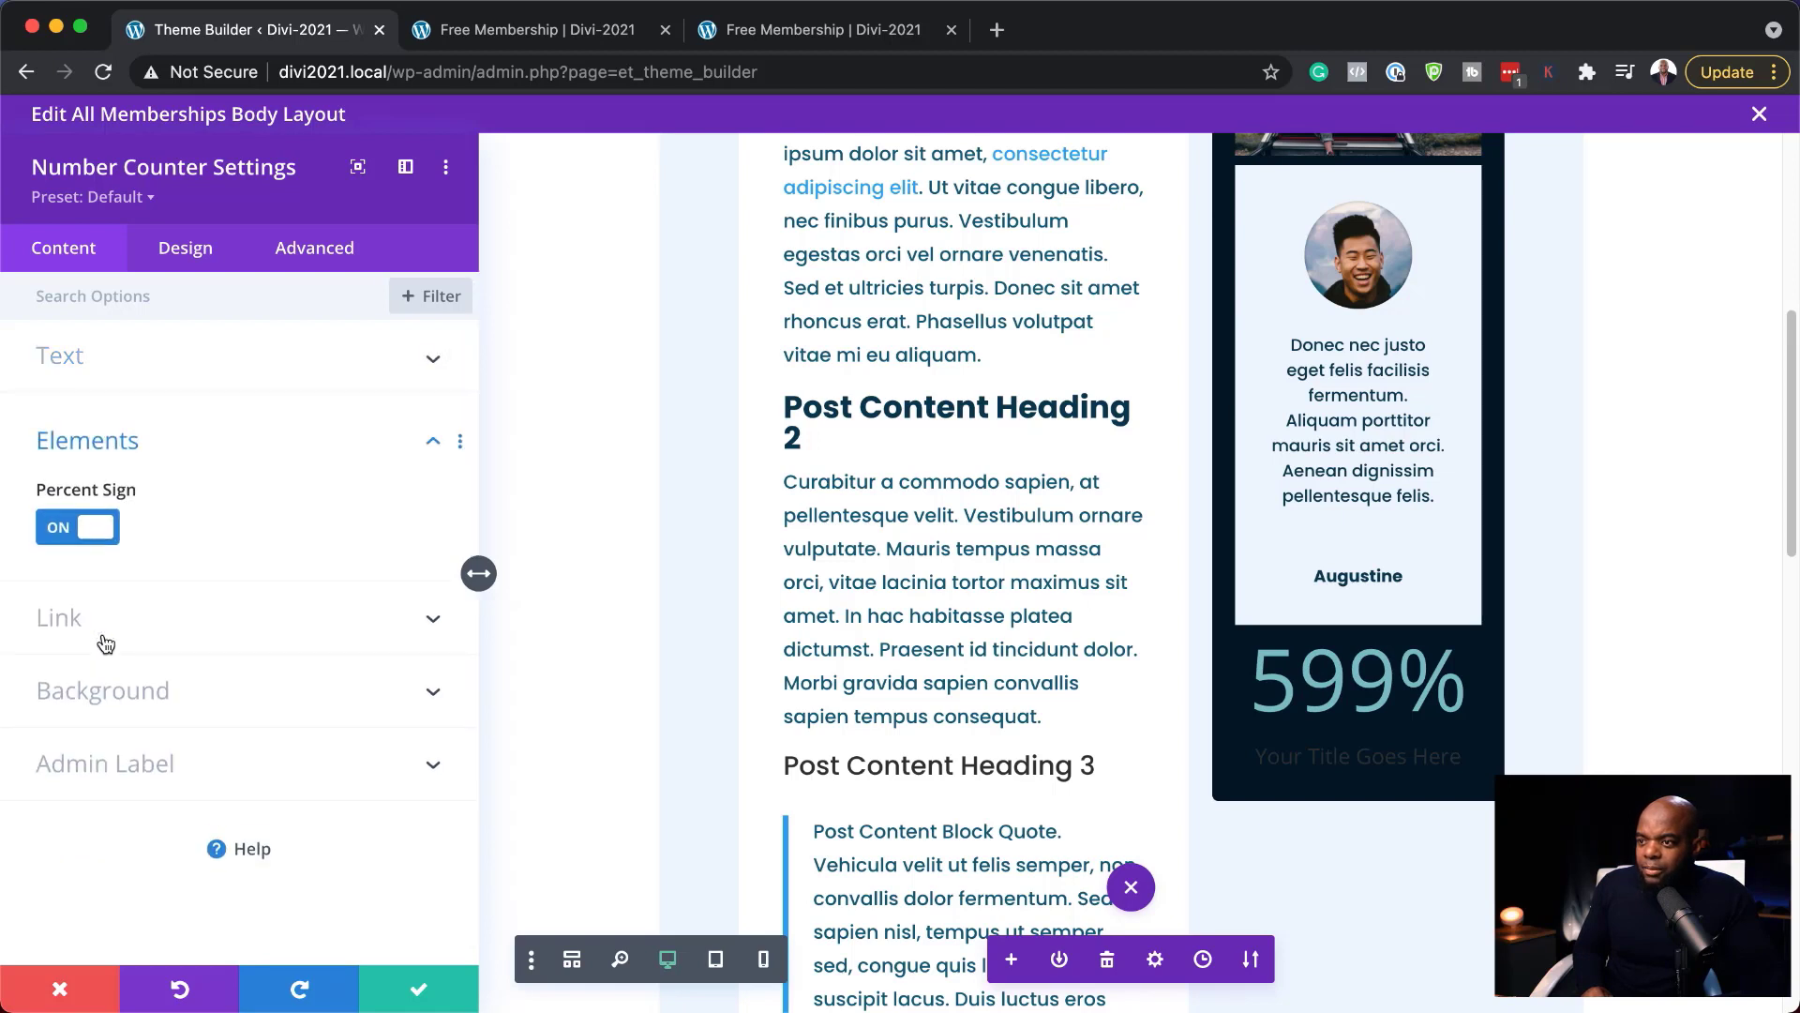
click(61, 540)
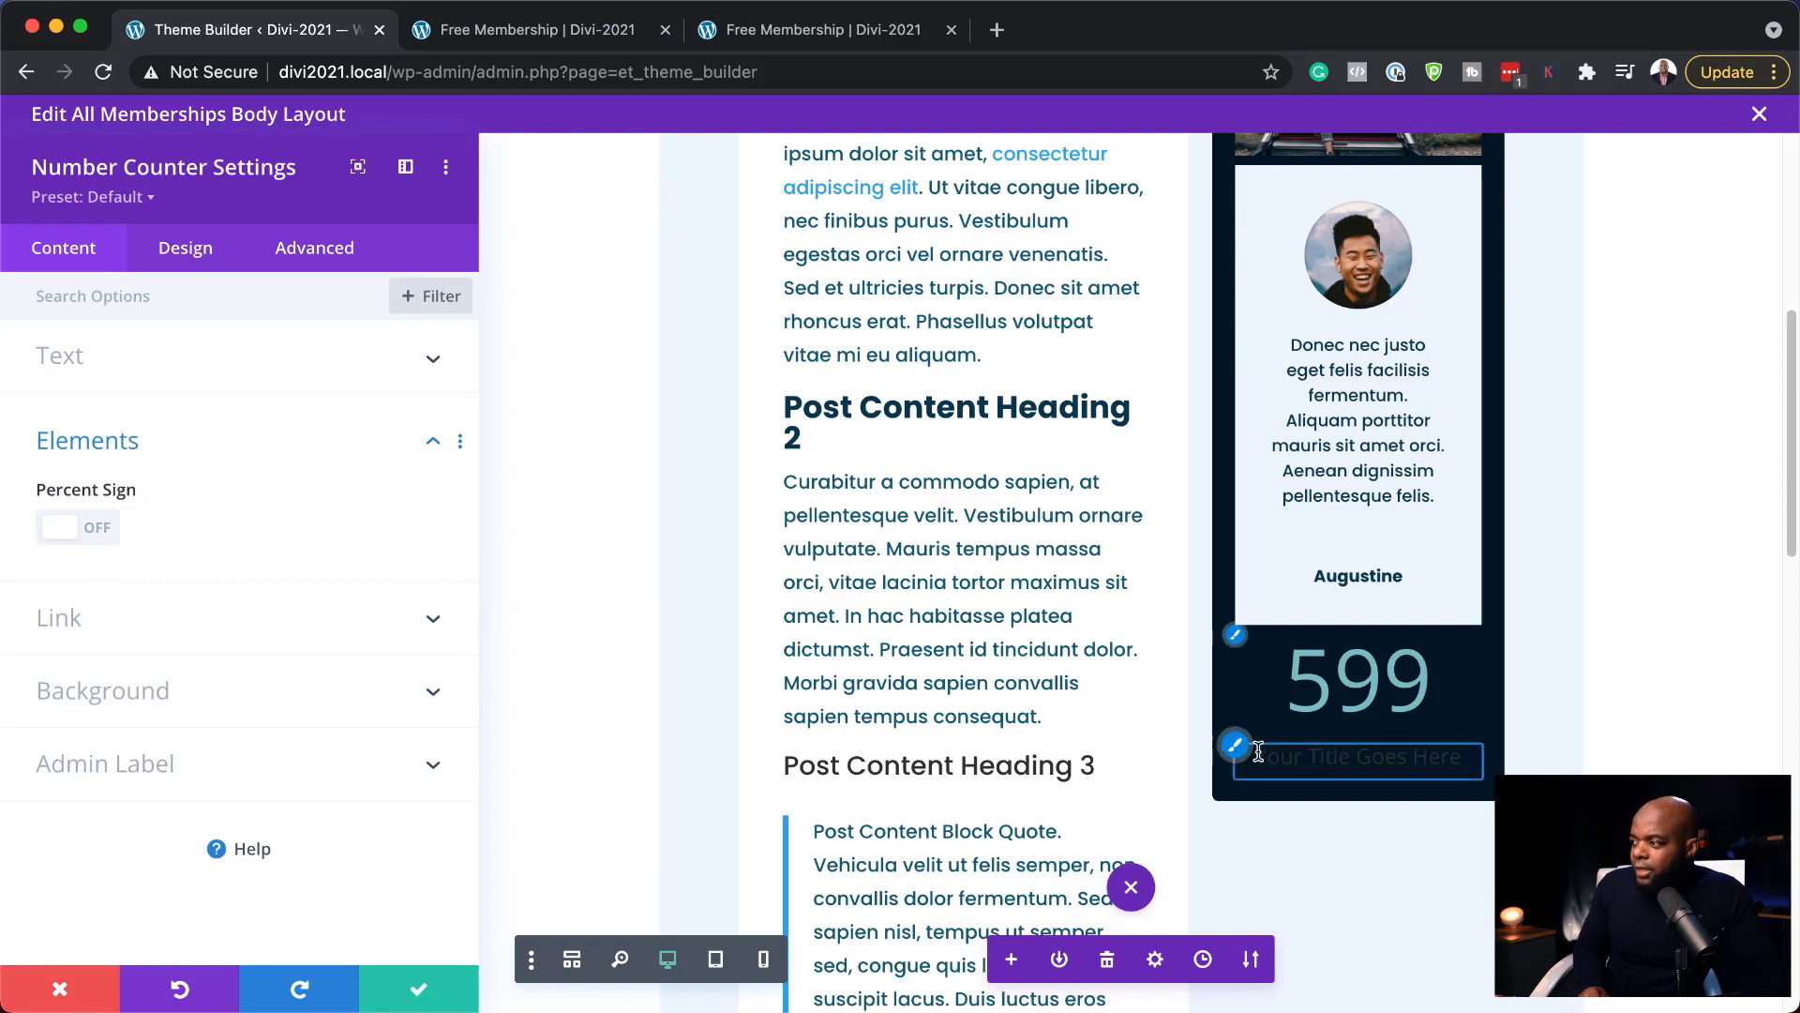
Title the number counter "Members Subscribed." and give it the red background color #de2b34
click(208, 357)
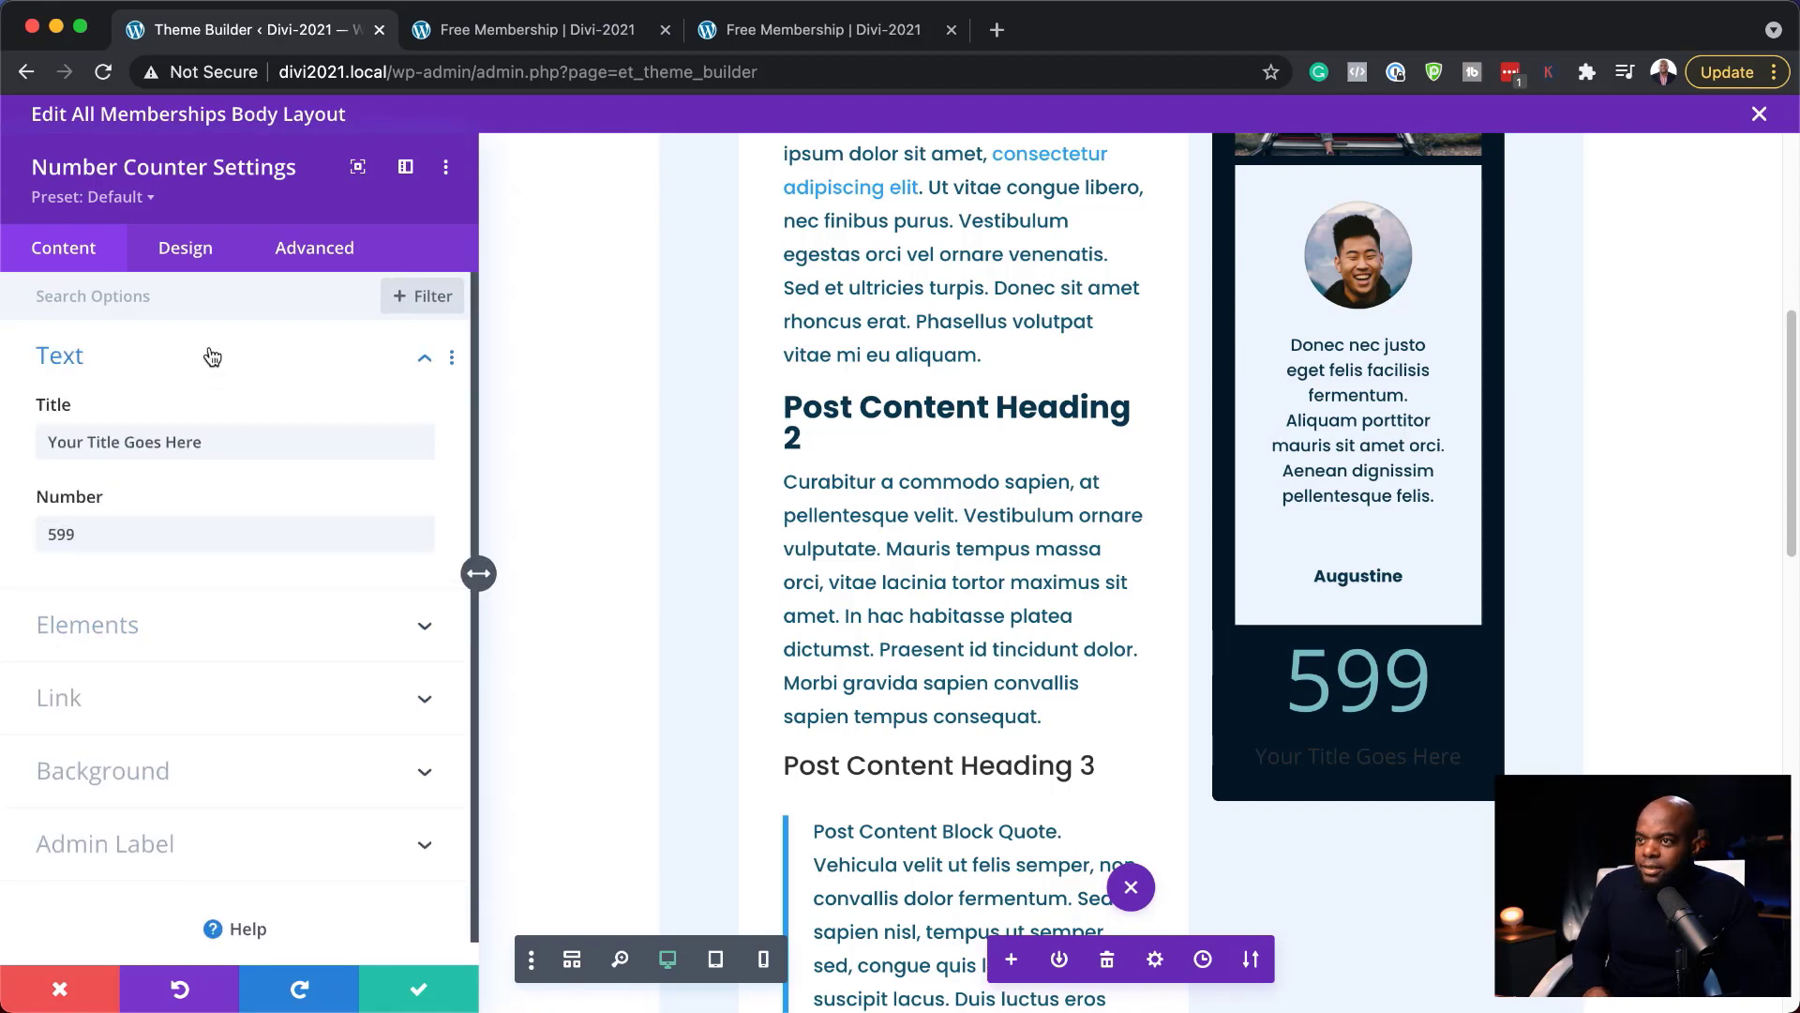
triple_click(225, 448)
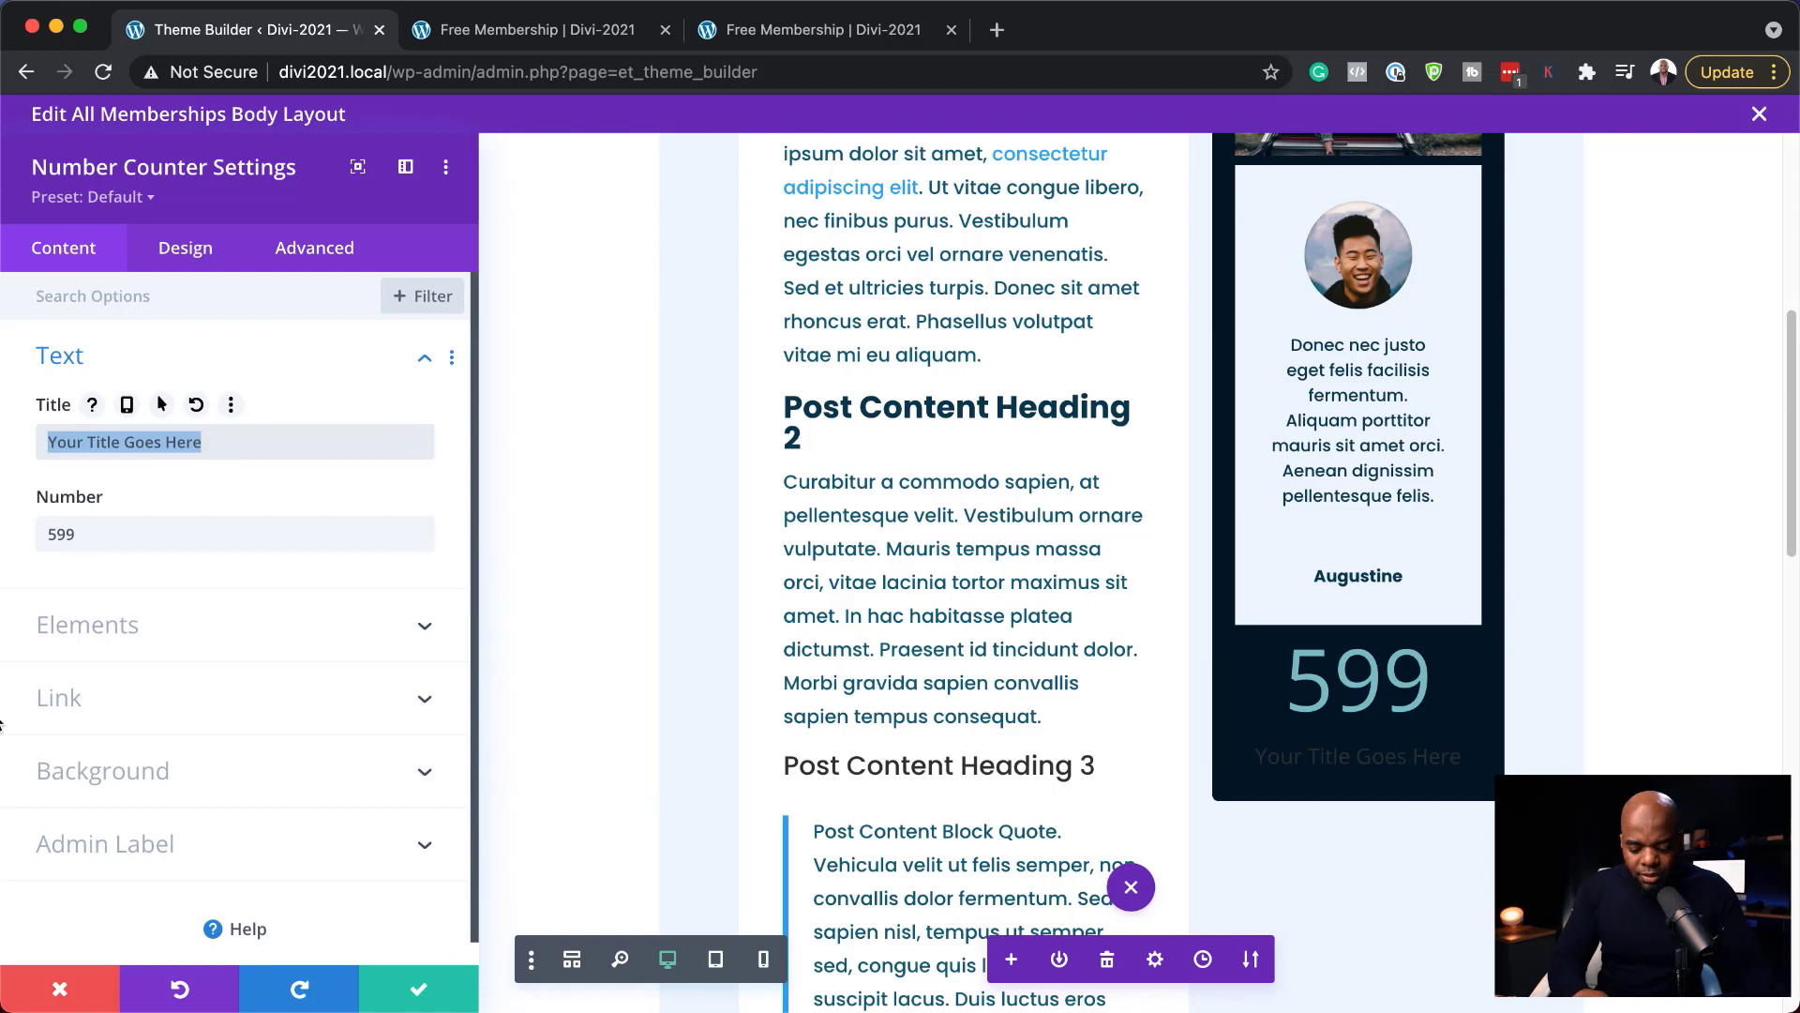
text(Members Subscribed.)
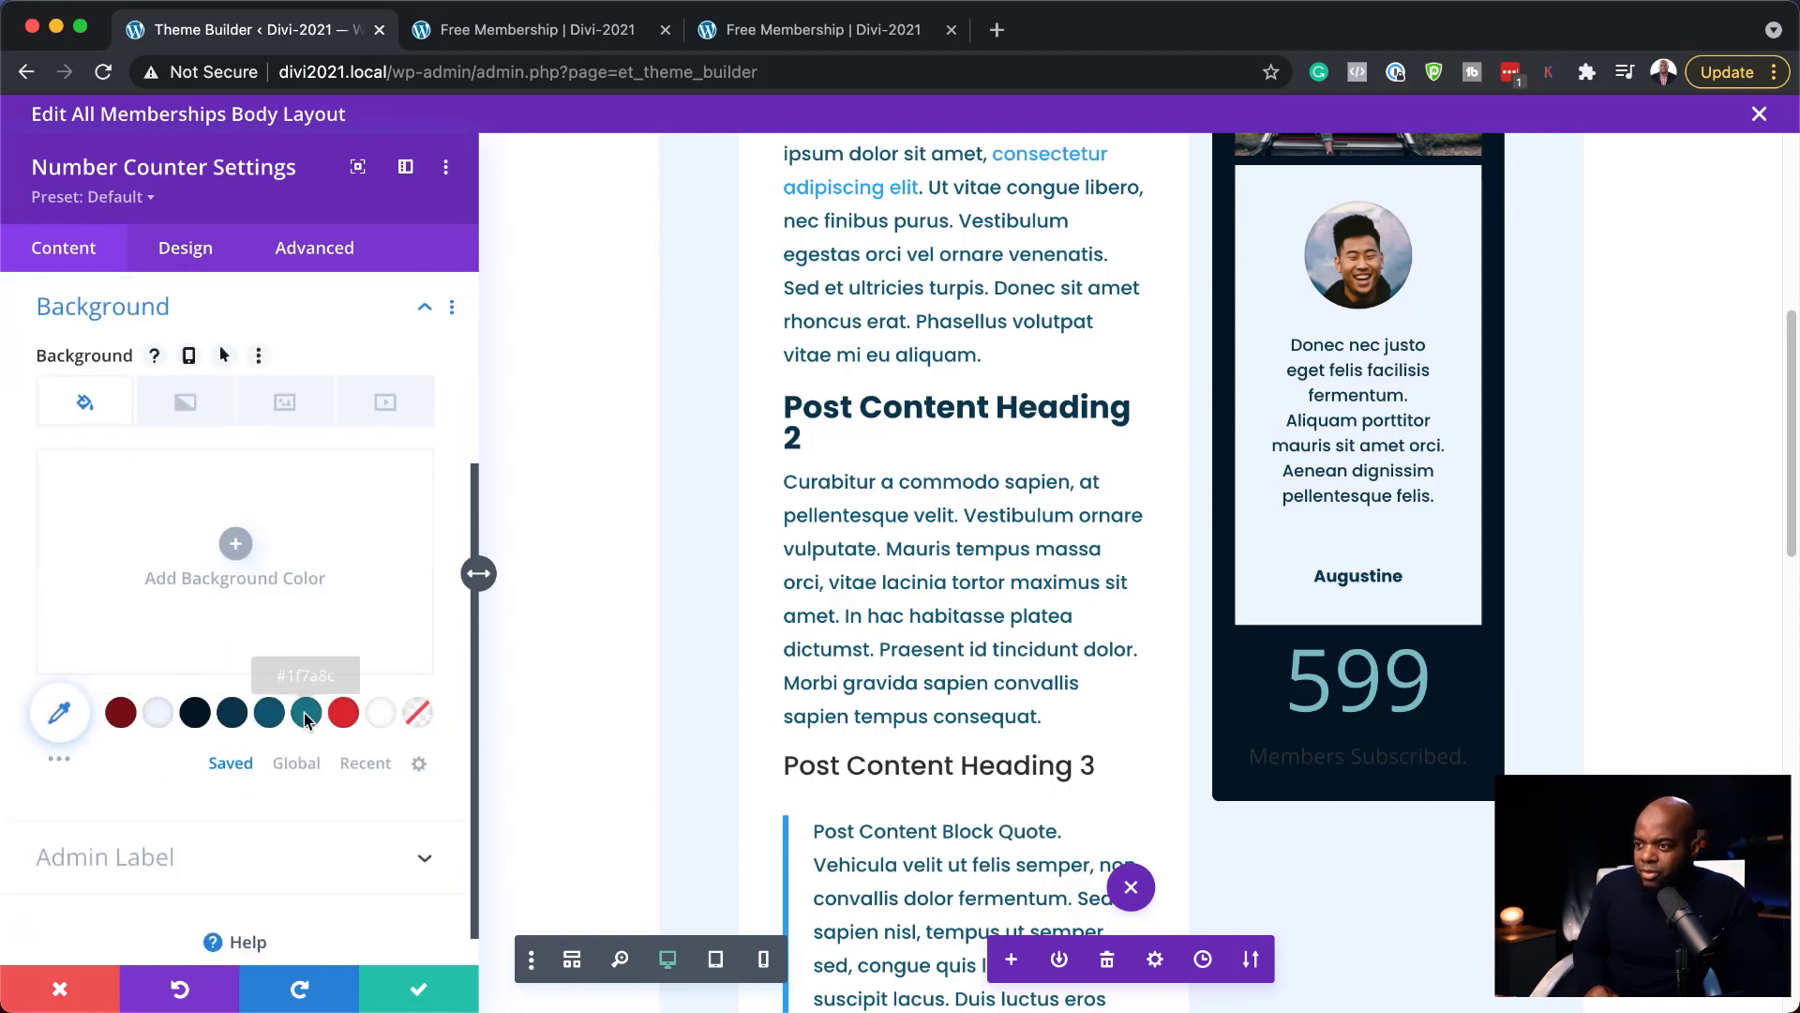
click(344, 714)
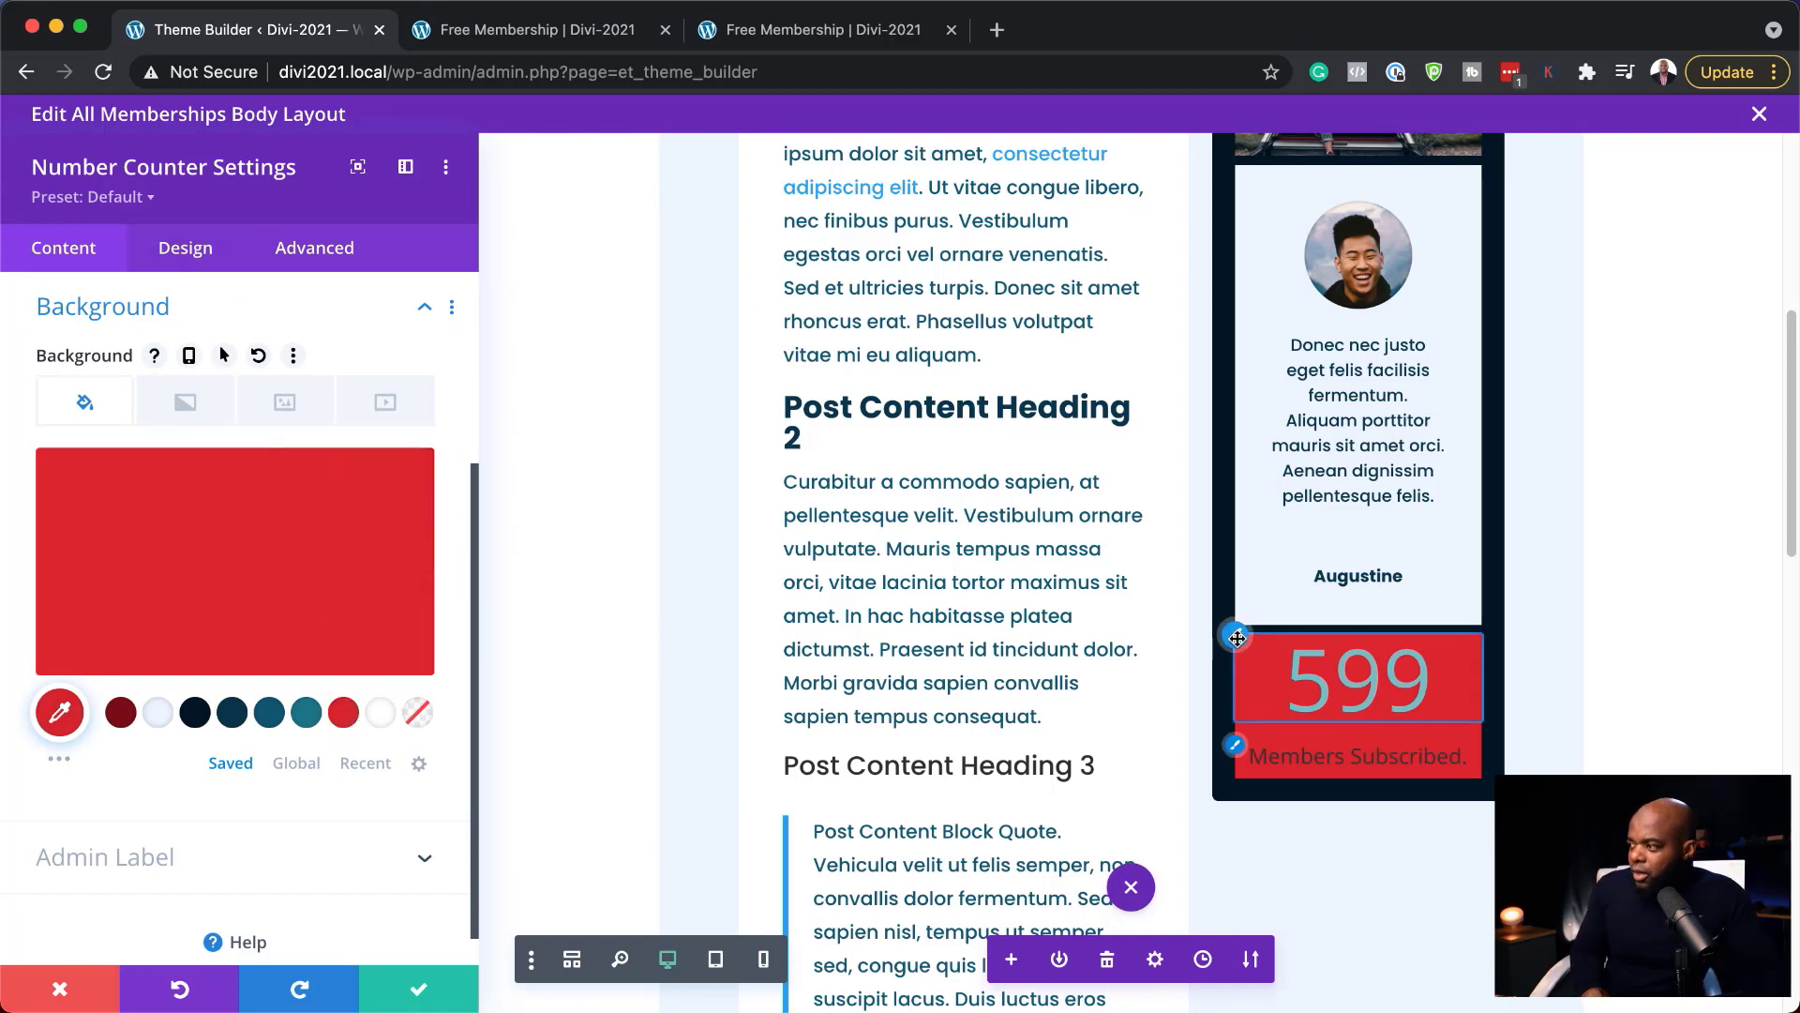
Style the counter's number text in Poppins with Bold weight and the light blue color #edf5fd
click(1237, 640)
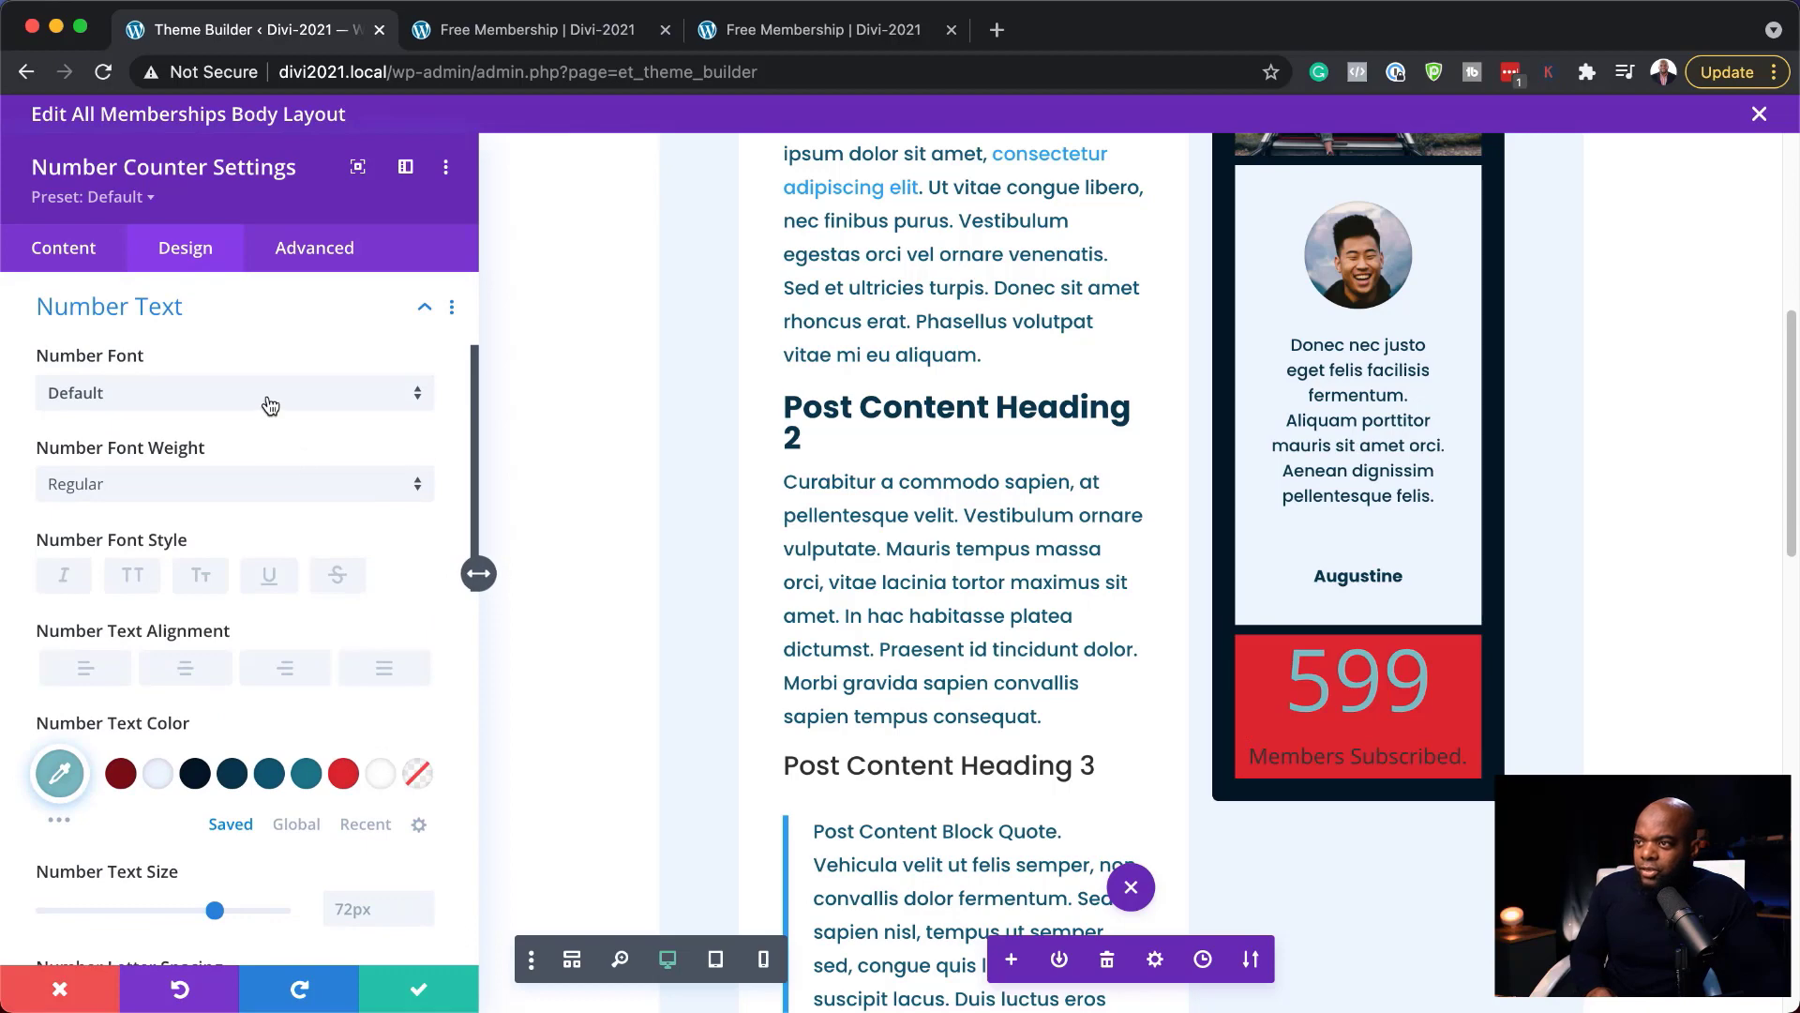
click(270, 405)
click(202, 328)
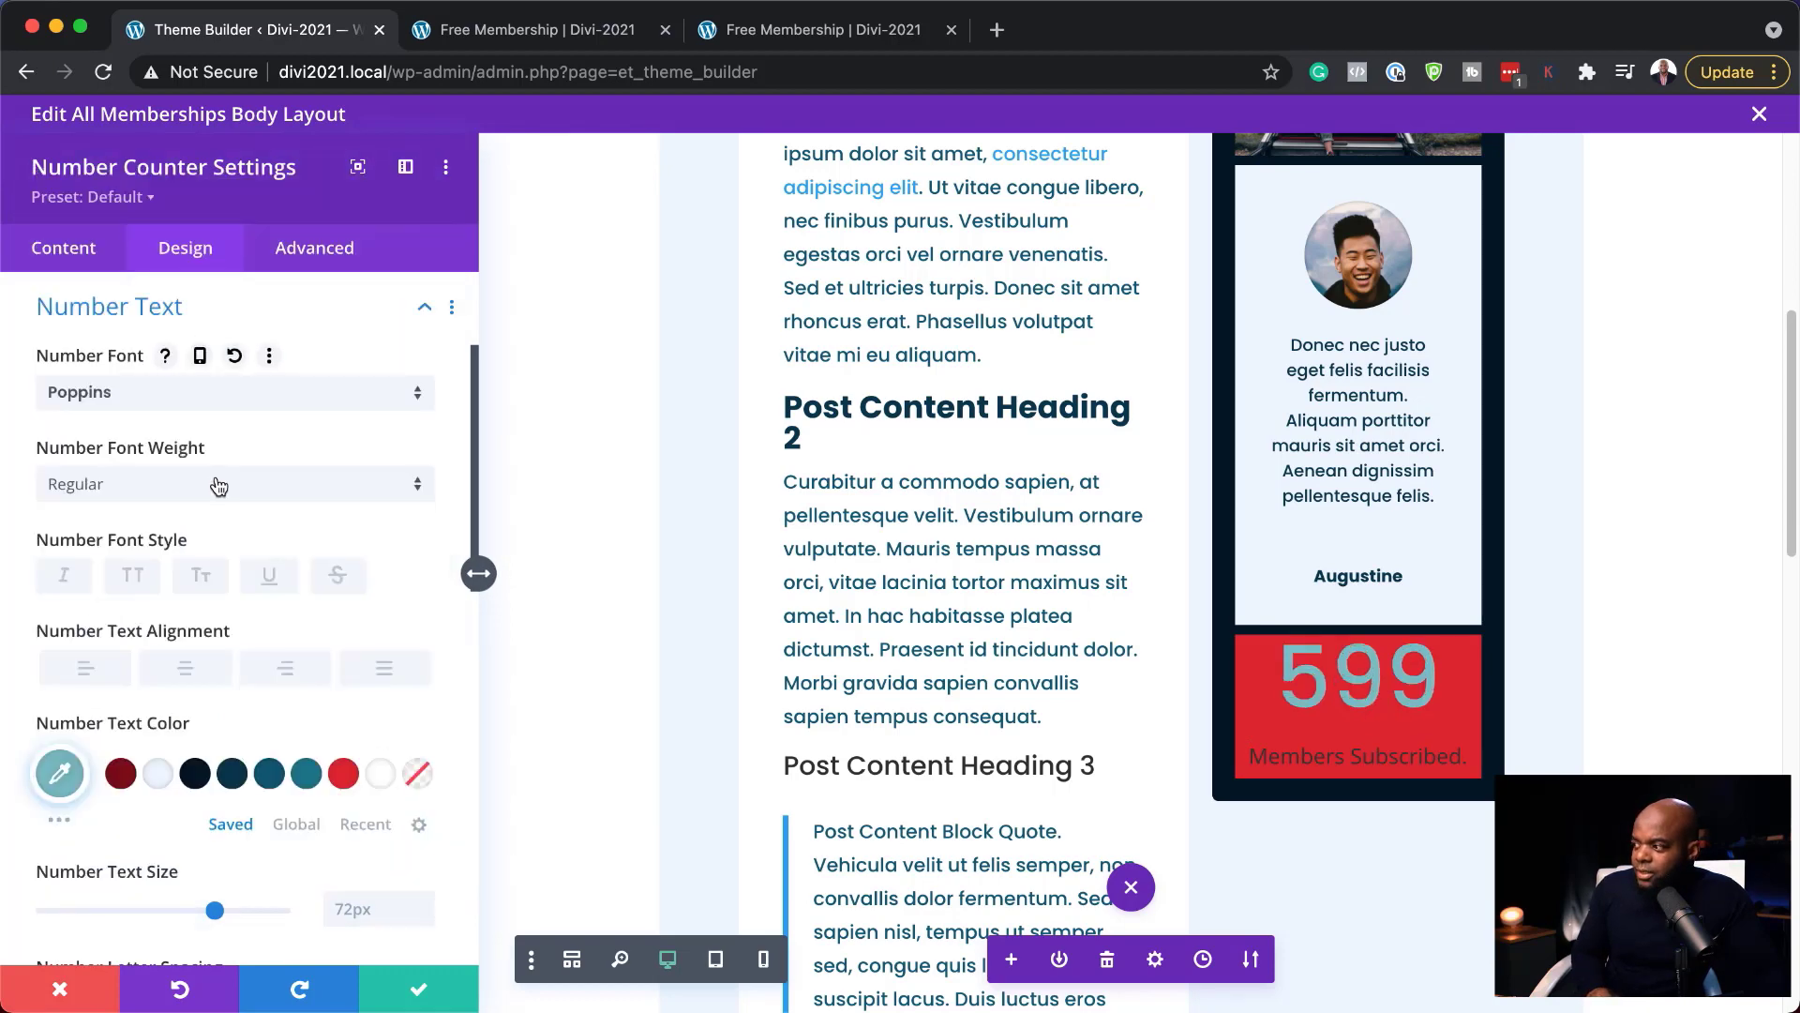
click(124, 497)
click(165, 748)
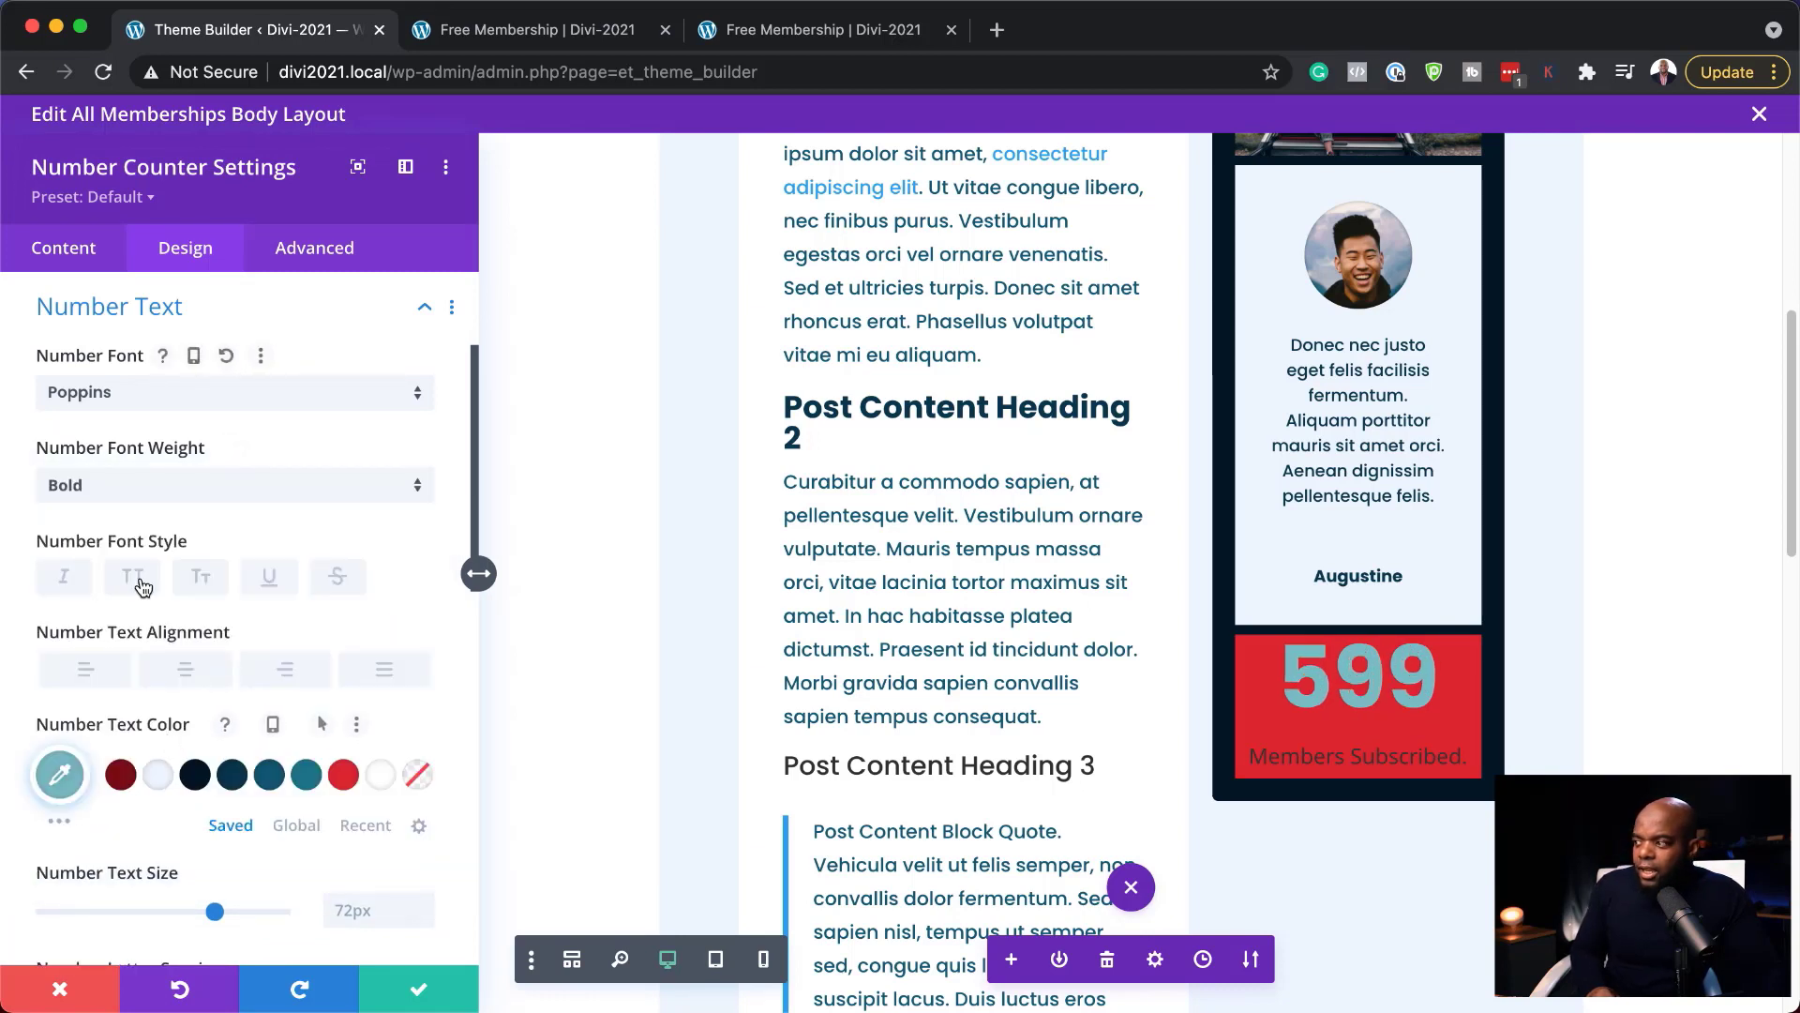
click(158, 774)
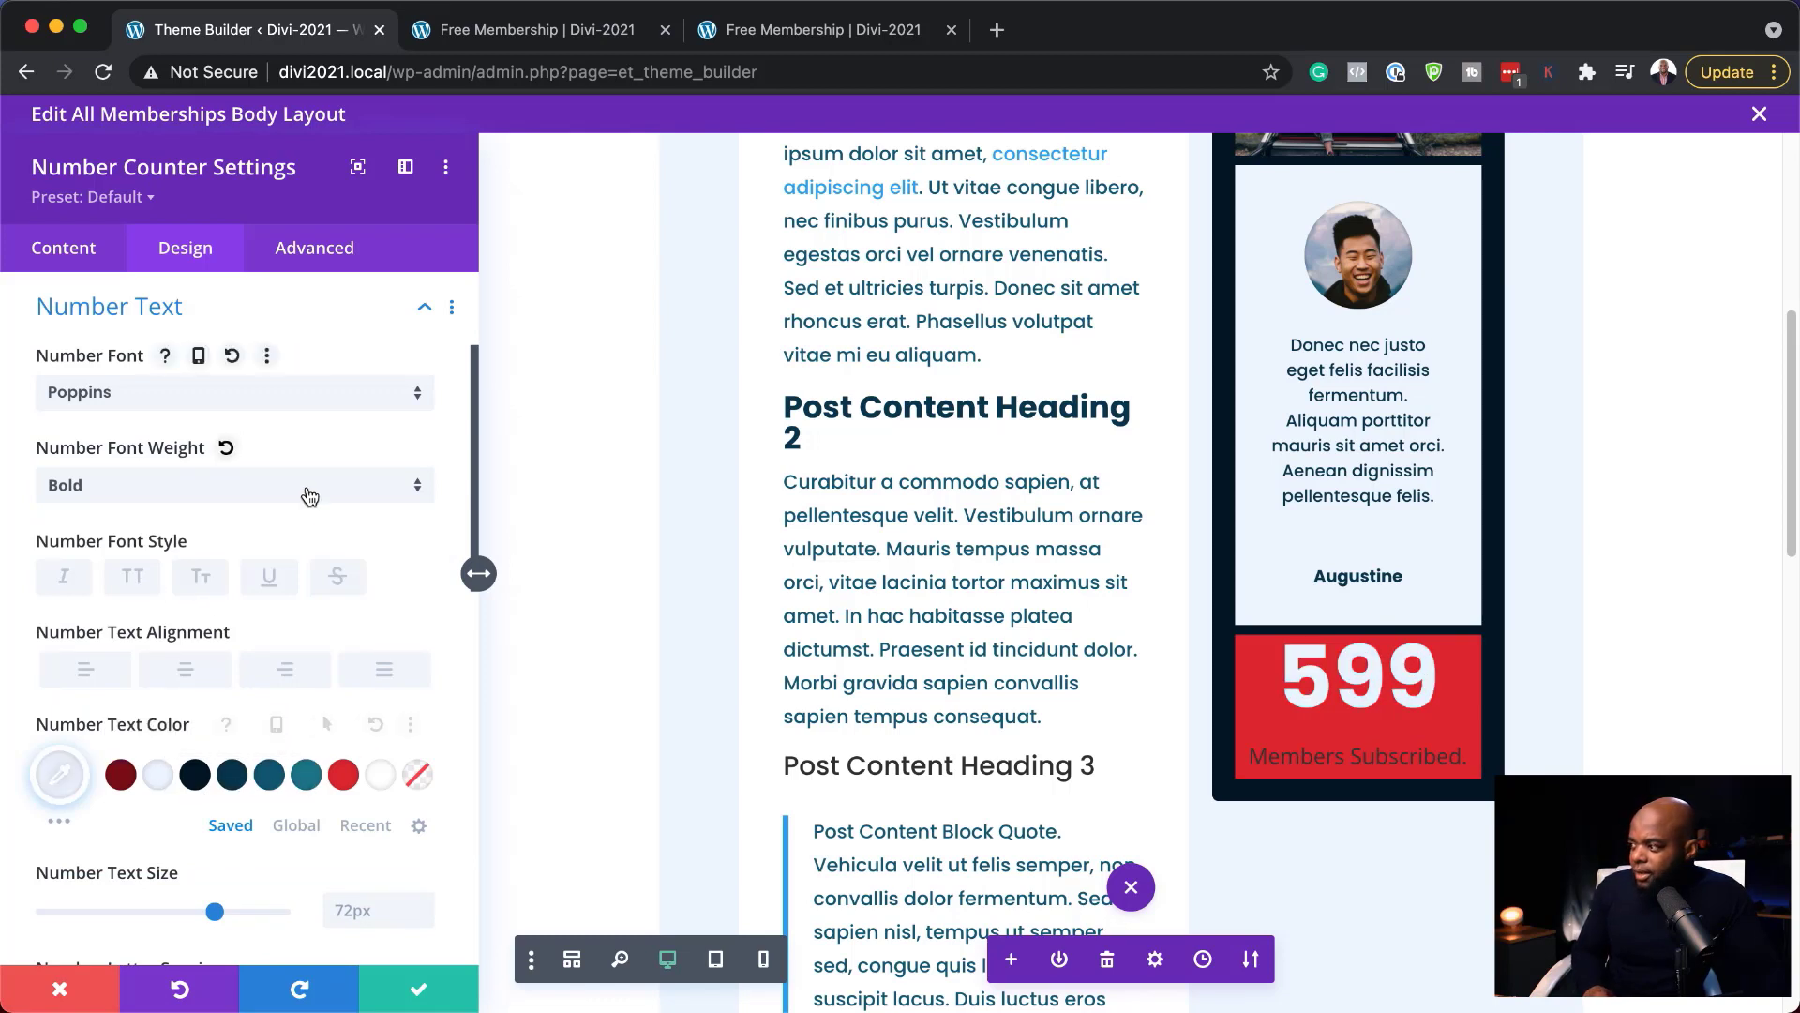
scroll(307, 511, down, 5)
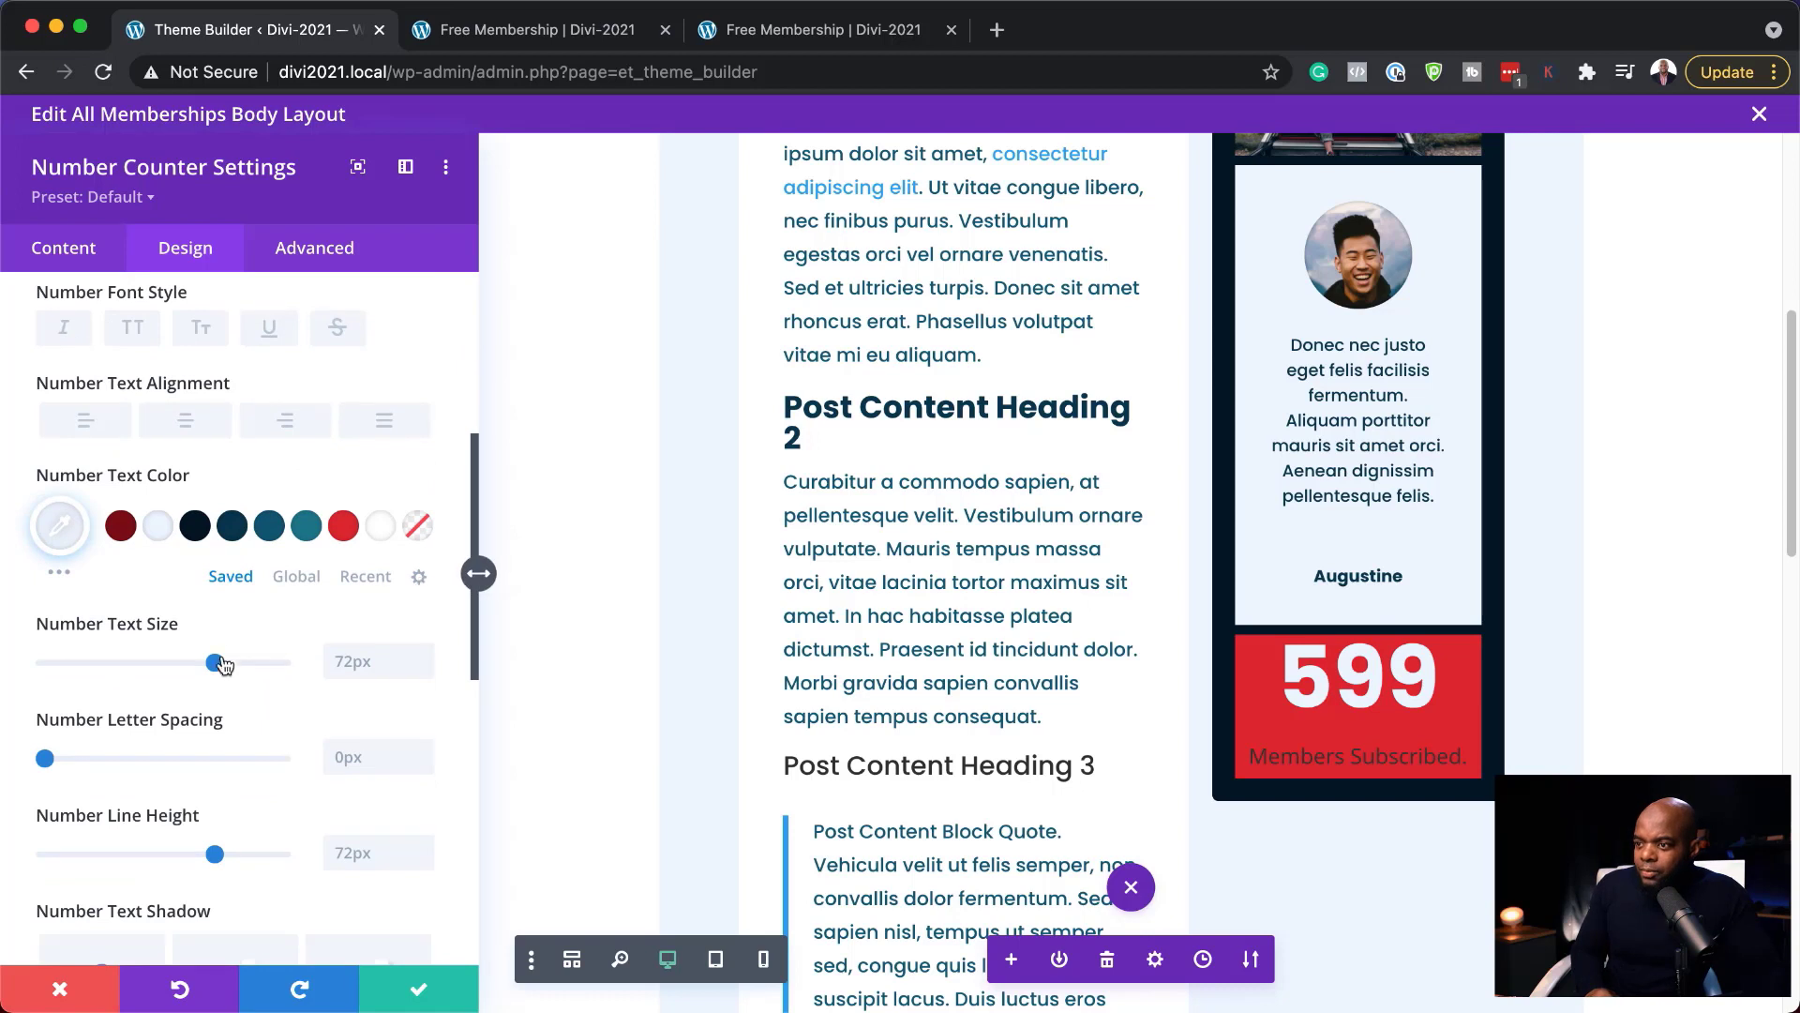
Set the counter's number text size to 60px and style its title in Poppins with white text
drag(223, 664, 186, 664)
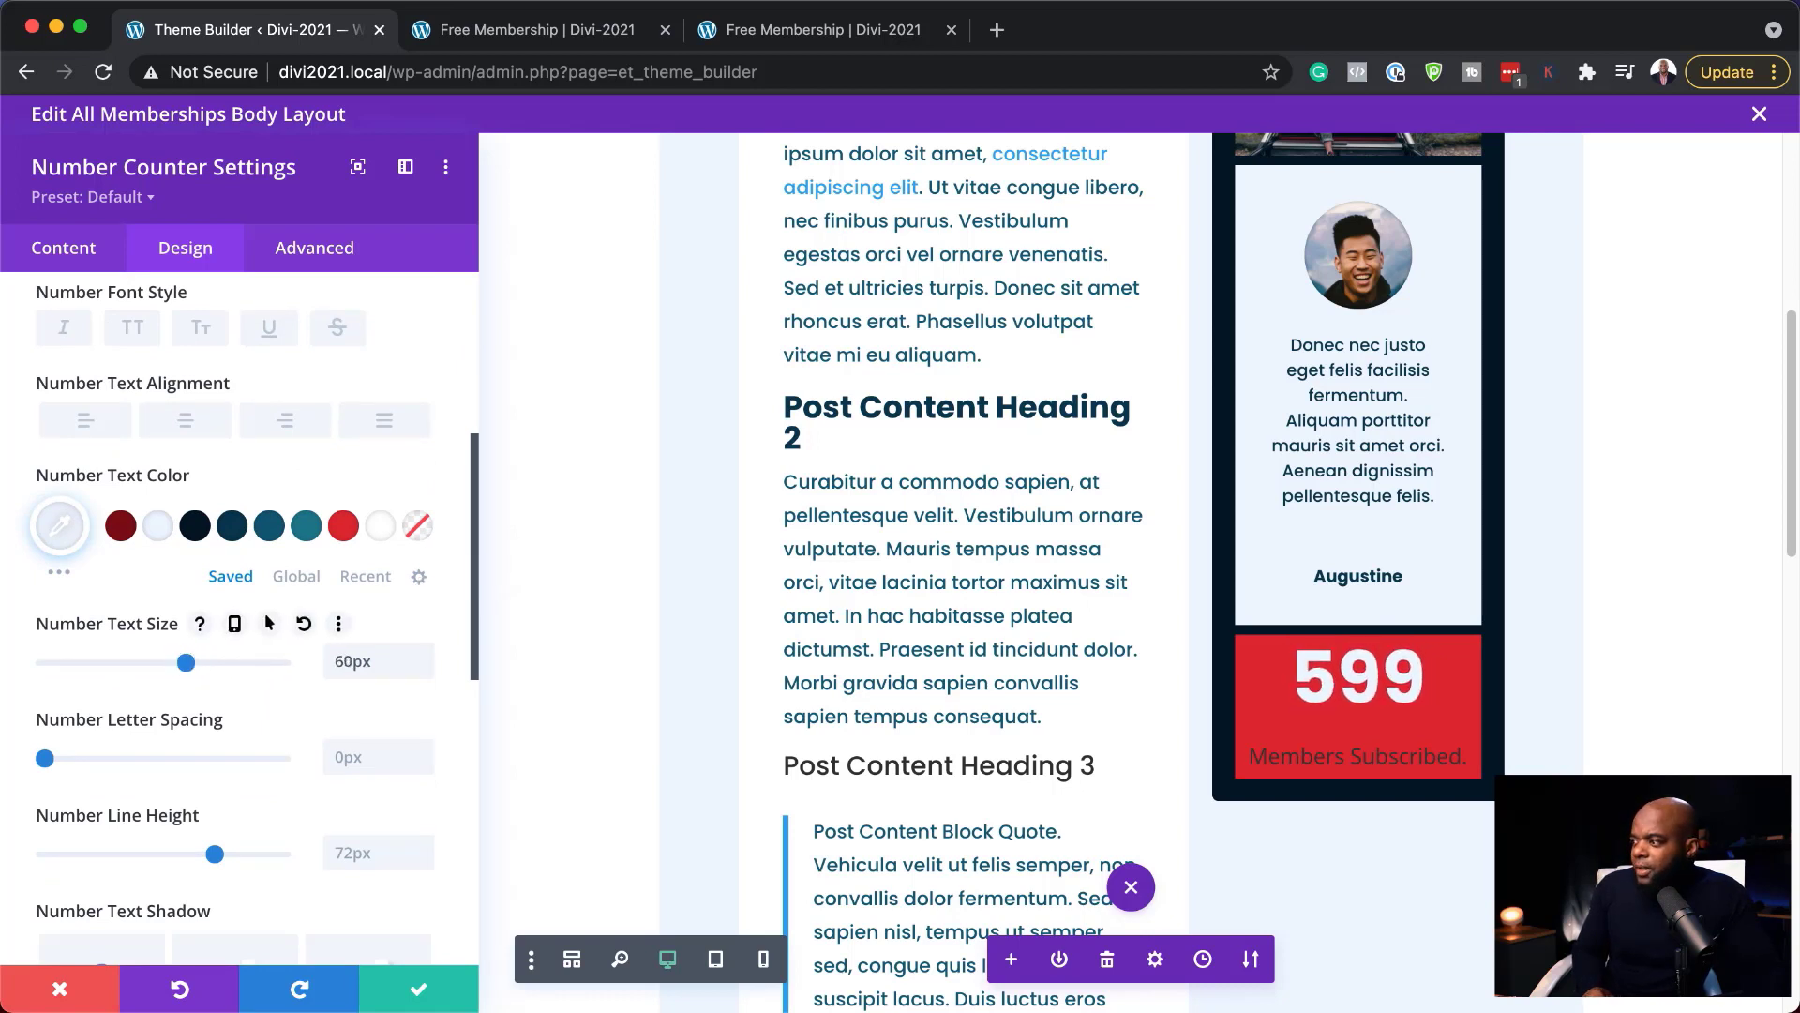
click(1239, 749)
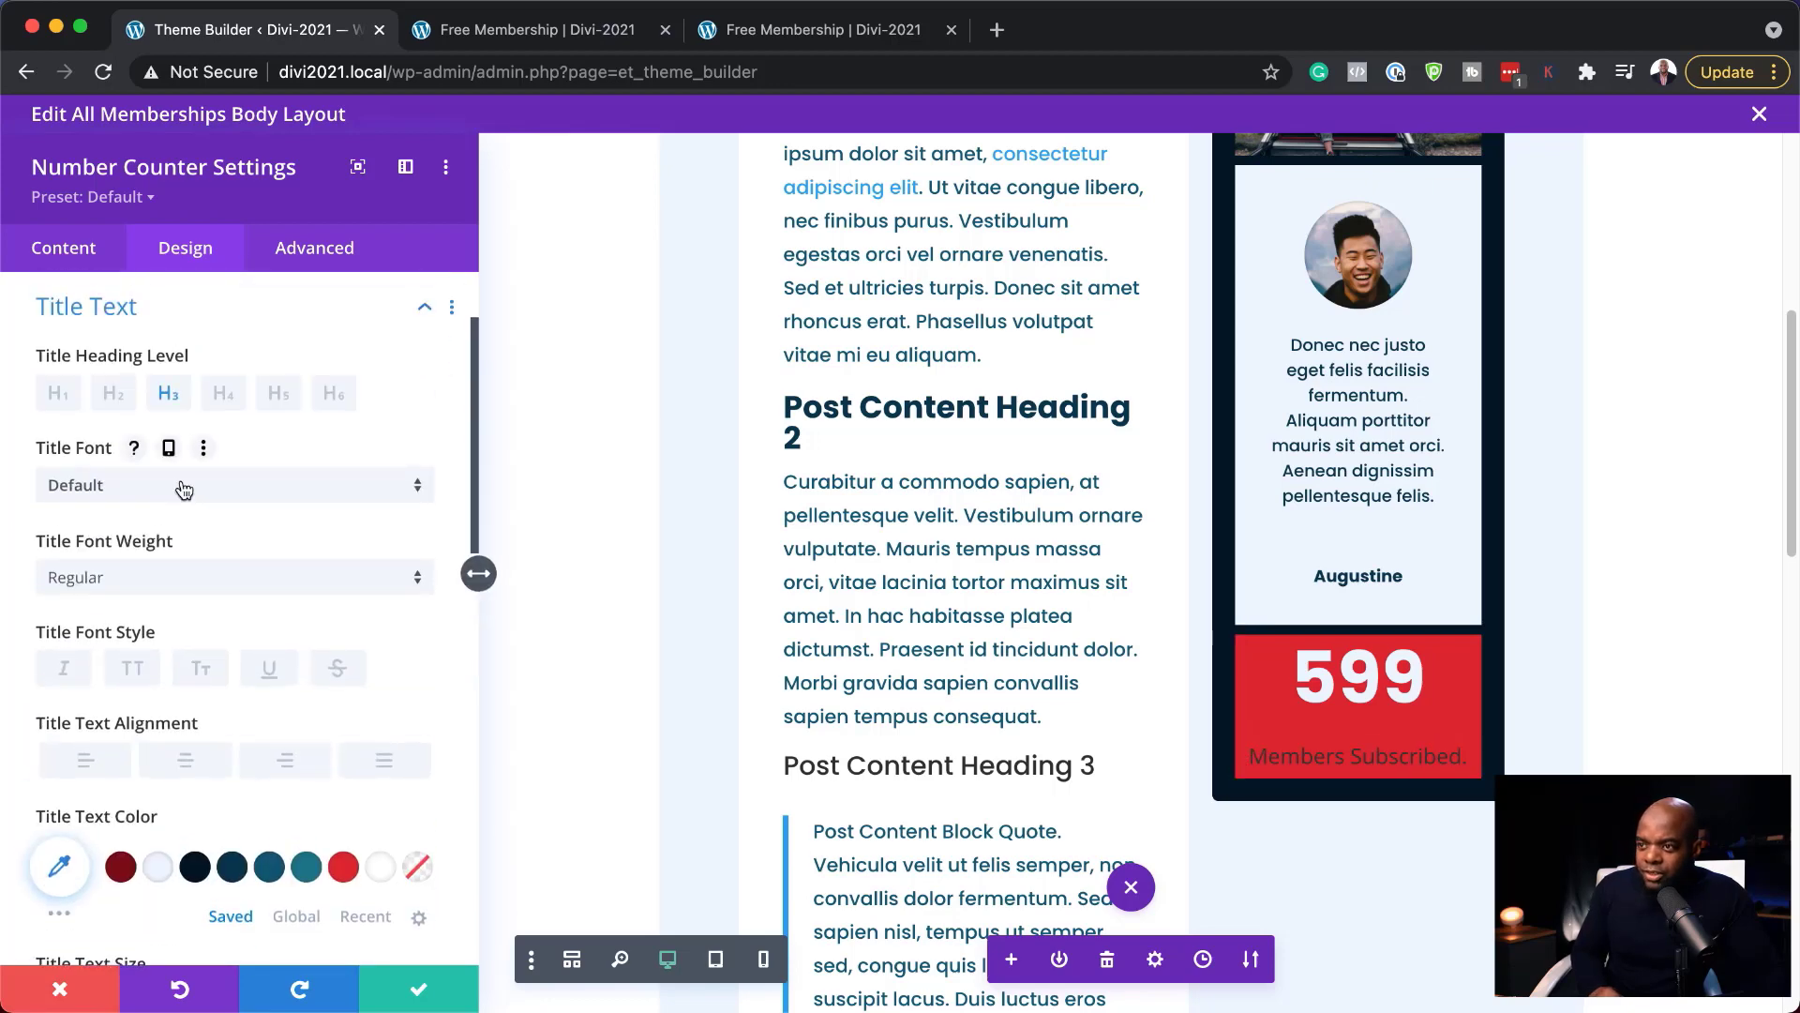
click(183, 486)
click(147, 330)
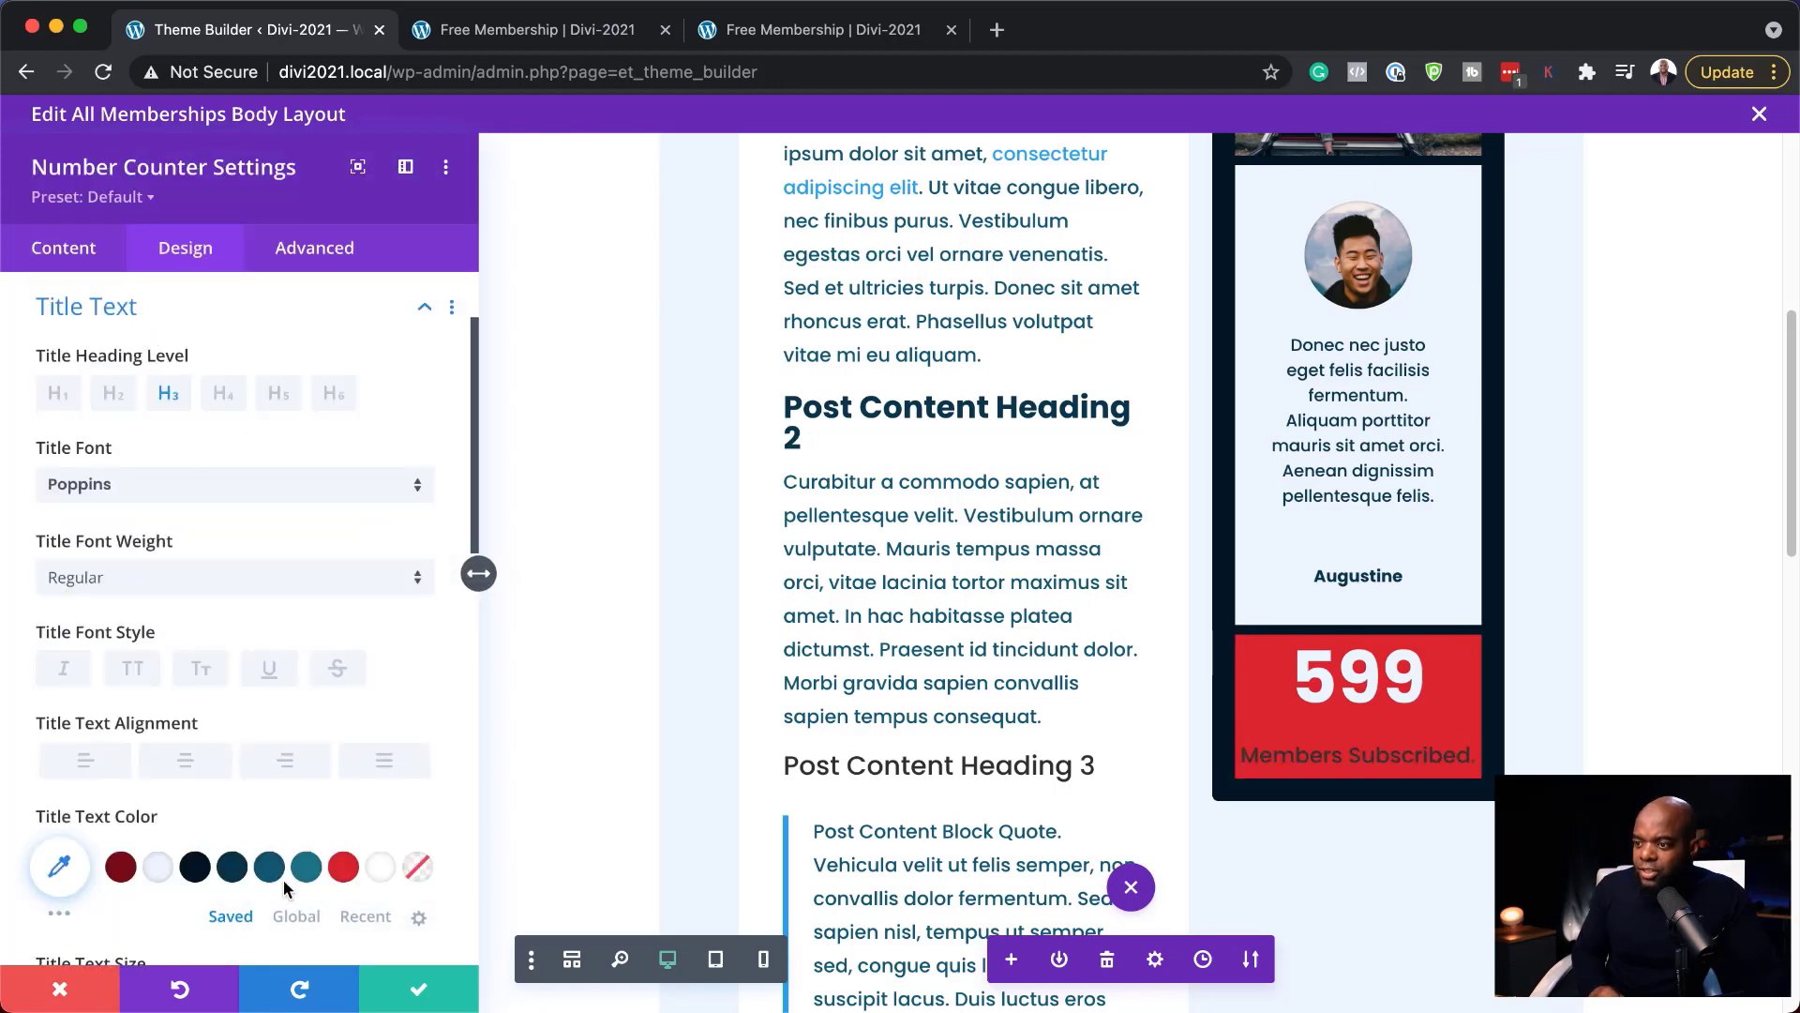
click(374, 872)
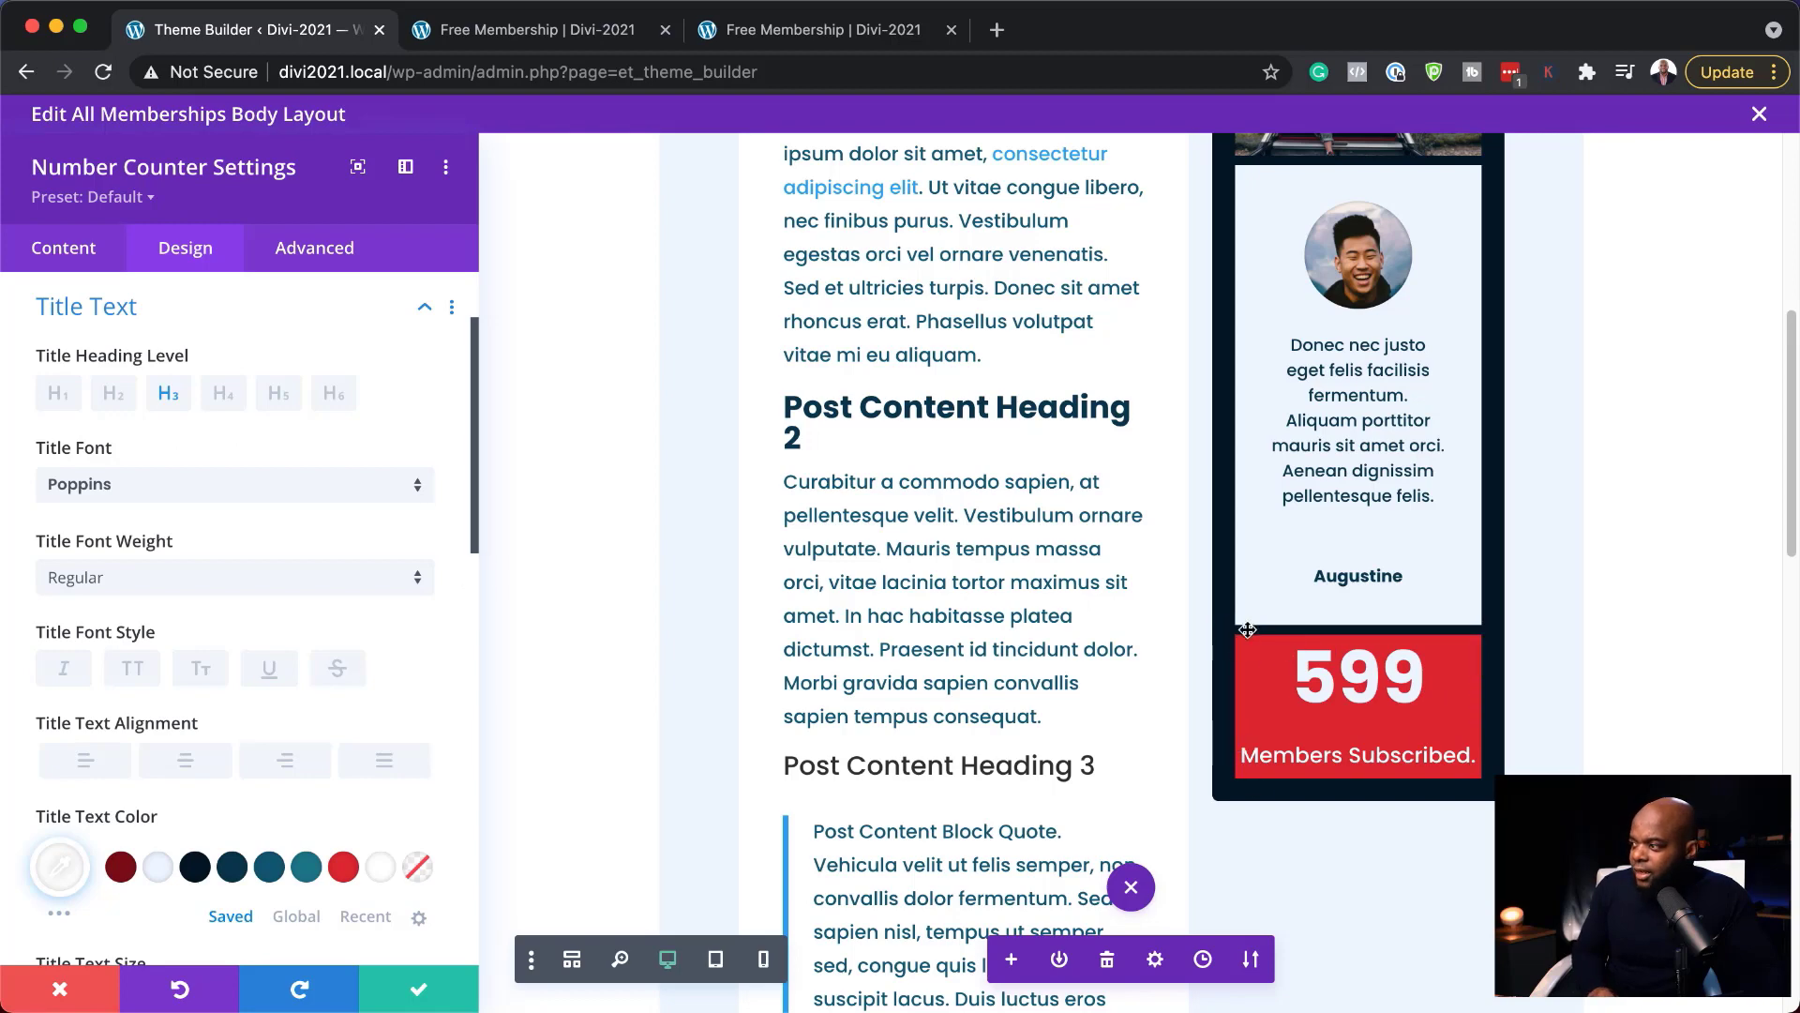
Give the number counter 20px padding on all four sides and save the module settings
scroll(272, 566, down, 10)
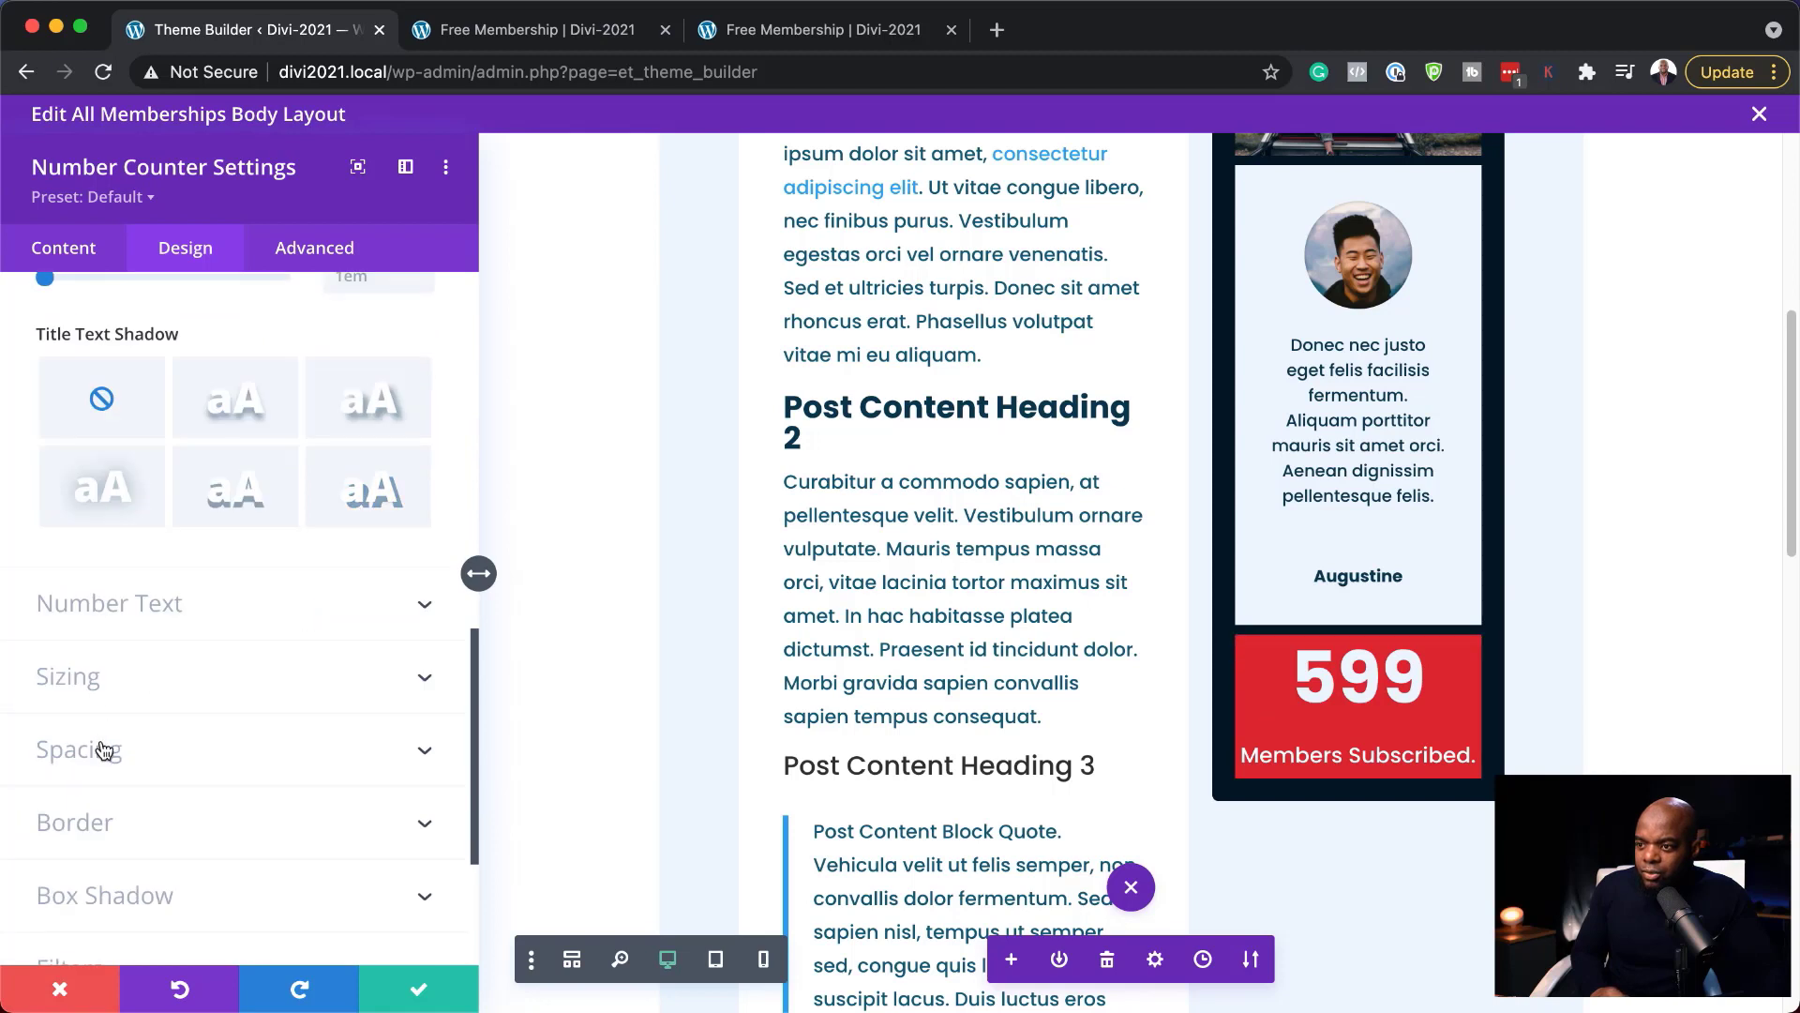
click(102, 756)
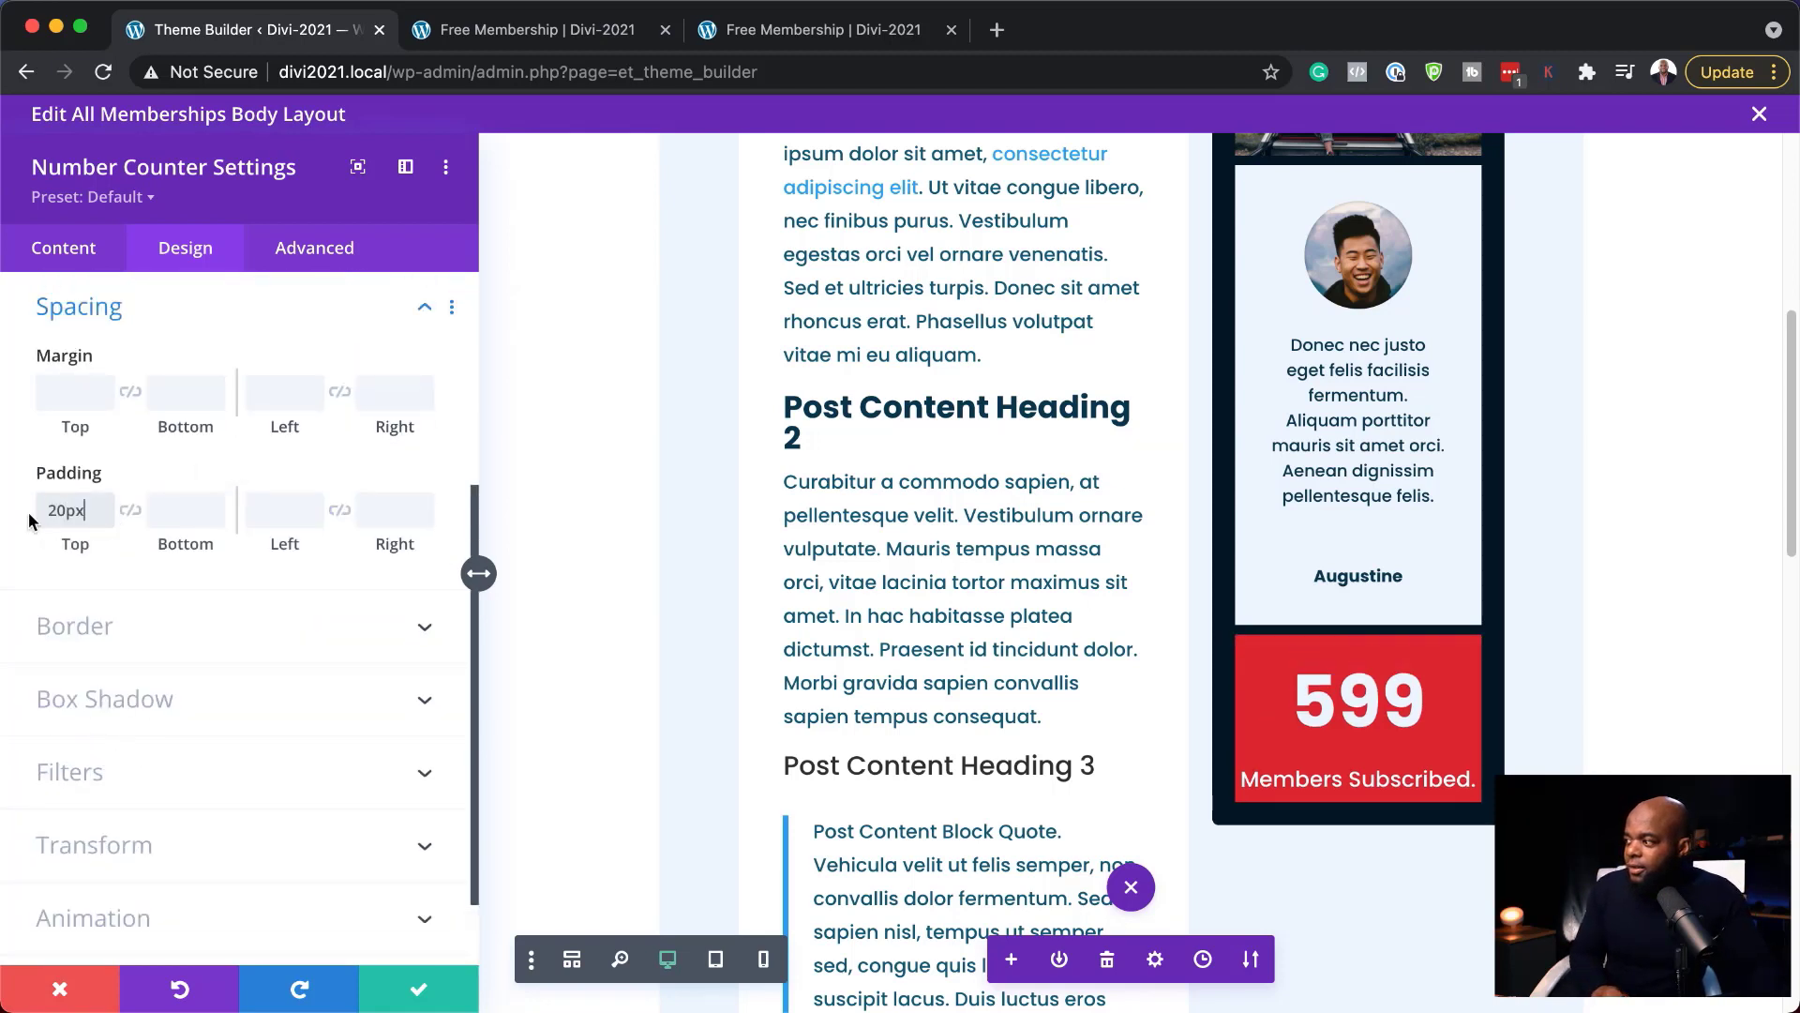
click(130, 509)
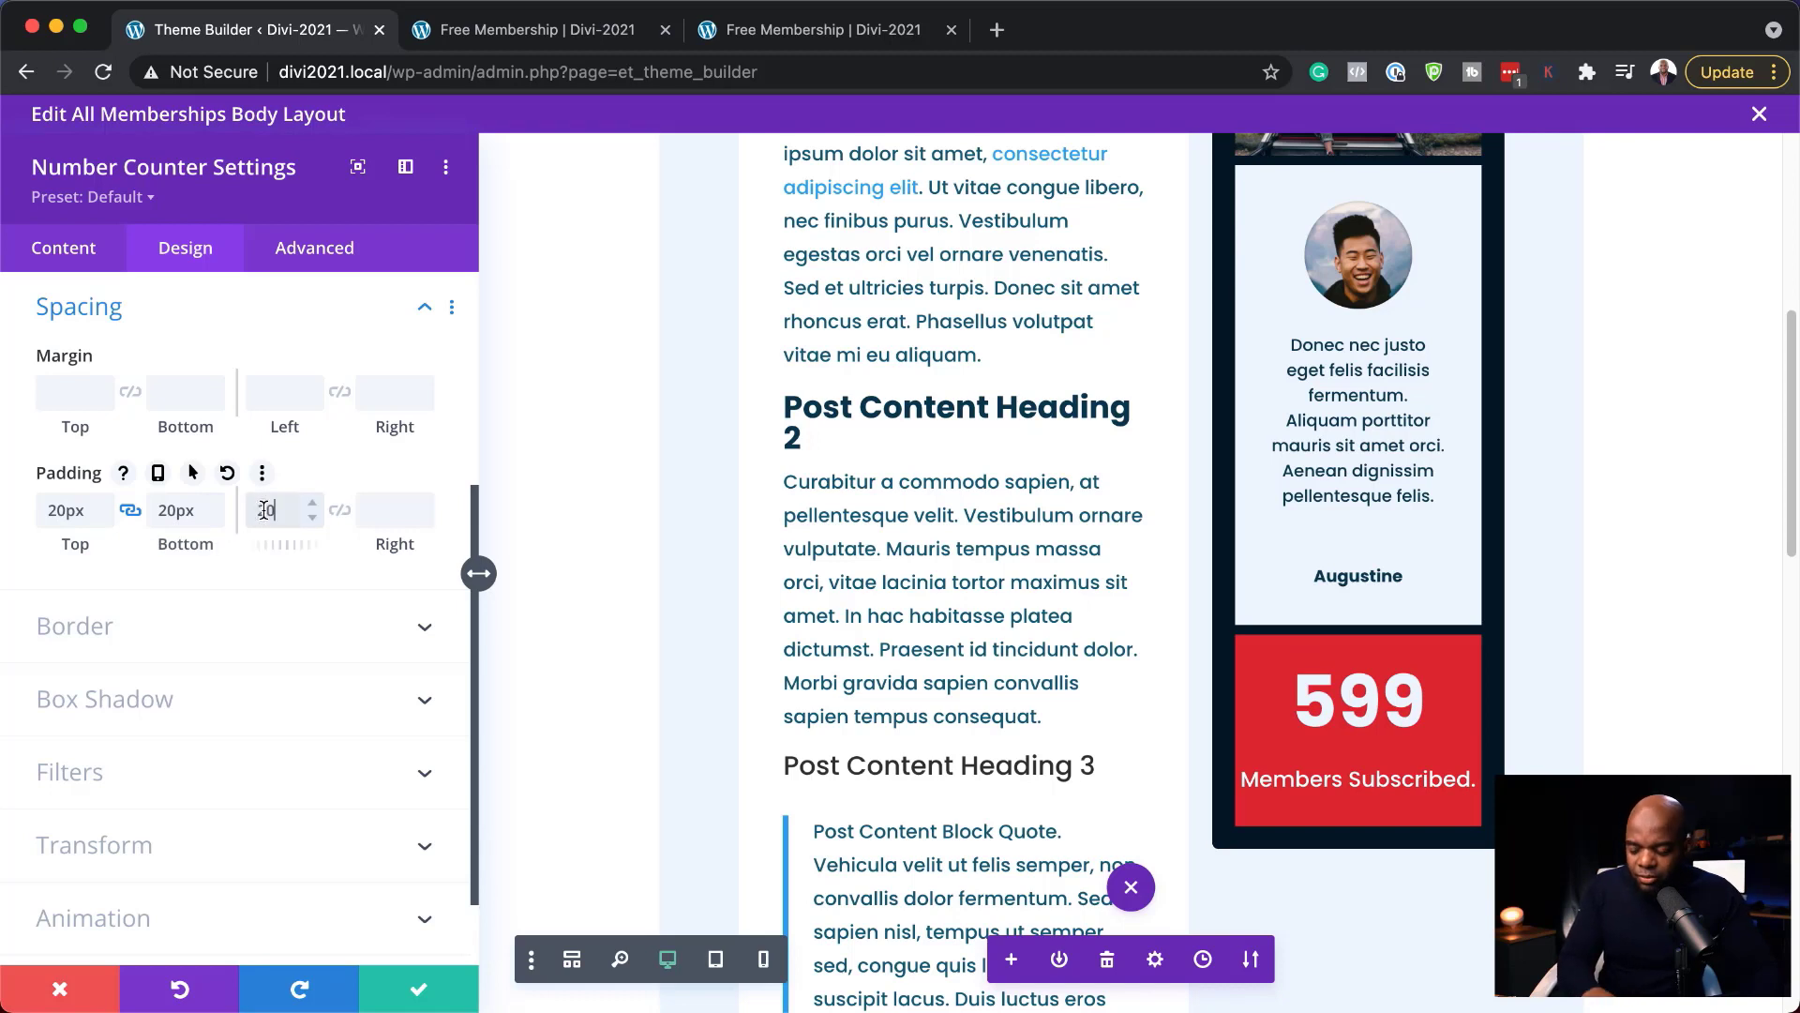
click(339, 512)
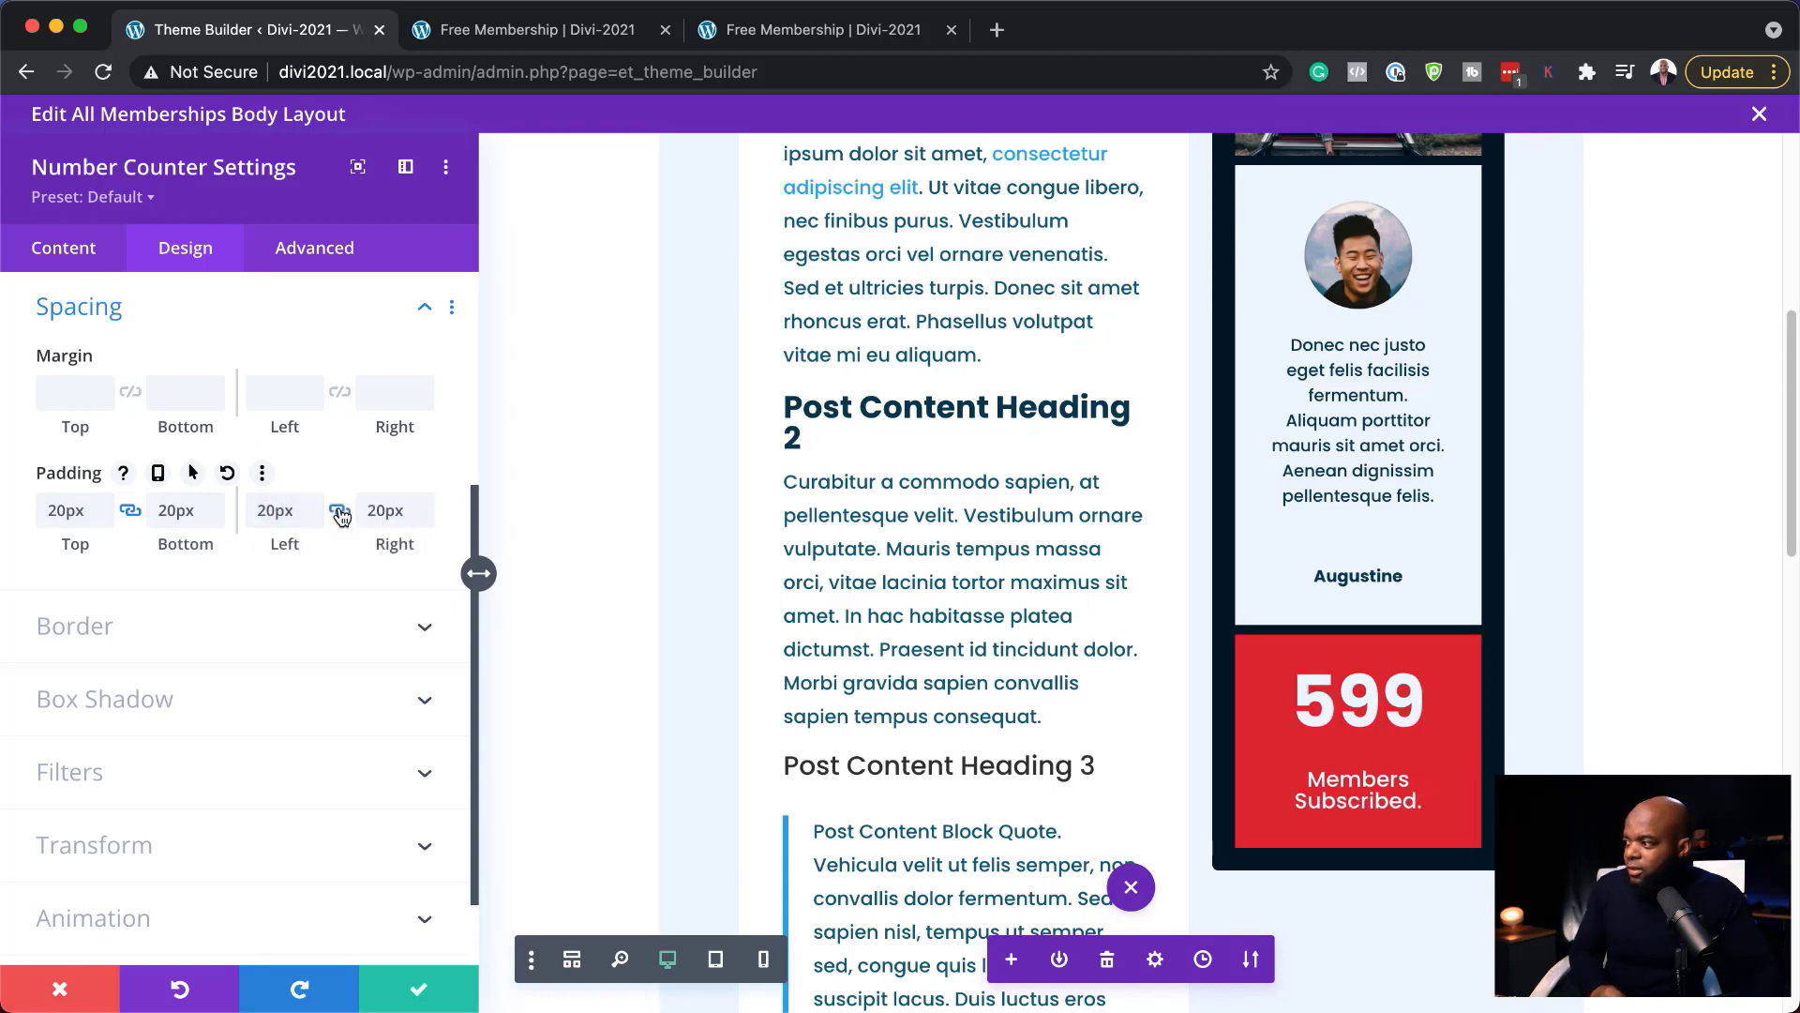
scroll(1478, 610, up, 2)
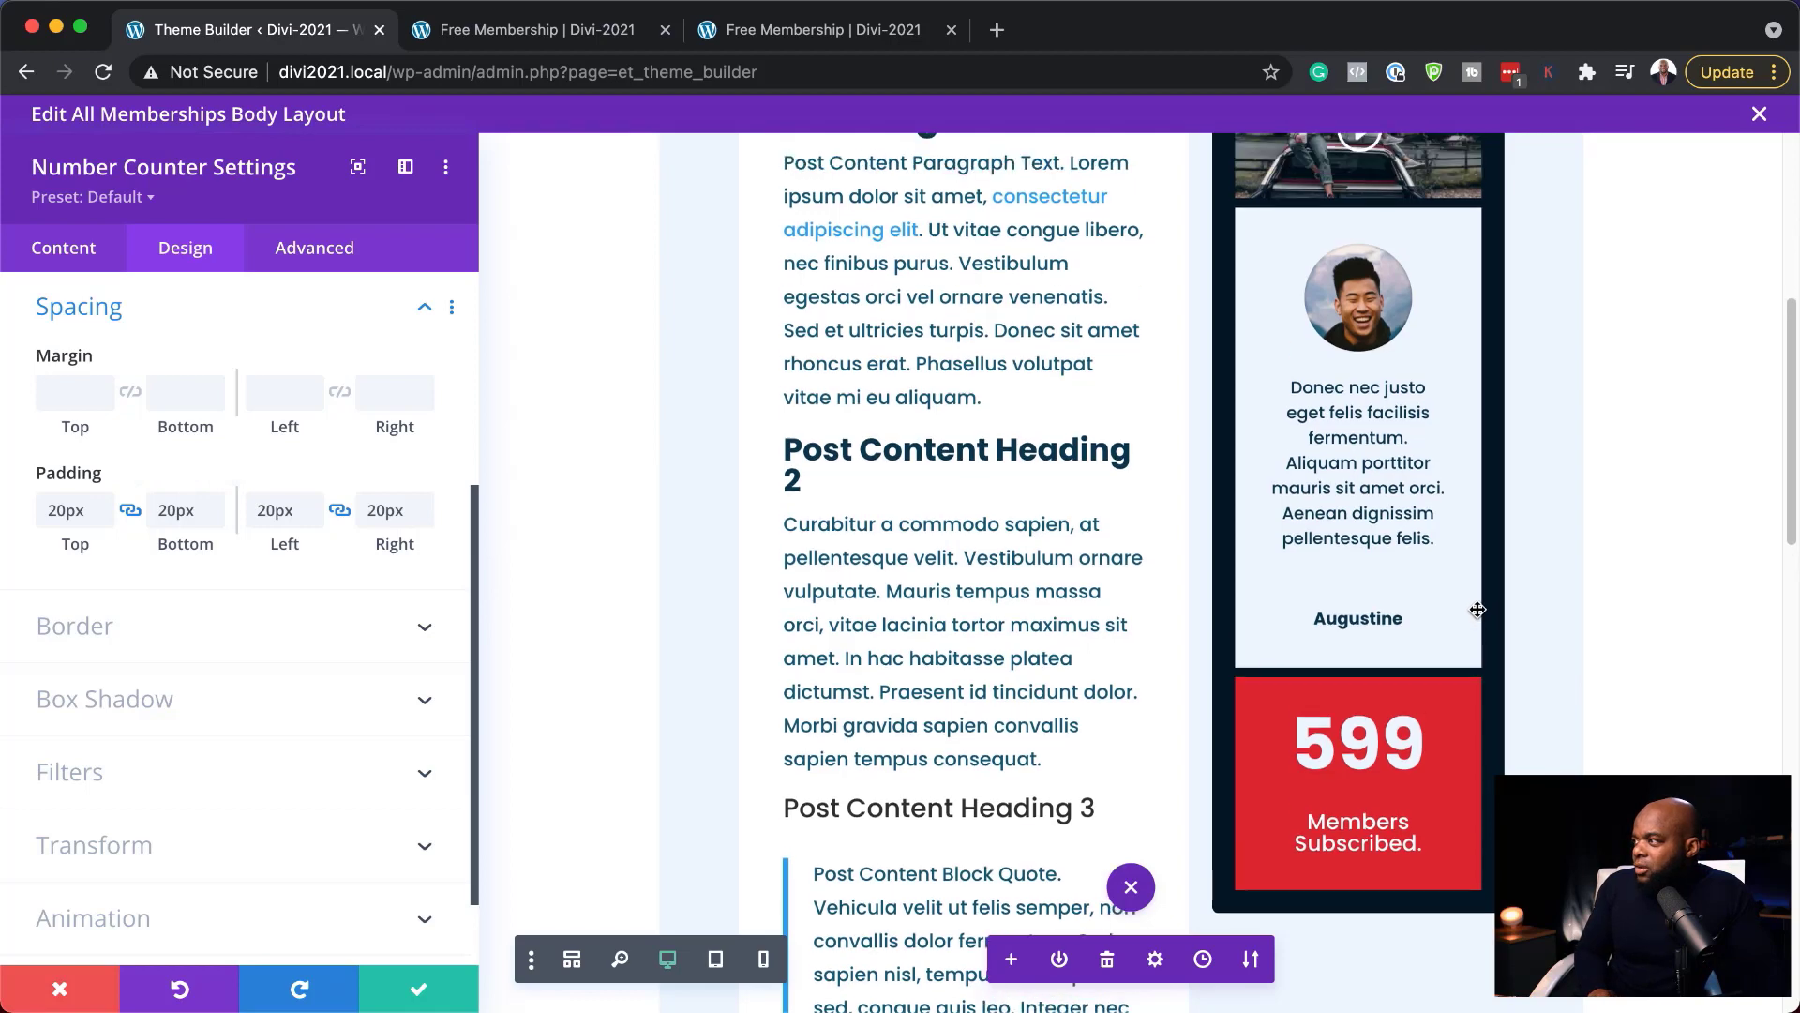
scroll(1478, 609, up, 5)
scroll(1469, 610, down, 5)
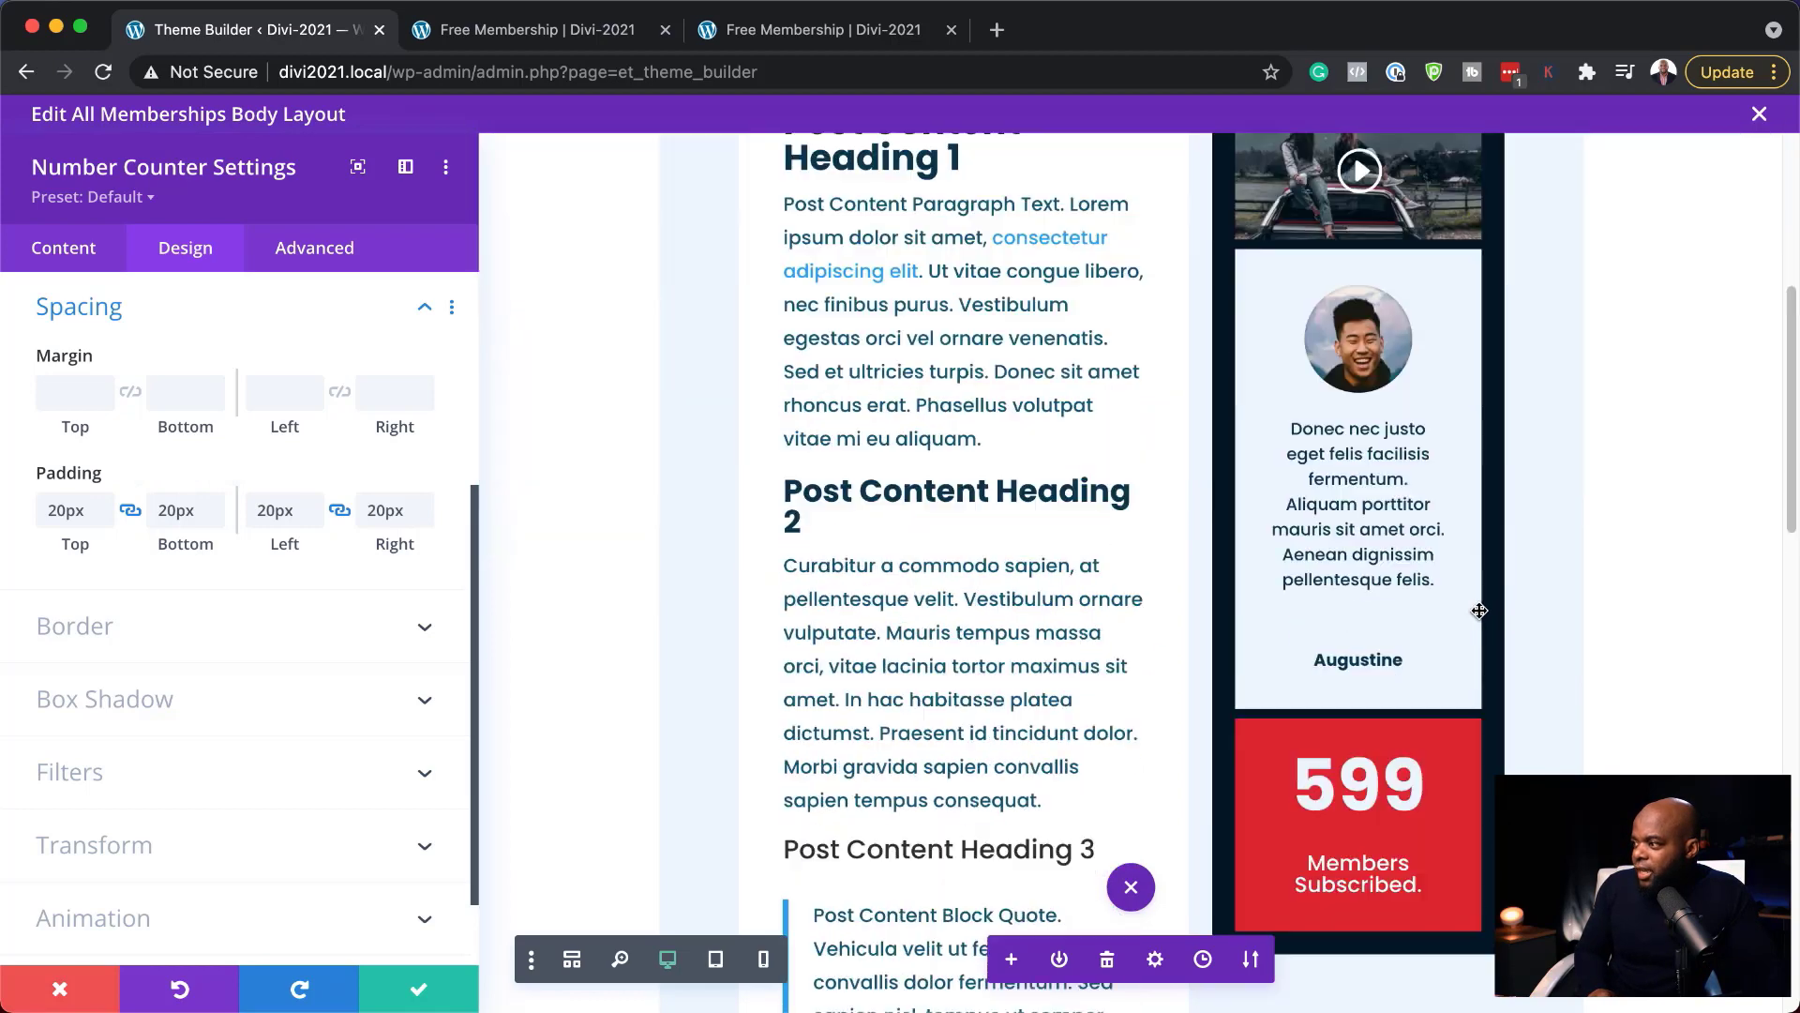
click(423, 991)
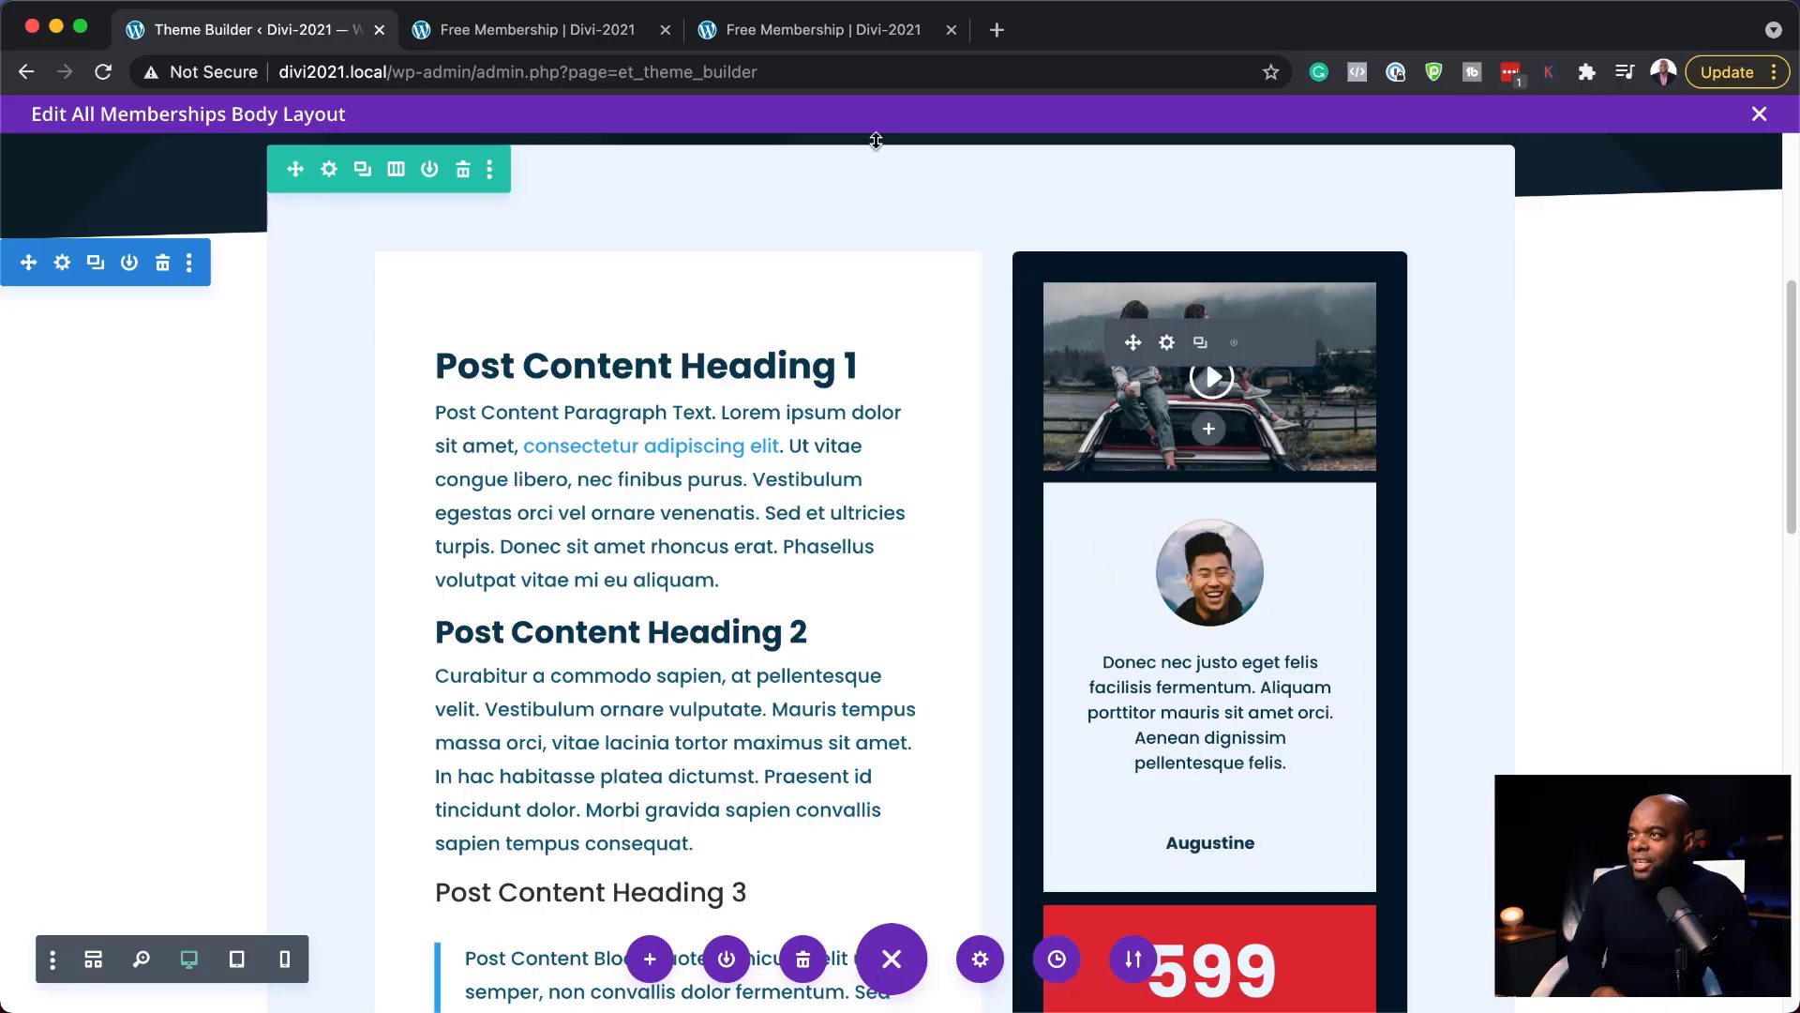
Reload the live Free Membership page and examine its header, registration form, video, testimonial and number counter
click(598, 36)
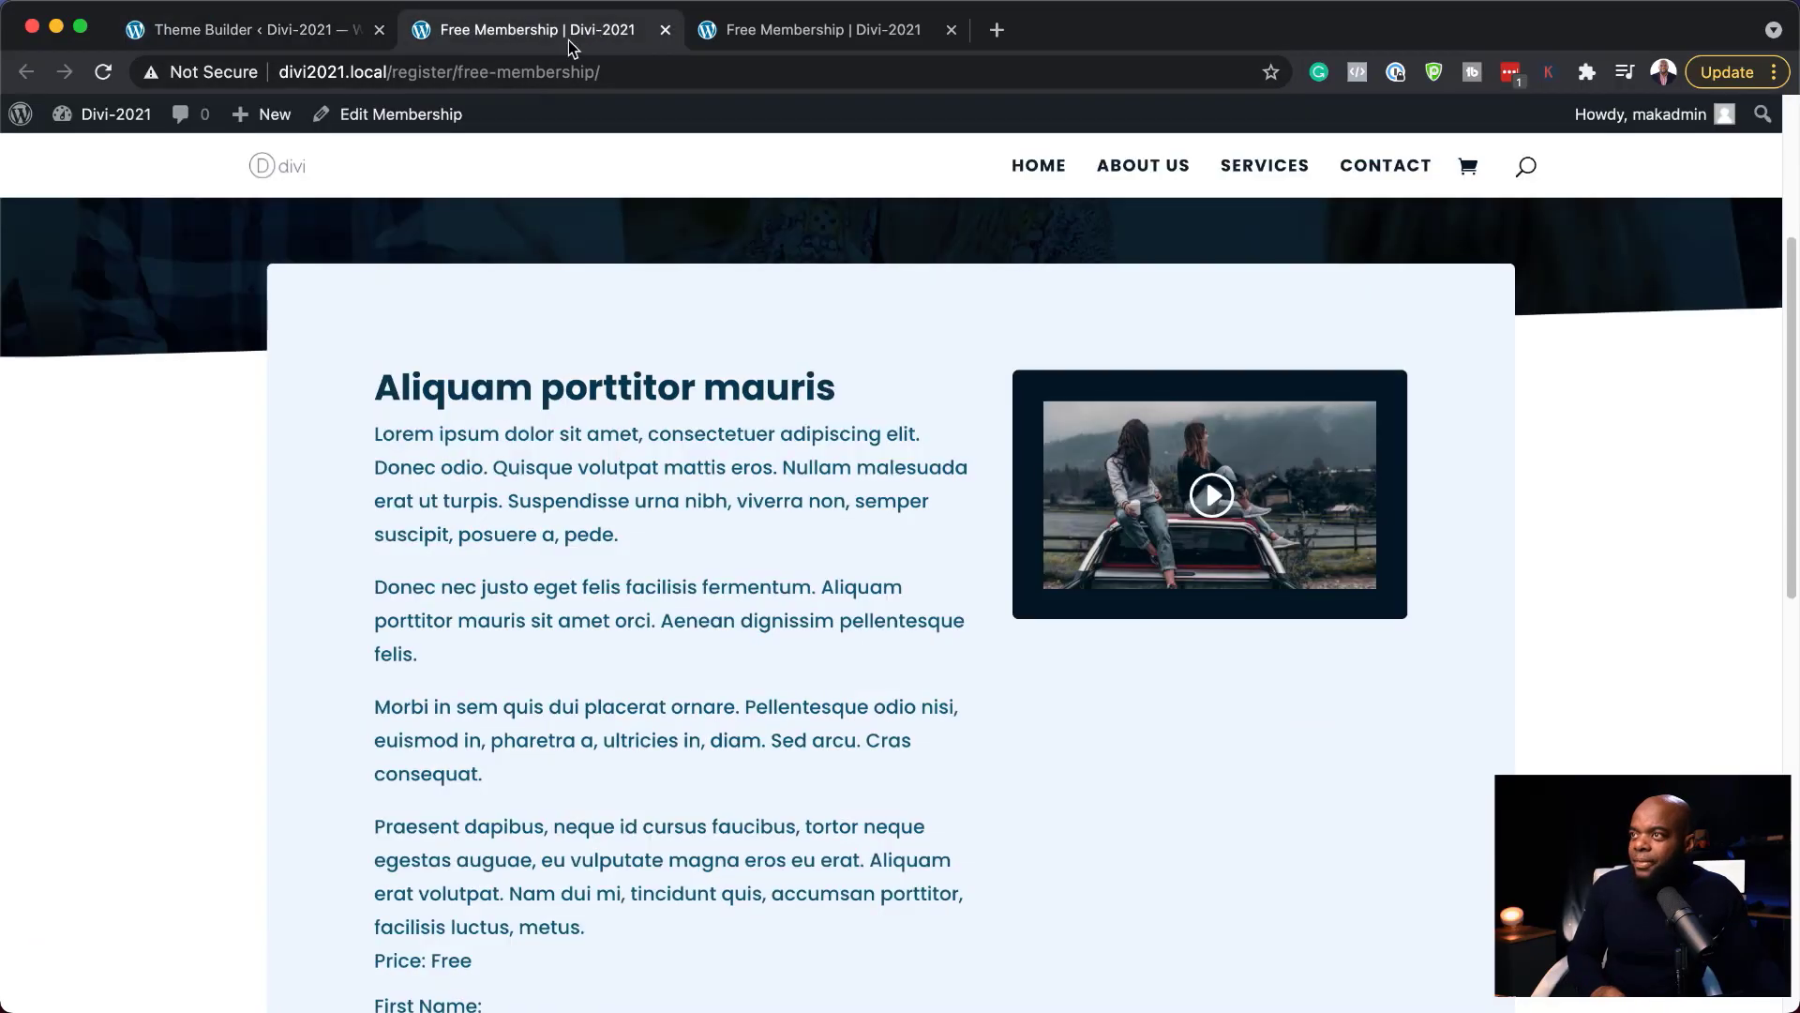
click(107, 77)
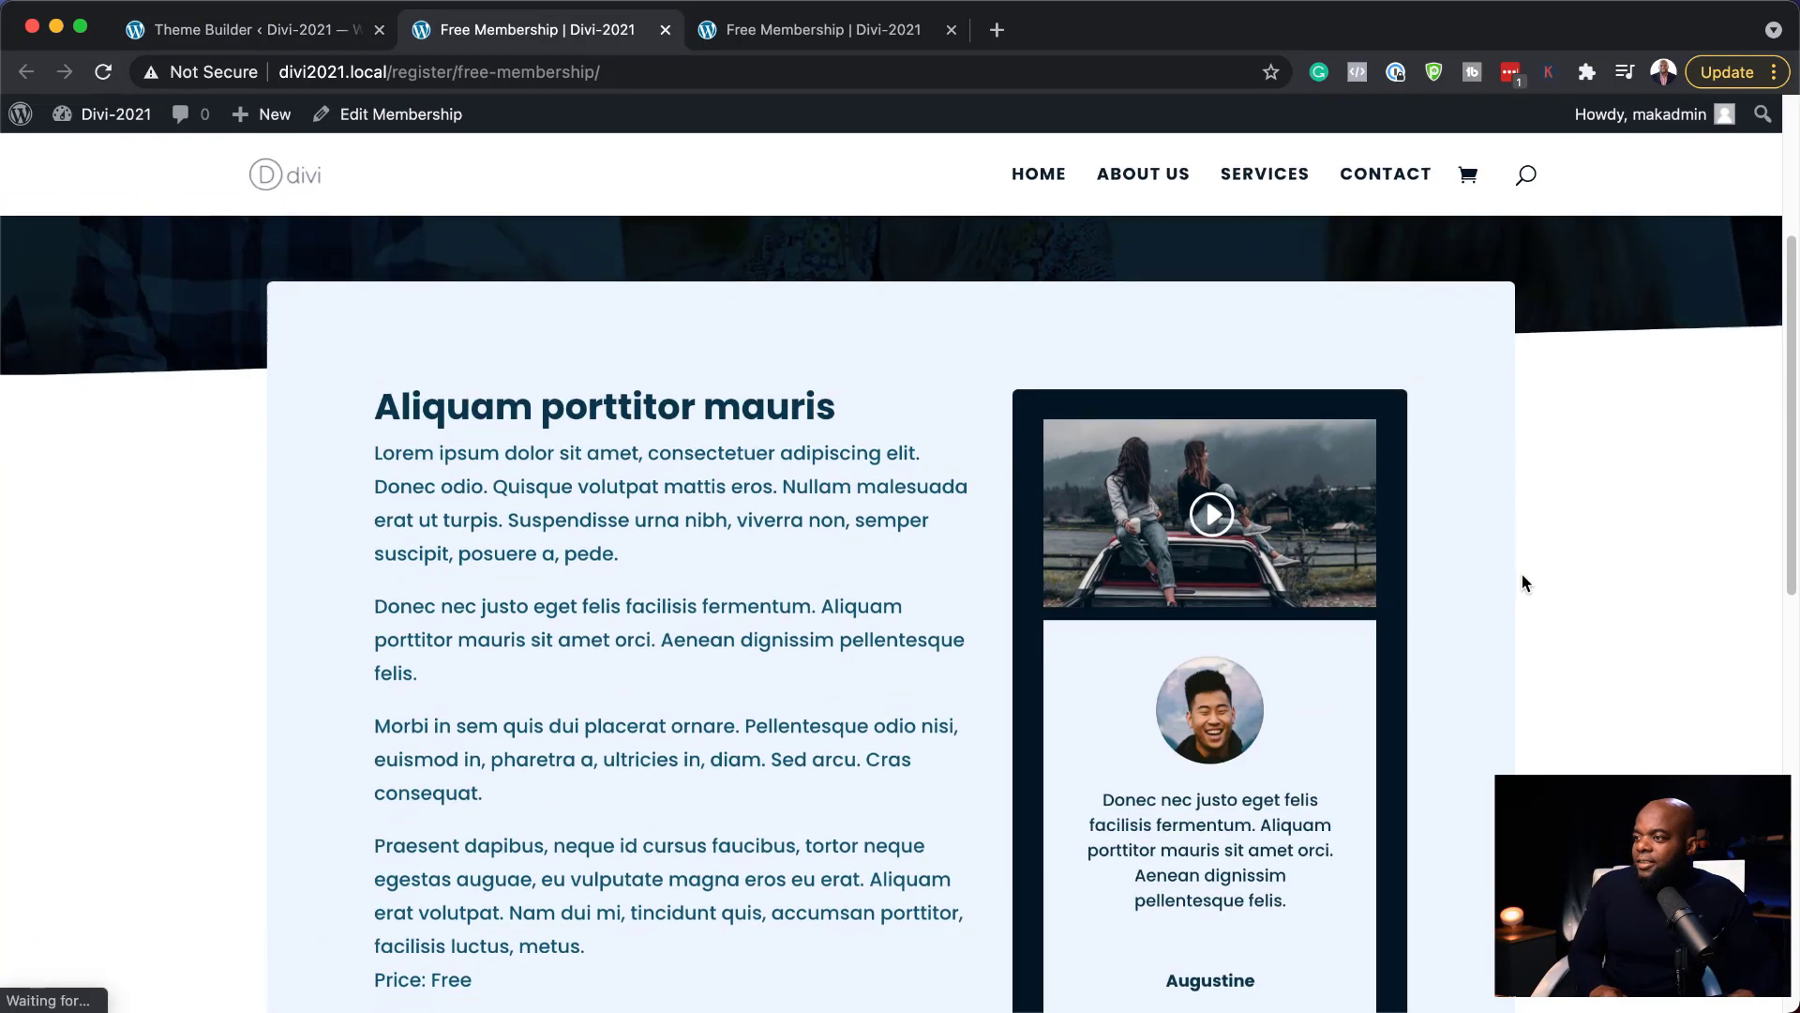
scroll(709, 515, up, 5)
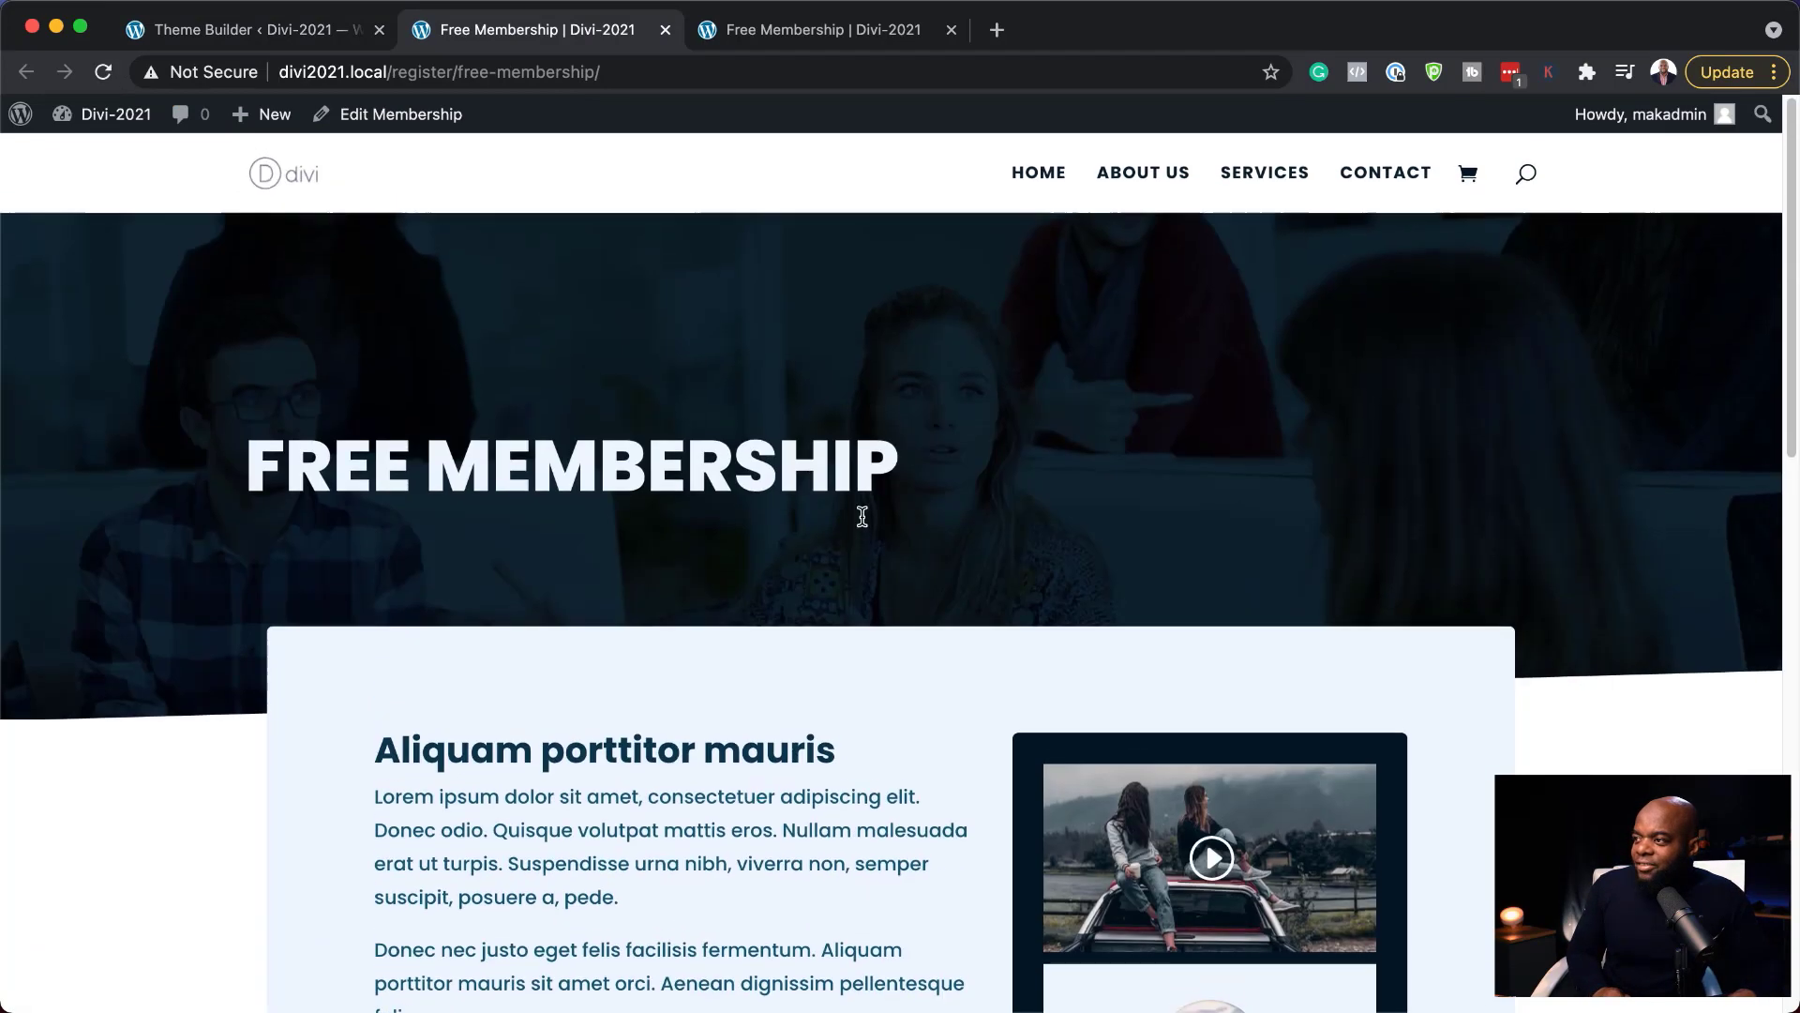
scroll(976, 551, down, 4)
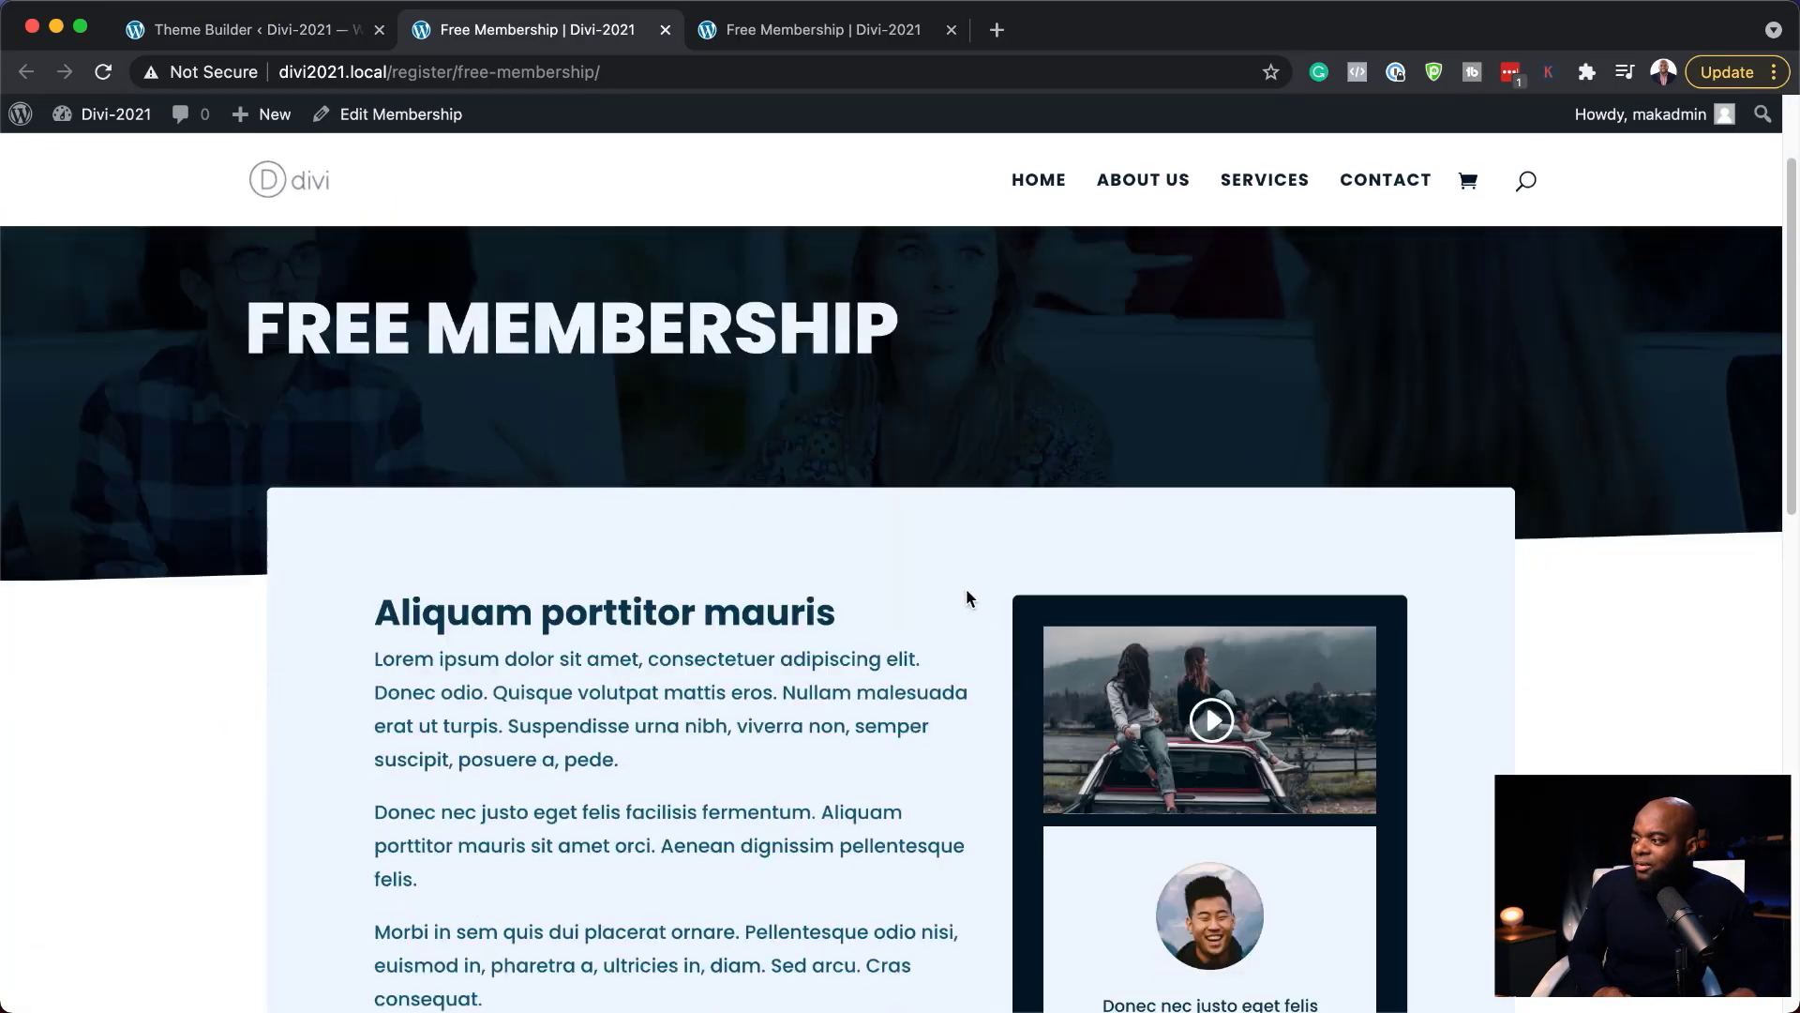
scroll(972, 587, down, 2)
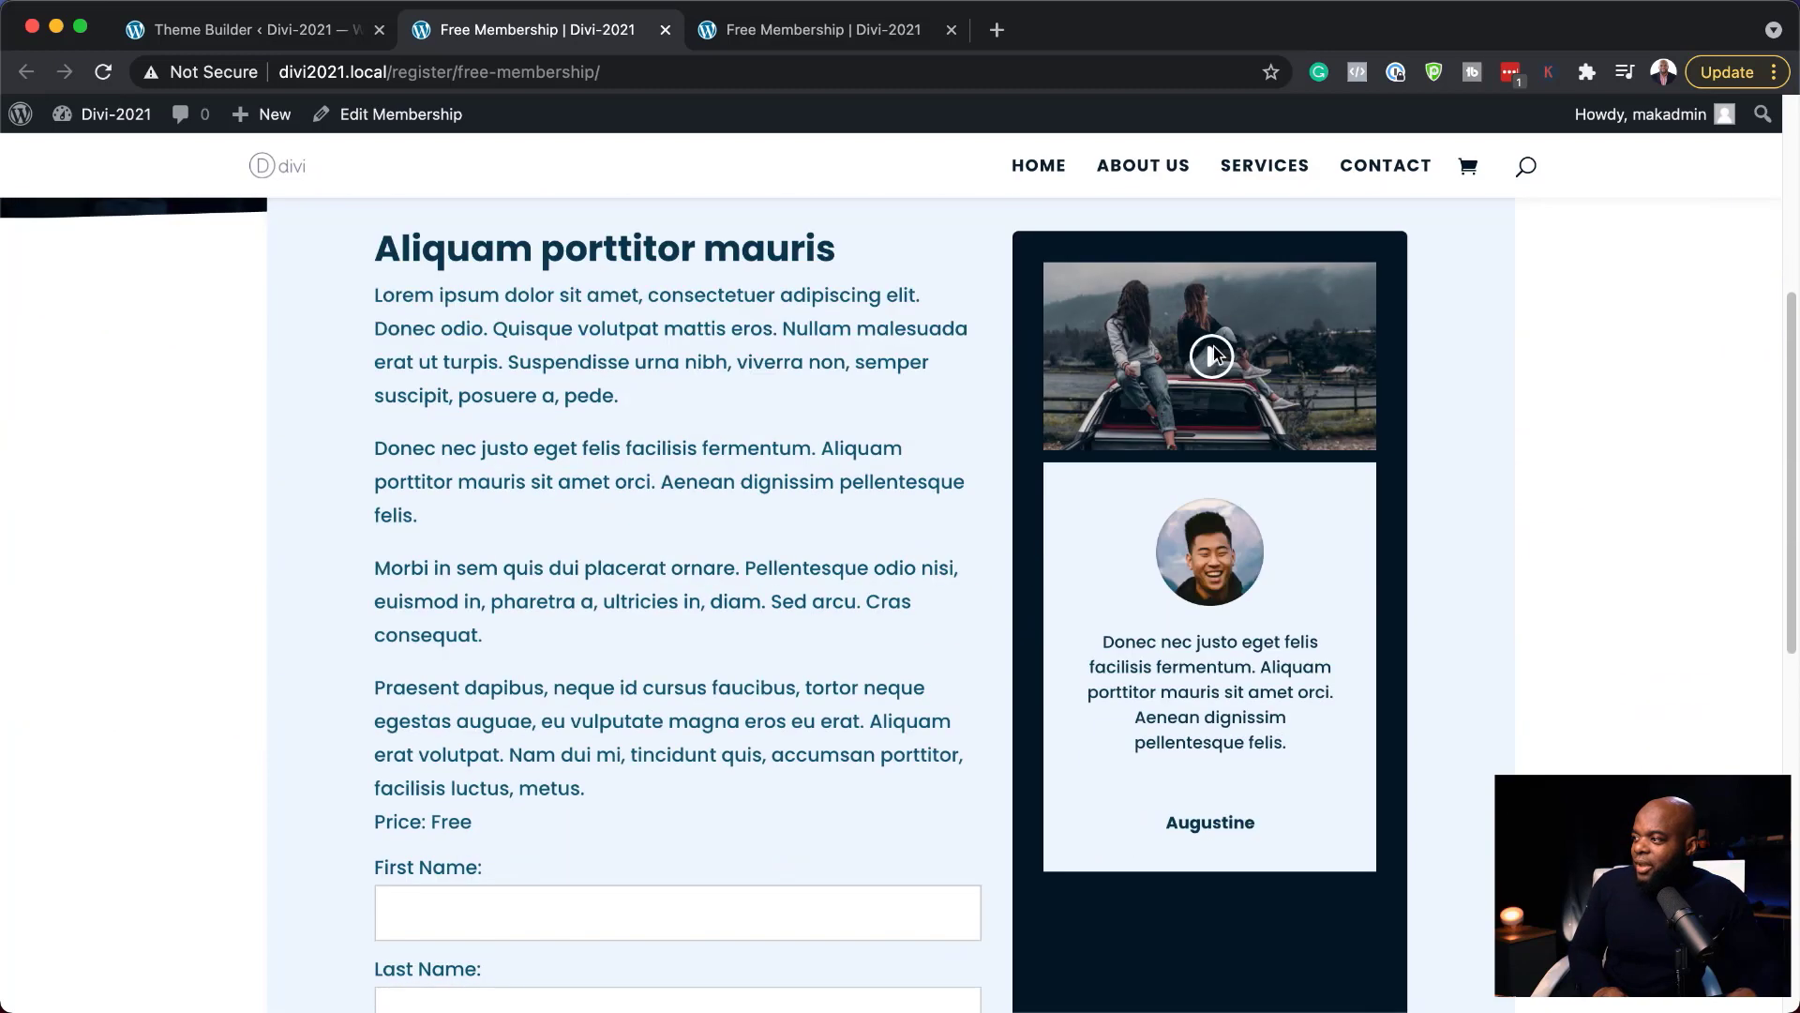
scroll(1272, 640, down, 3)
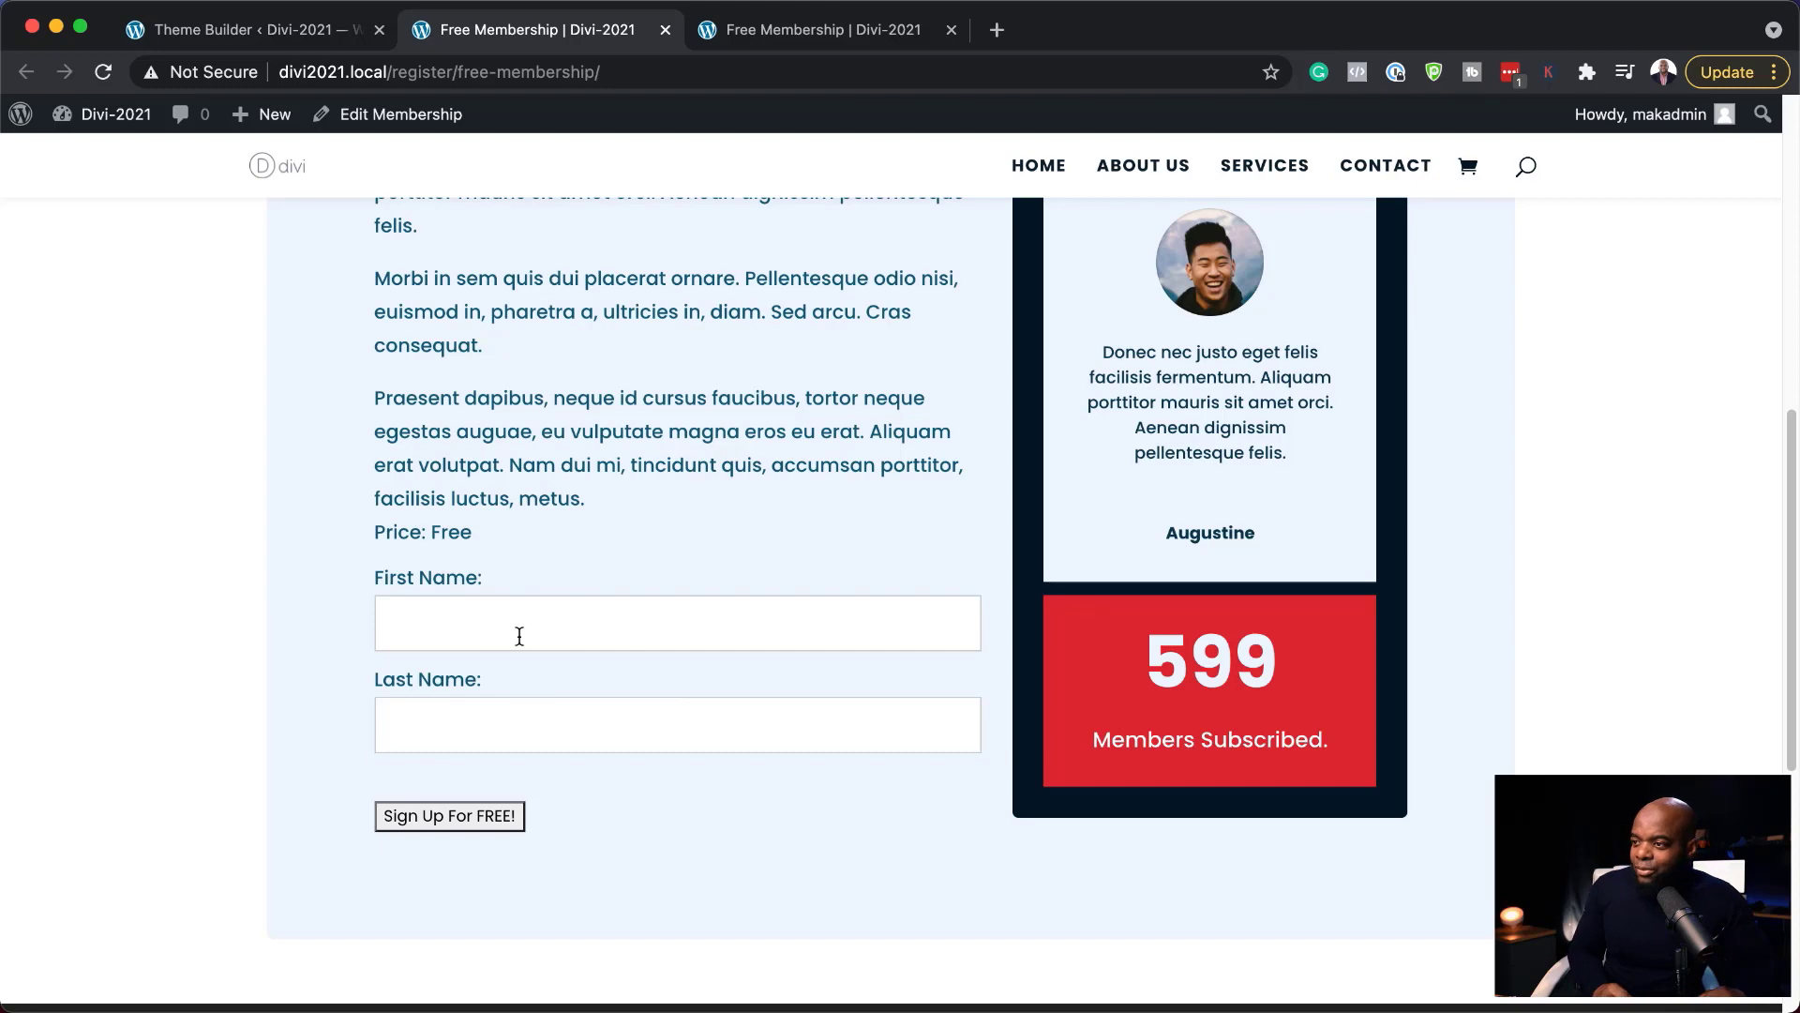
scroll(1050, 689, up, 7)
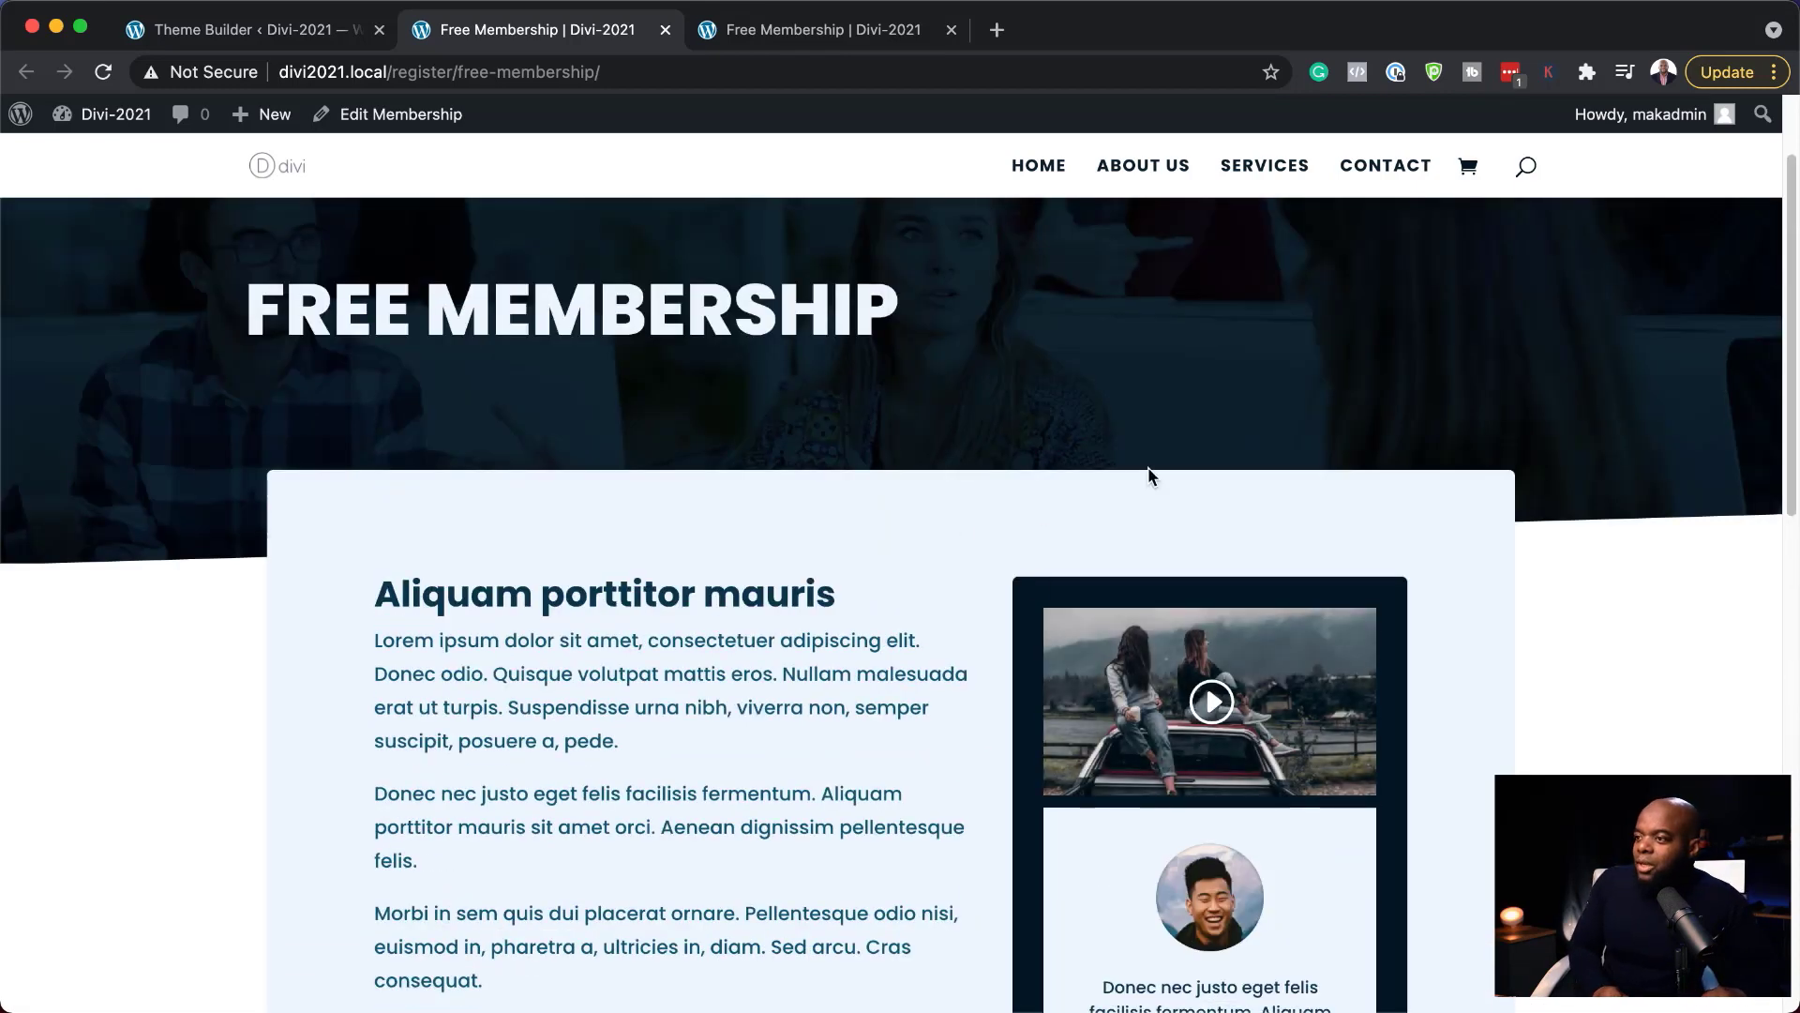
scroll(1214, 403, up, 2)
scroll(1213, 405, up, 2)
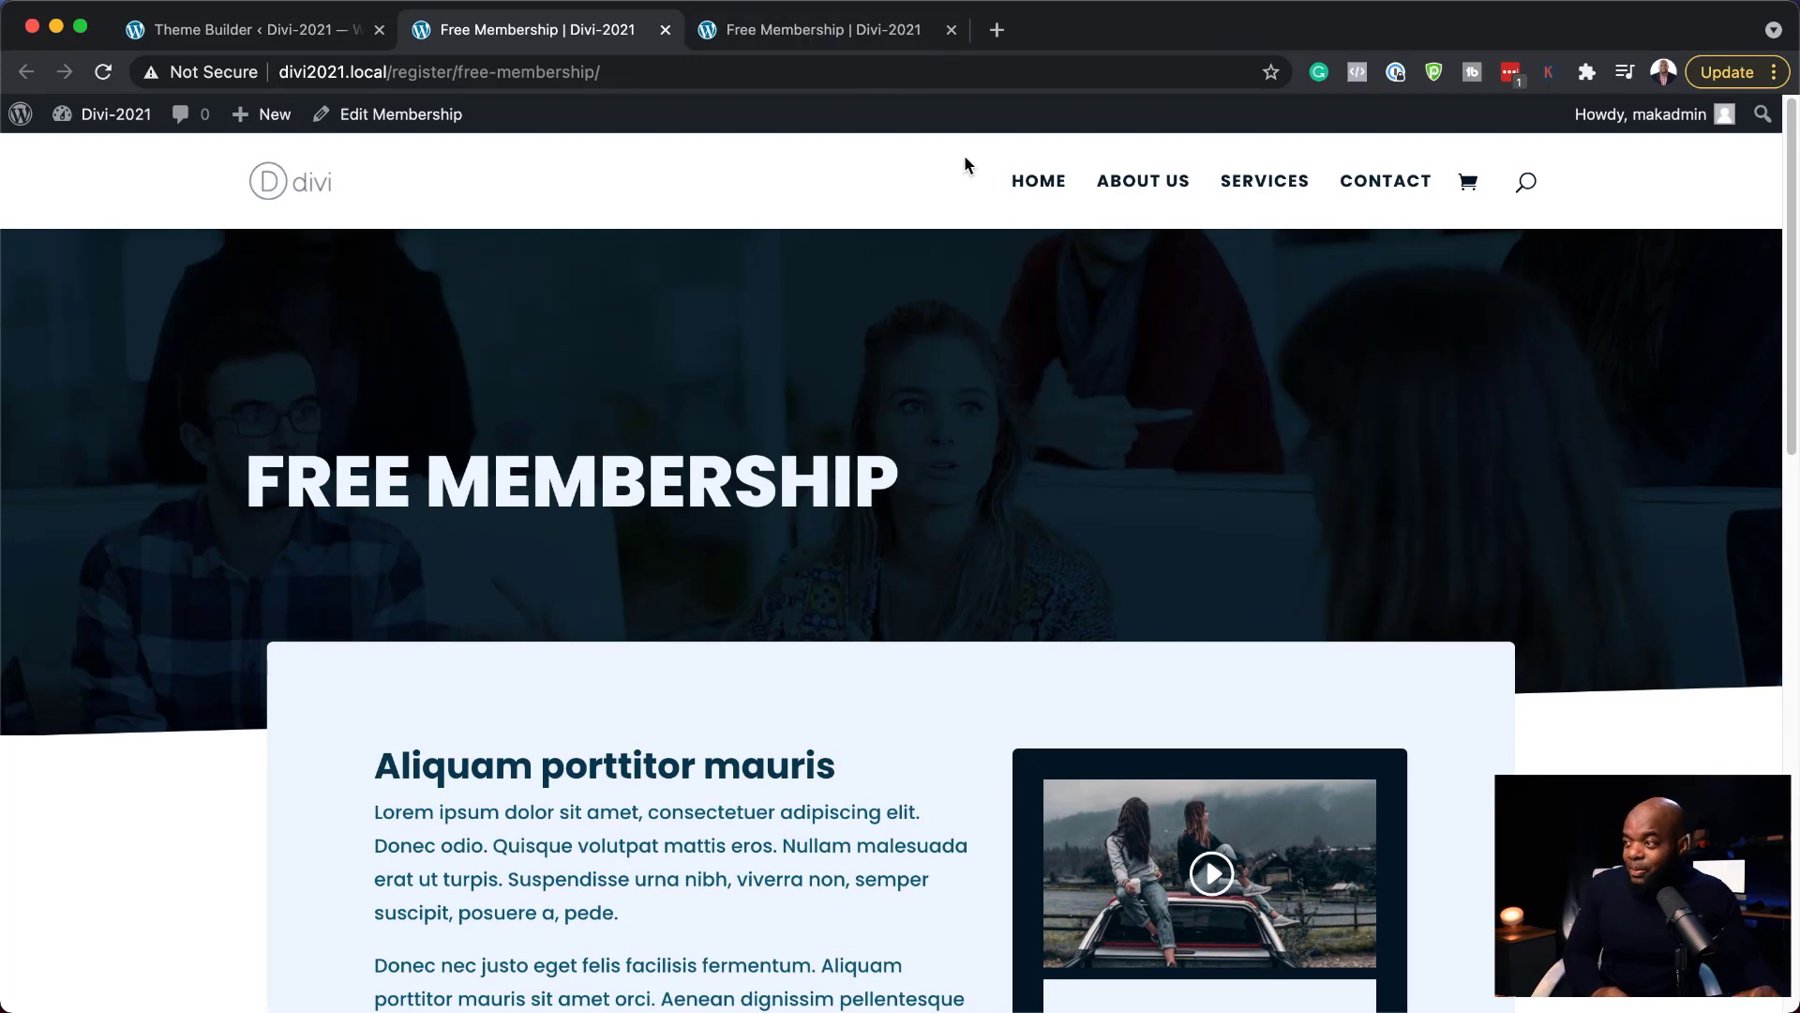
Compare the original unstyled Free Membership page with the redesigned version from header to footer
click(867, 36)
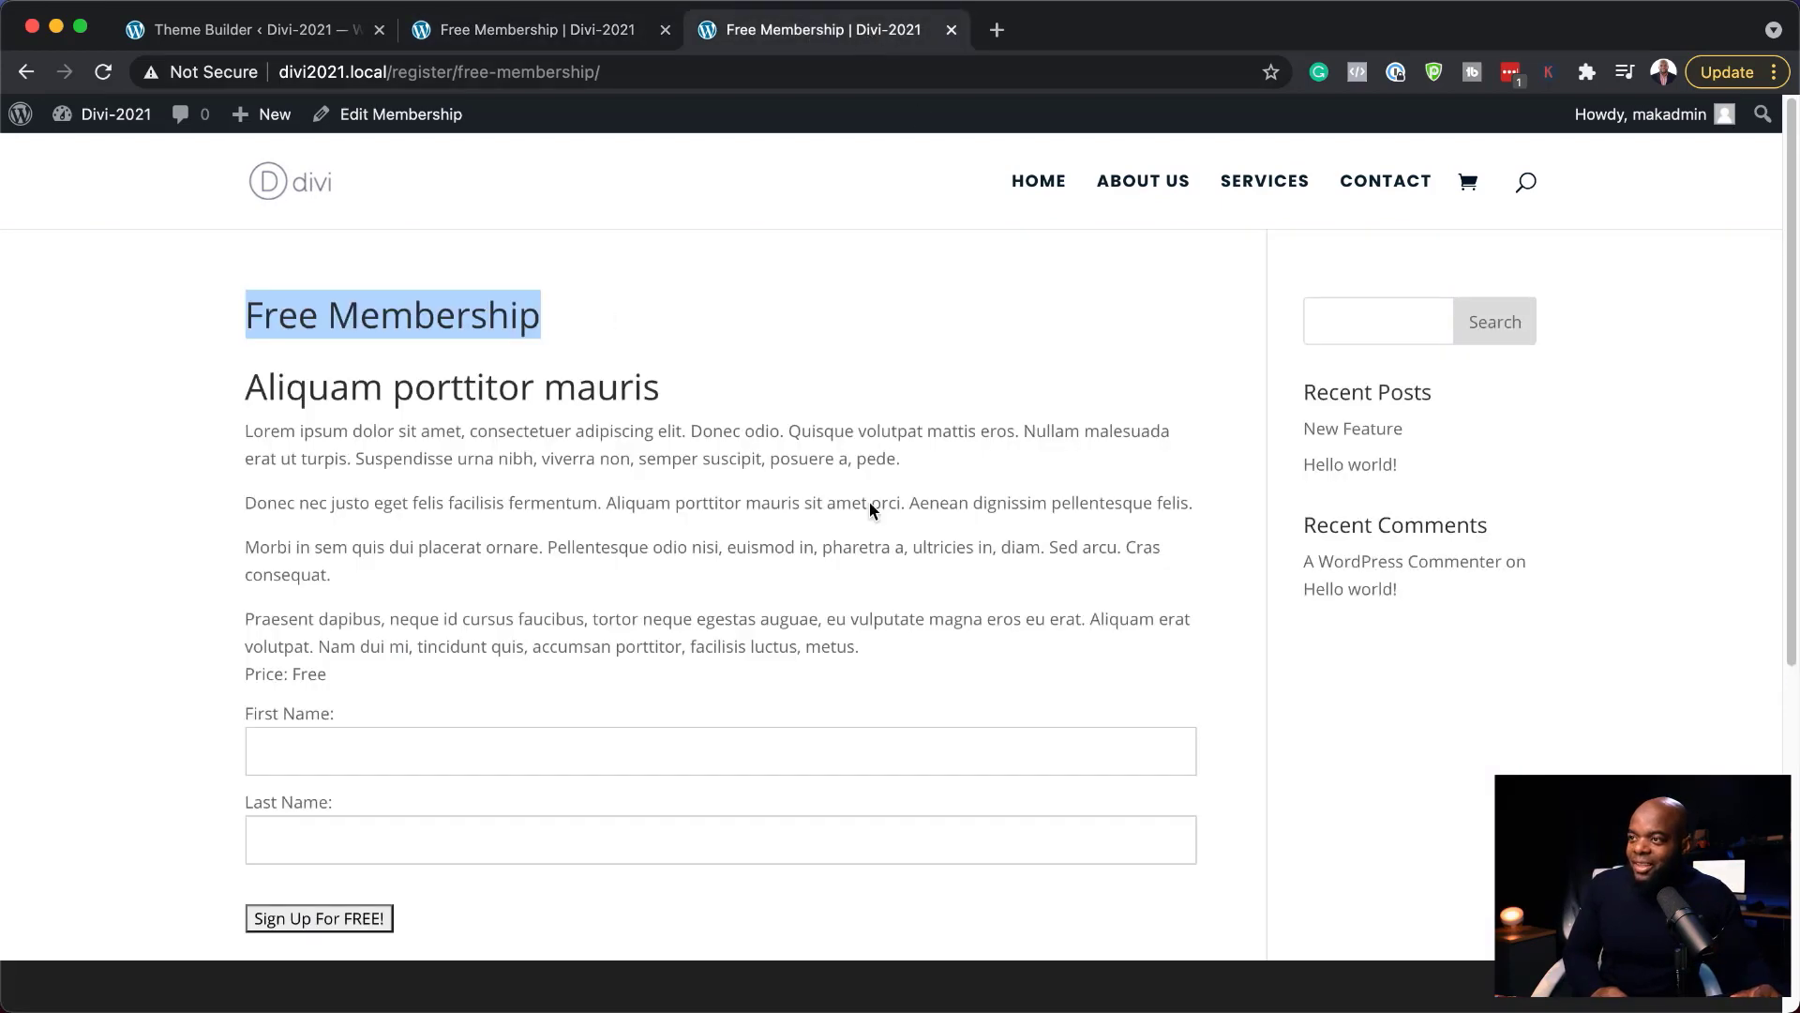
click(792, 309)
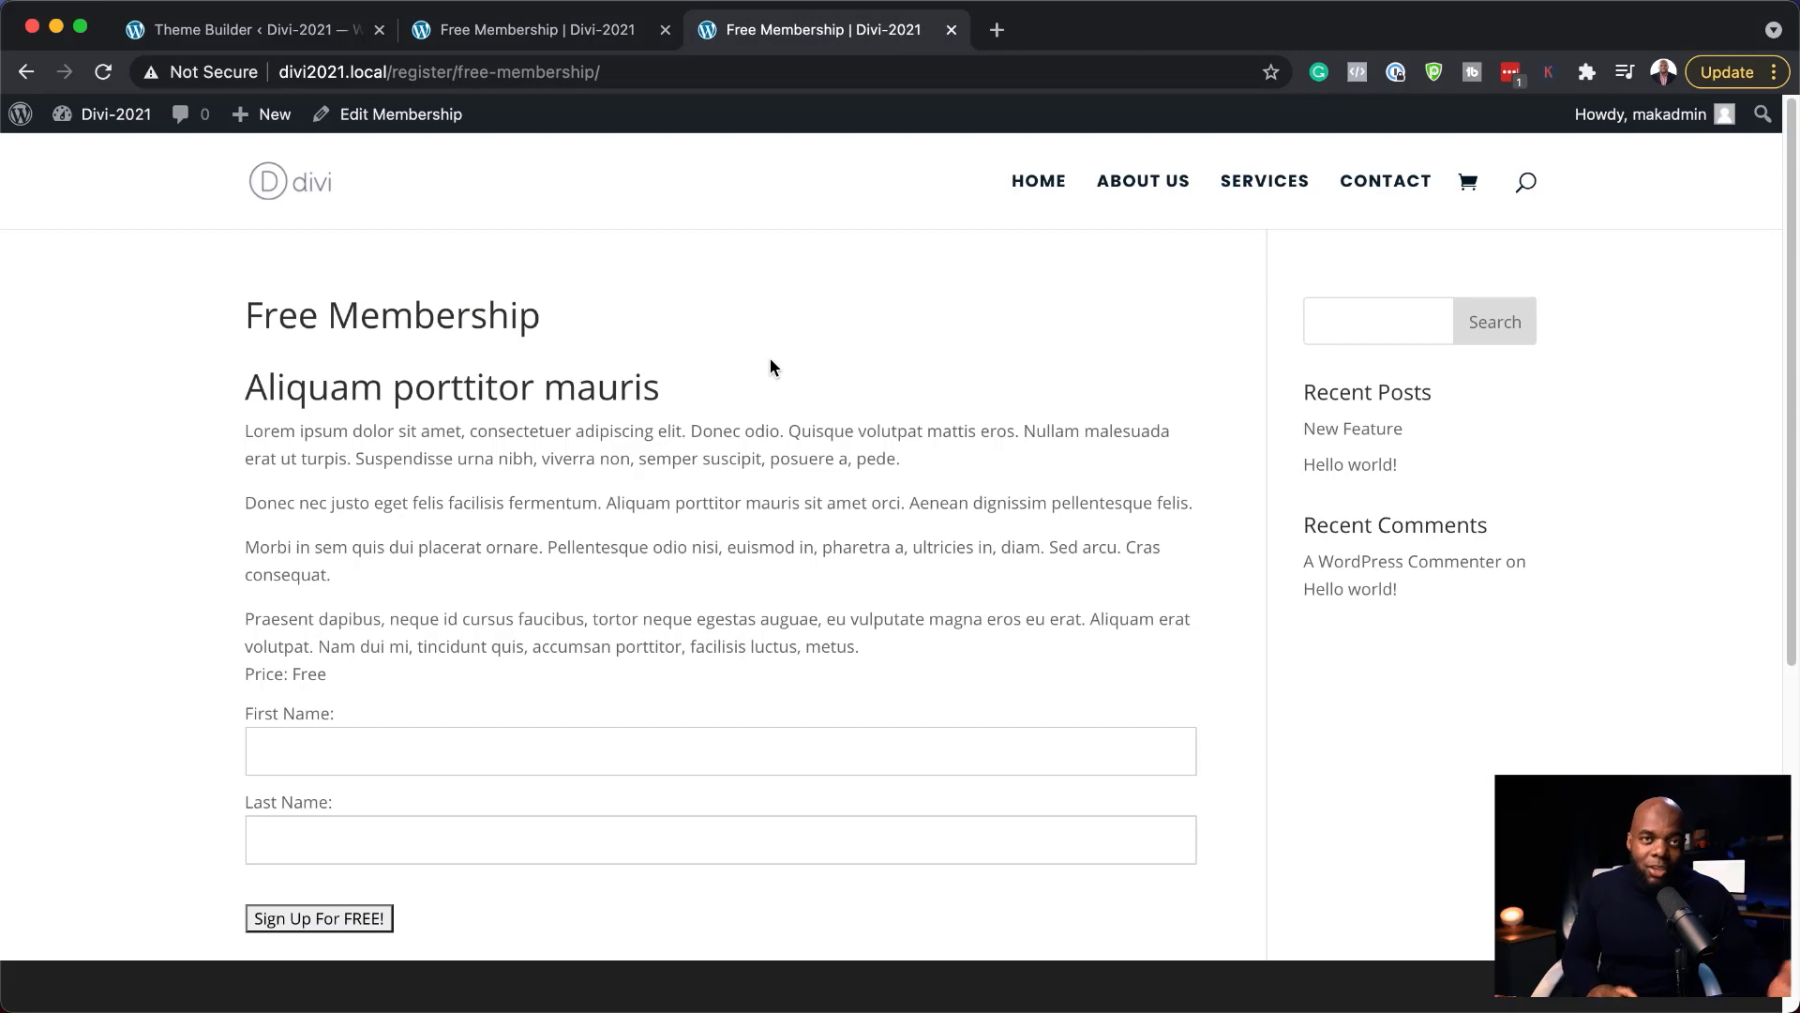
click(600, 38)
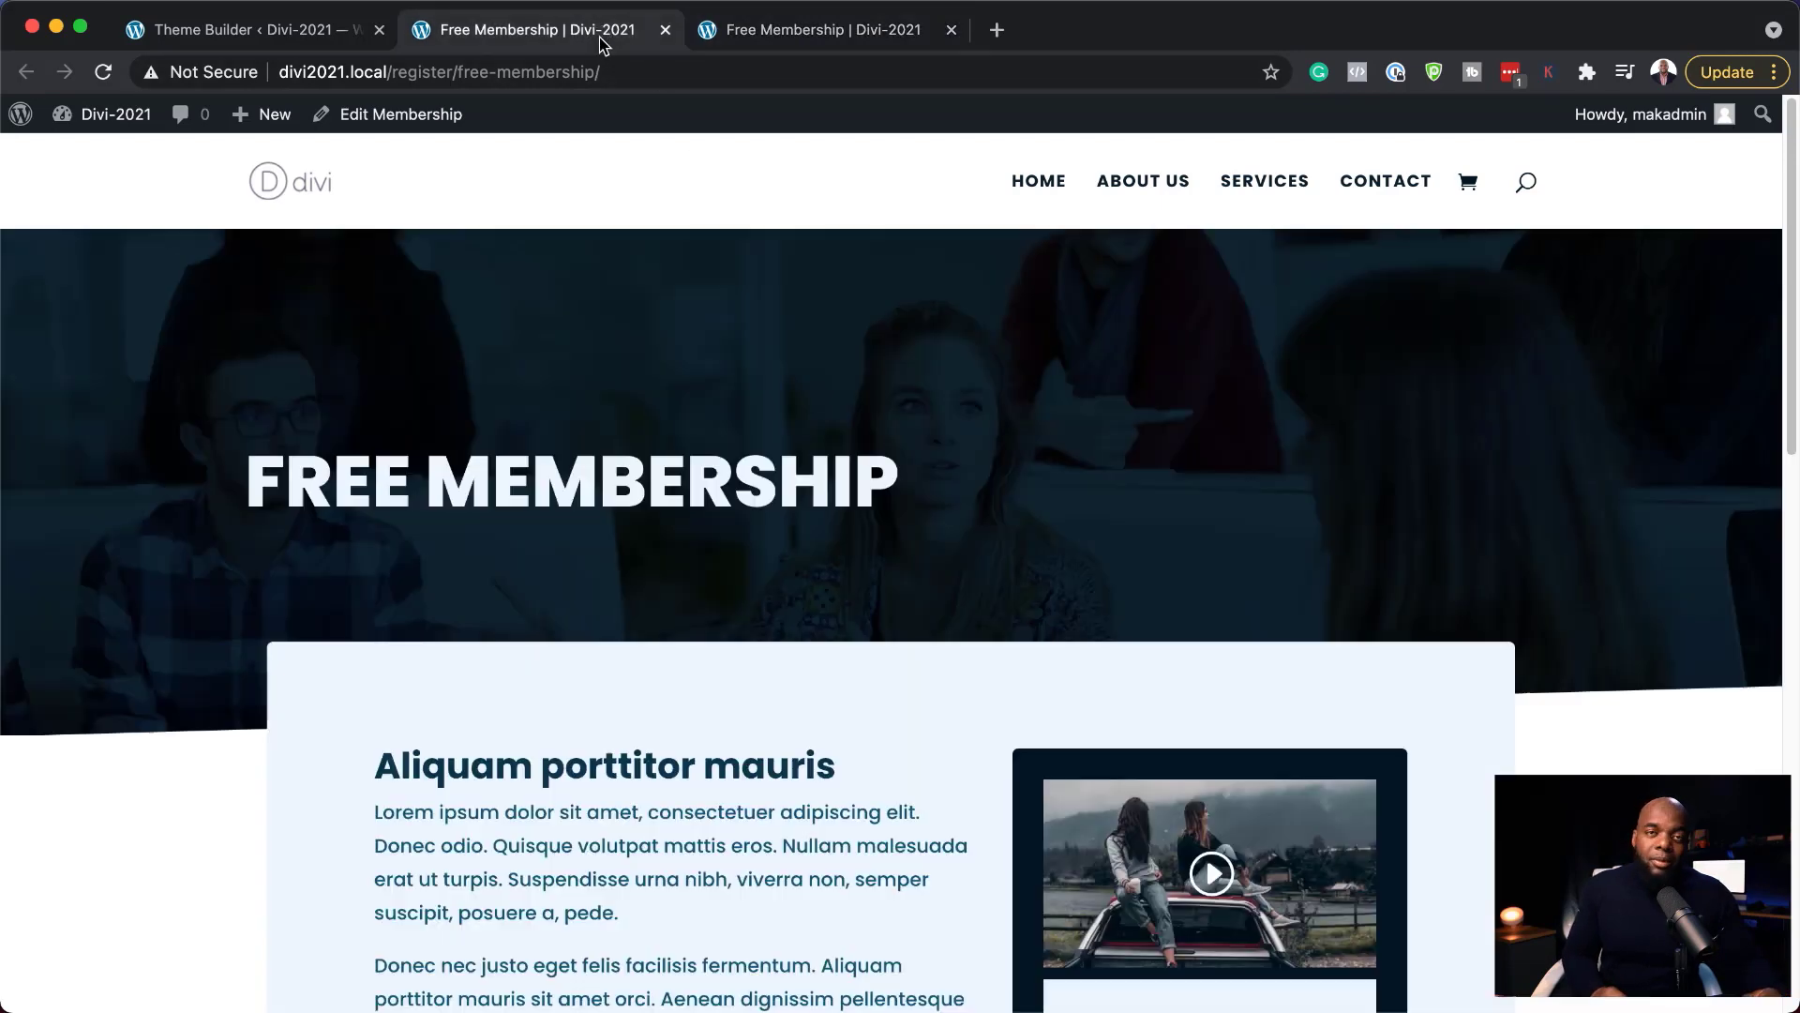
scroll(1452, 474, down, 10)
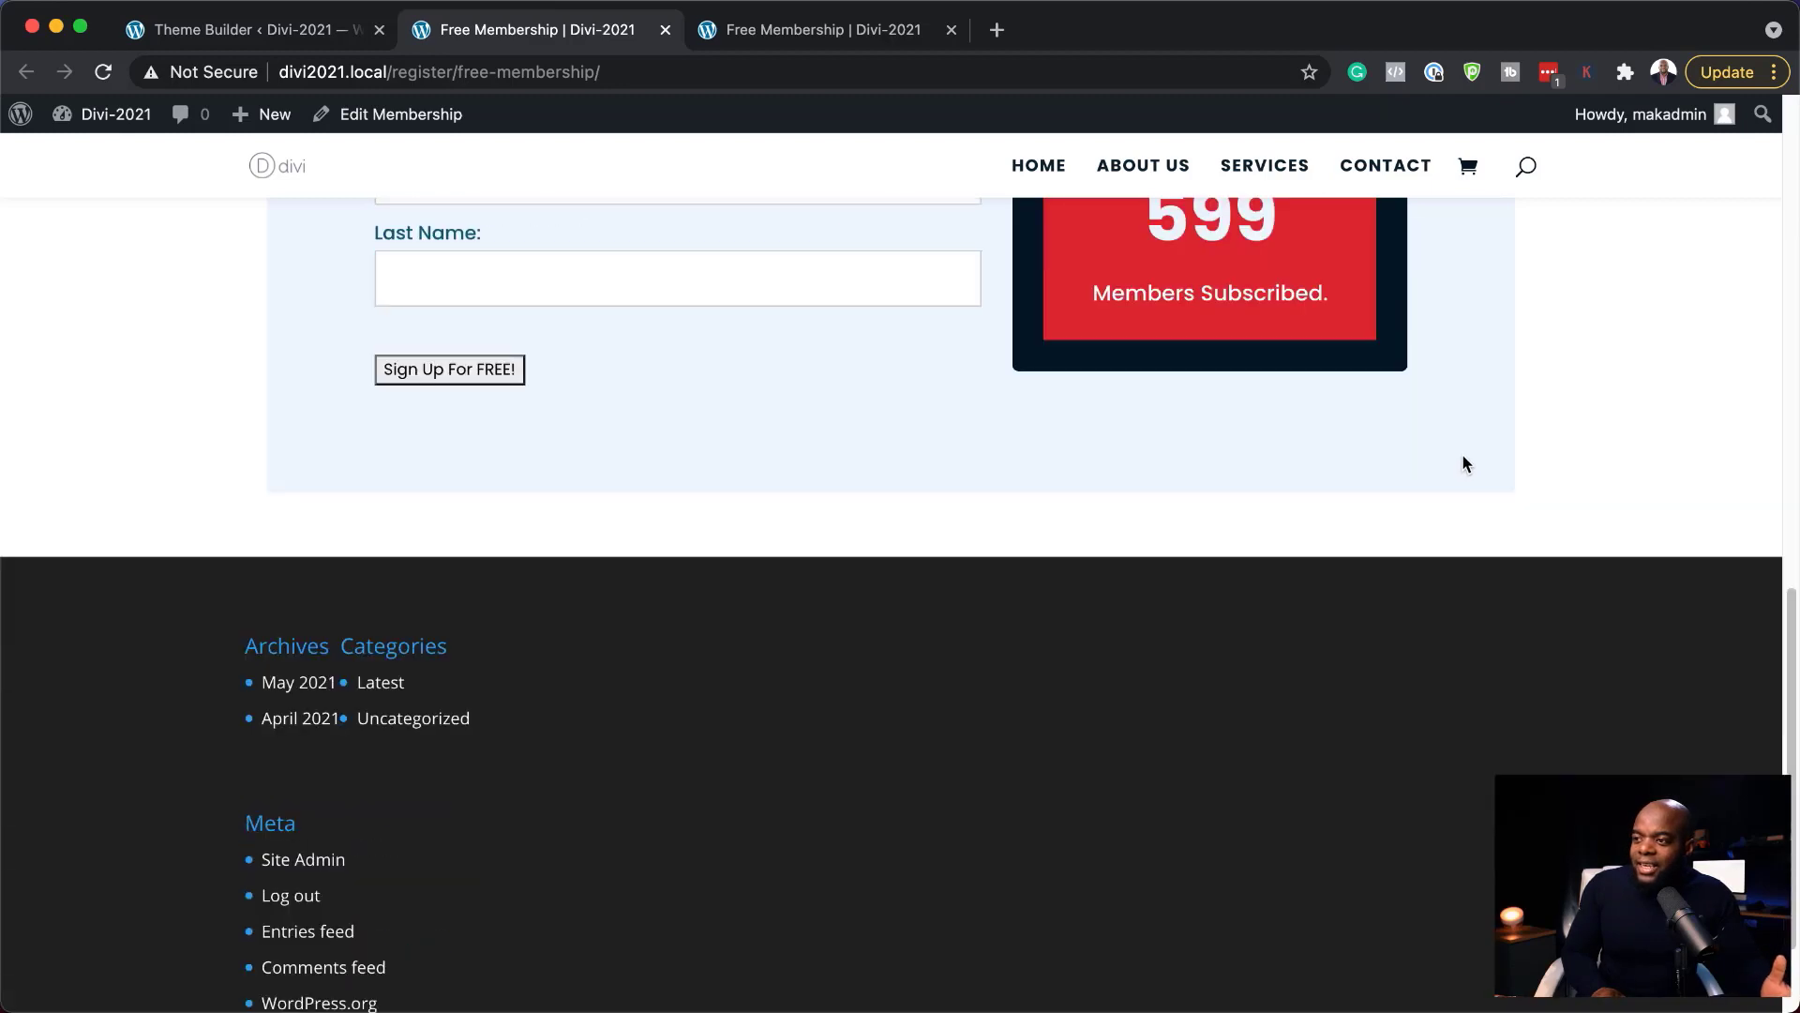
scroll(1460, 459, up, 10)
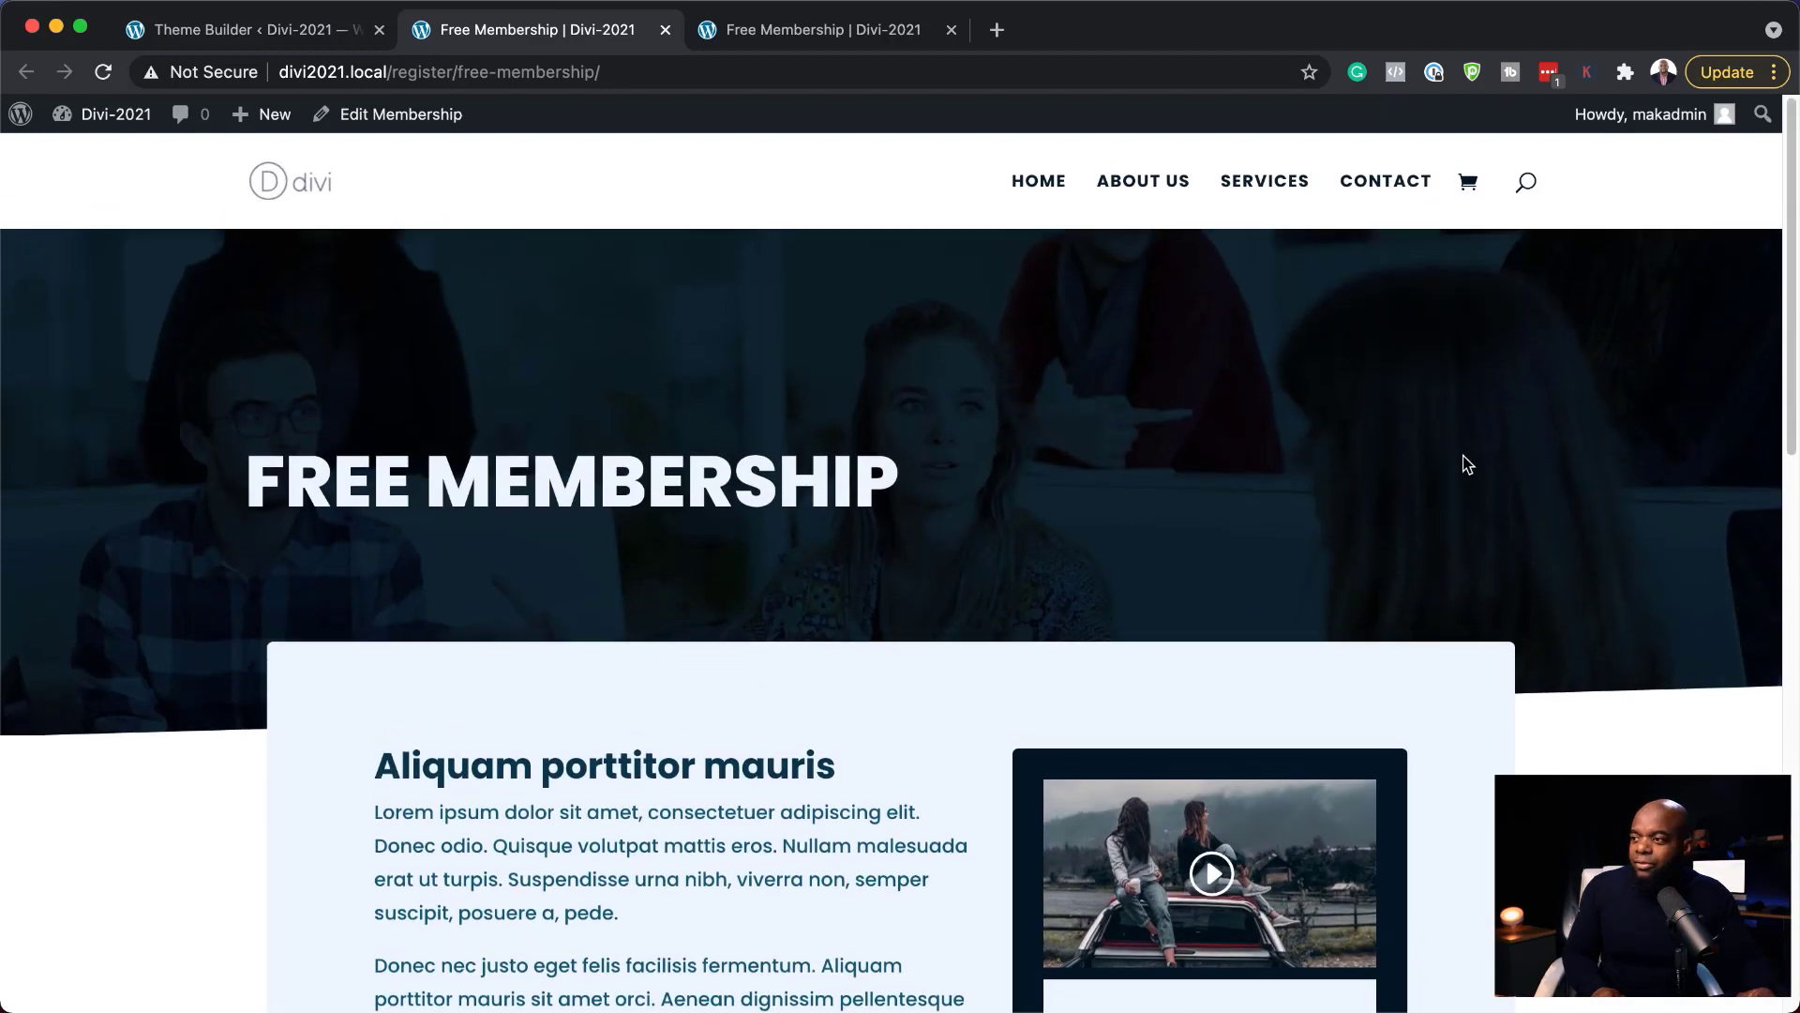